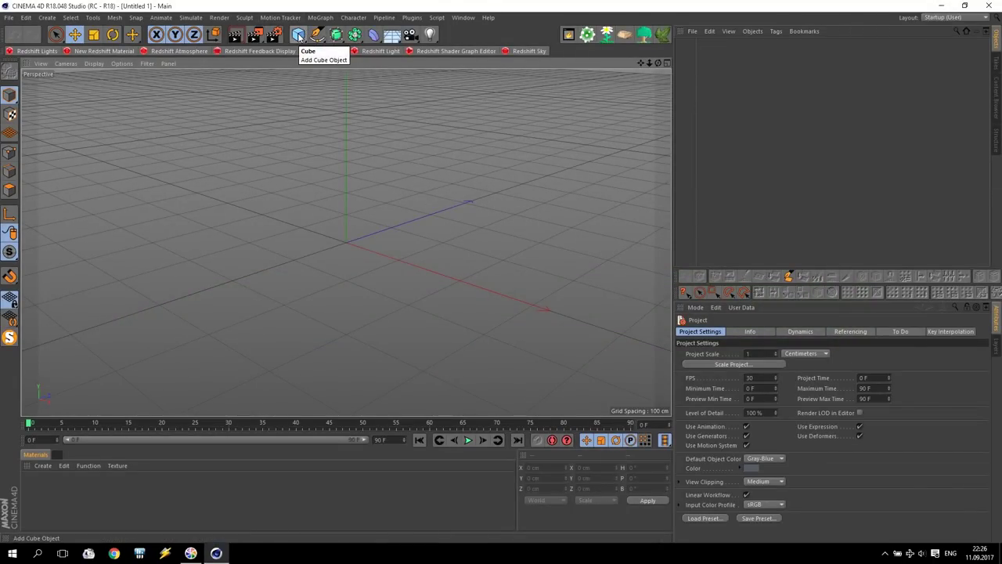
Add a cube primitive and set its X, Y and Z sizes to 300 cm each.
click(298, 35)
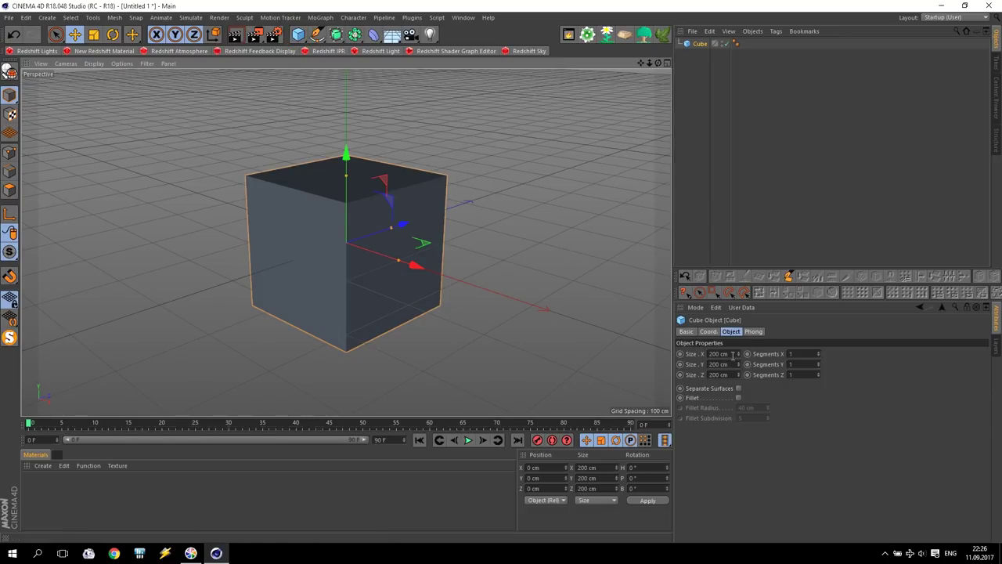
click(634, 362)
text(300)
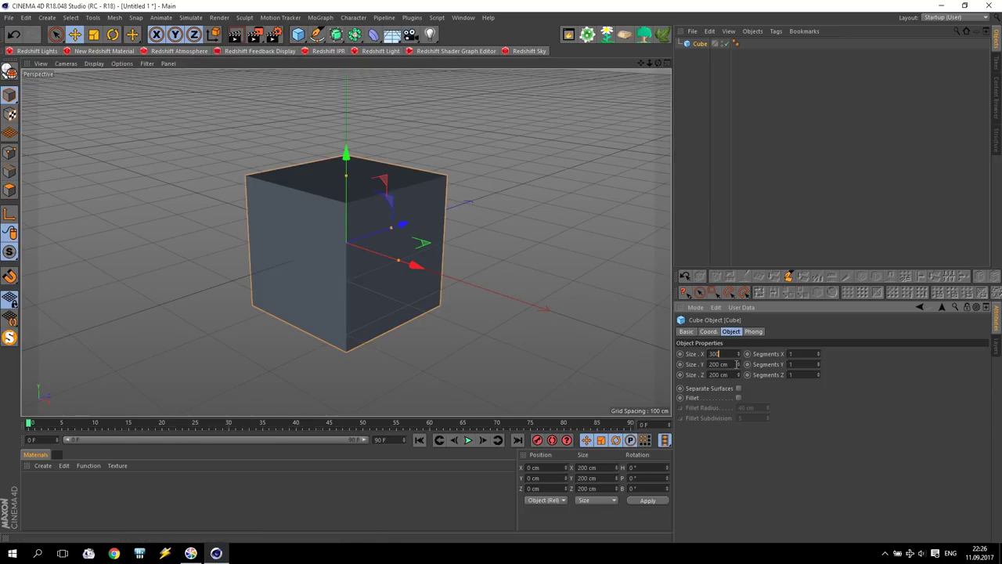
key(Tab)
text(300)
key(Tab)
text(300)
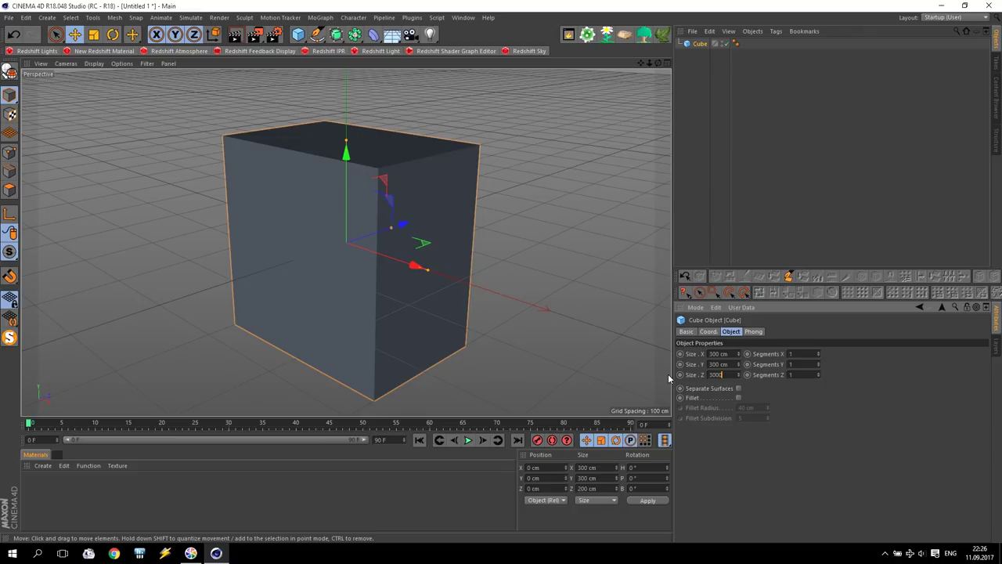
key(Tab)
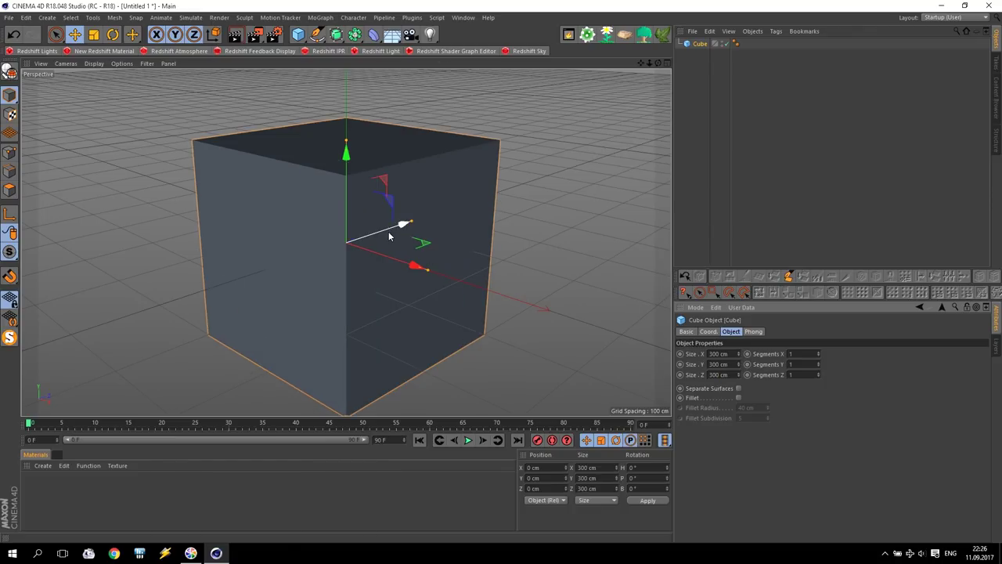
Raise the cube to about 153 cm in Y and shift it to about -262 cm in X.
key(F5)
drag(512, 311, 512, 264)
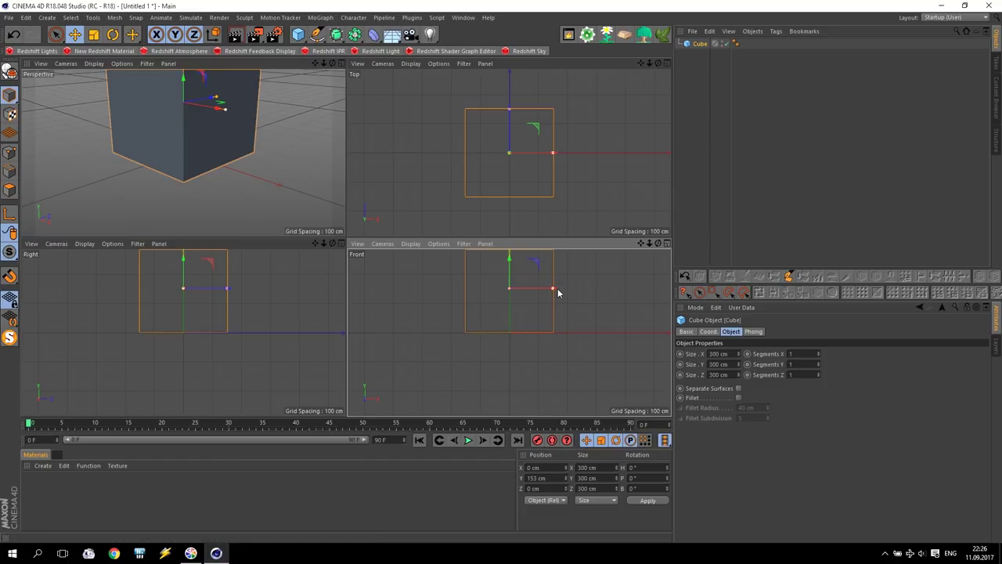
scroll(567, 284, up, 2)
drag(538, 298, 432, 297)
middle_click(197, 129)
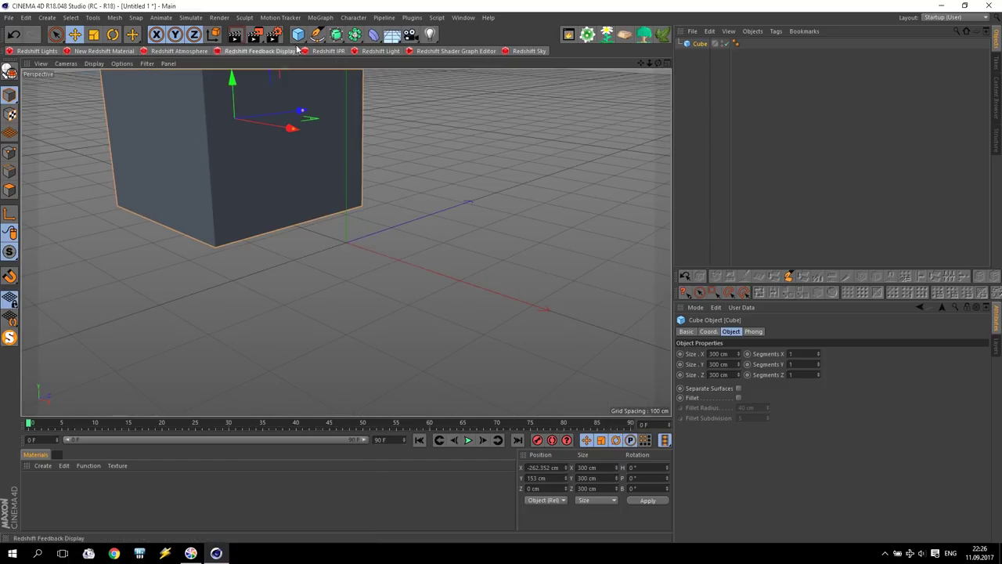
Add a circle spline at the origin on the XZ plane with a radius of 15 cm.
click(317, 34)
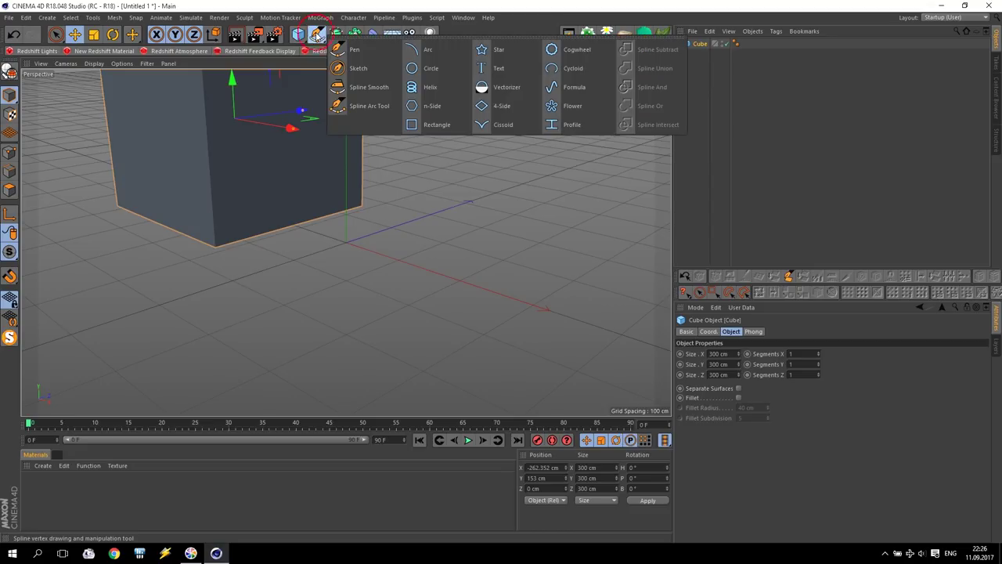
click(431, 70)
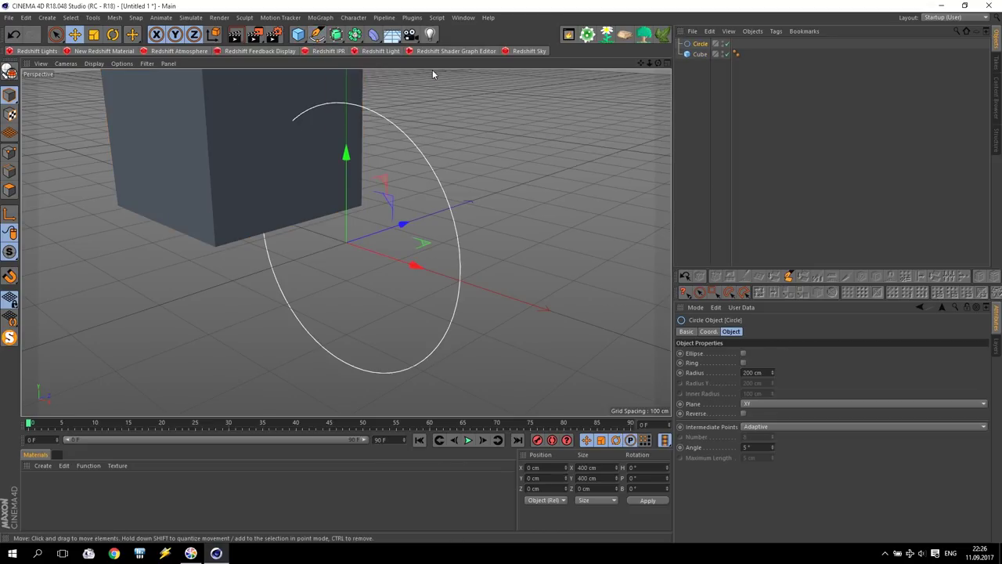
click(752, 404)
click(750, 436)
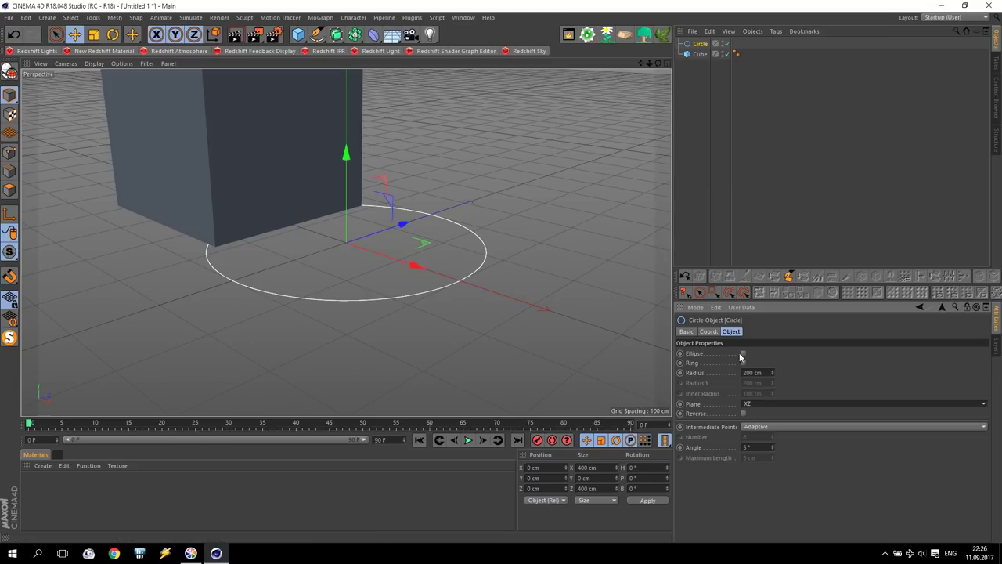
click(755, 373)
text(15)
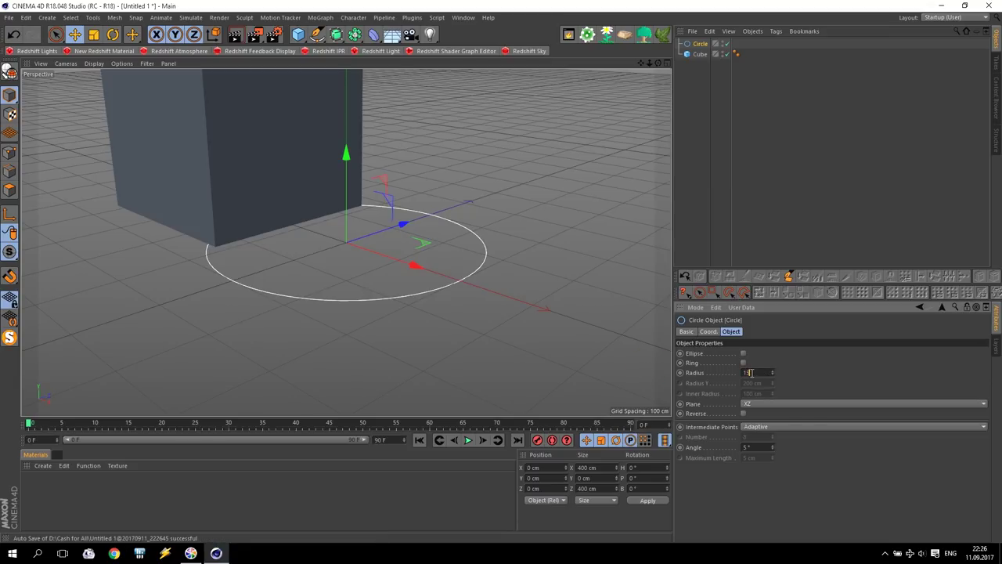
key(Return)
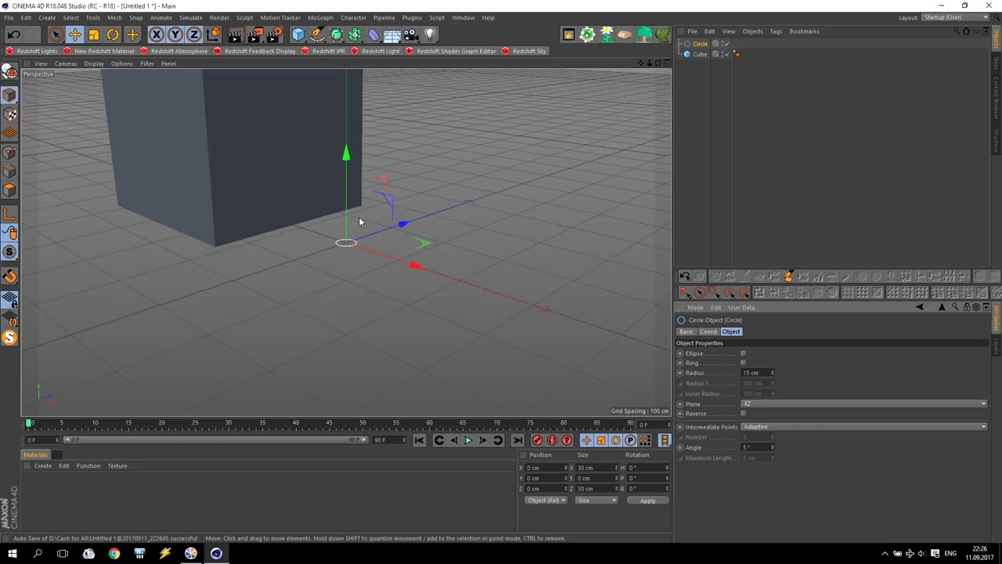
Add a Loft generator and make the circle its child.
scroll(346, 208, up, 3)
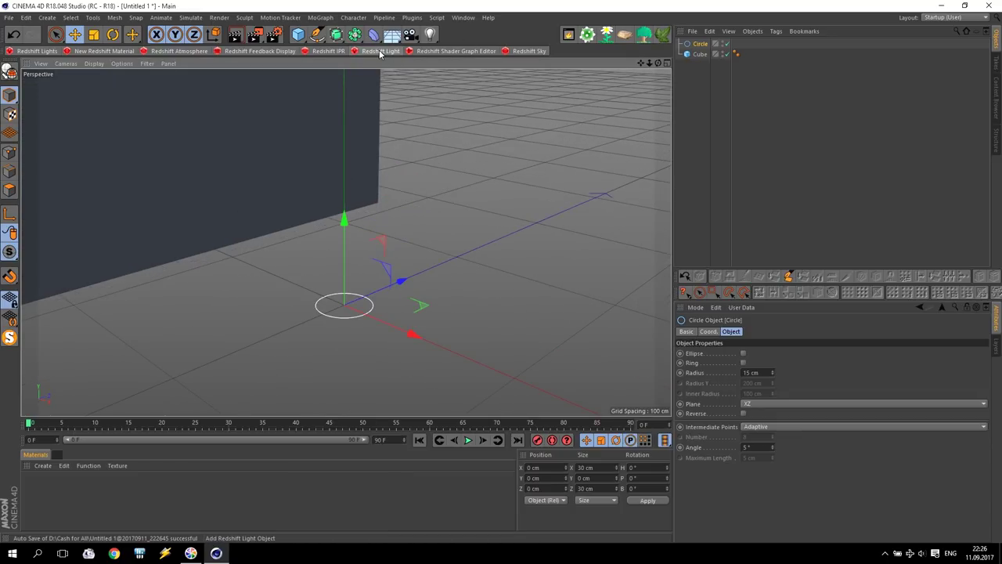
drag(356, 36, 462, 73)
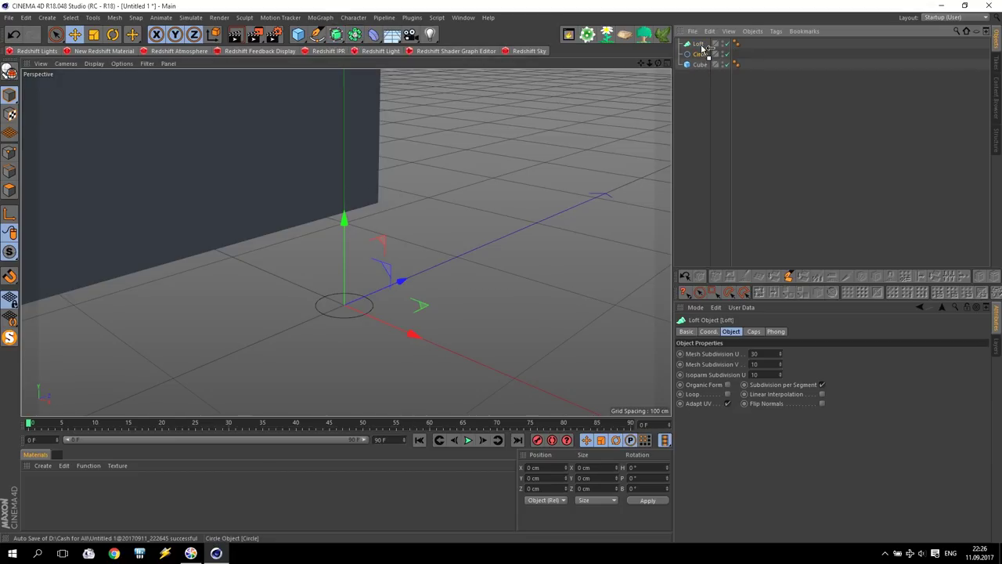
drag(700, 53, 702, 45)
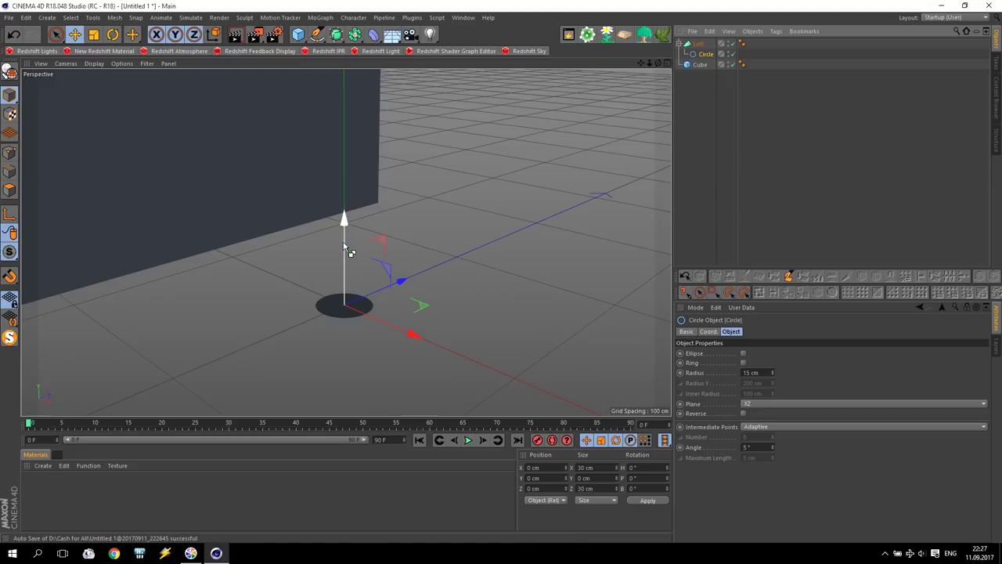
Duplicate the circle upward inside the Loft at about 5.4 cm and about 7.9 cm, giving the upper copy a 12 cm radius.
ctrl+drag(346, 249, 344, 232)
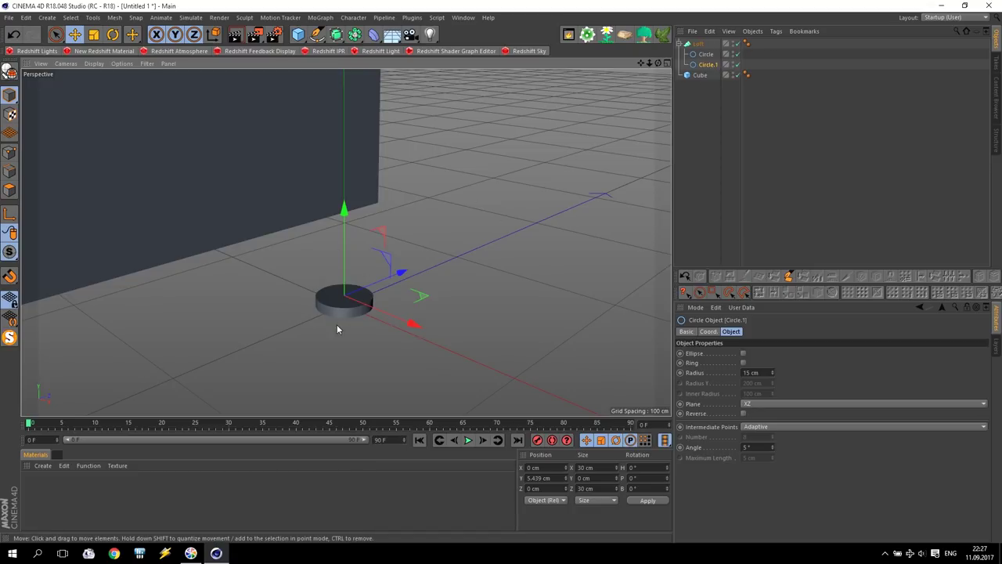
scroll(333, 296, up, 3)
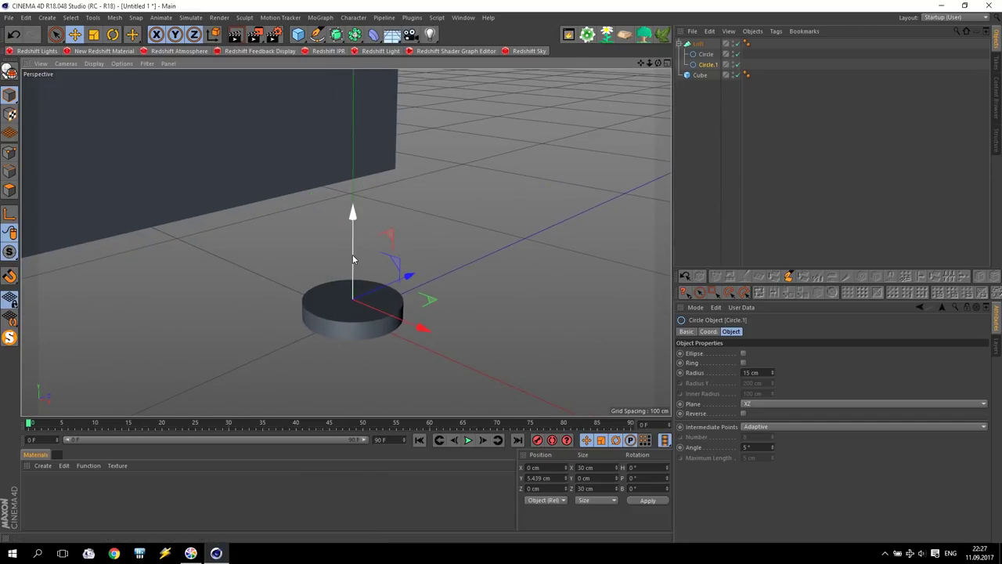
ctrl+drag(356, 251, 354, 233)
drag(774, 372, 772, 377)
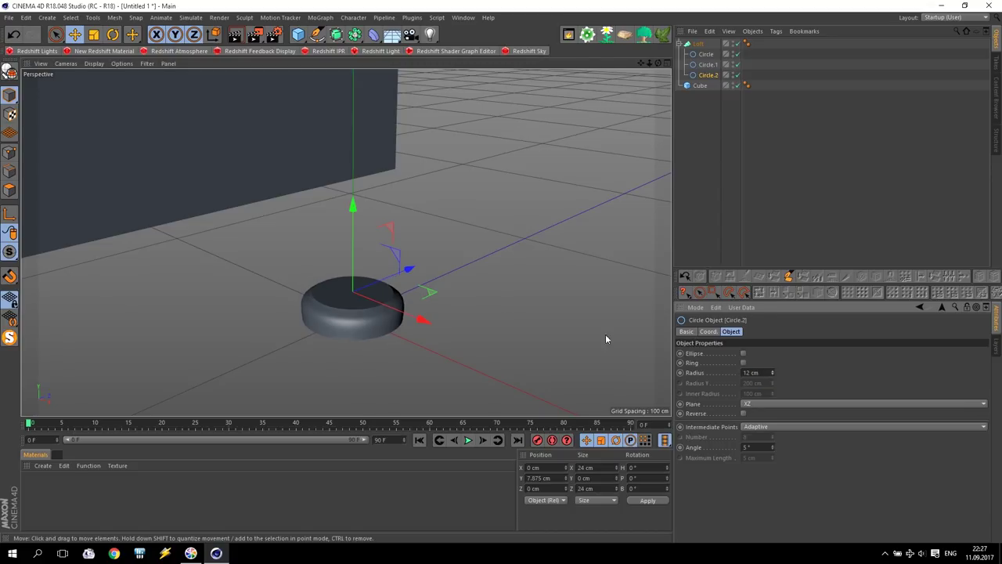
Add a further circle copy with an 18 cm radius, plus another at about 10.4 cm high with a 16 cm radius.
drag(353, 218, 357, 216)
drag(775, 372, 775, 364)
ctrl+drag(354, 210, 361, 215)
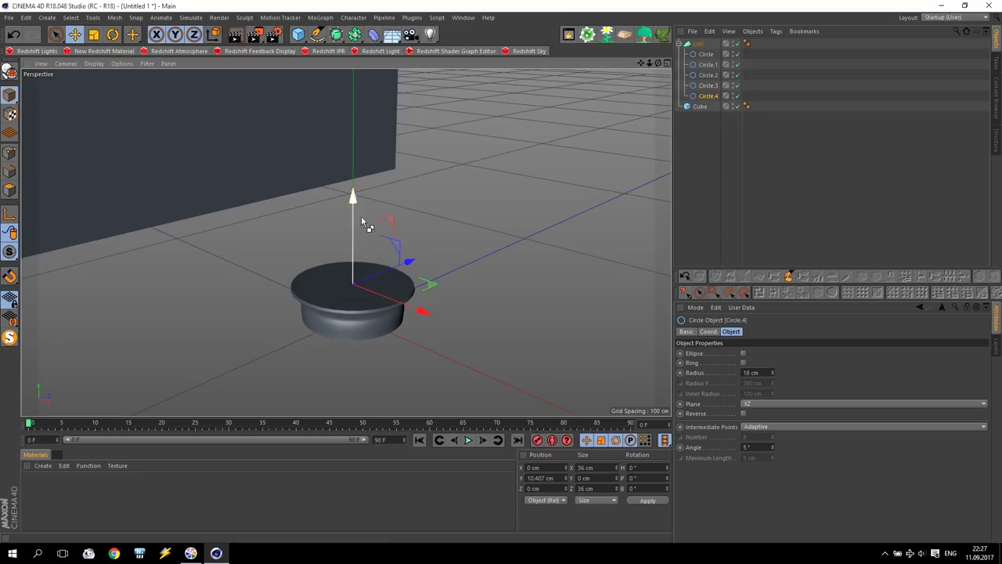
click(773, 375)
click(772, 374)
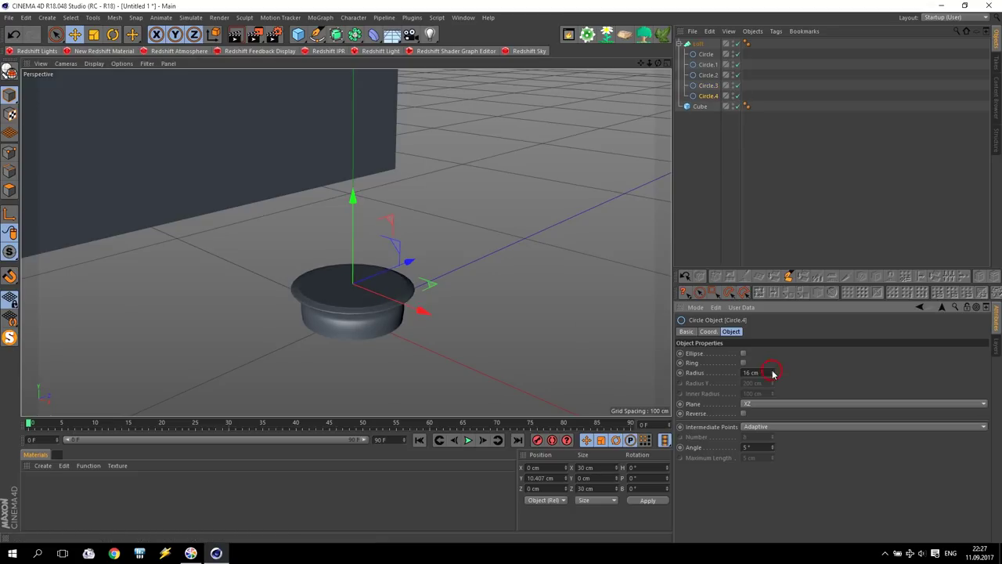
In the front view, narrow the topmost circle's radius and raise it to about 12.6 cm to start the shaft.
middle_click(582, 326)
middle_click(487, 319)
scroll(295, 274, up, 5)
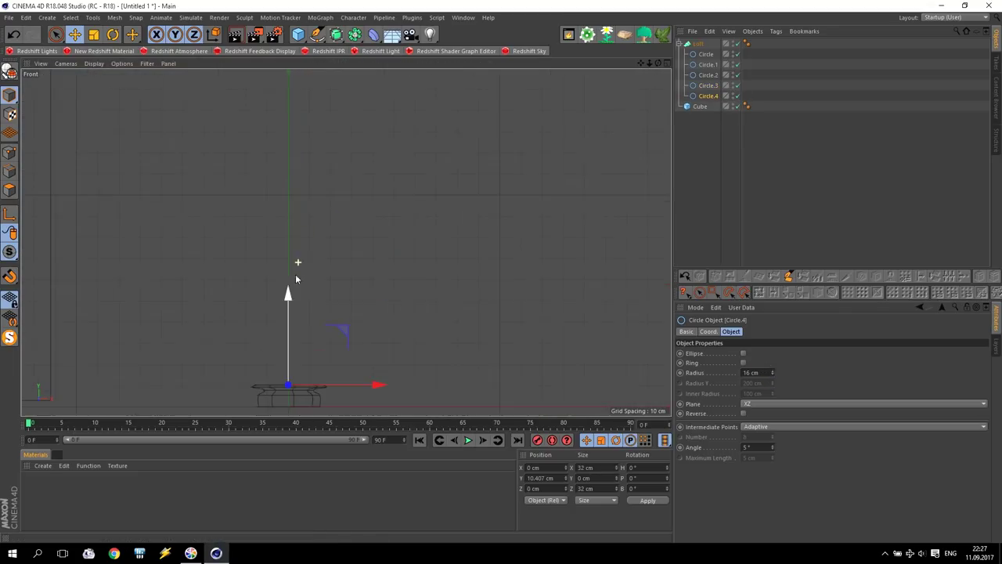
ctrl+drag(291, 346, 294, 343)
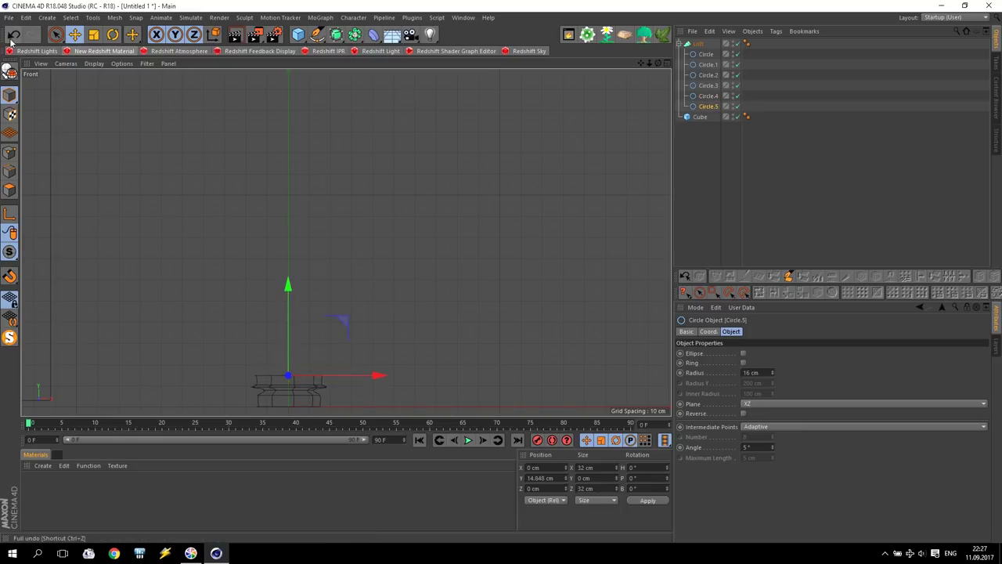
key(ctrl+z)
drag(772, 373, 771, 399)
mouse_move(289, 345)
mouse_down()
mouse_move(290, 333)
mouse_move(291, 344)
mouse_up()
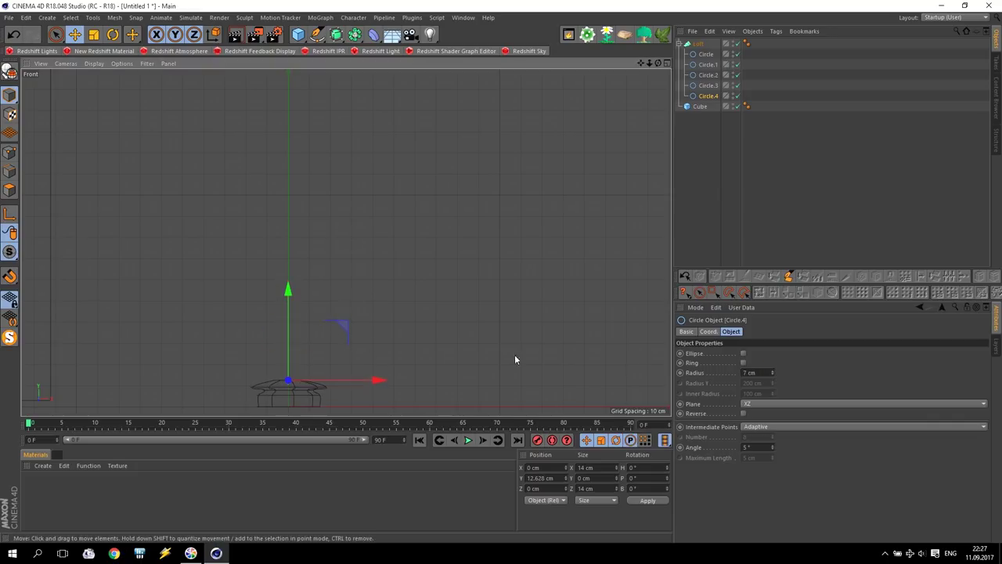
drag(773, 377, 773, 374)
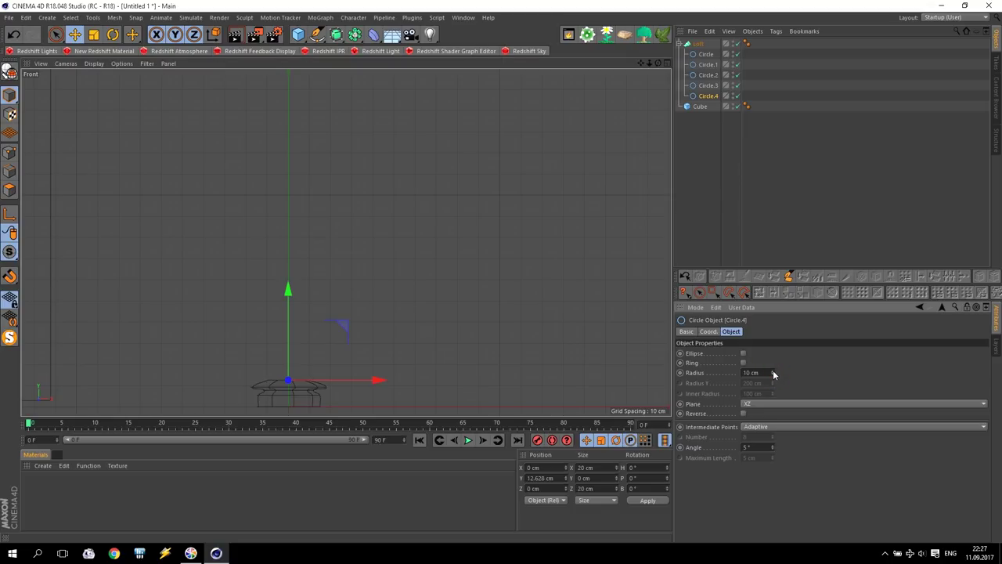
click(773, 371)
Duplicate the circle far up to form the long shaft, and cap it with a copy at about 92.7 cm with an 8 cm radius.
ctrl+drag(291, 336, 285, 186)
scroll(304, 169, up, 4)
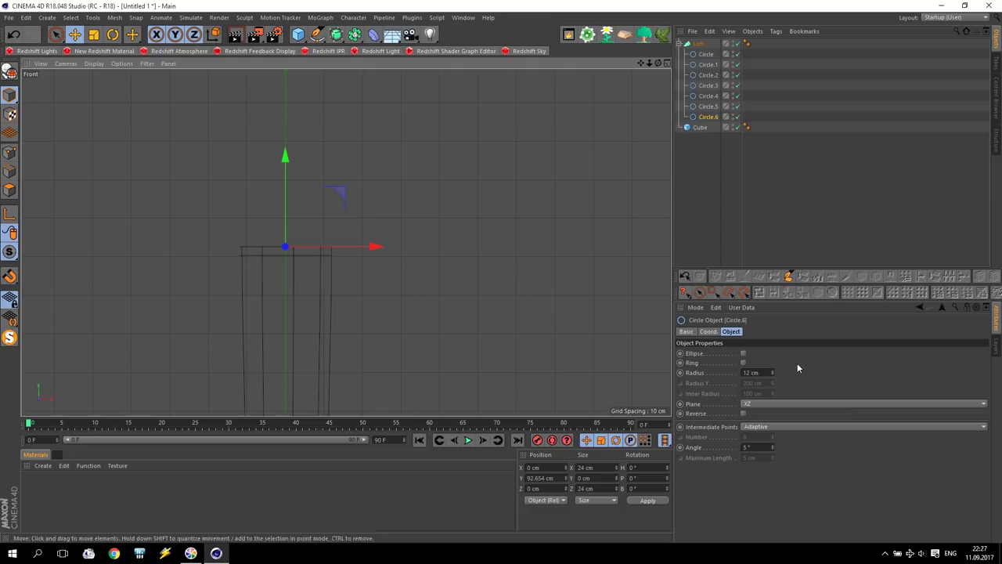
drag(773, 373, 773, 380)
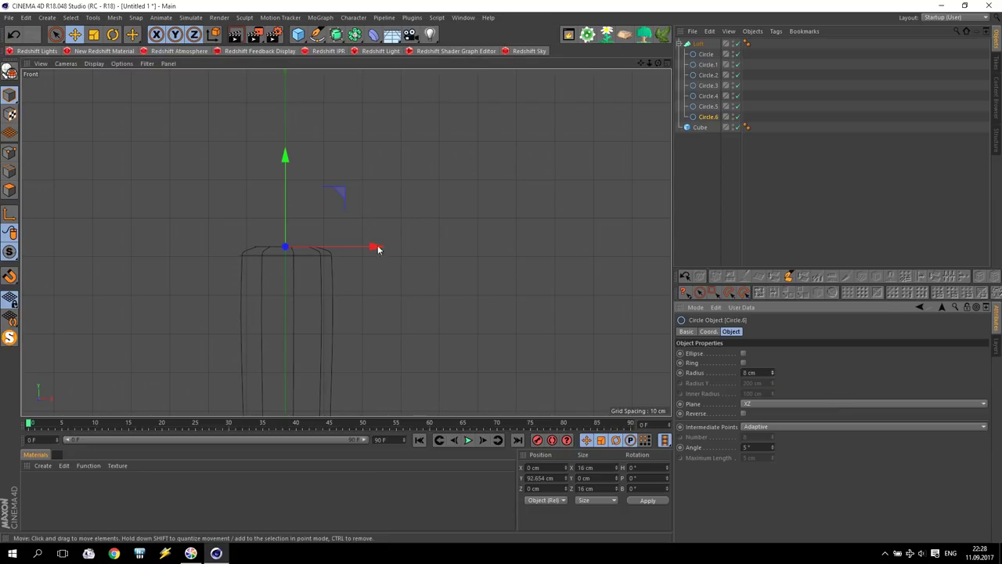
Build a rim above the shaft from circle copies, with a 13 cm radius at about 93.5 cm and 9 cm at about 96.3 cm.
ctrl+drag(286, 202, 286, 194)
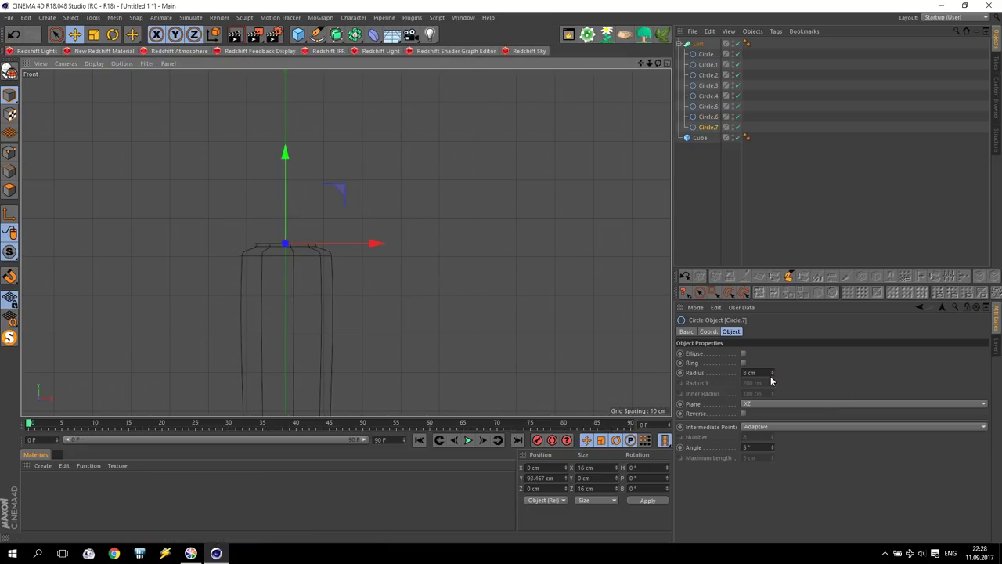
drag(772, 374, 773, 368)
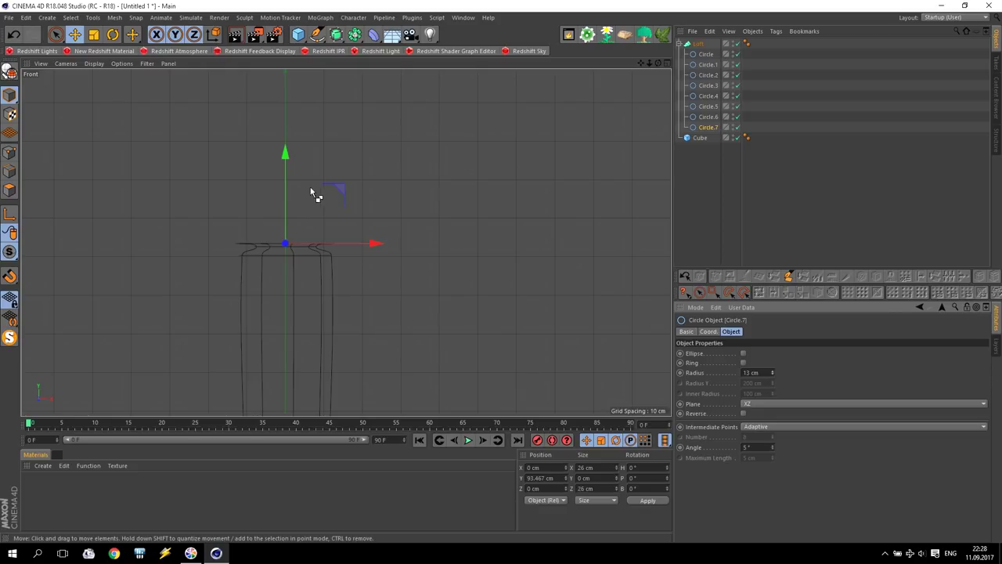
ctrl+drag(286, 181, 290, 179)
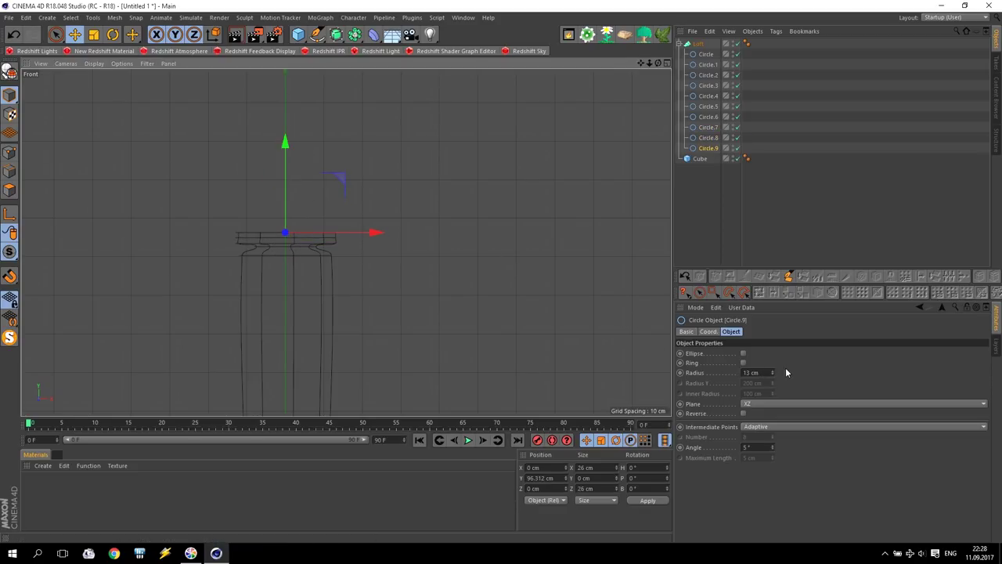
drag(772, 372, 773, 377)
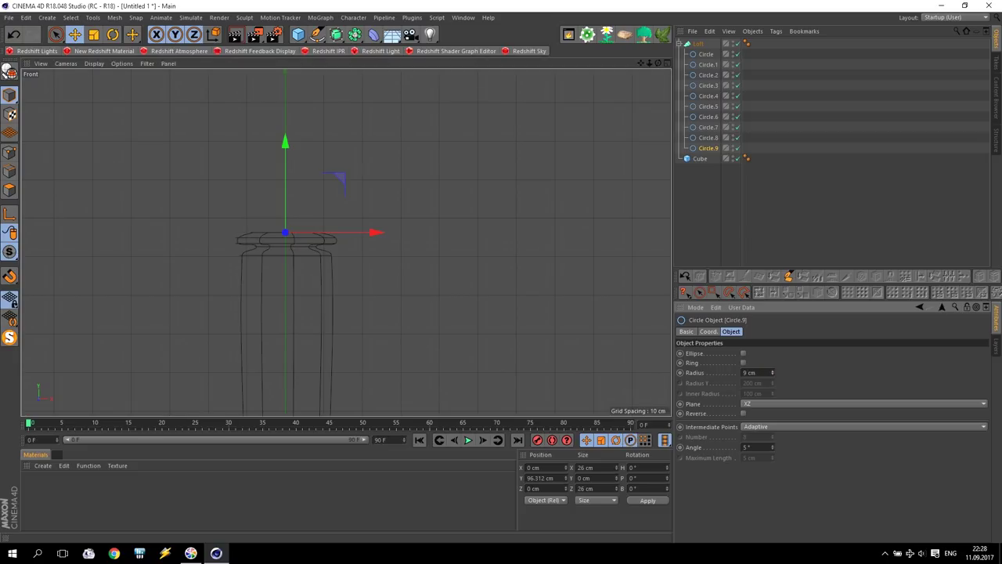
Add circle copies for a second rim, widening from about 98.1 cm high to a 14 cm radius at about 100 cm.
ctrl+drag(287, 212, 287, 200)
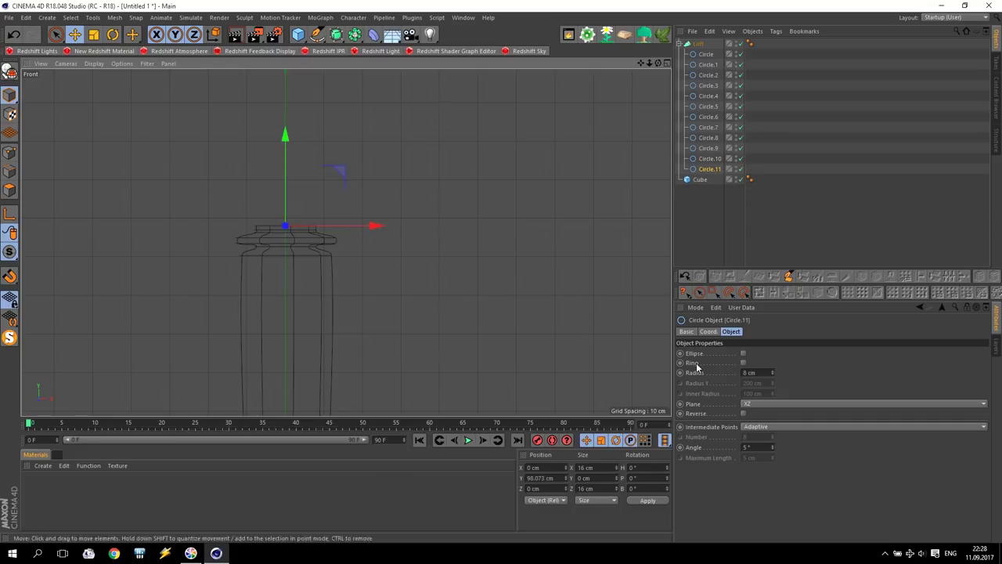
drag(773, 373, 773, 366)
ctrl+drag(286, 177, 286, 167)
drag(772, 375, 773, 374)
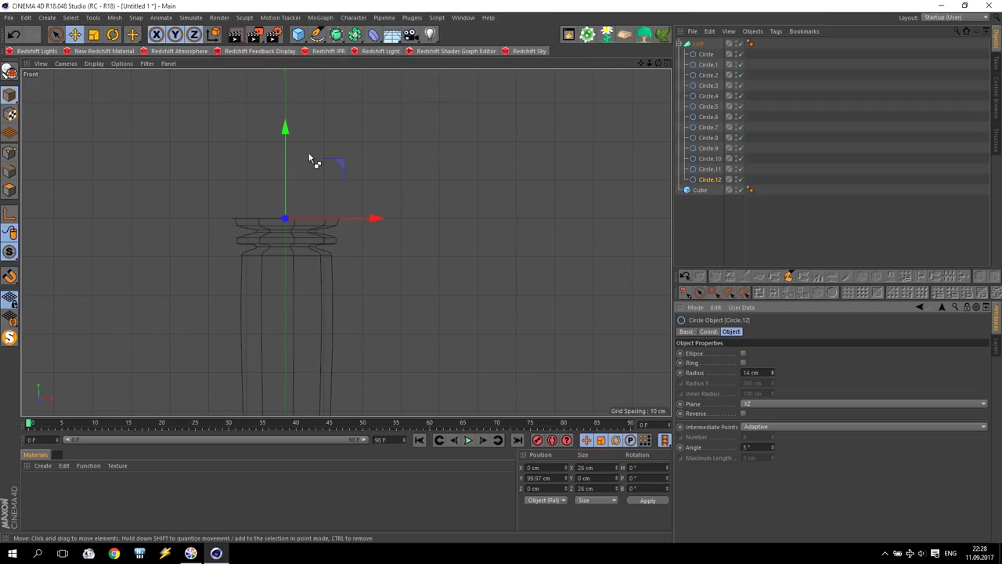
Shape a tapering dome with two higher circle copies, the upper one at about 107.8 cm with a radius of about 8 cm.
ctrl+drag(287, 179, 287, 165)
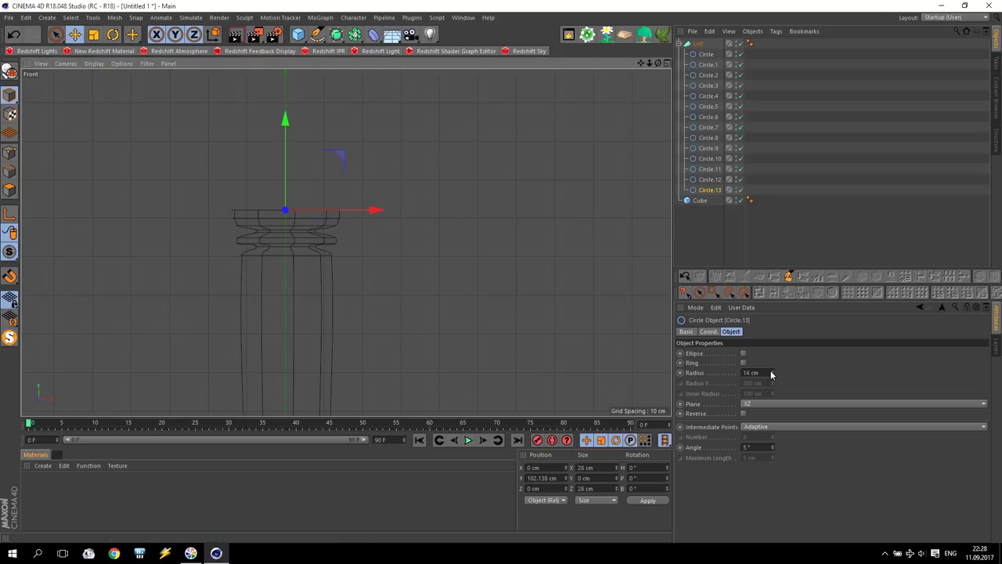
drag(773, 369, 773, 366)
drag(287, 163, 288, 146)
drag(772, 374, 771, 371)
ctrl+drag(290, 147, 287, 140)
drag(774, 377, 774, 382)
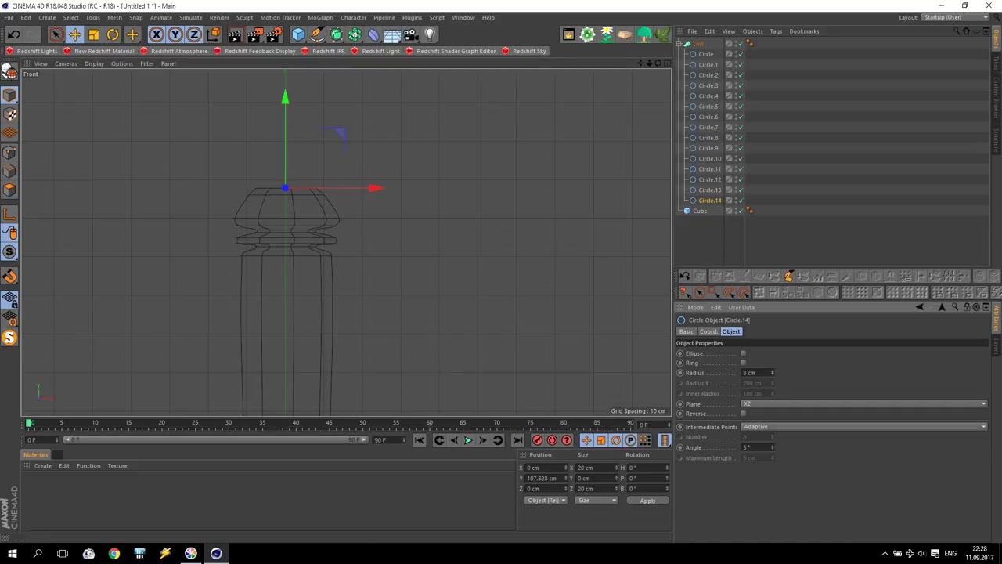
Add two small circle copies above the dome, at about 108.5 cm and about 109.9 cm, giving the topmost a 6 cm radius.
ctrl+drag(287, 174, 286, 172)
click(772, 373)
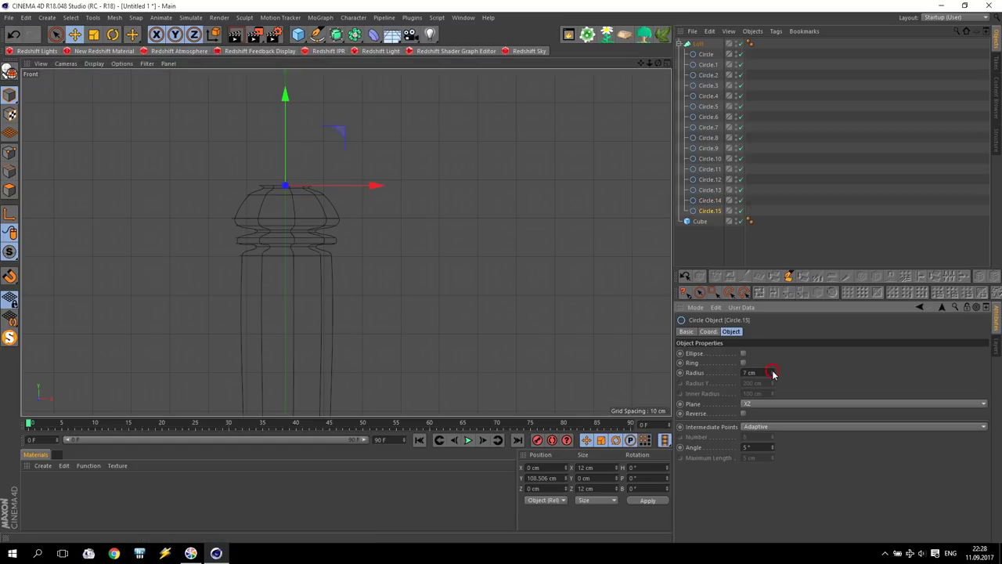
drag(772, 372, 772, 375)
ctrl+drag(286, 156, 286, 153)
click(772, 375)
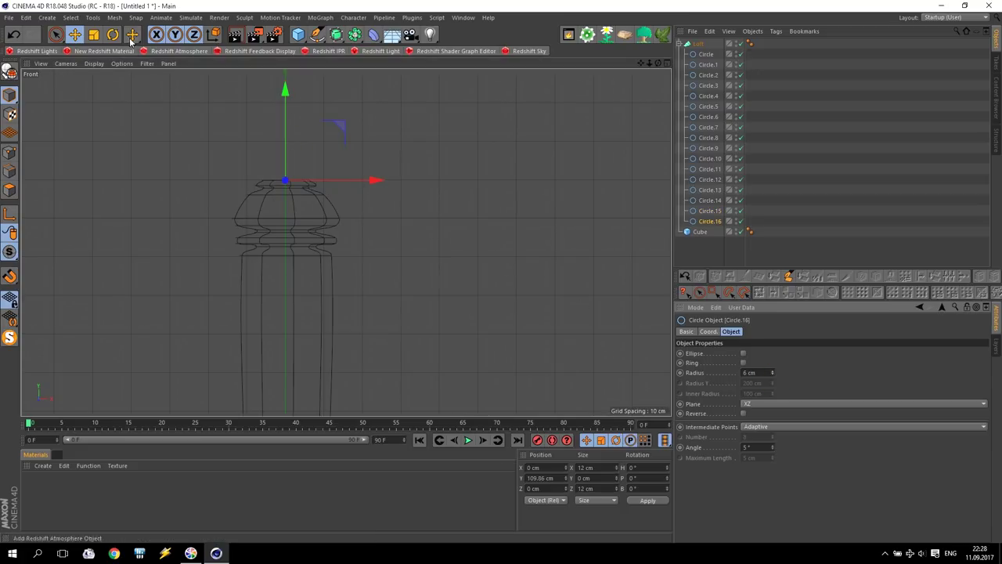
Add another circle copy above the dome at about 120.3 cm high, keeping the 6 cm radius.
ctrl+drag(285, 129, 295, 96)
scroll(439, 184, down, 5)
scroll(439, 184, down, 1)
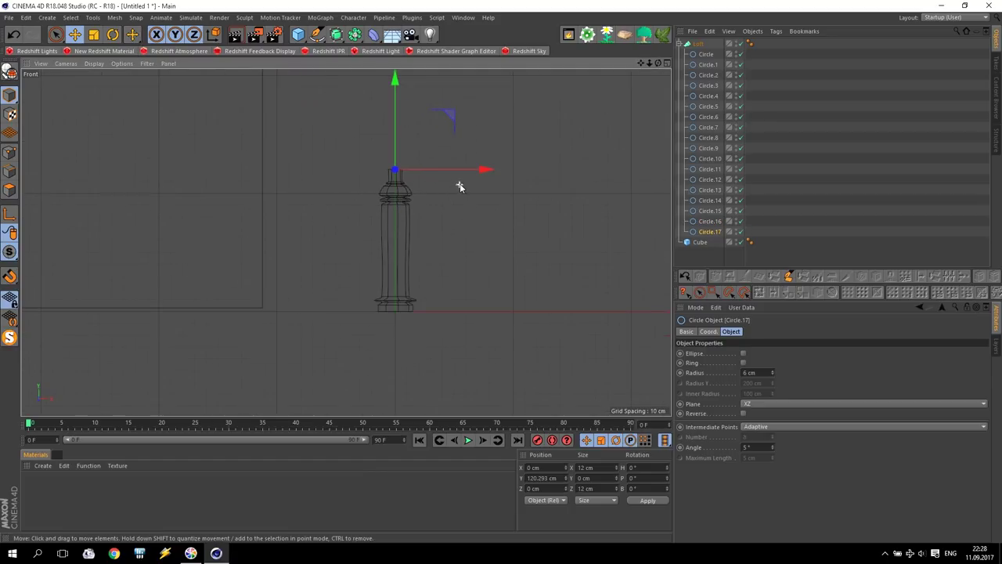
drag(640, 64, 615, 220)
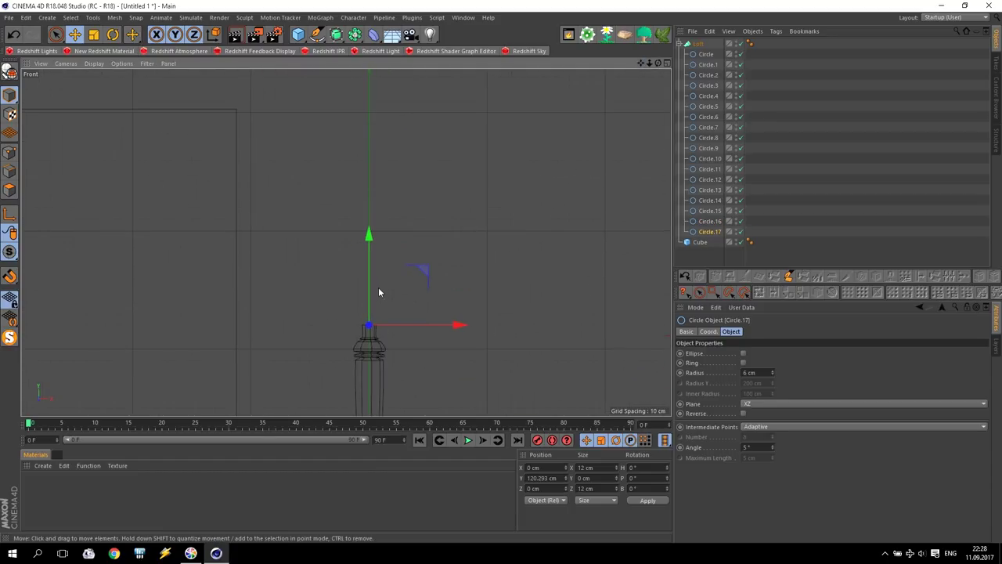
ctrl+drag(376, 287, 374, 227)
ctrl+drag(378, 112, 378, 113)
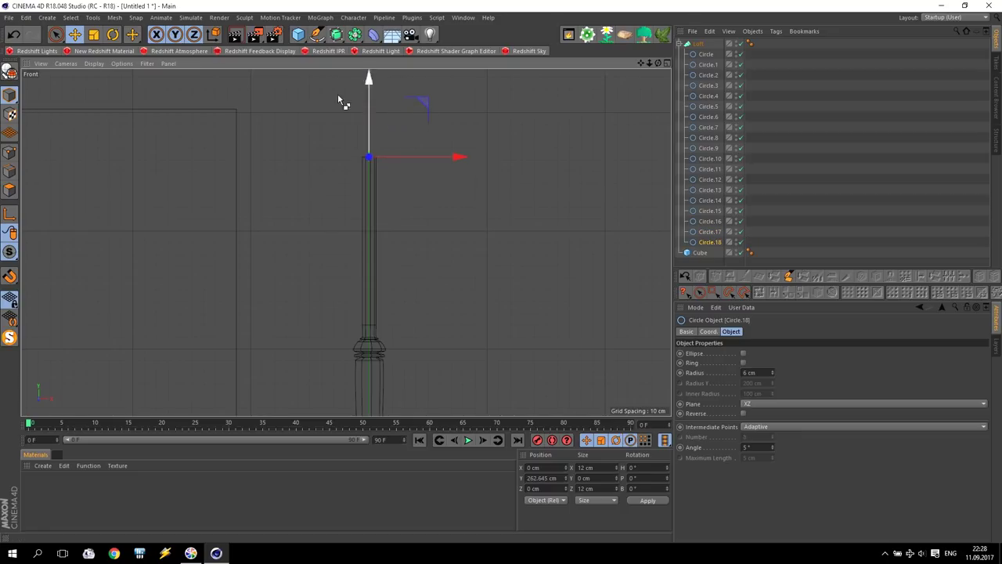
click(13, 34)
Raise the topmost circle to about 272.4 cm to form a slender pole and set its radius to 5 cm.
drag(371, 289, 378, 119)
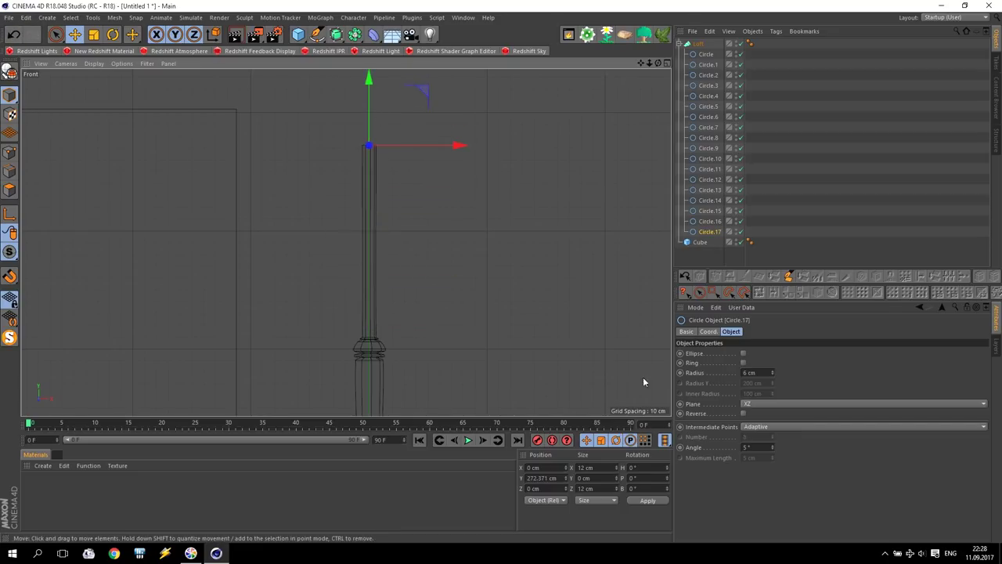
click(773, 375)
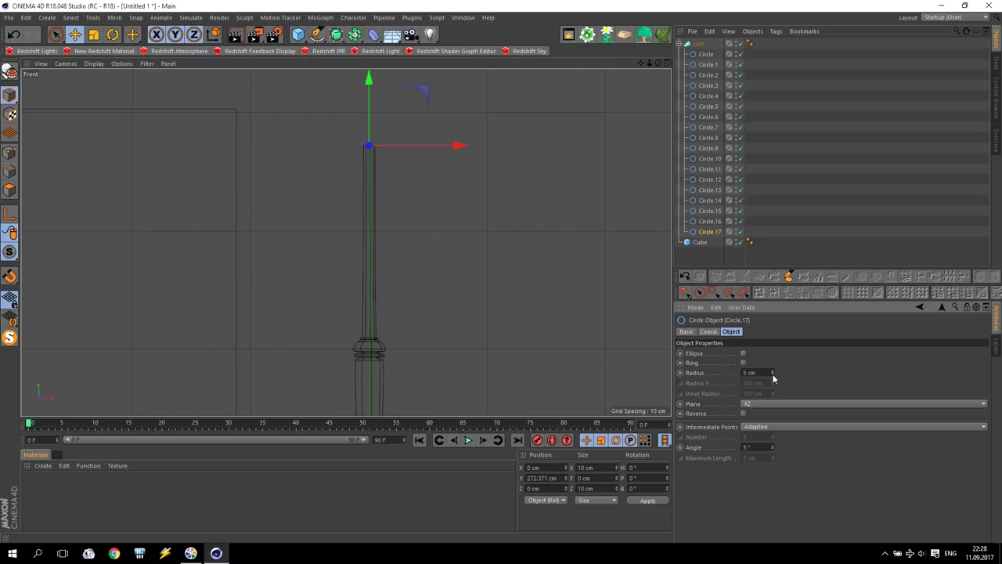
Form a narrow neck on the pole with two 3 cm radius circle copies at about 273.4 cm and 274.1 cm.
scroll(369, 106, up, 7)
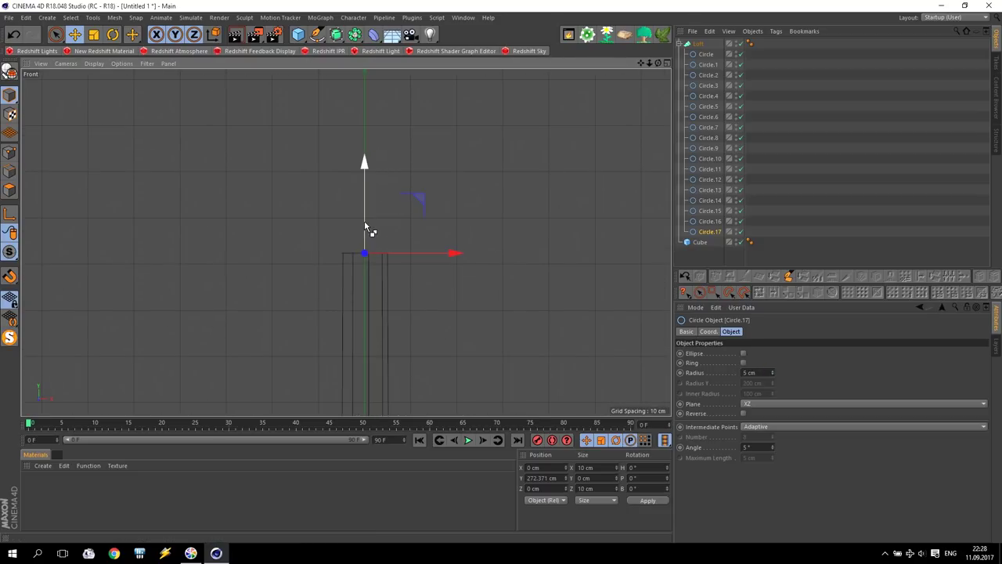
ctrl+drag(364, 225, 366, 222)
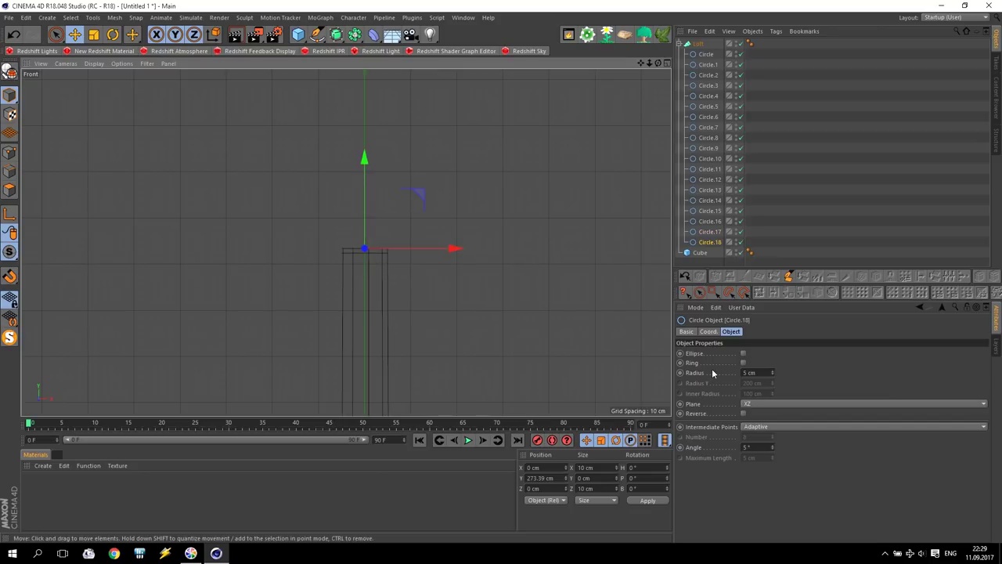
click(773, 376)
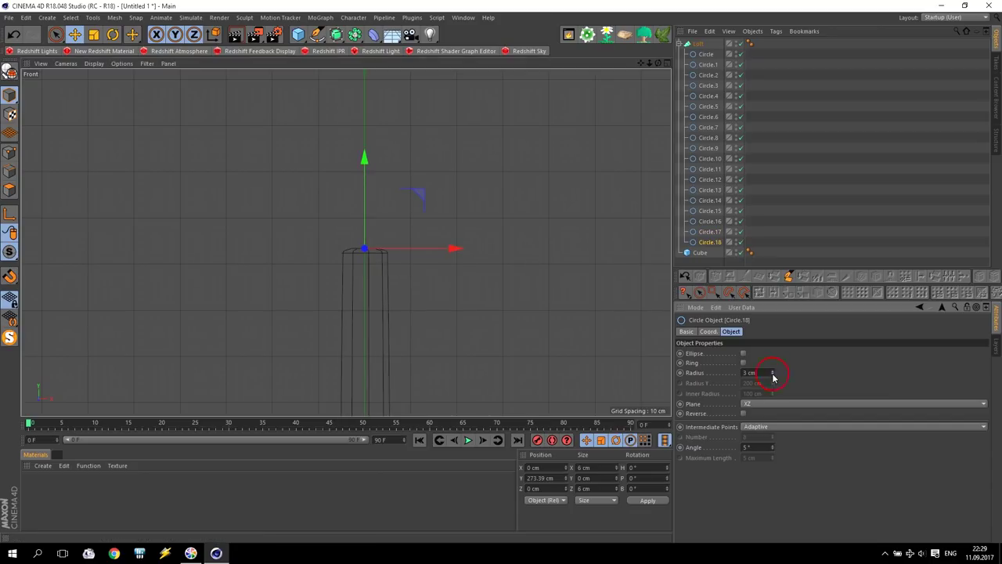
mouse_move(365, 235)
ctrl+mouse_down()
mouse_move(371, 217)
mouse_move(367, 232)
ctrl+mouse_up()
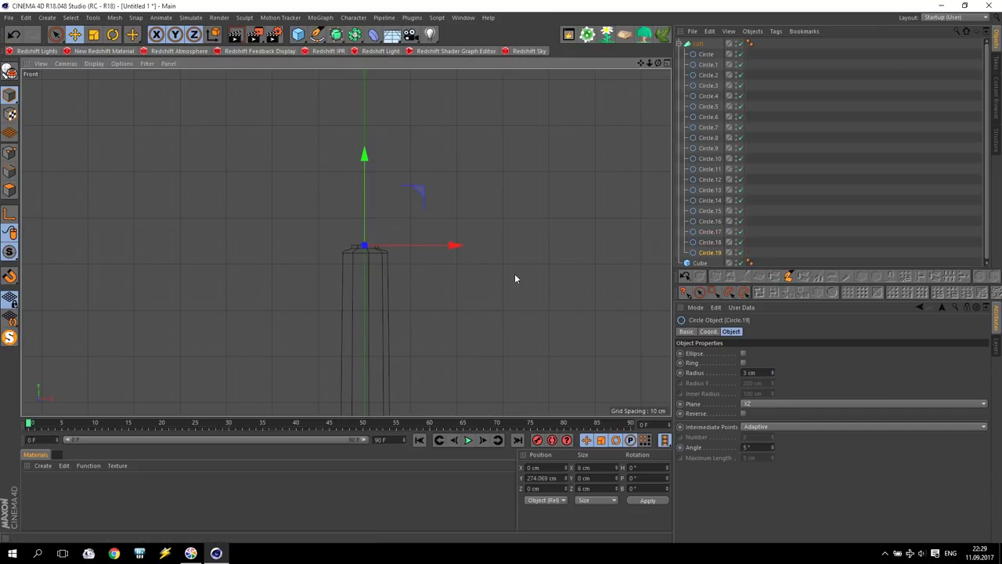
Flare a rim above the neck and taper it with 2 cm radius circle copies at about 277.5 cm and 280 cm.
click(772, 371)
ctrl+drag(371, 190, 369, 186)
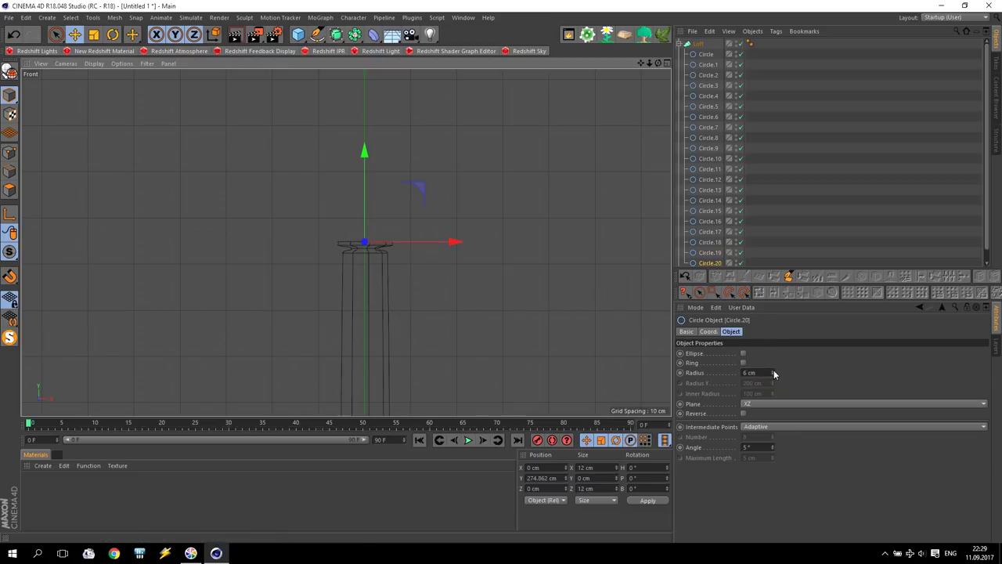
click(773, 375)
ctrl+drag(365, 208, 368, 200)
click(773, 375)
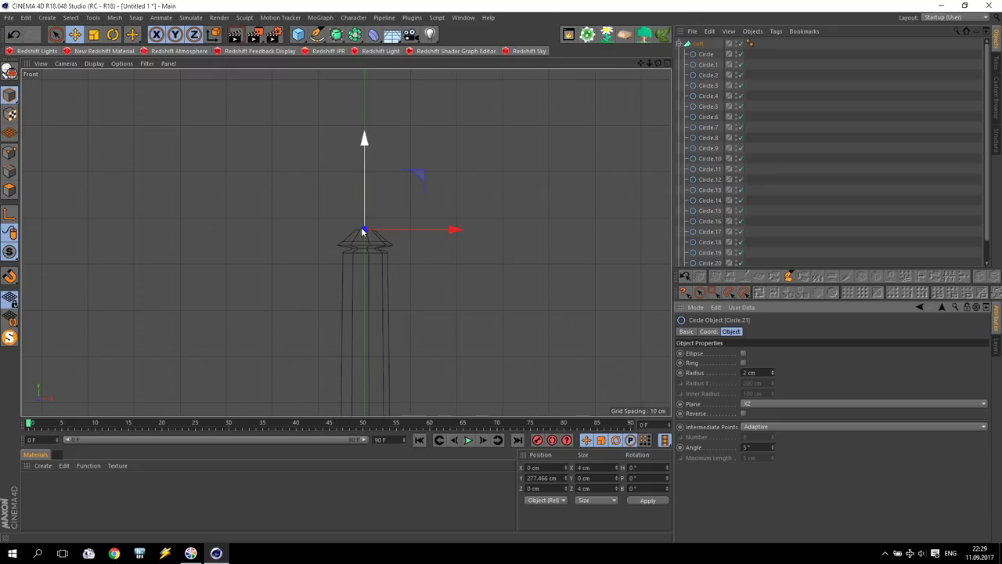
ctrl+drag(363, 201, 373, 193)
Add a second cube at the column's base and set its X, Y and Z sizes to 50 cm.
middle_click(455, 180)
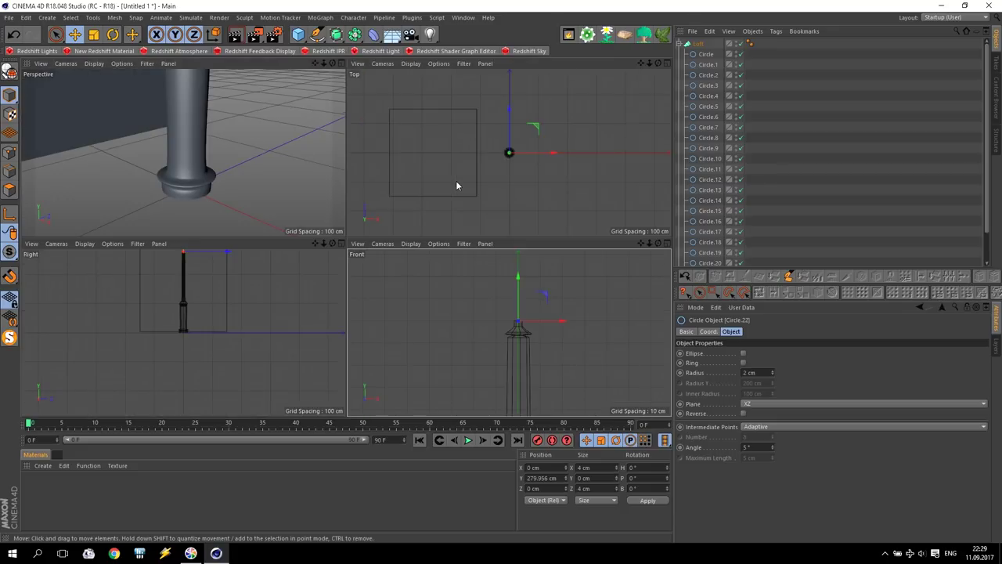
middle_click(297, 164)
scroll(361, 172, down, 8)
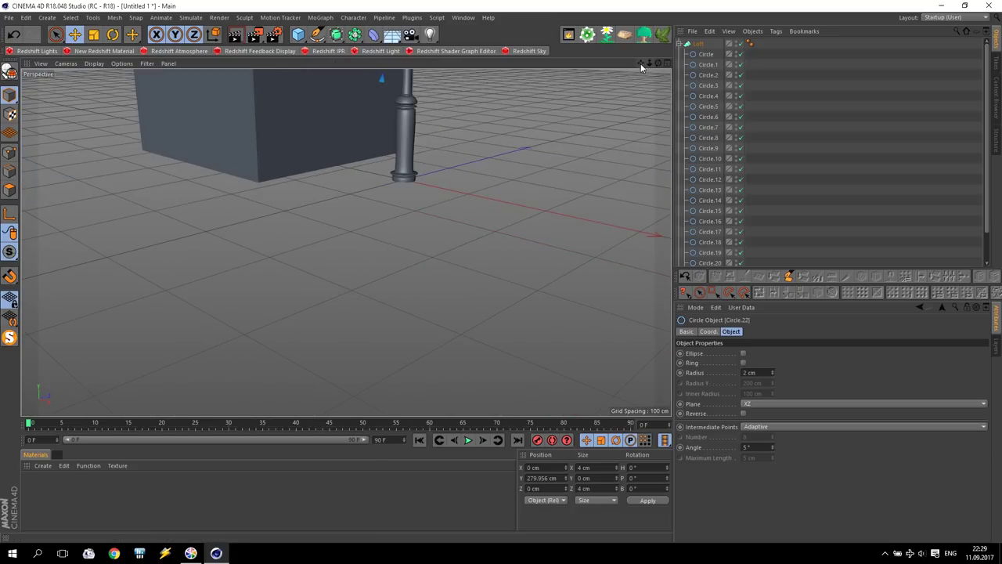
drag(641, 63, 618, 205)
scroll(346, 242, down, 2)
middle_click(498, 173)
middle_click(251, 125)
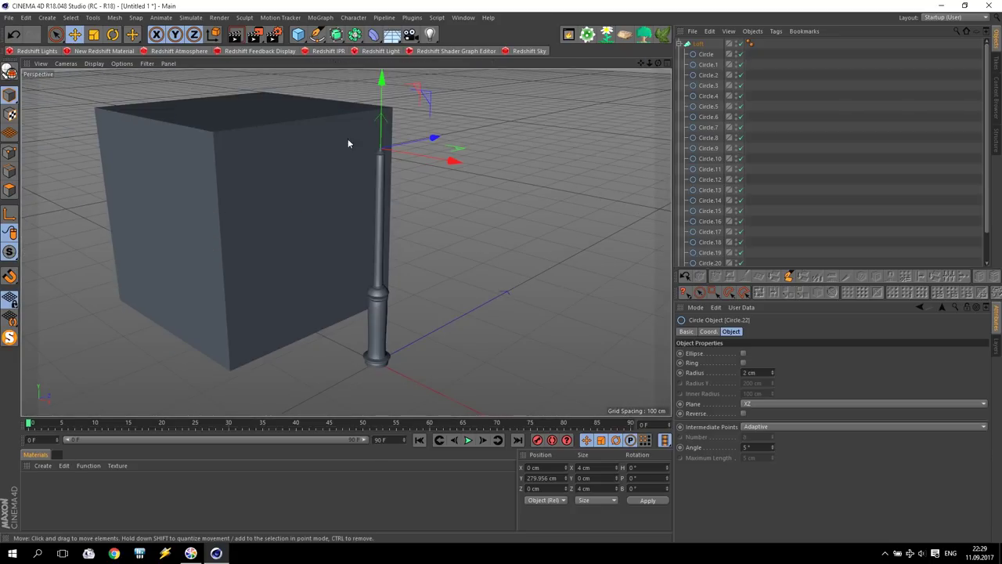
click(299, 34)
click(383, 49)
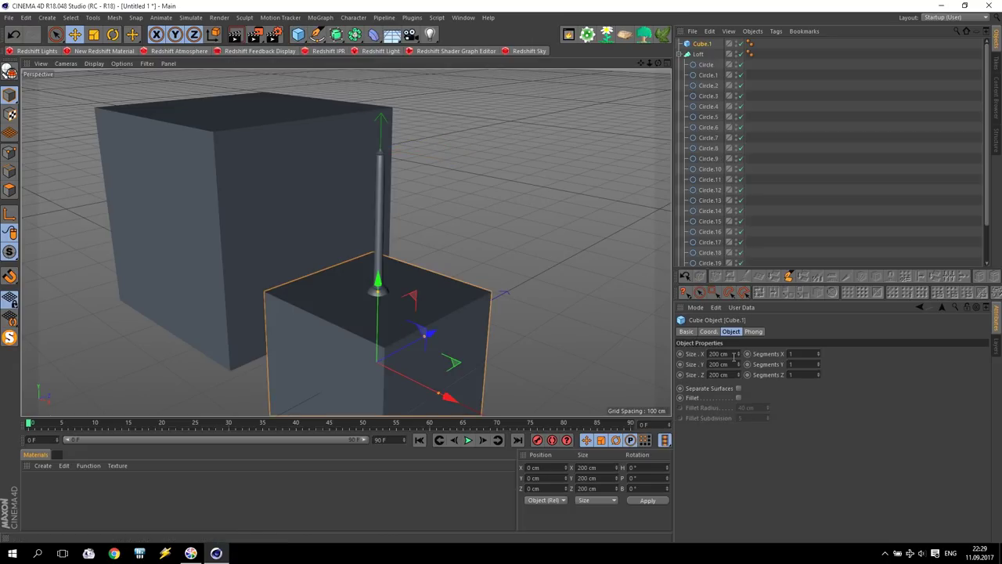
text(50)
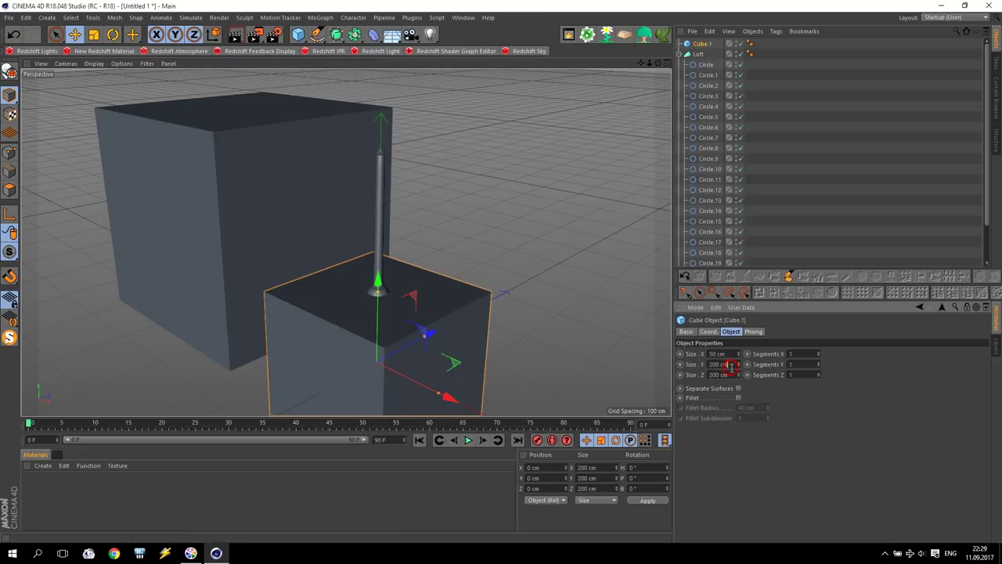
text(50)
key(Tab)
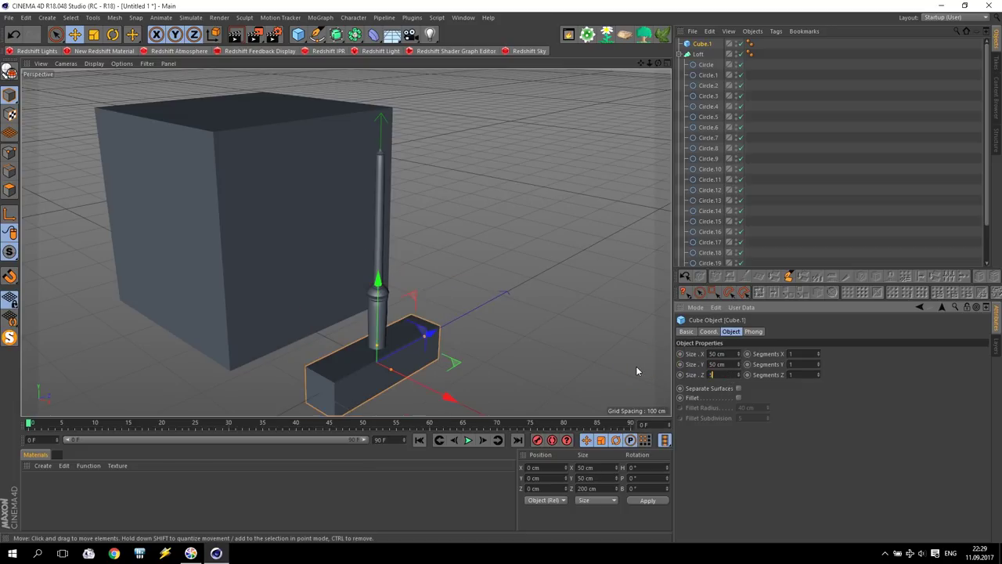
text(50)
key(Return)
Switch the perspective display to Quick Shading (Lines) and set the small cube's Y segments to 2.
click(93, 63)
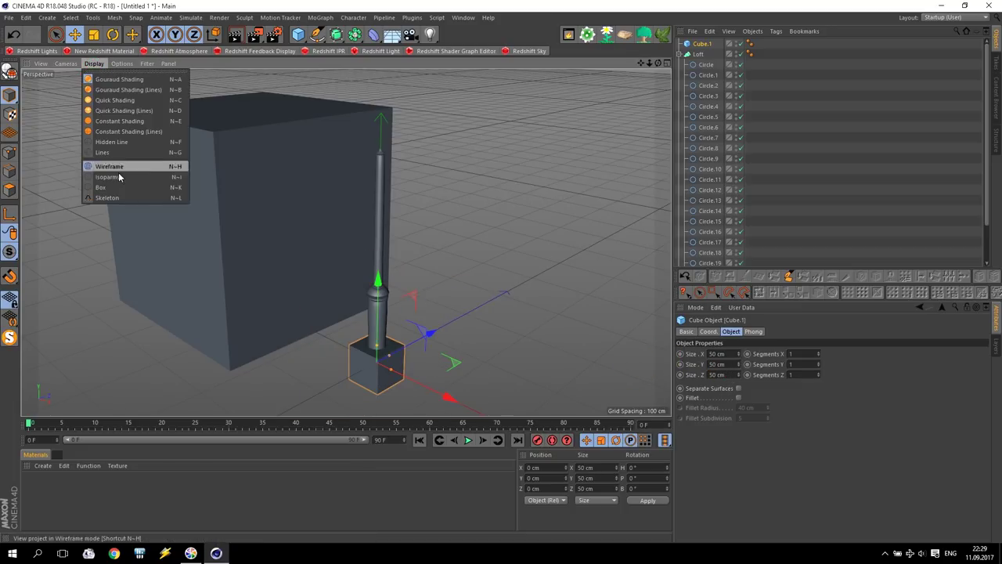
click(121, 111)
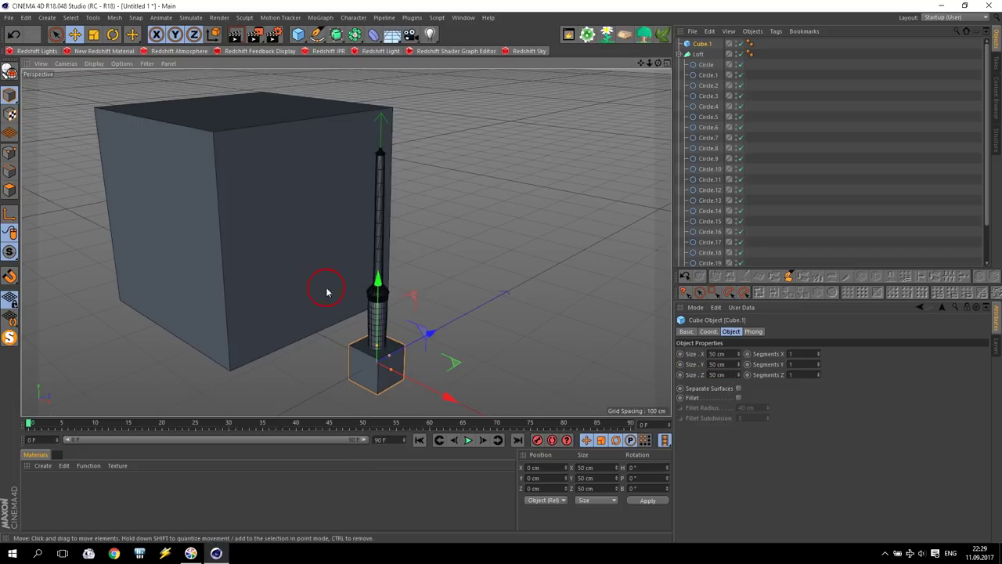
click(819, 369)
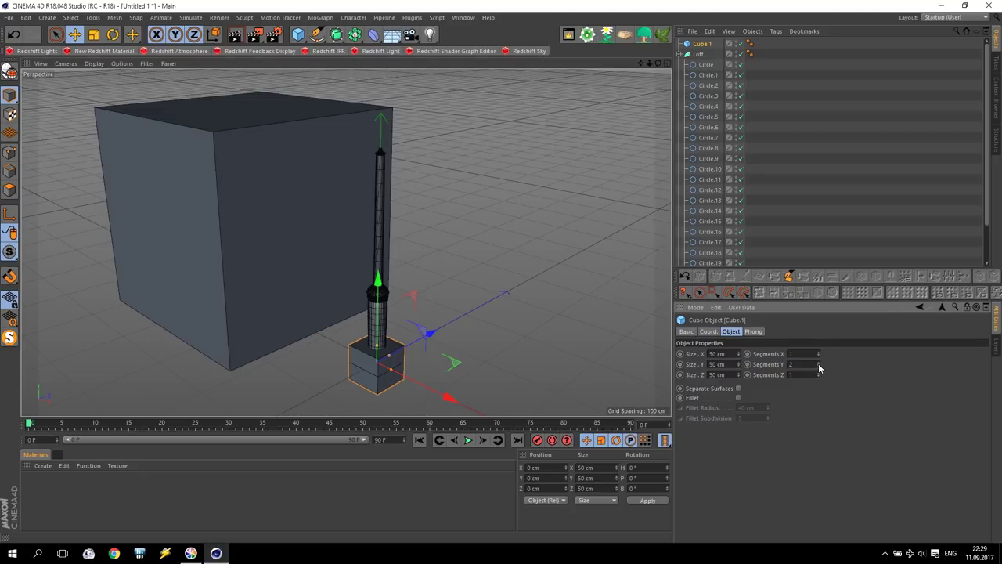
Move the small cube up onto the tip of the column, to a height of about 304.6 cm.
drag(378, 302, 381, 72)
middle_click(387, 291)
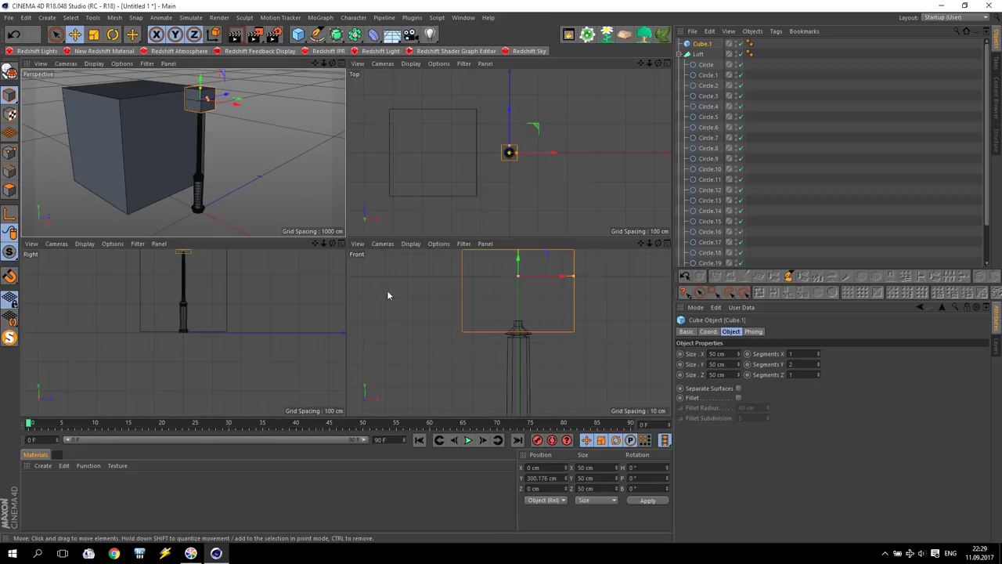
middle_click(517, 319)
drag(640, 63, 630, 170)
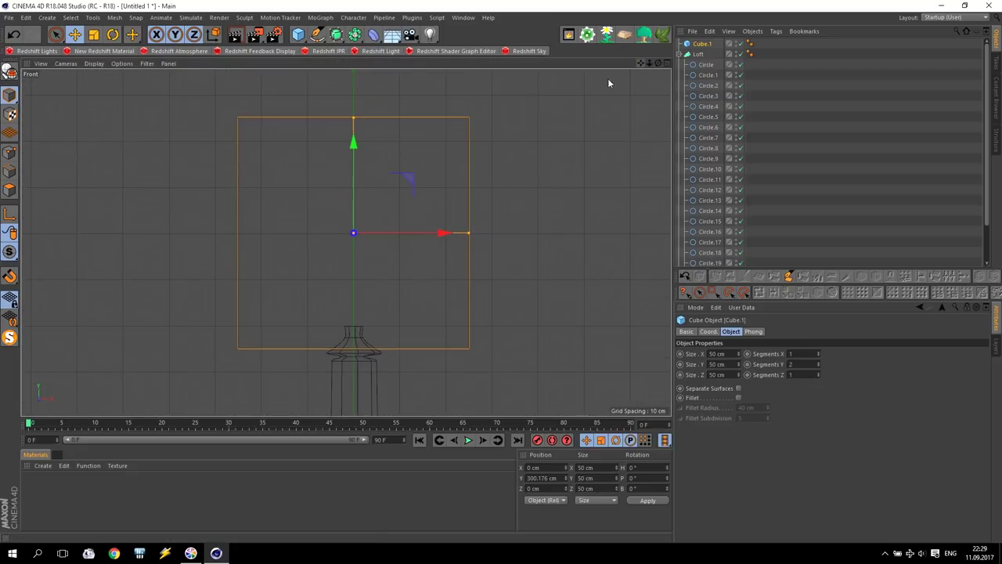
drag(351, 168, 360, 148)
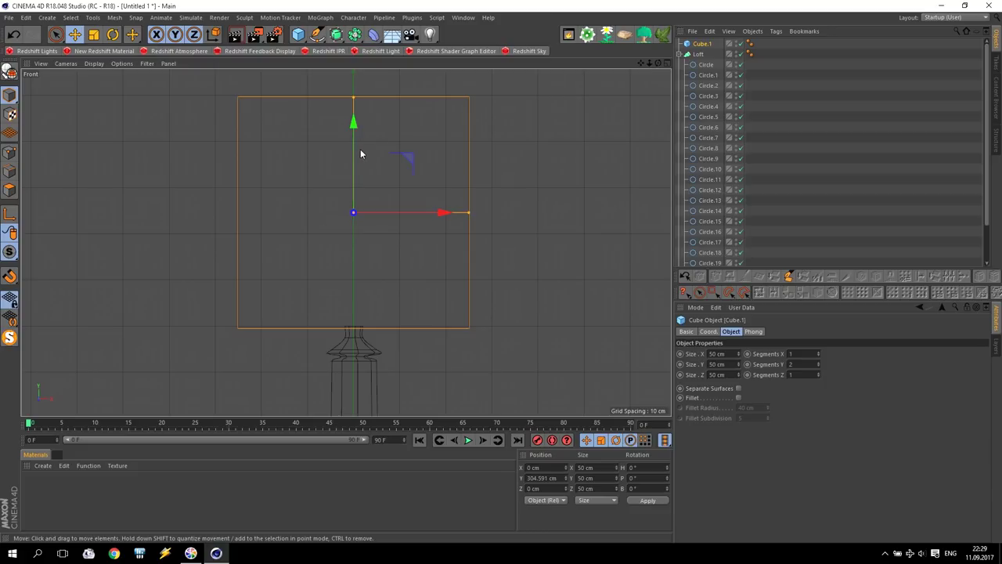
Make the small cube editable and scale its bottom face down evenly to about 16.2 cm wide.
middle_click(360, 148)
middle_click(193, 95)
scroll(404, 96, up, 2)
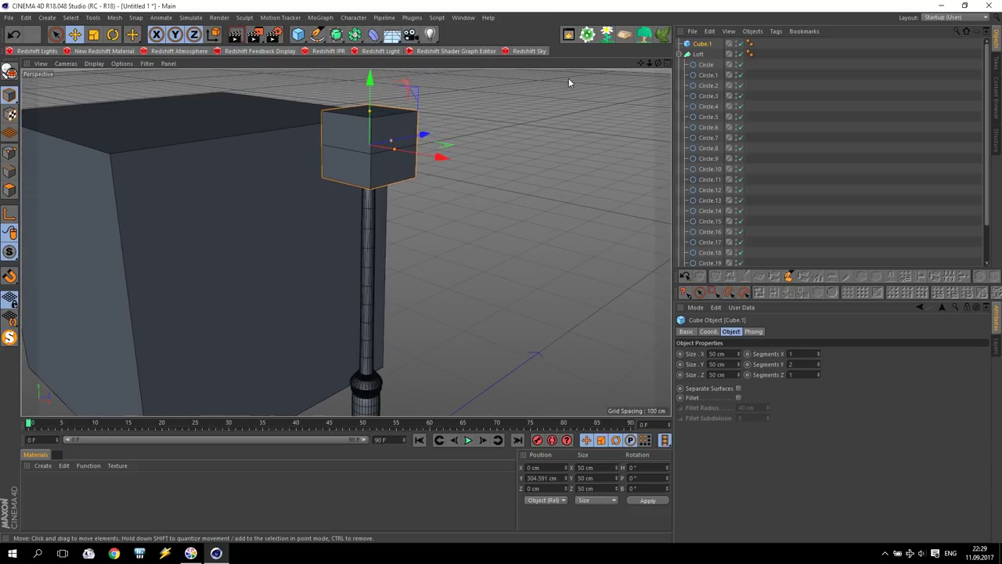
click(8, 71)
click(11, 190)
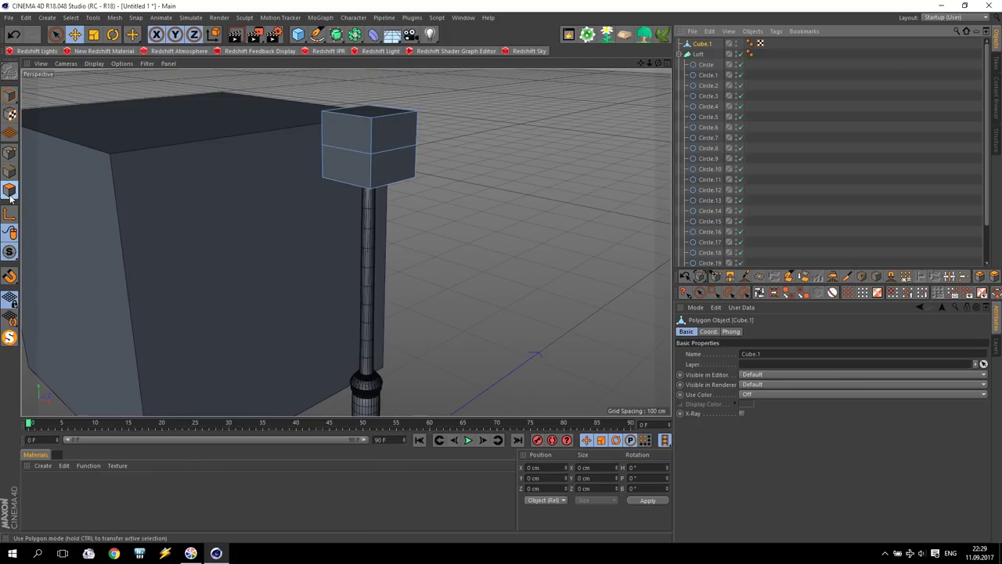
alt+drag(355, 221, 366, 147)
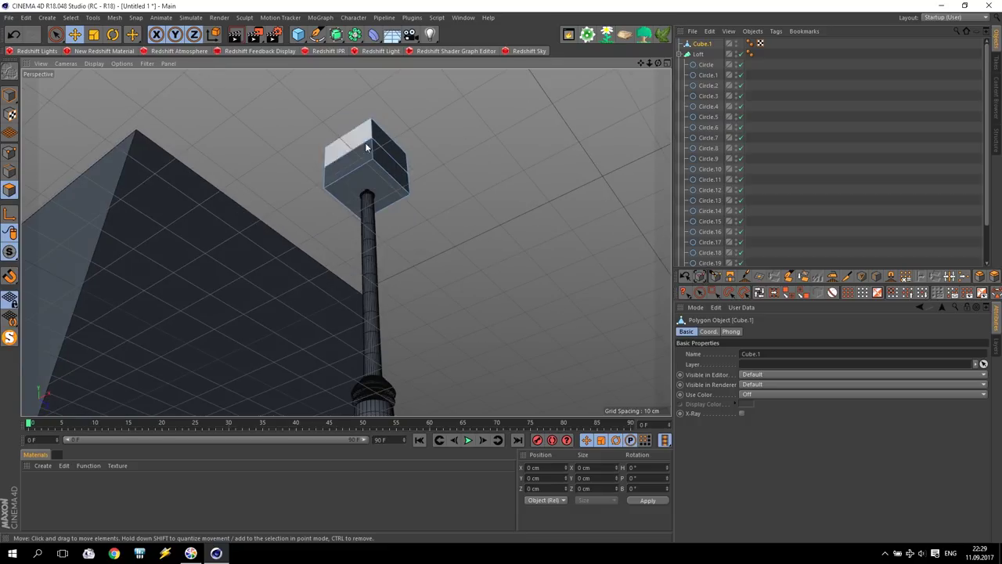
click(365, 186)
click(93, 34)
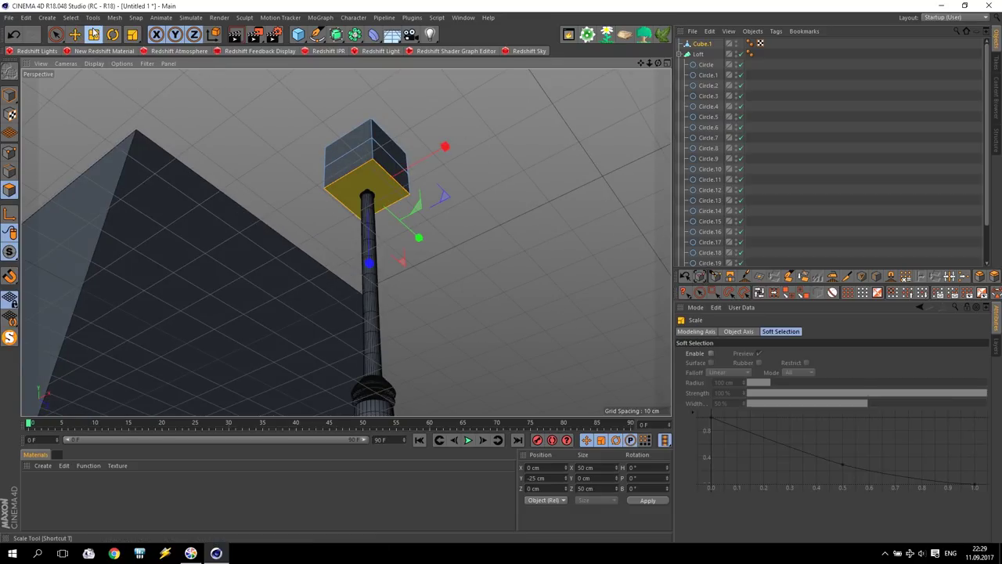
drag(443, 196, 395, 188)
Scale the small cube's top face down evenly to about half its width.
alt+drag(492, 151, 494, 292)
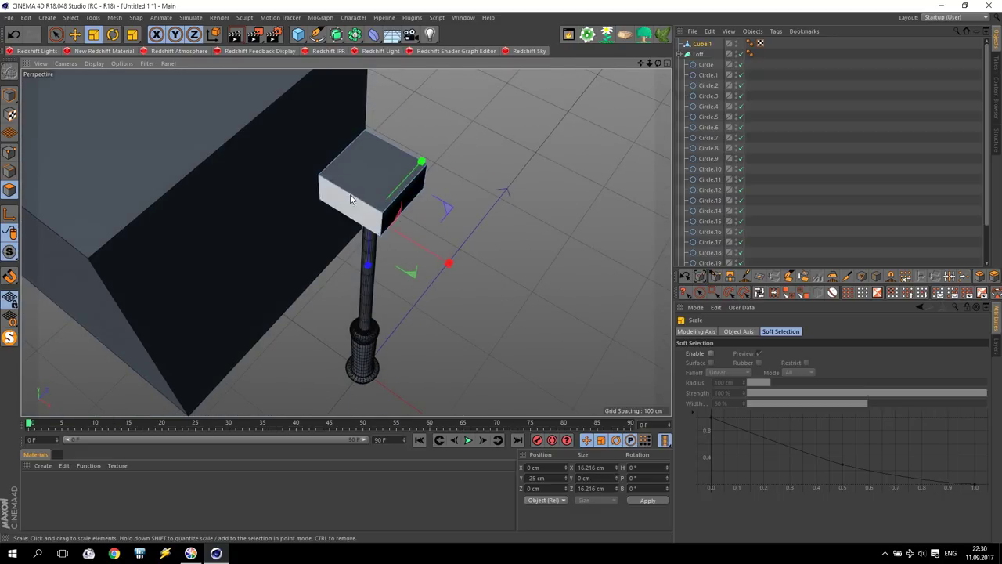
click(384, 165)
drag(390, 233, 383, 201)
Select the head's middle row of points with Rectangle Selection and raise it to about 12.1 cm above the head's centre.
alt+drag(467, 253, 470, 209)
click(10, 170)
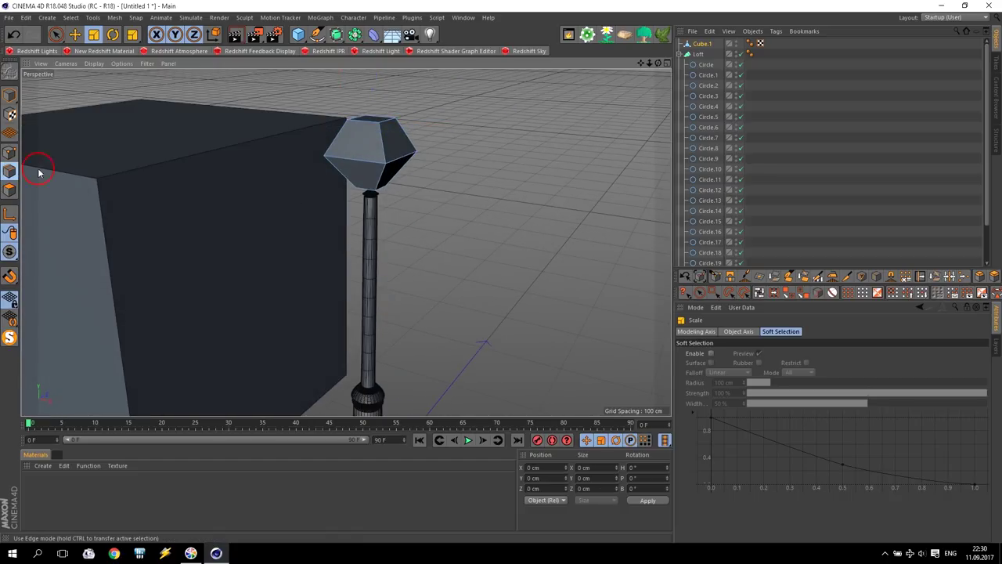
middle_click(362, 161)
middle_click(425, 261)
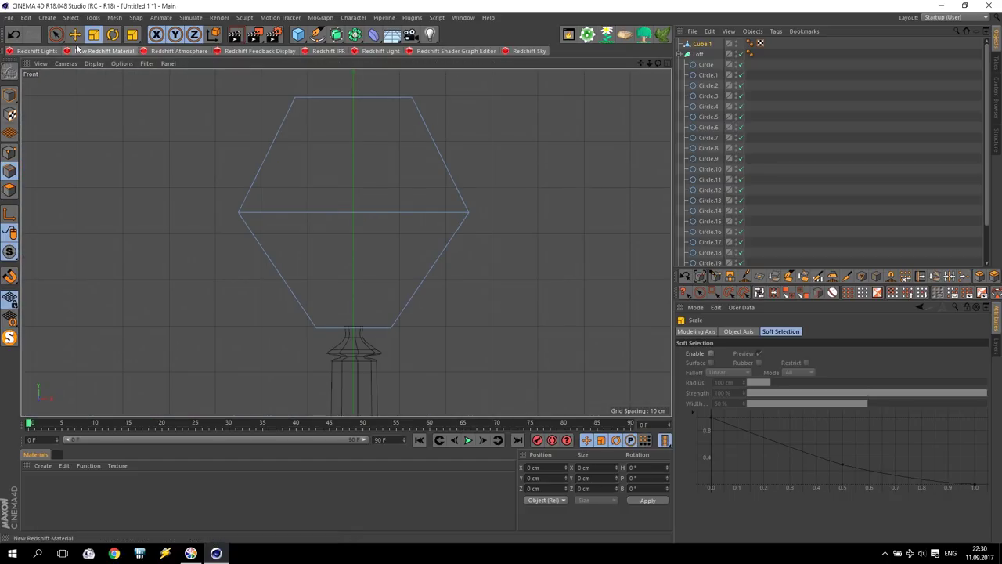
click(54, 33)
click(102, 67)
click(11, 154)
drag(211, 188, 599, 263)
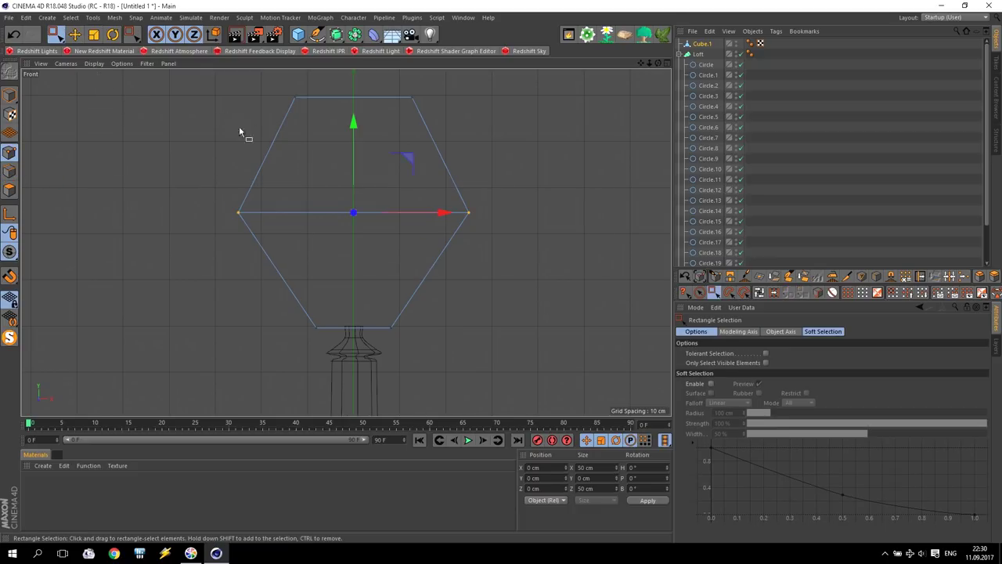
drag(349, 166, 360, 106)
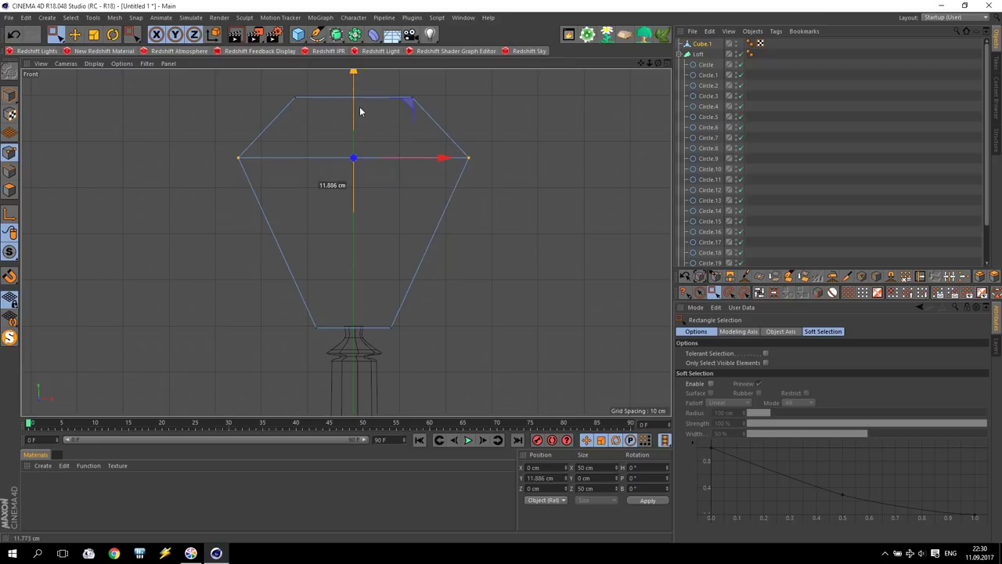
Examine the shape and proportions of the faceted head on the column in perspective.
scroll(395, 161, down, 6)
middle_click(395, 161)
middle_click(202, 153)
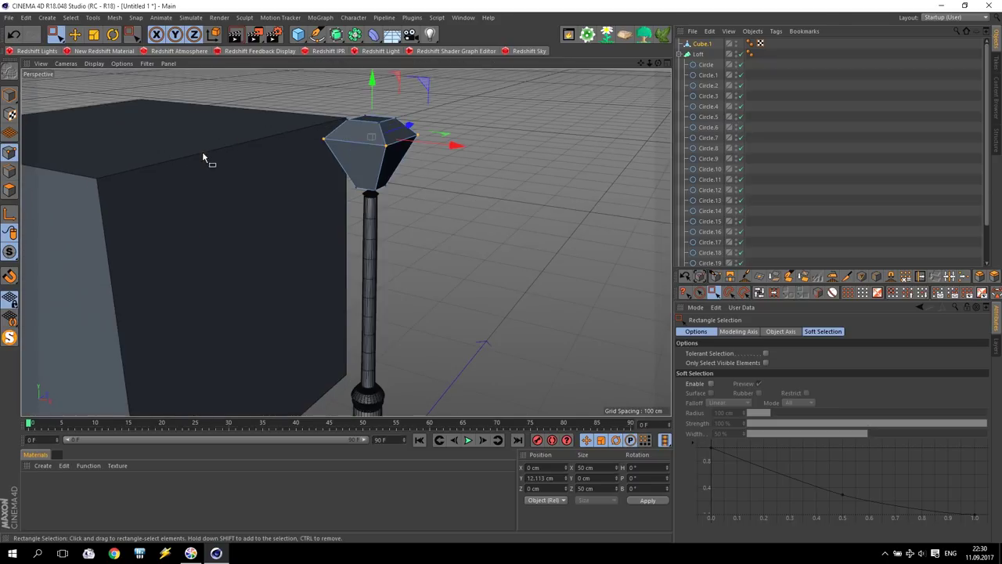
scroll(380, 201, down, 4)
alt+drag(397, 232, 452, 313)
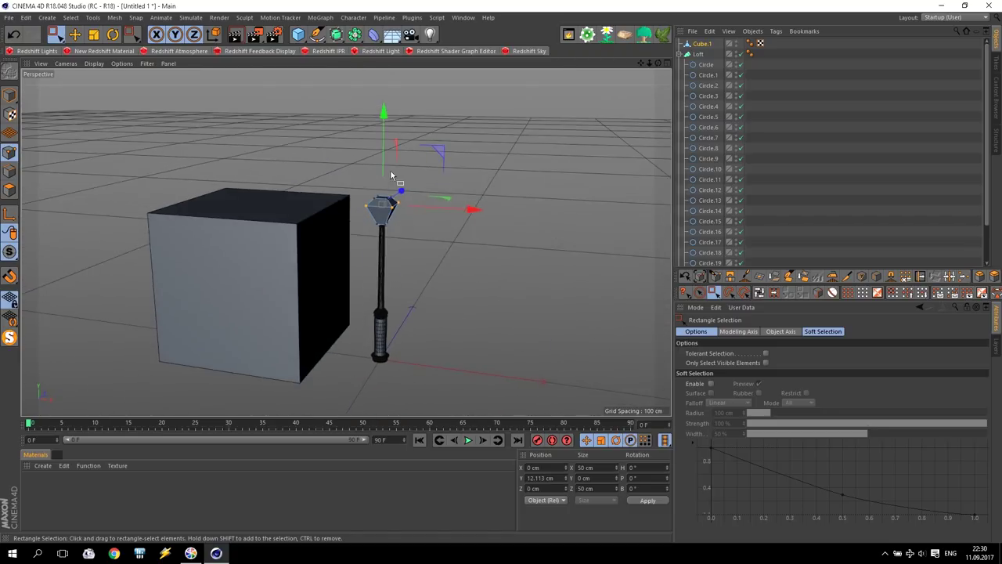
scroll(336, 181, up, 3)
scroll(336, 181, up, 2)
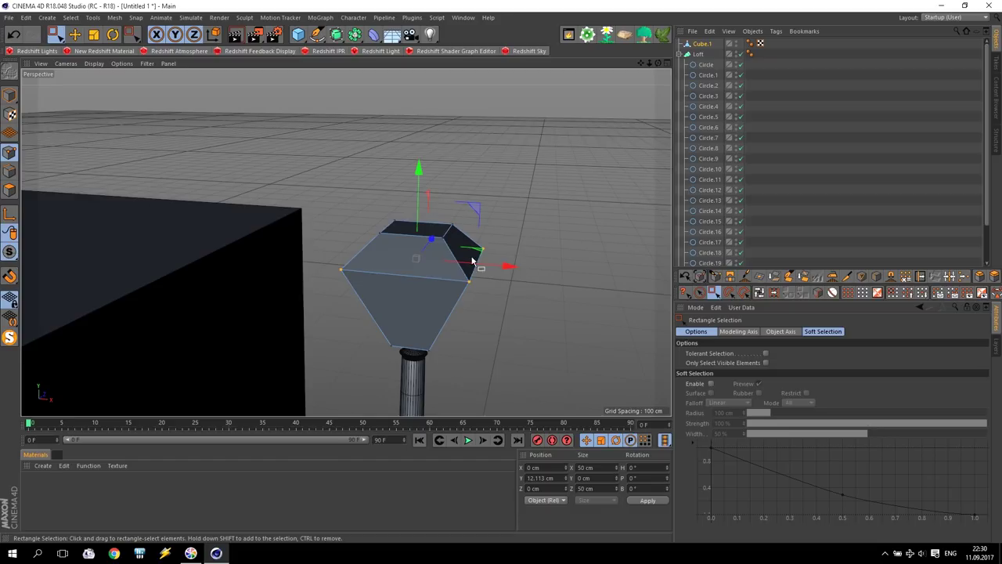
Select the head's upper two rows of points in the front view and raise them together by about 4 cm.
middle_click(326, 247)
middle_click(515, 278)
drag(307, 116, 469, 176)
drag(380, 107, 381, 99)
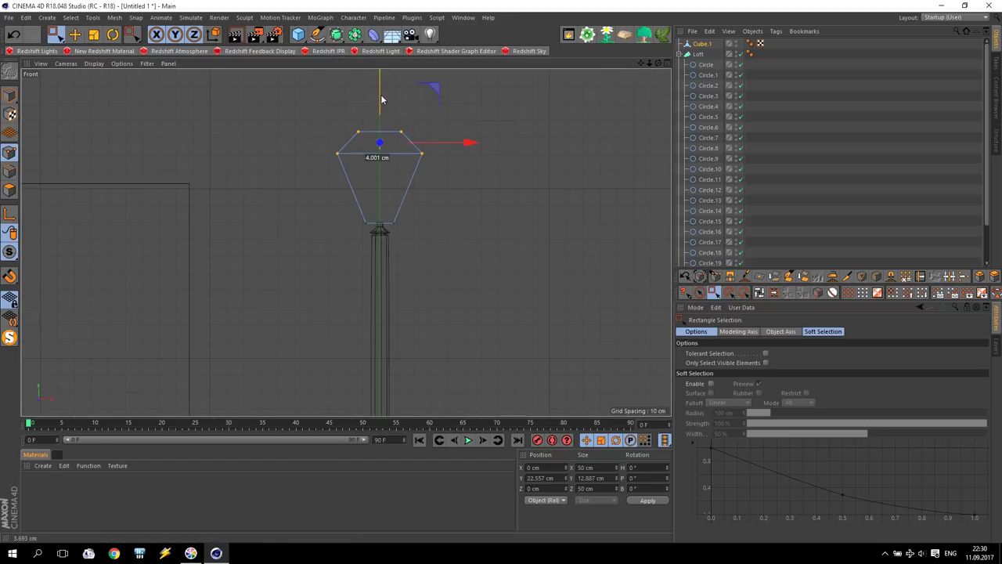
middle_click(493, 116)
middle_click(287, 130)
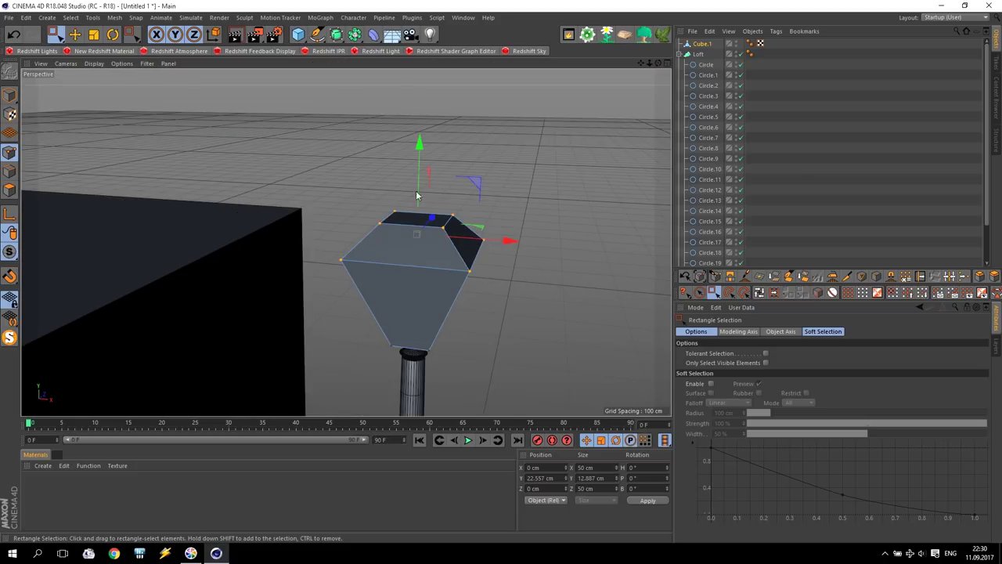
Bevel the head's small top face with an offset and extrusion of about 4.128 cm and a subdivision of 3.
click(10, 190)
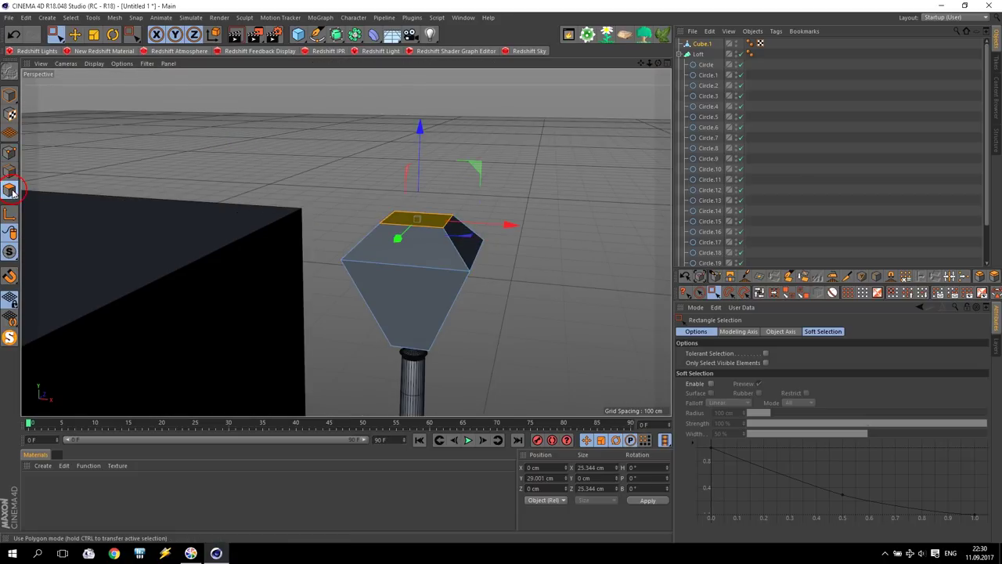
right_click(428, 225)
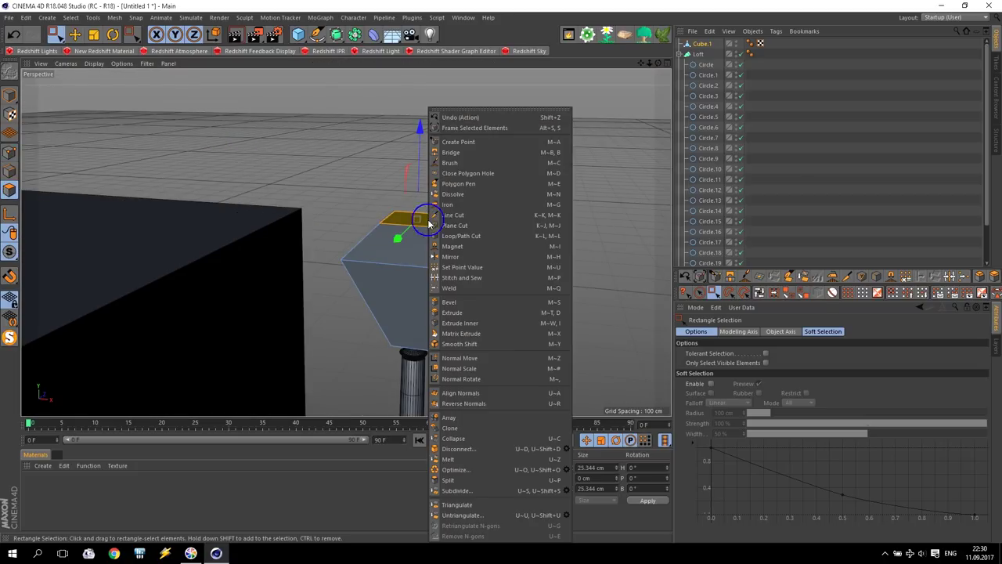
click(486, 303)
drag(443, 241, 480, 239)
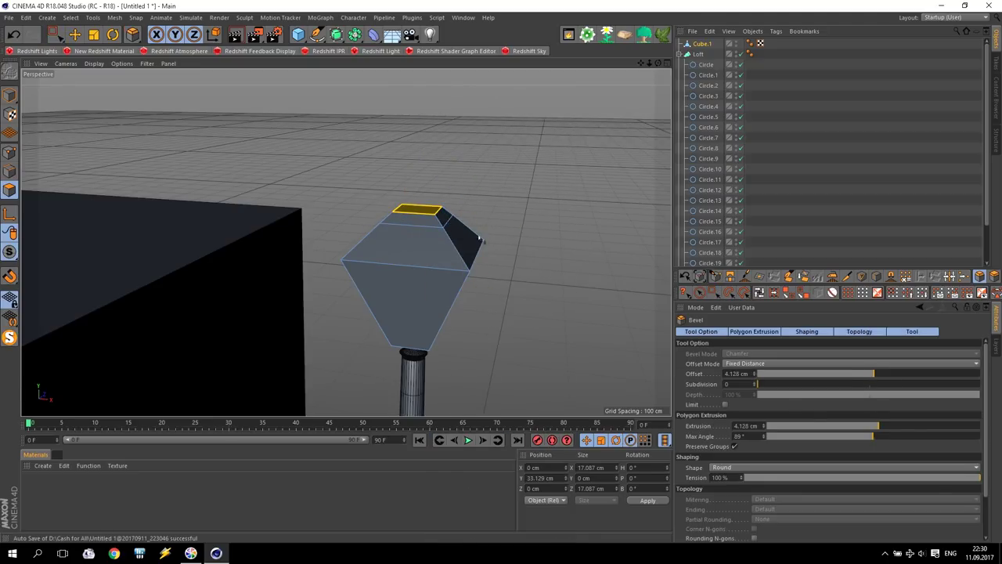
click(755, 384)
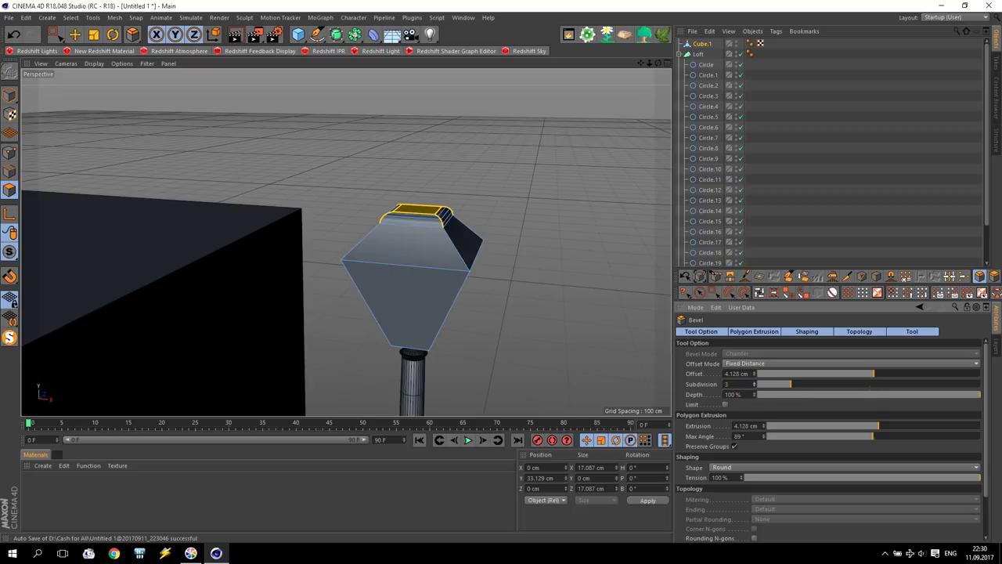
drag(768, 384, 791, 383)
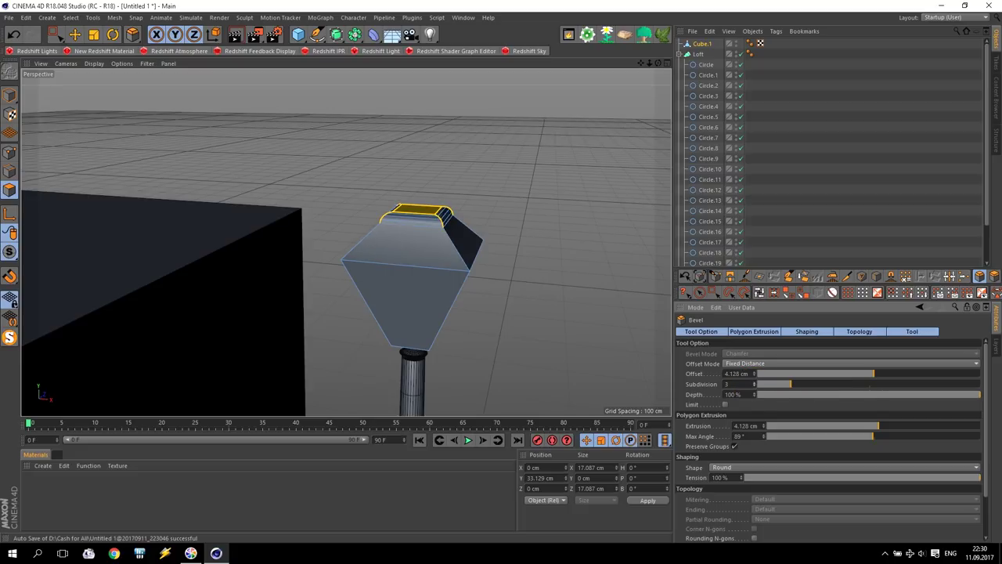
Set the top face bevel's extrusion to 6.128 cm and its offset to 8.128 cm, and finish with nothing selected.
drag(763, 427, 756, 401)
click(755, 377)
click(756, 376)
click(755, 374)
click(755, 374)
click(756, 374)
click(755, 374)
click(756, 374)
click(755, 374)
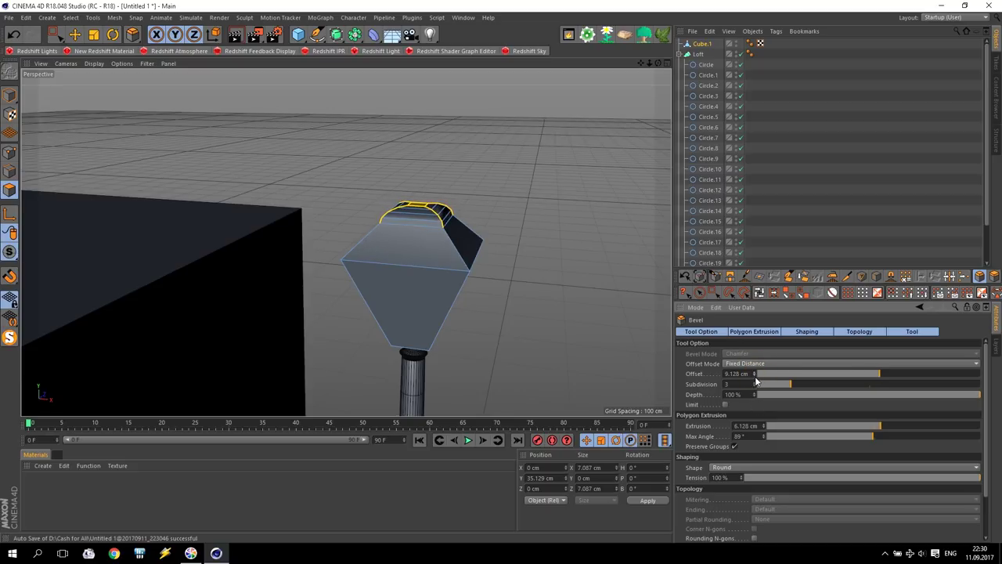
click(755, 377)
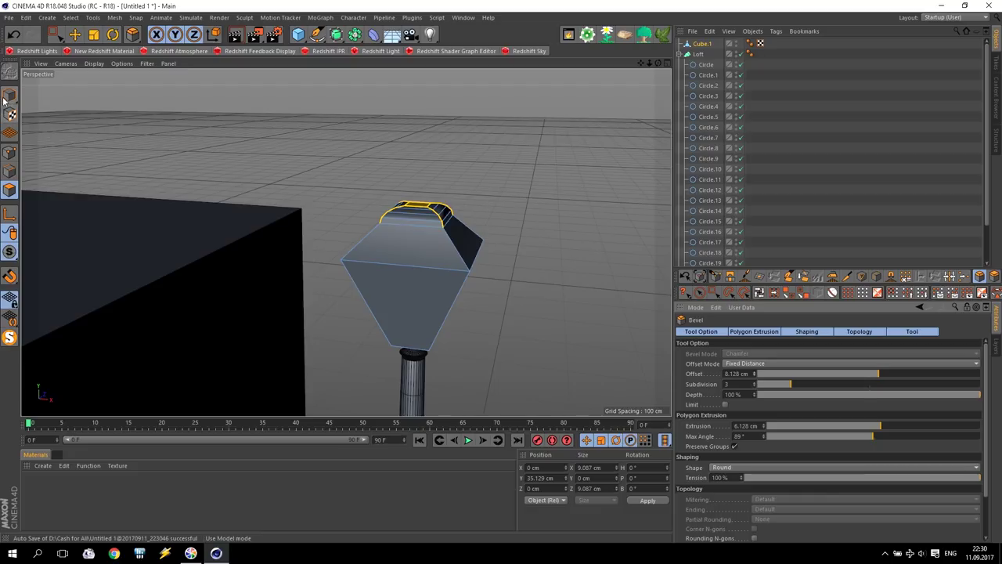
click(75, 35)
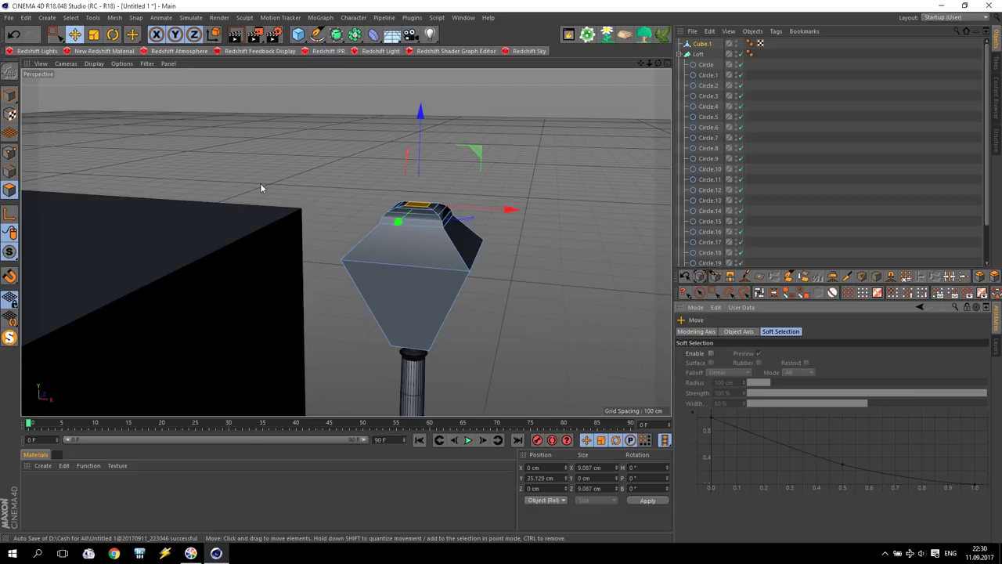
click(548, 263)
Select all four lower side faces of the lamp head.
alt+drag(510, 333, 439, 345)
click(8, 191)
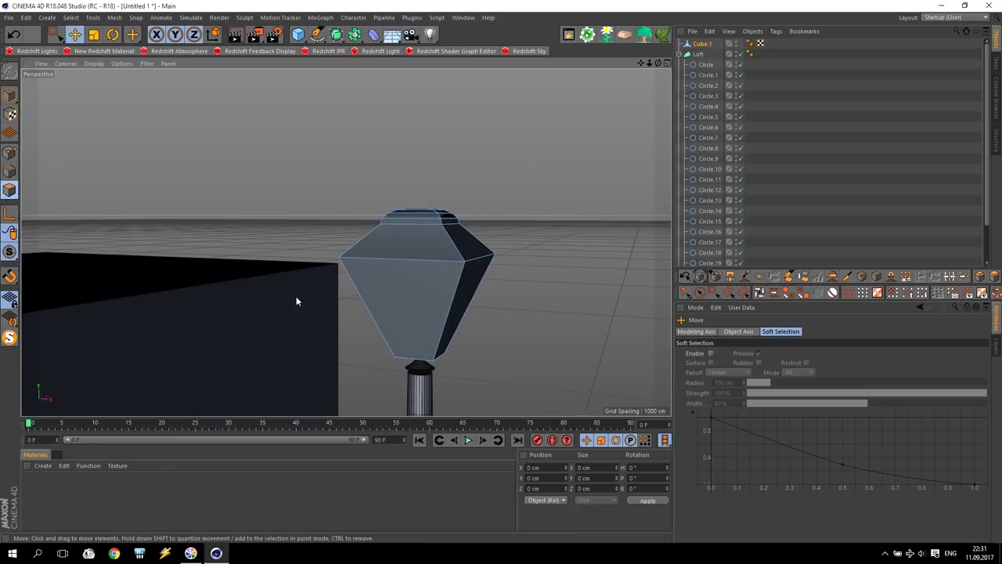
click(425, 291)
alt+drag(438, 298, 458, 350)
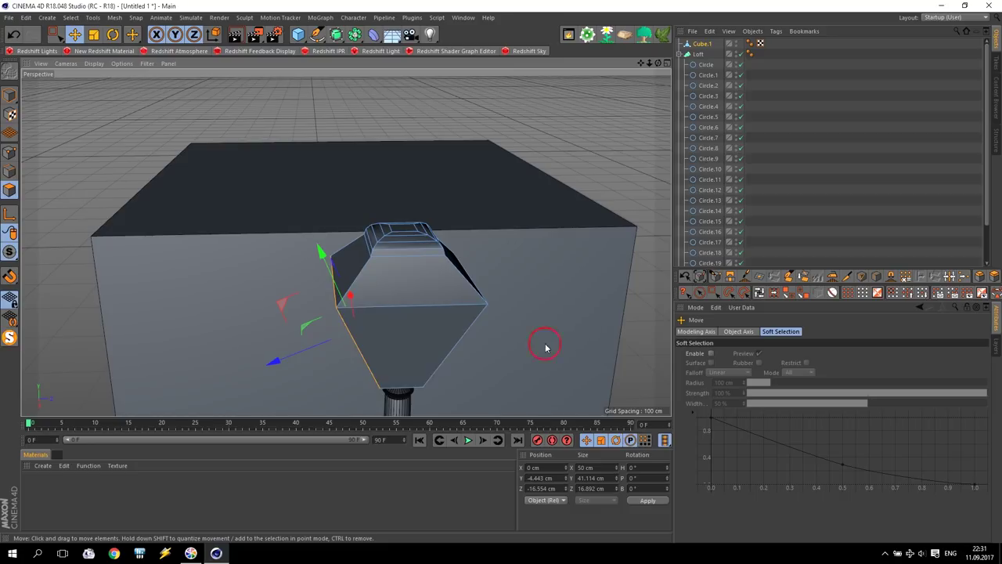
click(392, 347)
alt+drag(391, 347, 496, 286)
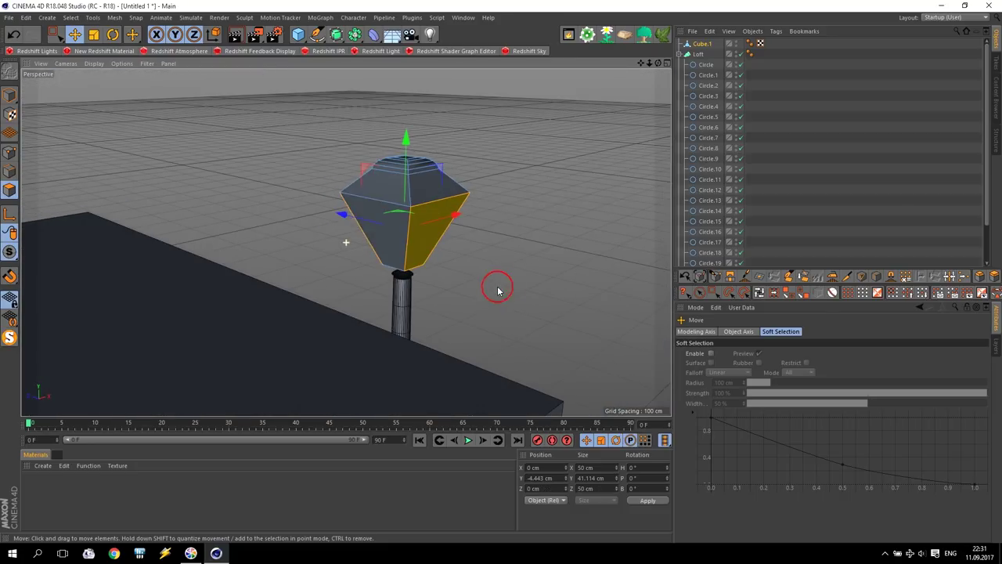
Inset the four lower side faces individually by 3 cm using Extrude Inner with Preserve Groups turned off.
right_click(392, 243)
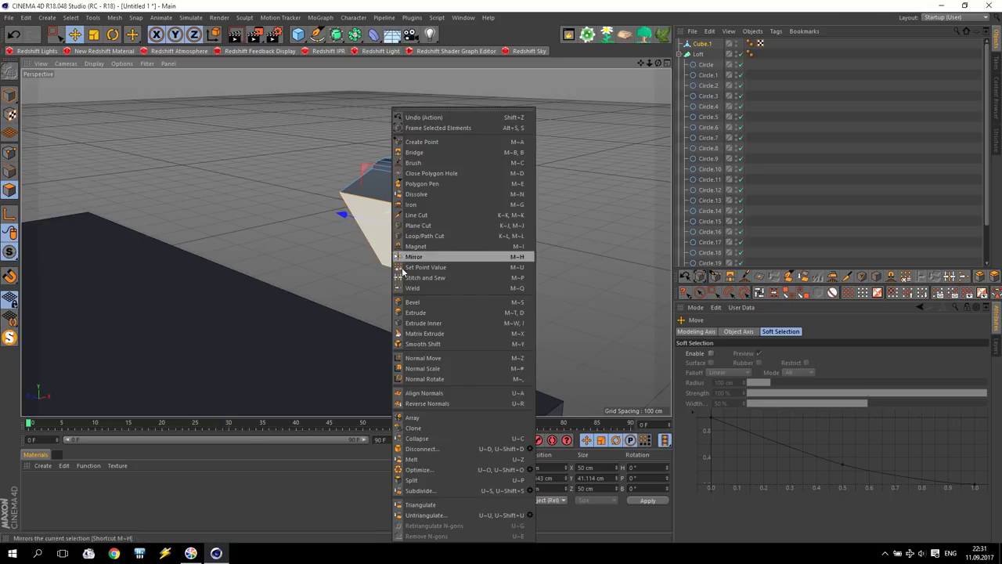
click(417, 328)
drag(388, 234, 406, 227)
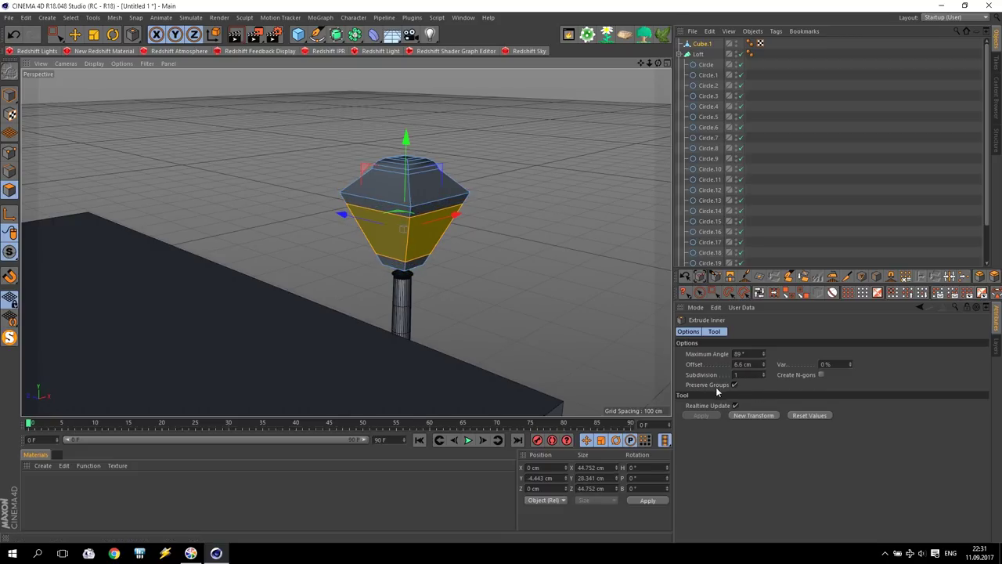
click(735, 385)
drag(362, 228, 370, 226)
click(13, 35)
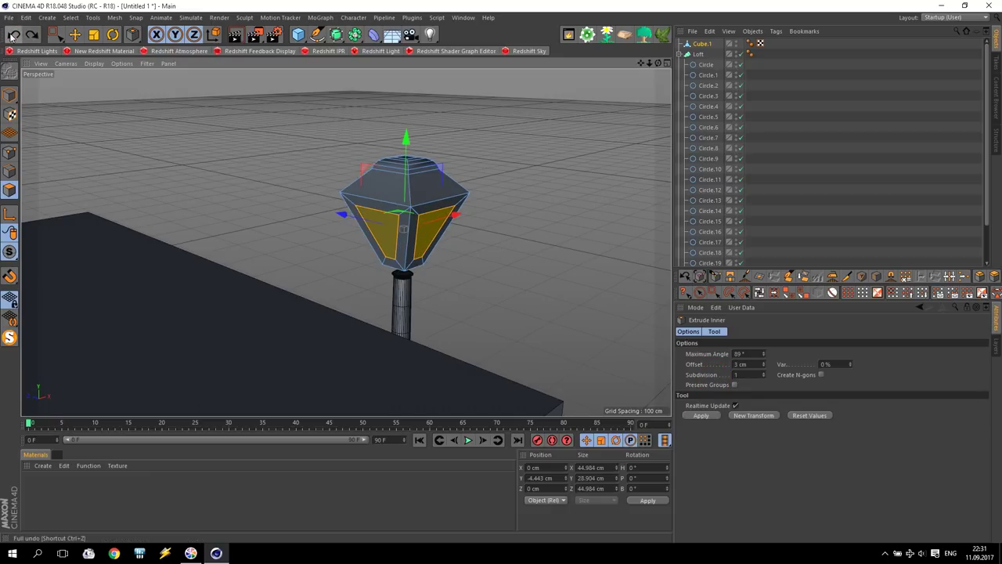
click(765, 364)
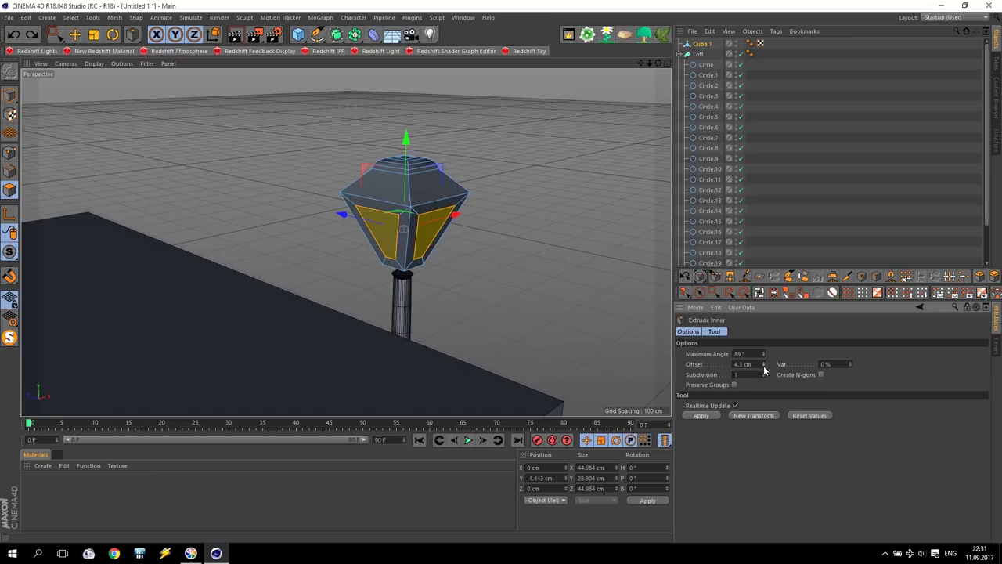
click(13, 34)
drag(383, 234, 404, 229)
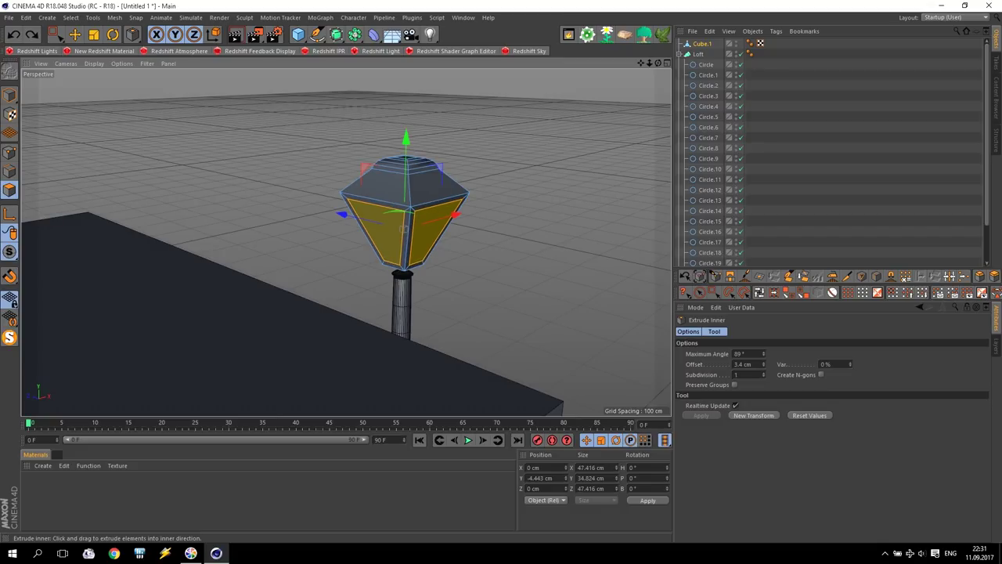
Extrude the four inset faces inward by -3 cm to form recessed panes within the frame.
alt+drag(579, 246, 513, 274)
scroll(337, 243, up, 6)
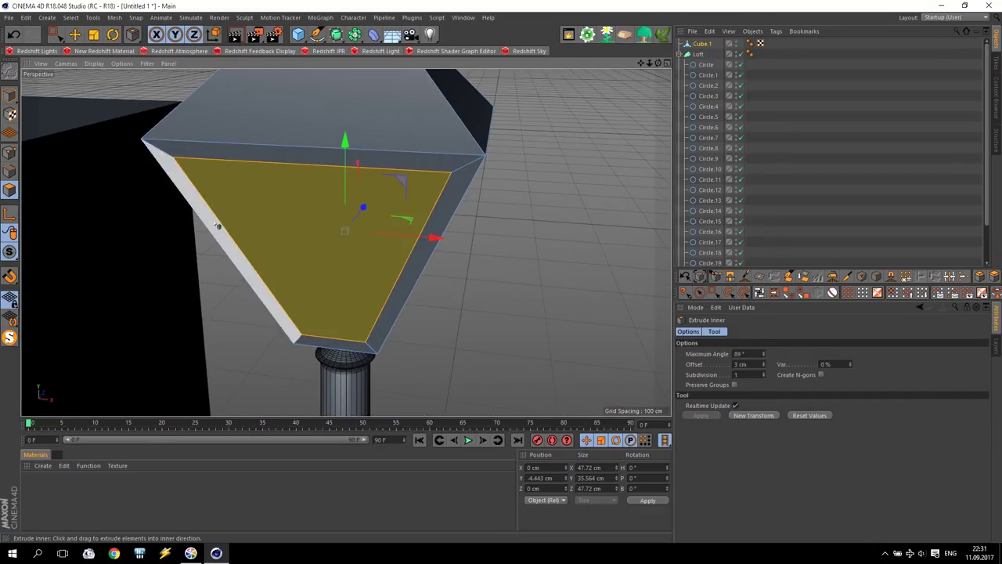
right_click(260, 202)
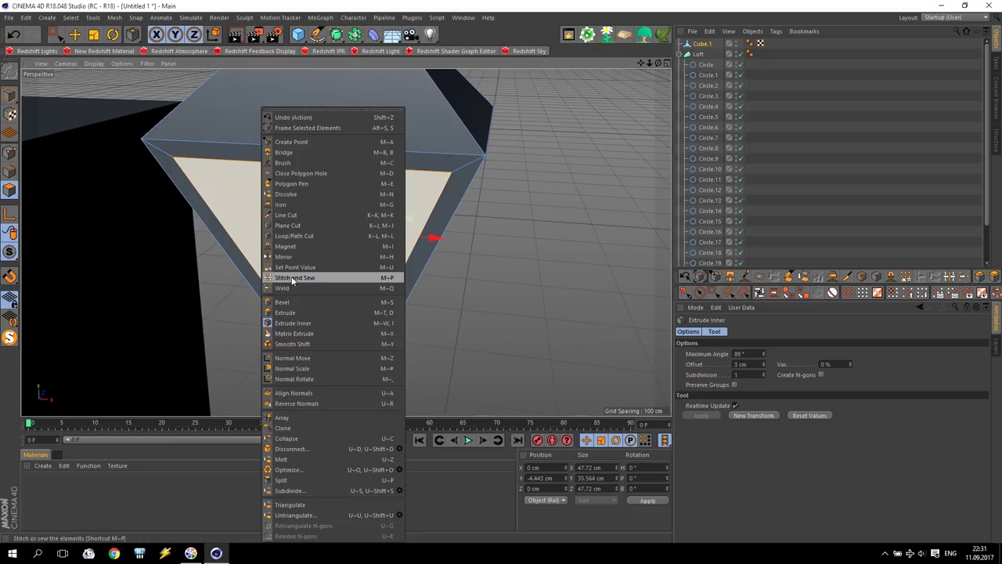
click(300, 313)
drag(300, 229, 269, 226)
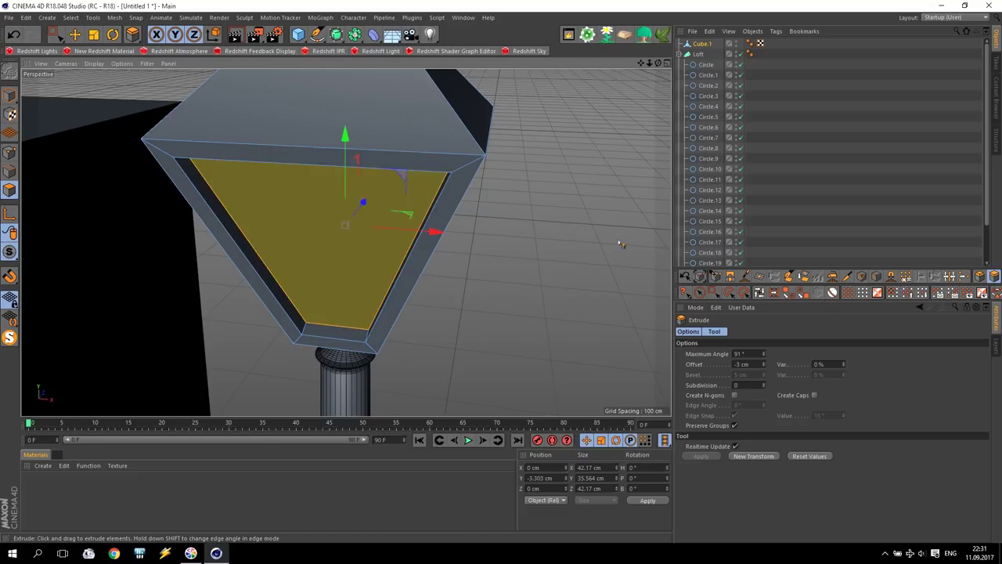
Split the four recessed pane faces into a separate object and delete the original faces from the head.
scroll(619, 243, down, 4)
alt+drag(606, 244, 460, 237)
scroll(345, 242, down, 3)
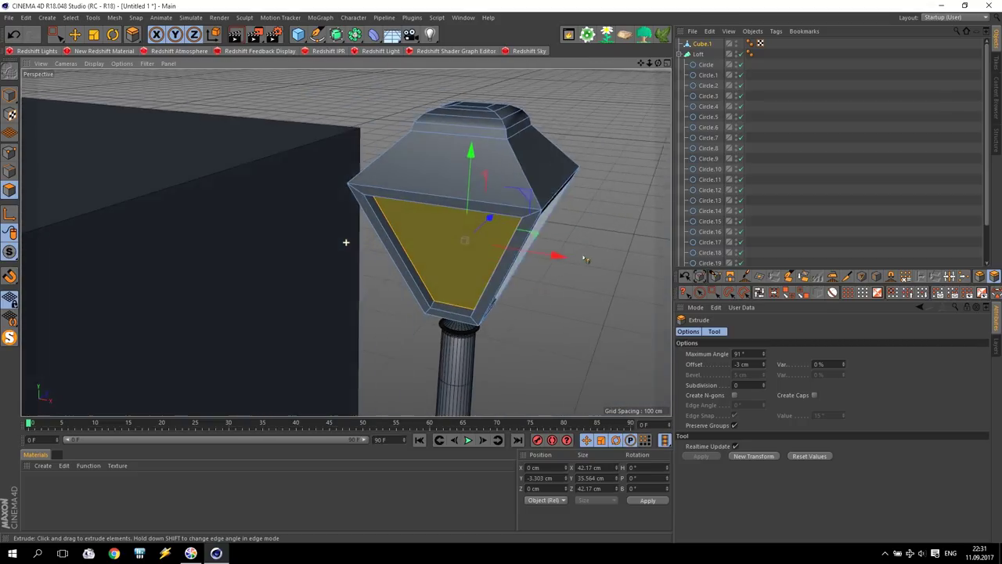
key(m)
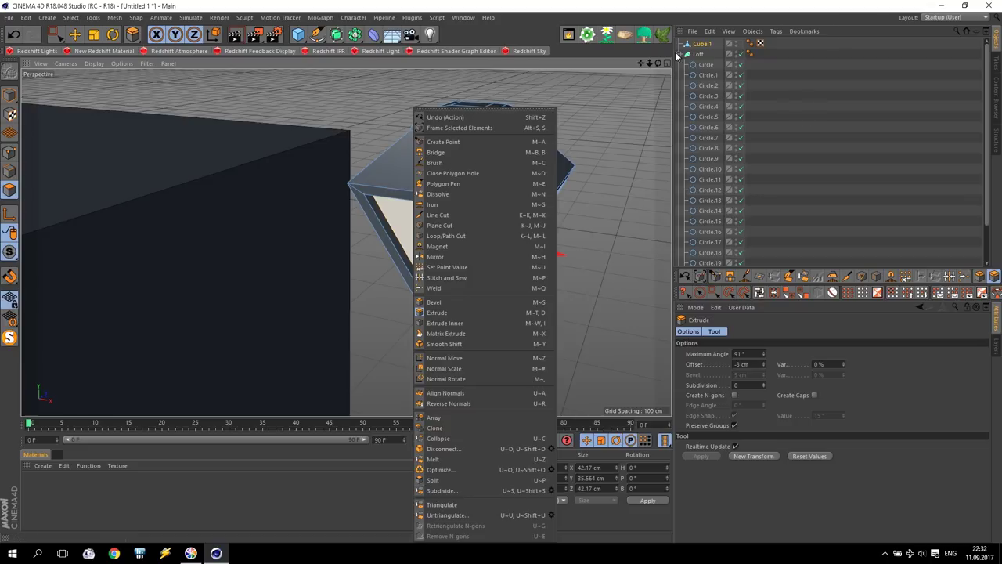
click(437, 480)
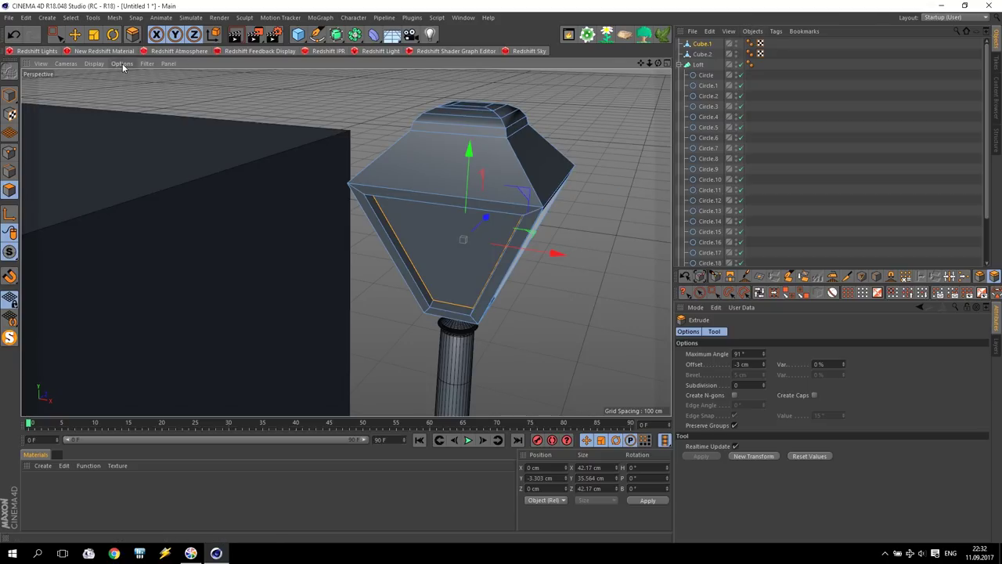
key(ctrl+shift+a)
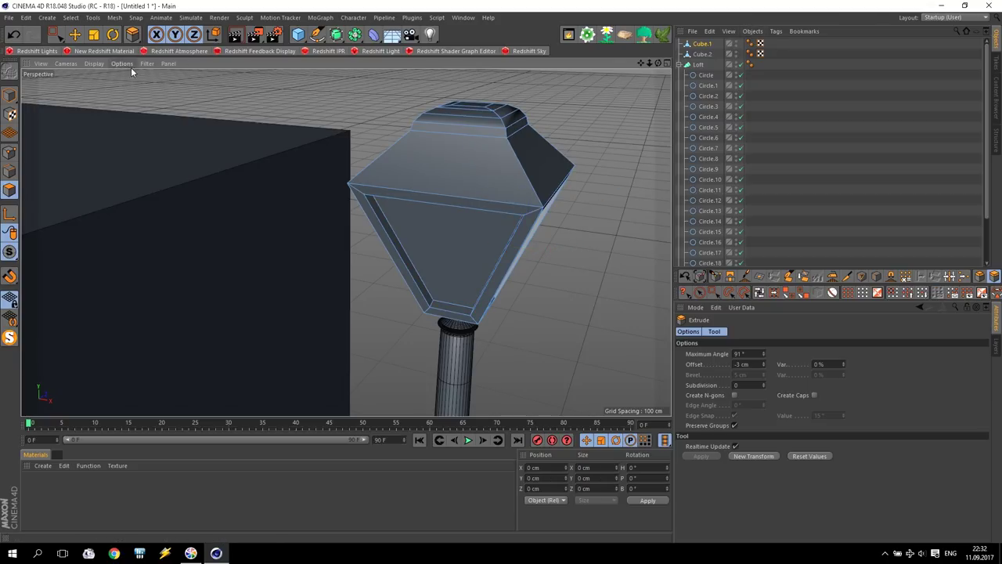
Shift the split-off pane object about 26 cm along X to check its separation from the frame, and undo the move.
click(75, 33)
click(704, 53)
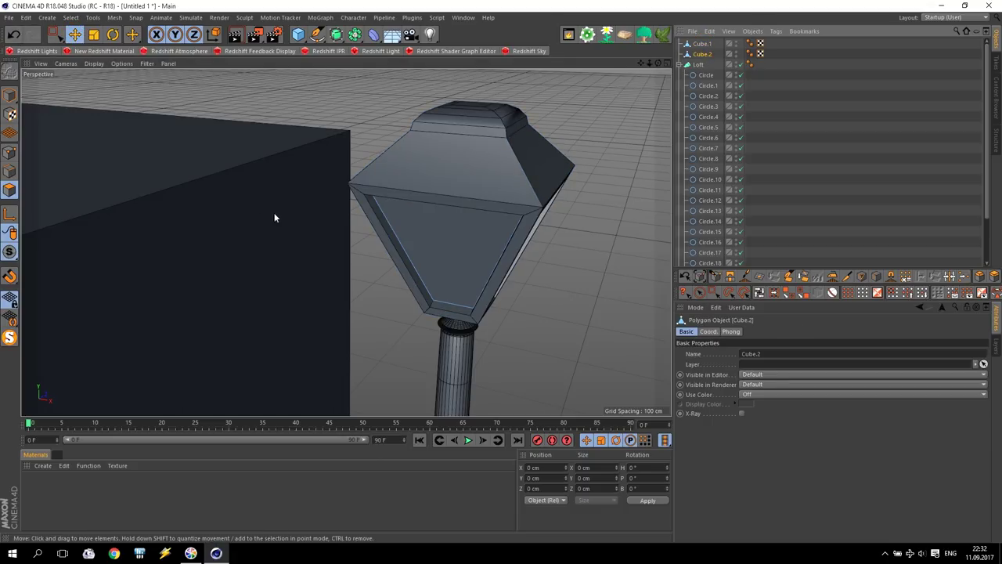
click(10, 95)
drag(537, 242, 606, 222)
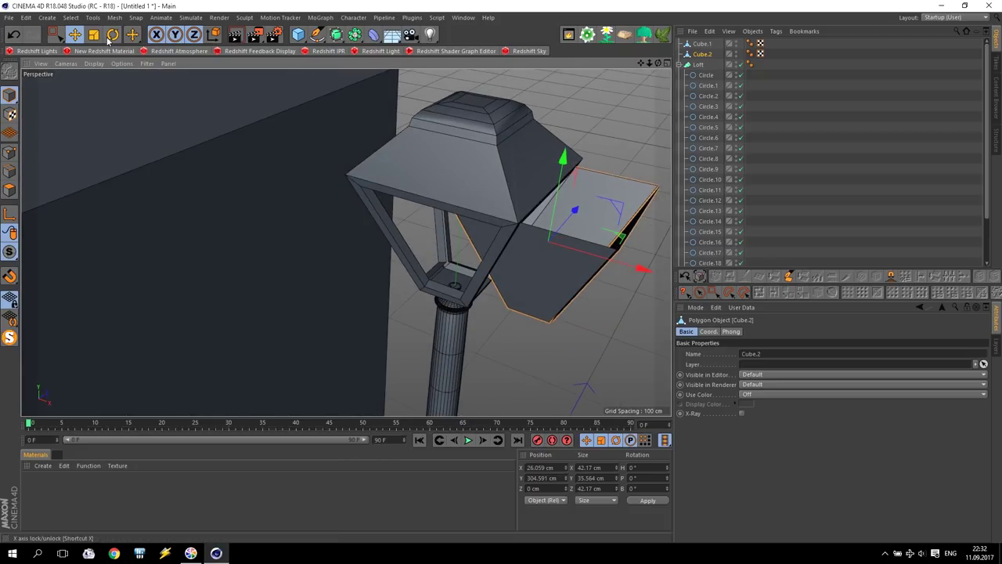
click(15, 35)
click(14, 35)
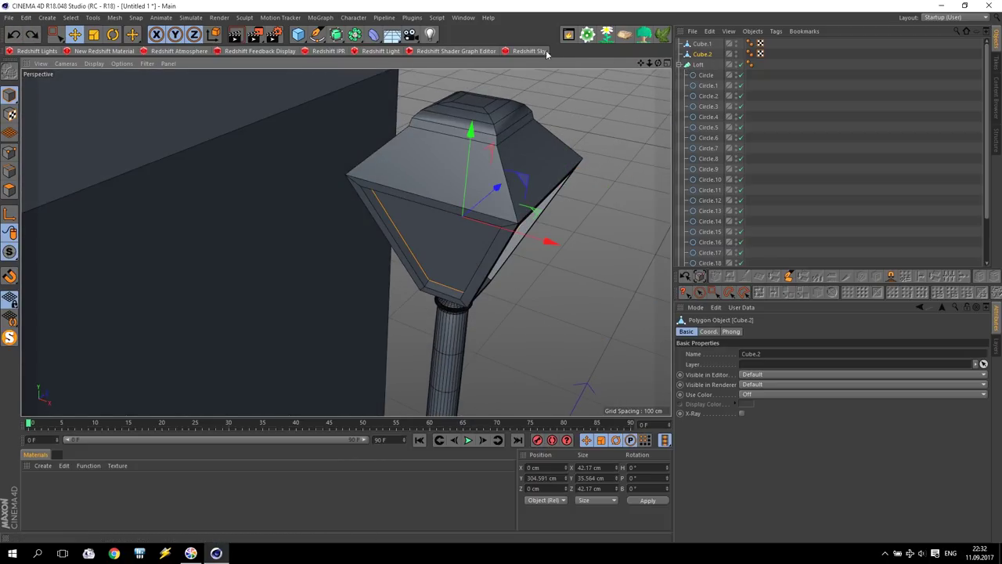
Add a Redshift area light and nest it under the split-off pane object.
click(34, 52)
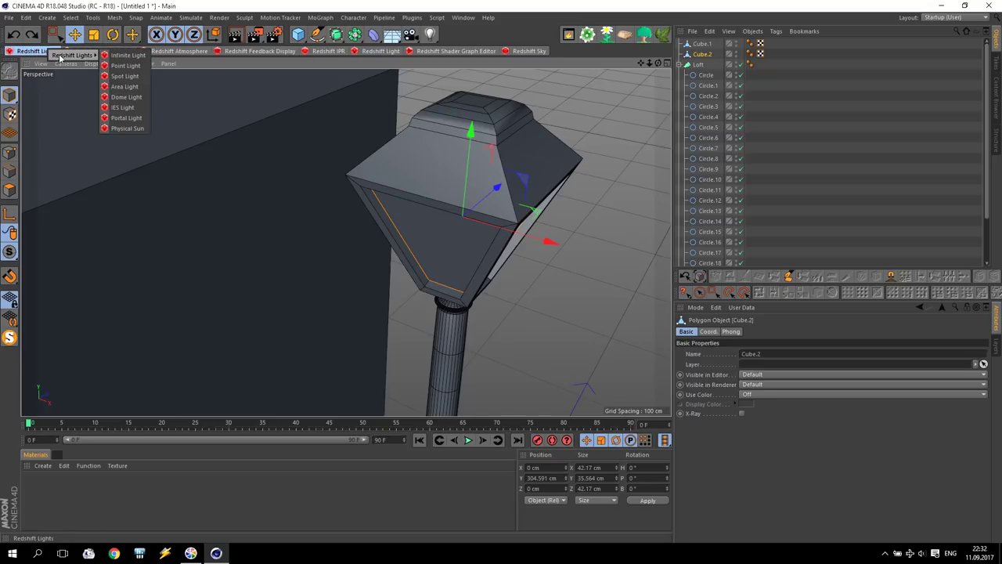
click(124, 86)
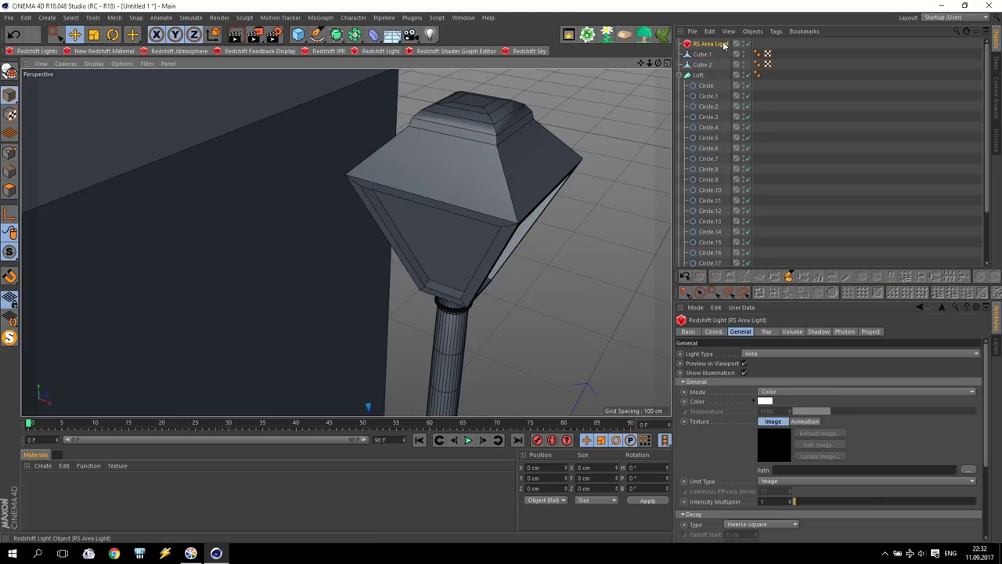
drag(708, 66, 707, 63)
Rename the split-off pane object as Light.
click(706, 54)
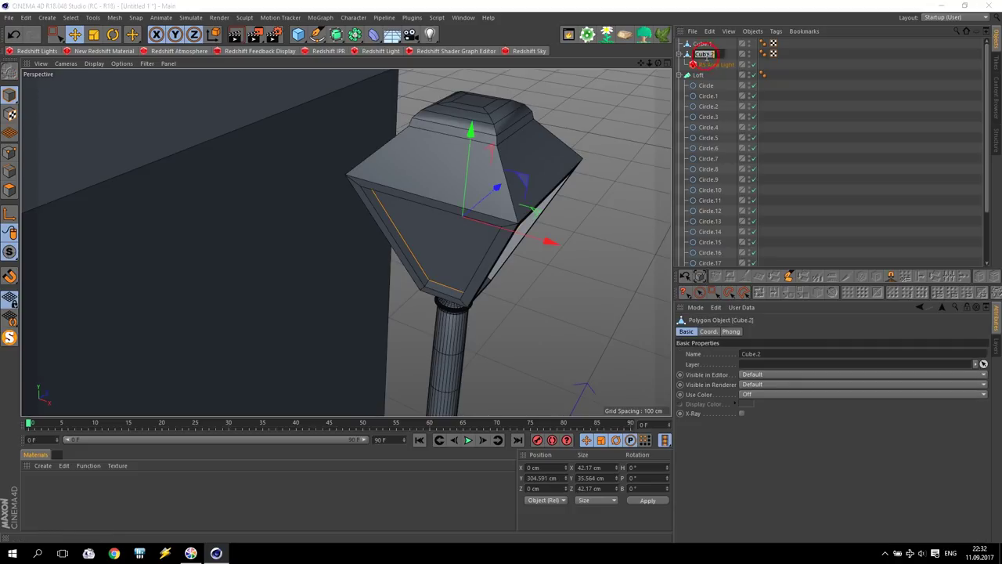
key(BackSpace)
text(Light)
key(Return)
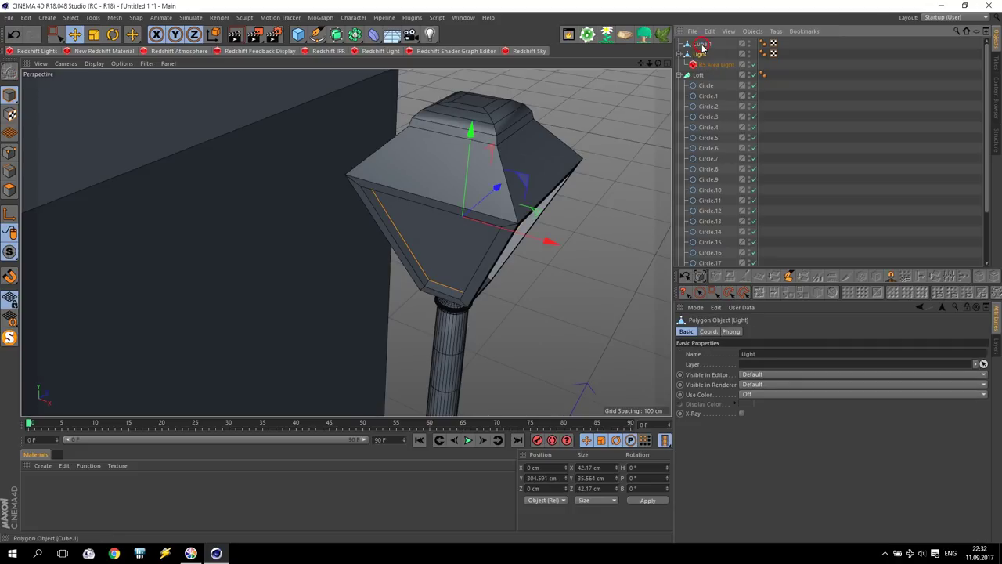
Set the RS Area Light's shape to Mesh, assign the Light object as its mesh, and enable Visible and Bi-Directional.
click(704, 65)
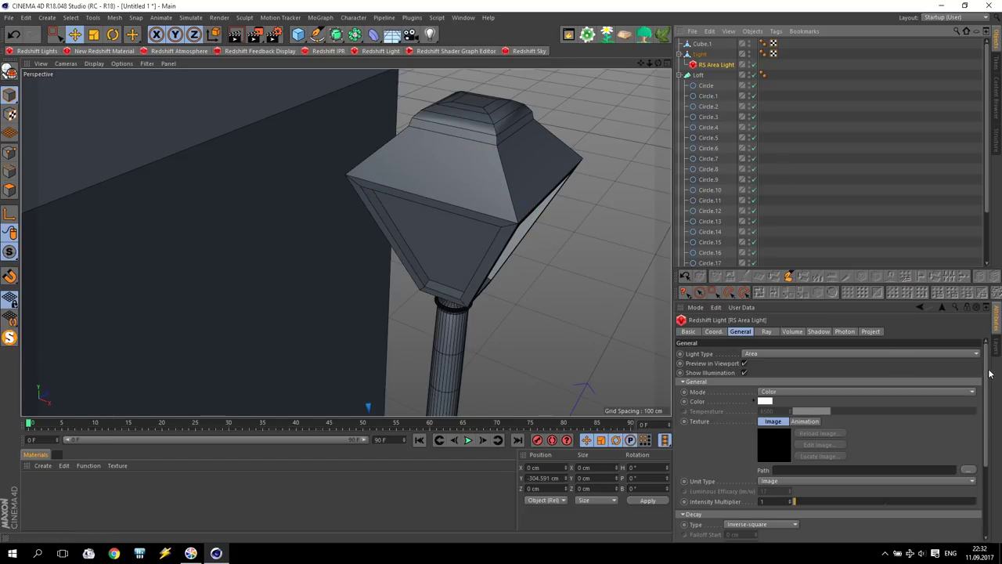
scroll(989, 374, down, 3)
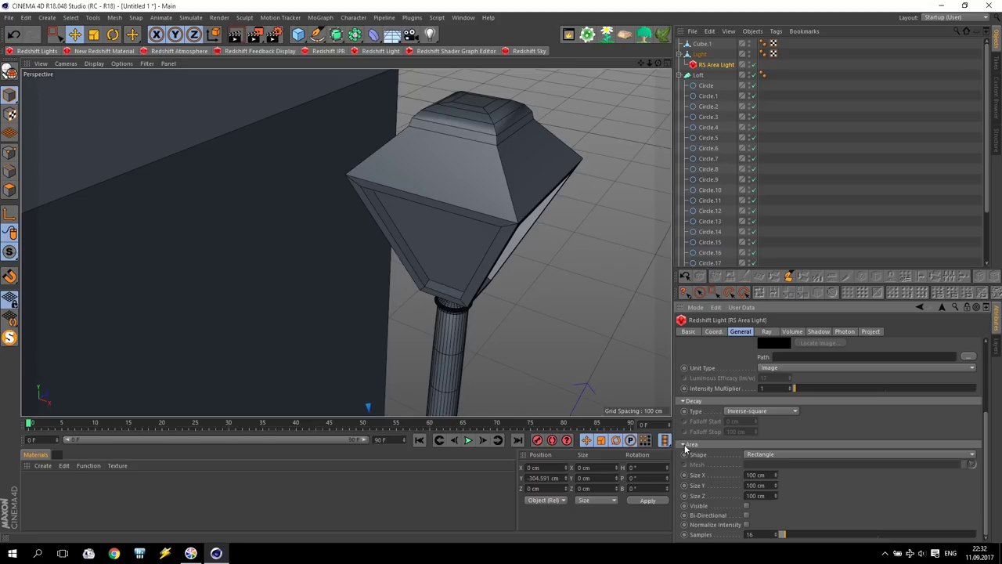
click(778, 454)
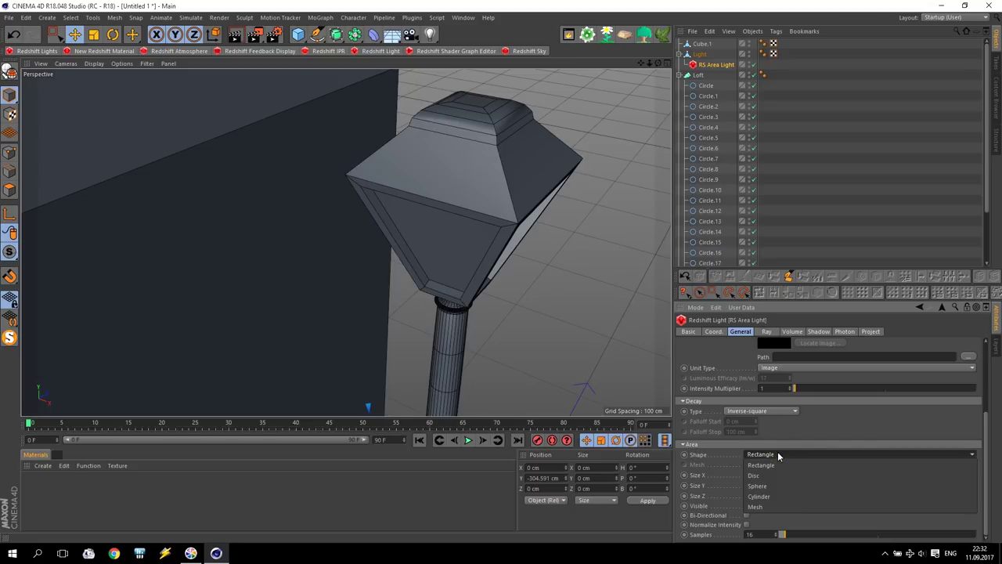
click(781, 507)
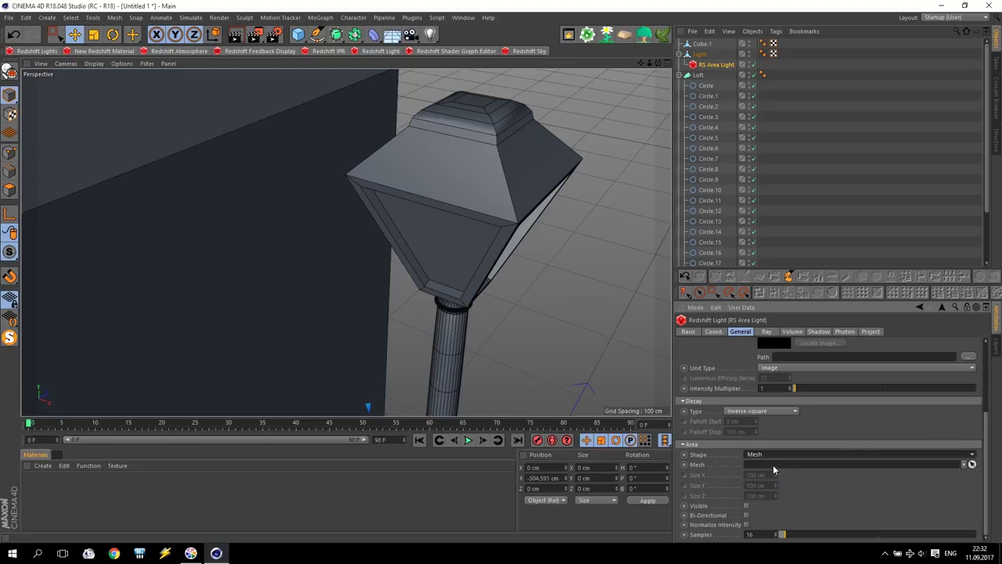
drag(702, 54, 773, 465)
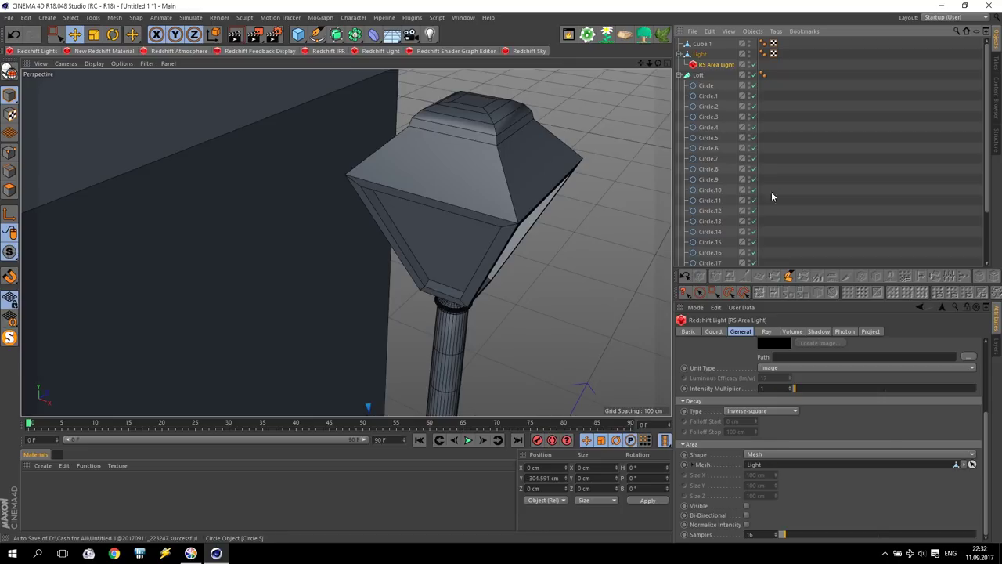
click(746, 506)
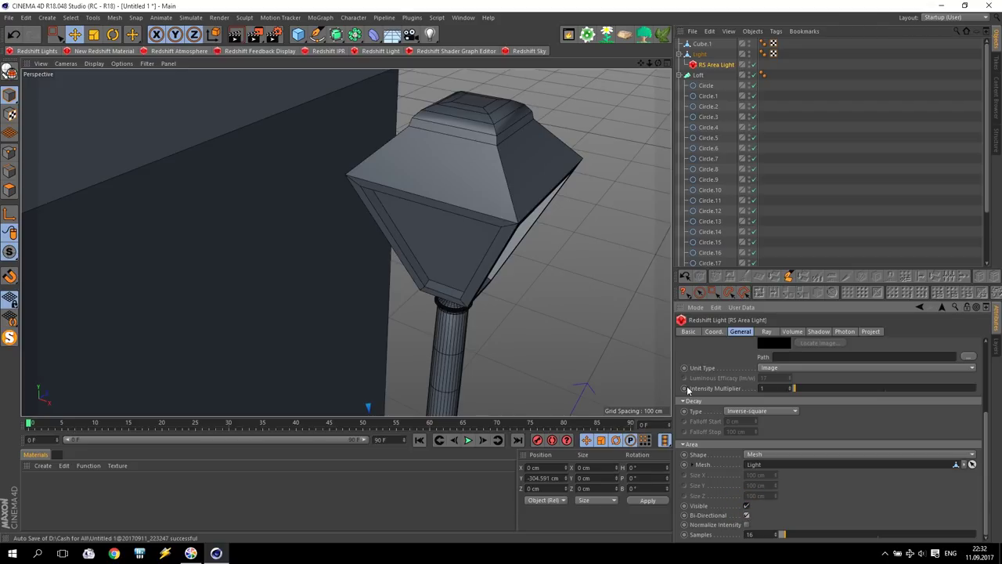
Switch the renderer to Redshift and open its basic render properties.
click(273, 34)
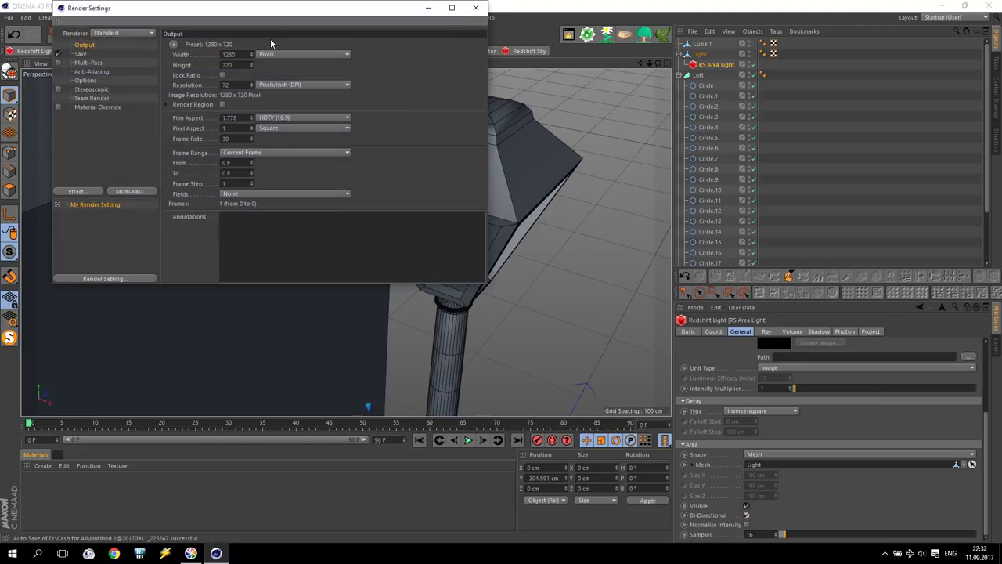
click(115, 33)
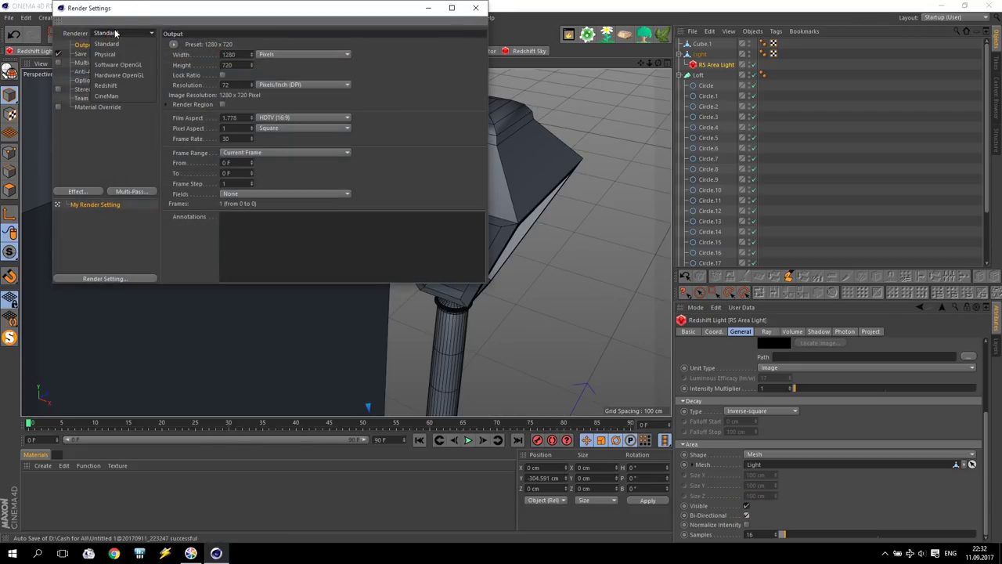
click(111, 85)
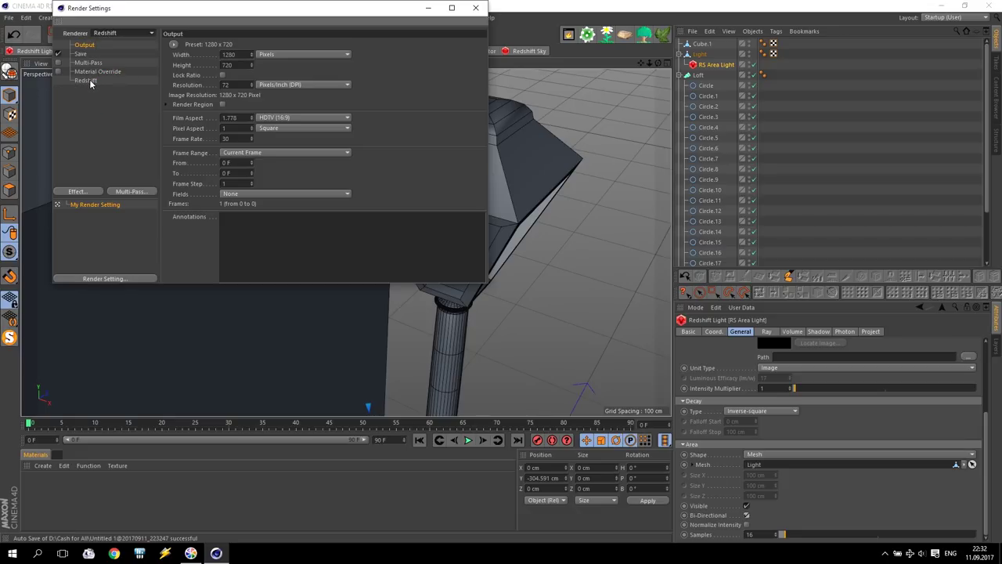
click(86, 81)
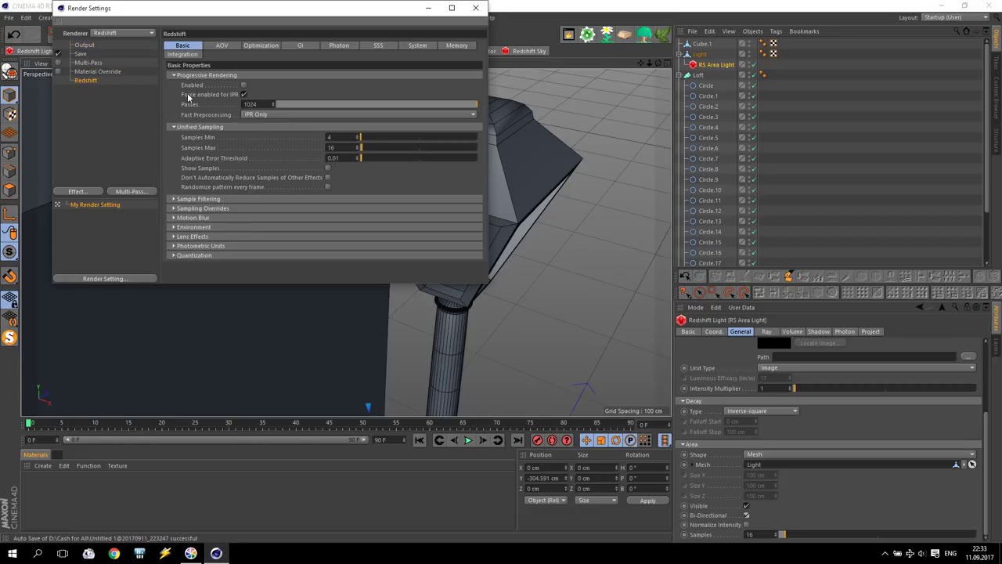
Turn off forced progressive rendering for IPR and edit the unified sampling's maximum samples.
click(244, 95)
double_click(342, 148)
key(Return)
click(311, 150)
Set Redshift's bucket size to 256 and its bucket order to Spiral, and close the render settings.
click(414, 45)
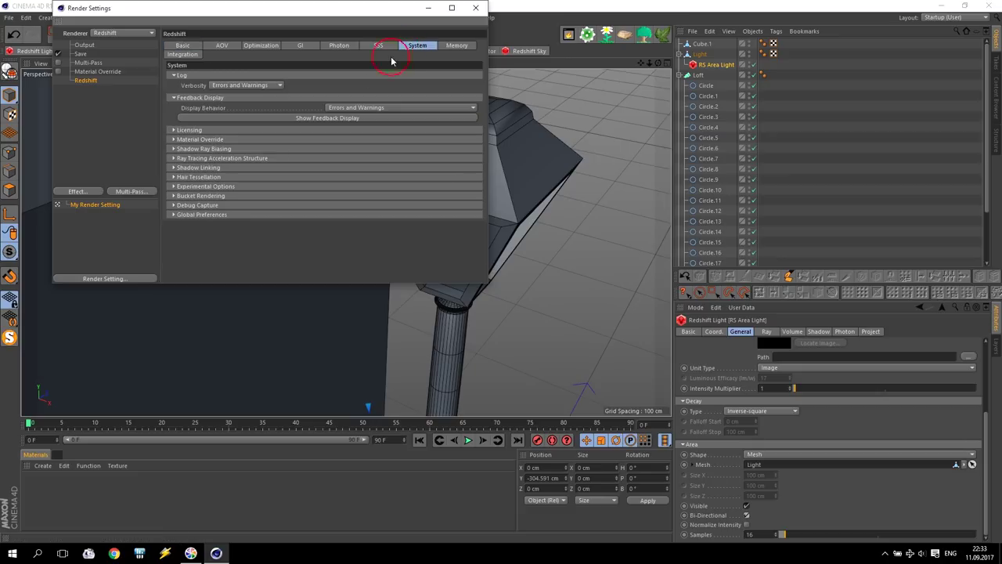
click(184, 196)
click(261, 206)
click(241, 238)
click(239, 216)
click(238, 230)
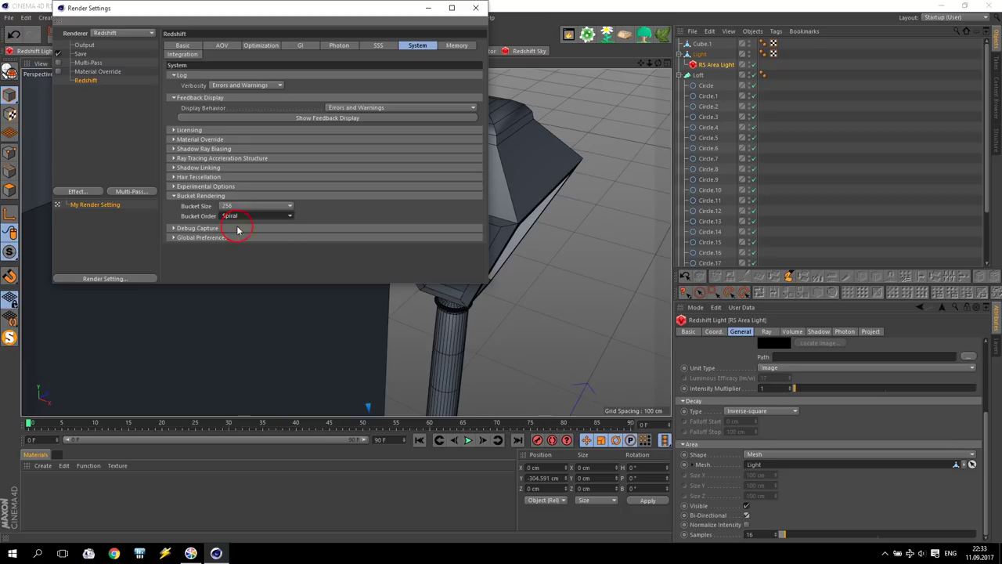
click(475, 8)
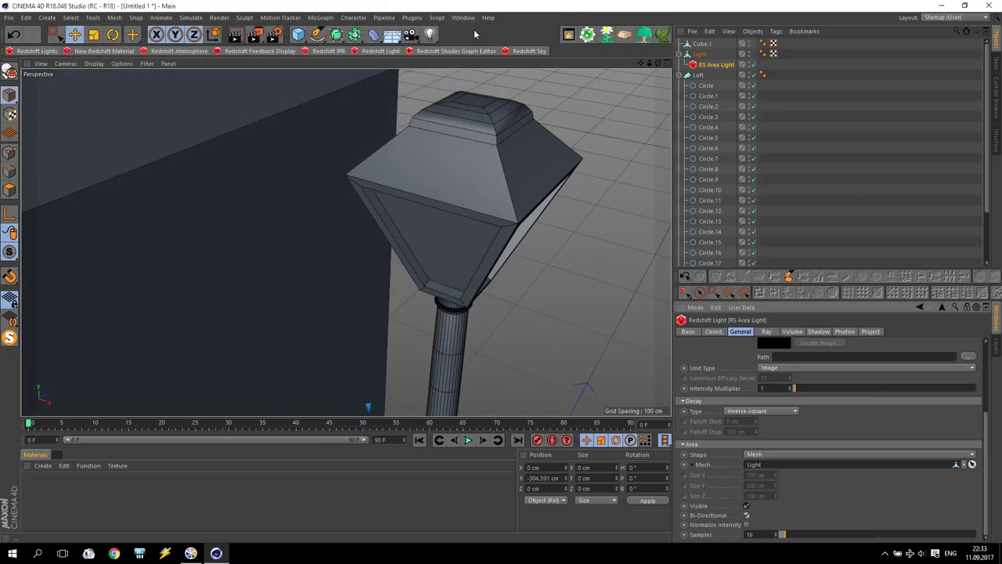
Preview the glowing lamp panes in the Redshift IPR and close the preview.
click(328, 51)
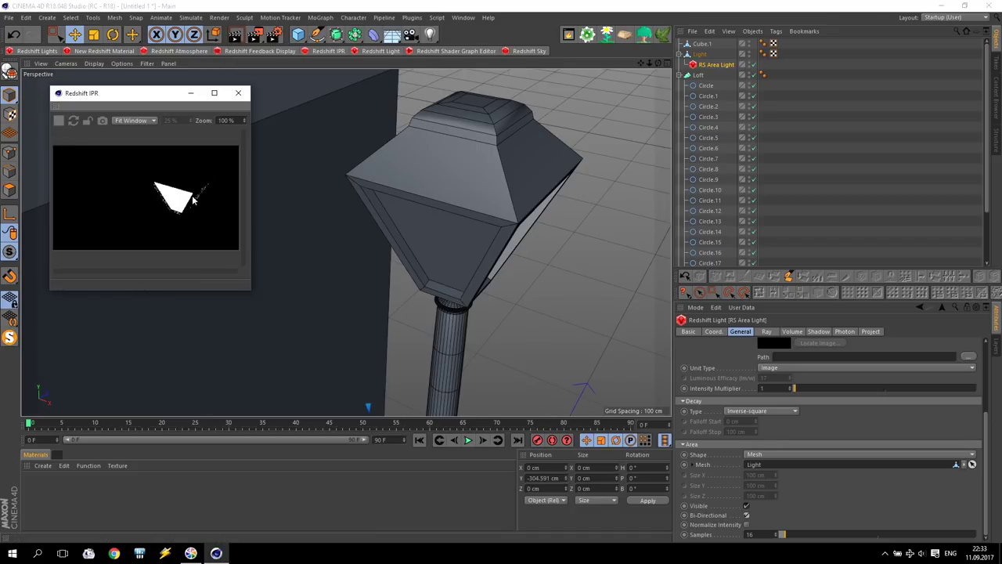
click(229, 98)
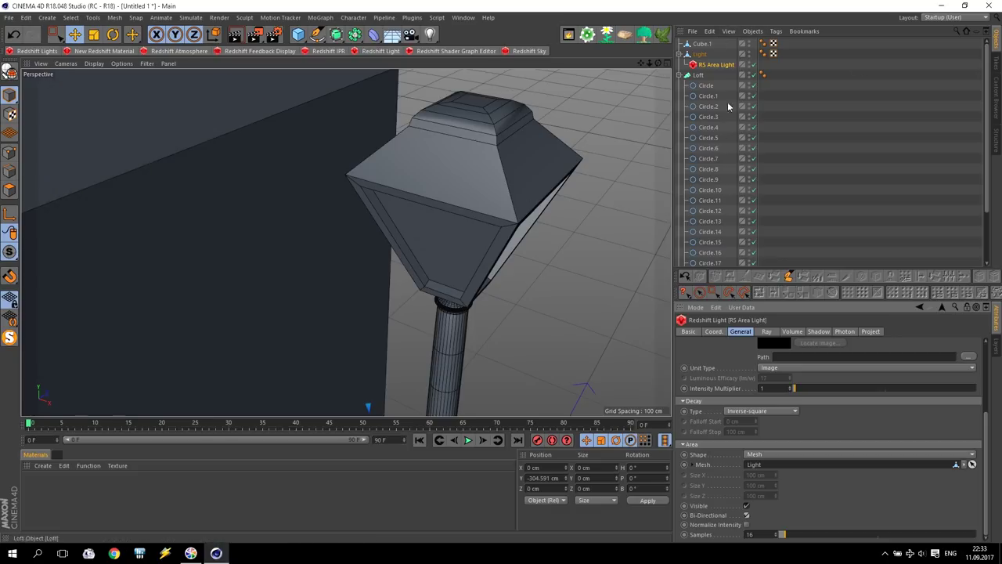
Delete the large reference cube beside the lamp post.
scroll(727, 141, down, 2)
click(702, 261)
key(Delete)
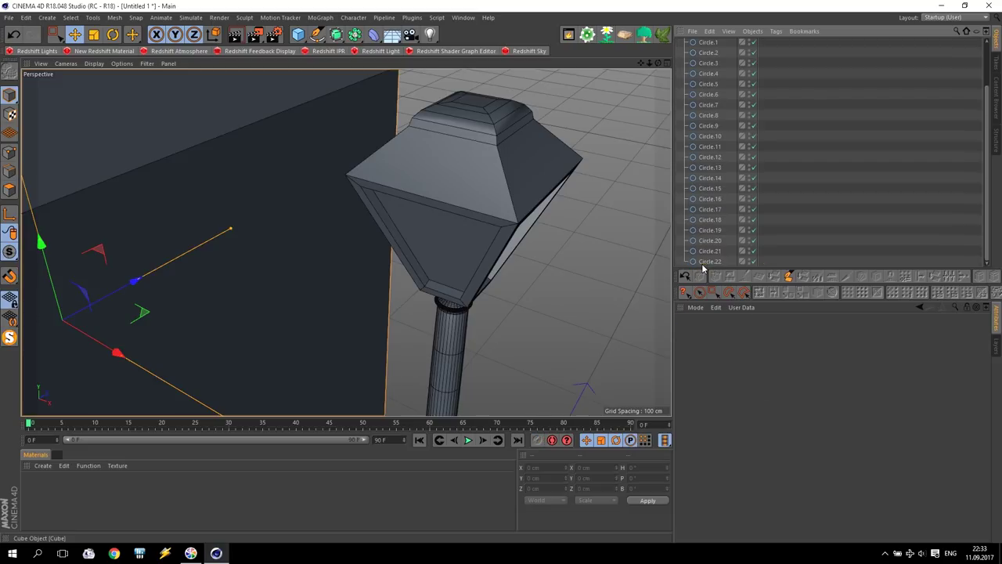
scroll(714, 51, up, 2)
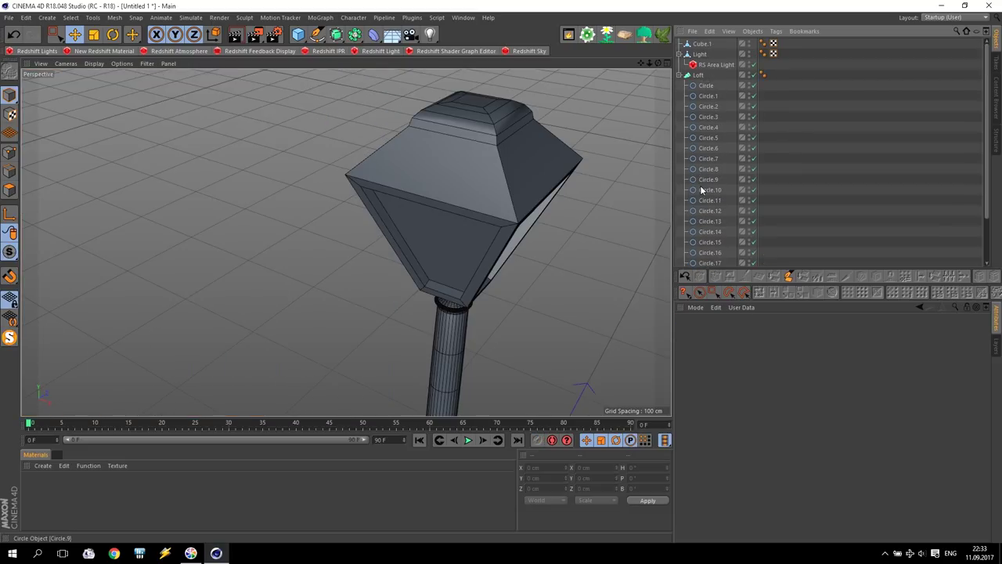
Group the lamp head, Light object, area light and Loft under a null, and name it Street Light.
click(680, 76)
click(701, 54)
ctrl+click(706, 45)
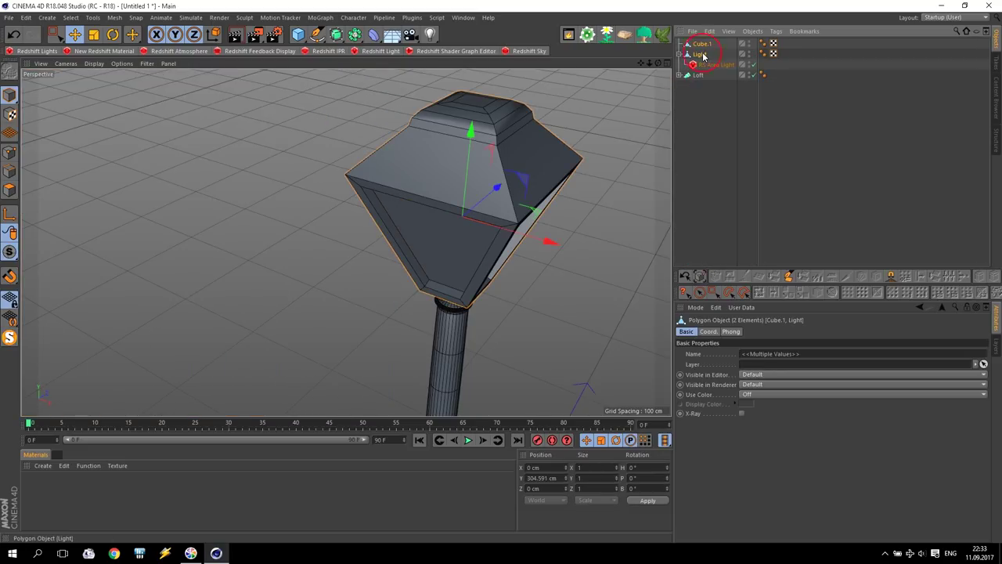
ctrl+click(713, 64)
ctrl+click(700, 75)
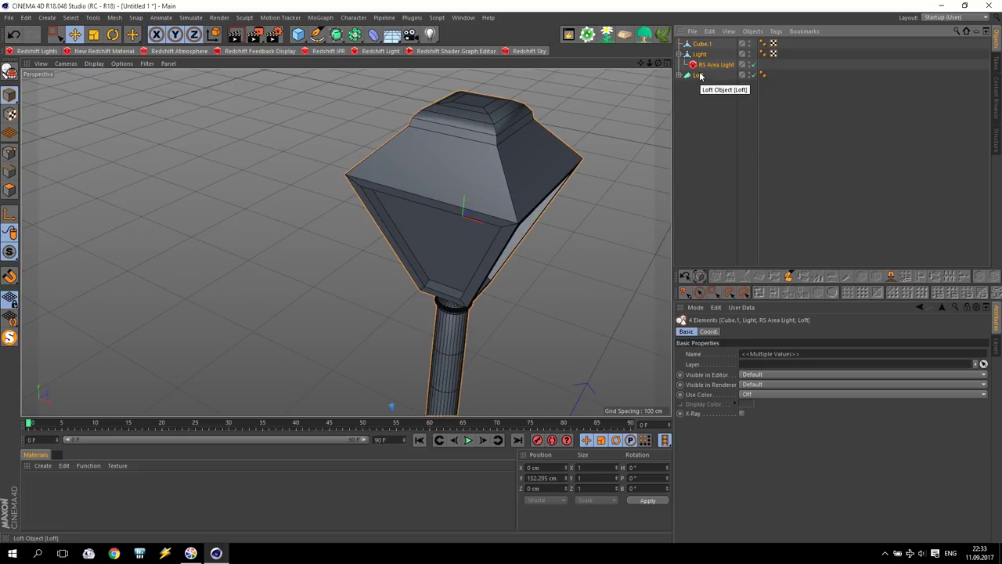
key(alt+g)
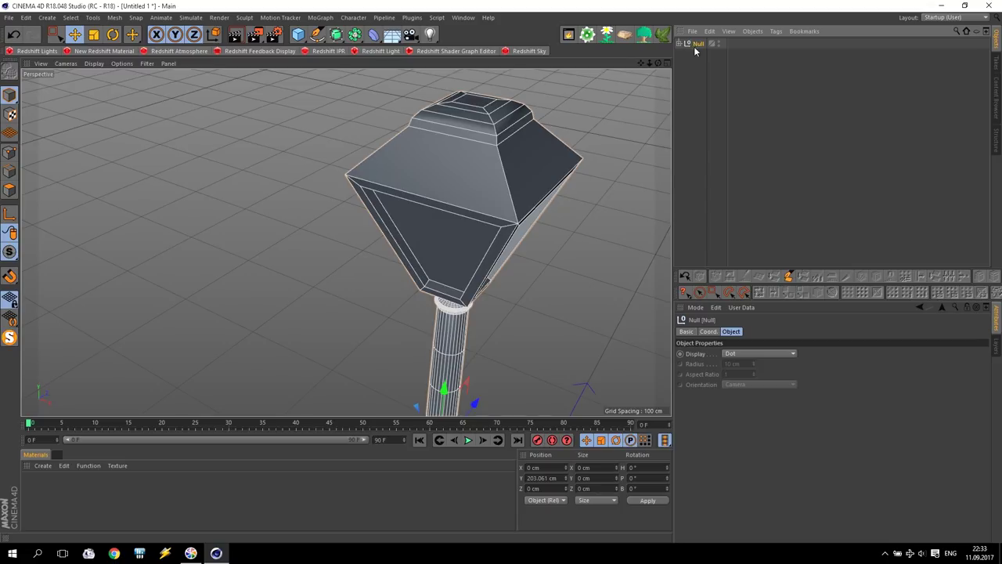
double_click(696, 45)
text(Street Light)
key(Return)
Add a MoGraph Cloner and nest the Street Light group under it.
middle_click(548, 268)
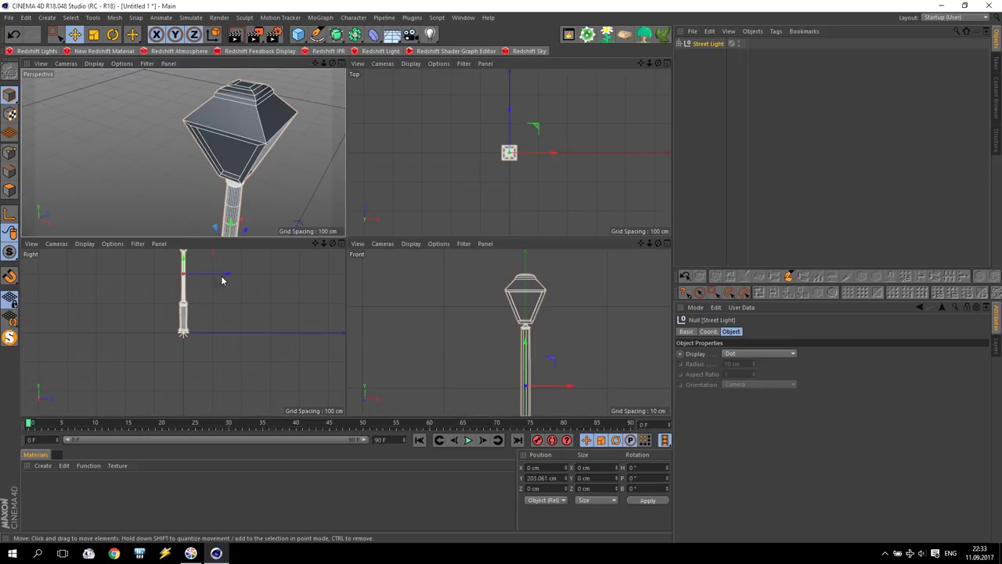
scroll(306, 152, down, 5)
middle_click(330, 87)
alt+drag(550, 293, 584, 254)
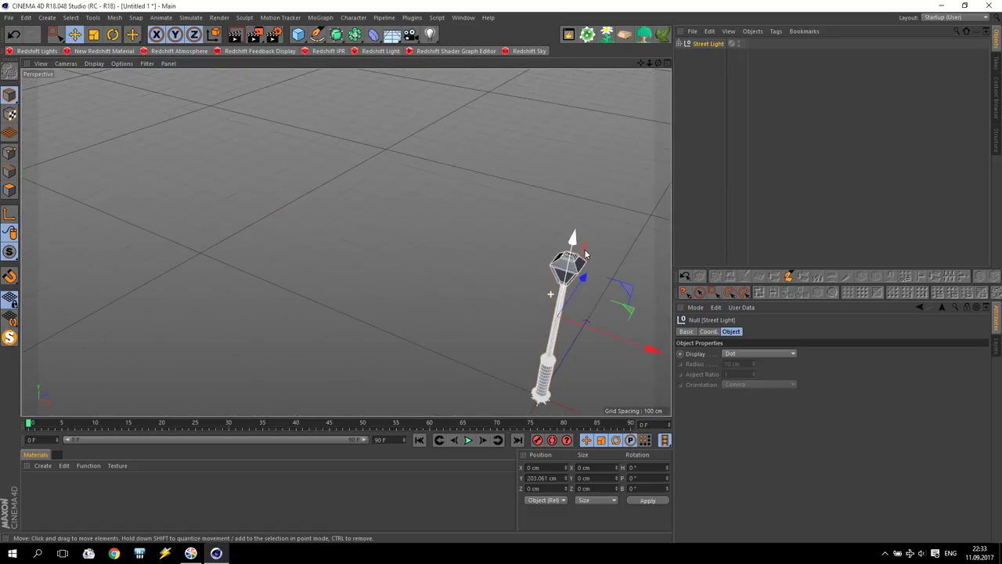
drag(639, 64, 564, 56)
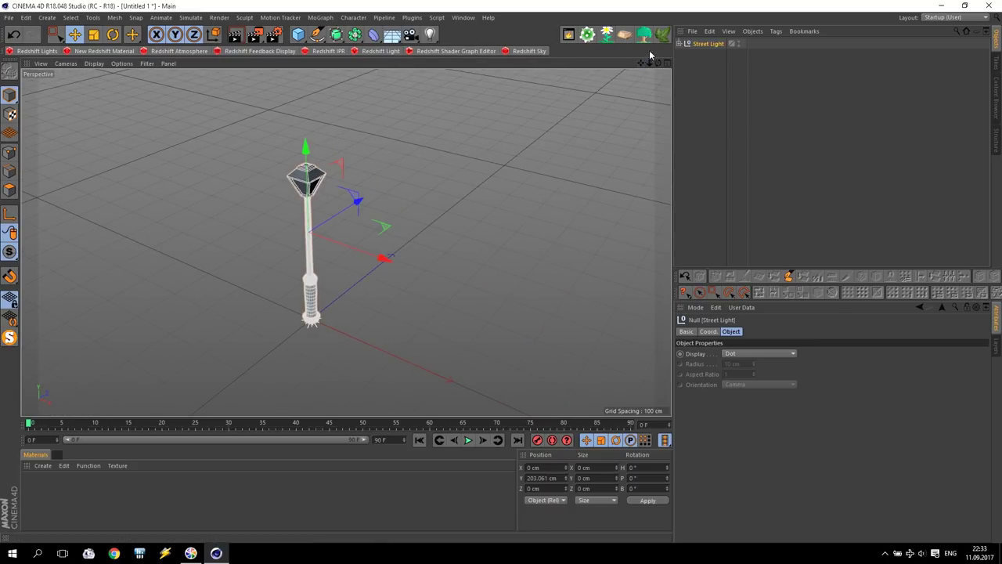
click(353, 17)
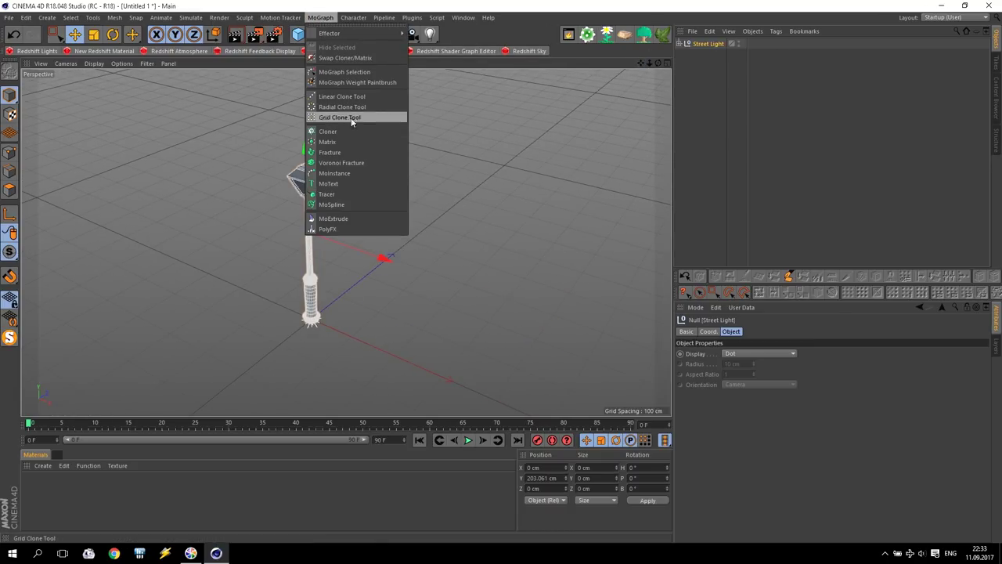
click(320, 17)
click(320, 17)
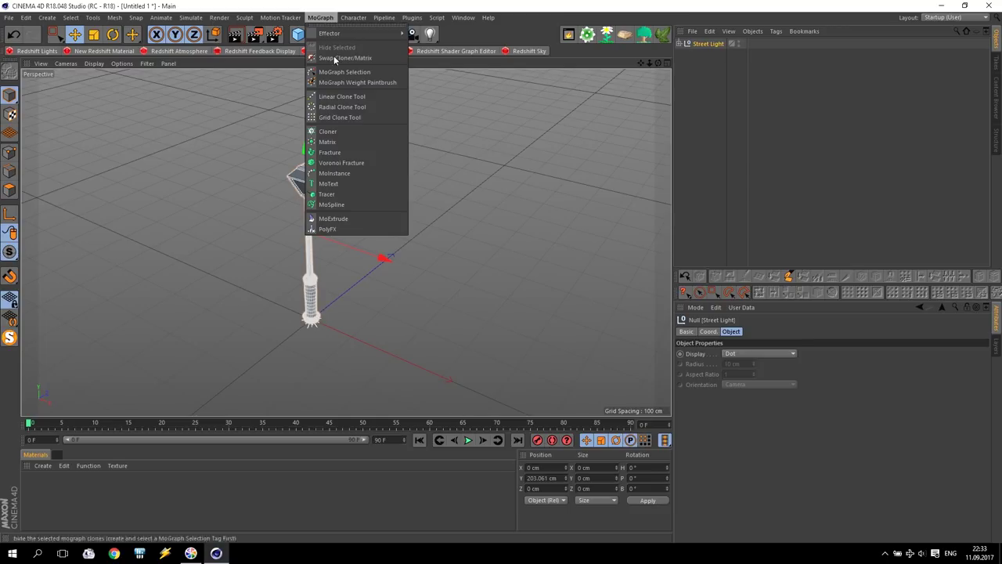
click(340, 134)
drag(711, 58, 704, 49)
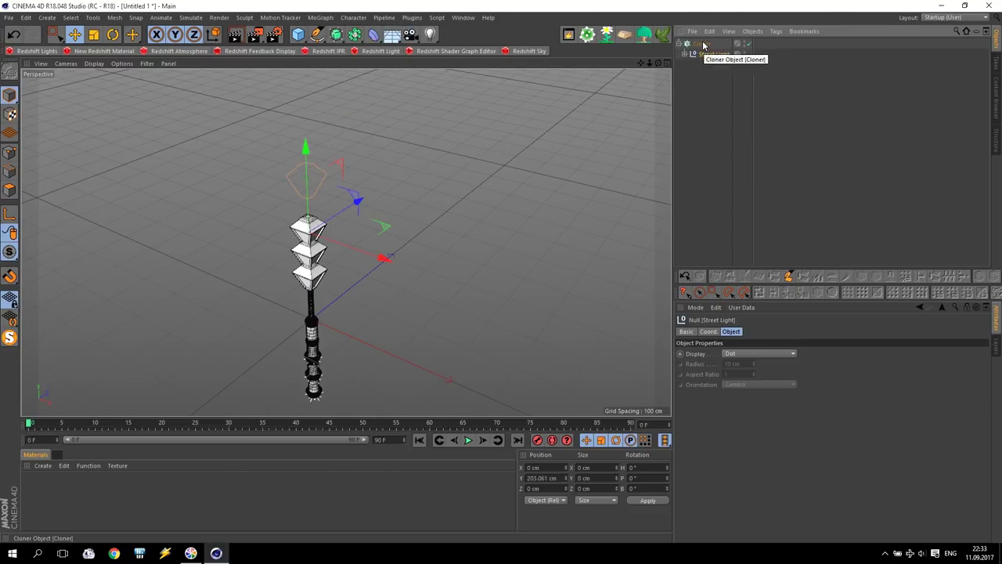
Change the Cloner's mode to Grid Array.
click(702, 44)
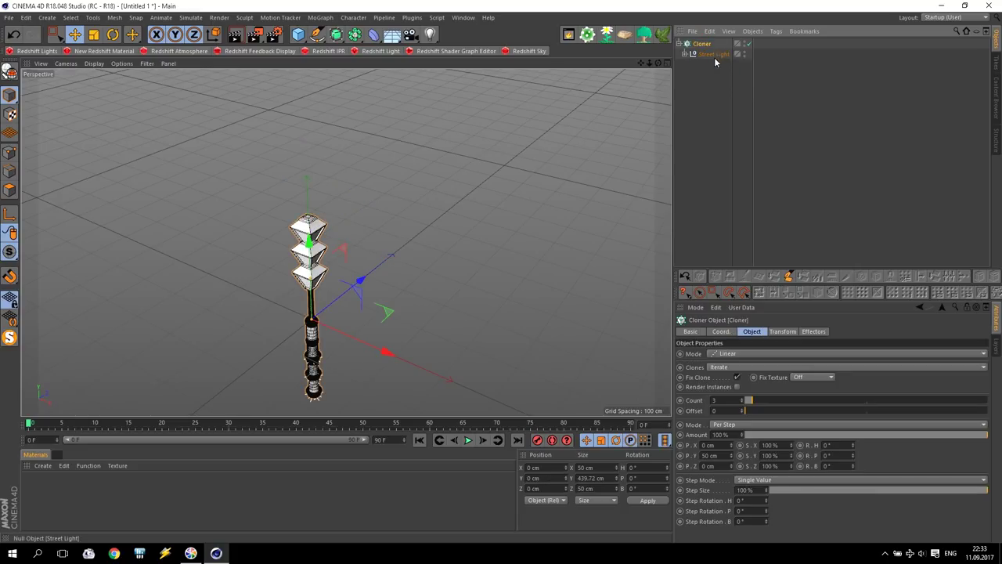
click(712, 356)
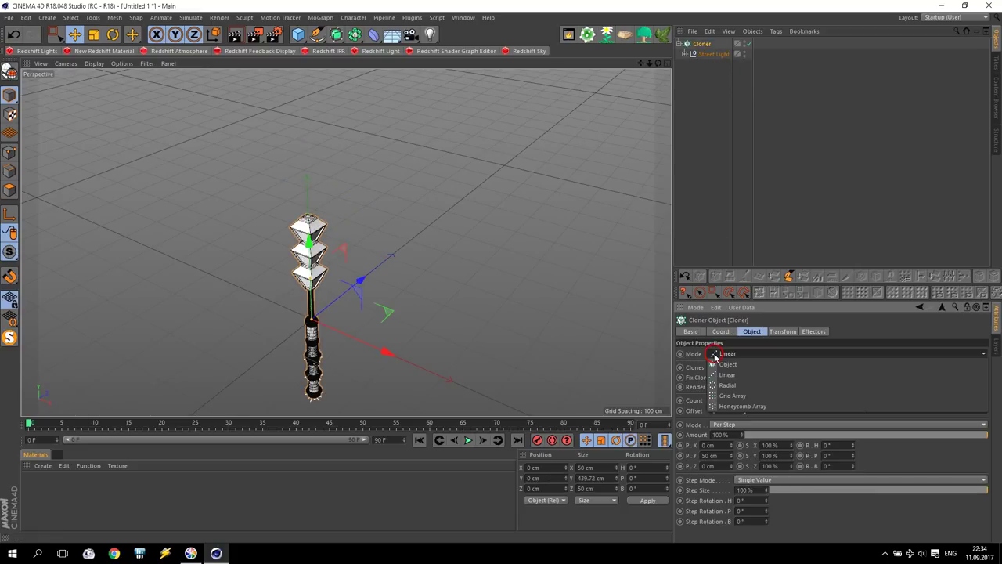
click(732, 396)
scroll(340, 374, down, 2)
scroll(340, 373, up, 4)
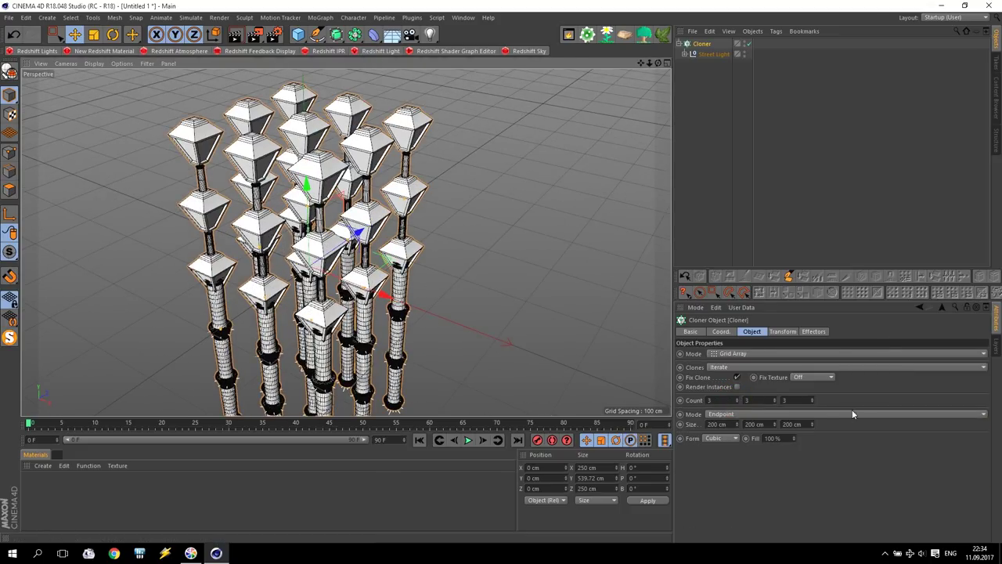
Set the Cloner's grid count to 2 in X, 1 in Y and 2 in Z.
click(774, 398)
click(774, 398)
click(774, 397)
click(774, 403)
click(774, 403)
click(774, 402)
click(774, 403)
click(774, 403)
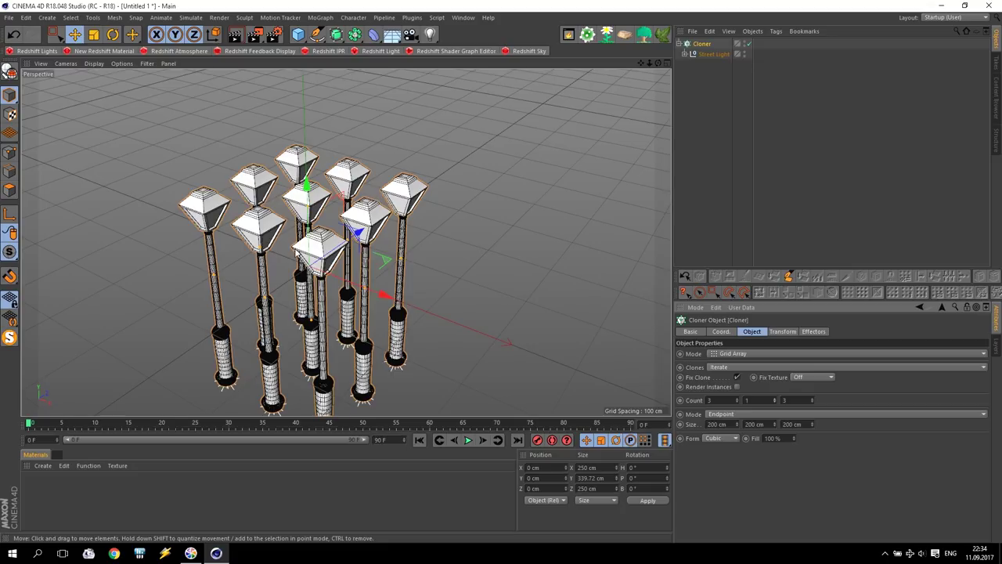
click(811, 402)
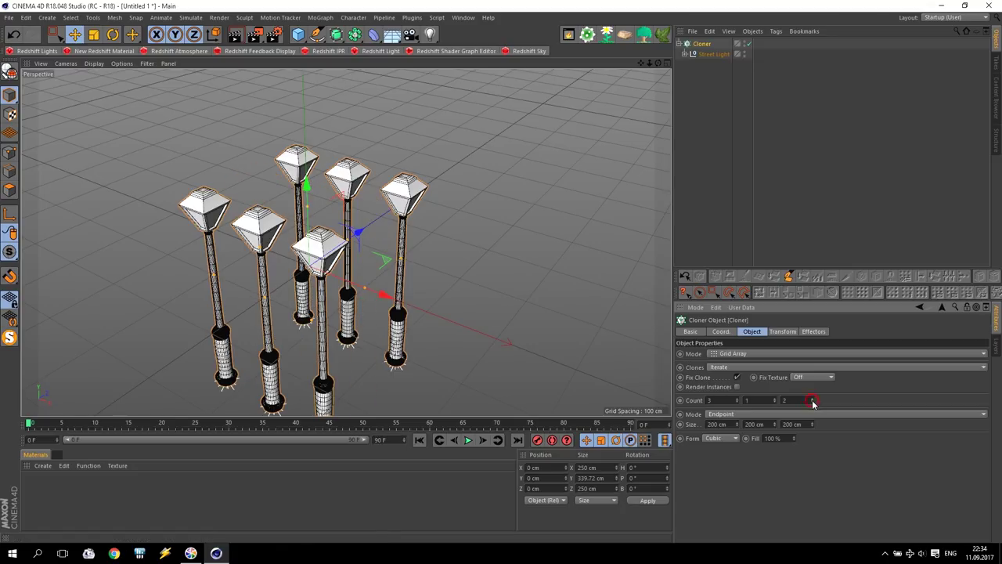
click(811, 402)
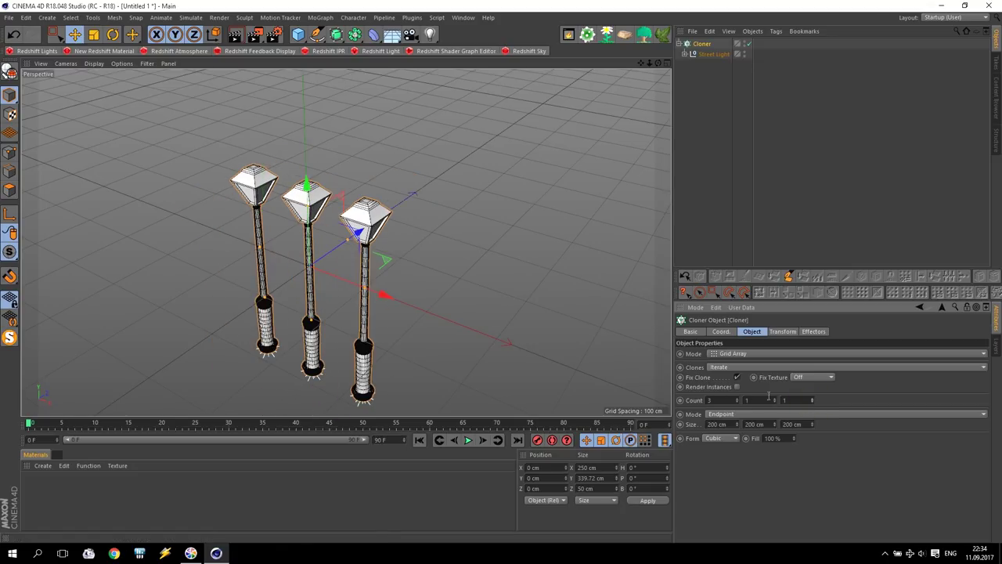
click(737, 402)
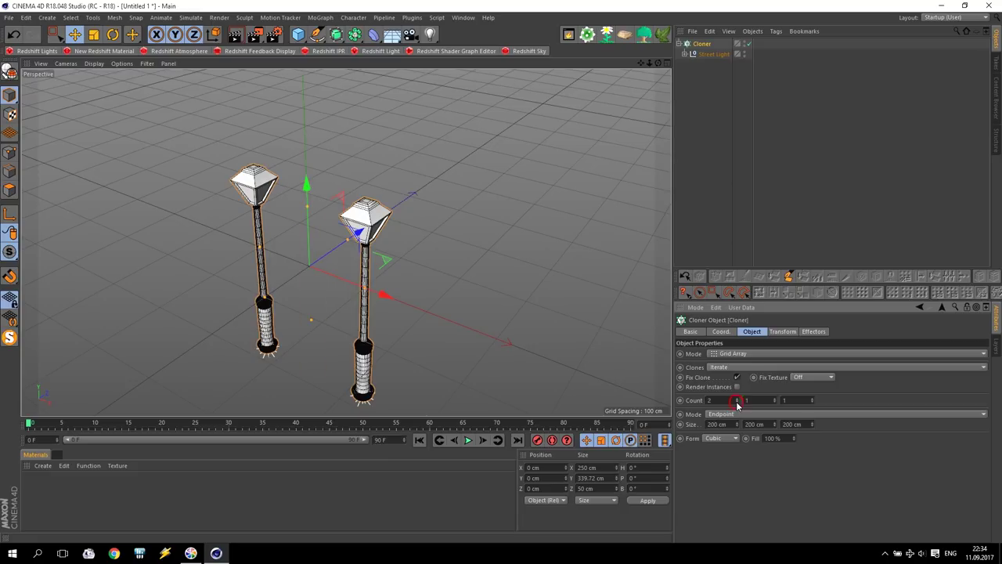
click(811, 400)
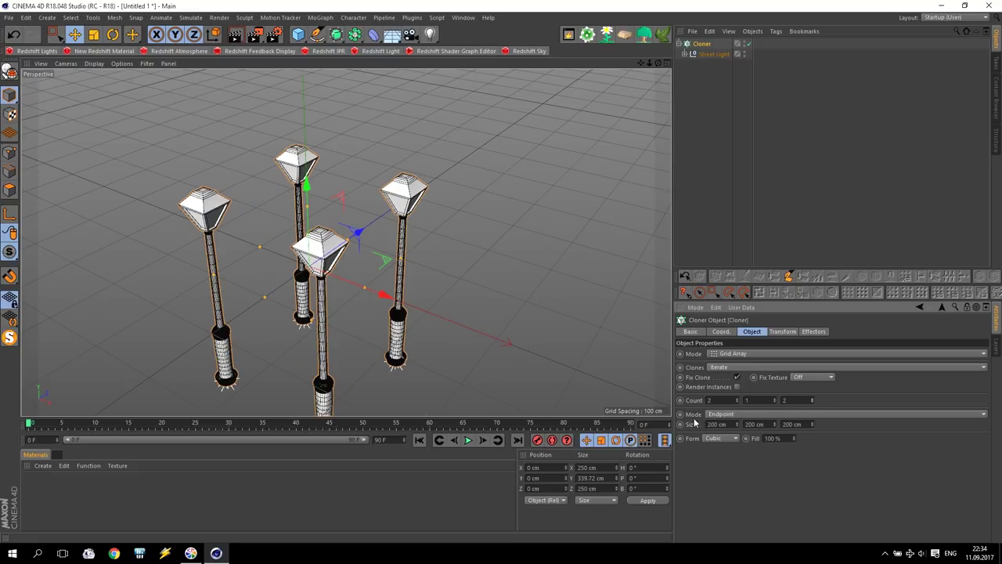
Set the Cloner's grid spacing to Per-Step with a size of 500 cm in X and Z.
click(716, 414)
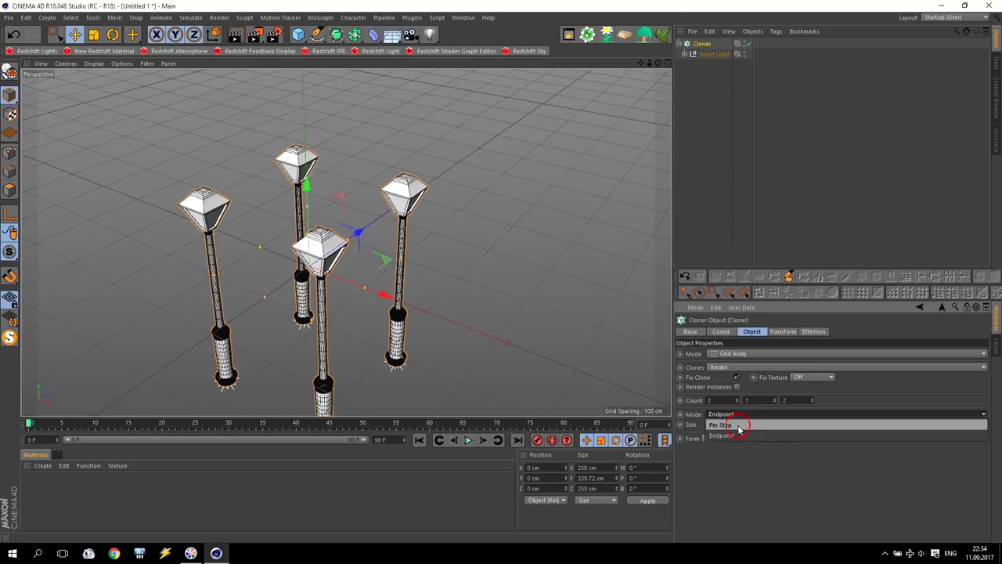
click(738, 427)
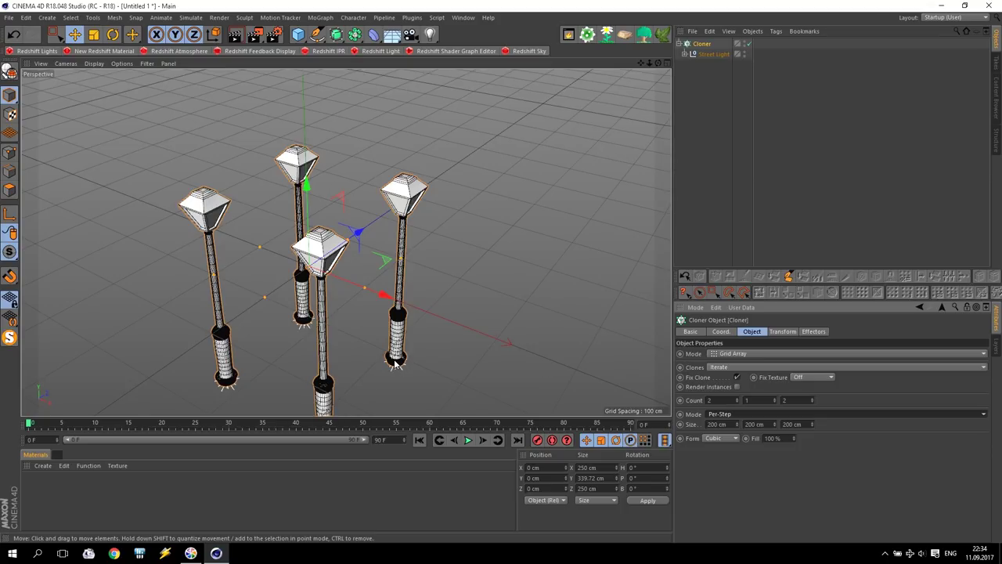
click(734, 425)
text(500)
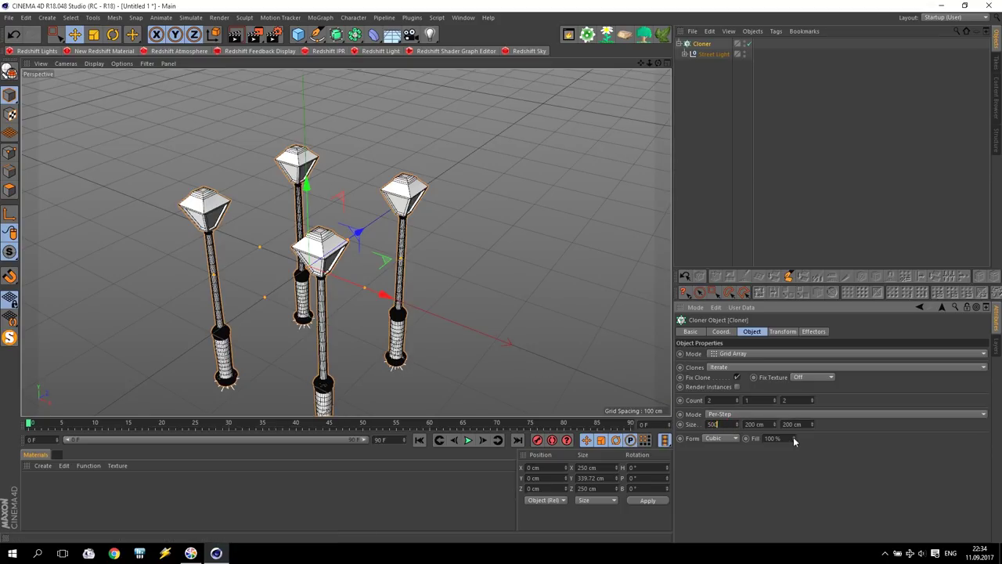
click(761, 424)
key(Return)
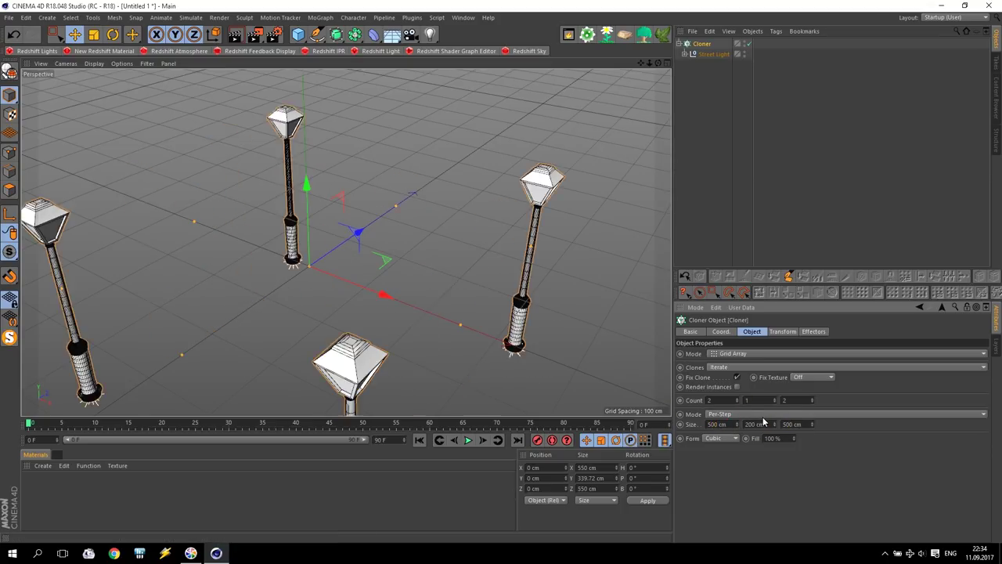
Raise the Cloner in the Front view to about 204 cm in Y so the lamp bases stand on the ground.
scroll(334, 350, down, 8)
middle_click(336, 348)
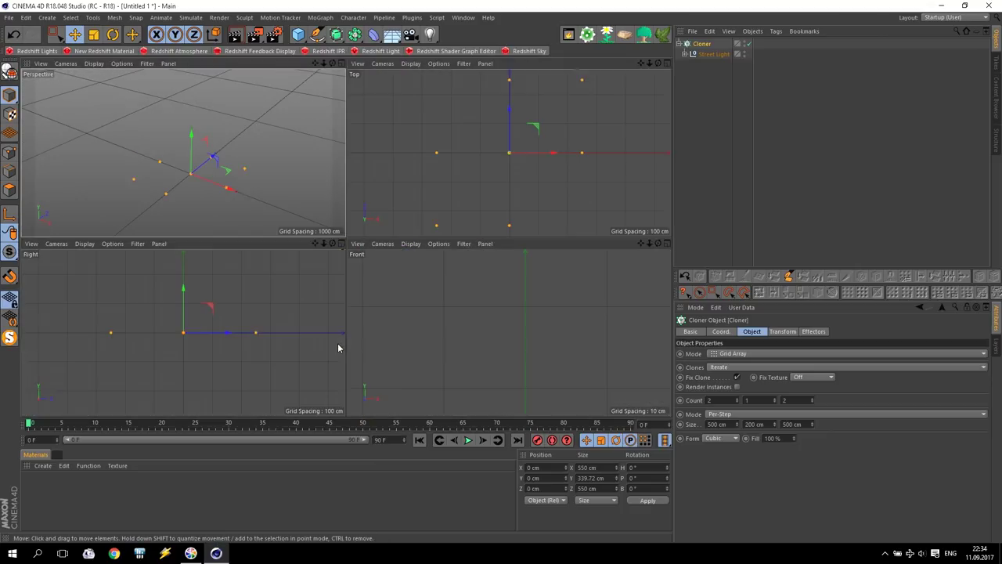
middle_click(517, 329)
drag(640, 63, 594, 0)
scroll(438, 297, up, 6)
scroll(464, 402, up, 3)
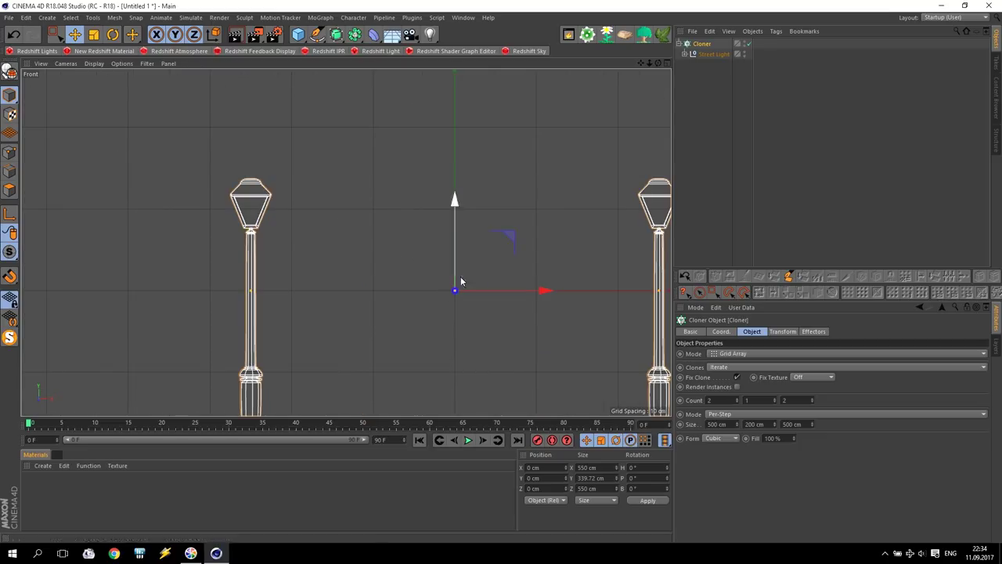
drag(456, 270, 457, 117)
scroll(491, 155, down, 3)
scroll(491, 154, down, 5)
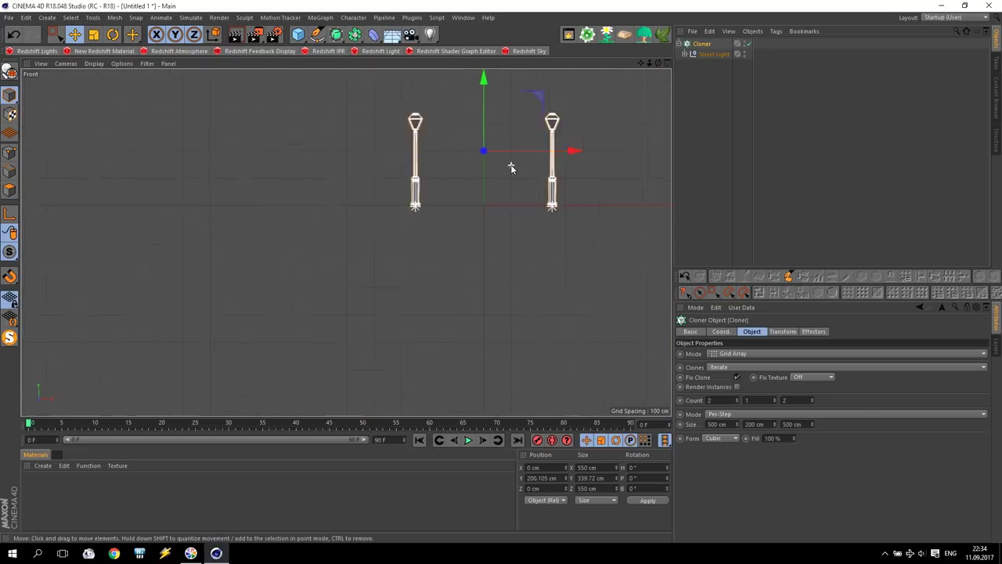
drag(644, 65, 347, 239)
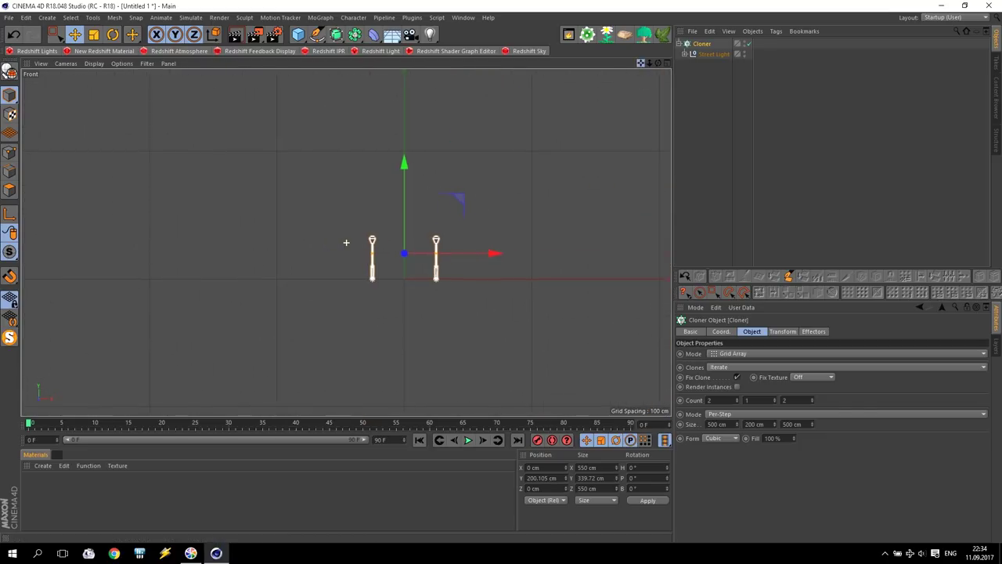
scroll(425, 286, up, 8)
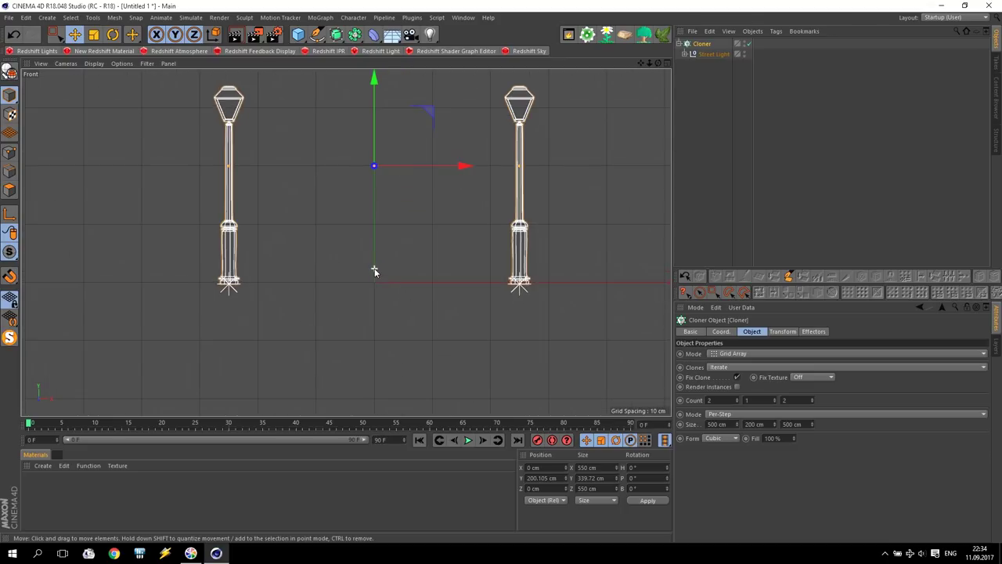
drag(375, 81, 375, 84)
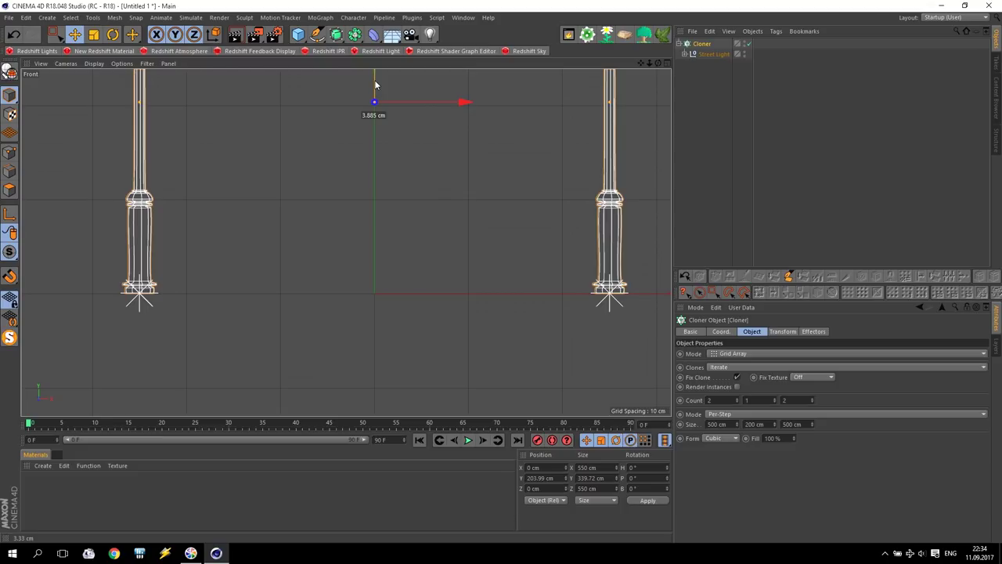
Increase the Cloner's grid count in Z to 7 to form two long rows of street lights.
middle_click(365, 142)
middle_click(243, 163)
alt+drag(338, 308, 379, 319)
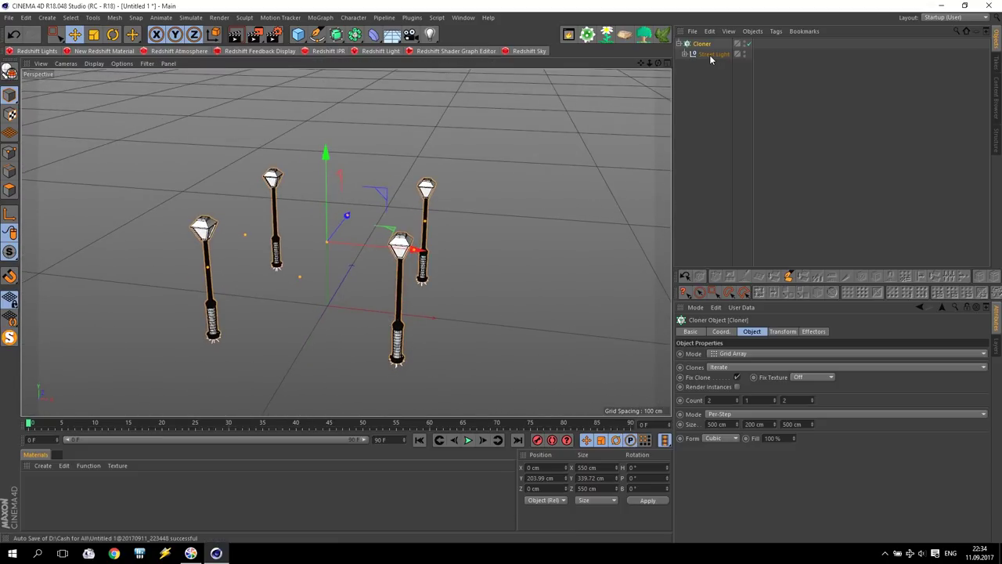
click(737, 398)
click(736, 402)
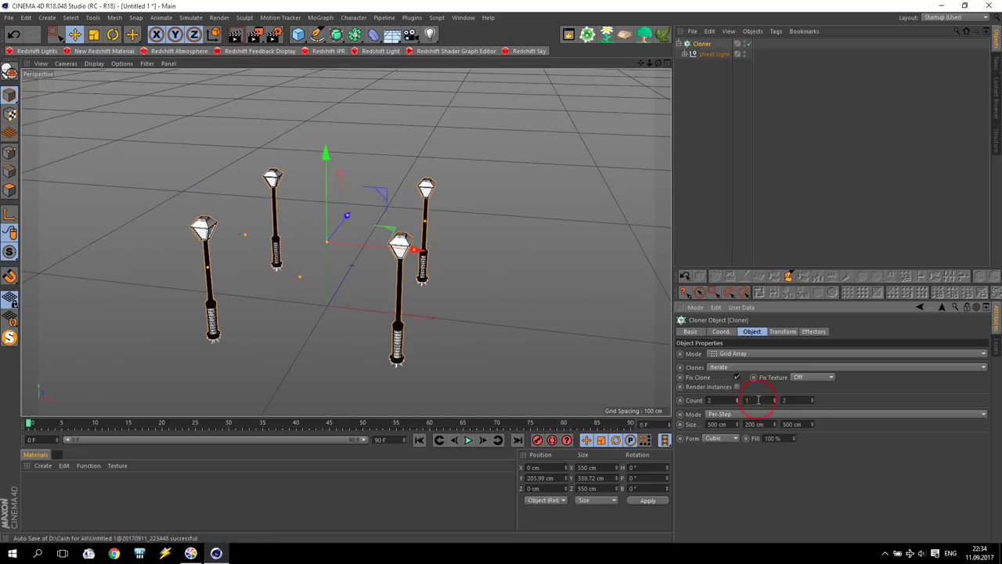
click(811, 398)
click(812, 399)
click(812, 399)
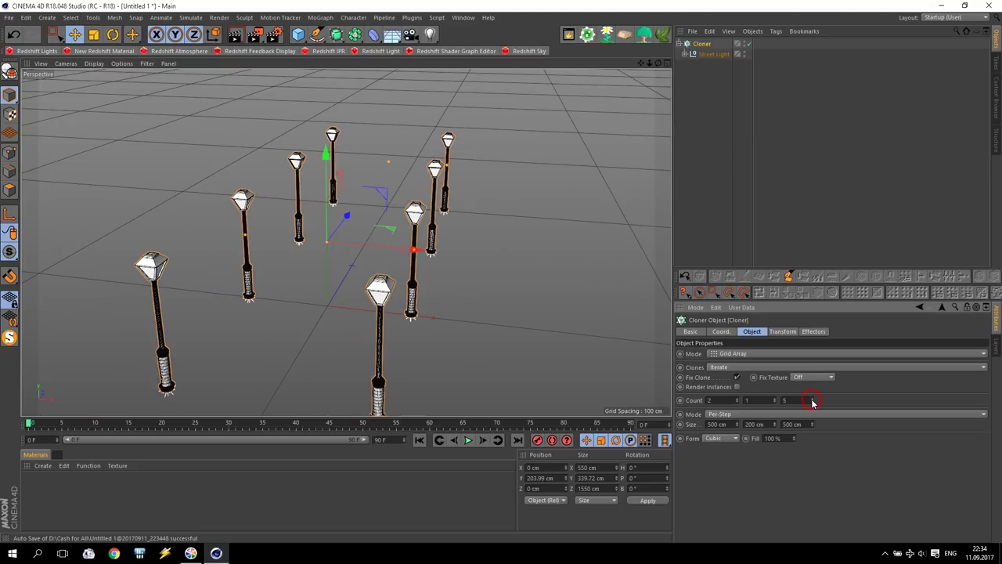
click(812, 399)
drag(641, 63, 678, 4)
alt+right_drag(506, 217, 430, 319)
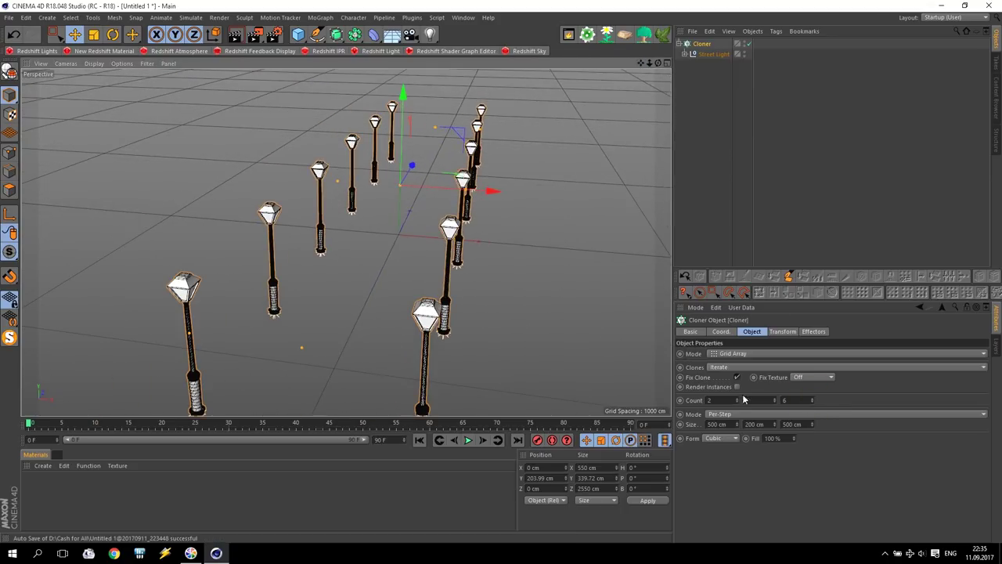
click(813, 399)
scroll(604, 350, down, 5)
alt+drag(605, 346, 510, 353)
drag(640, 64, 595, 64)
alt+drag(458, 227, 455, 250)
scroll(402, 275, up, 3)
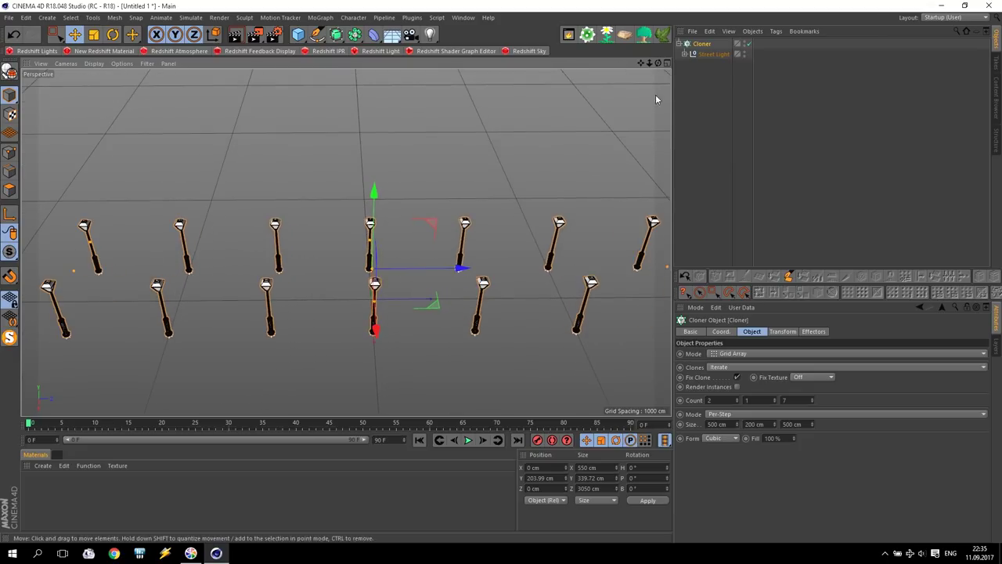
Disable the street light Cloner so that only the original lamp is shown.
click(700, 46)
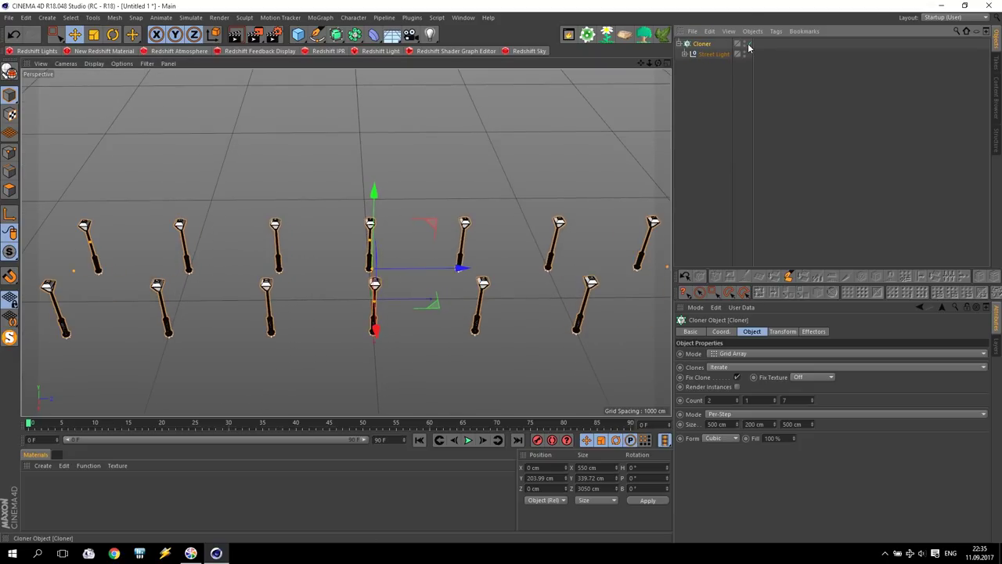
click(748, 45)
alt+drag(394, 312, 494, 290)
scroll(405, 270, up, 4)
scroll(404, 268, up, 3)
scroll(365, 286, up, 3)
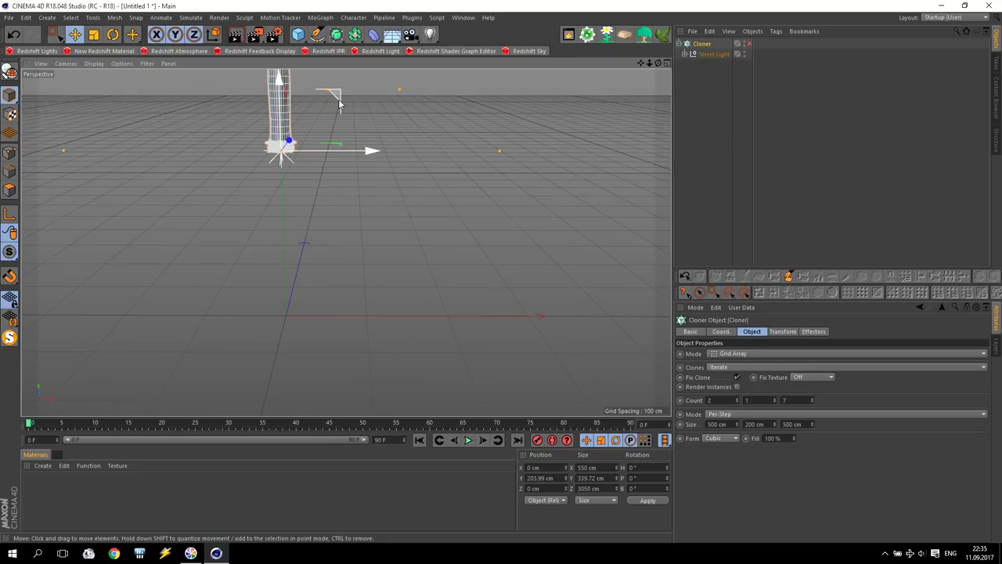
Add a Rectangle spline and set its plane to XZ so it lies flat on the ground.
click(317, 35)
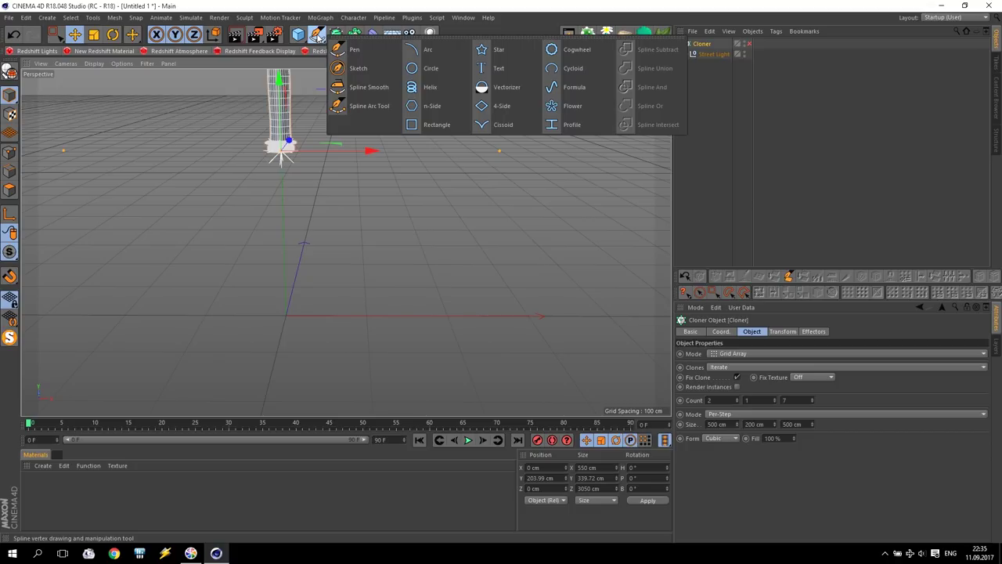
click(436, 125)
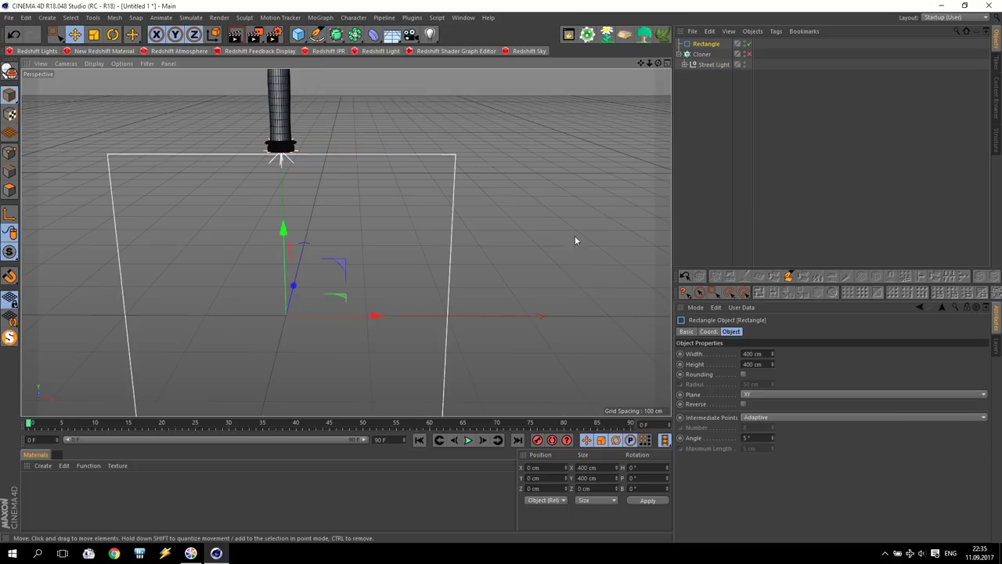
click(759, 394)
click(760, 425)
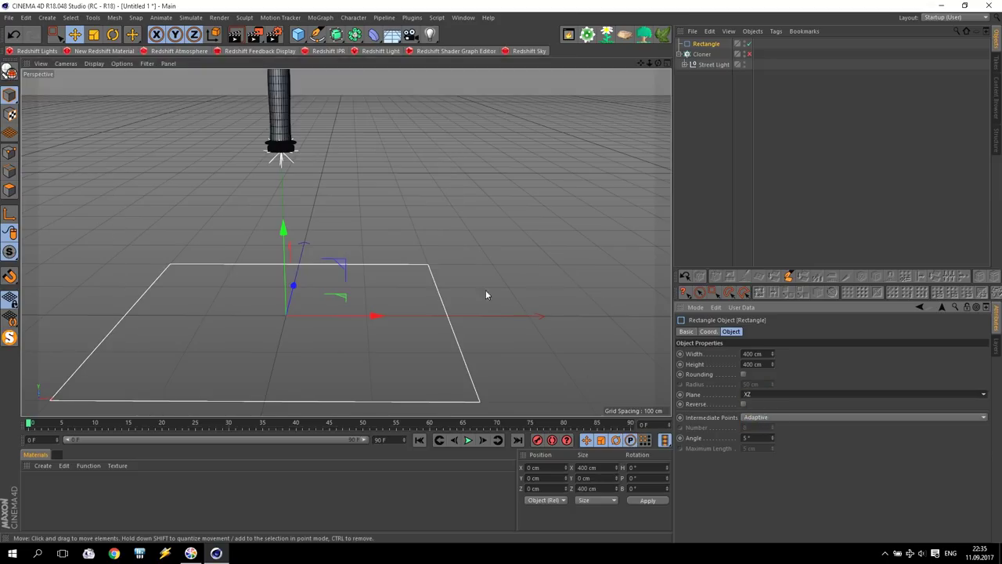
Set the rectangle's width to 250 cm and its height to 150 cm.
double_click(754, 353)
text(250)
key(Tab)
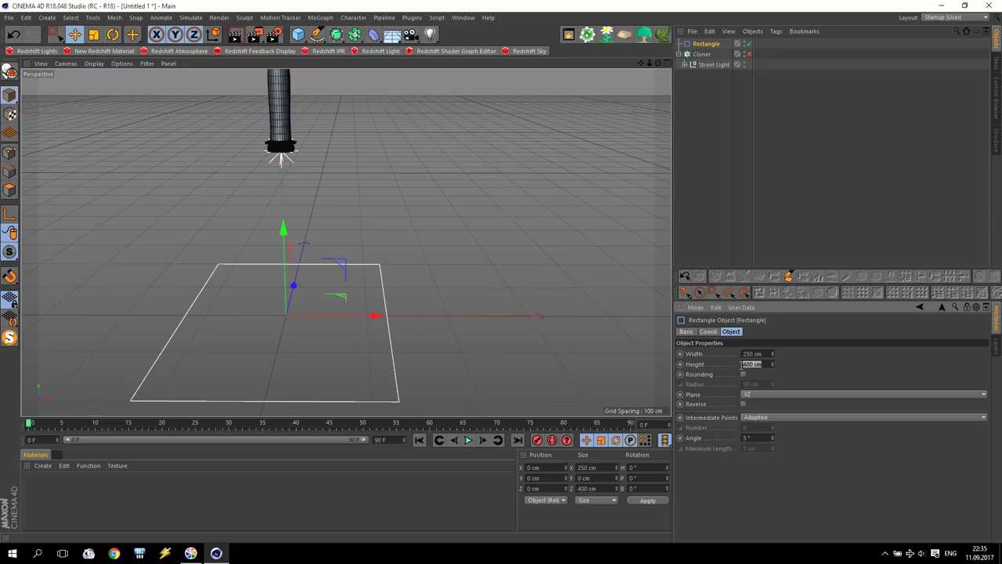
text(150)
key(Return)
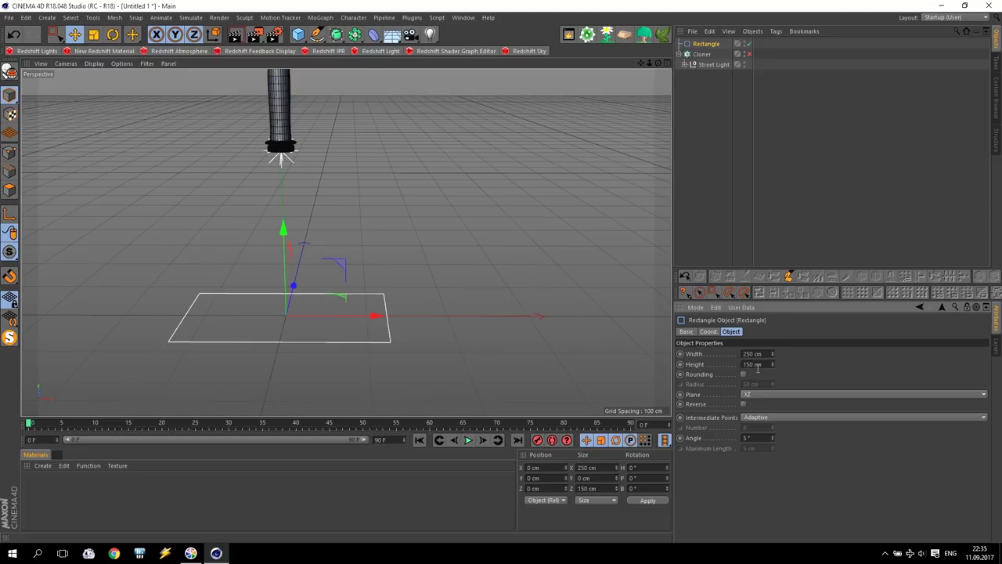
Set the rectangle's width to 150 cm and its height to 250 cm.
double_click(763, 353)
text(150)
double_click(763, 363)
text(250)
key(Return)
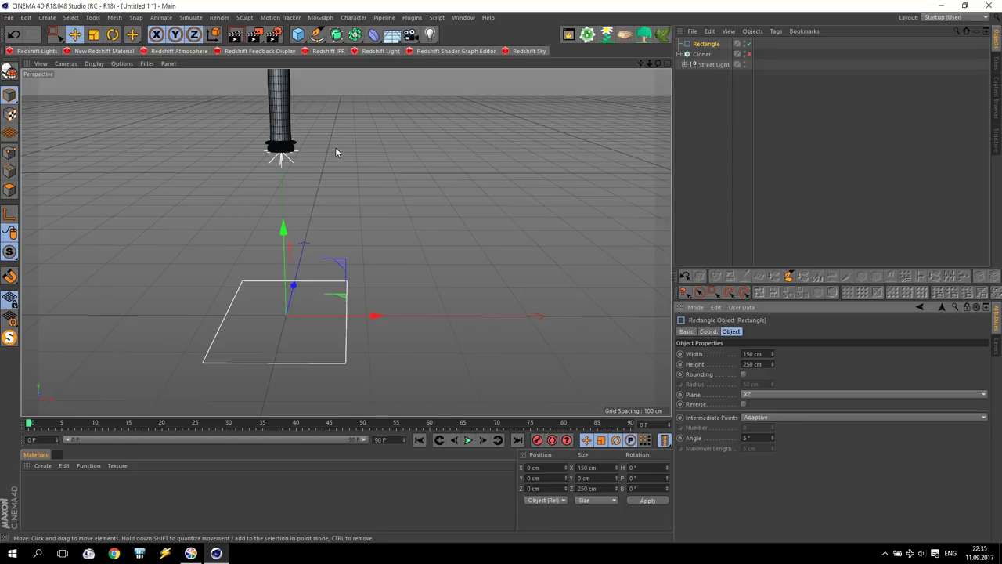
Add a Cube and size it 10 cm in X, 10 cm in Y and 20 cm in Z.
drag(299, 34, 386, 52)
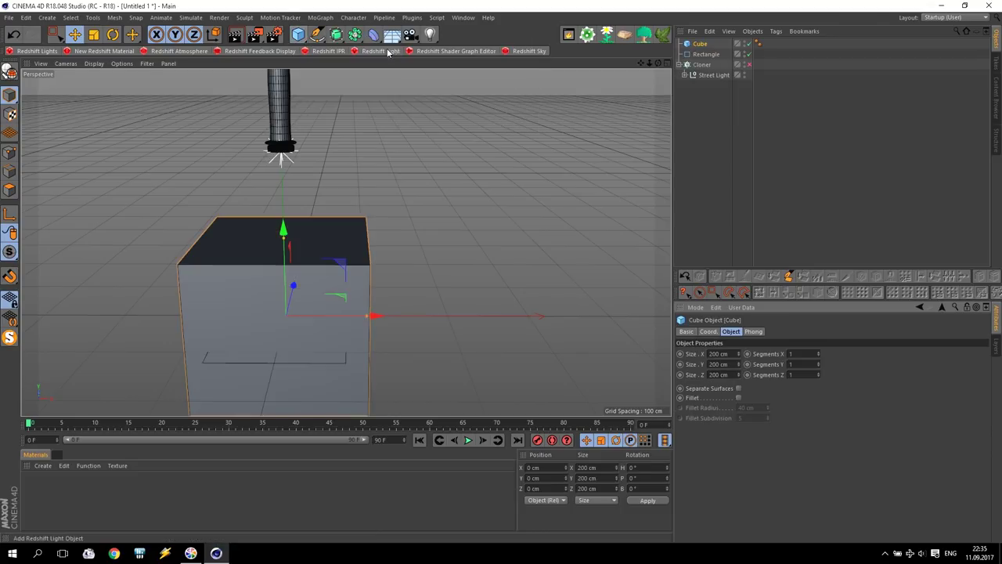
double_click(719, 353)
text(10)
double_click(728, 364)
text(10)
double_click(718, 374)
text(20)
key(Return)
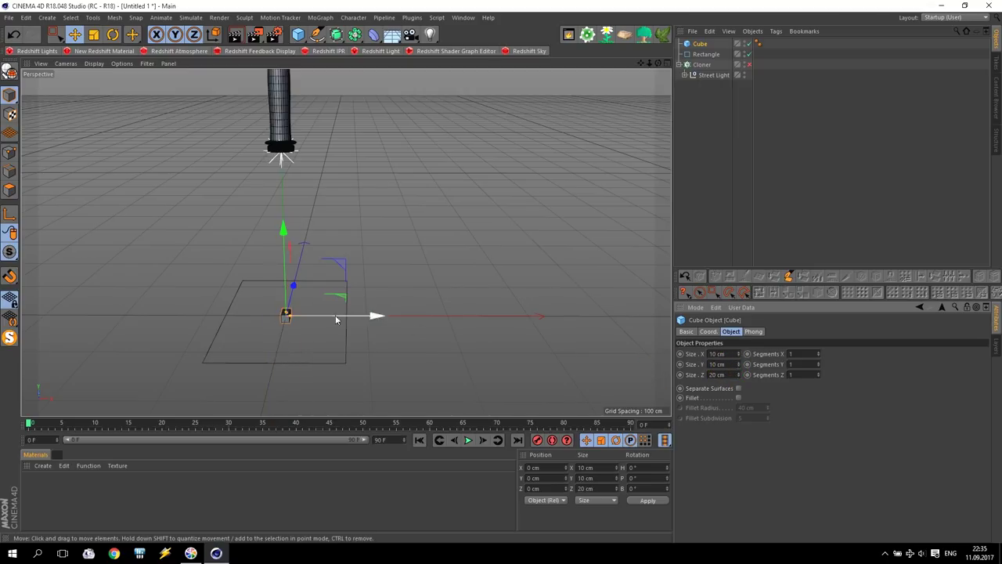
Add a second MoGraph Cloner and nest the Cube under it.
scroll(263, 325, up, 4)
scroll(313, 329, down, 3)
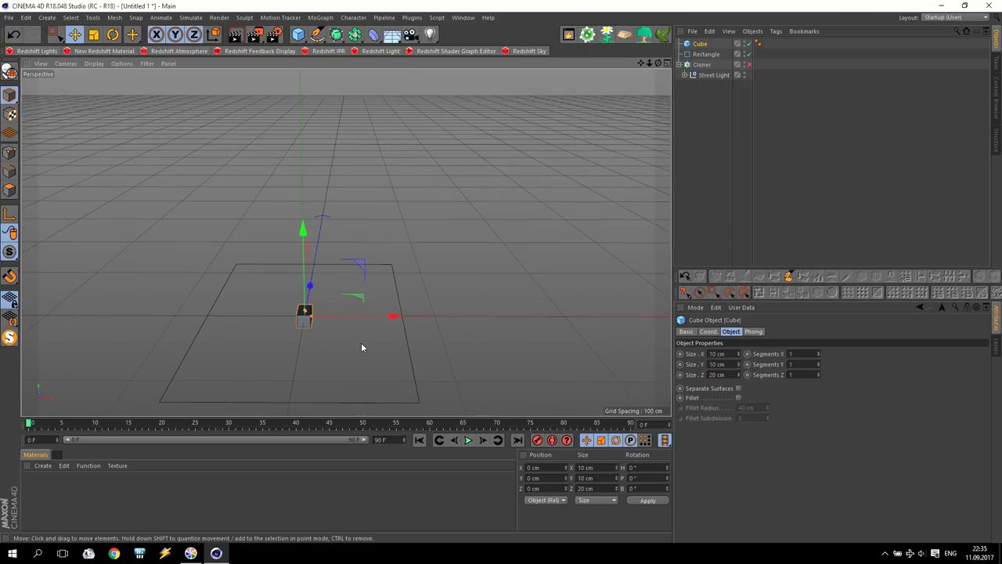
click(327, 18)
click(357, 133)
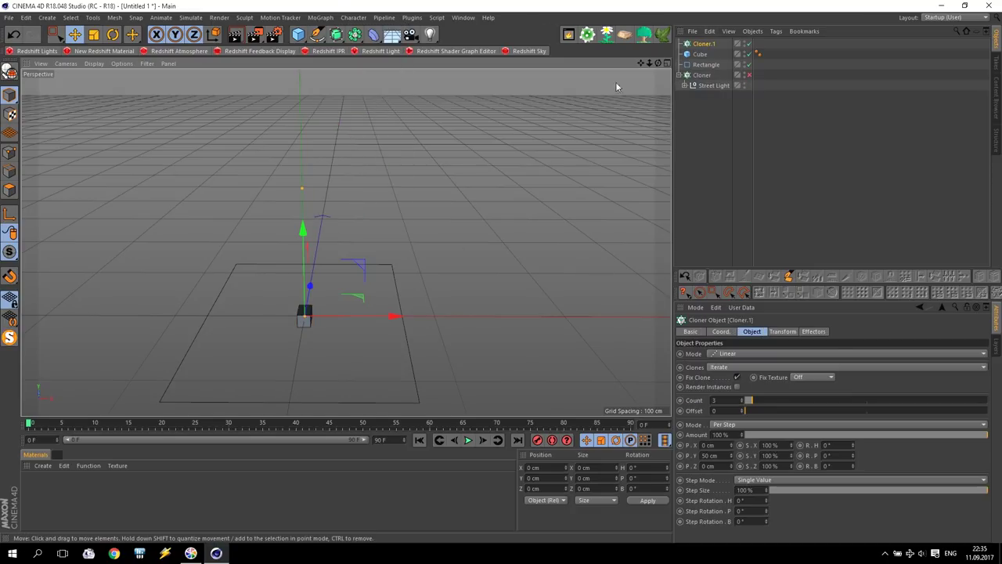
drag(699, 58, 704, 49)
click(703, 45)
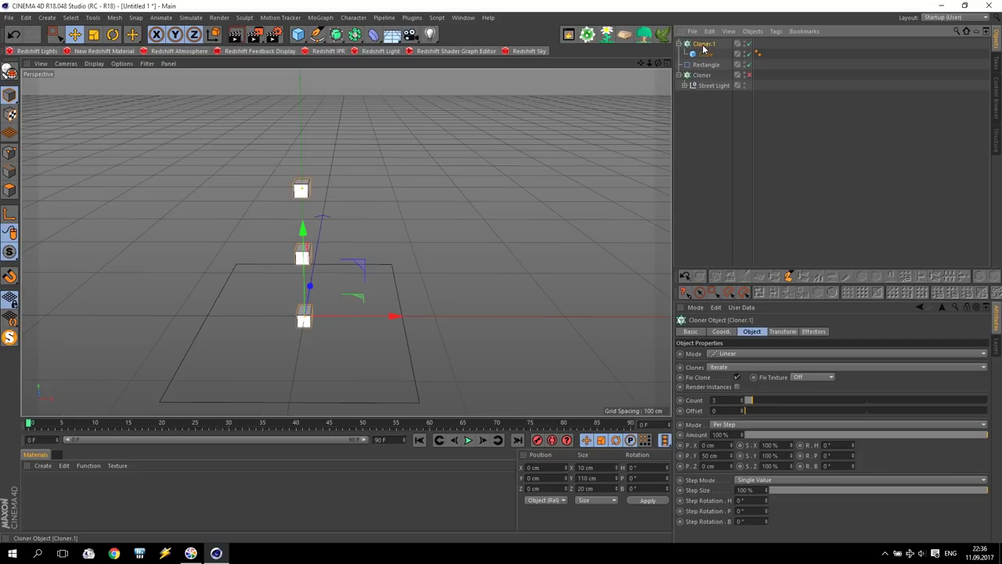
Switch the Cube's Cloner to Object mode and assign the Rectangle spline as its object.
click(723, 354)
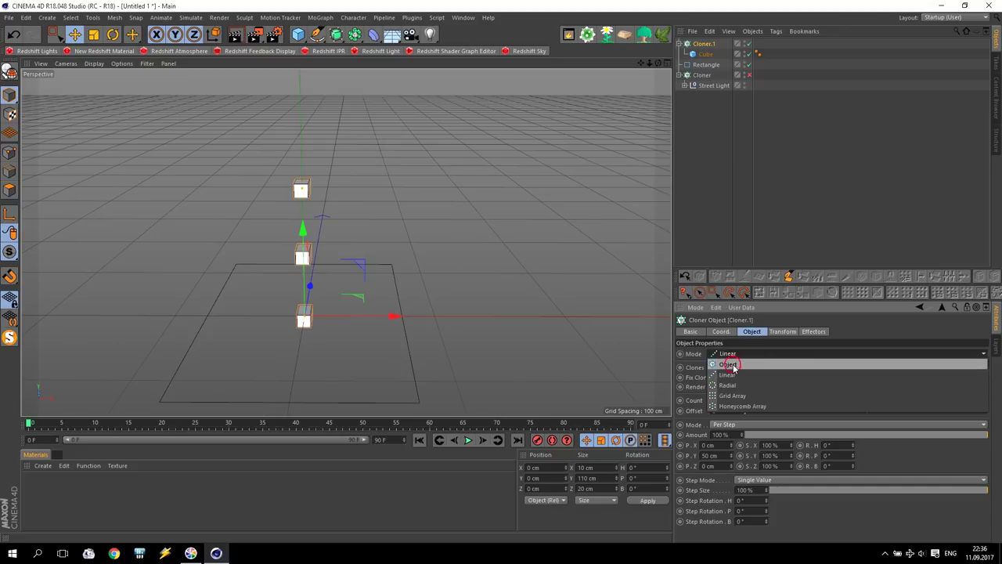
click(728, 365)
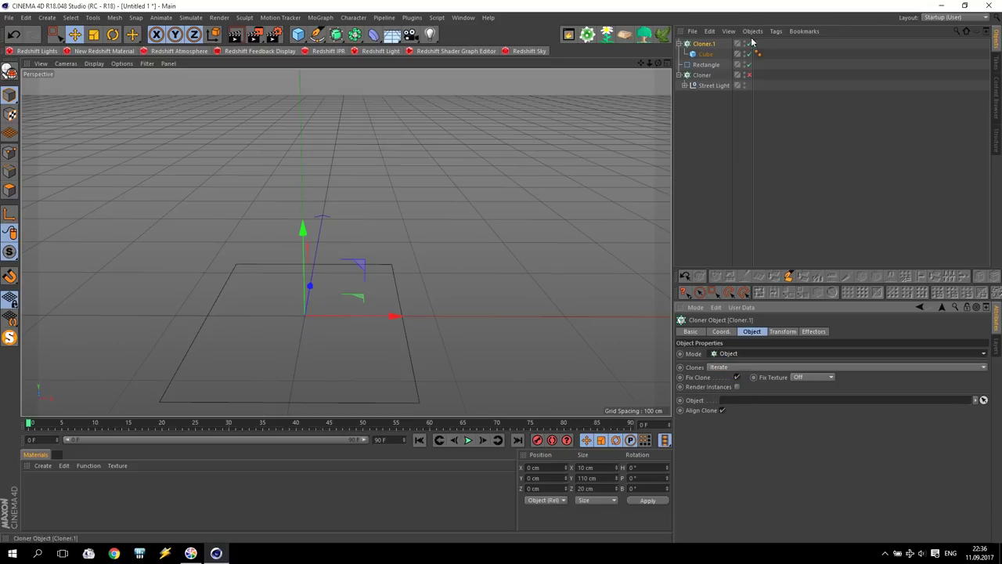
drag(704, 65, 760, 407)
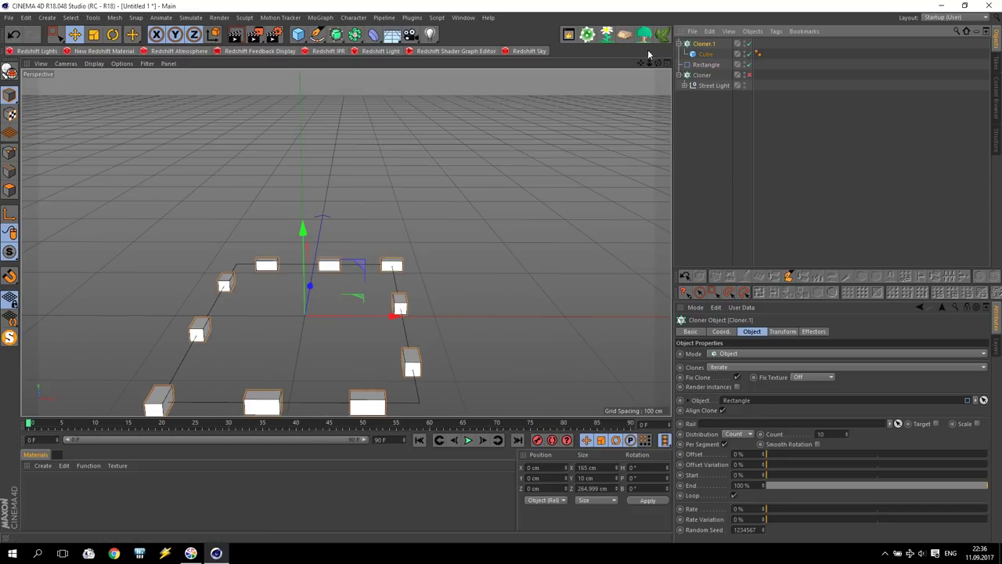
Rotate the cube clones 45° in pitch through the Cloner's transform settings.
drag(640, 64, 632, 12)
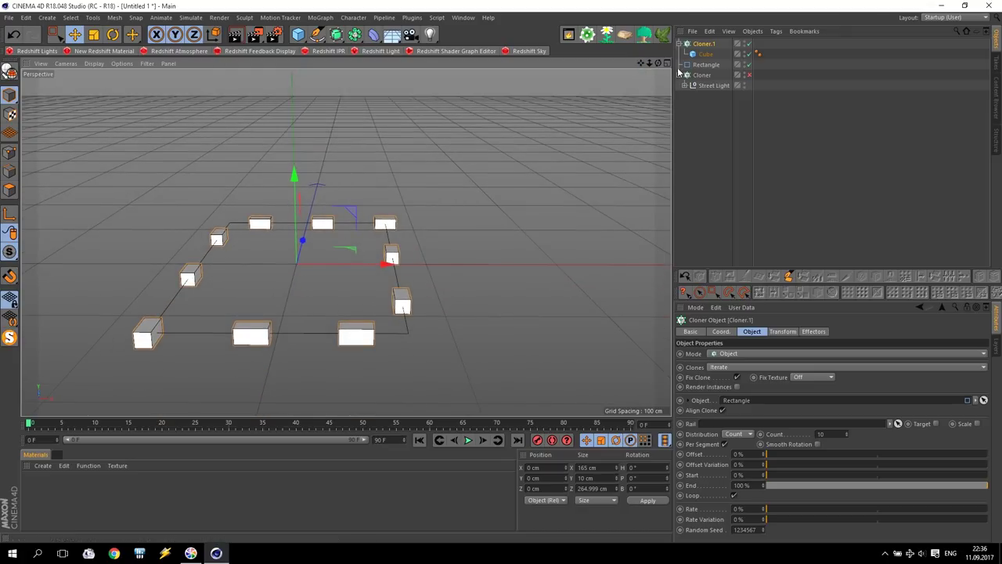
click(708, 46)
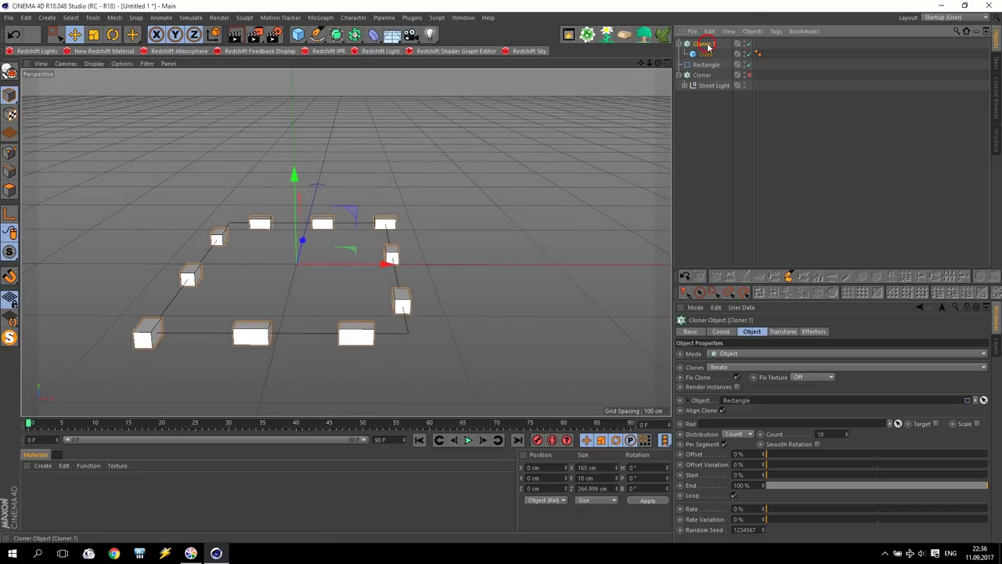
click(783, 331)
mouse_move(854, 389)
mouse_down()
mouse_move(851, 380)
mouse_move(772, 376)
mouse_up()
key(BackSpace)
text(45)
key(Return)
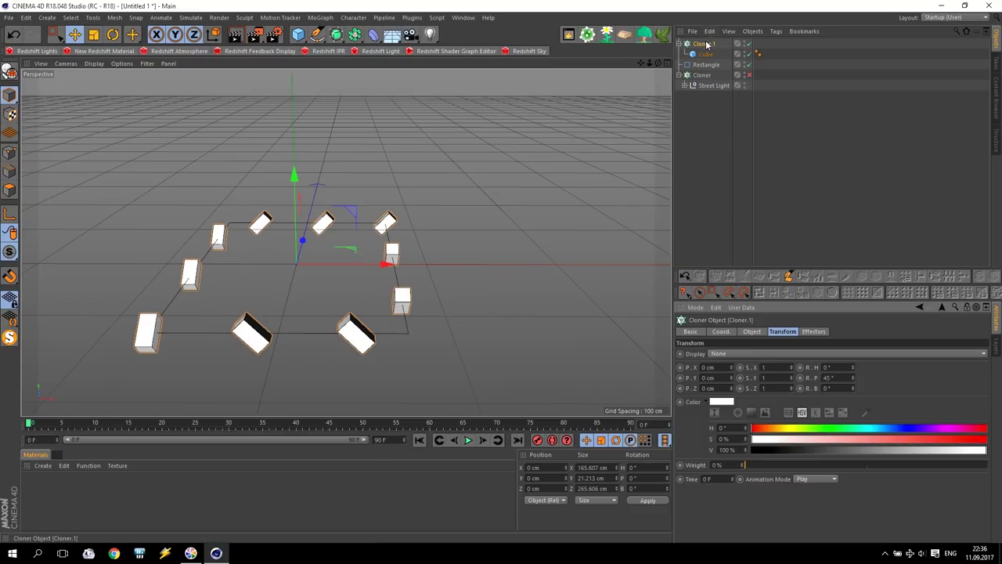
Set the cube Cloner's distribution along the Rectangle spline to Even with a count of 56.
click(751, 331)
click(748, 435)
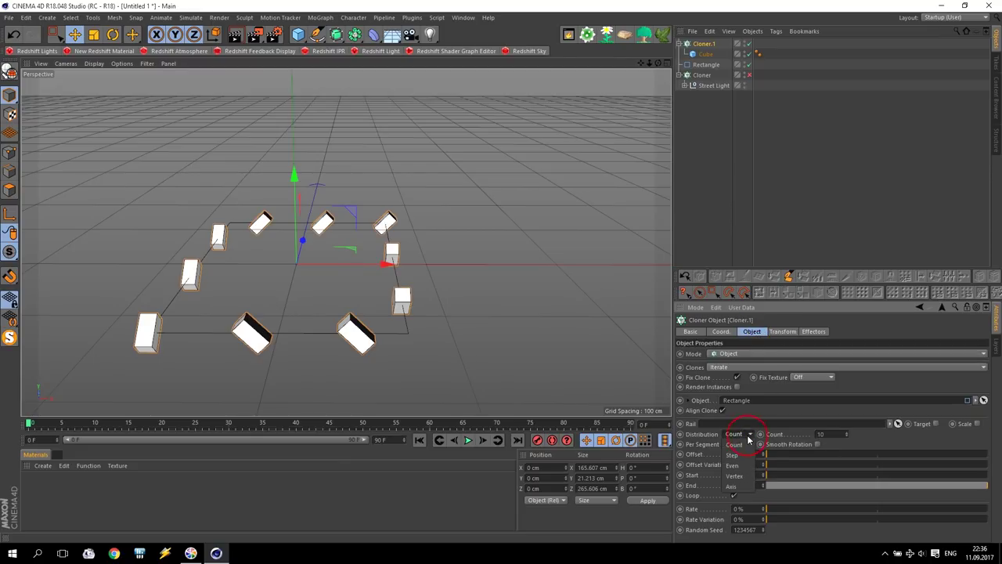
click(733, 467)
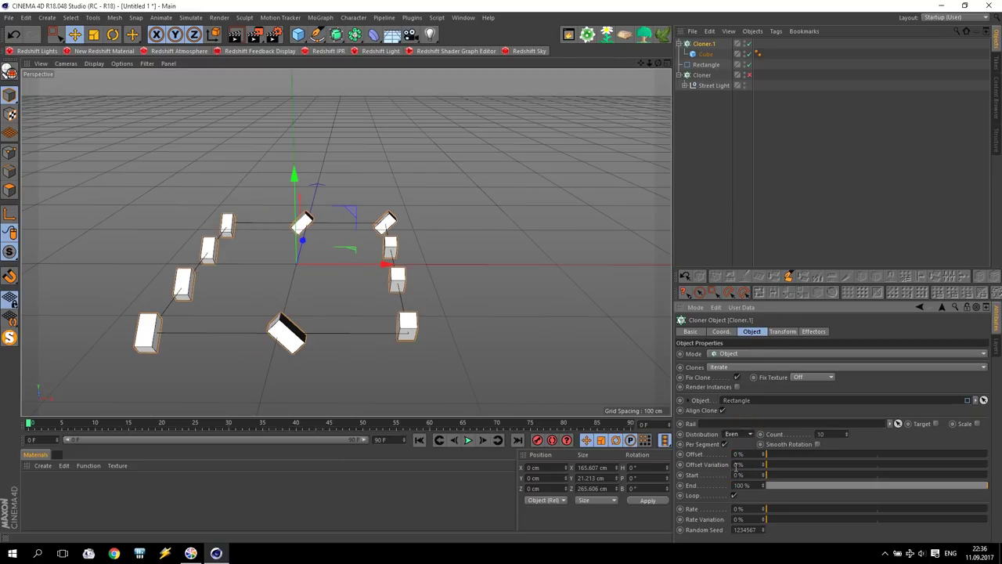
drag(846, 433, 881, 428)
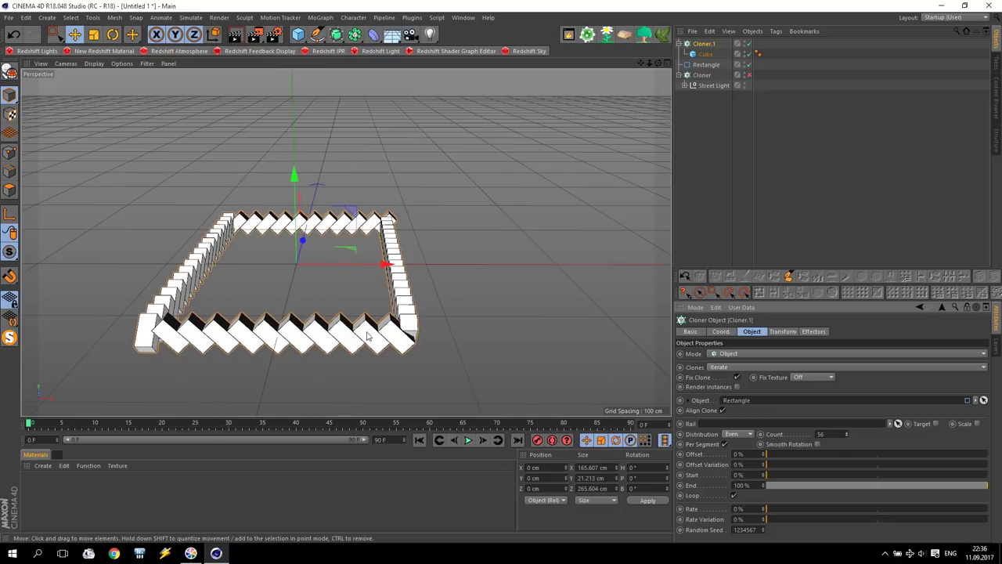
scroll(252, 321, down, 3)
alt+drag(177, 304, 194, 332)
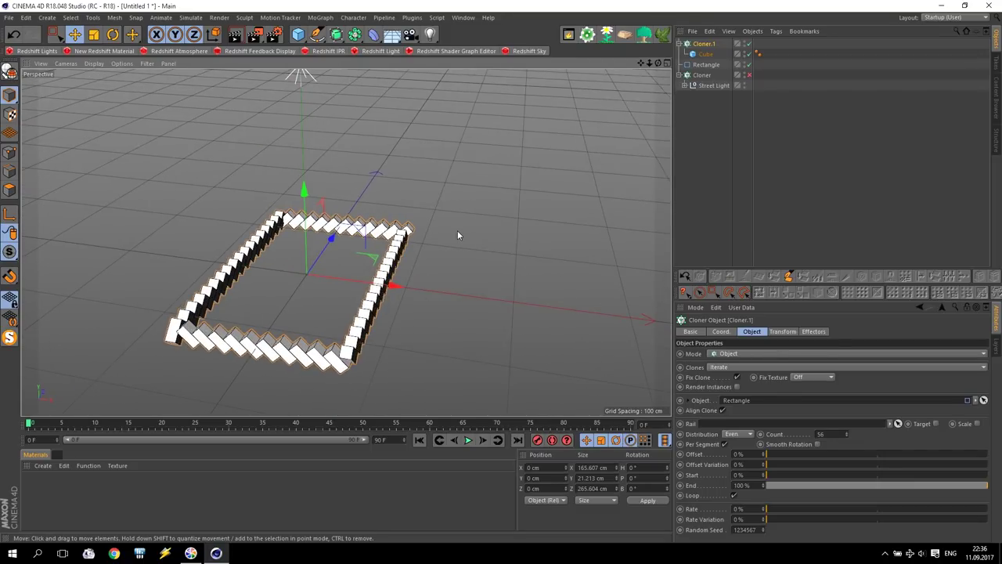
Add a Plane inside the cube border and set its width and height segments to 1.
scroll(458, 235, up, 2)
drag(298, 37, 389, 64)
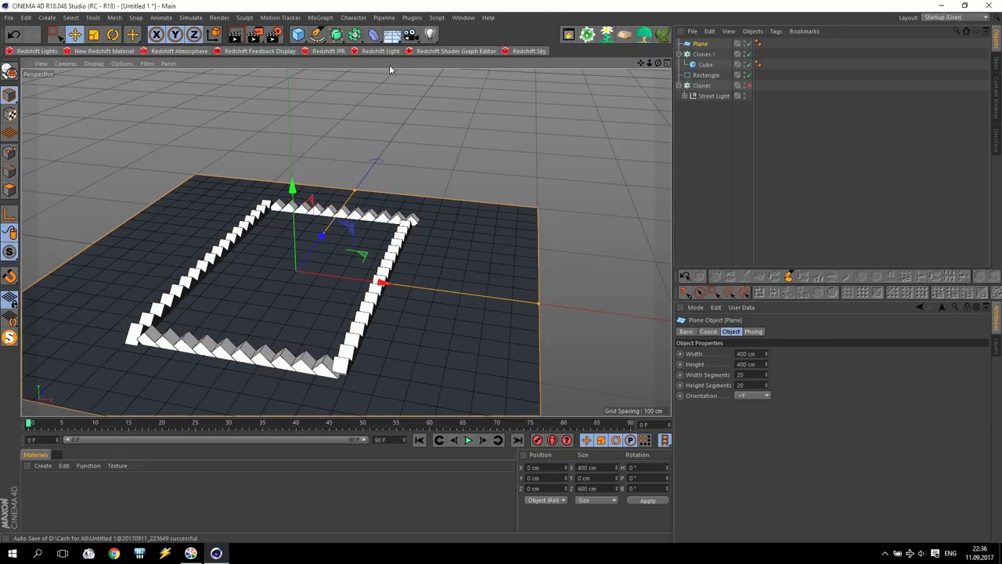
drag(753, 375, 682, 373)
text(1)
click(755, 386)
text(1)
key(Return)
Size the Plane to 130 cm in width and 230 cm in height to fit inside the cube border.
double_click(756, 353)
text(1)
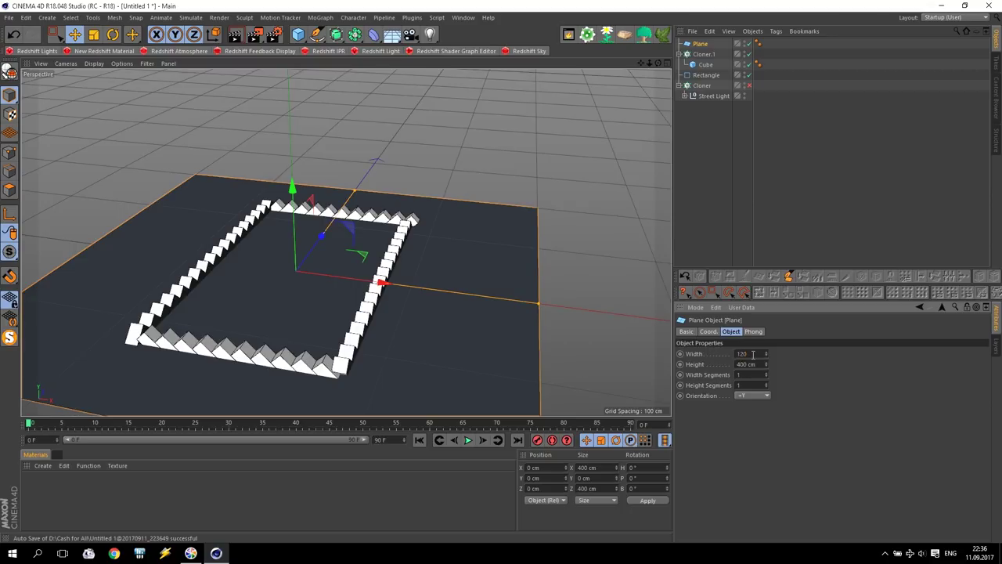
text(5)
text(0)
key(Return)
double_click(757, 363)
text(230)
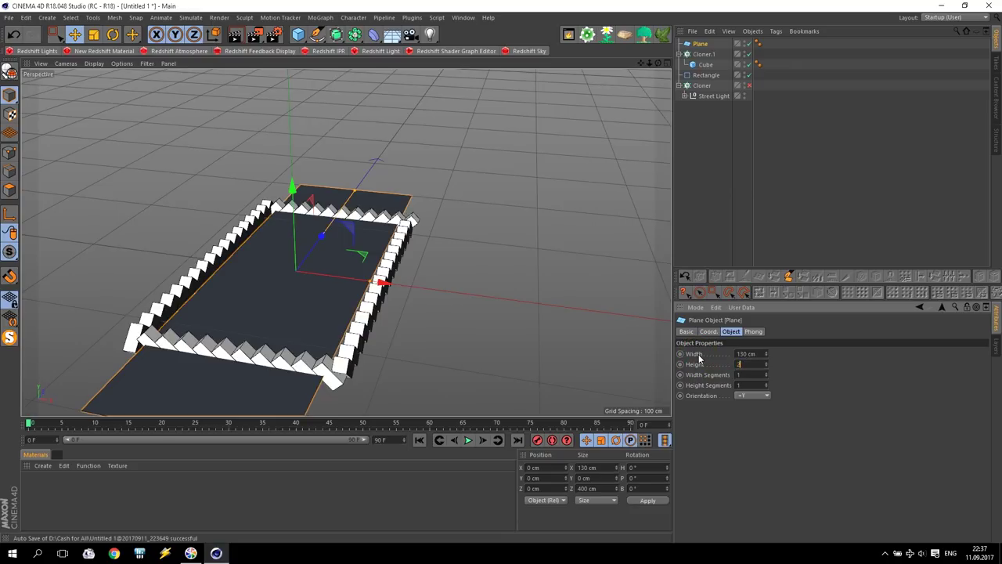
key(Return)
mouse_move(441, 231)
alt+mouse_down()
mouse_move(420, 300)
mouse_move(302, 279)
mouse_move(420, 250)
mouse_move(432, 215)
alt+mouse_up()
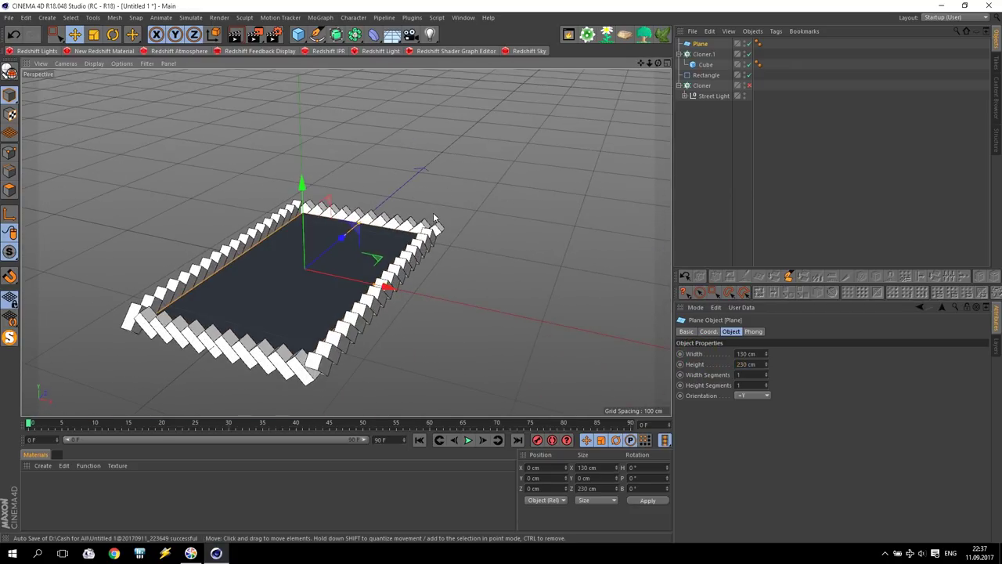
scroll(436, 247, up, 3)
click(505, 227)
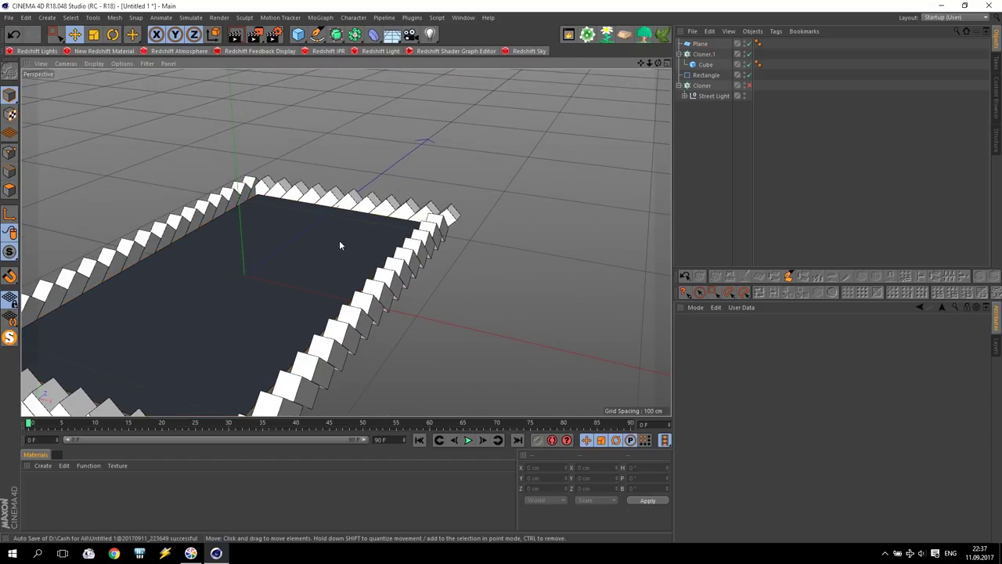
Rename the Plane as "Plane for Flovers".
click(699, 44)
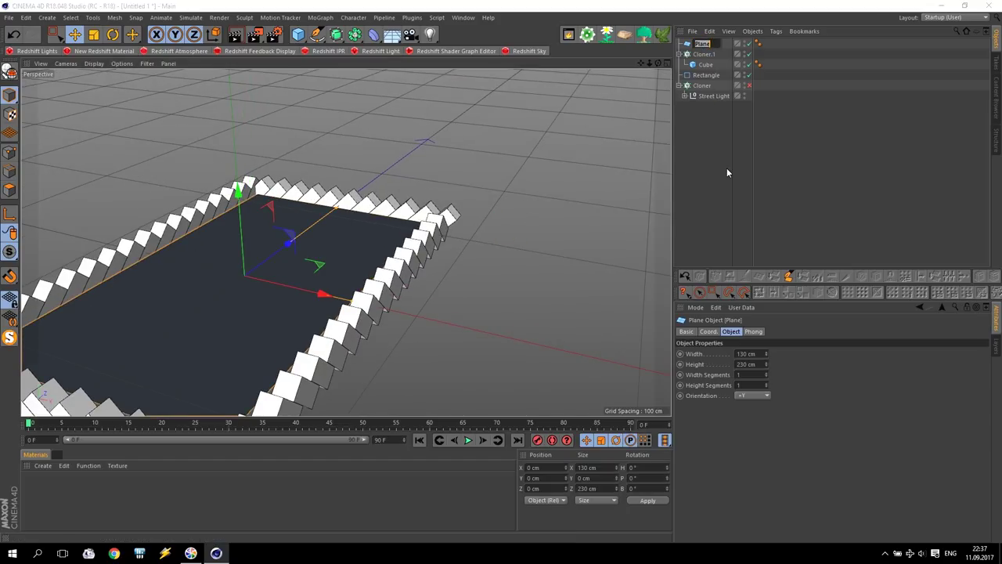
click(724, 98)
text(for)
text( Flowe)
text(rs)
key(Return)
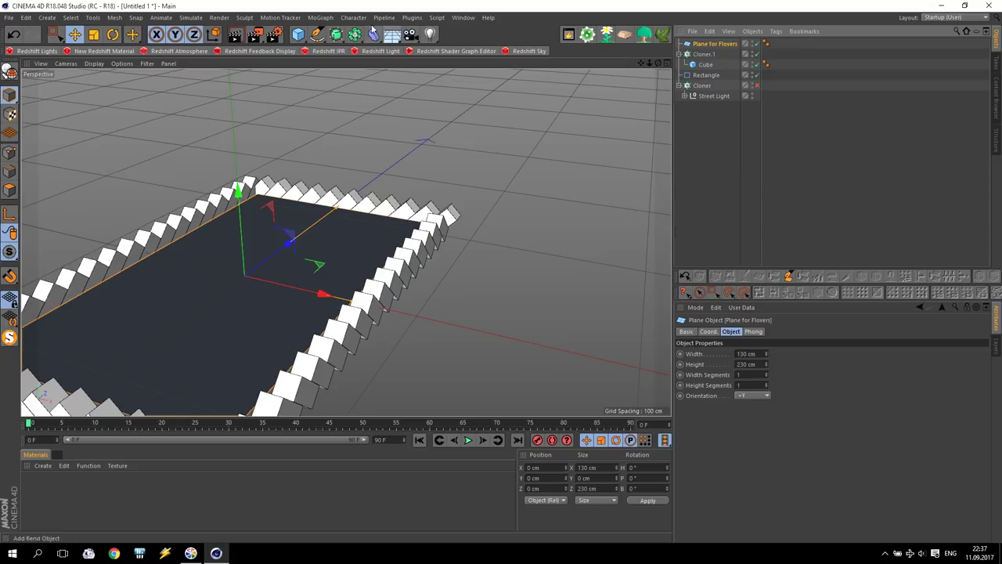
Add a Forester MultiFlora object and load the Long Grass preset from its library.
click(412, 17)
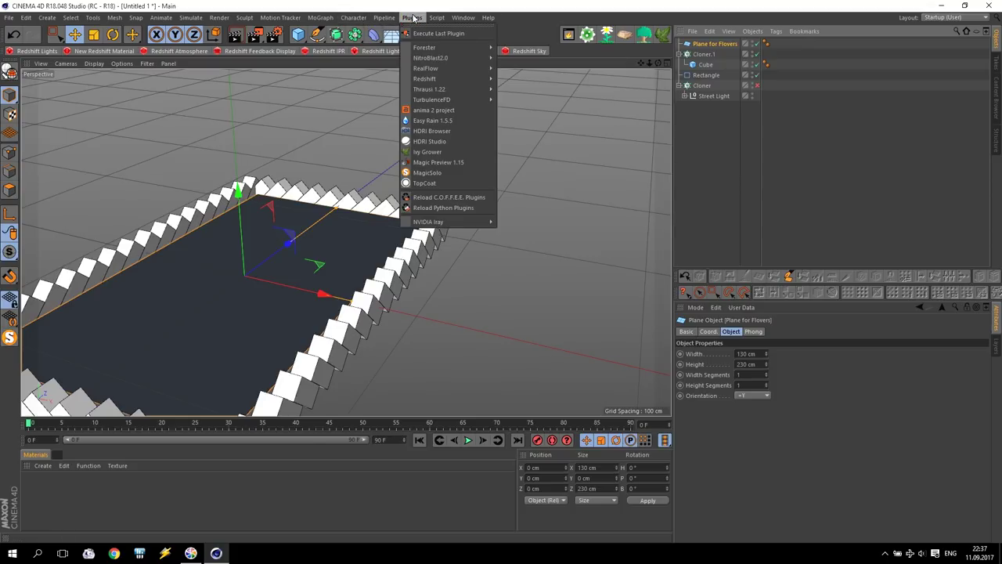
mouse_move(426, 49)
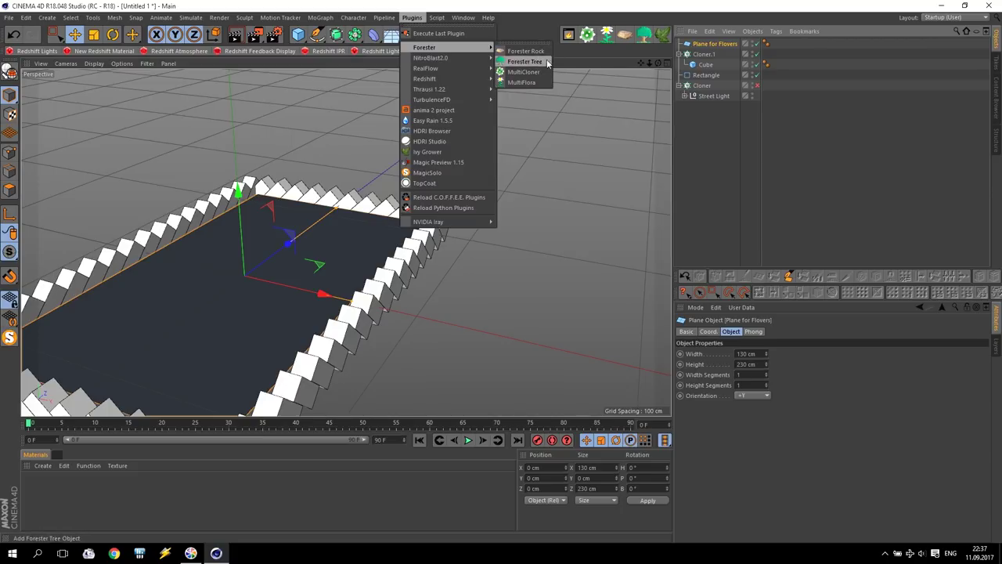
click(577, 39)
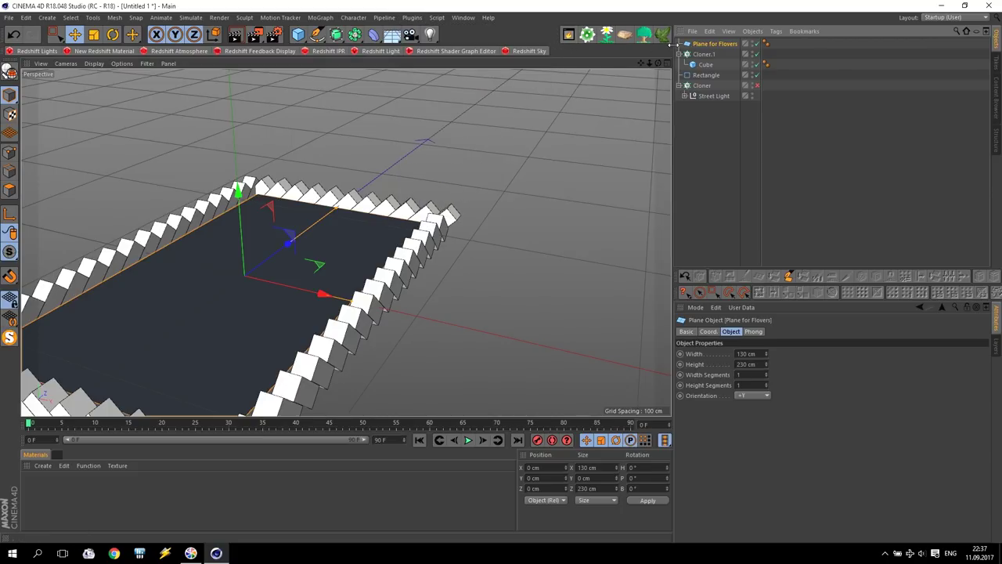
click(607, 35)
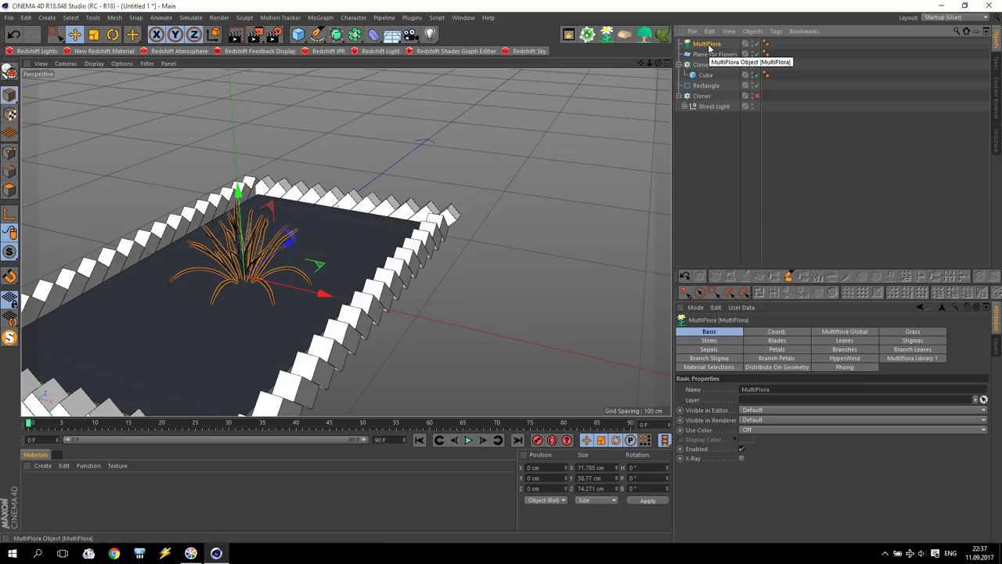
click(907, 359)
drag(987, 389, 999, 373)
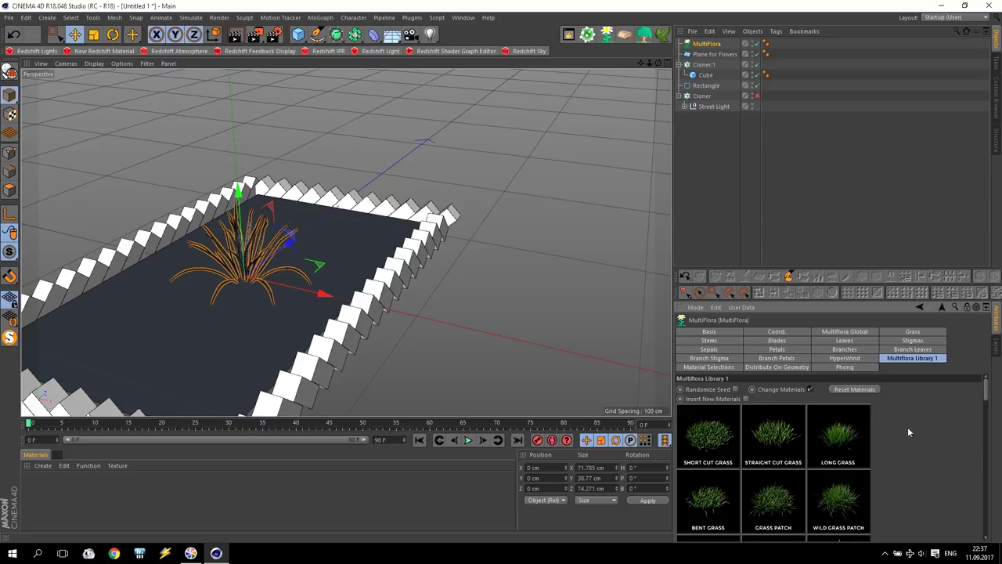
click(843, 443)
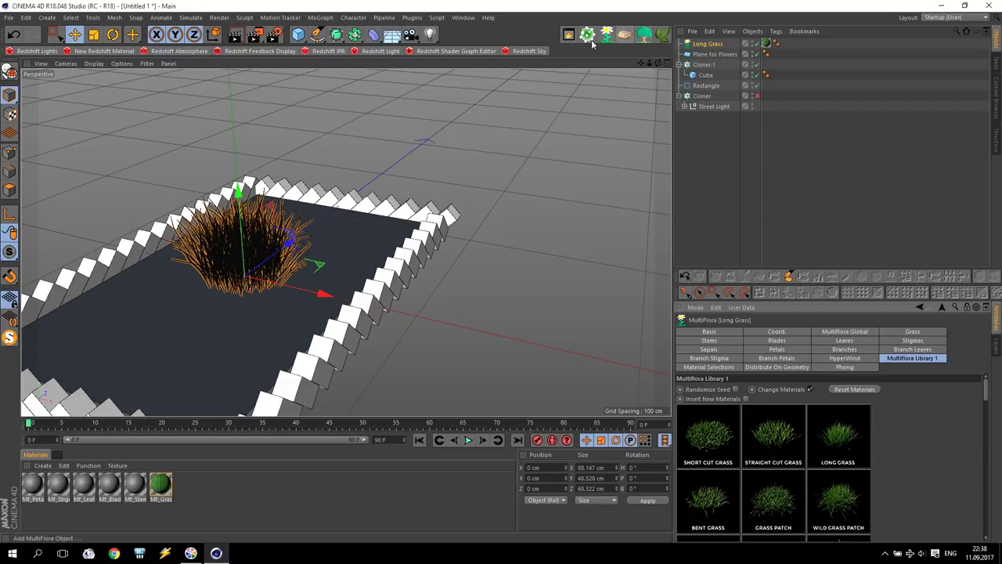
Add a Forester MultiCloner and nest the Long Grass object under it.
click(586, 35)
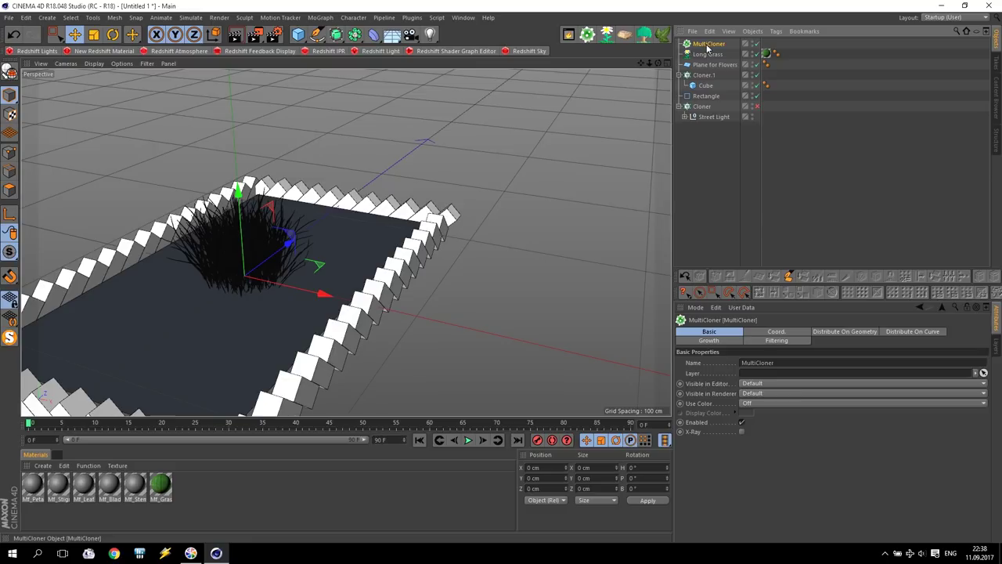
drag(702, 56, 713, 49)
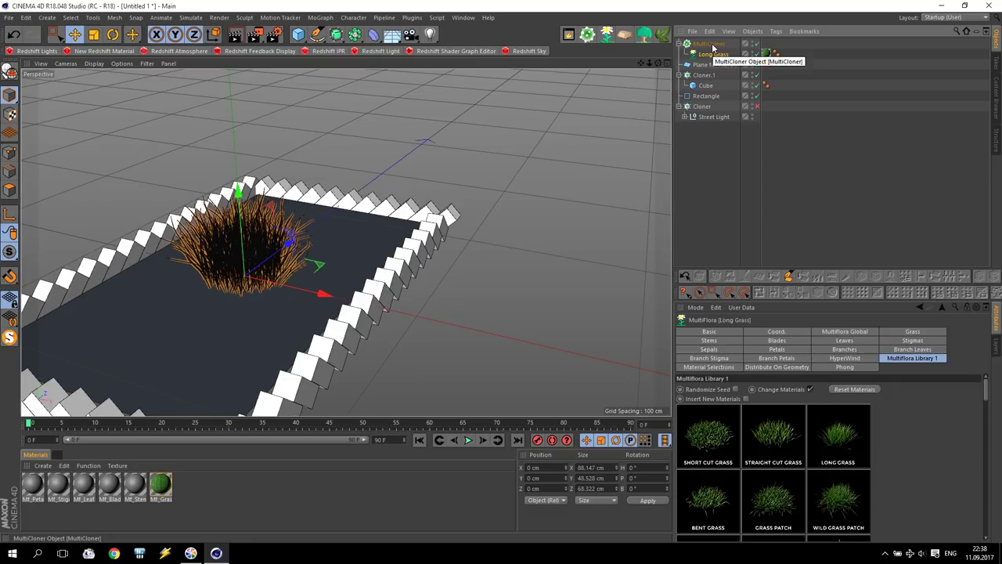
click(710, 45)
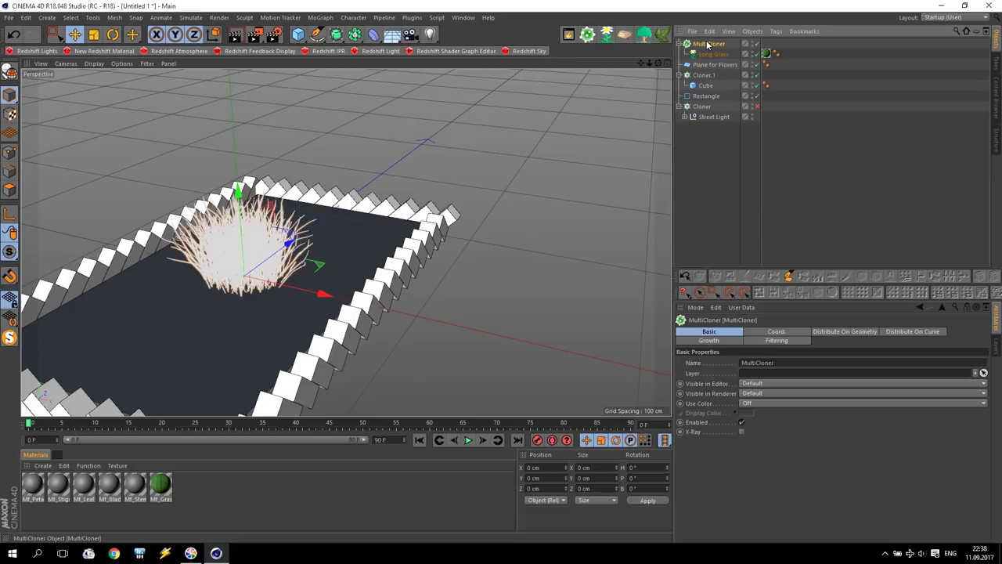
Assign Plane for Flovers as the MultiCloner's distribution geometry and turn off Display Points.
click(845, 331)
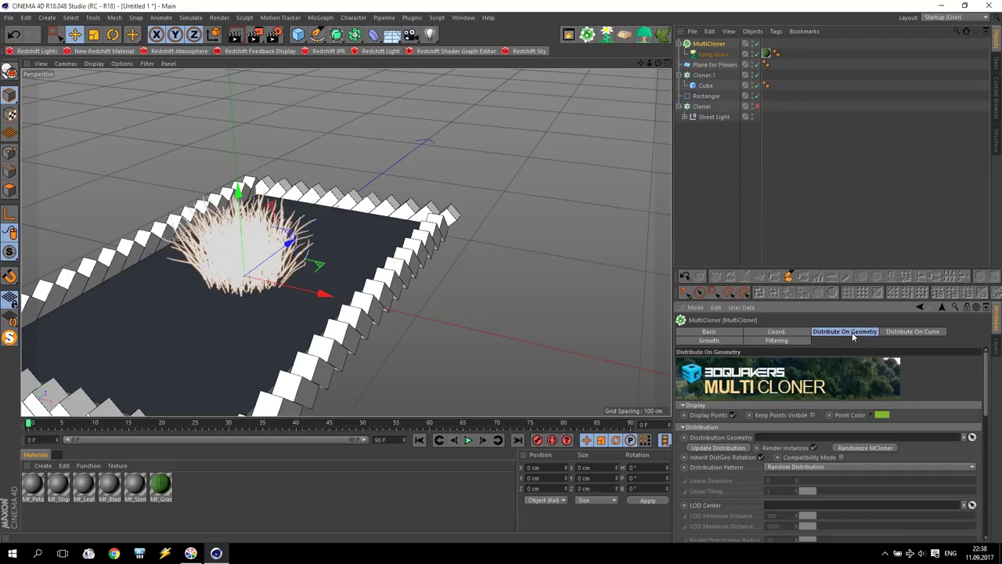
click(777, 340)
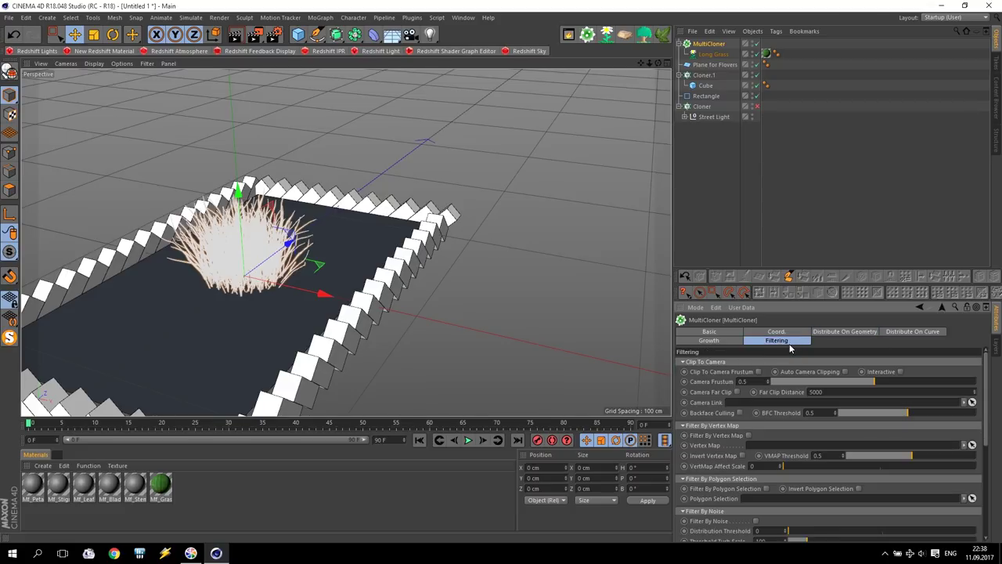
click(843, 330)
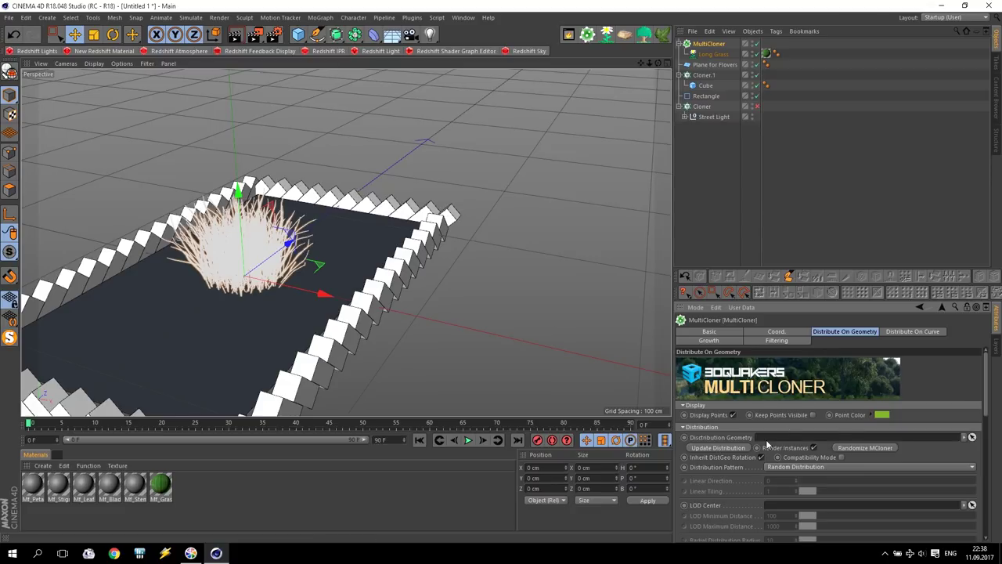
drag(712, 65, 783, 438)
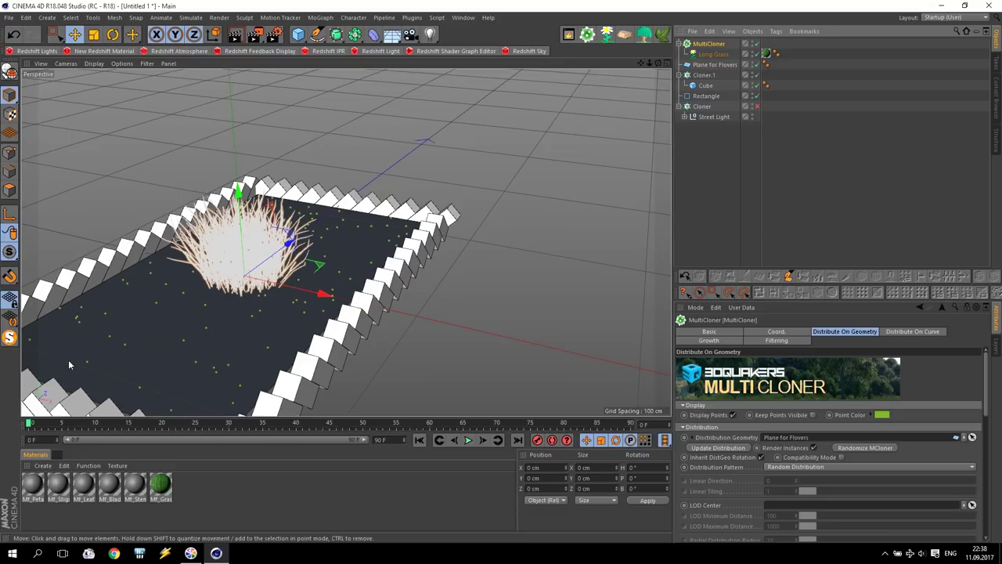
click(732, 414)
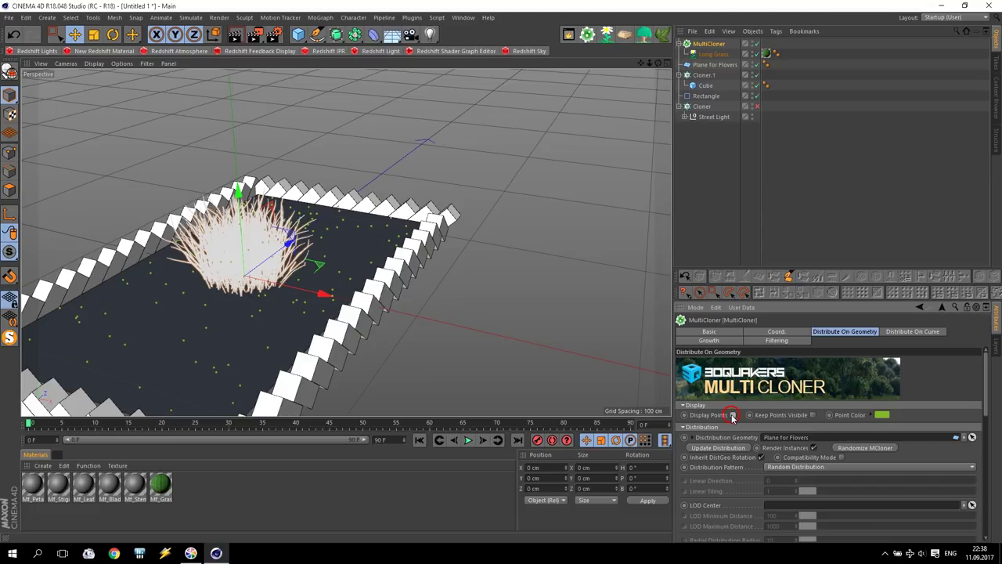
Reduce the MultiCloner's clone count to 20 in the scatter parameters.
scroll(243, 305, down, 3)
scroll(238, 374, up, 2)
alt+drag(190, 357, 180, 317)
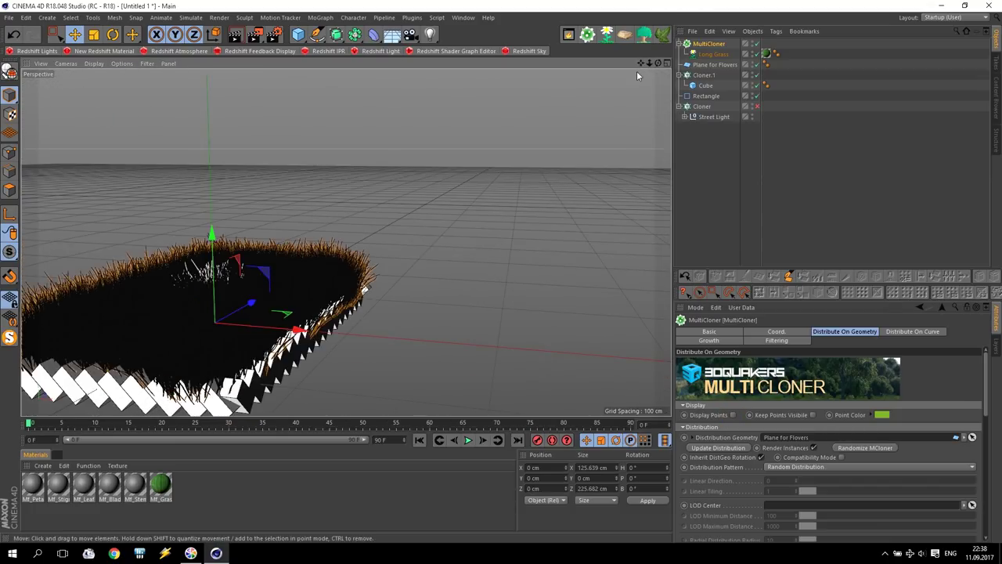
drag(640, 64, 898, 12)
alt+drag(348, 273, 368, 297)
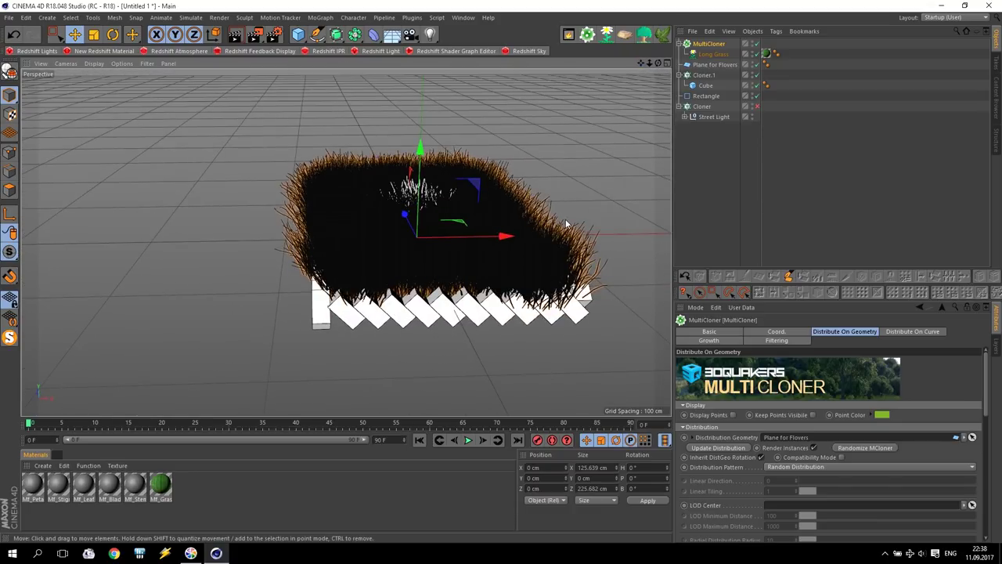
alt+drag(567, 225, 579, 297)
drag(989, 384, 993, 450)
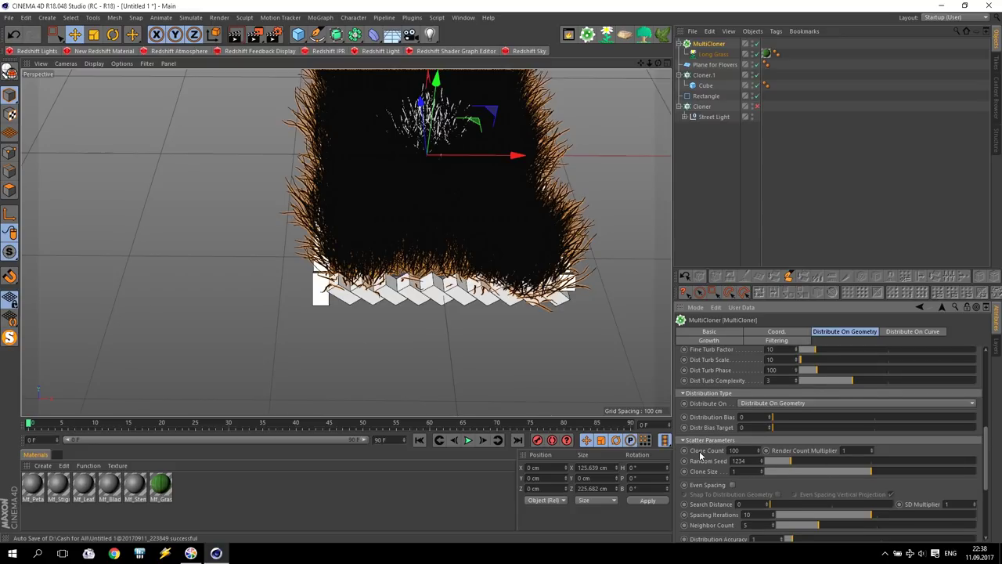
click(755, 451)
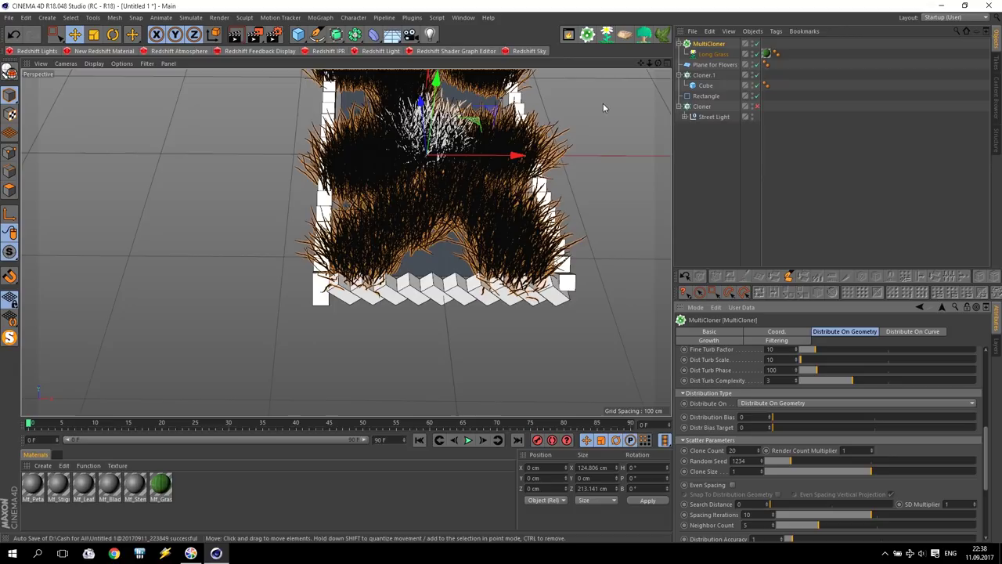
drag(649, 63, 346, 242)
alt+middle_drag(346, 242, 337, 258)
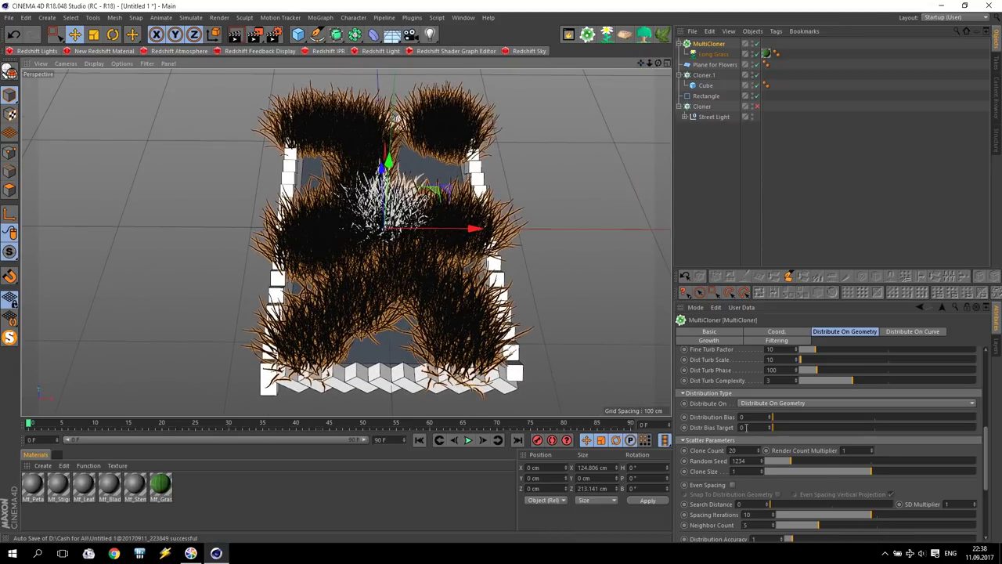
Raise the MultiCloner's clone count to 50, trying 30 and 40 on the way.
drag(740, 452, 665, 440)
text(30)
key(Return)
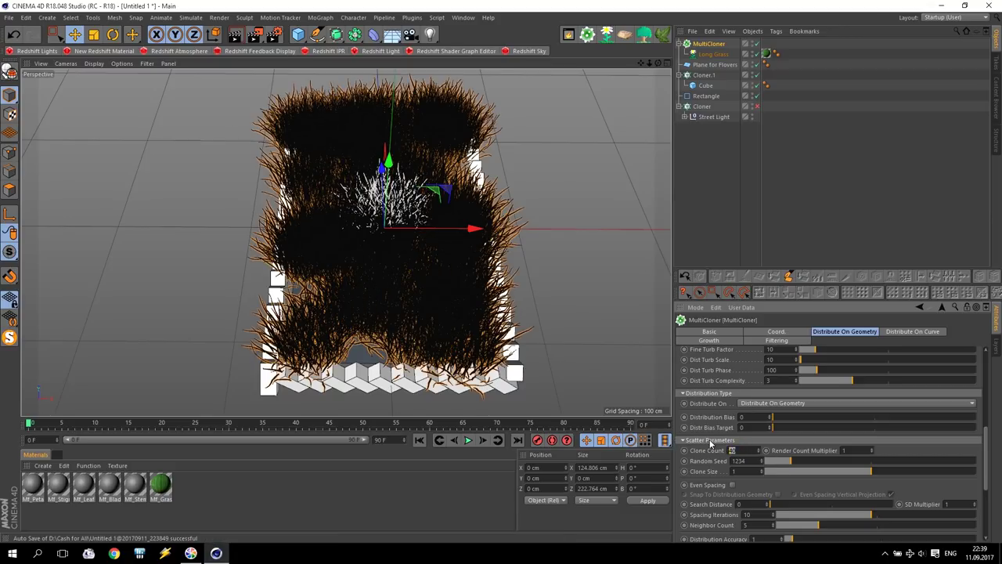
scroll(330, 342, down, 3)
alt+drag(330, 343, 470, 173)
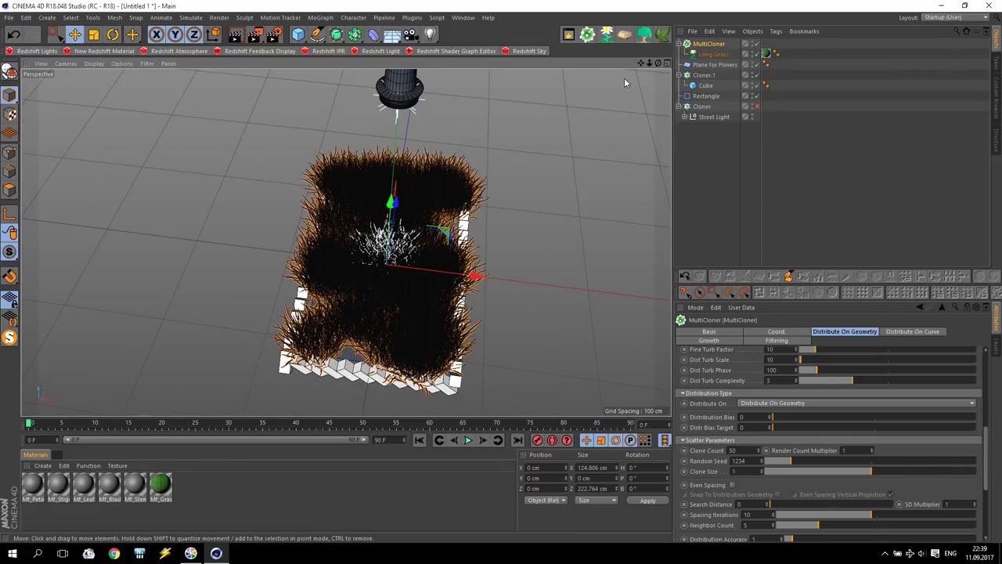
drag(641, 63, 630, 34)
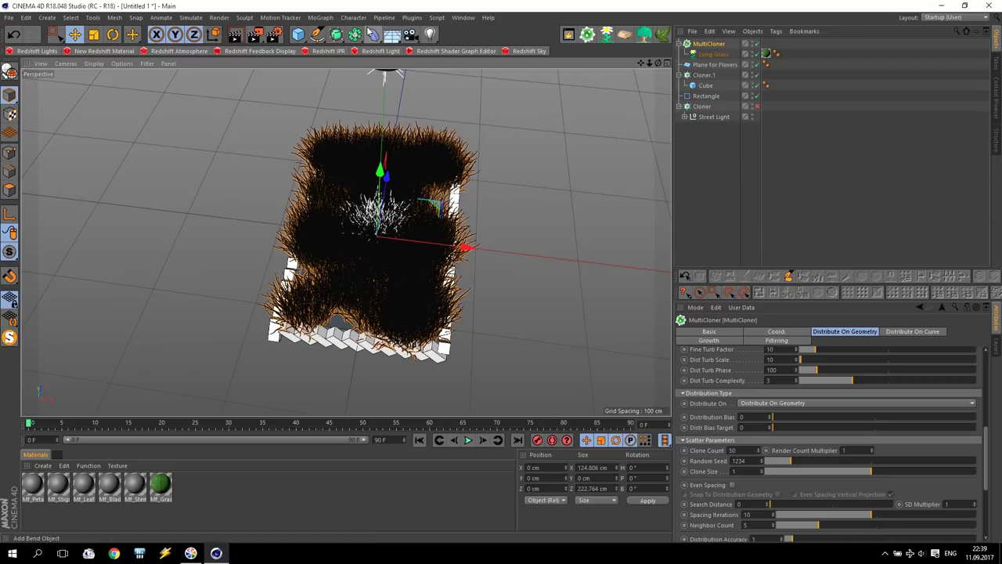
Select all six MultiFlora materials and create a new Redshift material.
drag(29, 514, 193, 488)
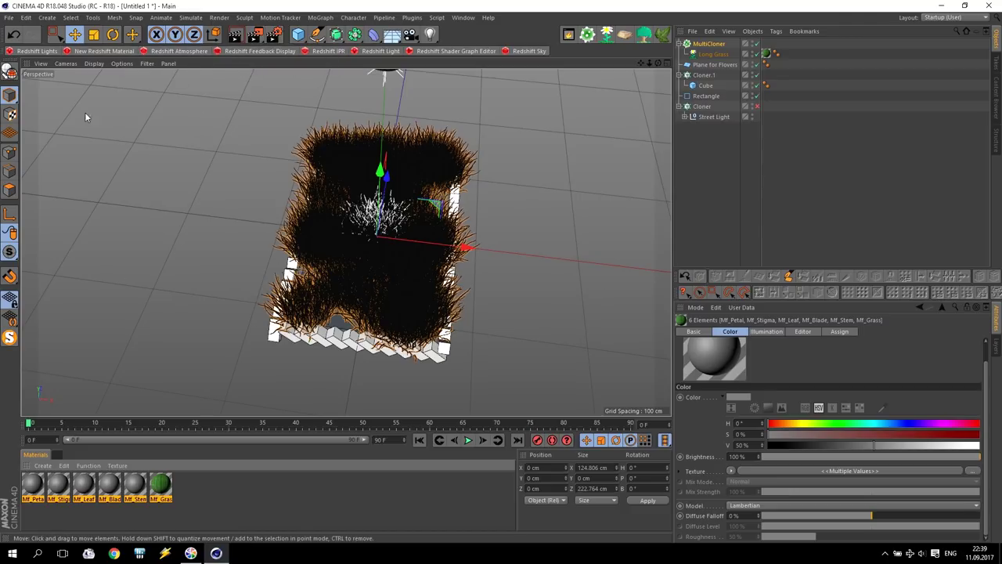
click(98, 52)
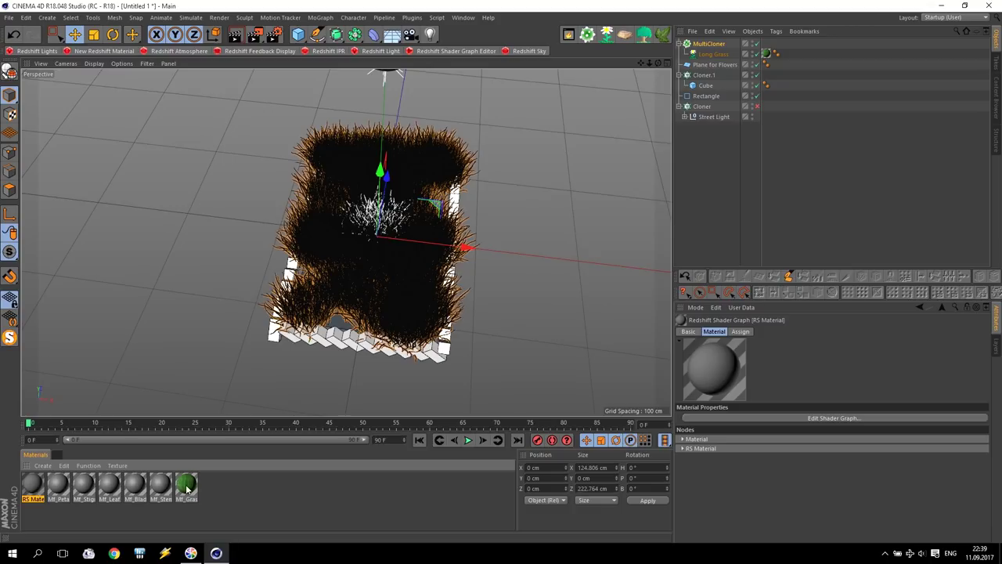
Open the new RS Material's shader graph for editing.
double_click(32, 486)
click(318, 127)
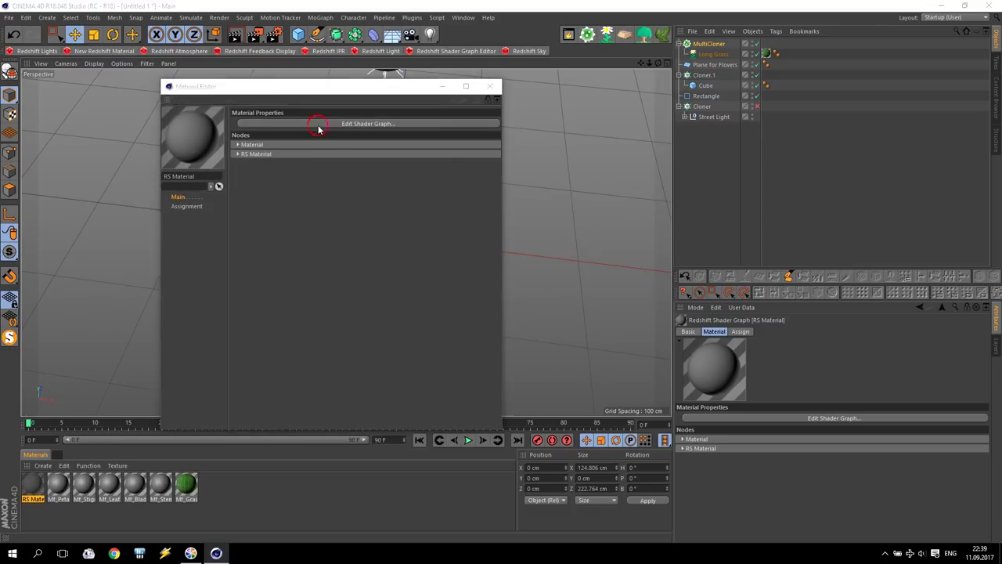
drag(307, 39, 290, 32)
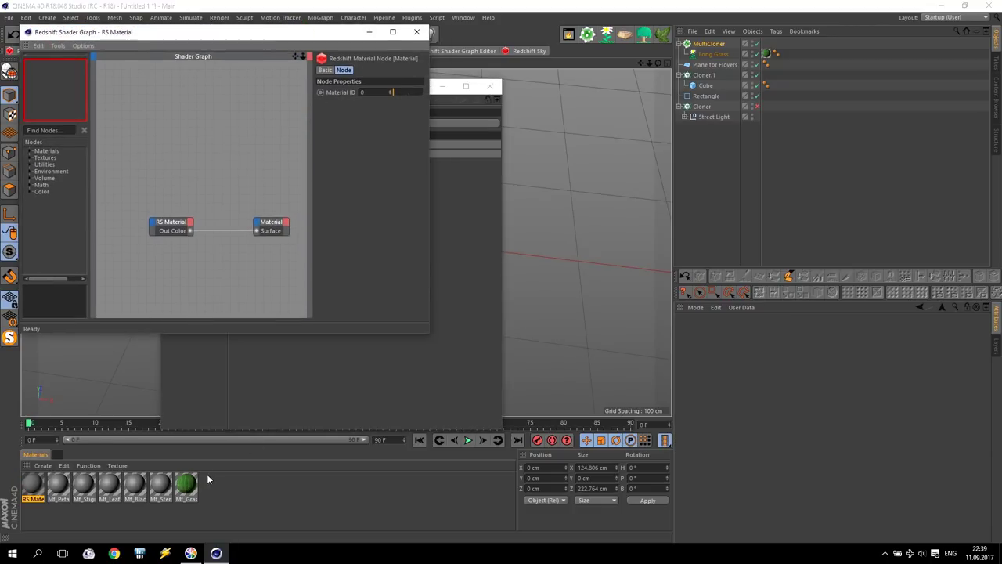
Copy the grass22.jpg file path from the Mf_Grass material's color texture.
double_click(186, 487)
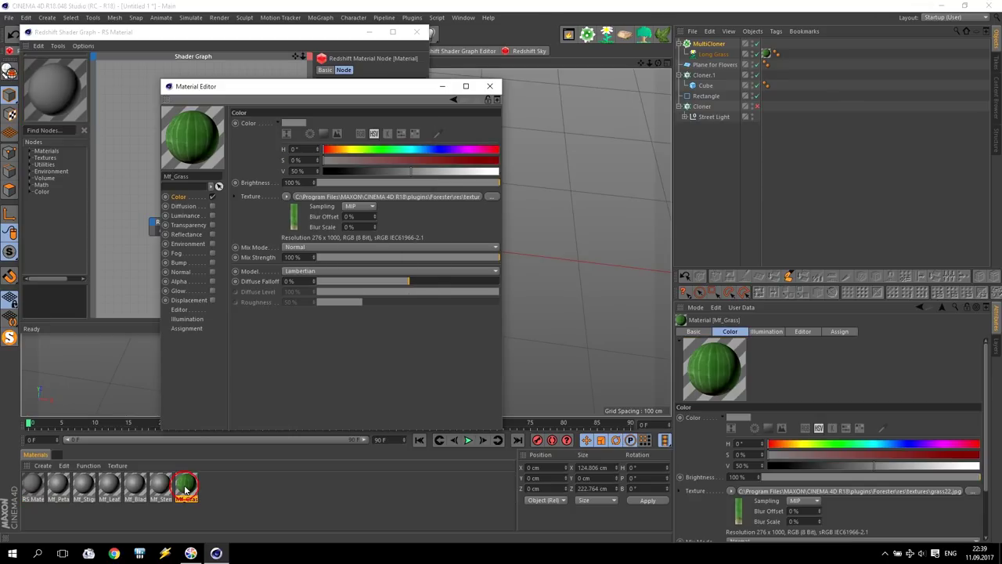
drag(271, 96, 695, 136)
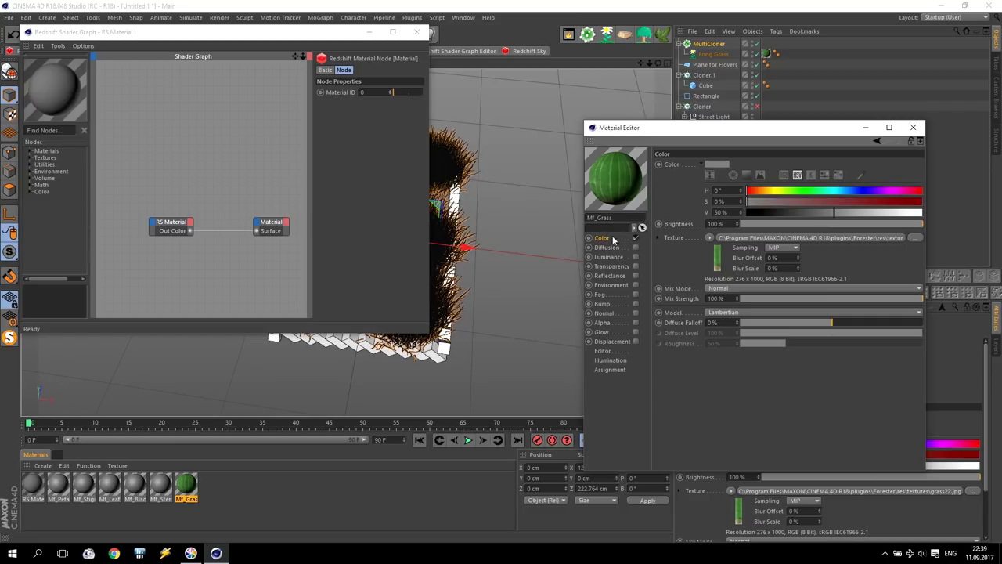
click(761, 239)
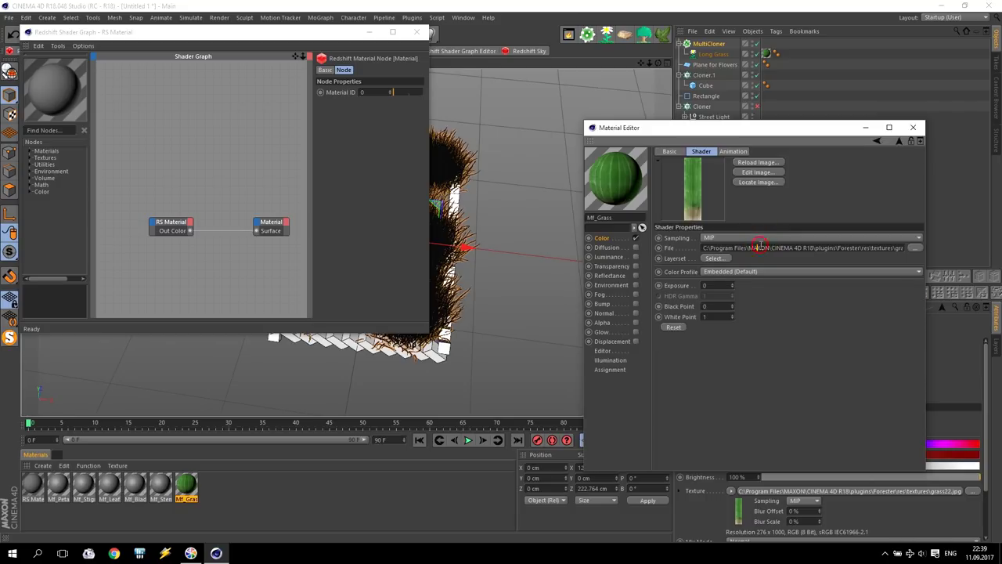
click(758, 248)
key(ctrl+c)
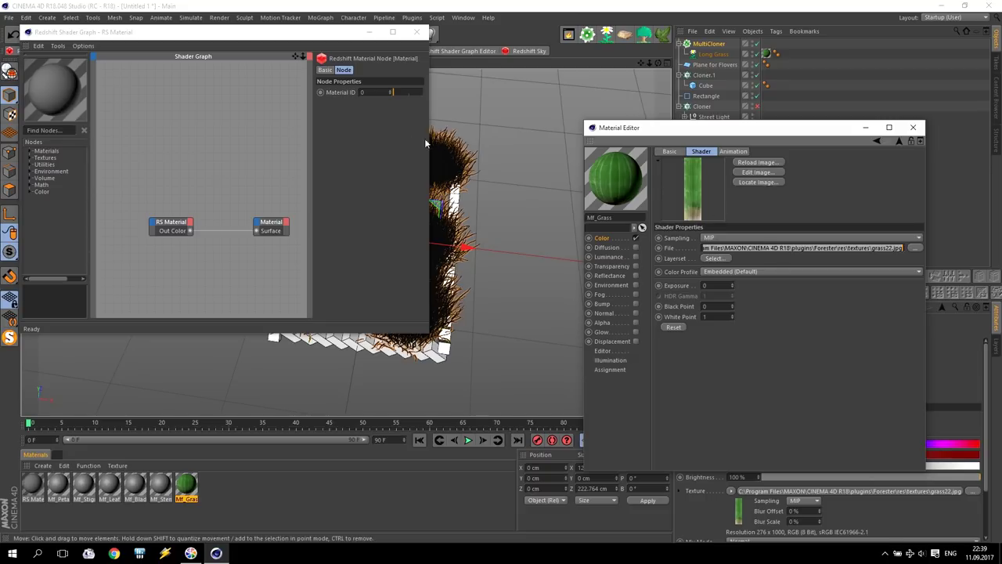
Add a Texture node to the RS Material graph and load grass22.jpg using the copied path.
click(231, 32)
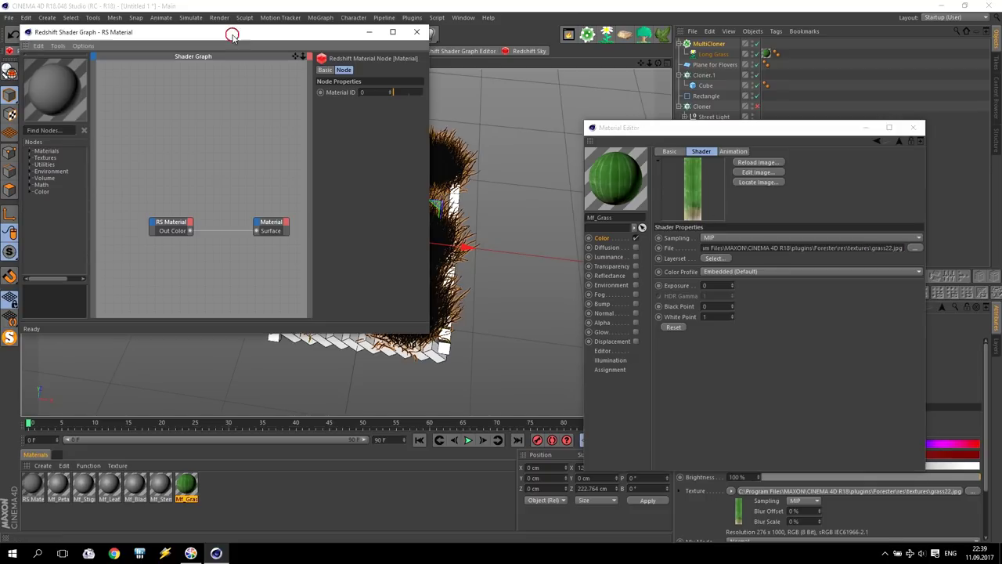
click(30, 157)
drag(52, 198, 136, 159)
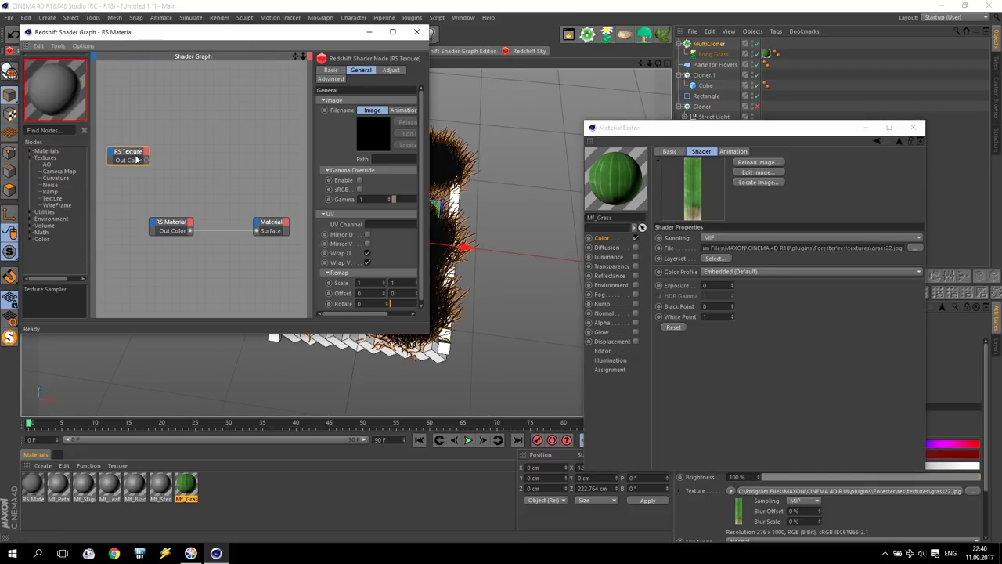
drag(429, 147, 610, 147)
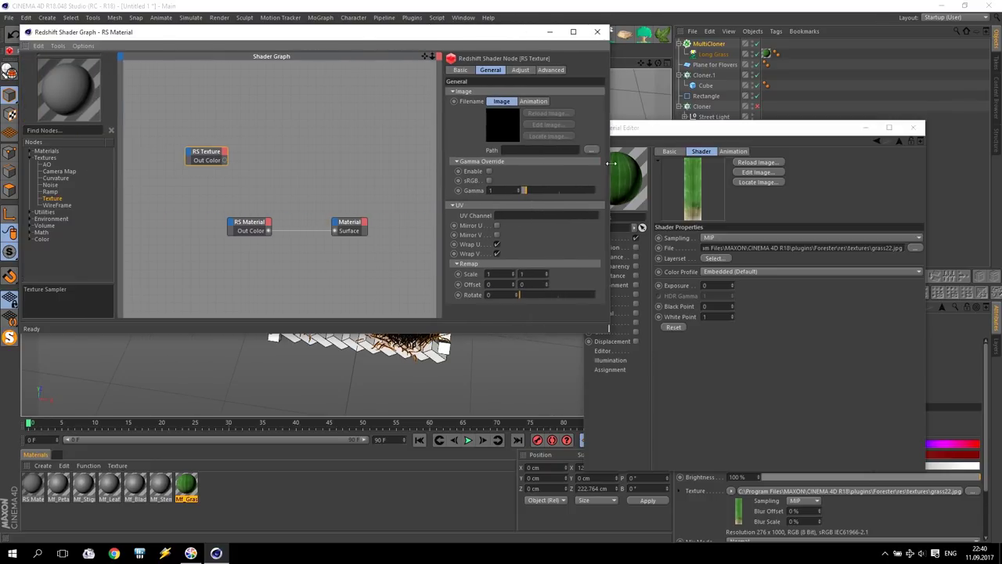
click(548, 151)
key(ctrl+v)
key(Return)
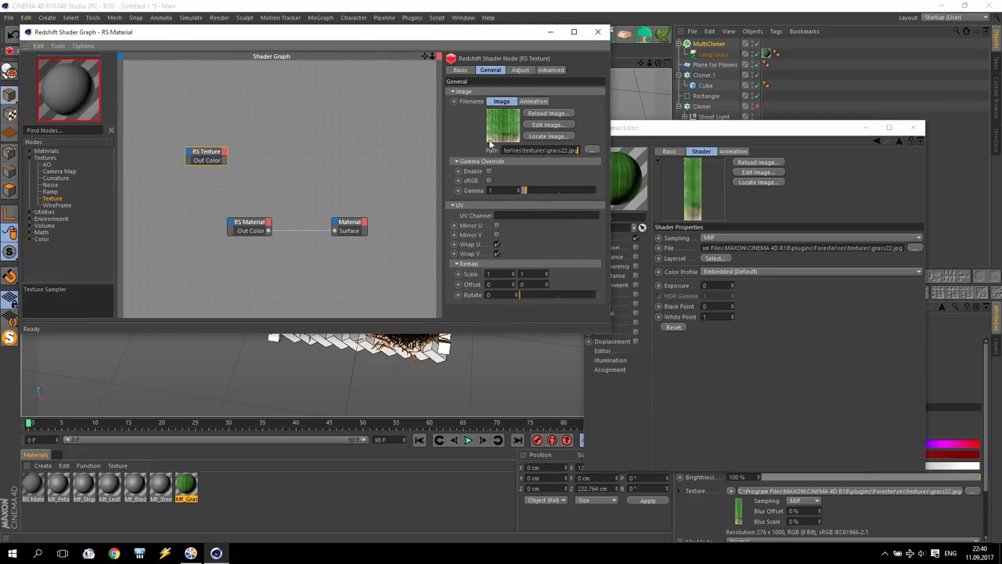
Connect the RS Texture node's Out Color to the RS Material node's Diffuse Color.
drag(224, 161, 243, 228)
mouse_move(242, 229)
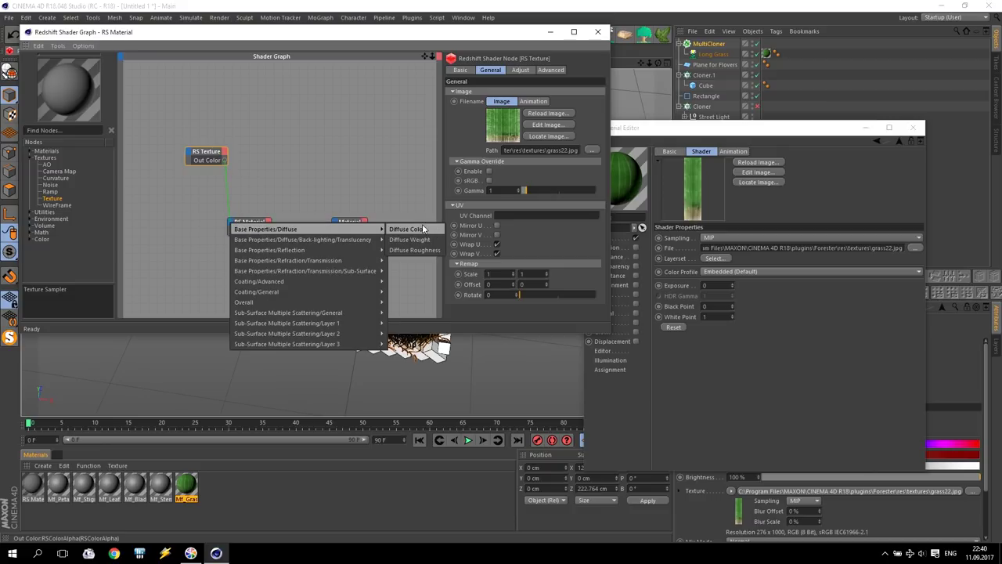
click(422, 227)
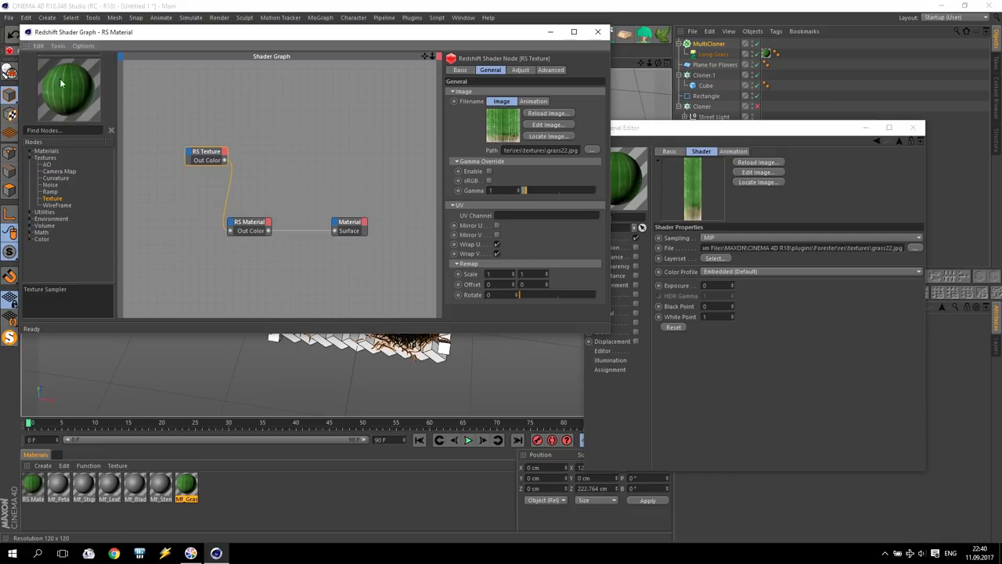
Set the RS Material's reflection roughness to 0.2 and close both material editing windows.
click(248, 223)
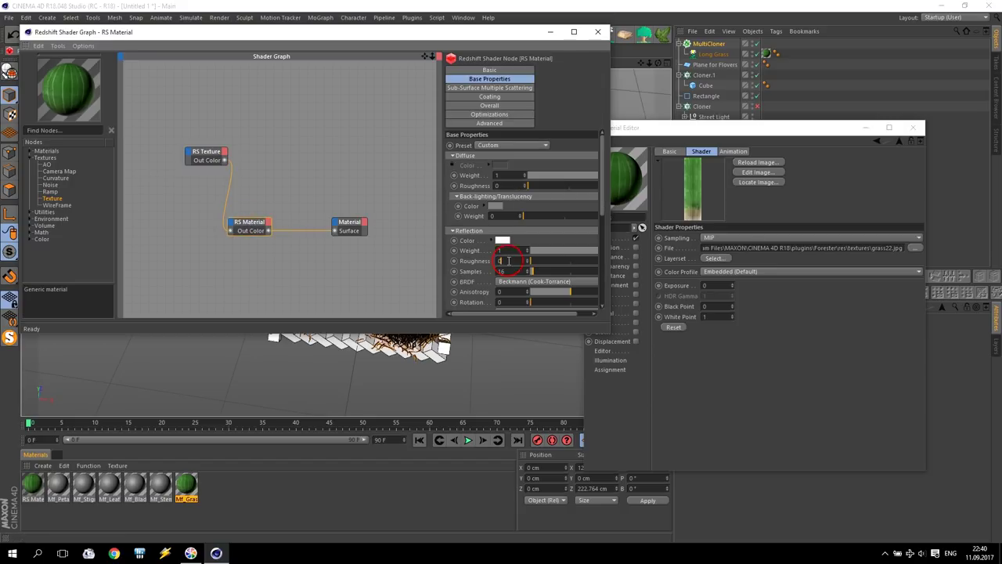
text(.2)
key(Return)
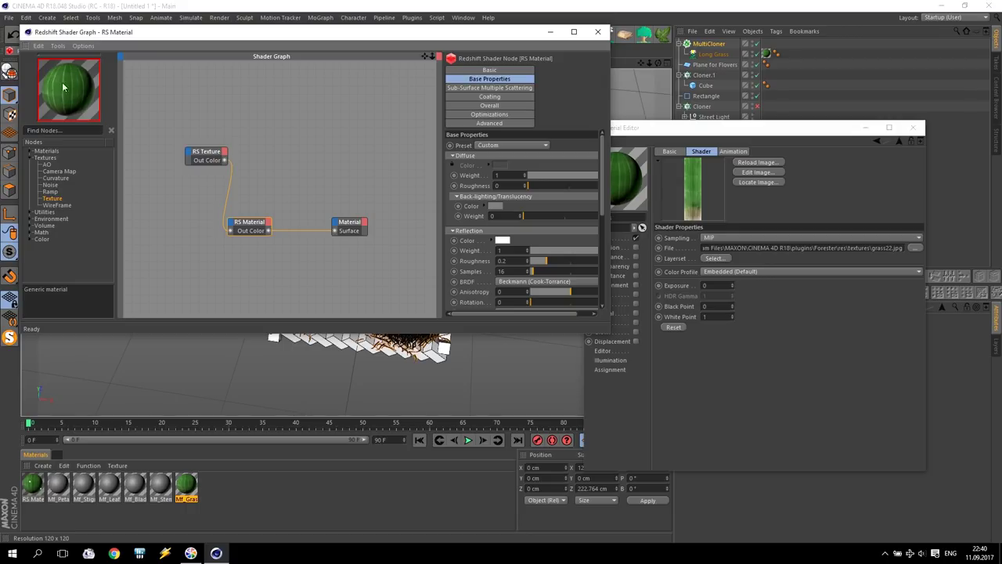
click(912, 127)
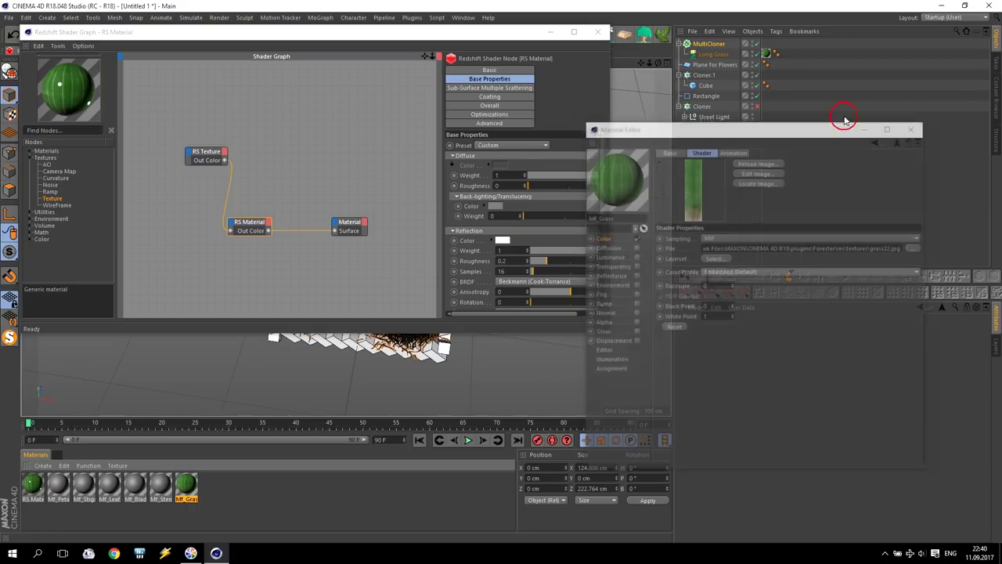
click(597, 31)
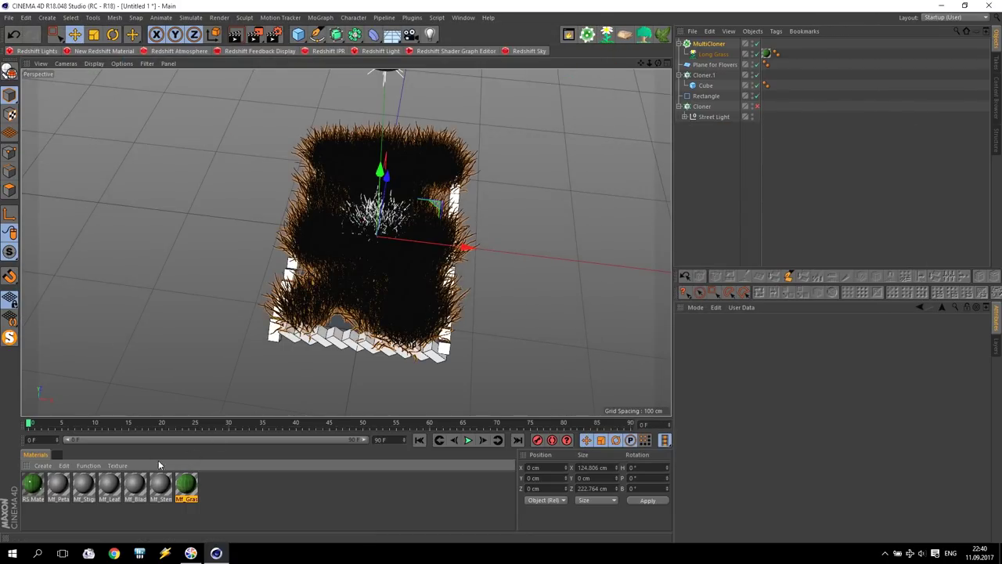
Replace Mf_Grass with the green RS Material and remove all unused materials from the scene.
click(36, 485)
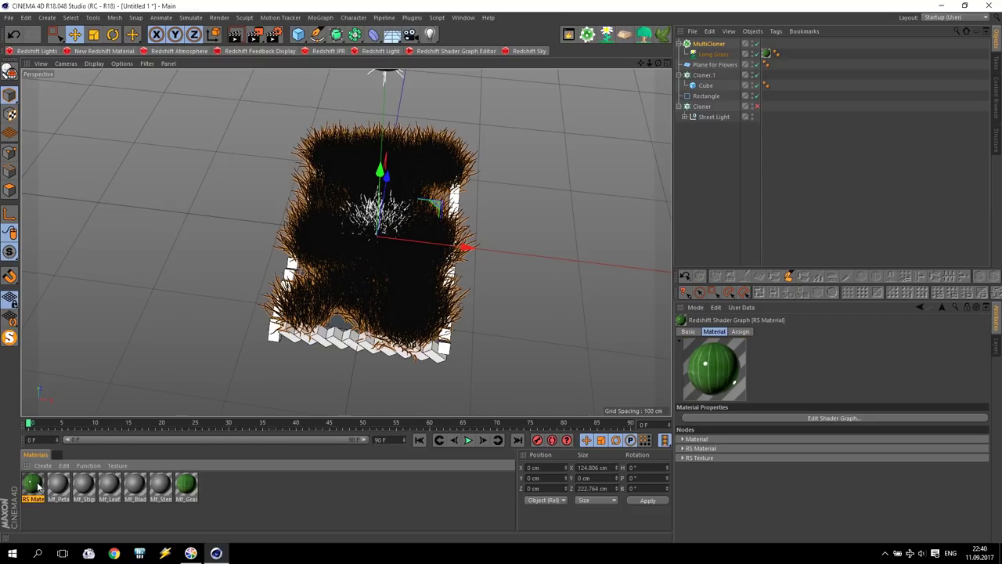
drag(36, 487, 186, 485)
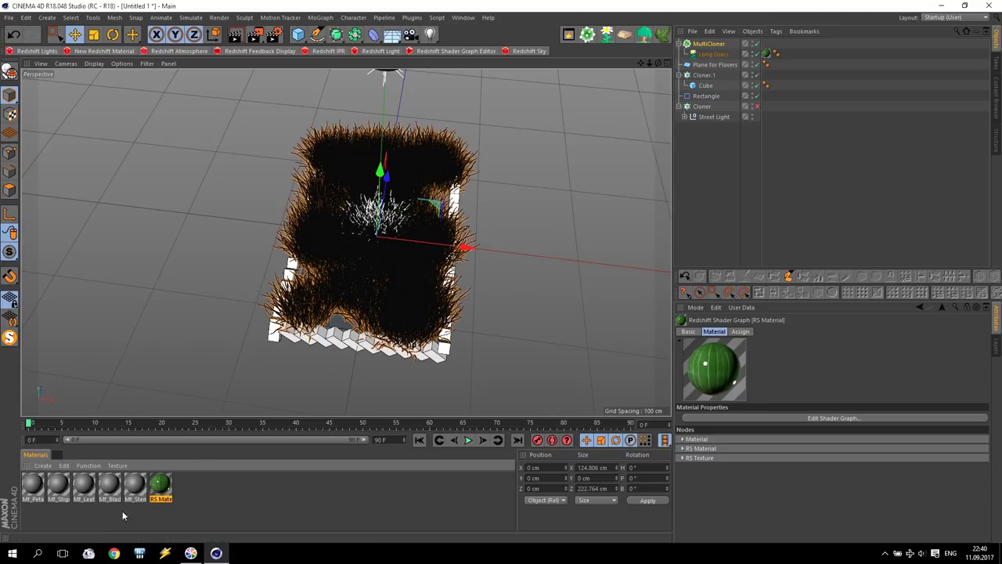
click(90, 465)
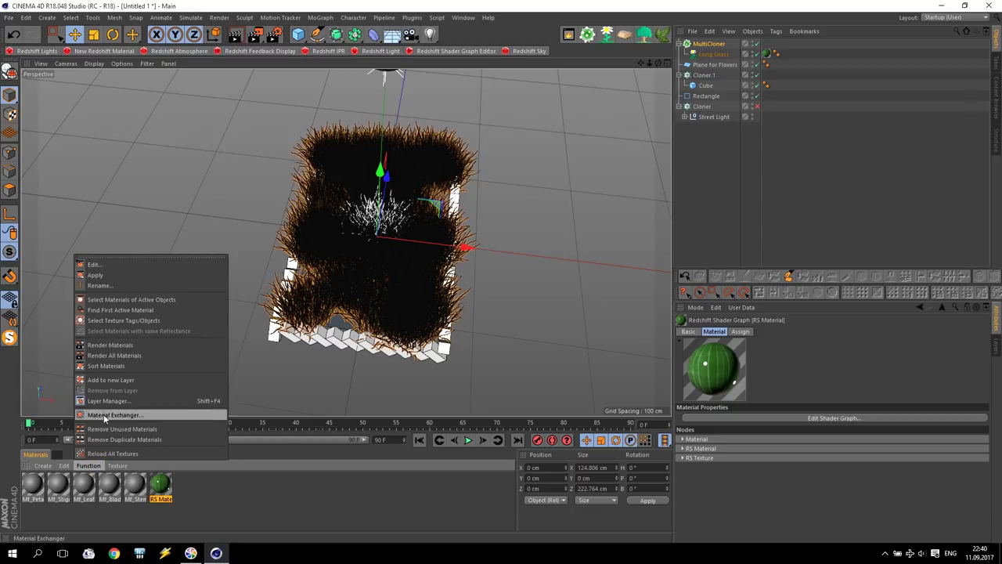
click(140, 431)
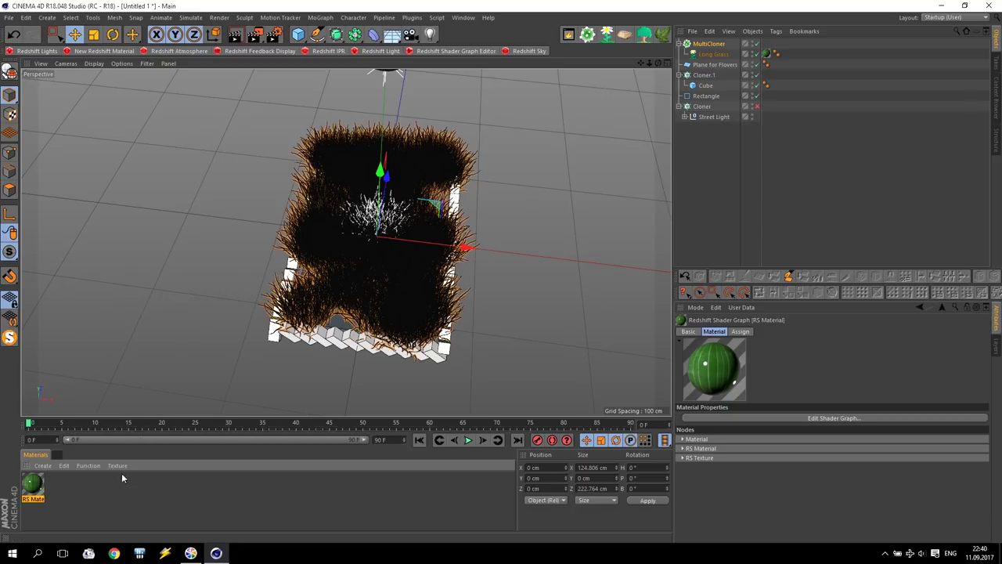
click(122, 472)
Examine the grass-filled flower bed and the street light from a lower viewing angle.
scroll(432, 317, down, 4)
scroll(432, 314, down, 2)
scroll(429, 313, up, 3)
alt+drag(427, 309, 483, 174)
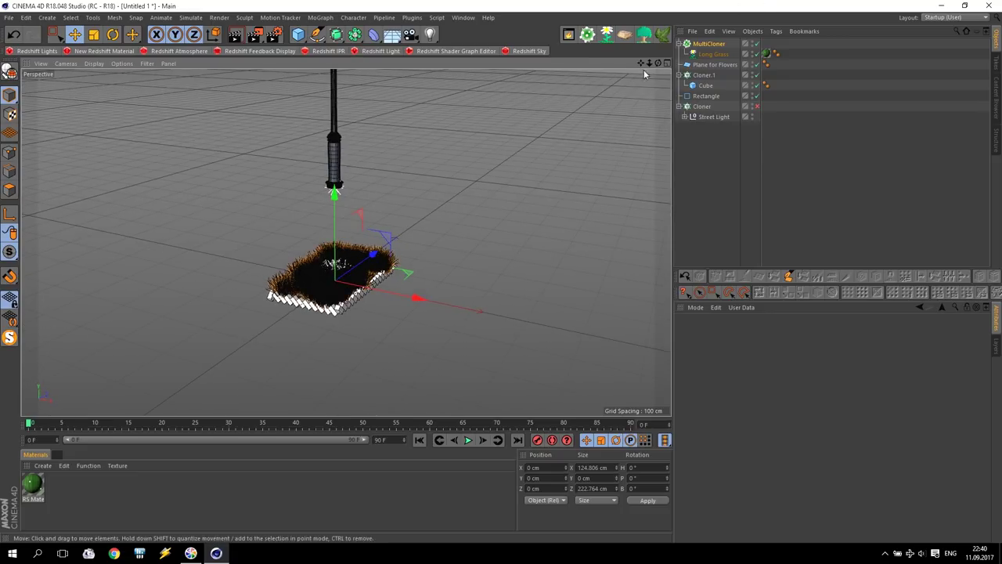
drag(640, 64, 610, 88)
scroll(383, 349, down, 1)
scroll(383, 349, down, 2)
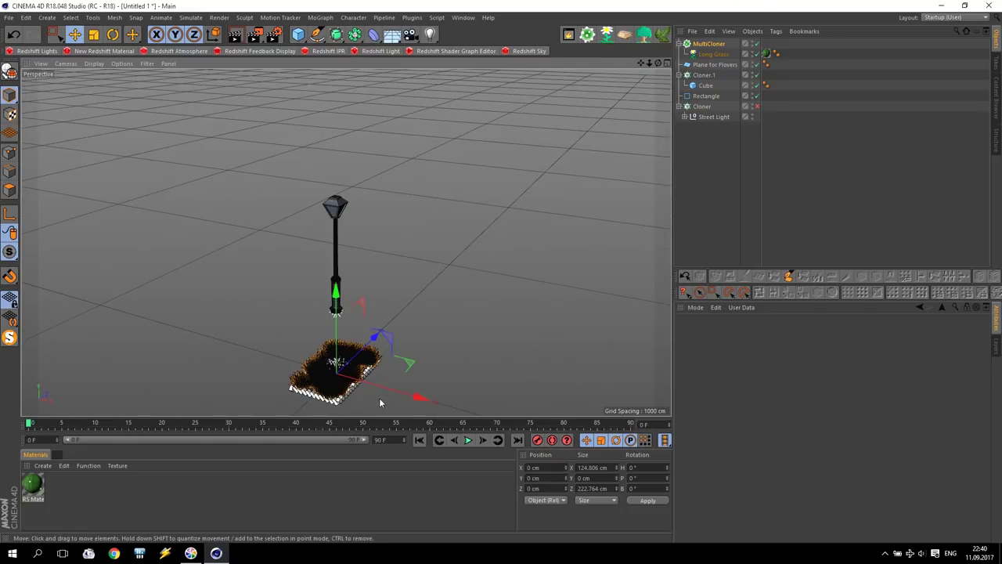
scroll(379, 396, up, 4)
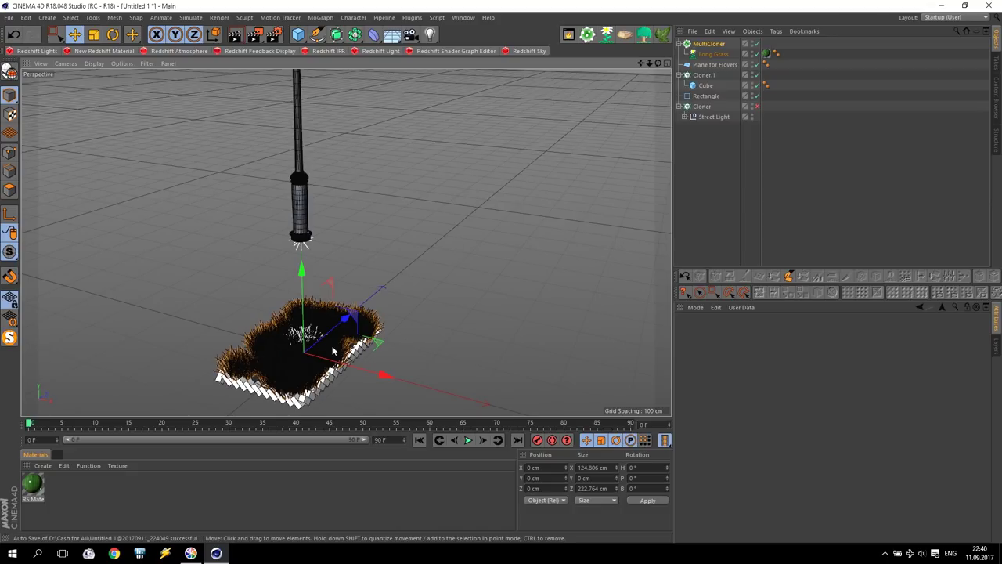
scroll(274, 386, up, 1)
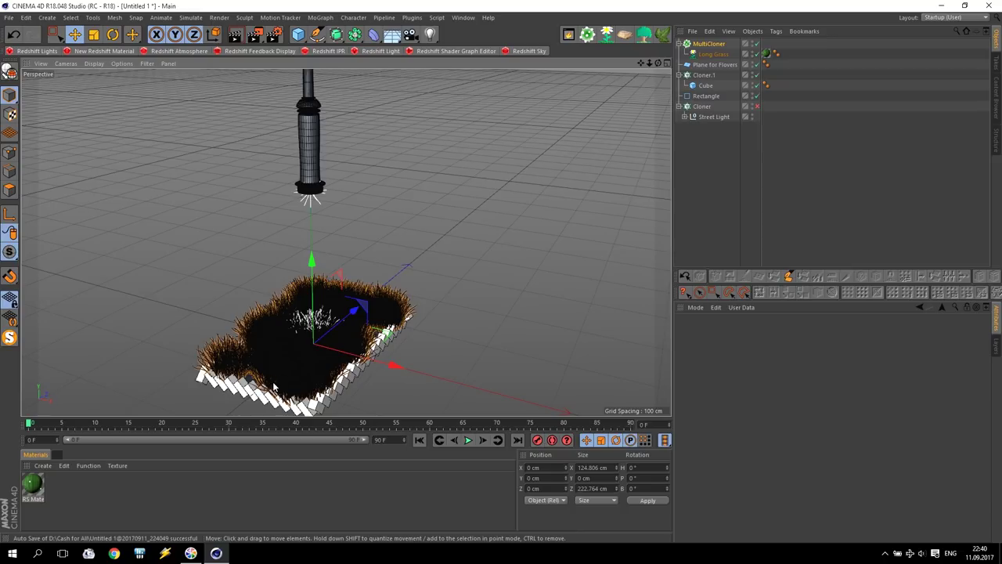
Add a MultiFlora object and try the Coquelicot preset from its plant library.
click(606, 37)
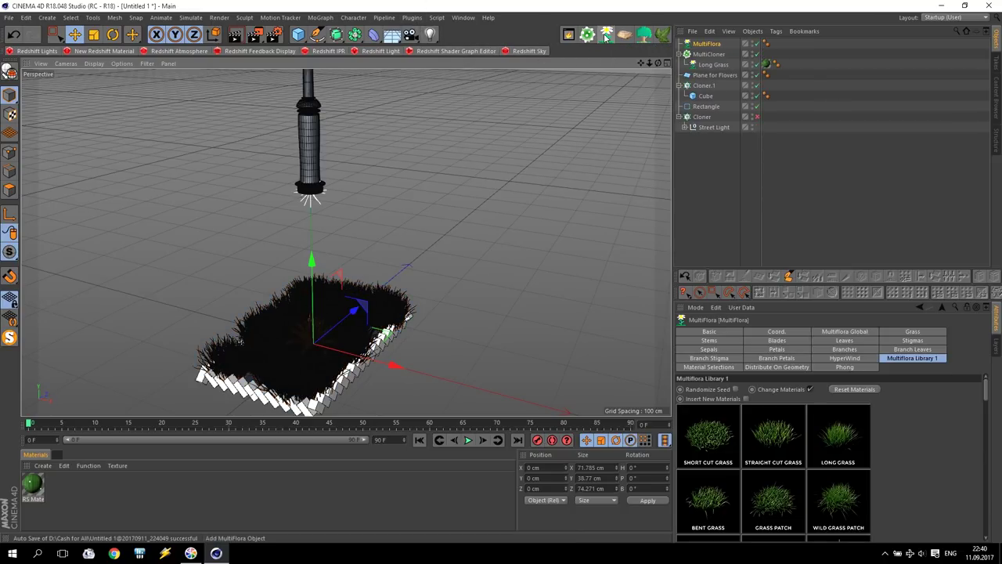
click(988, 408)
drag(988, 409, 988, 523)
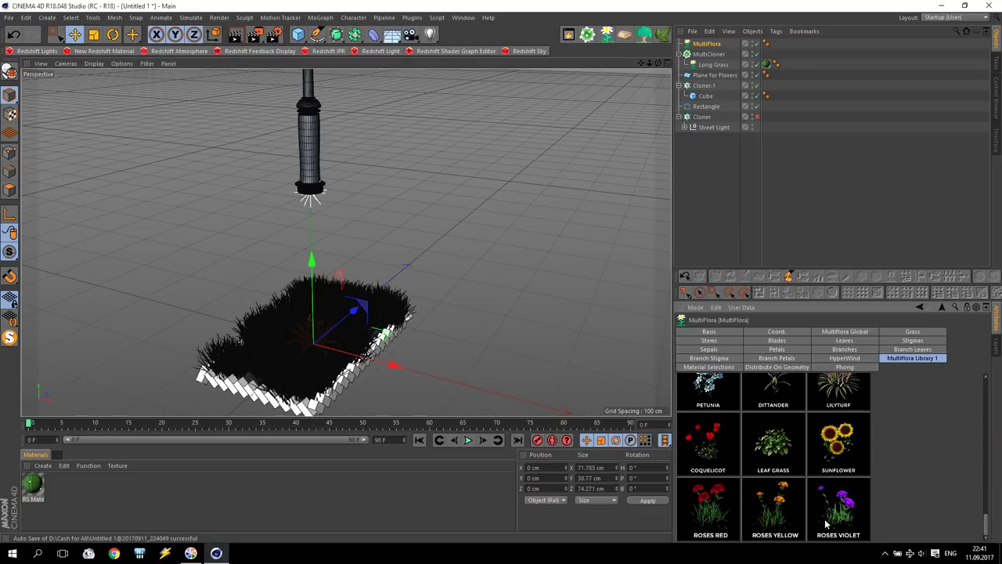
click(699, 446)
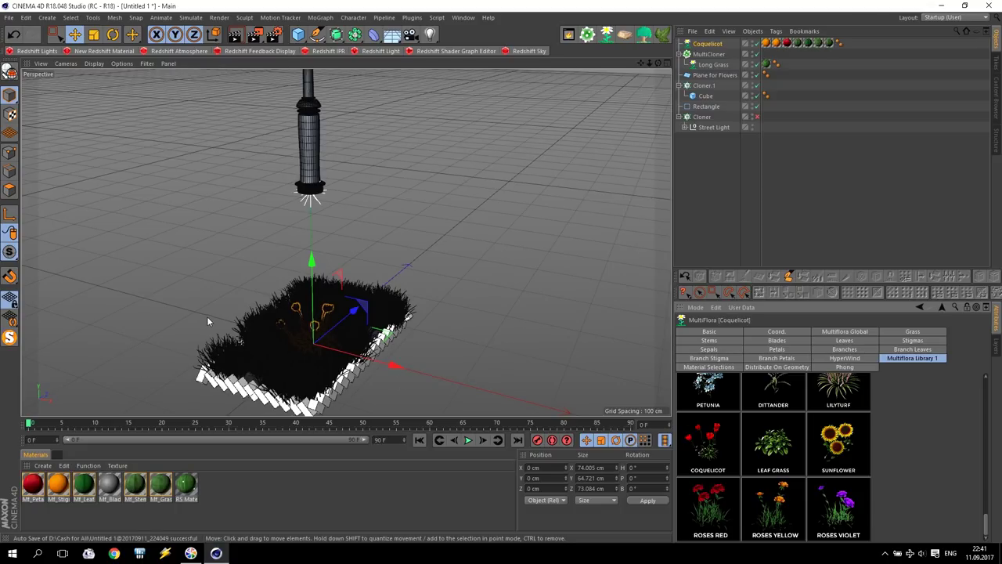
scroll(310, 371, up, 6)
alt+drag(278, 295, 344, 294)
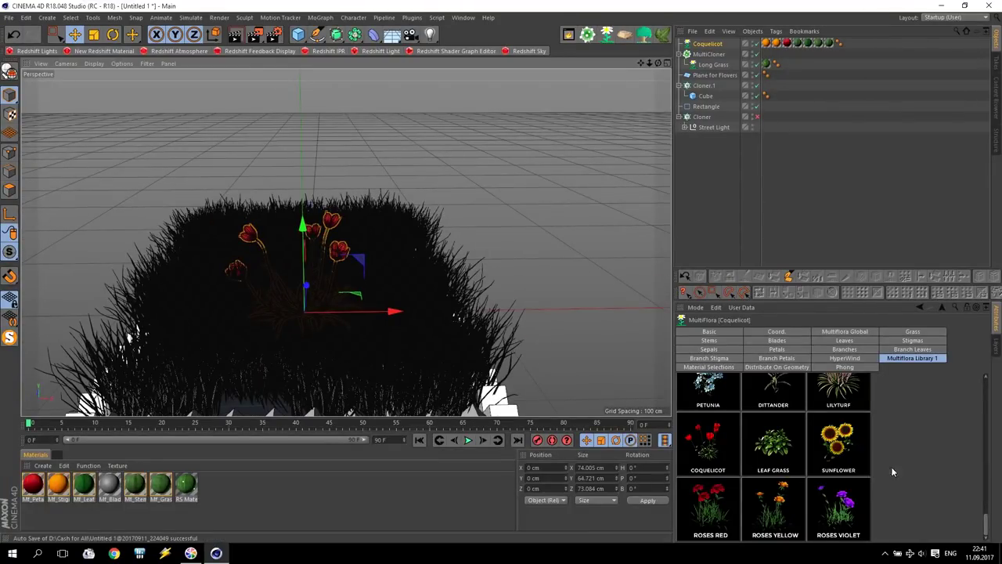
Try the Roses Yellow, Bellflower, Aster and Dandelion Yellow presets on the MultiFlora object.
click(773, 510)
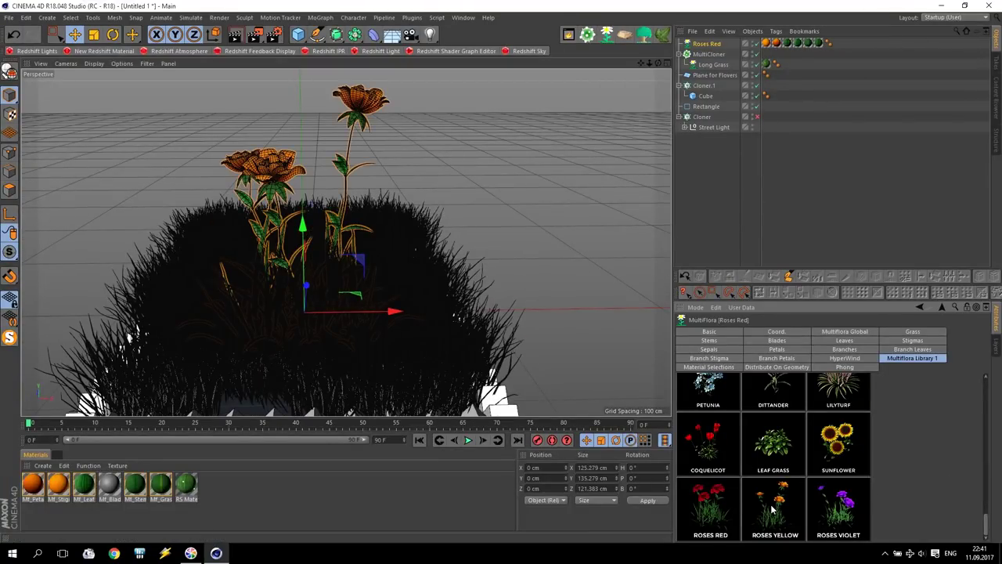
mouse_move(988, 530)
mouse_down()
mouse_move(988, 488)
mouse_move(988, 521)
mouse_up()
scroll(780, 515, up, 3)
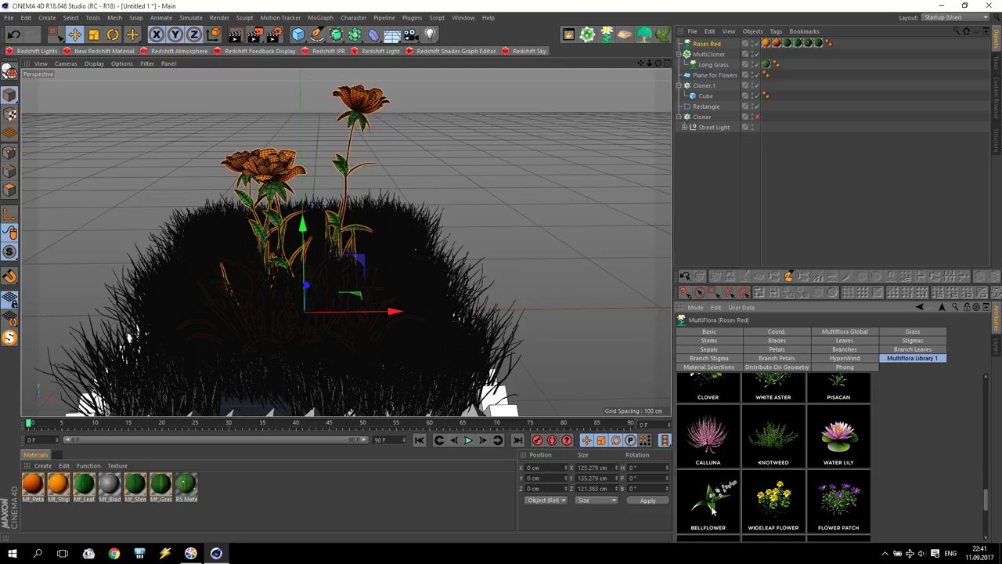
click(712, 509)
scroll(858, 497, up, 2)
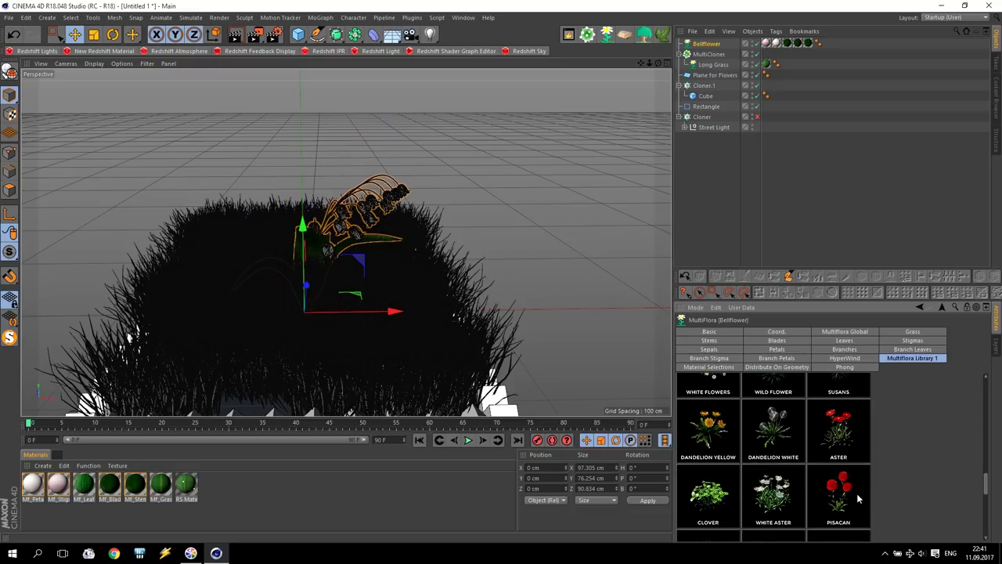
click(832, 430)
click(714, 433)
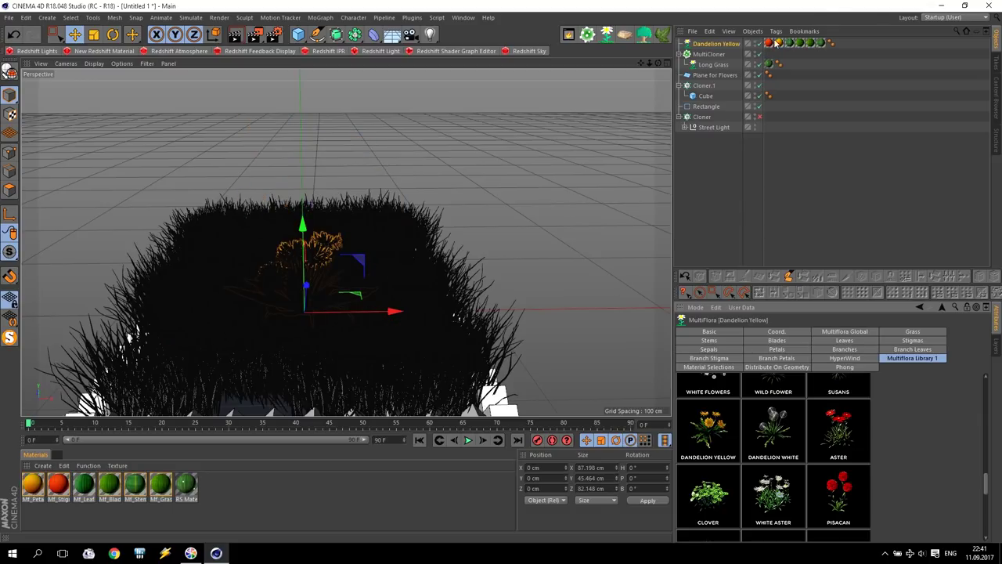
Delete the Dandelion Yellow object and remove its unused materials.
click(714, 44)
key(Delete)
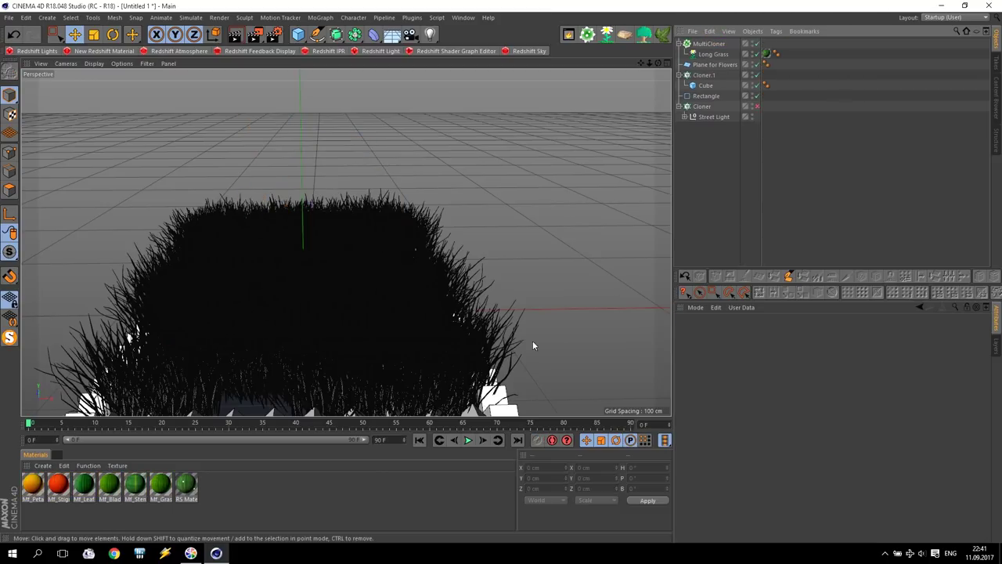
click(93, 465)
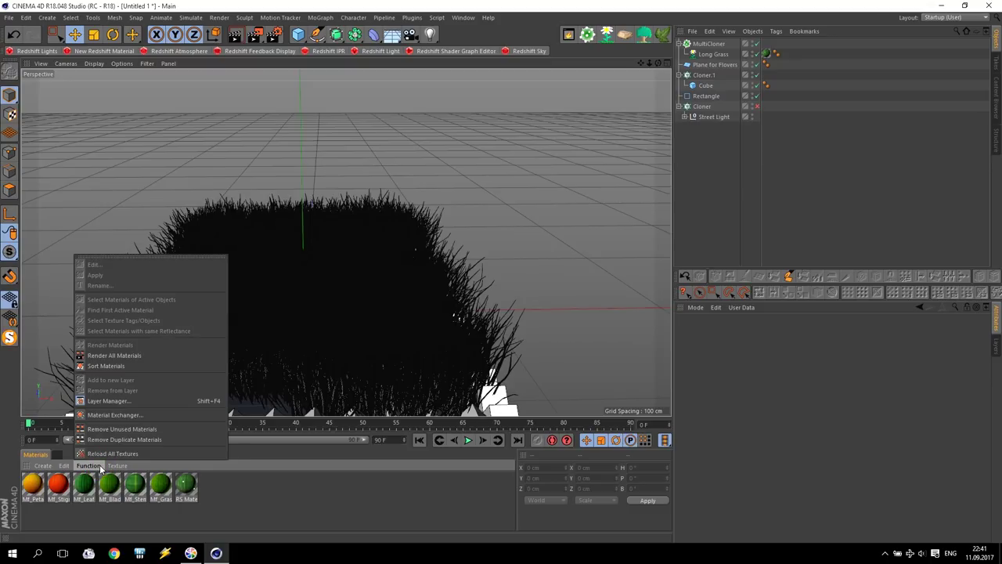
click(155, 440)
scroll(496, 197, down, 6)
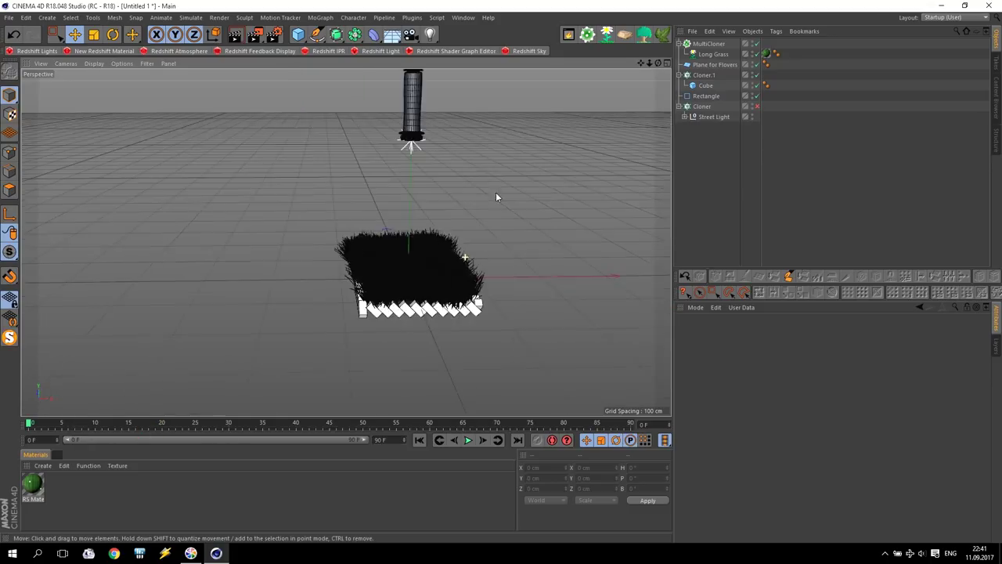
Group the MultiCloner, Plane for Flovers, Cloner.1 and Rectangle objects under one null.
alt+drag(580, 132, 557, 176)
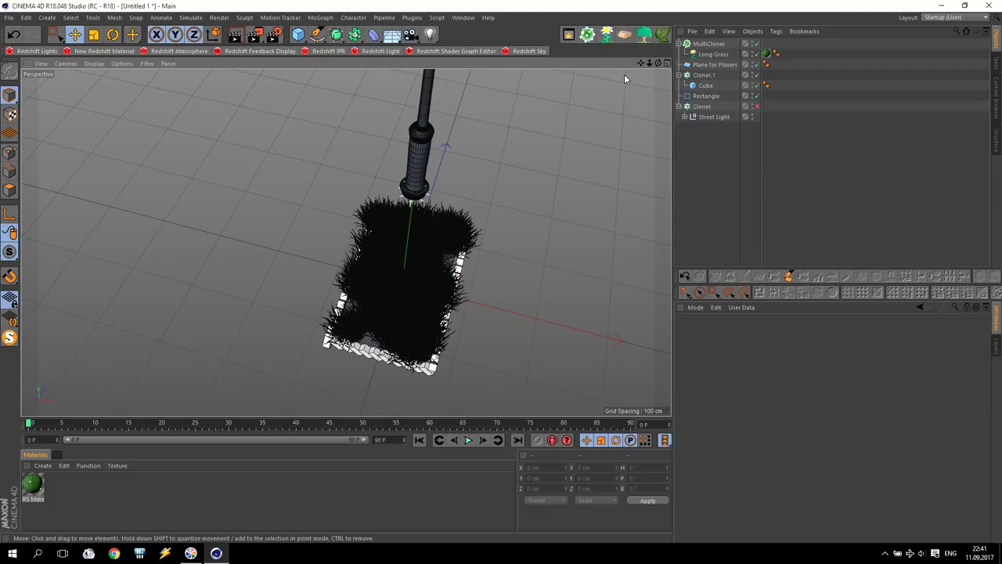
click(707, 64)
click(678, 43)
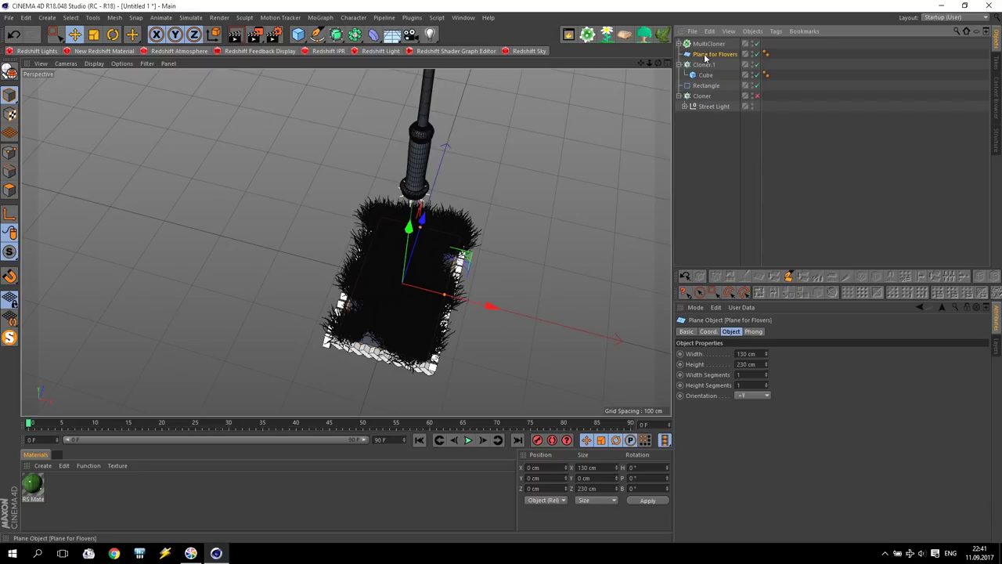
ctrl+click(709, 45)
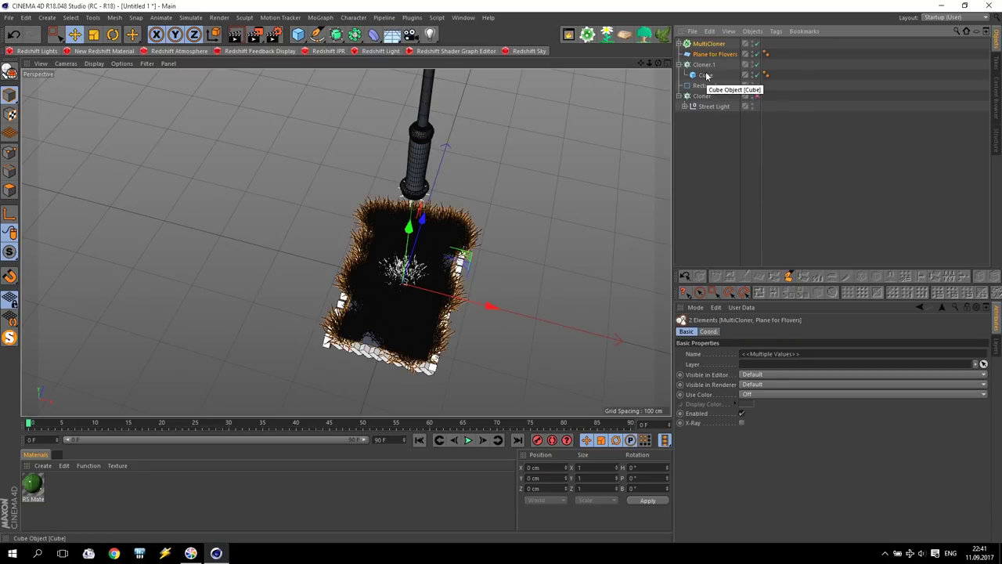
click(679, 64)
click(703, 67)
ctrl+click(707, 76)
ctrl+click(707, 64)
shift+click(708, 45)
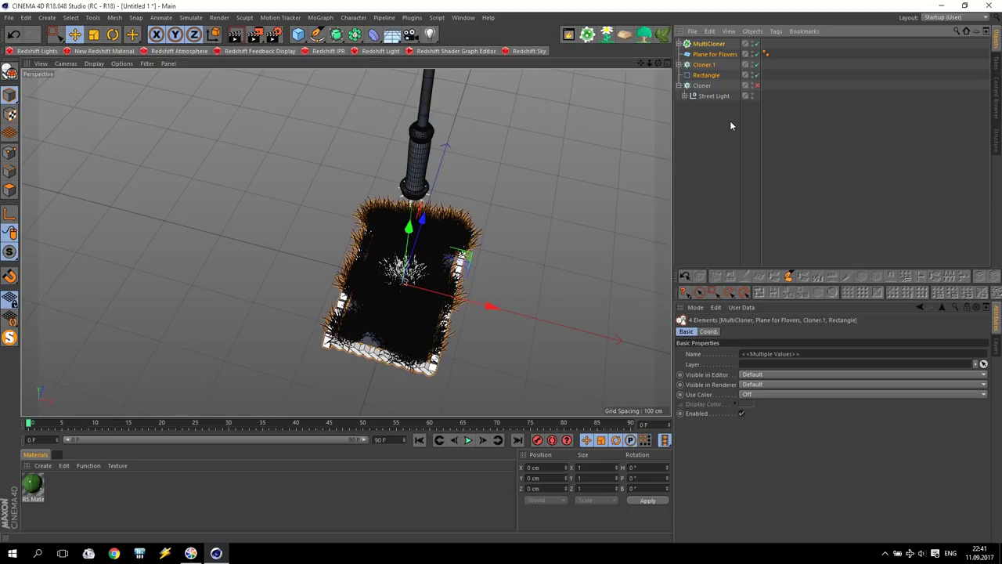
key(alt+g)
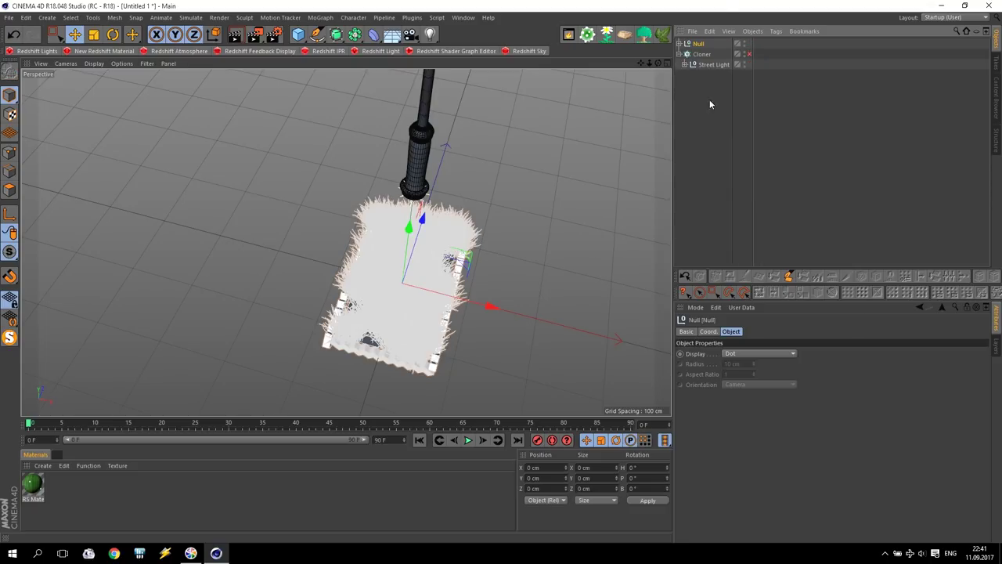
Rename the new null as Flovers.
double_click(704, 45)
text(Flo)
text(vers)
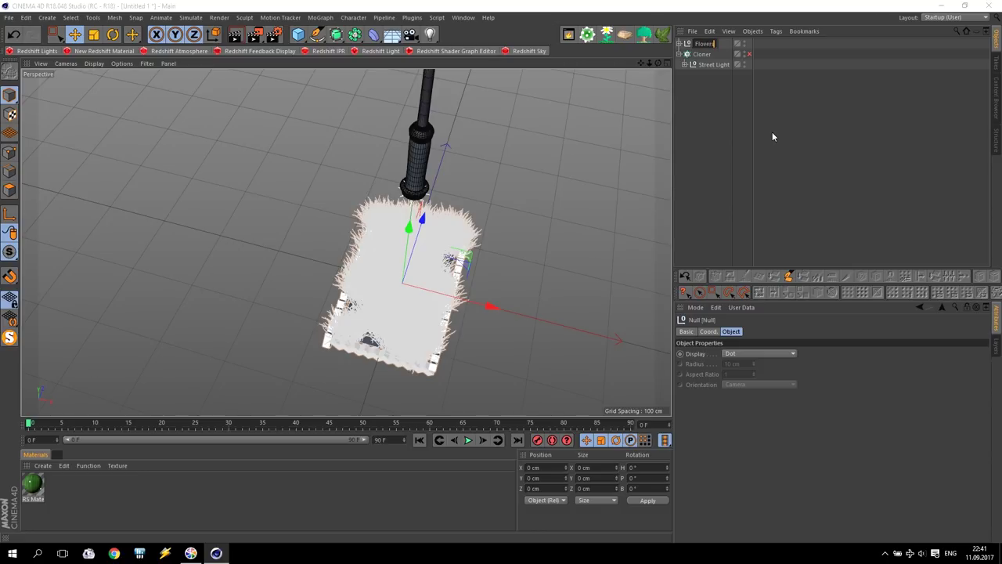
click(715, 130)
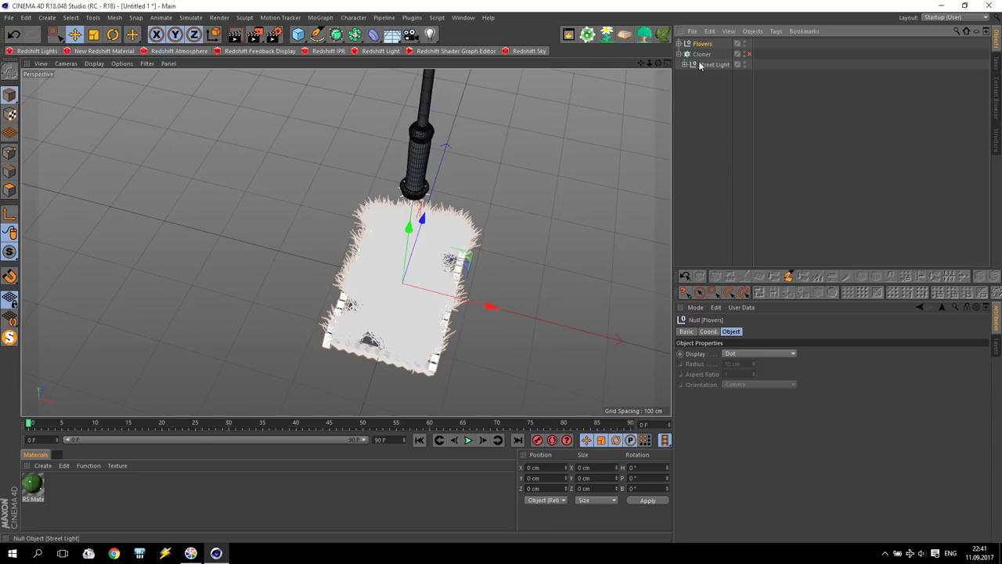
Add a MoGraph Cloner and make the Flovers group its child.
click(321, 18)
alt+click(344, 131)
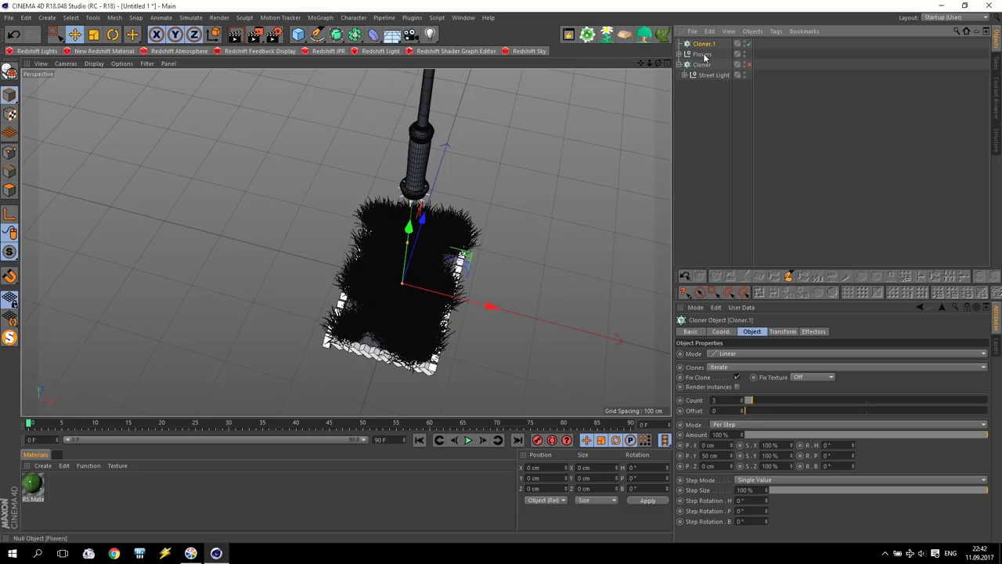
mouse_move(615, 204)
alt+mouse_down()
mouse_move(515, 312)
mouse_move(345, 242)
alt+mouse_up()
click(470, 263)
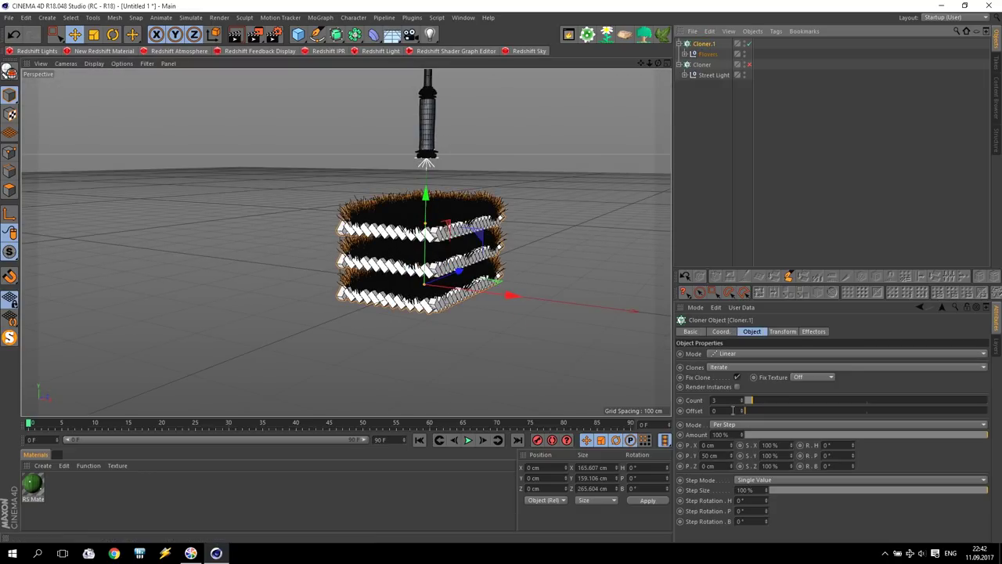
Set the flower bed cloner's per-step Y offset to 0 cm and undo the trial X offset change.
drag(723, 456, 633, 438)
text(0)
key(Return)
drag(732, 446, 723, 449)
key(ctrl+z)
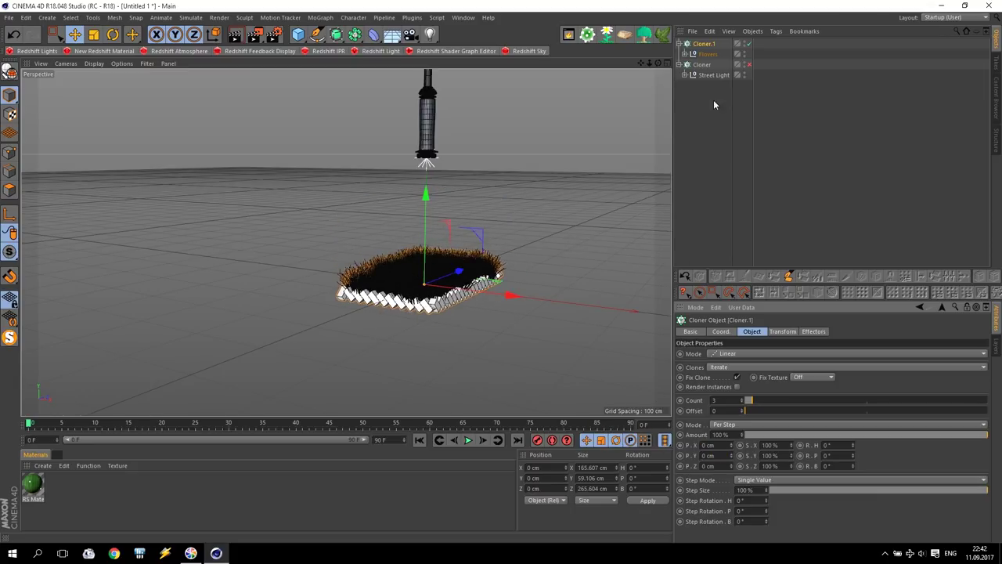
Enable the street light cloner and set the flower bed cloner's per-step X offset to 0 cm.
click(748, 65)
scroll(399, 278, down, 5)
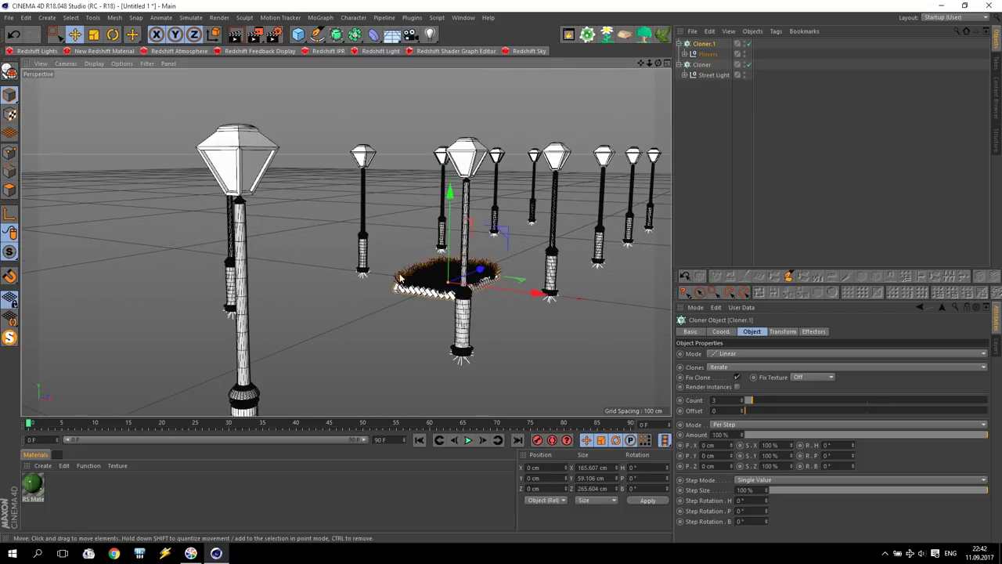
alt+drag(363, 271, 409, 299)
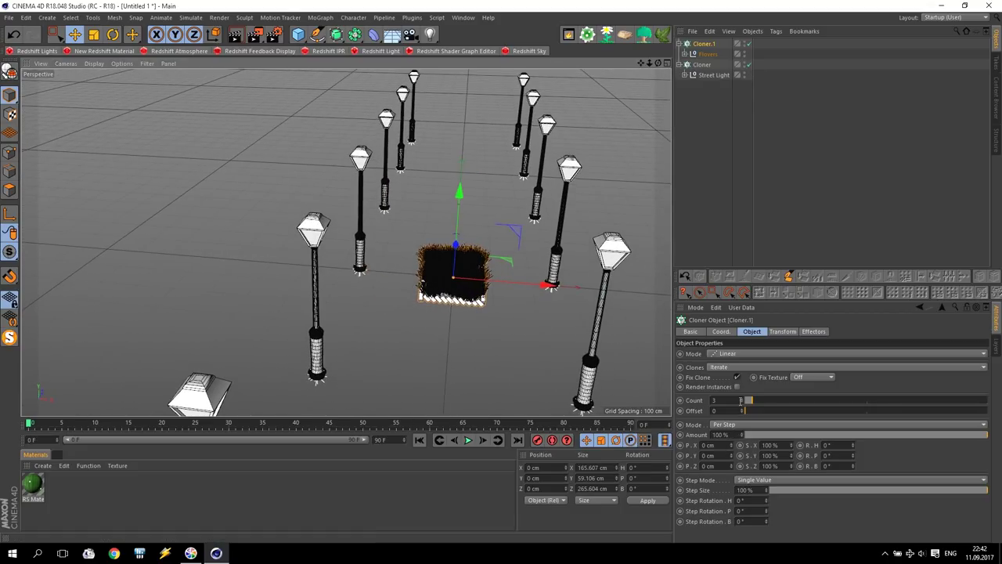
drag(731, 445, 633, 441)
text(0)
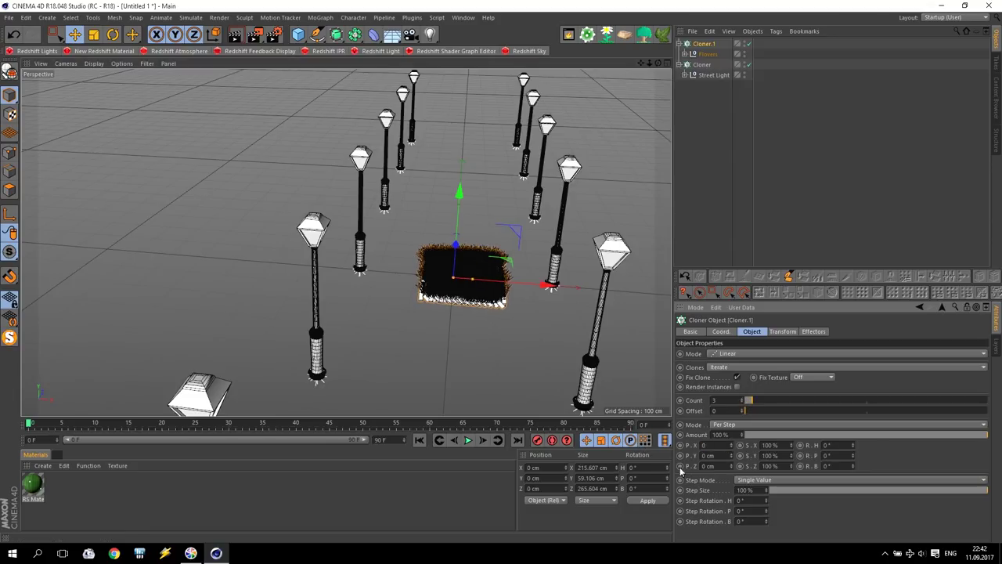
key(Return)
Try a per-step Z offset of 500 cm on the flower bed cloner.
mouse_move(731, 467)
mouse_down()
mouse_move(731, 79)
mouse_move(732, 468)
mouse_up()
double_click(717, 465)
text(500)
key(Return)
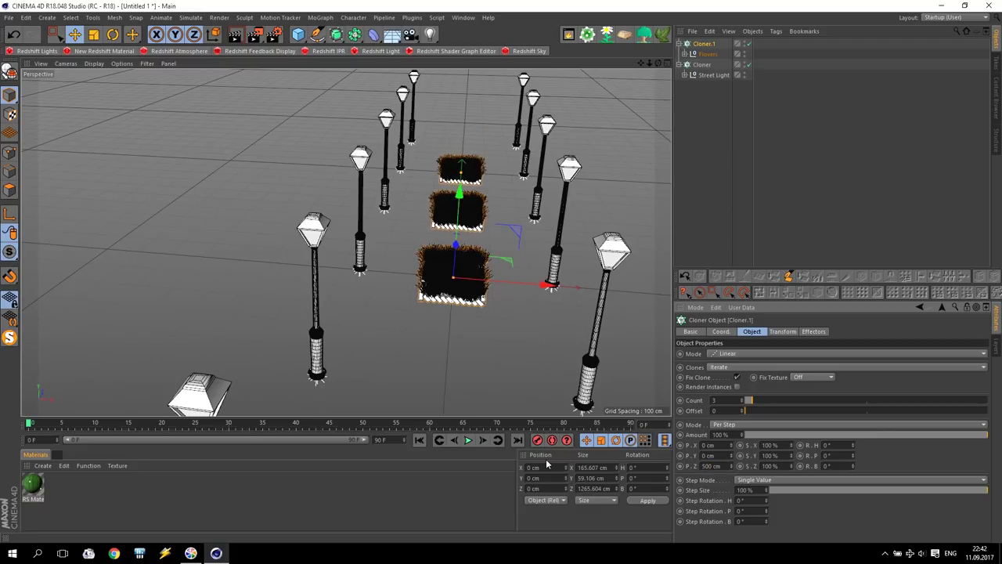
Set the flower bed cloner's per-step Z offset to 1000 cm.
double_click(715, 466)
text(1000)
key(Return)
scroll(481, 321, down, 3)
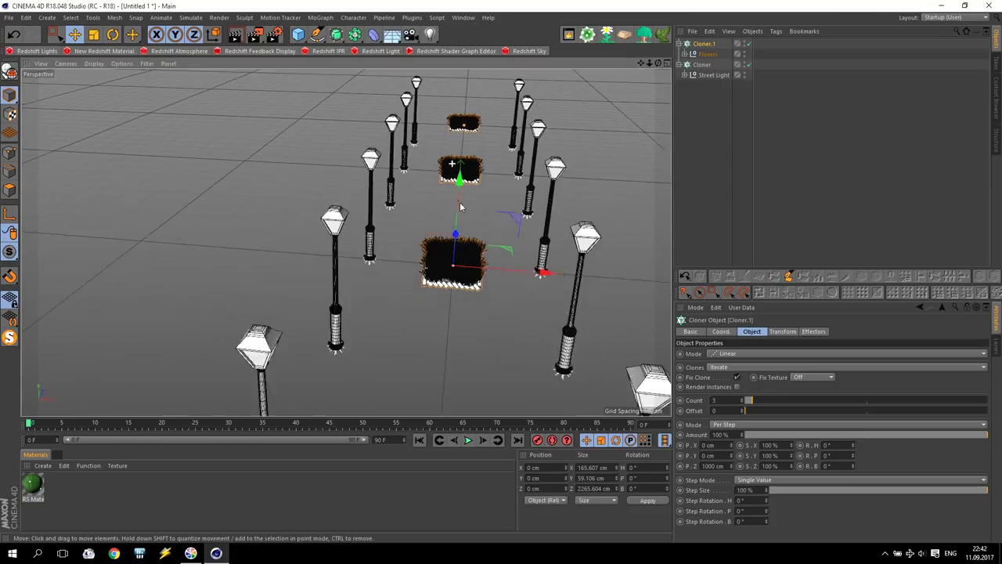
Align the flower beds with the street light rows in the top view, using a clone count of 4 and Z position -1500 cm.
middle_click(481, 325)
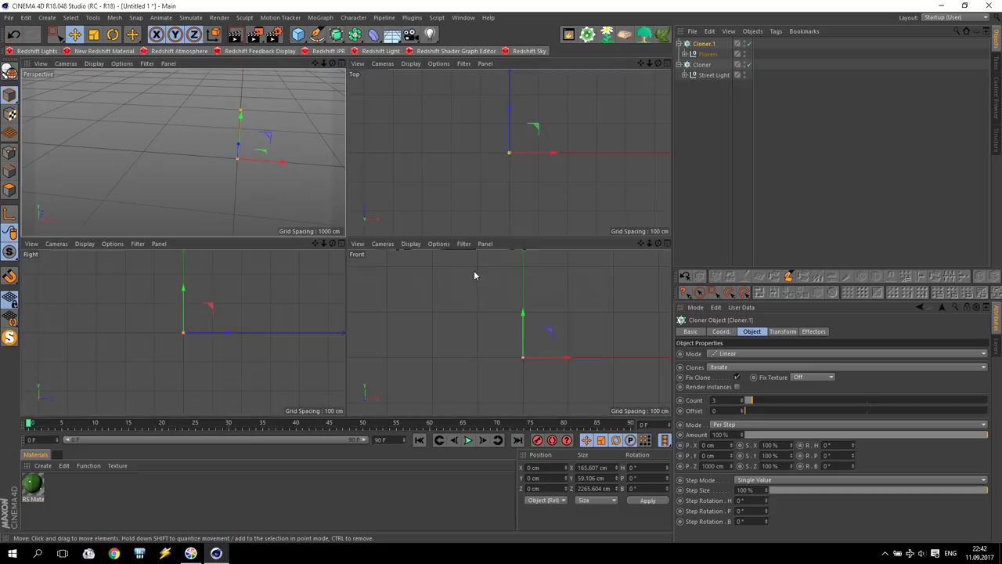
middle_click(462, 191)
middle_click(462, 190)
middle_click(463, 197)
scroll(431, 226, down, 5)
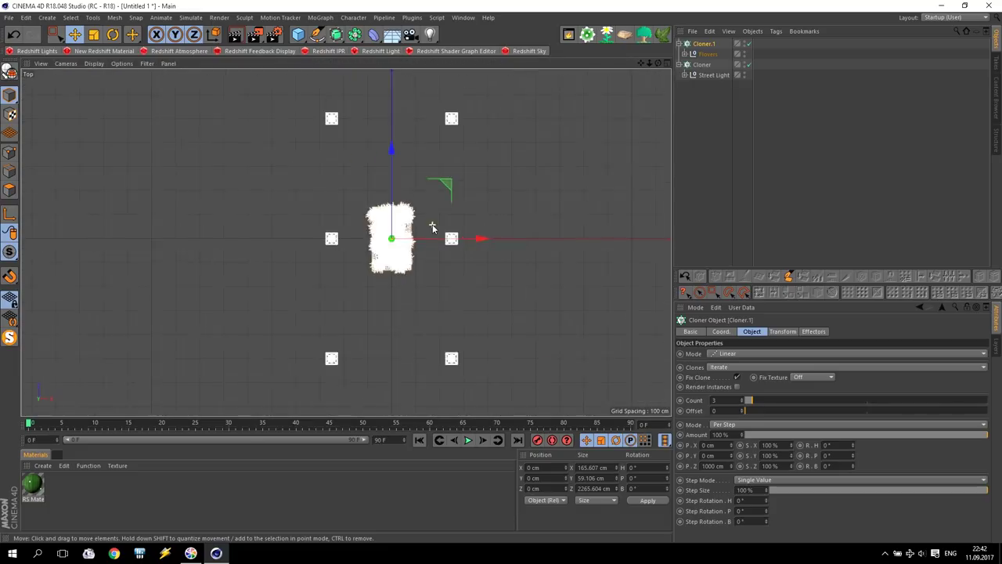
drag(427, 180, 428, 283)
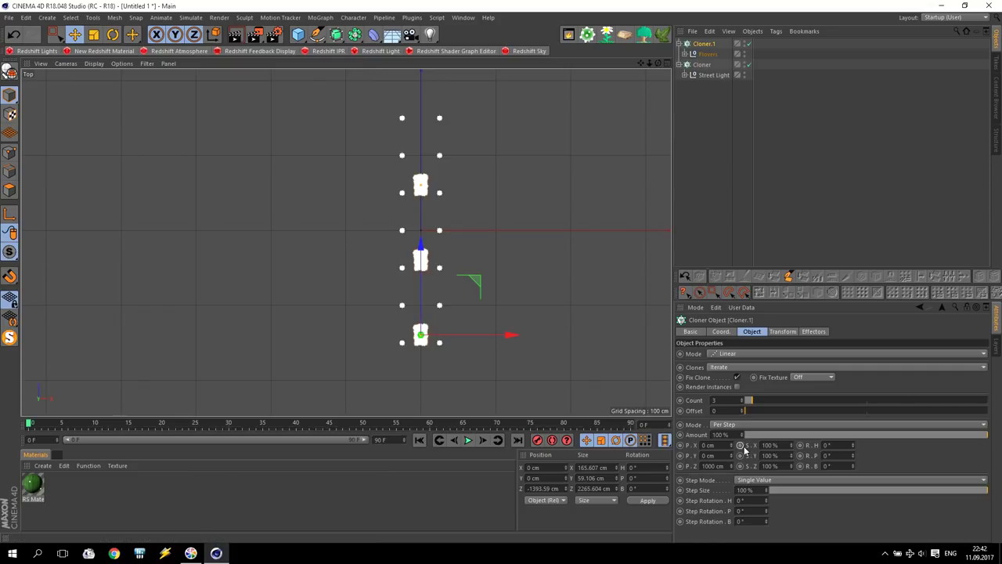
click(743, 401)
drag(421, 277, 424, 286)
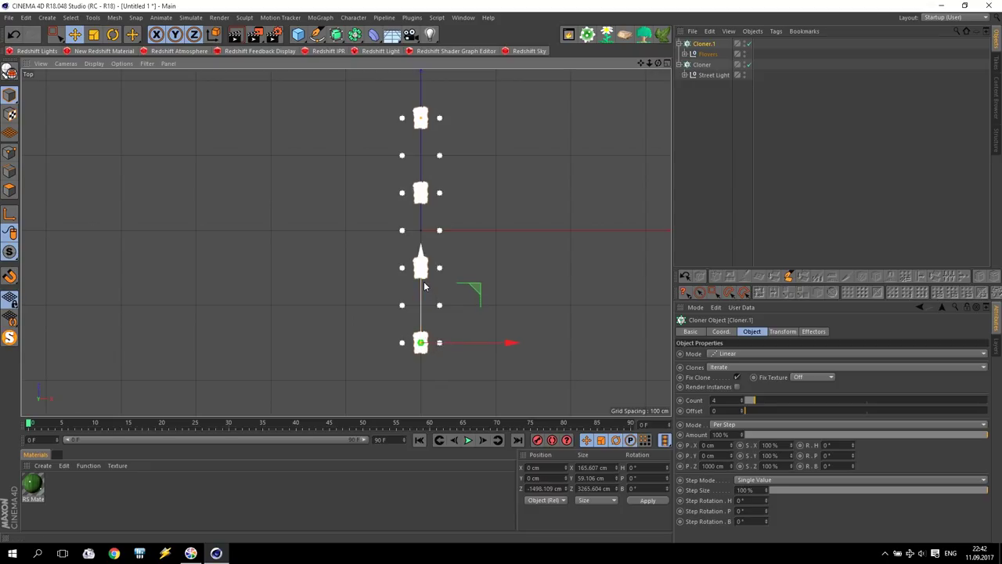
double_click(532, 488)
text(-1500)
key(Return)
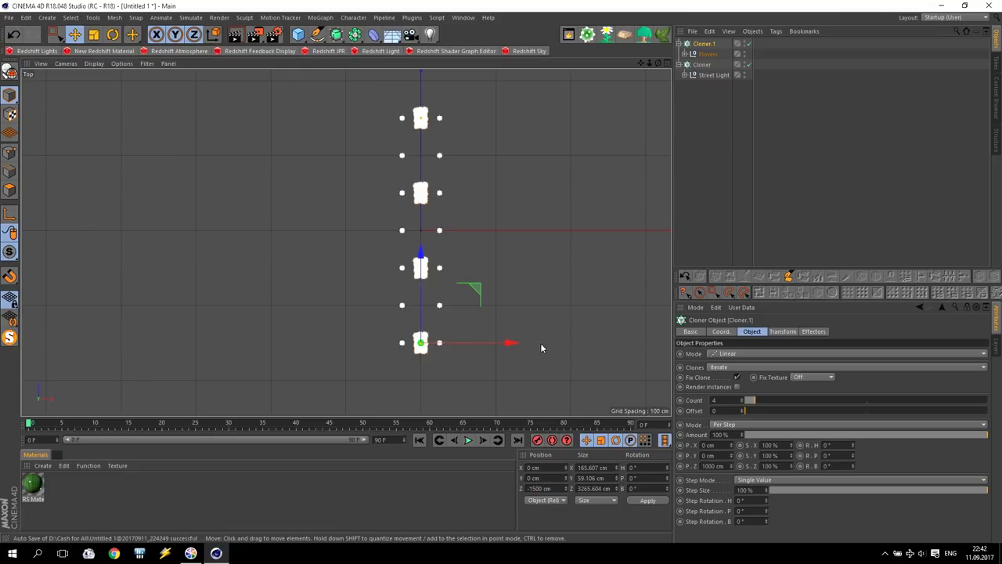
Return to the perspective view of the street lights and add a plane object.
middle_click(540, 343)
middle_click(282, 199)
scroll(443, 318, down, 2)
alt+drag(538, 362, 587, 195)
drag(641, 64, 548, 3)
scroll(308, 252, up, 2)
click(347, 261)
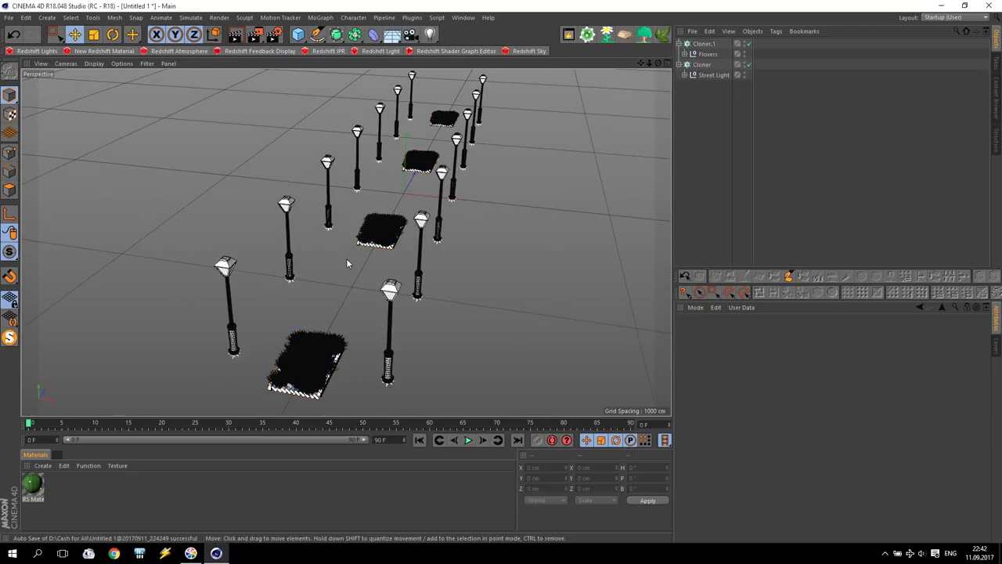
click(299, 36)
click(391, 68)
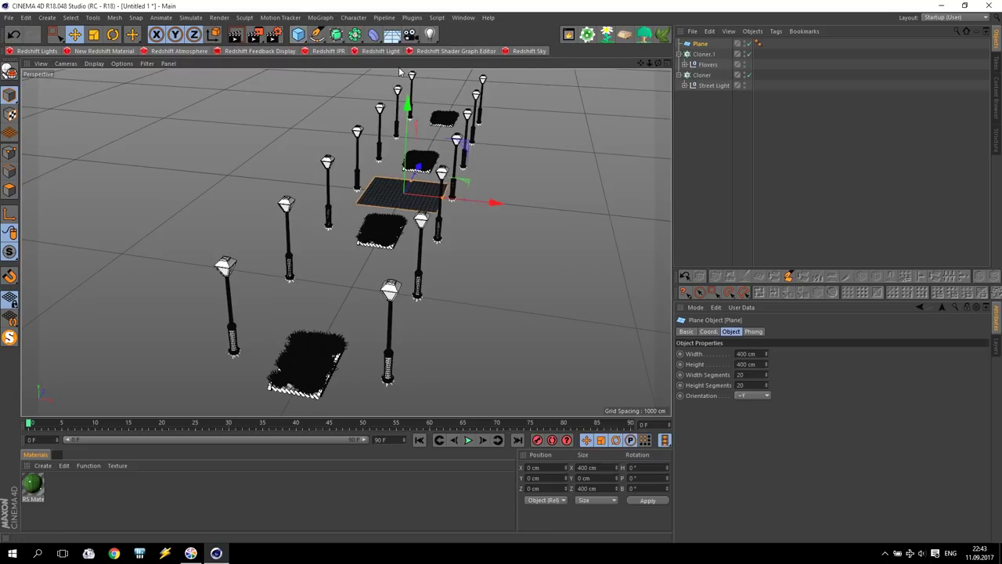
Reduce the plane to one width segment and one height segment.
drag(746, 374, 696, 365)
text(1)
drag(745, 385, 732, 384)
text(1)
key(Return)
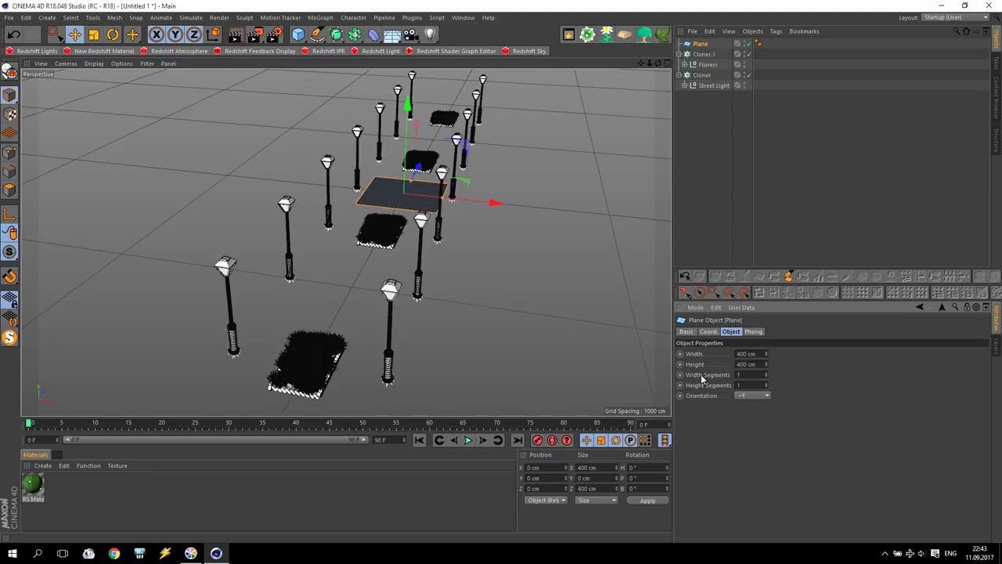
Set the plane's width to 450 cm.
drag(765, 354, 765, 344)
click(759, 354)
text(44)
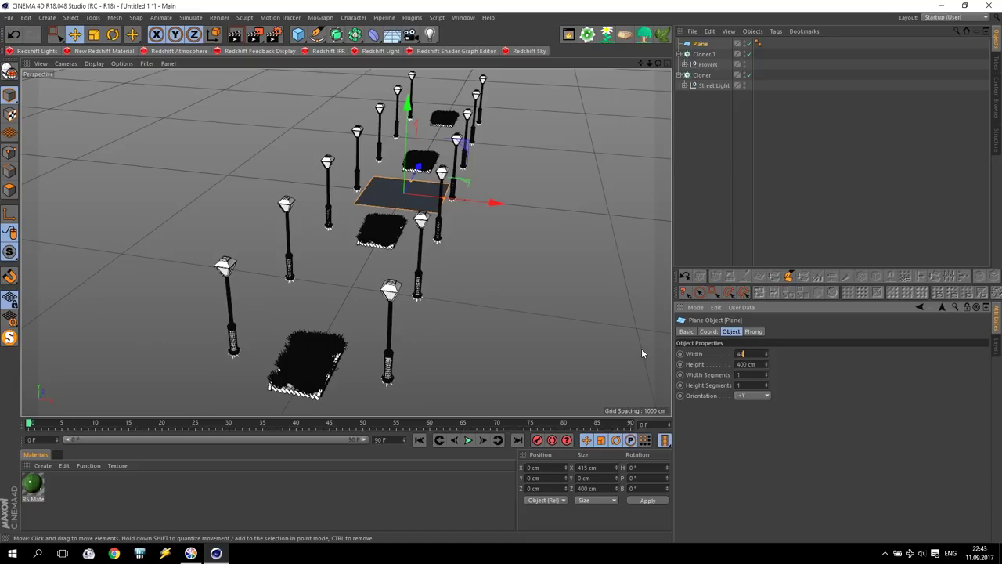
key(BackSpace)
text(50)
key(Return)
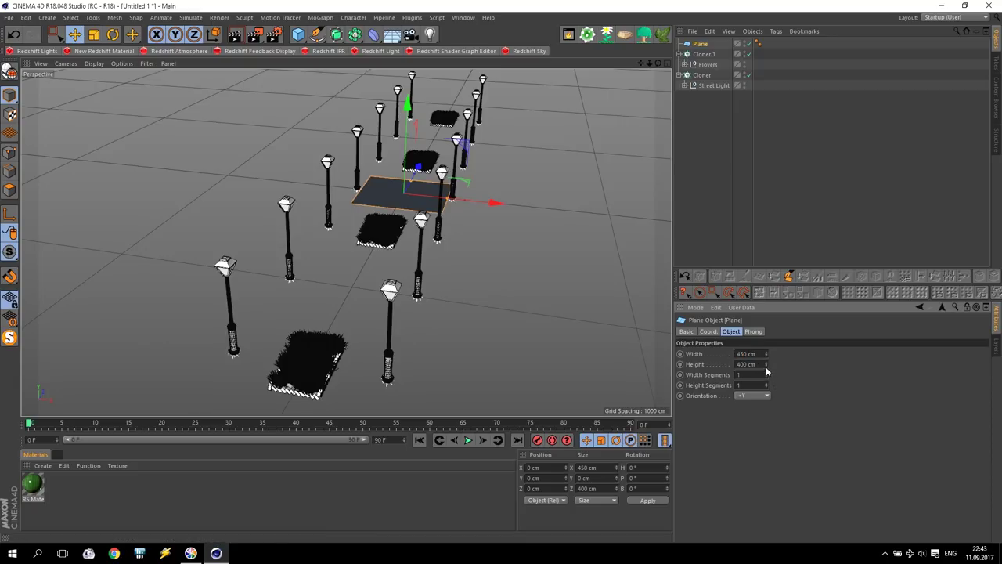
Try plane heights of 2000 cm and 5000 cm along the street light rows.
click(748, 364)
text(2000)
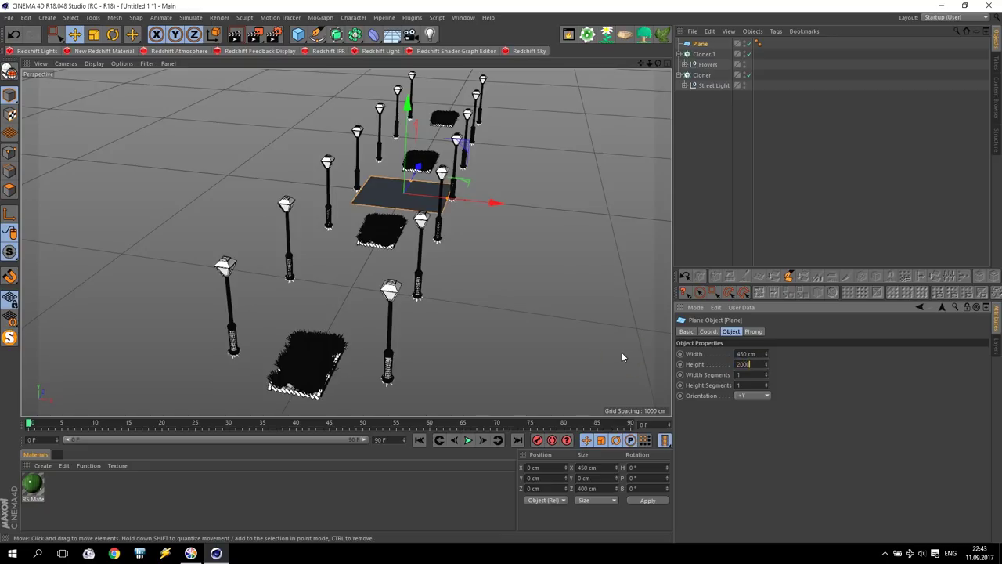
key(Return)
text(50)
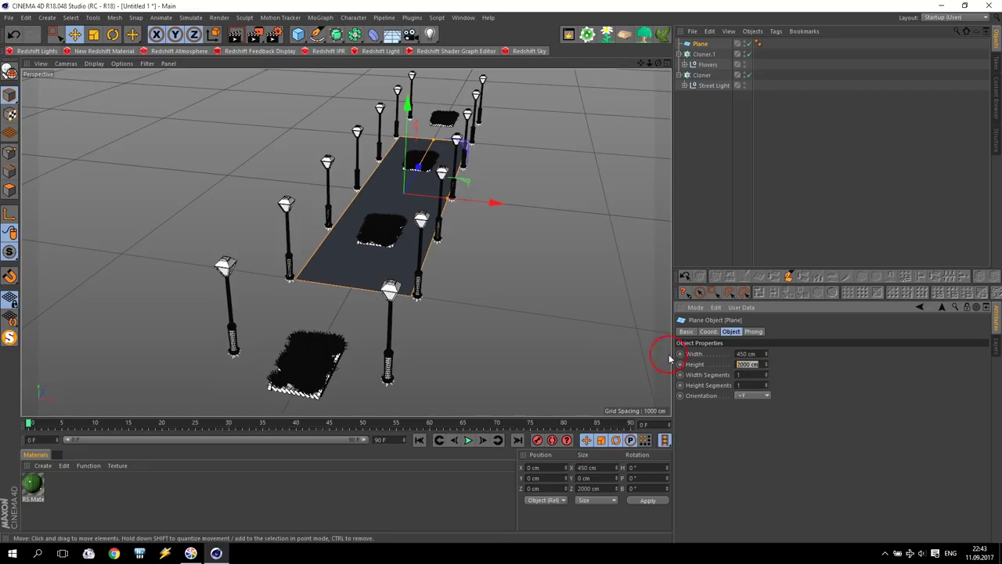
text(00)
key(Return)
scroll(509, 309, down, 2)
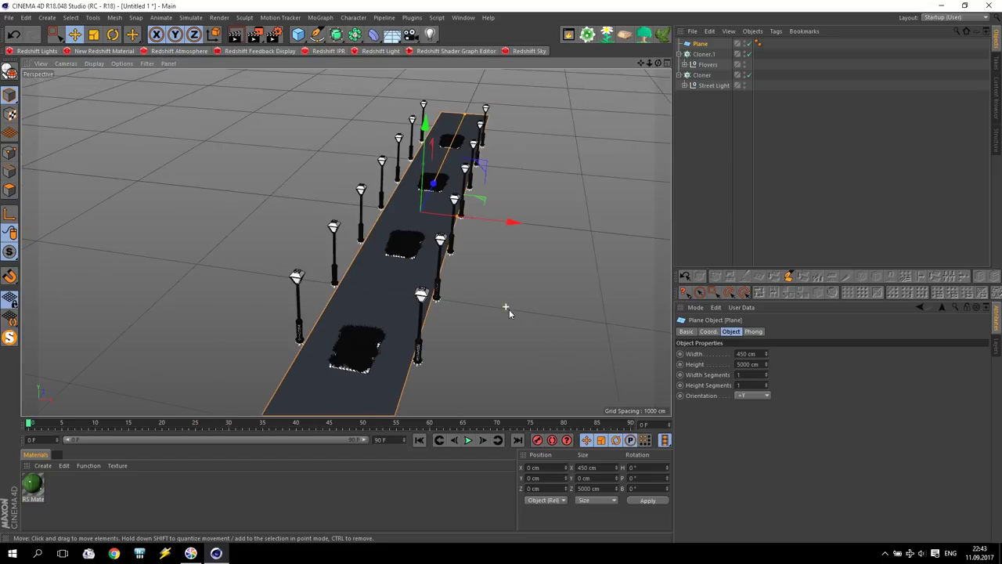
scroll(413, 360, down, 1)
scroll(402, 370, up, 2)
scroll(403, 294, up, 2)
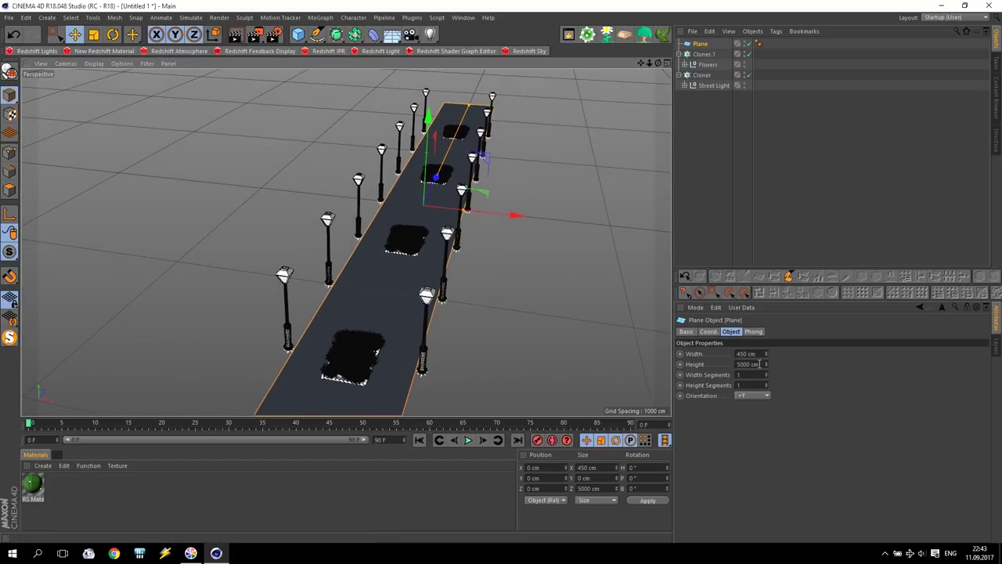
Set the plane's height to 4200 cm and shorten it to about 3628 cm to suit the street light rows.
drag(759, 364, 711, 368)
text(4200)
key(Return)
scroll(519, 277, down, 5)
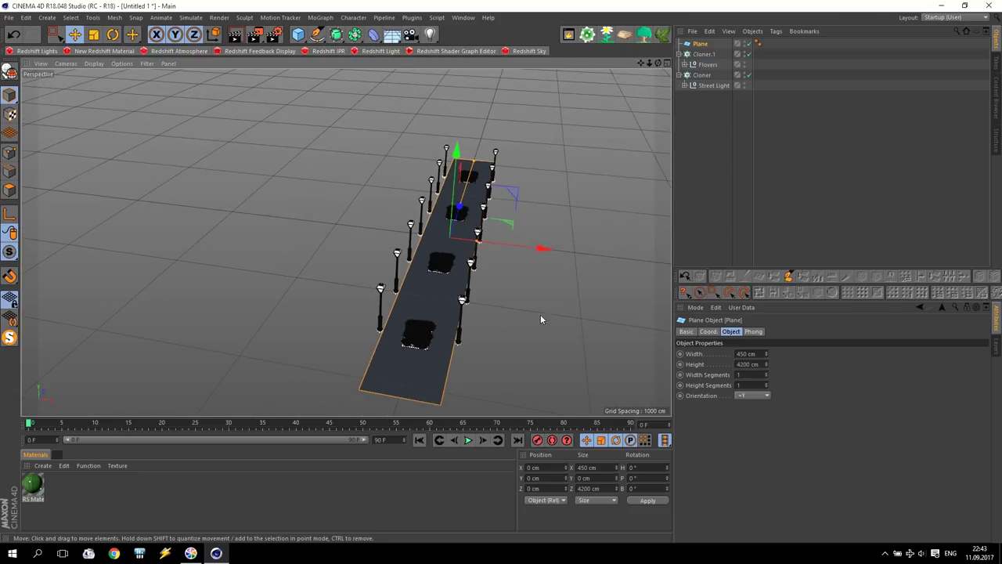
alt+drag(540, 319, 347, 241)
drag(765, 364, 766, 408)
alt+drag(338, 295, 437, 275)
scroll(473, 289, up, 5)
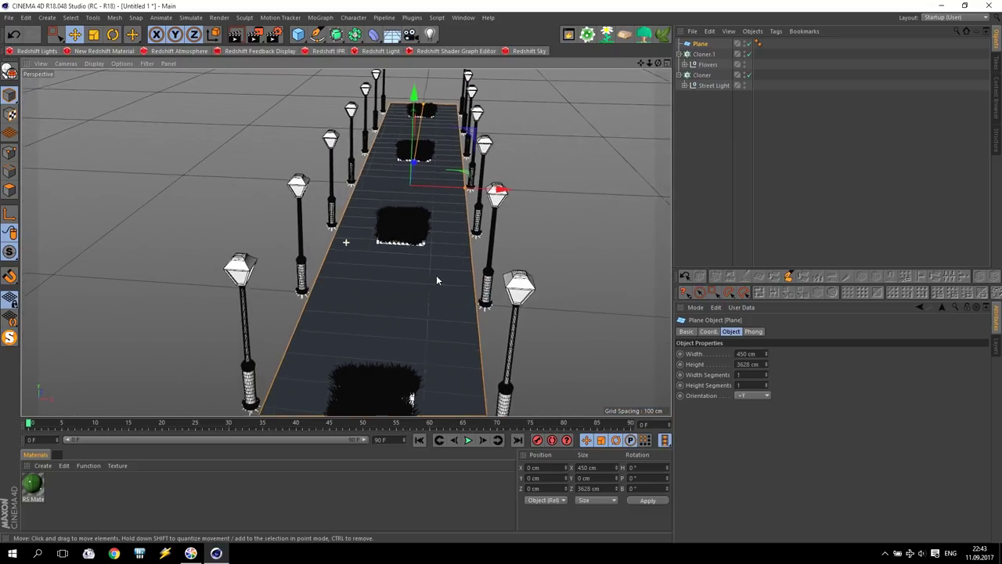
Add a cube and set its X and Y sizes to 10 cm.
alt+right_drag(437, 280, 435, 266)
click(298, 34)
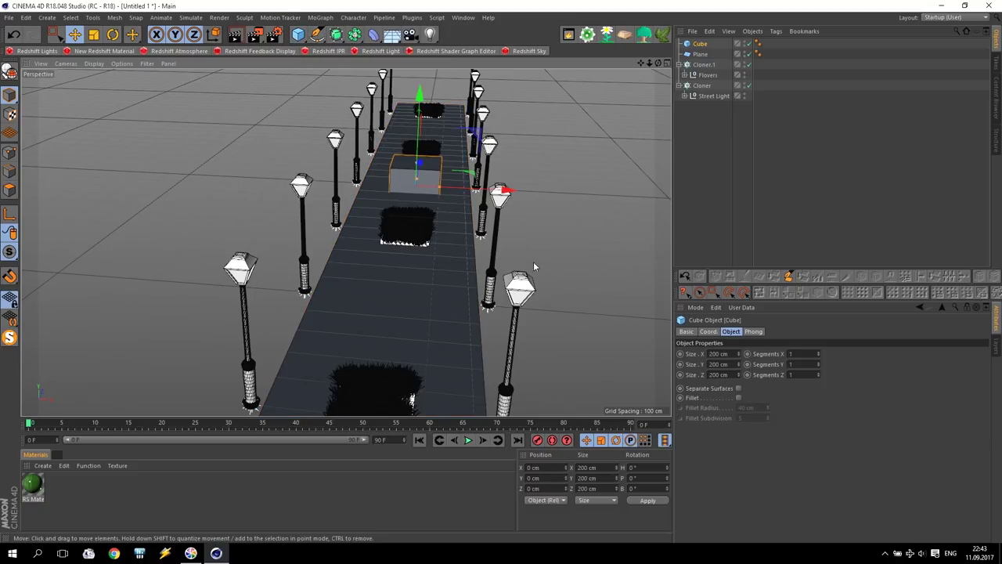
double_click(718, 353)
text(10)
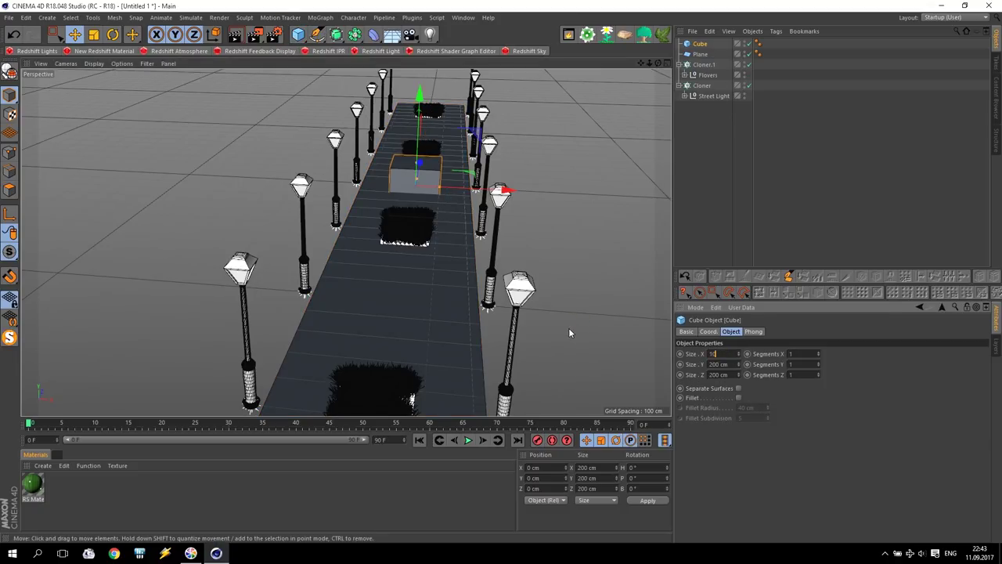
key(Return)
double_click(735, 364)
text(10)
key(Return)
Set the cube's Z size to 4500 cm.
drag(737, 376, 642, 357)
text(450)
key(Return)
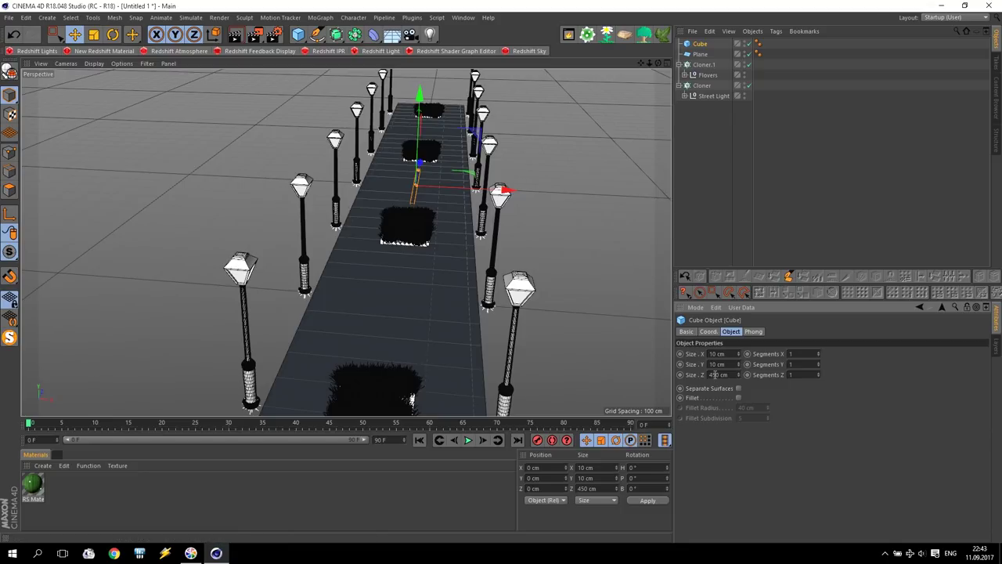
click(717, 375)
text(0)
key(Return)
Move the long cube beside the street light bases in the front view, to about X -222 cm and Y 5 cm.
drag(453, 187, 392, 186)
middle_click(324, 298)
middle_click(434, 376)
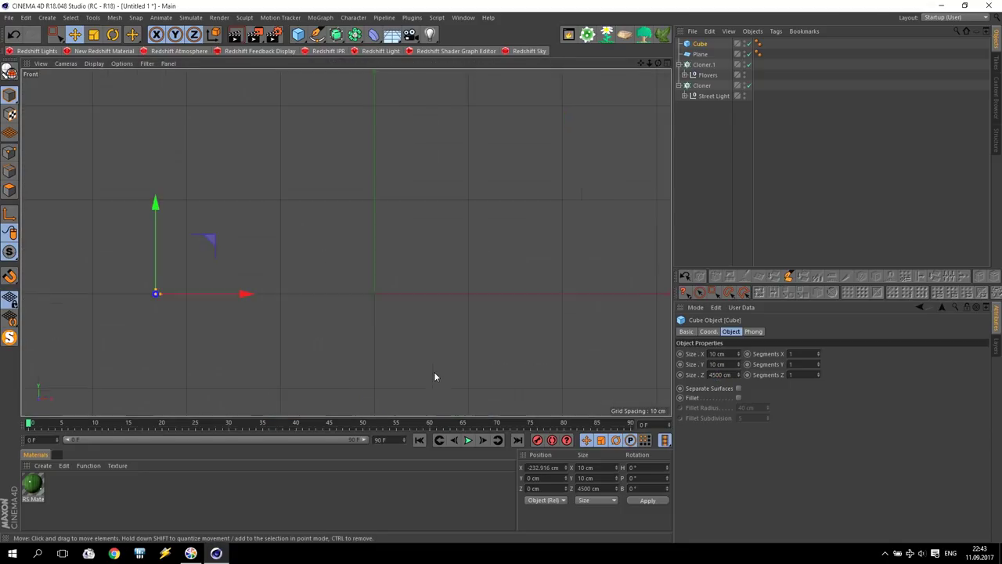
scroll(117, 337, up, 5)
scroll(118, 337, up, 4)
drag(174, 278, 221, 262)
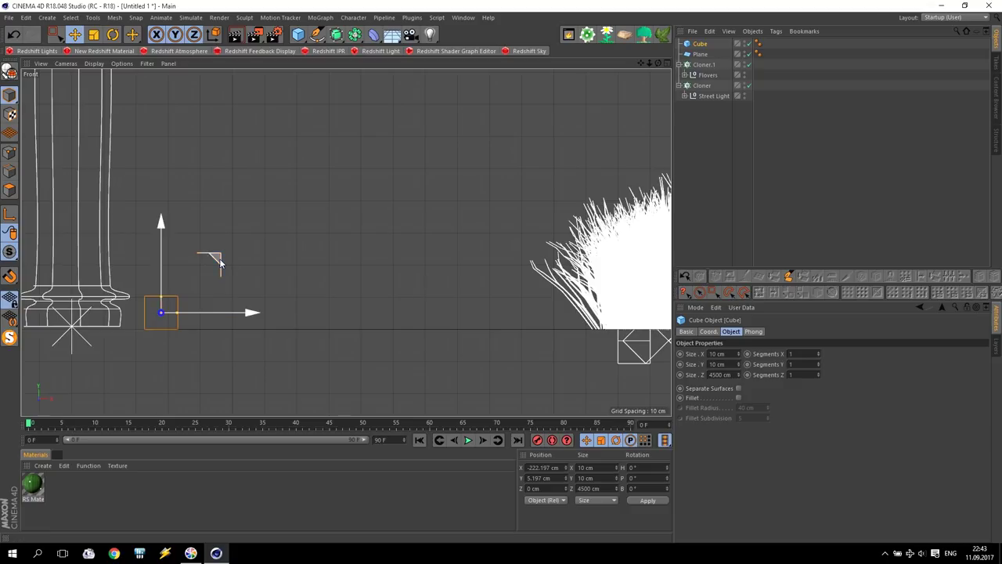
Set the X and Y sizes of the cube beside the left street light to 15 cm.
scroll(203, 313, down, 3)
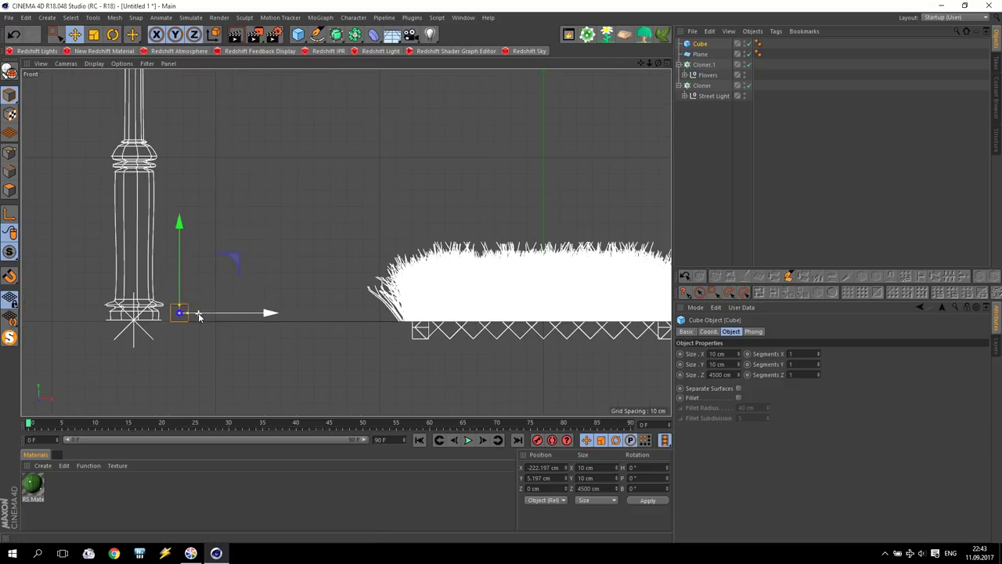
click(732, 353)
text(15)
key(Tab)
text(15)
key(Return)
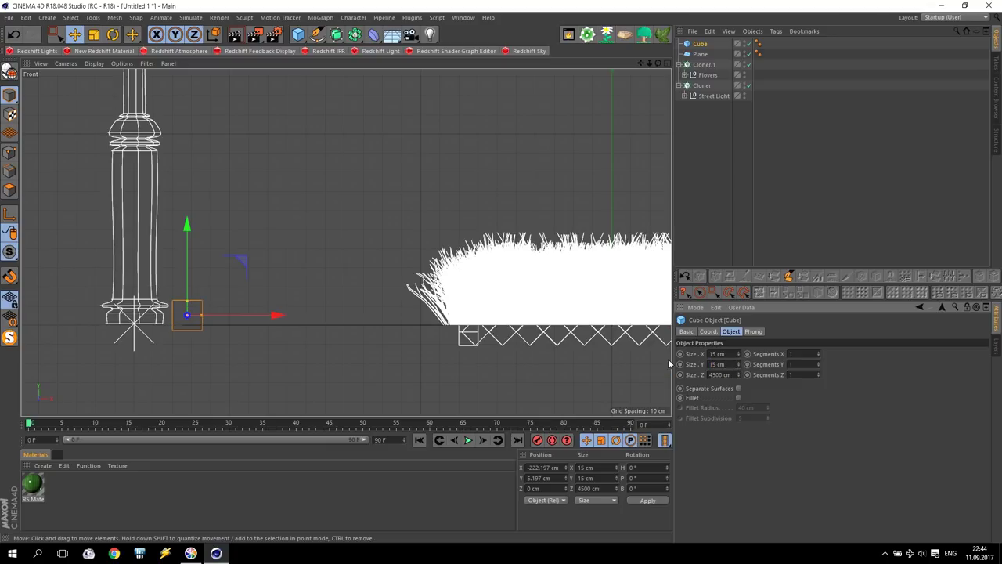
Enable the cube's fillet and set its radius to 1 cm.
click(737, 398)
text(1)
key(Return)
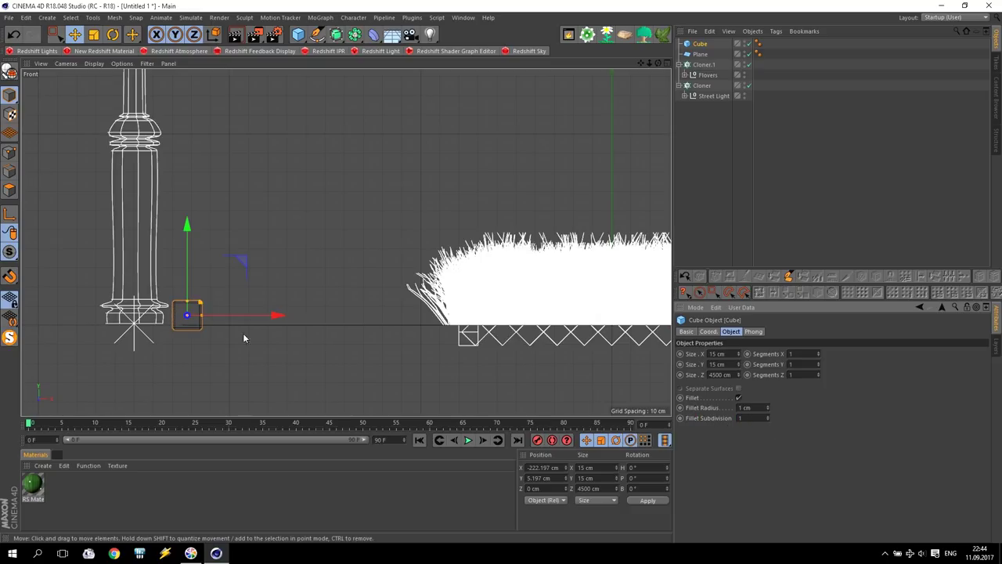
Rest the cube on the ground beside the left street light, at about X -216 cm and Y 8 cm.
mouse_move(186, 280)
mouse_down()
mouse_move(186, 269)
mouse_move(189, 279)
mouse_up()
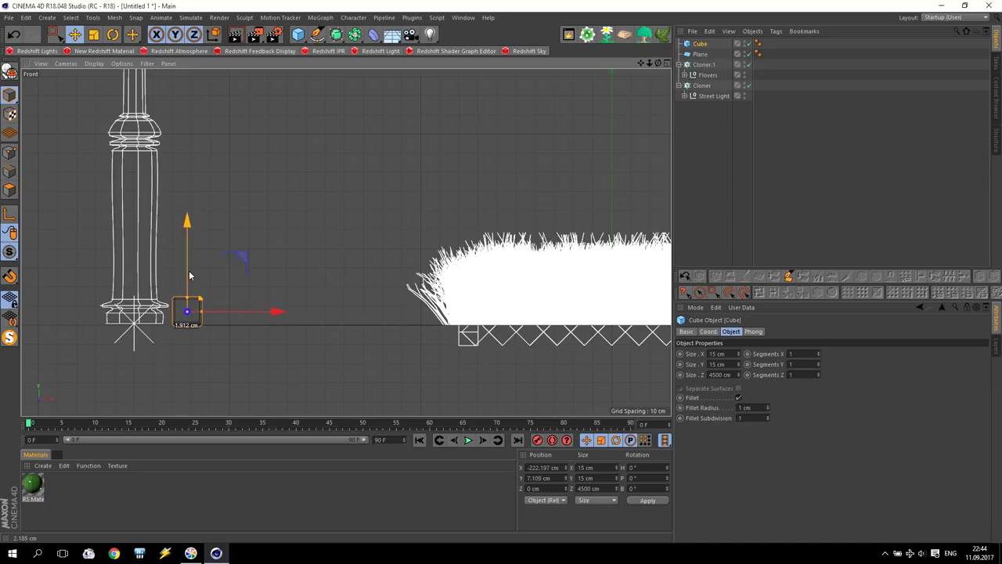
drag(233, 312, 246, 314)
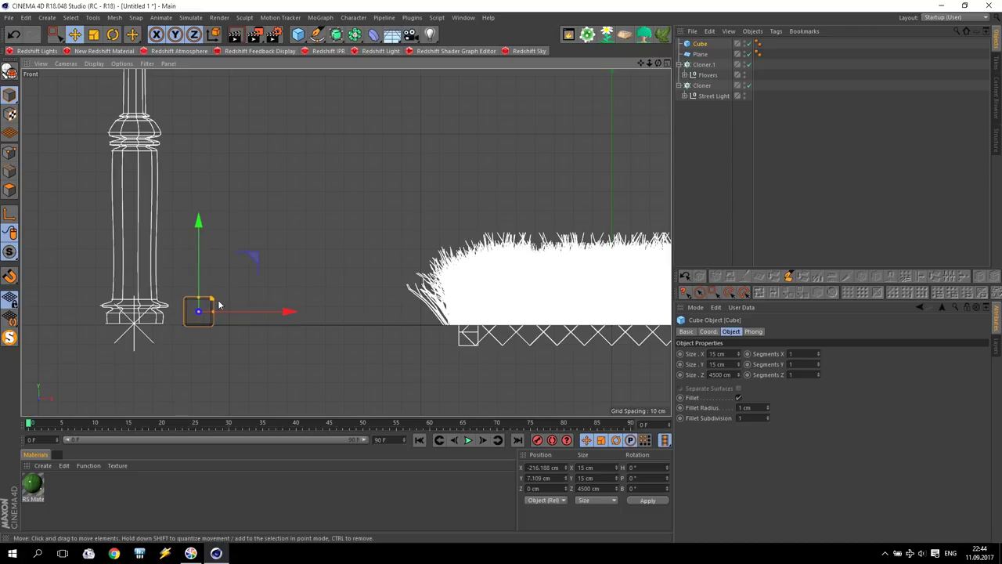
drag(200, 283, 199, 280)
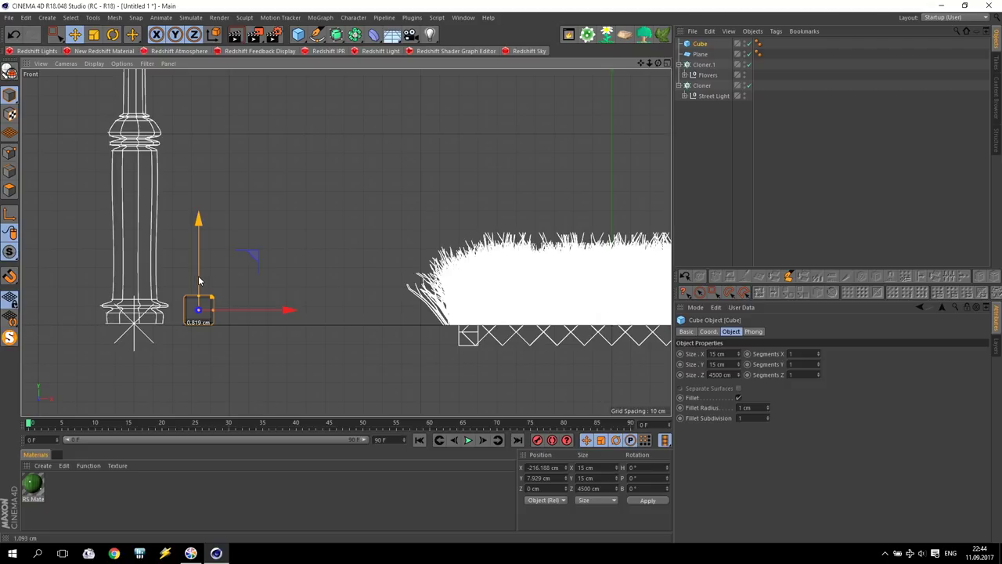
drag(199, 281, 199, 280)
Duplicate the cube along X to the inner side of the right street light, at about X 219 cm.
scroll(380, 286, down, 3)
drag(641, 64, 446, 72)
ctrl+drag(151, 307, 566, 302)
scroll(537, 305, up, 5)
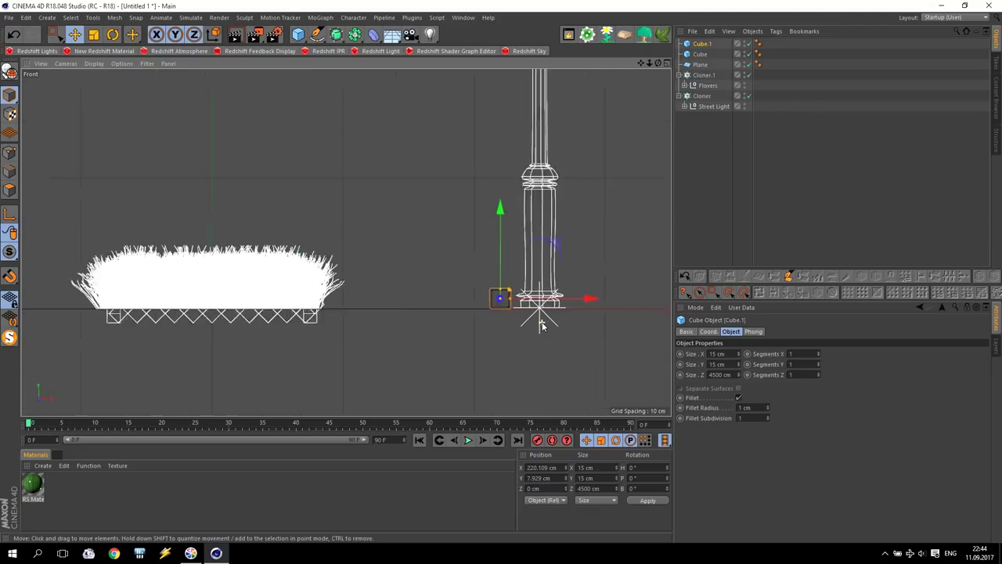
drag(506, 278, 501, 278)
scroll(394, 266, down, 3)
scroll(393, 269, down, 3)
Rename both cubes as Curb.
click(700, 54)
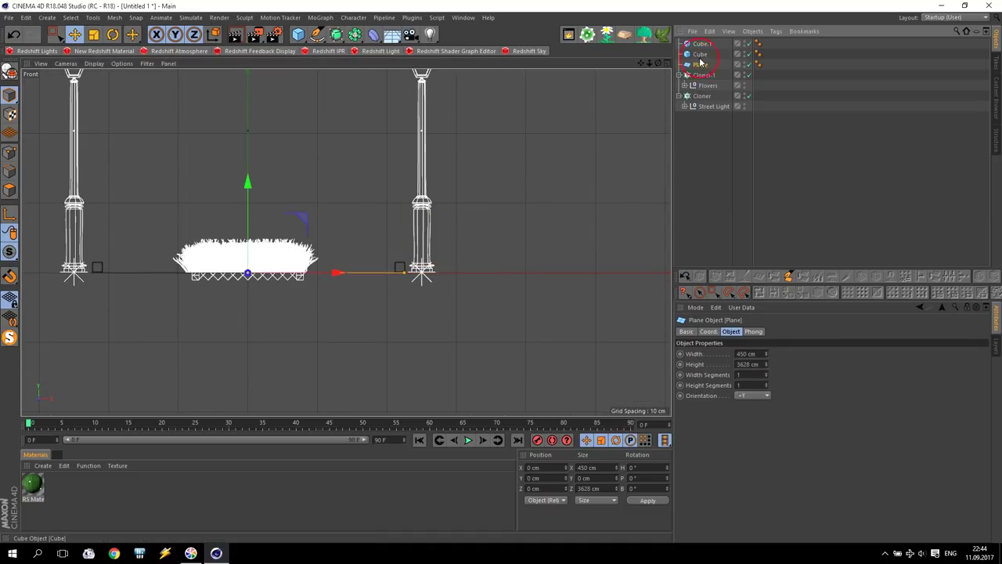
text(cu)
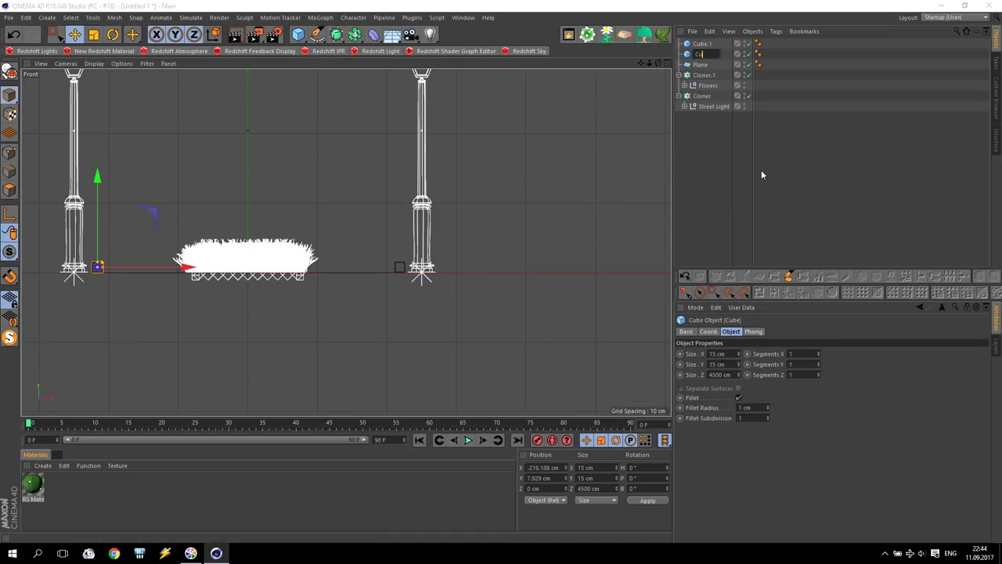
text(be)
double_click(702, 44)
text(c)
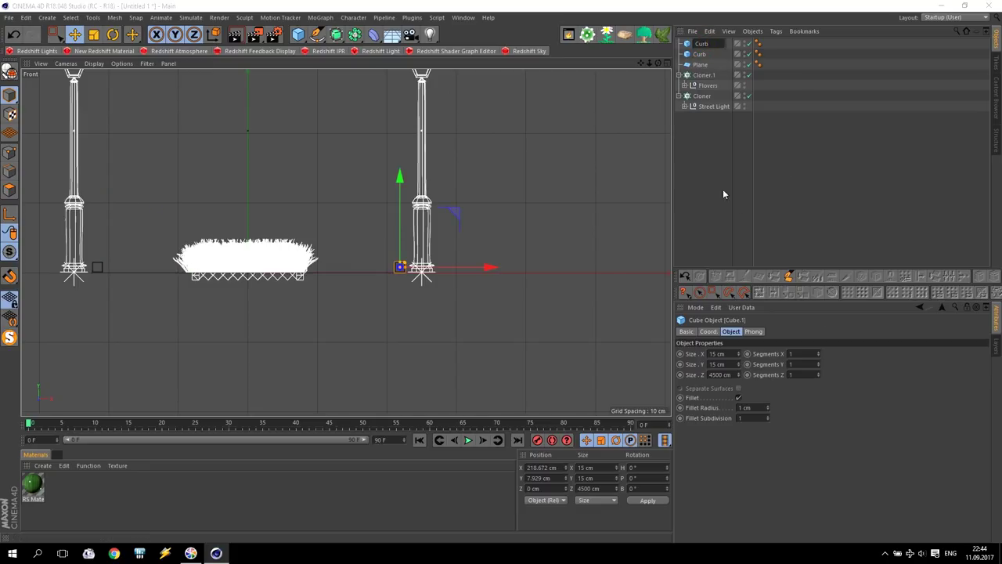
click(720, 141)
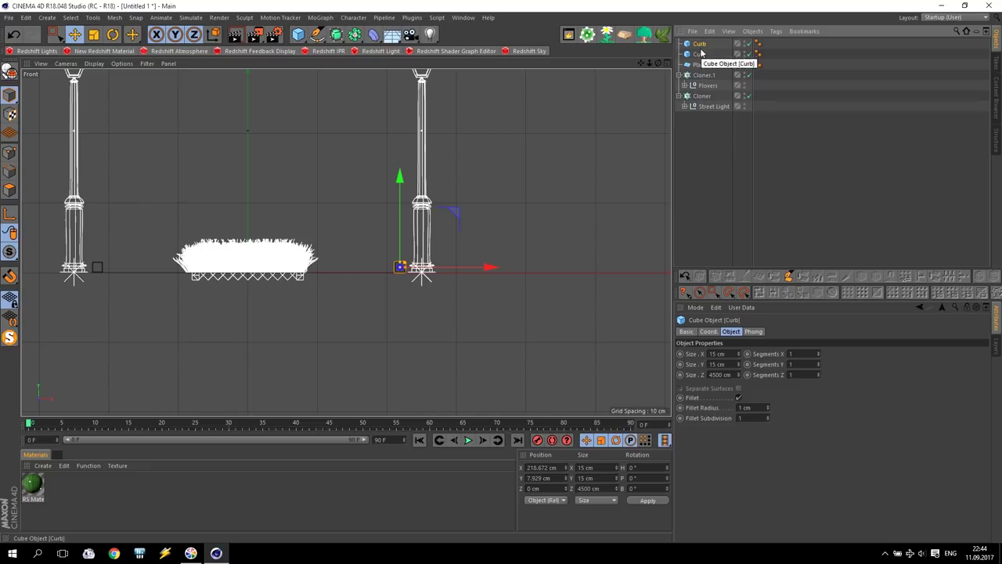
Set the Z size of the duplicated curb, on the positive X side, to 4000 cm in the perspective view.
middle_click(219, 206)
middle_click(219, 206)
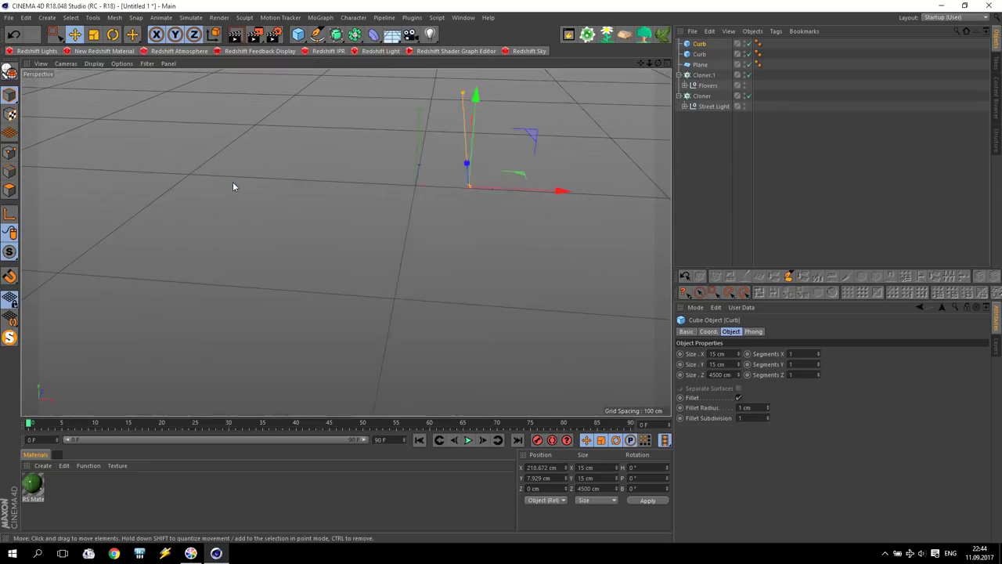
scroll(360, 311, down, 2)
scroll(417, 384, up, 2)
alt+drag(417, 384, 328, 404)
scroll(401, 326, down, 3)
drag(640, 64, 69, 50)
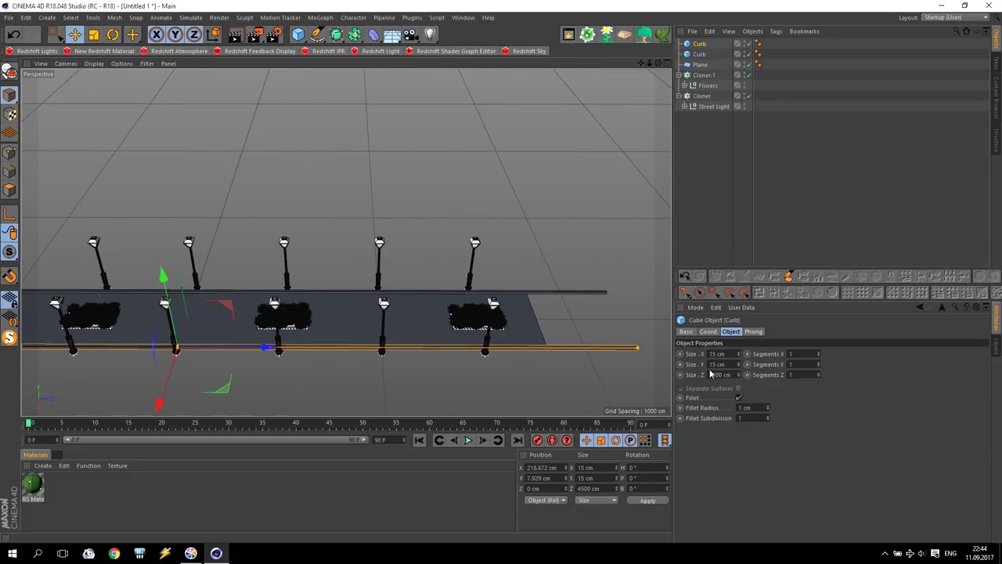
text(4000)
key(Return)
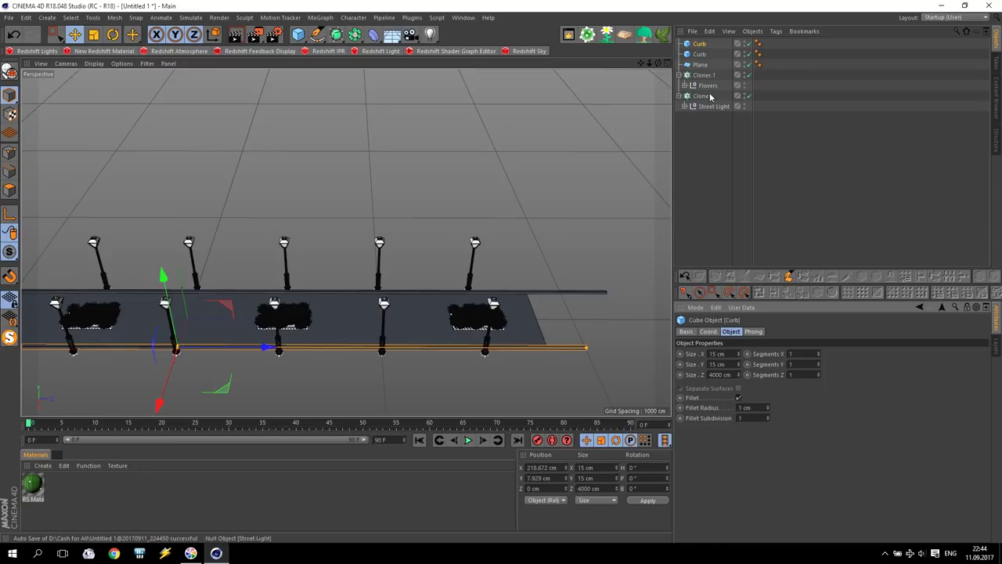
Set the Z size of the original curb, on the negative X side, to 4000 cm.
click(704, 55)
click(715, 375)
text(4000)
key(Return)
Add a Forester Tree object to the walkway scene.
scroll(389, 331, down, 3)
click(141, 375)
alt+drag(141, 371, 216, 331)
drag(640, 63, 598, 13)
scroll(266, 290, up, 5)
alt+drag(383, 201, 427, 200)
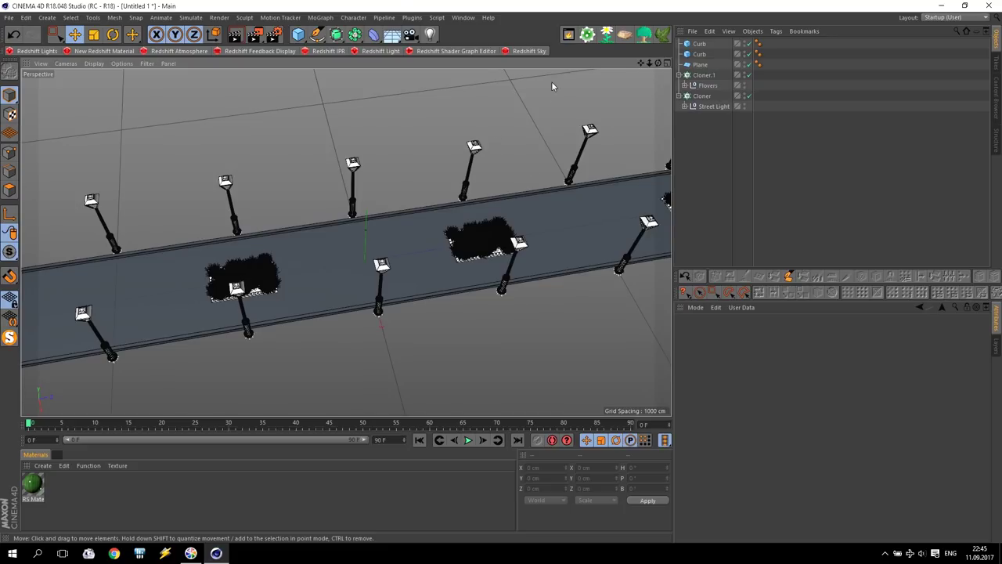
click(410, 17)
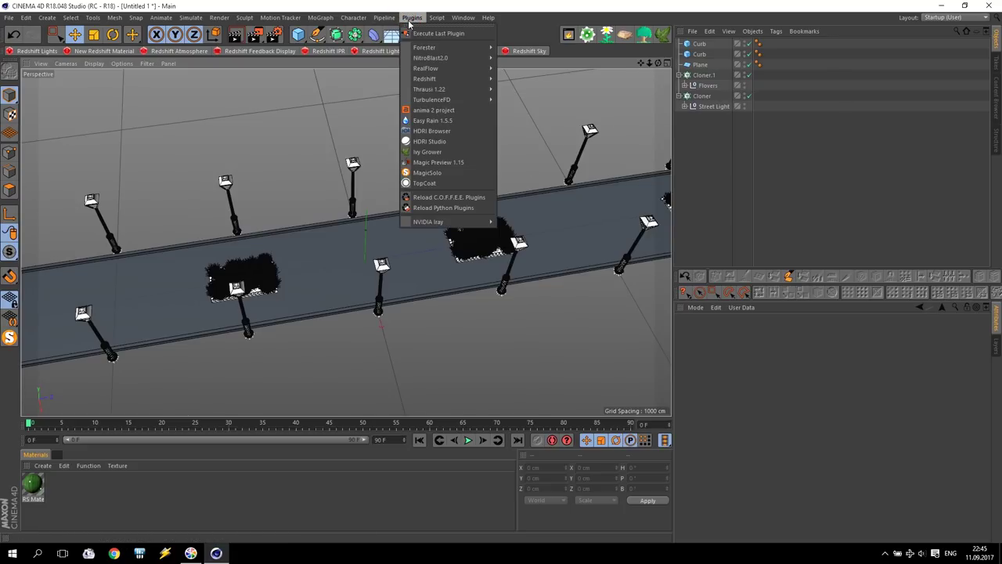
mouse_move(423, 49)
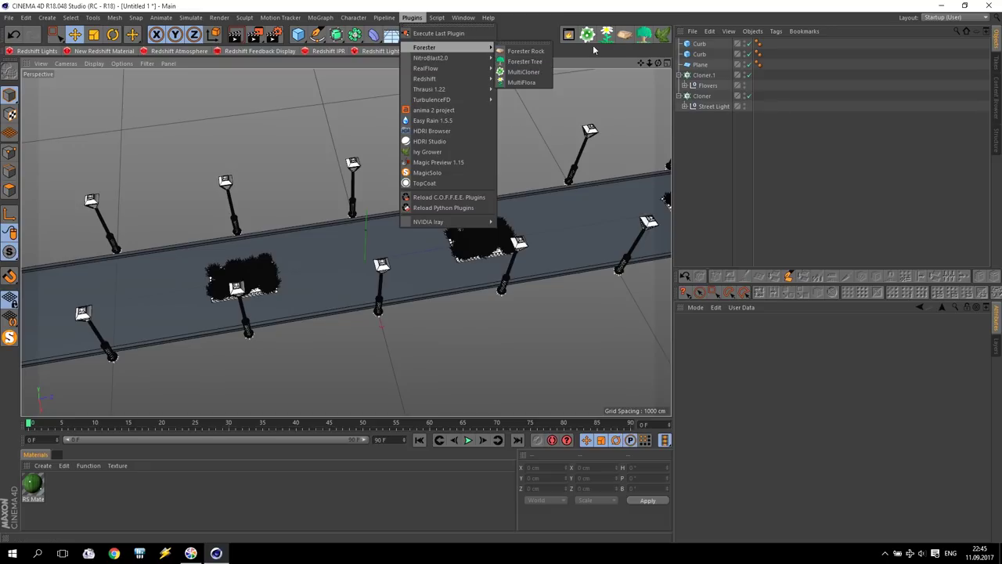
click(537, 61)
Load the Maple preset from the Tree Library onto the Forester Tree.
alt+drag(344, 234, 303, 242)
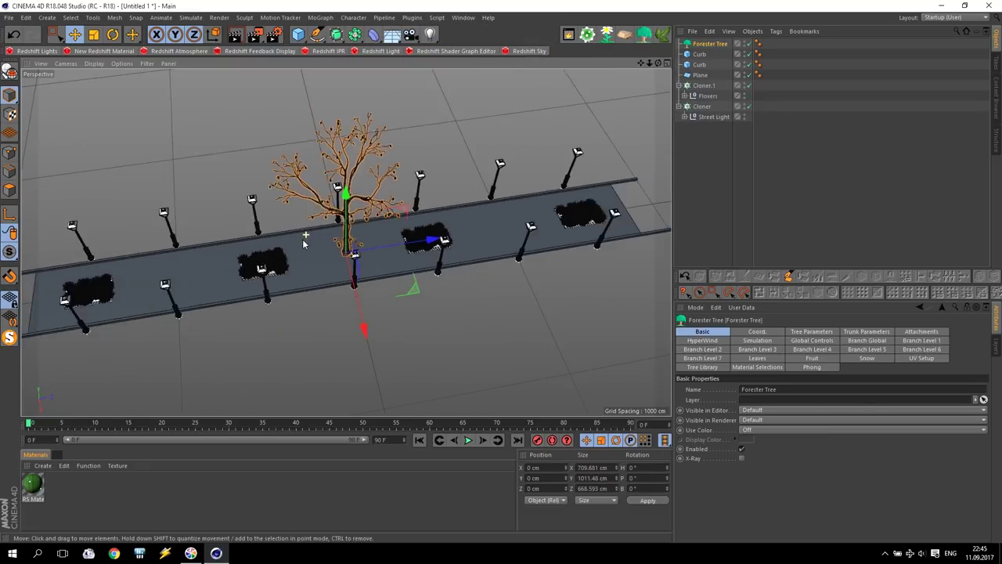
alt+right_drag(303, 240, 291, 256)
alt+drag(77, 307, 162, 221)
drag(640, 63, 753, 112)
alt+right_drag(255, 289, 249, 314)
drag(249, 319, 291, 138)
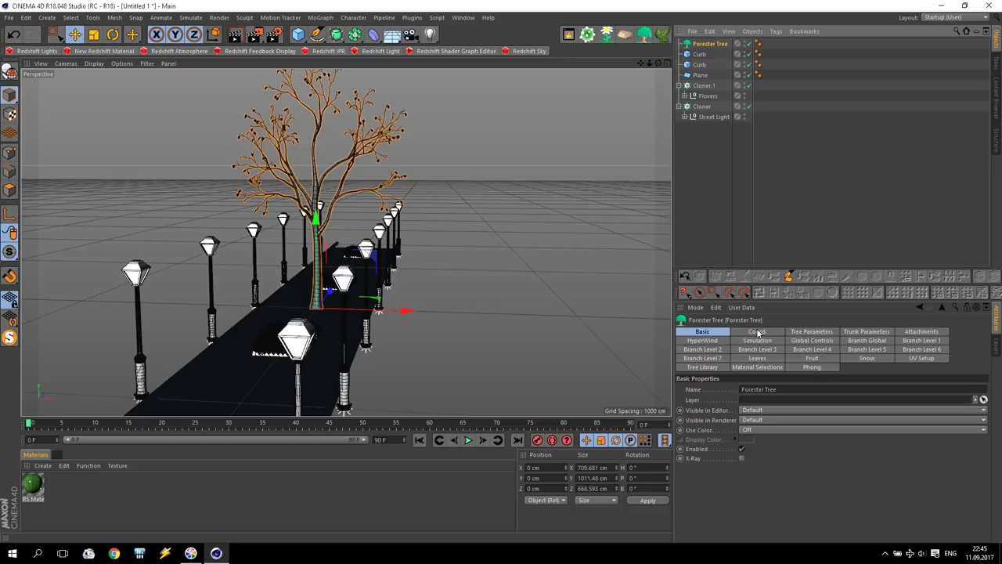
click(702, 367)
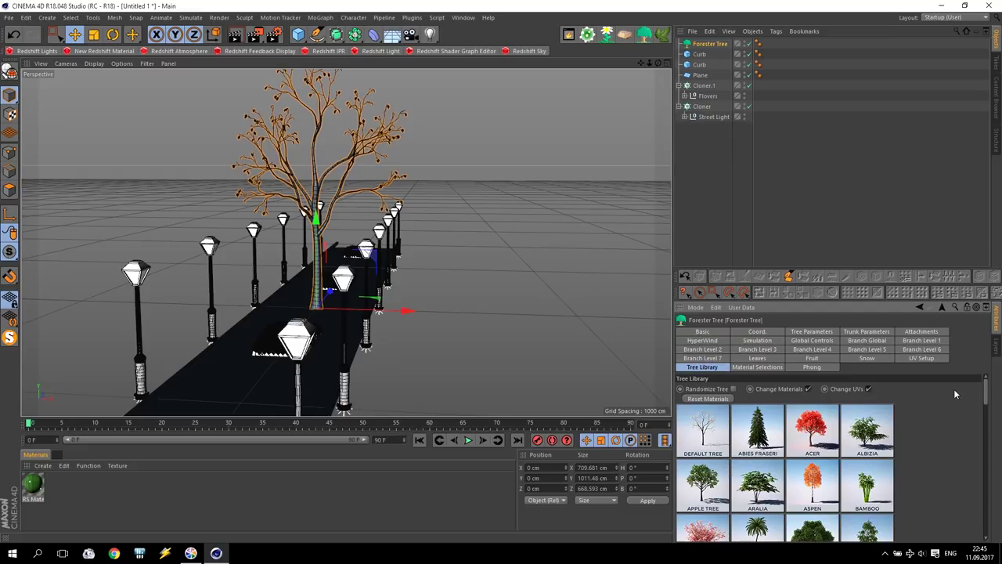
drag(987, 389, 993, 459)
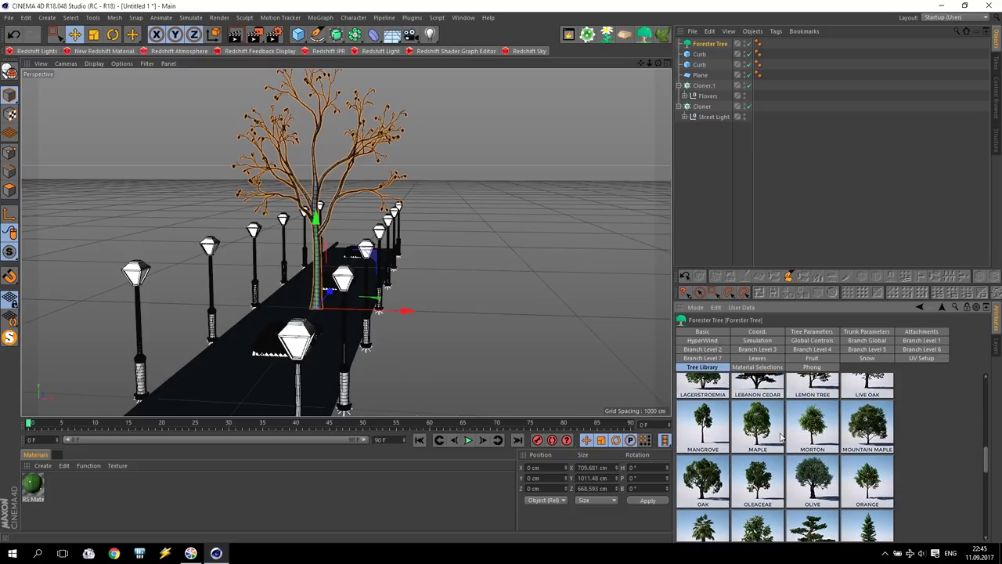
double_click(757, 425)
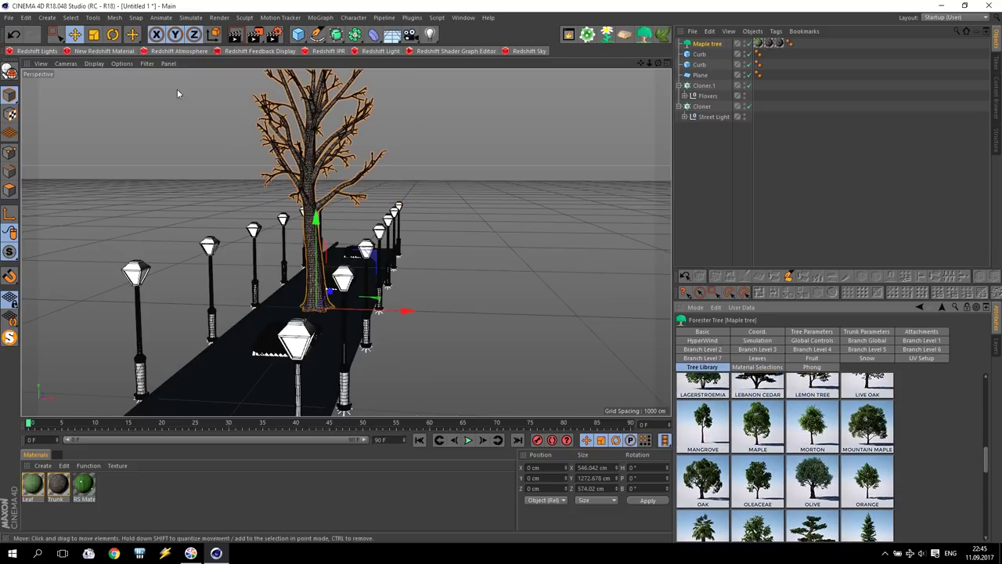
Set the maple tree's Tree Size parameter to 0.5.
scroll(185, 131, down, 2)
drag(641, 62, 647, 98)
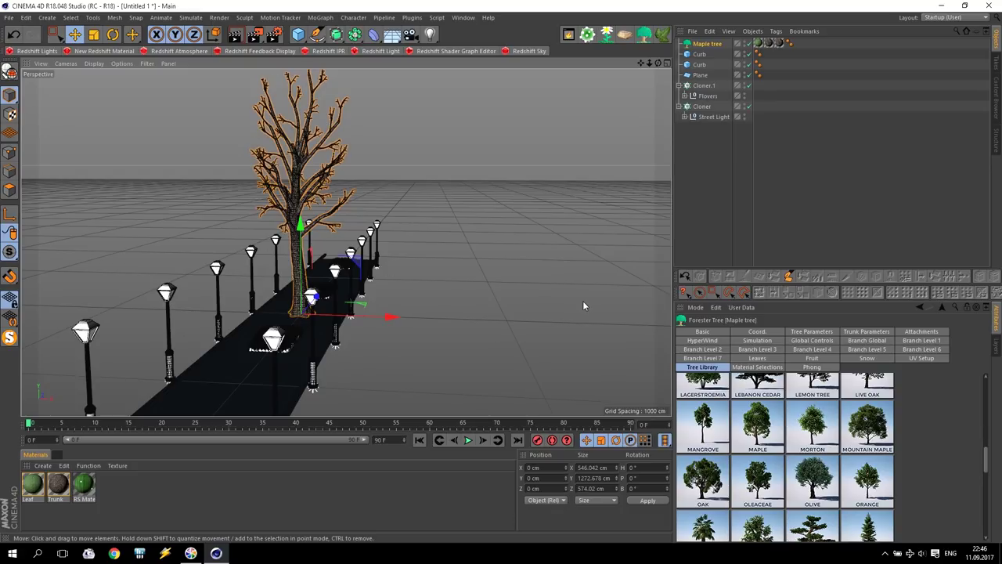
click(811, 332)
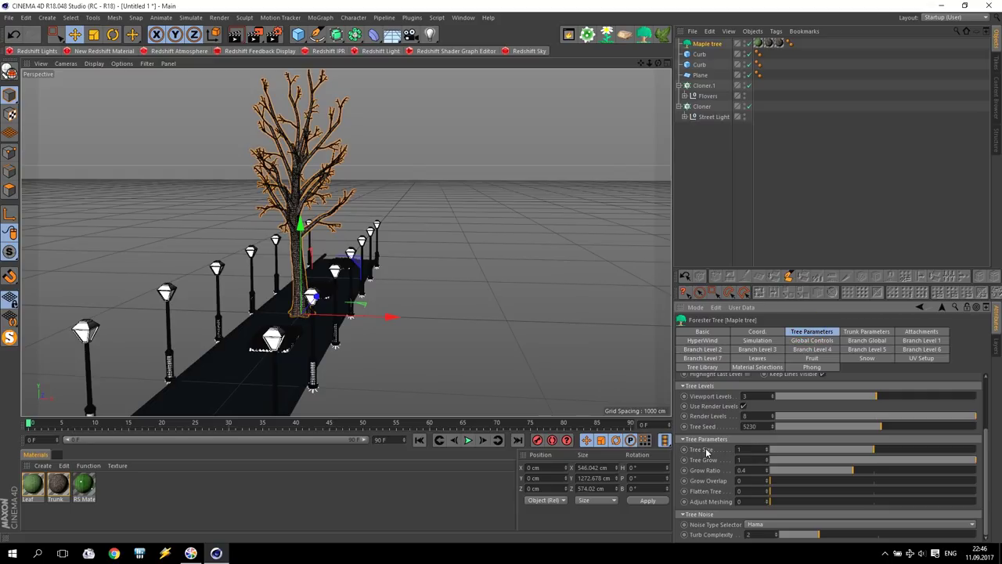
click(767, 454)
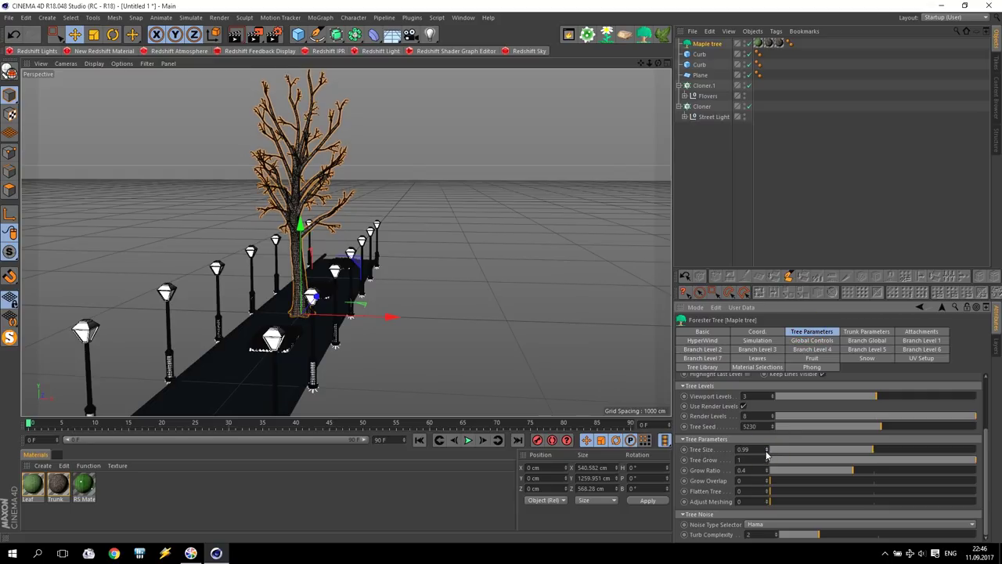
click(756, 451)
key(Return)
Move the maple tree along X off the walkway, behind the left row of lights, to about X -337 cm.
scroll(329, 314, down, 3)
scroll(255, 285, up, 3)
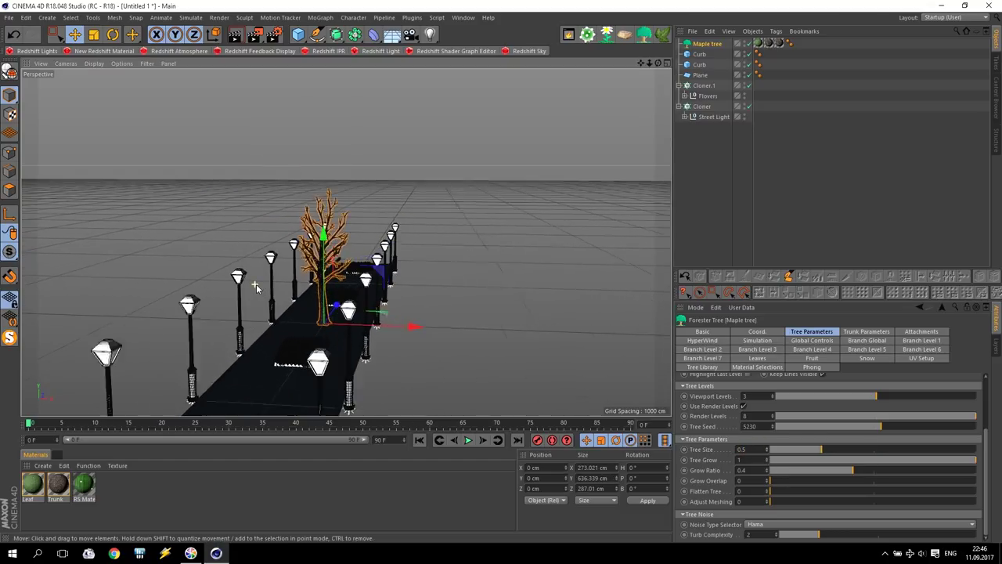
scroll(255, 284, up, 4)
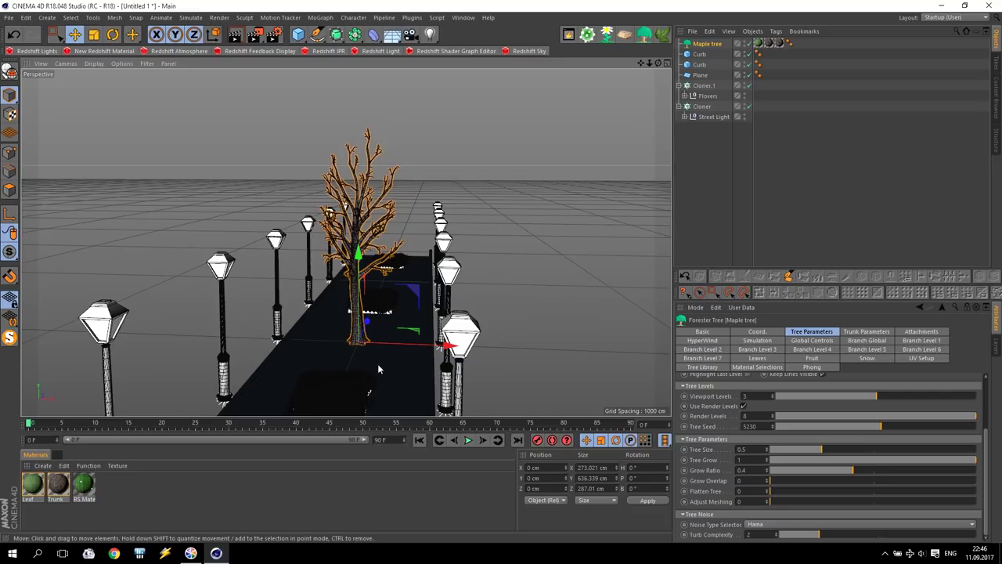
drag(413, 347, 310, 337)
Reposition the maple in the top view between two left-hand street lights, at about X -311 cm and Z -1256 cm.
mouse_move(190, 288)
alt+mouse_down()
mouse_move(266, 298)
mouse_move(314, 319)
mouse_move(191, 299)
alt+mouse_up()
scroll(274, 278, up, 4)
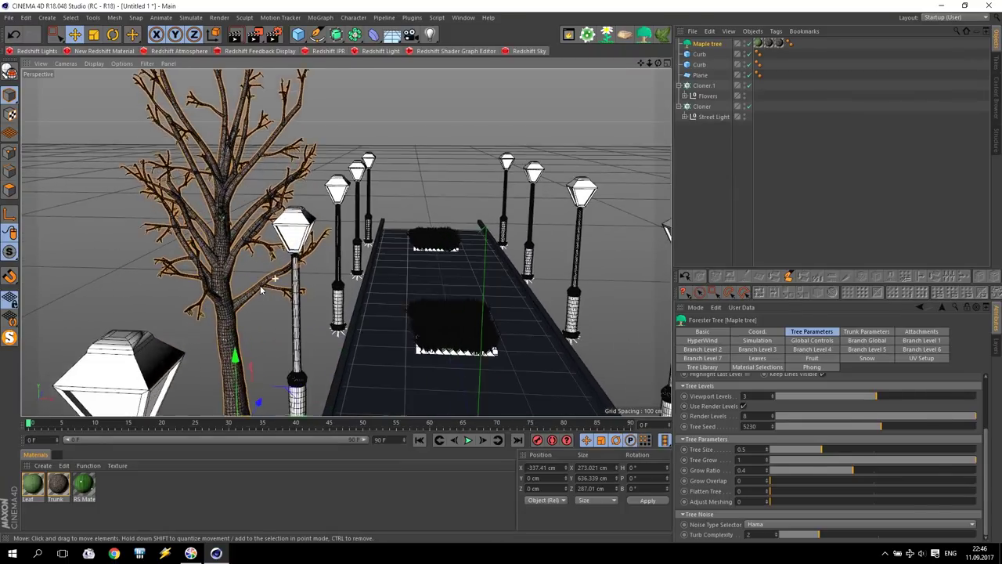
scroll(263, 290, up, 2)
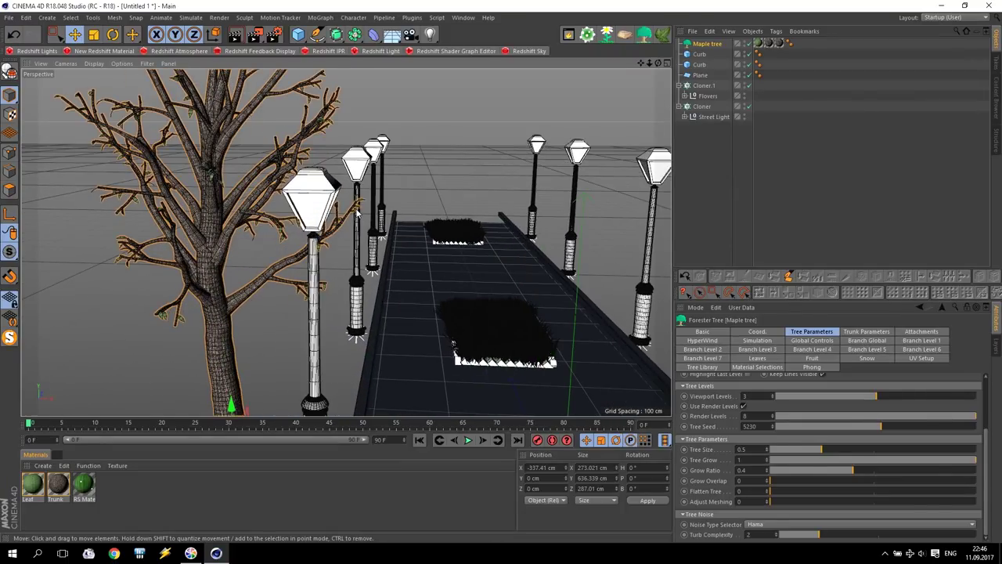
scroll(362, 290, down, 5)
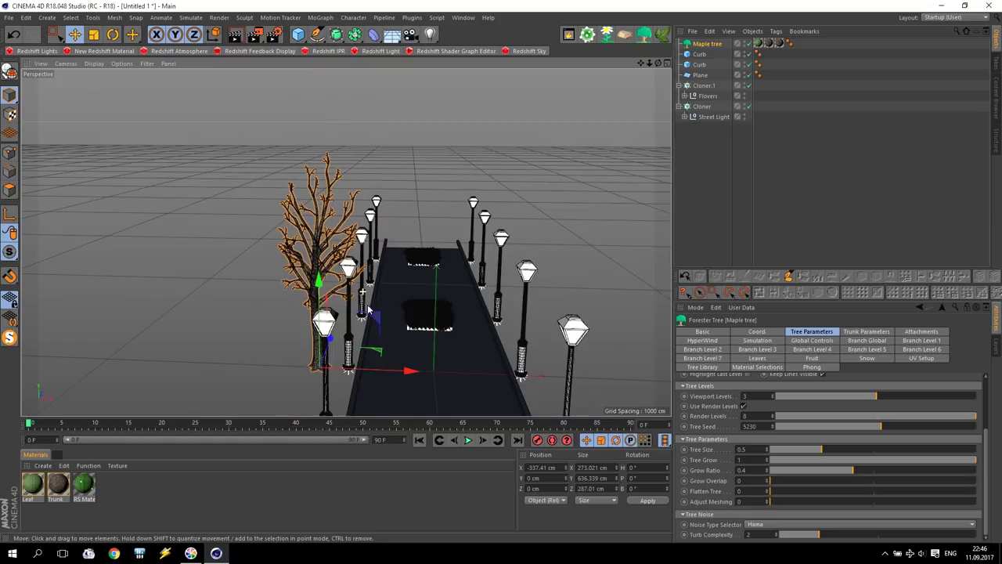
alt+drag(479, 319, 400, 360)
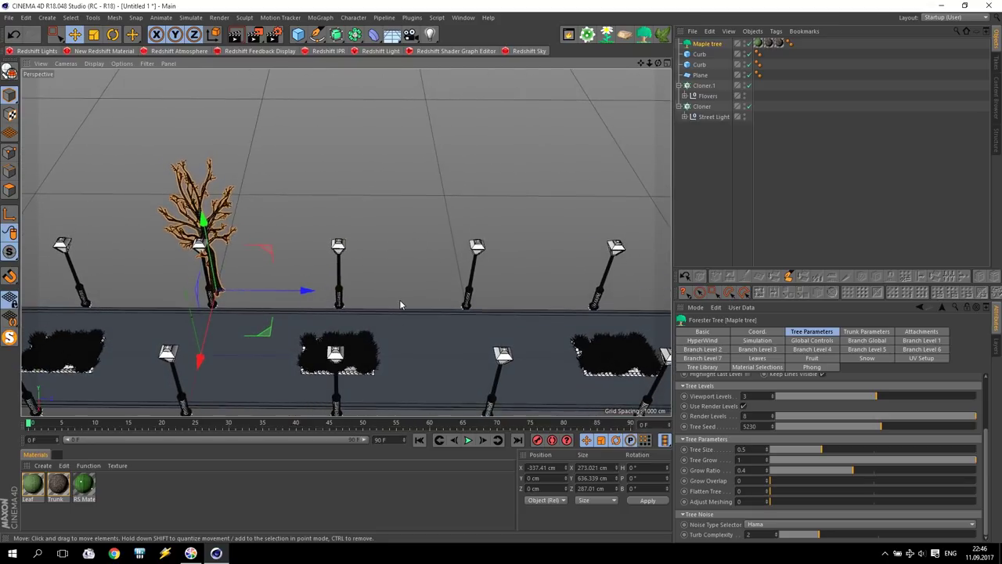
middle_click(400, 301)
middle_click(535, 182)
scroll(427, 258, down, 3)
scroll(407, 294, up, 4)
drag(476, 118, 479, 241)
scroll(505, 277, up, 4)
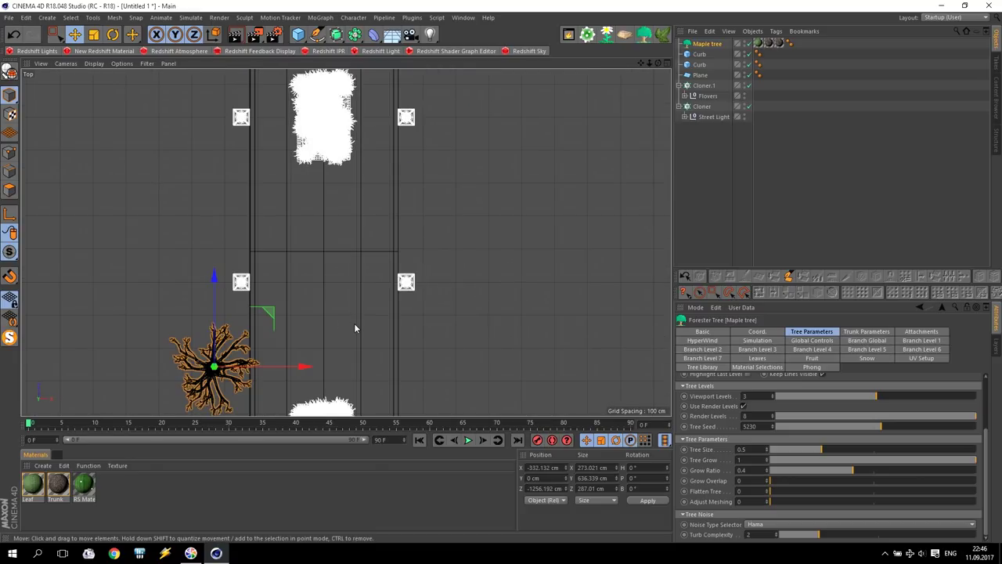
scroll(246, 327, down, 2)
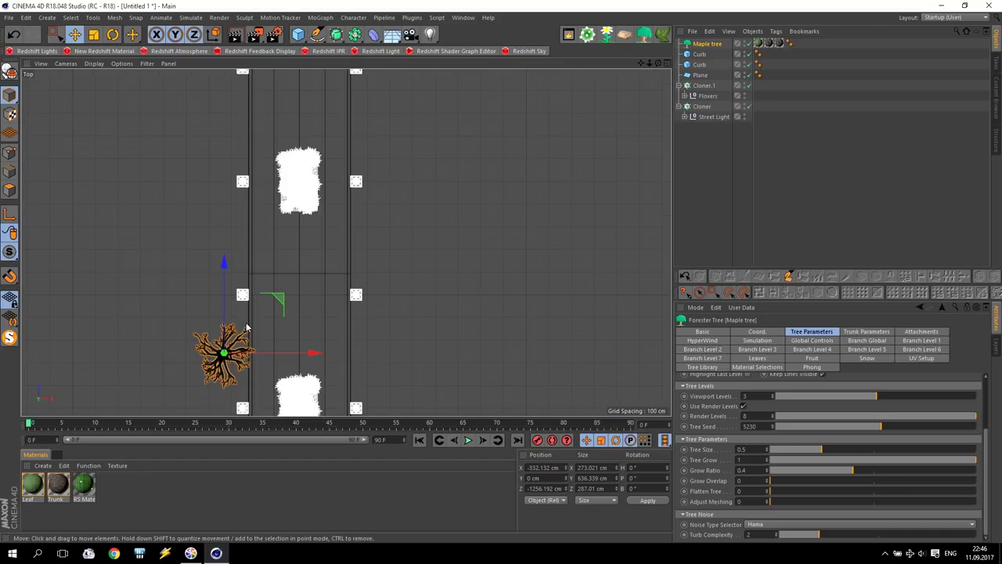
drag(263, 353, 270, 356)
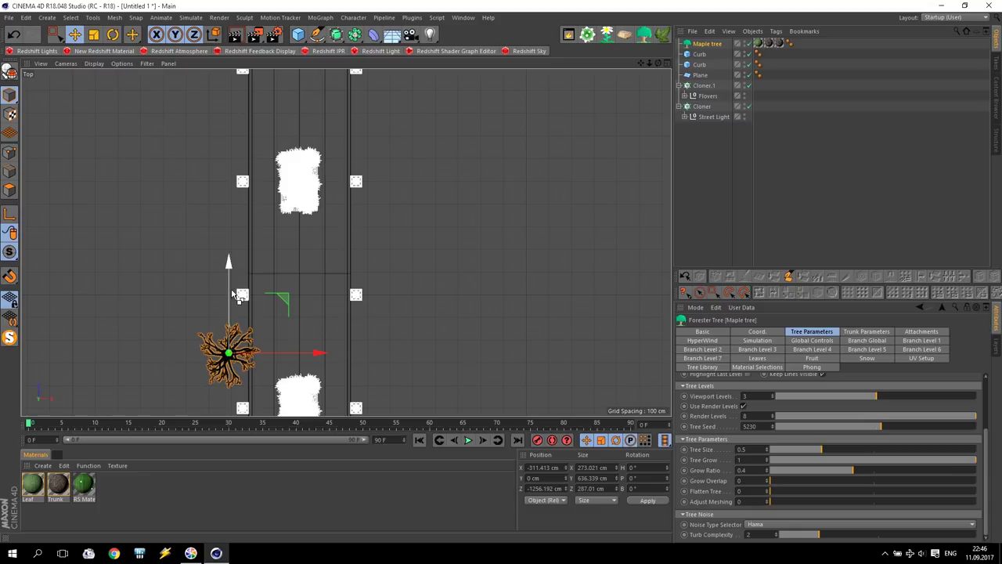
Duplicate the maple six times along Z between the left-hand street lights, placing the last copy at about Z 1793 cm.
ctrl+drag(229, 290, 230, 178)
scroll(469, 179, down, 2)
drag(640, 65, 602, 183)
ctrl+drag(265, 298, 279, 139)
drag(640, 64, 641, 261)
ctrl+drag(271, 315, 272, 83)
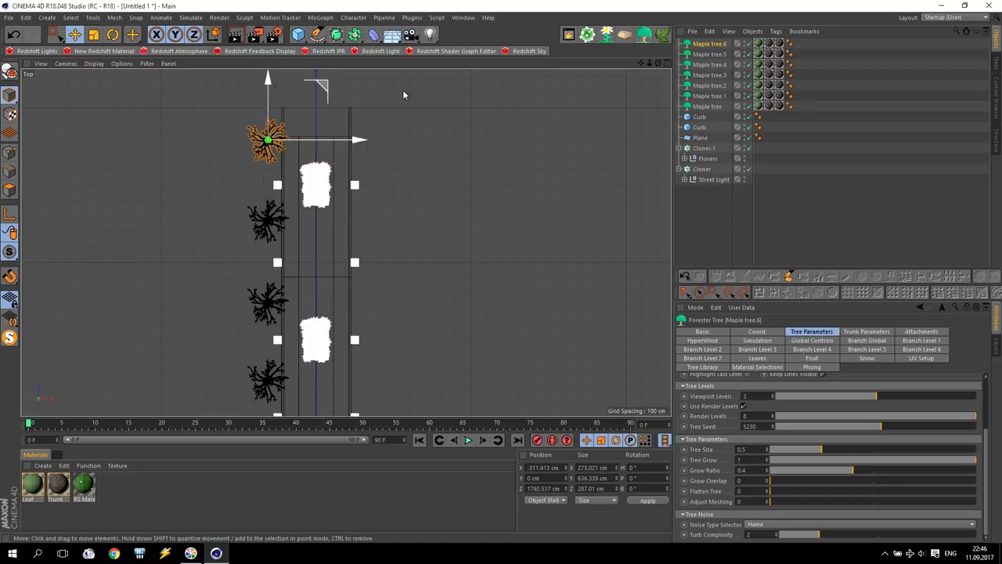
Vary the shapes of Maple tree.1 and Maple tree.2 by setting their Tree Seed to 5270 and 5178 respectively.
click(317, 18)
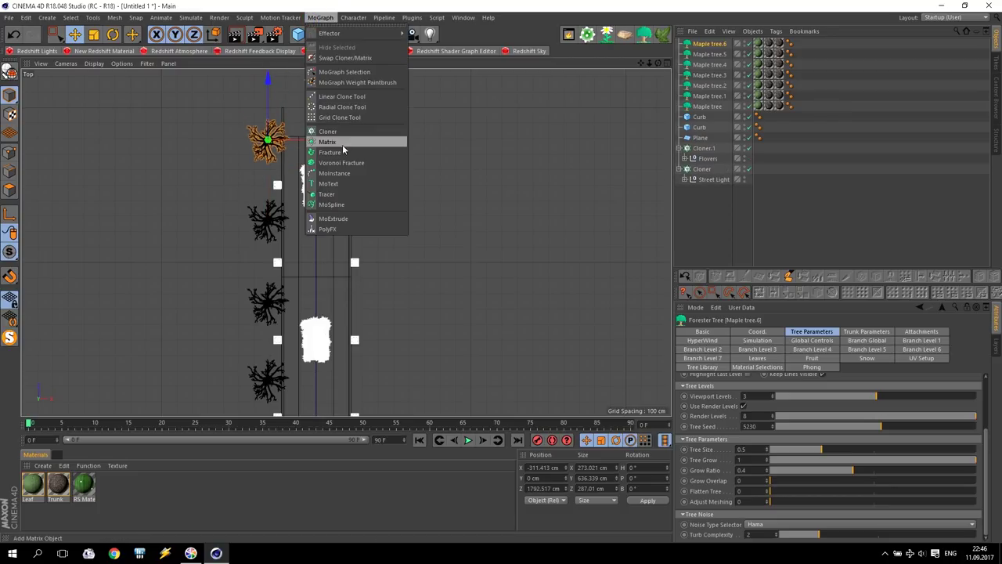
click(725, 100)
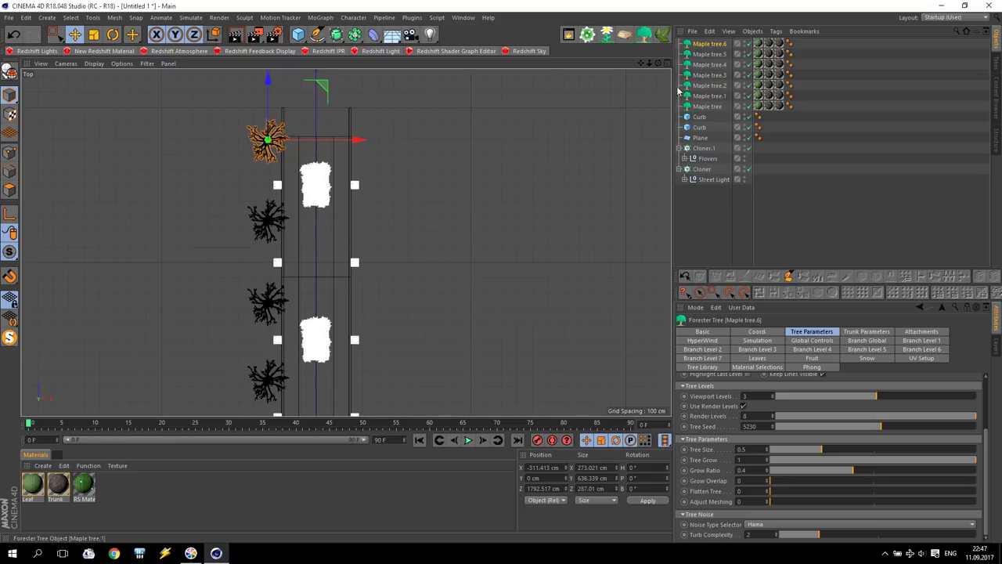
drag(643, 63, 339, 262)
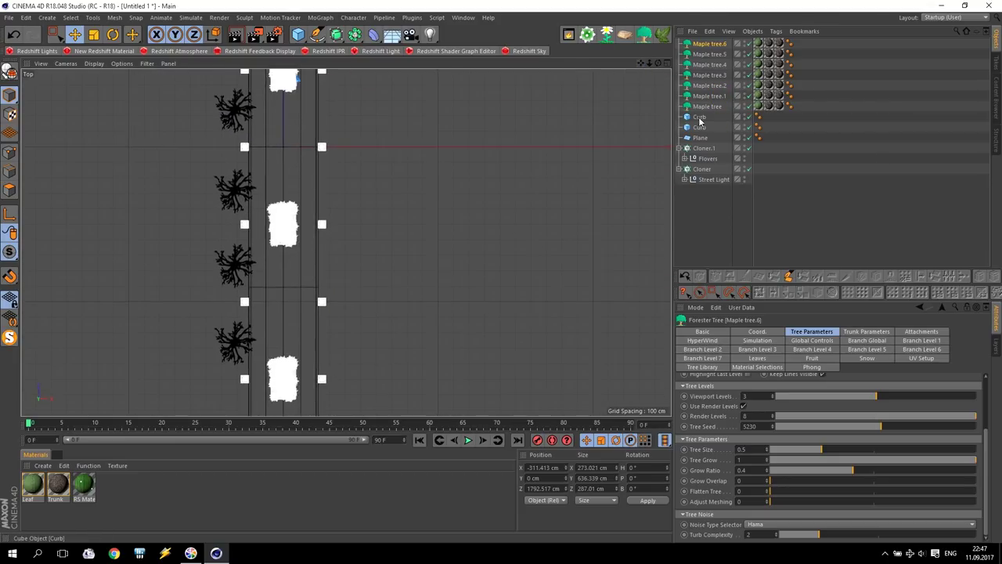
drag(641, 63, 340, 211)
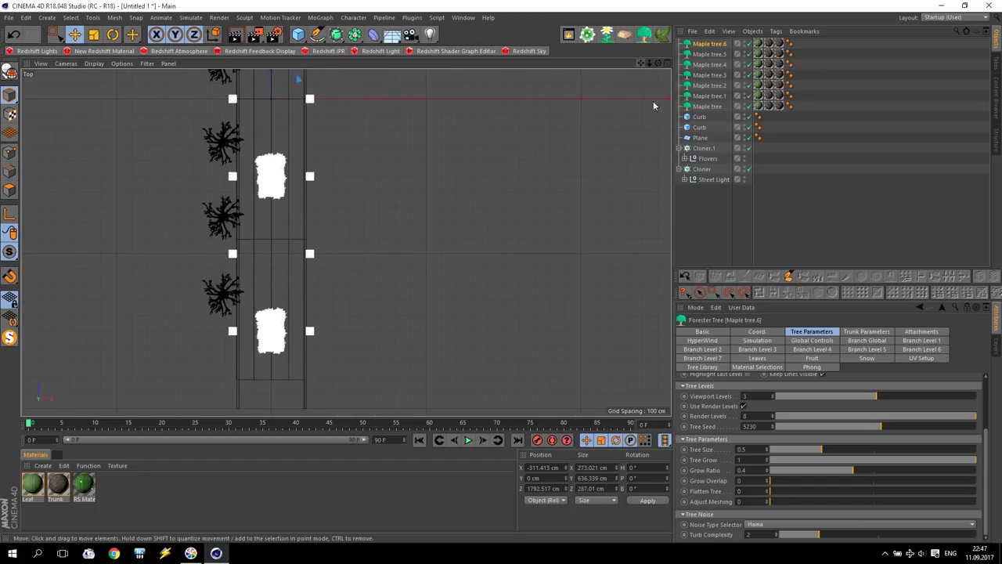
click(711, 96)
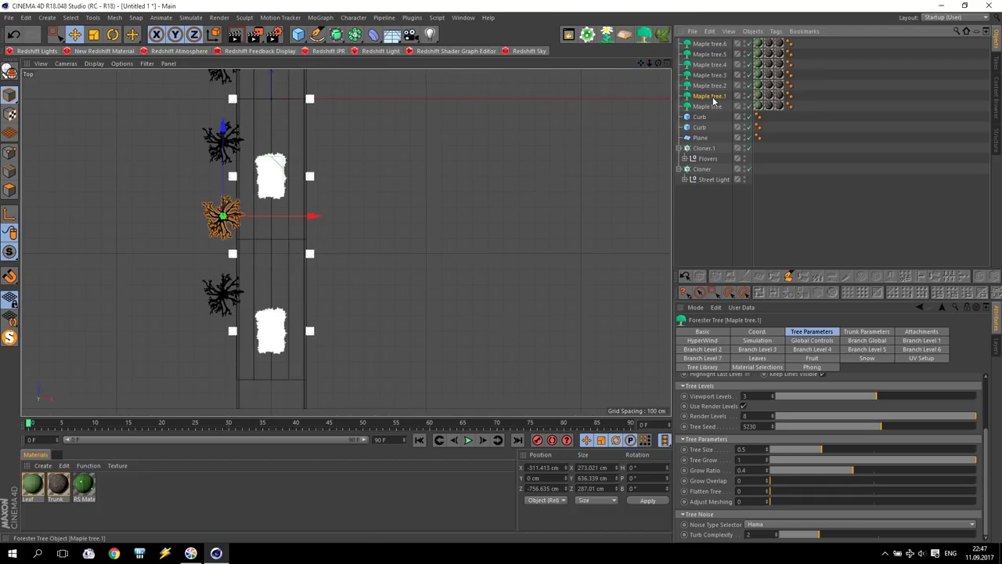
drag(773, 426, 772, 413)
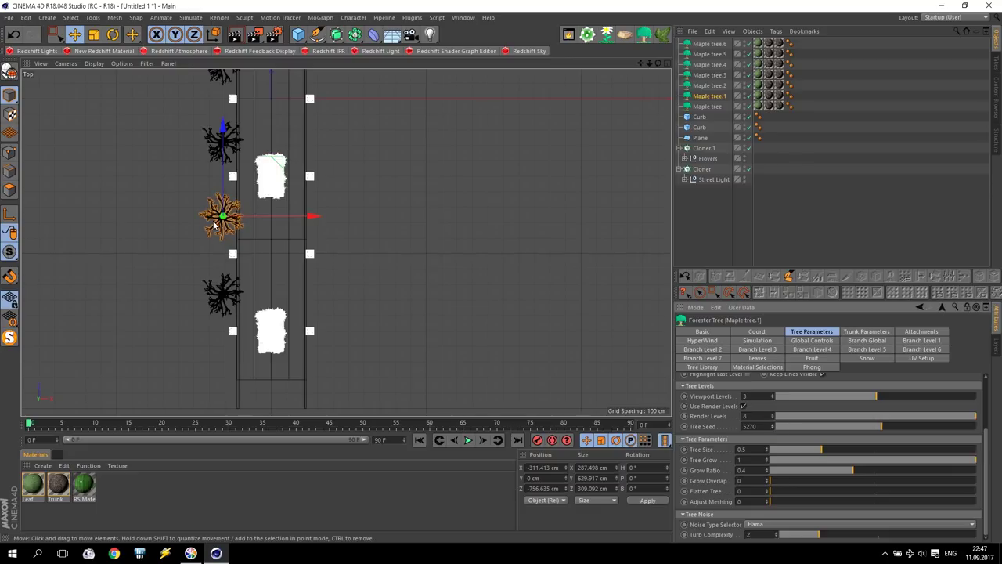
click(210, 153)
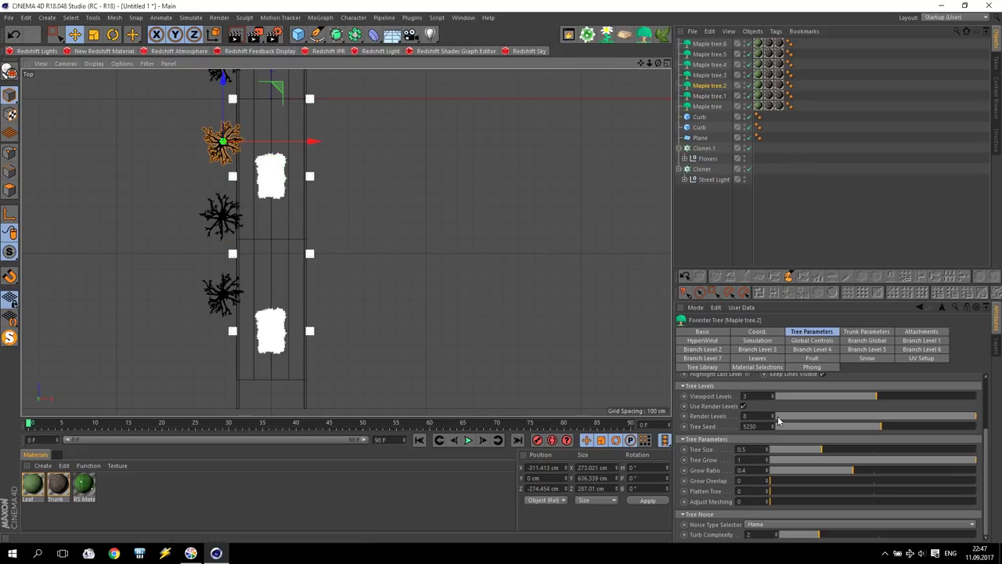
drag(772, 426, 772, 439)
Change the Tree Seed of the four remaining duplicates, using 5270 for Maple tree.3, 5251 for Maple tree.4 and 5255 for Maple tree.6.
drag(640, 63, 637, 70)
click(247, 255)
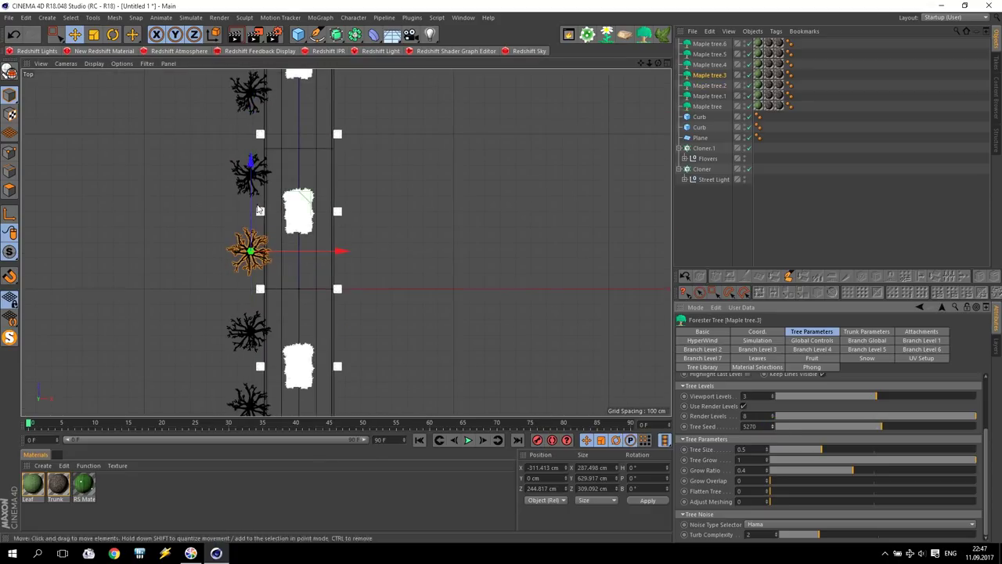
click(245, 175)
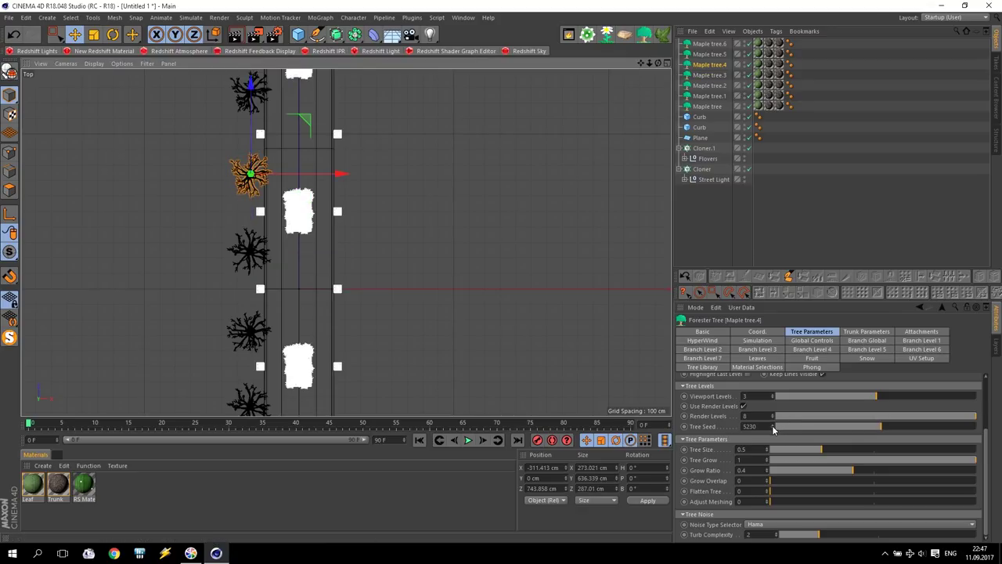
click(247, 93)
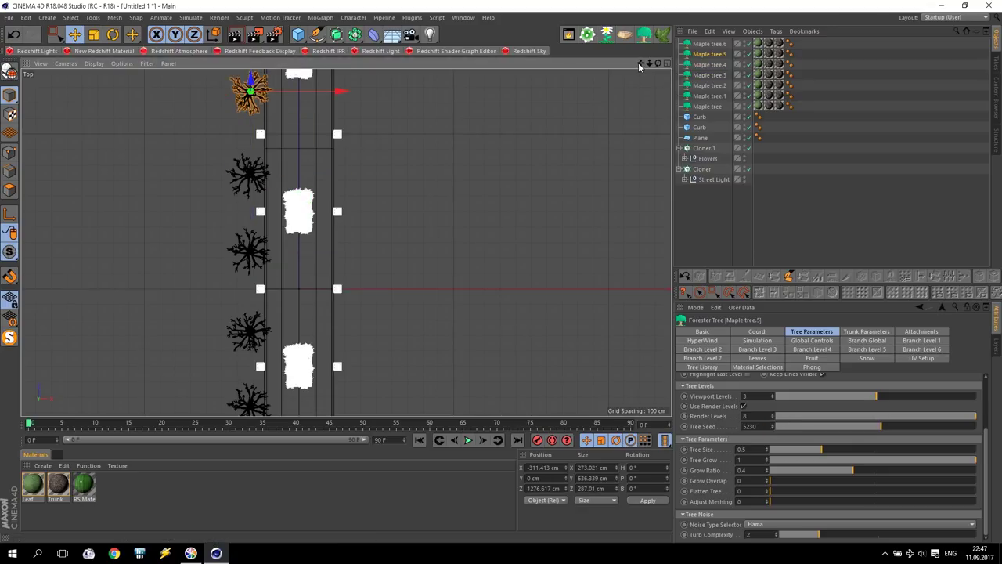
drag(639, 64, 619, 314)
click(225, 261)
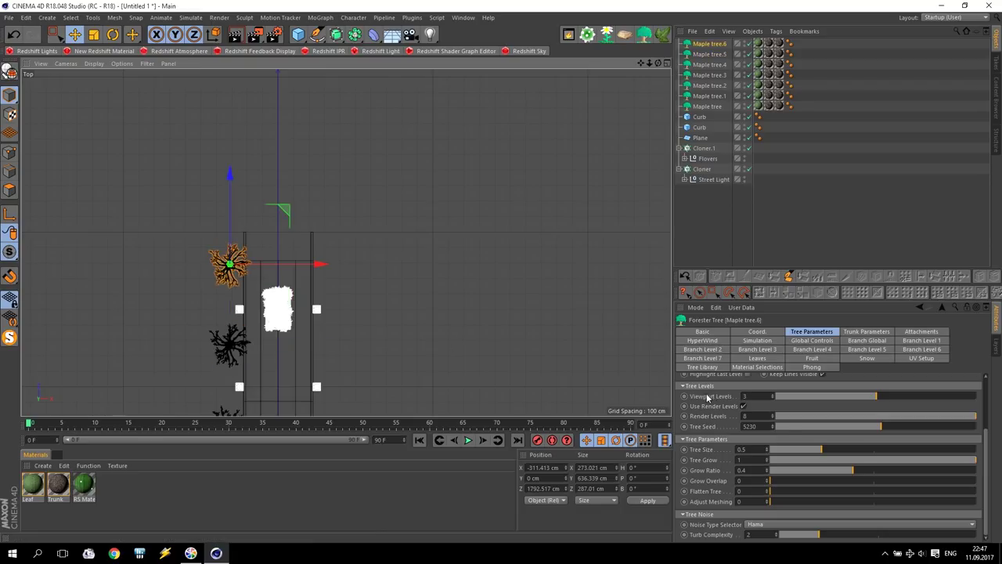
drag(773, 427, 772, 407)
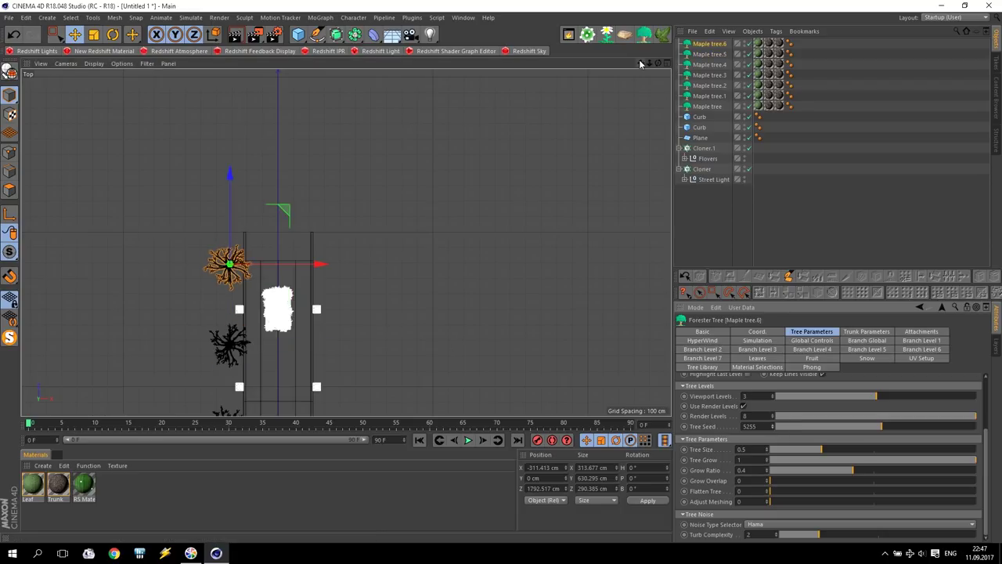
Offset individual left-row maples along X, placing Maple tree.2 at about X -342 cm and Maple tree.4 at about X -284 cm.
drag(639, 64, 610, 0)
drag(346, 241, 319, 255)
click(278, 253)
click(269, 177)
drag(321, 178, 315, 179)
alt+middle_drag(390, 179, 377, 368)
click(250, 210)
drag(338, 211, 345, 247)
Set the Tree Size of Maple tree.4 and Maple tree.2 to 0.4.
scroll(385, 360, down, 2)
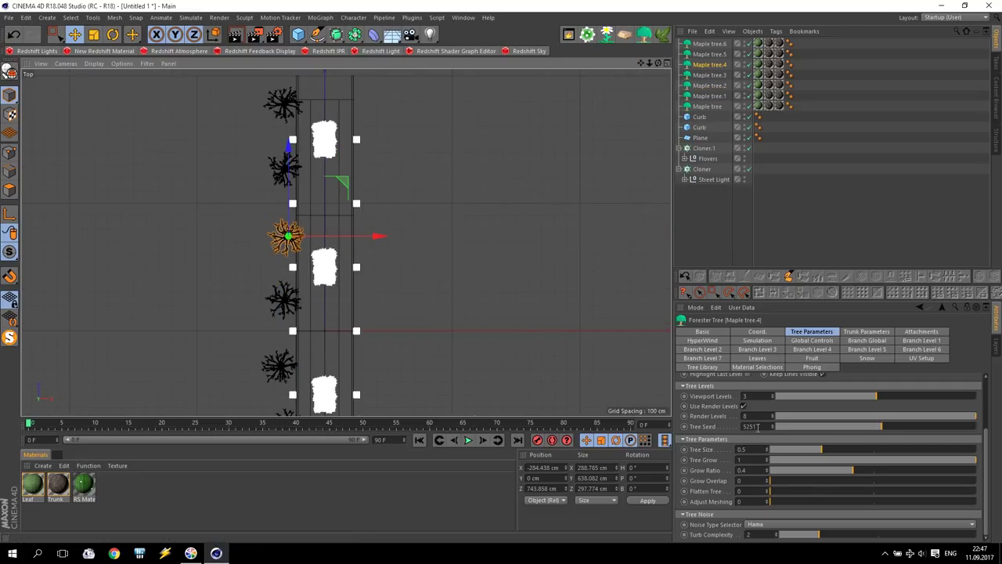
key(BackSpace)
text(4)
key(Return)
drag(640, 63, 618, 0)
click(257, 249)
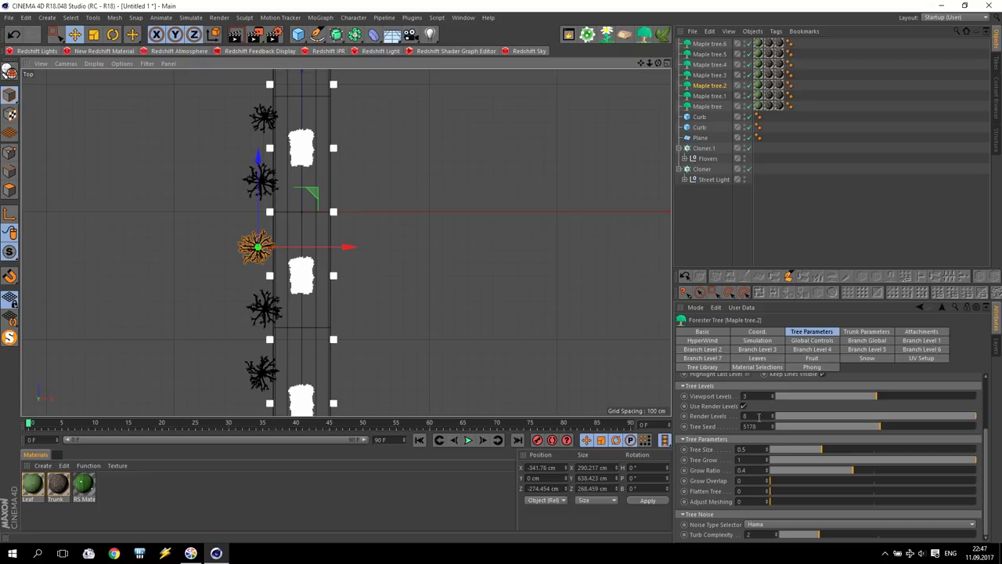
click(745, 450)
key(BackSpace)
text(4)
key(Return)
Select all seven maples and reduce both their Viewport Levels and Render Levels to 1.
middle_click(480, 269)
middle_click(271, 182)
scroll(335, 355, down, 2)
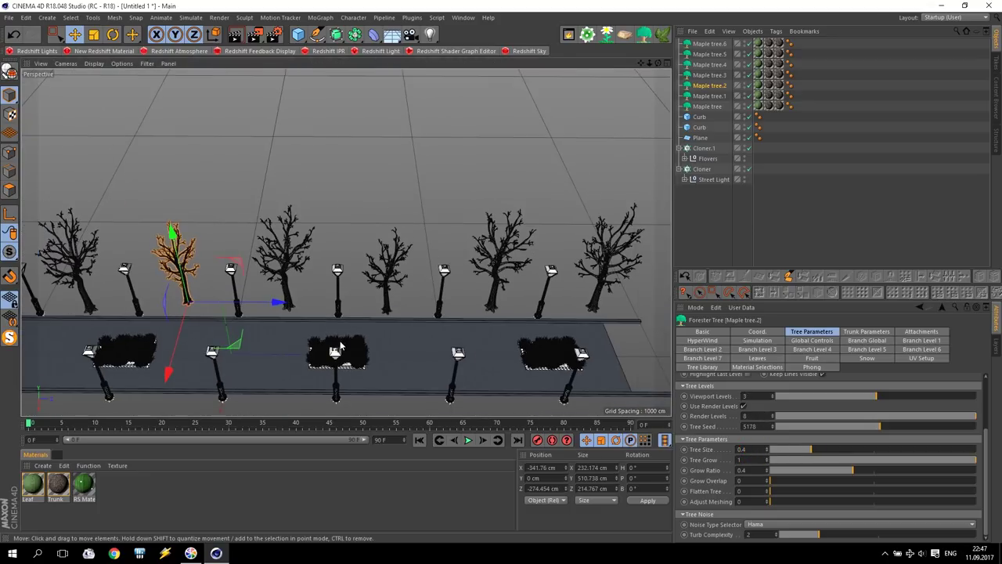
alt+drag(260, 352, 489, 168)
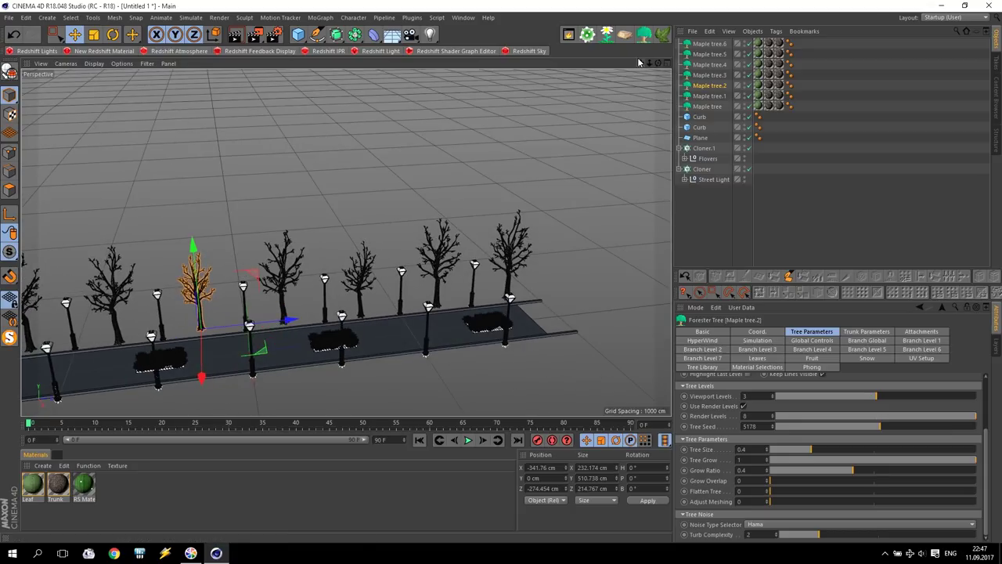
drag(640, 63, 759, 49)
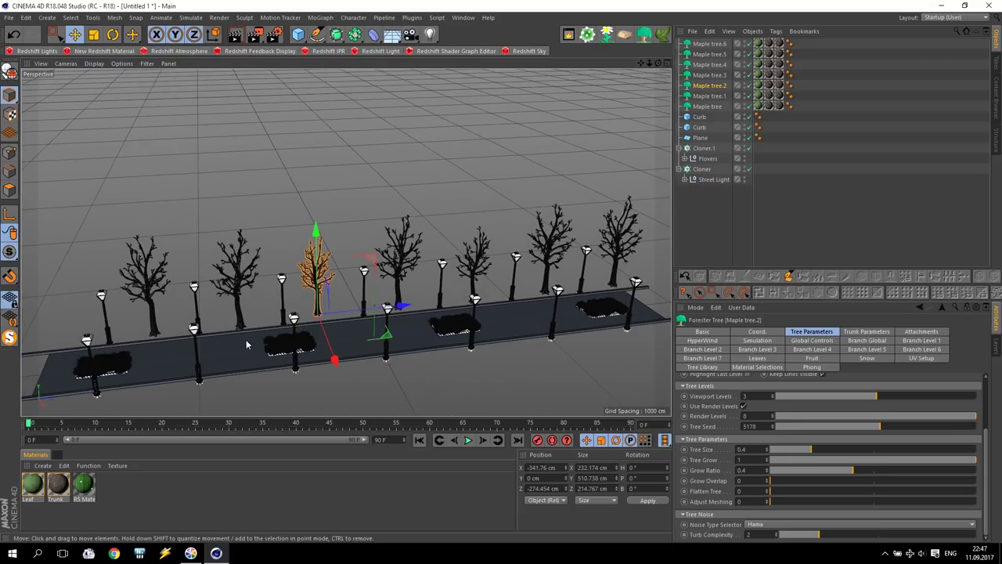
click(705, 106)
shift+click(709, 44)
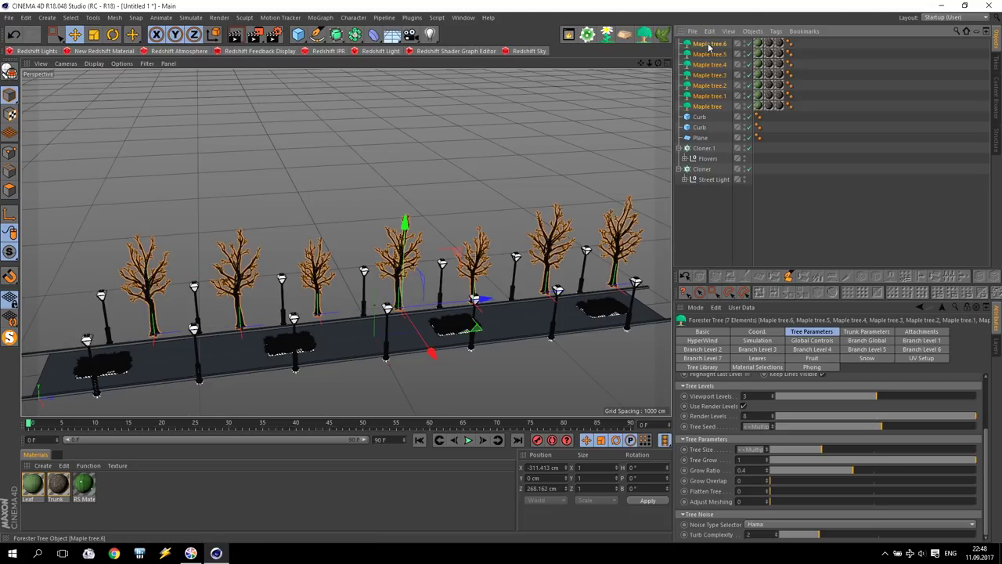
scroll(989, 490, up, 5)
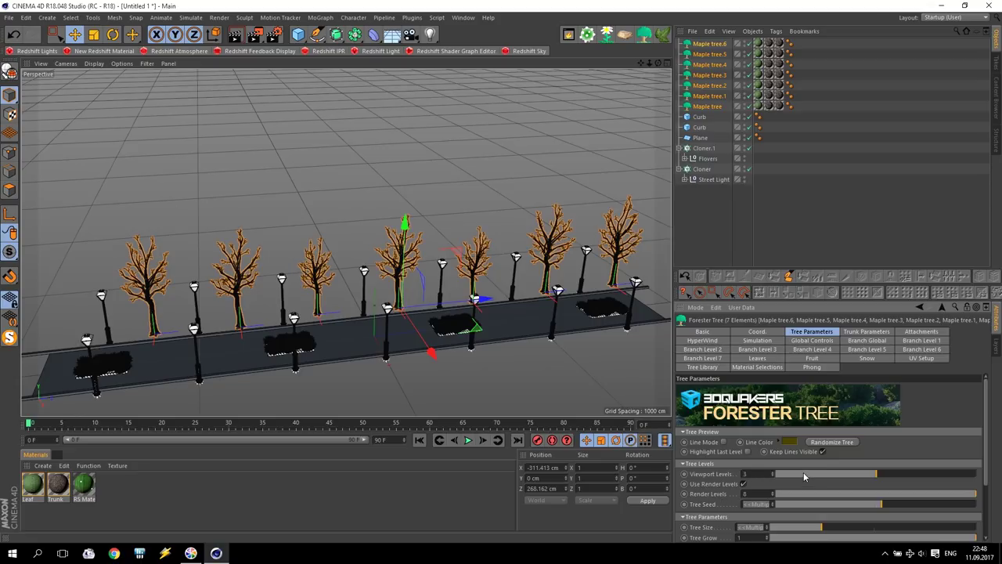
drag(803, 472, 771, 474)
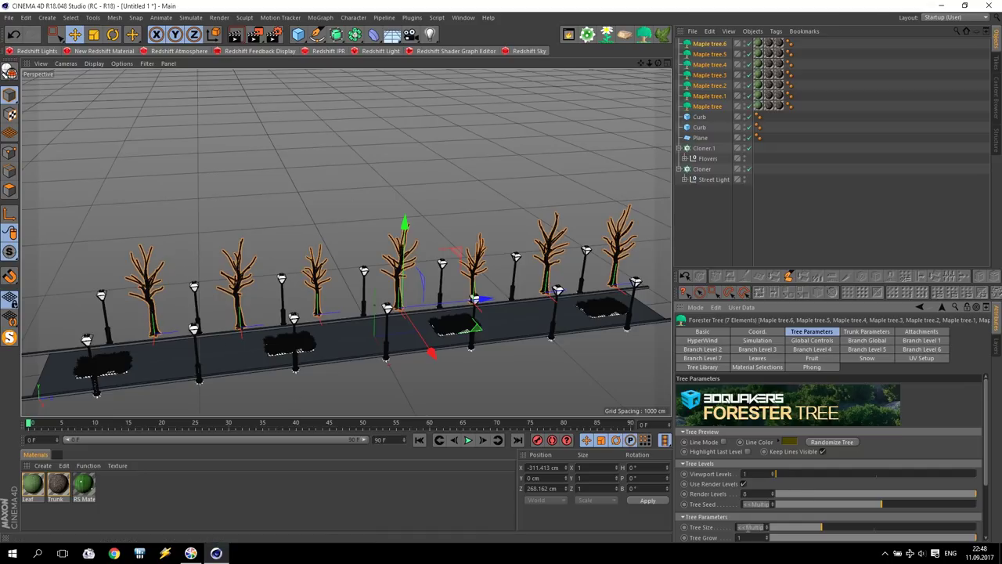
drag(836, 493, 772, 493)
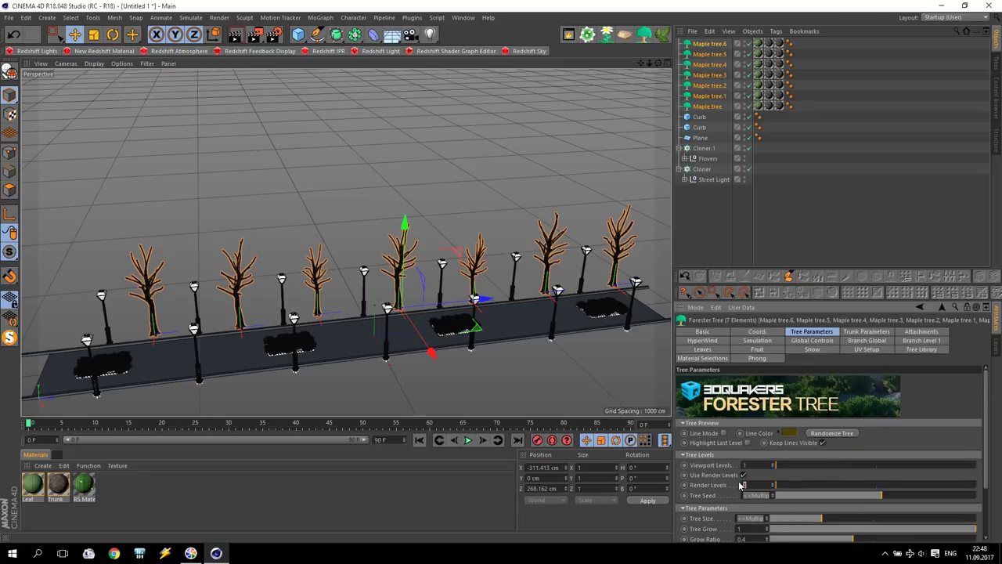
Duplicate the seven maples along X to the opposite side of the walkway, at about X 323 cm.
middle_click(198, 283)
middle_click(225, 214)
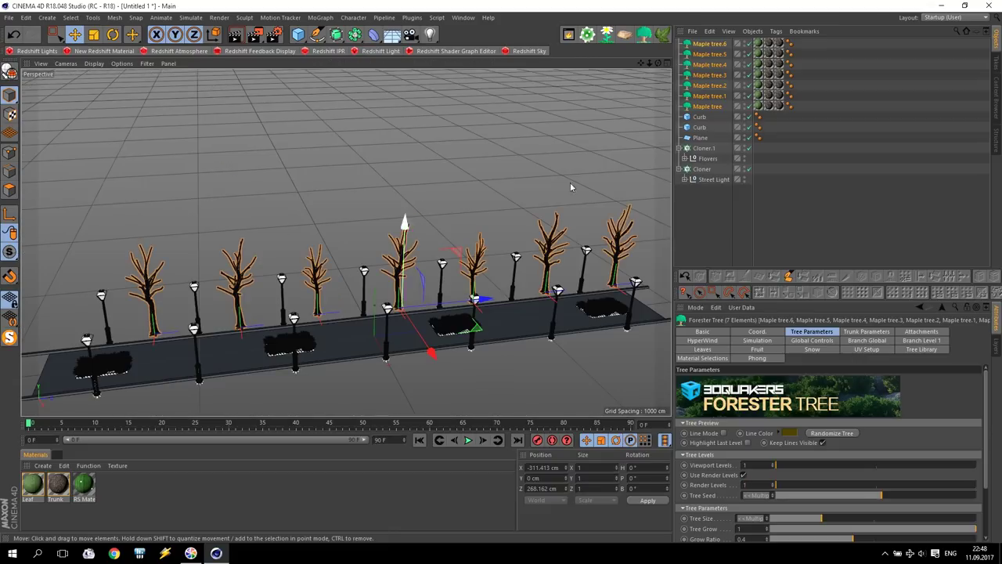
click(715, 106)
shift+click(715, 45)
middle_click(402, 243)
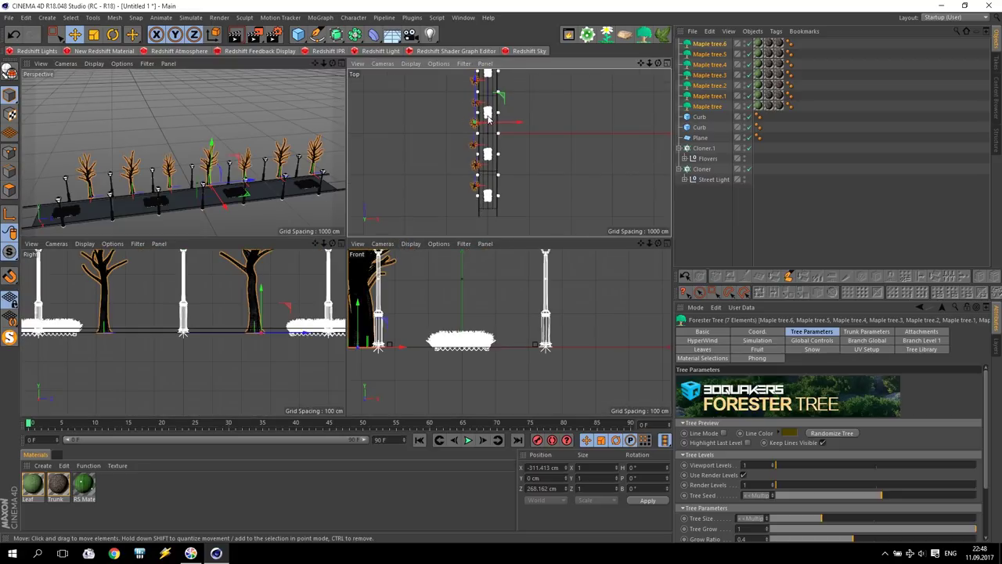
drag(508, 137, 514, 134)
click(13, 34)
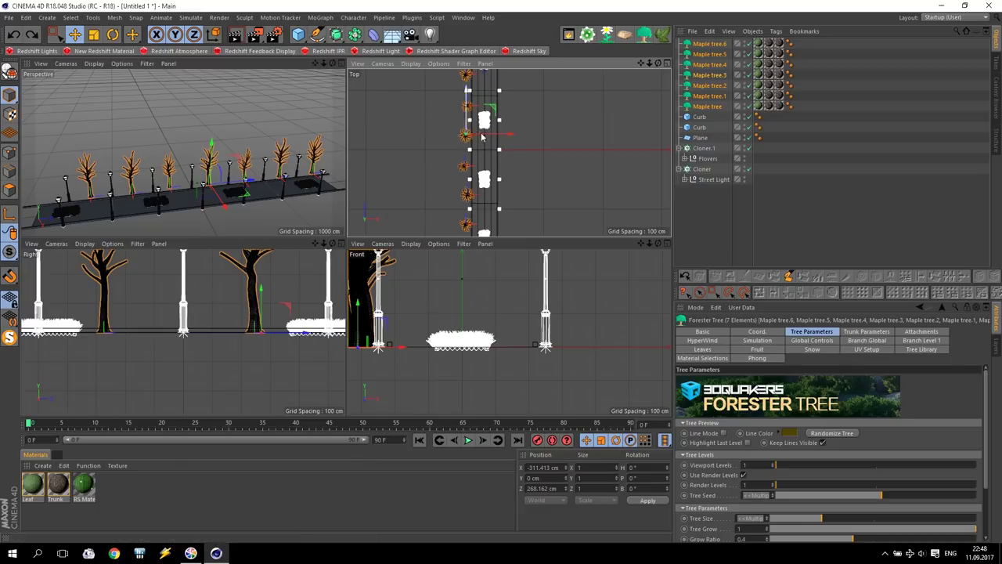
ctrl+drag(507, 137, 543, 141)
middle_click(519, 137)
scroll(320, 220, up, 3)
scroll(352, 220, down, 3)
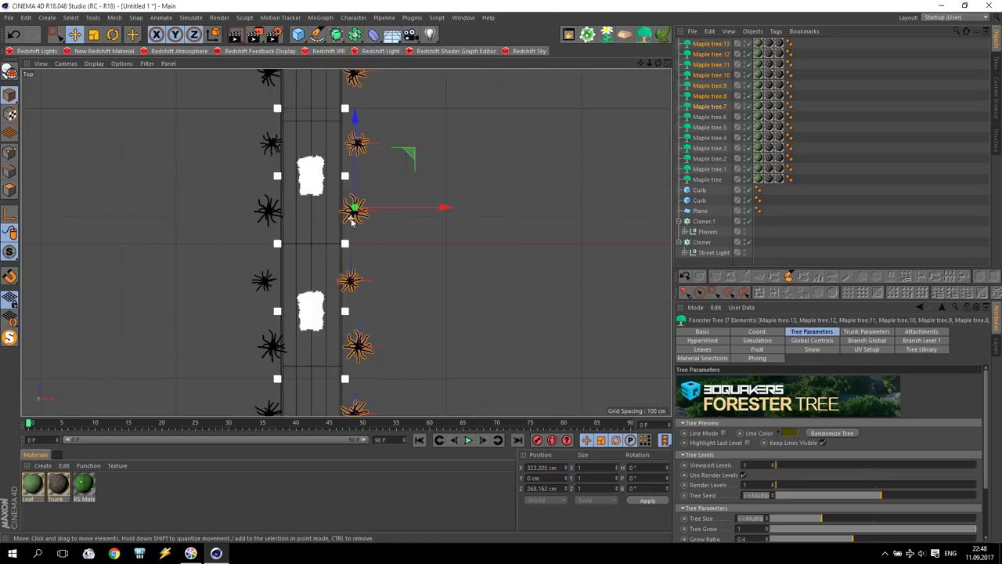
Rotate the duplicated maple row 180° in heading and move it closer to the walkway, to about X 296 cm.
scroll(352, 221, down, 1)
key(r)
drag(382, 164, 290, 303)
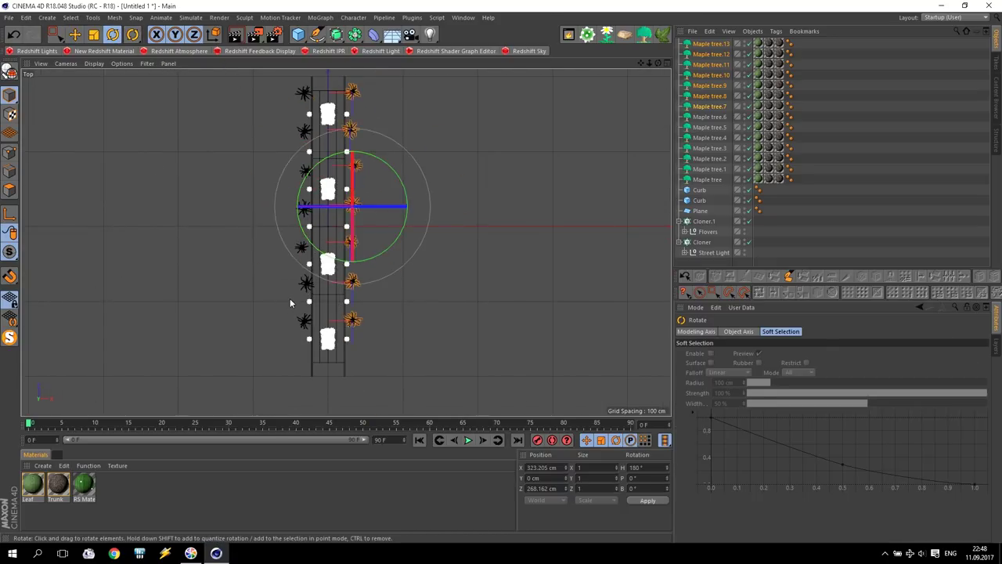
scroll(329, 250, up, 3)
click(74, 35)
drag(339, 129, 320, 130)
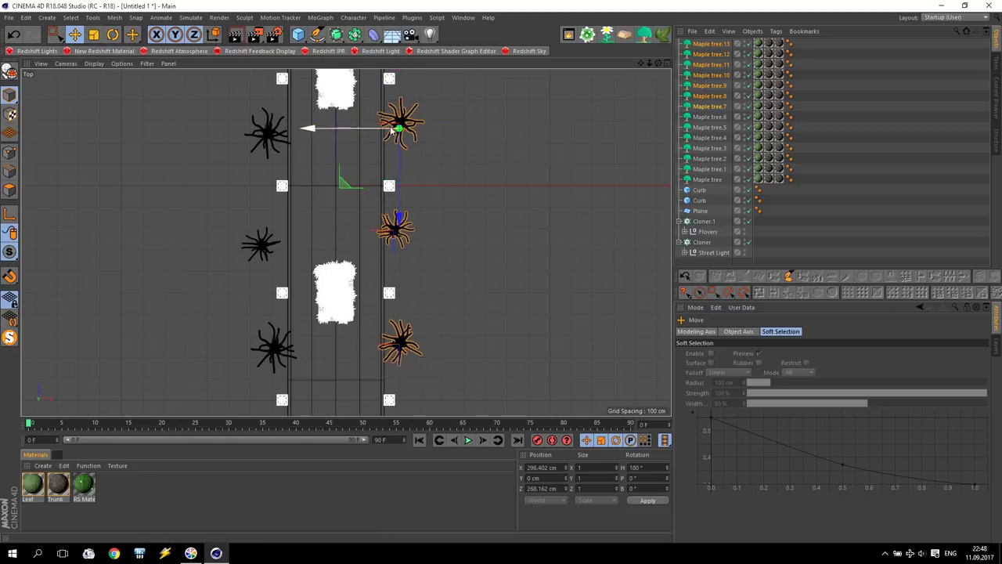
Reposition Maple tree.11 to about X 273 cm, Z 730 cm and Maple tree.7 to about X 274 cm, Z -1264 cm.
drag(642, 65, 607, 112)
click(417, 245)
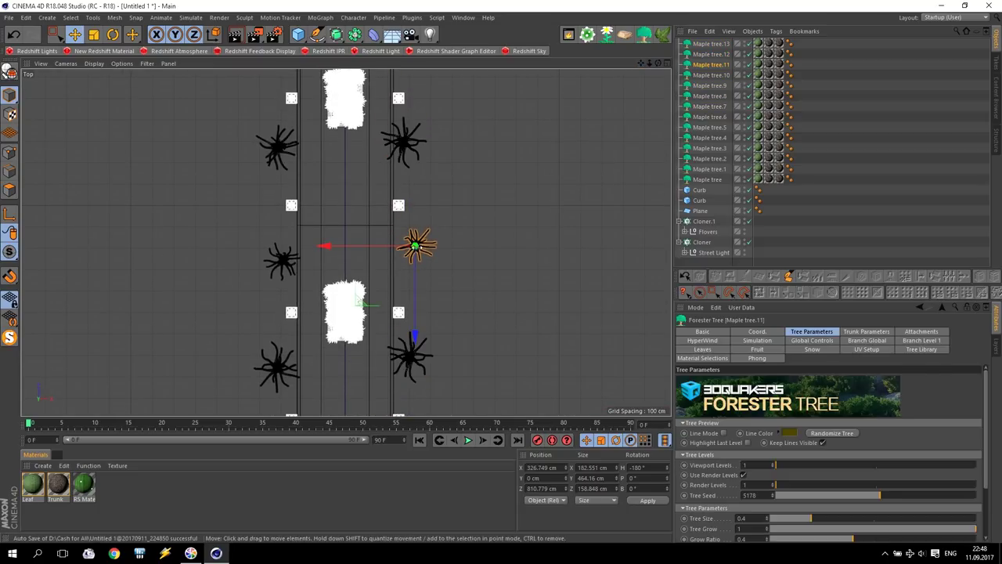
drag(364, 308, 352, 320)
drag(640, 63, 635, 1)
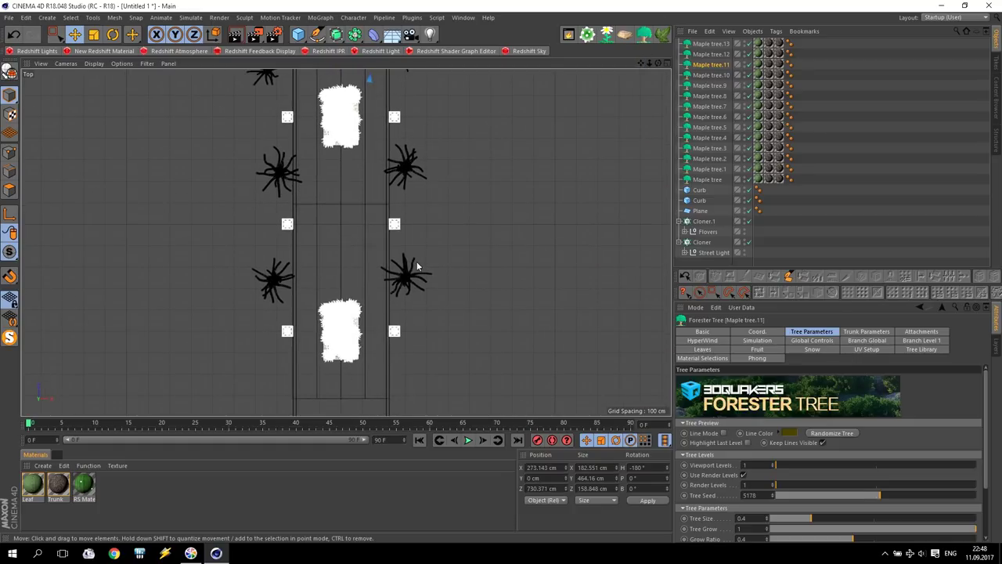
click(403, 283)
drag(356, 331, 348, 338)
In the perspective view, move Maple tree.7 to about X 288 cm and the original left-row maple to about X -285 cm.
middle_click(376, 305)
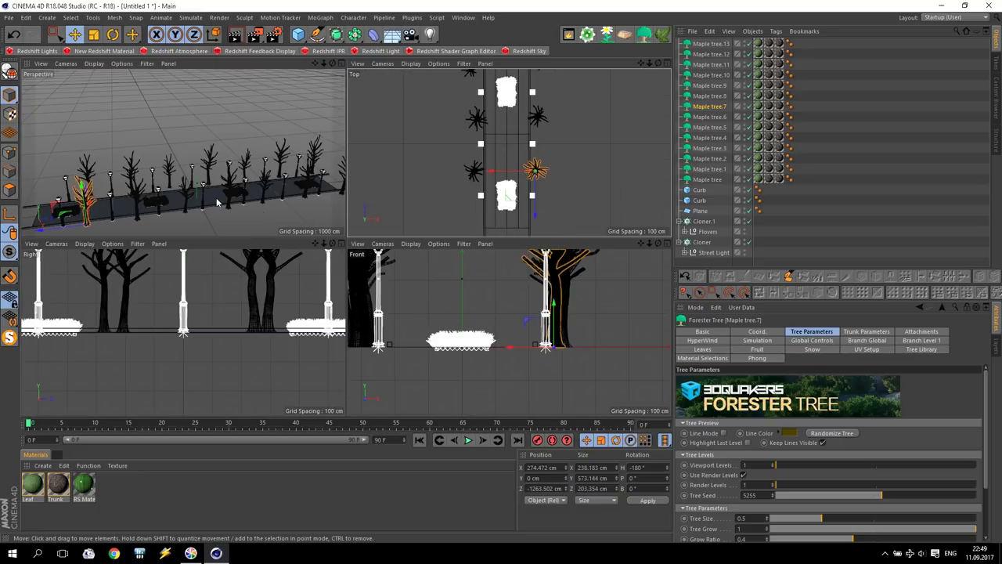
middle_click(218, 202)
alt+drag(218, 202, 194, 361)
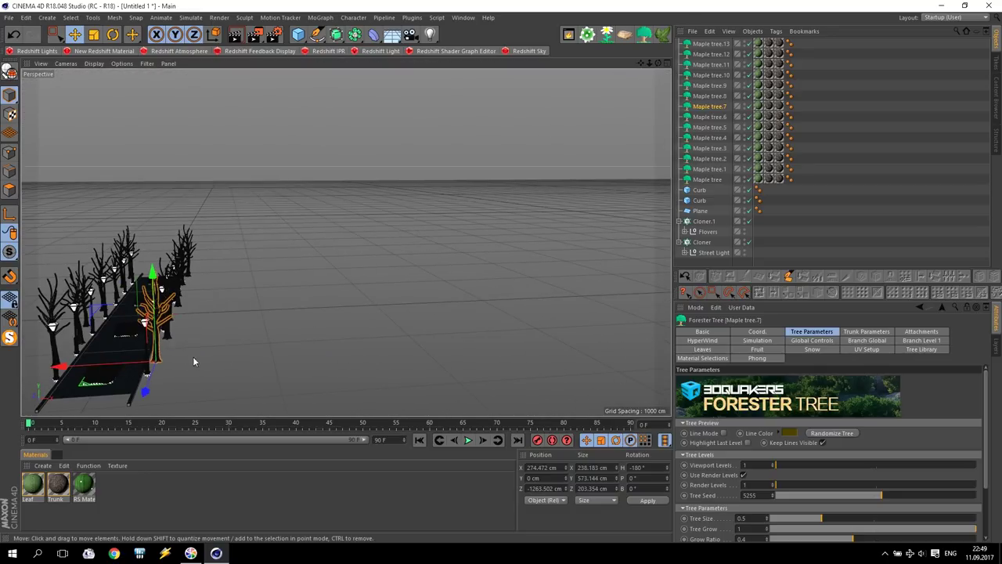
drag(641, 63, 828, 21)
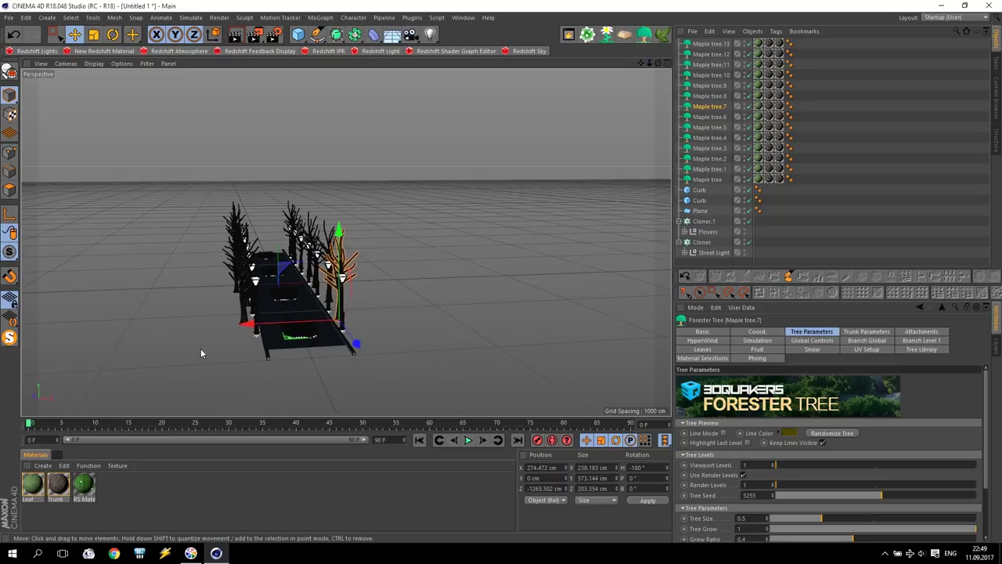
scroll(282, 326, up, 5)
scroll(276, 306, up, 5)
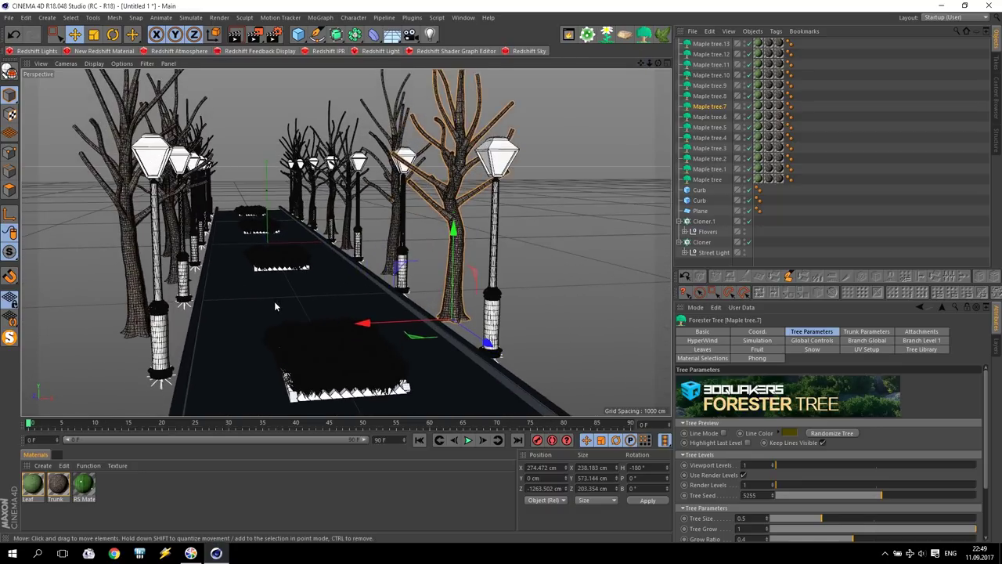
scroll(274, 306, up, 3)
scroll(321, 315, up, 3)
drag(504, 335, 516, 337)
scroll(143, 346, down, 3)
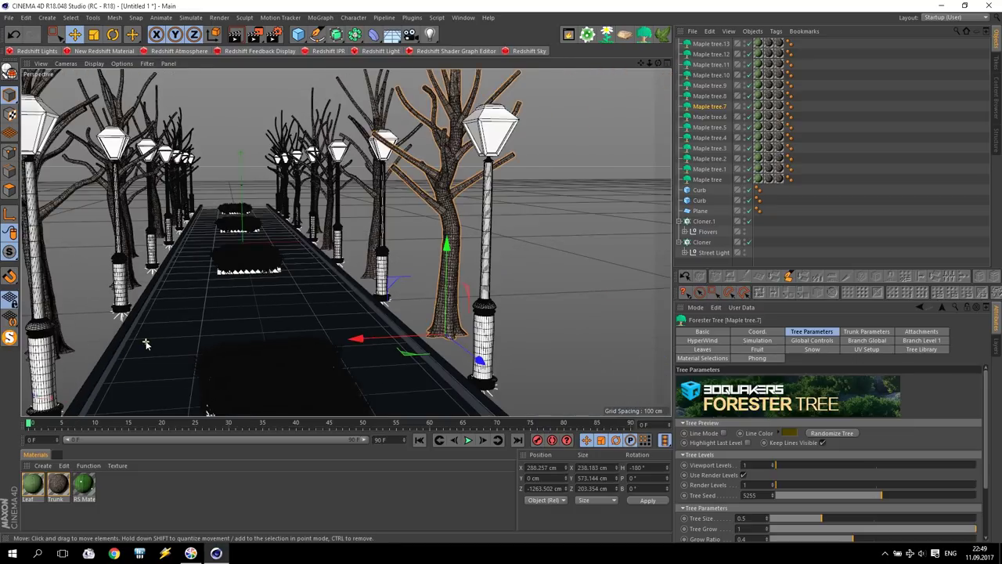
click(67, 351)
drag(106, 354, 138, 352)
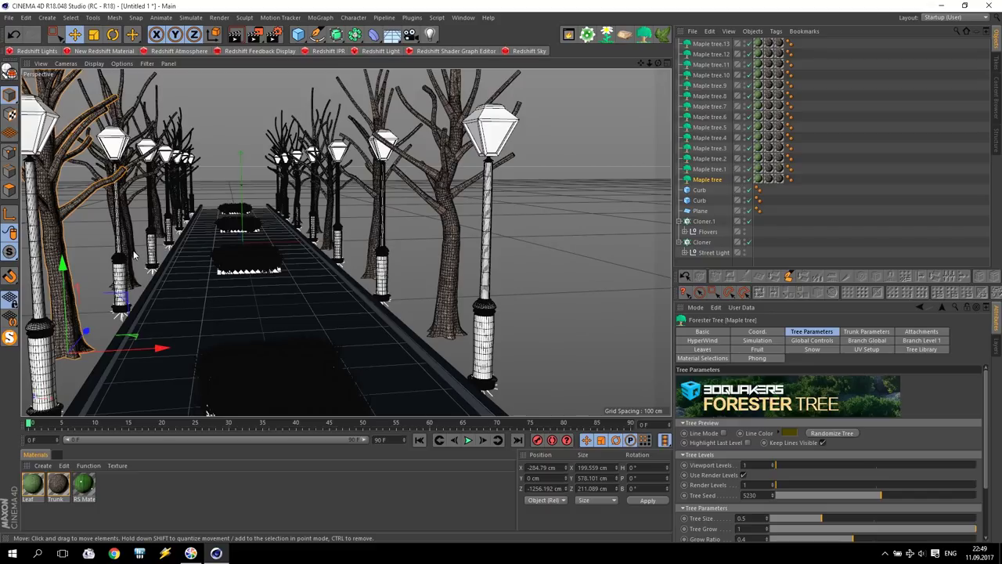
Move Maple tree.2 in the left row to about X -312 cm.
click(134, 255)
drag(160, 259, 173, 259)
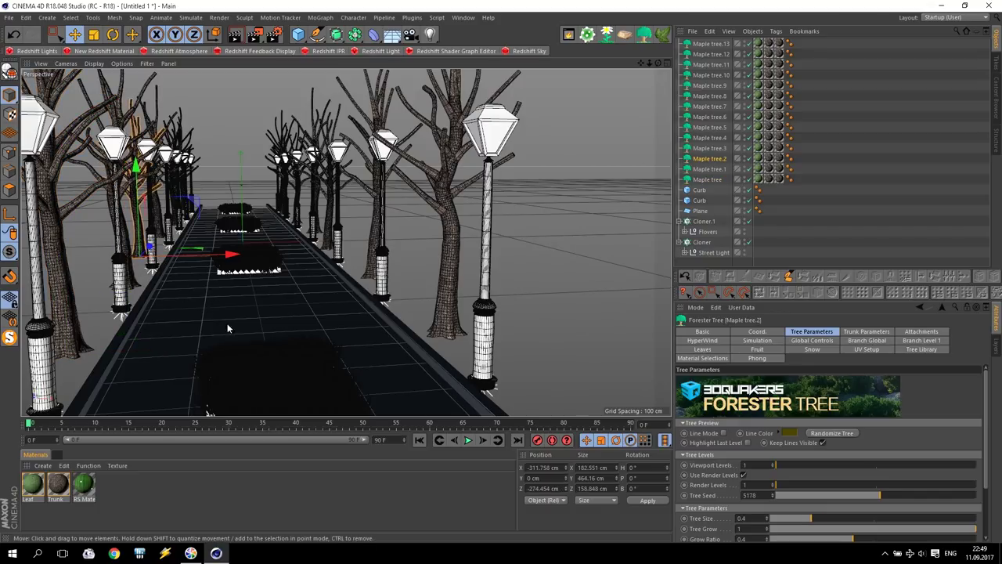
Open the Redshift IPR preview of the alley and enlarge its window.
scroll(223, 336, up, 3)
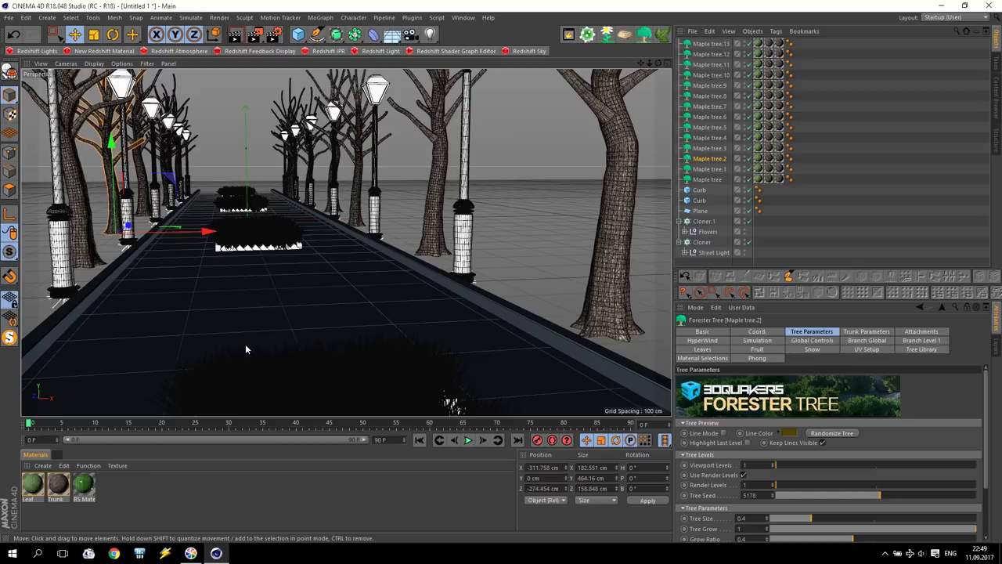
scroll(249, 349, down, 2)
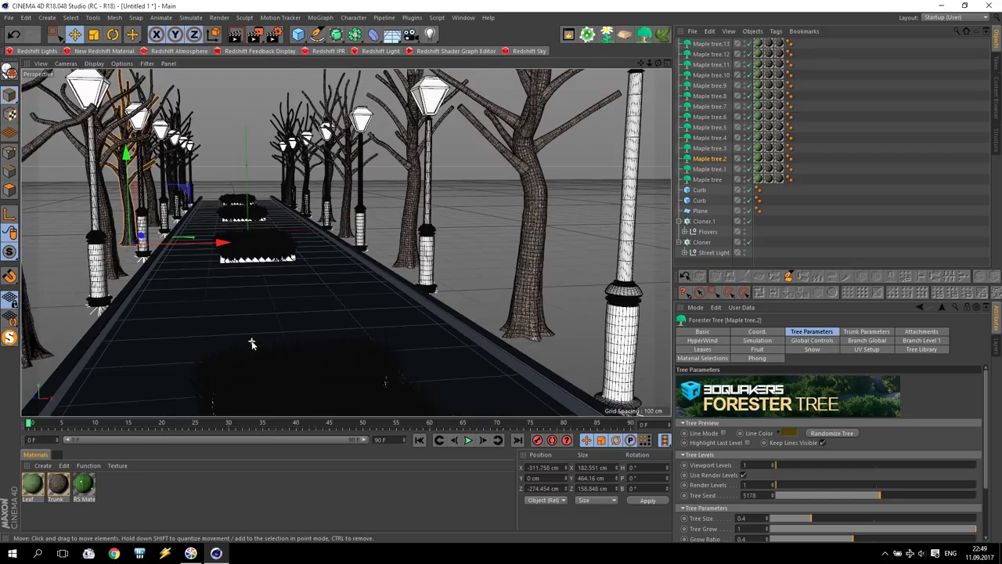
click(330, 52)
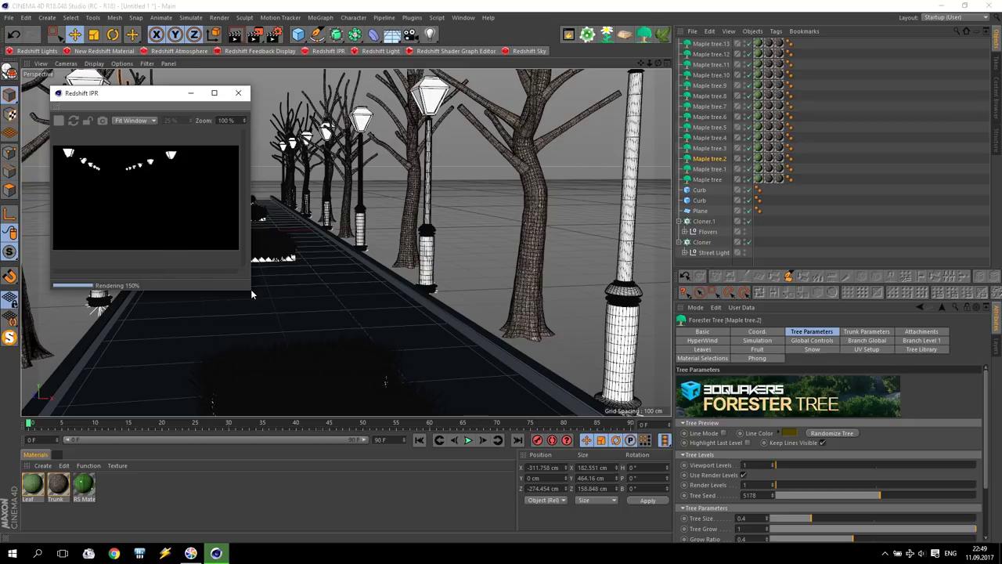
drag(250, 289, 444, 413)
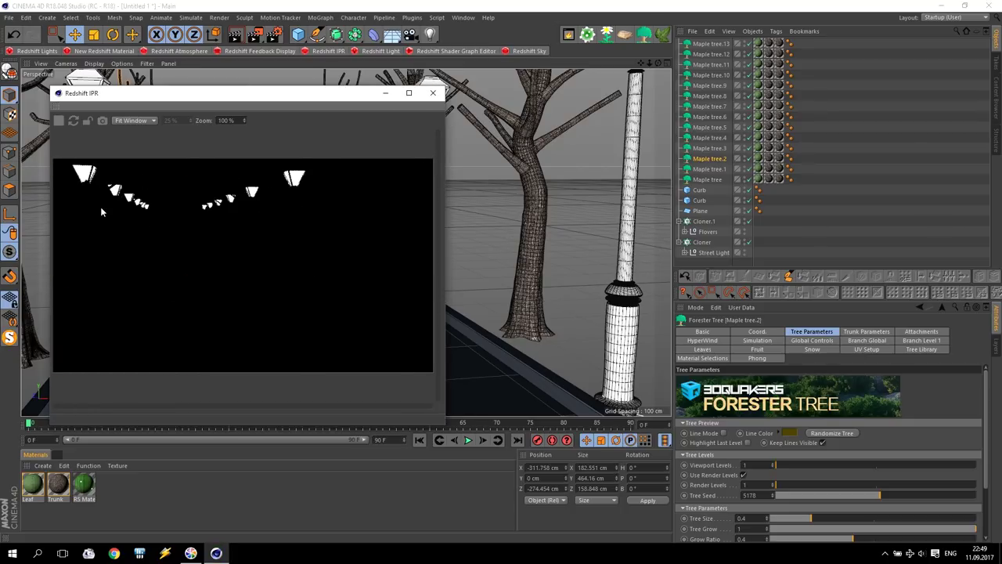
Set the street light's RS Area Light to Radiant Power (W) with luminous efficacy 500 and intensity multiplier 250.
click(685, 252)
scroll(696, 250, down, 1)
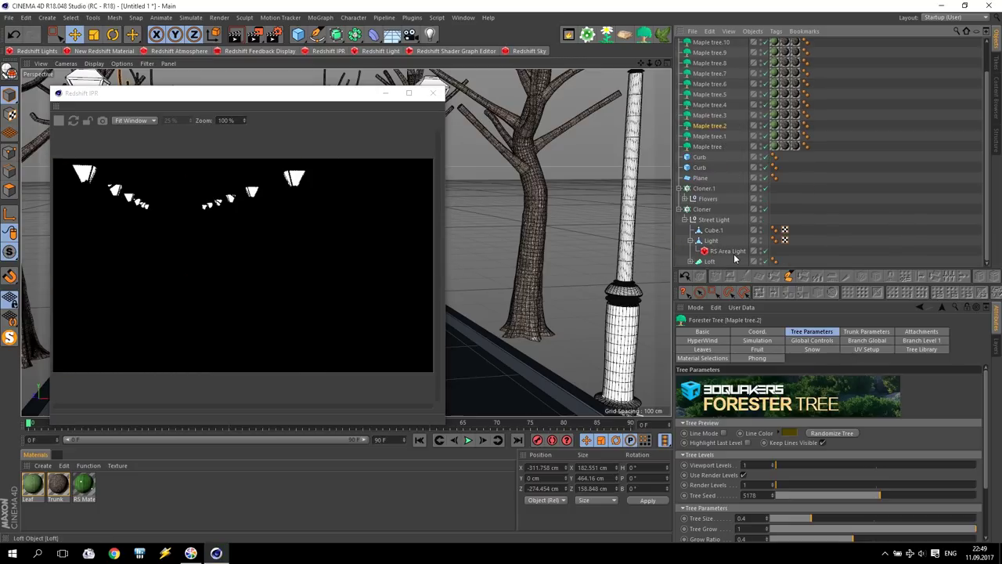
click(728, 251)
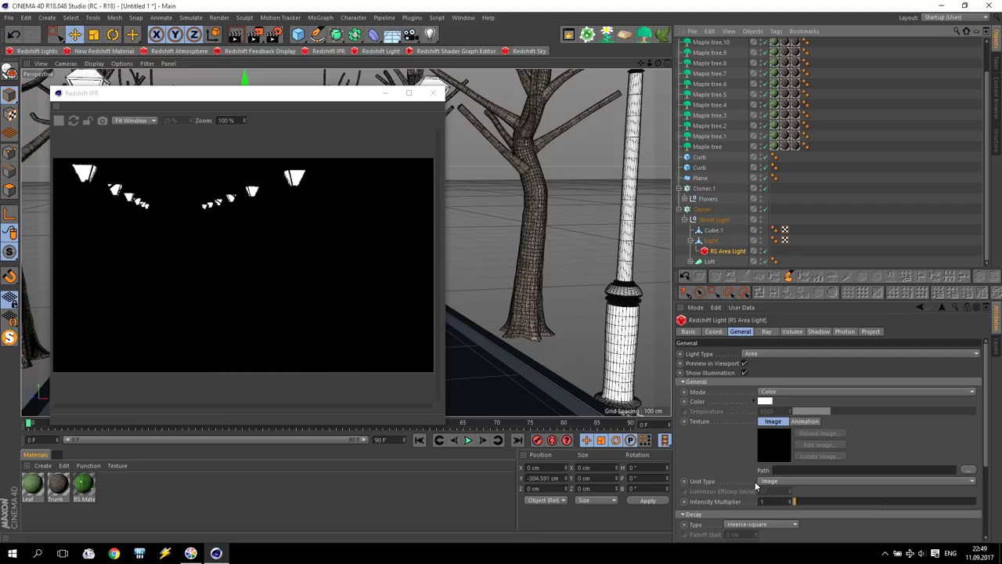
click(781, 481)
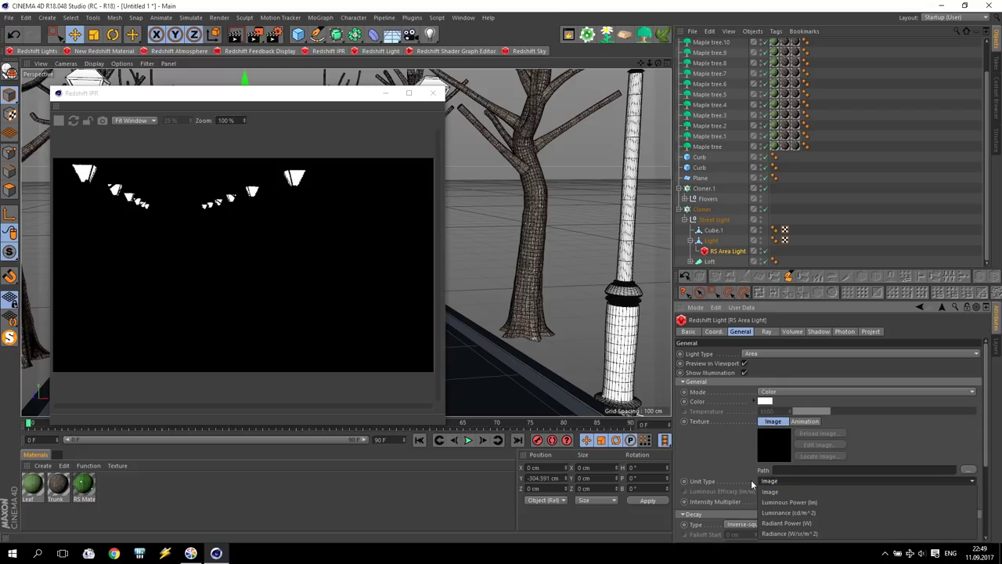
click(812, 522)
text(50250)
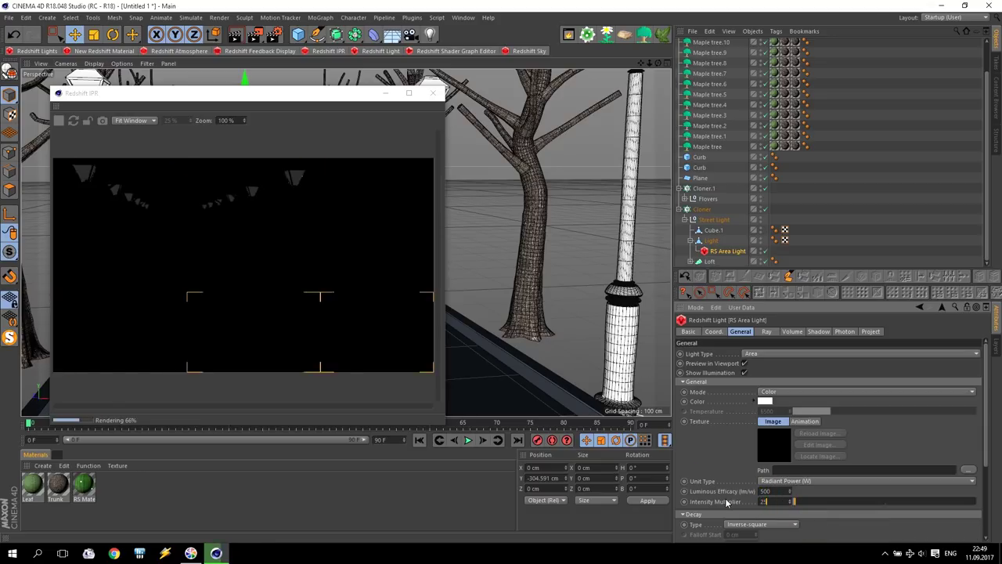
key(Return)
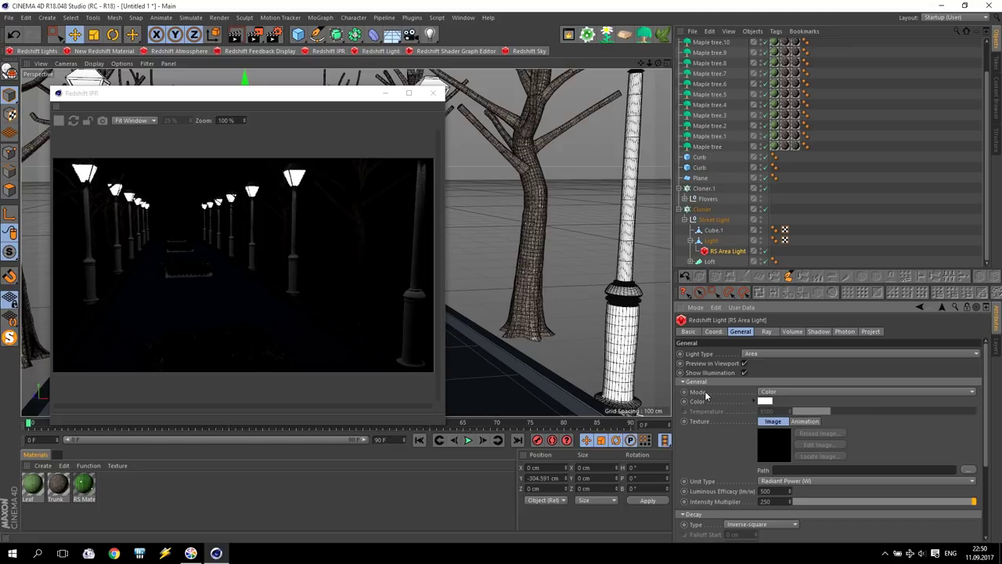
Switch the area light's colour mode to Temperature at 3000 and close the render preview.
click(775, 393)
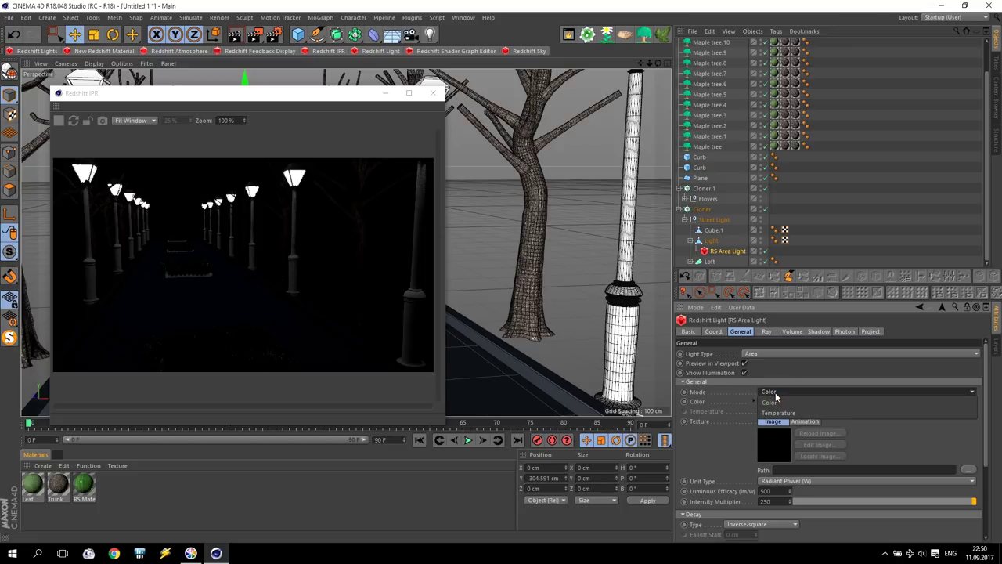
click(777, 413)
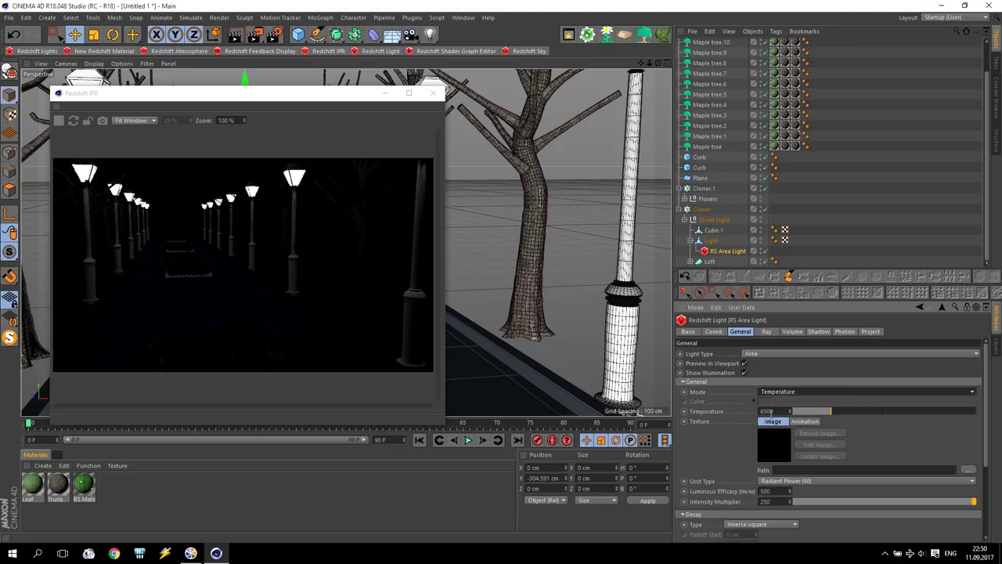
text(30)
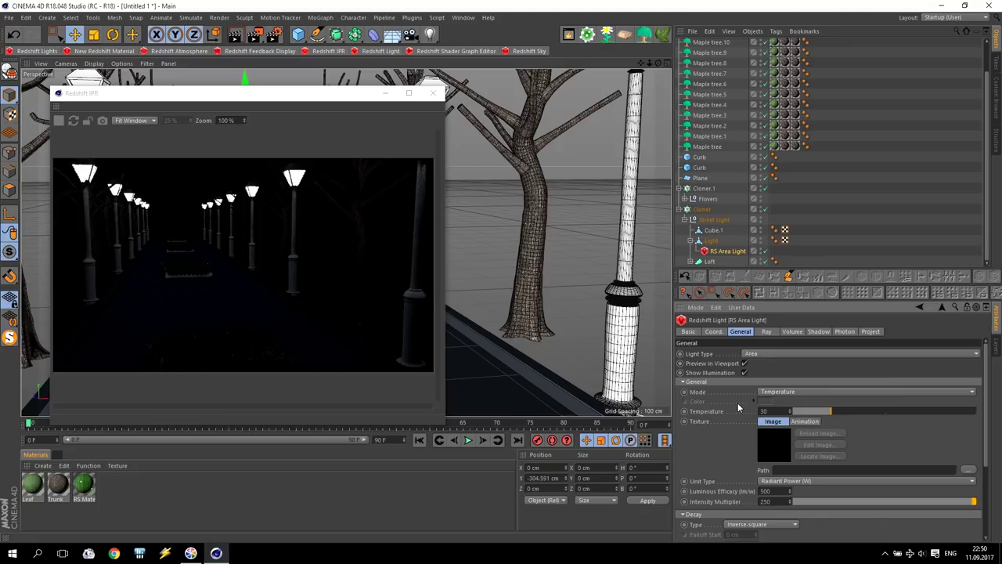
key(Return)
click(433, 93)
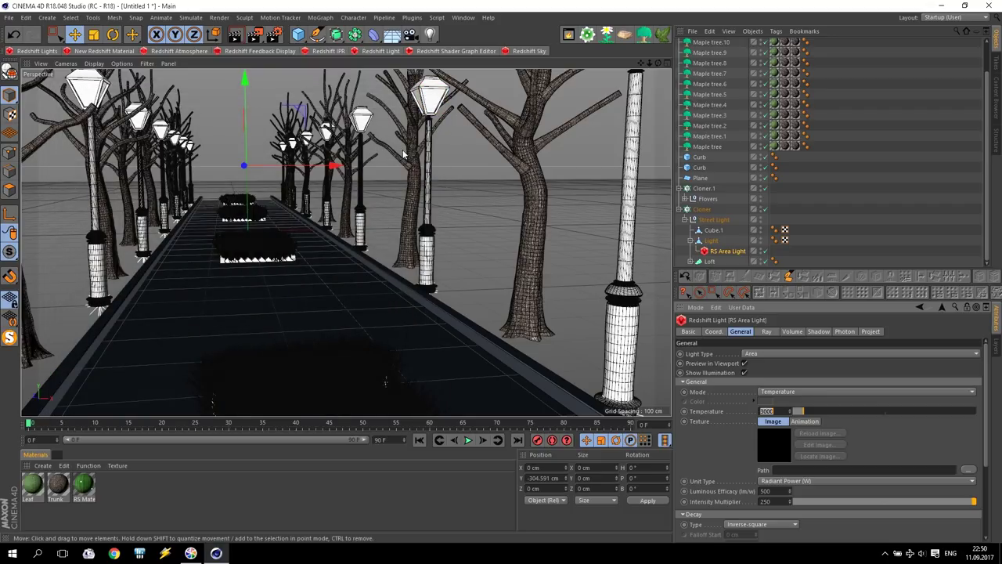
Duplicate the seven left-row maples, Maple tree through Maple tree.6, along X to the opposite side, at about X 395 cm.
click(463, 269)
scroll(462, 248, down, 5)
alt+drag(474, 161, 384, 238)
drag(641, 63, 586, 157)
alt+drag(346, 243, 389, 288)
scroll(389, 288, down, 3)
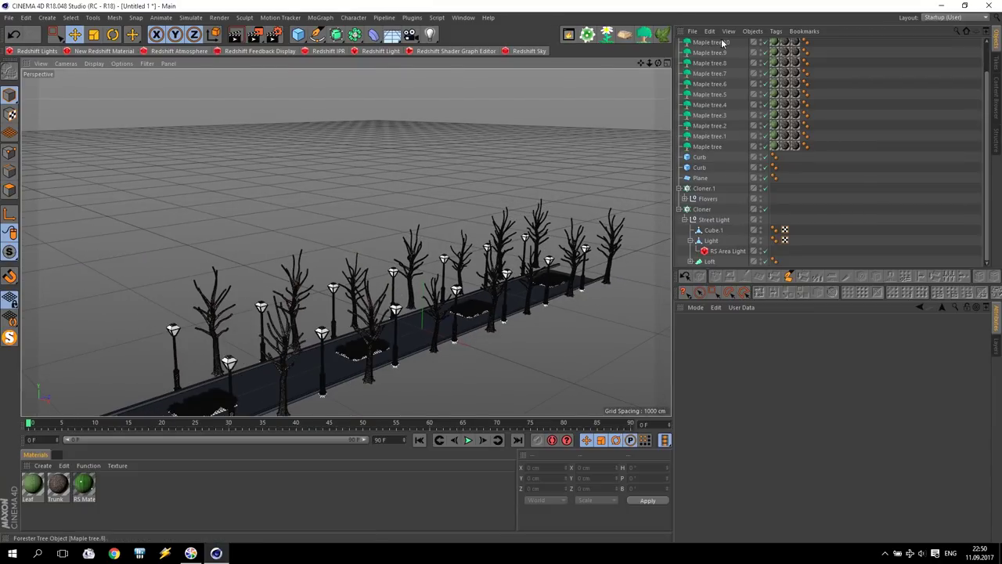
click(711, 147)
scroll(711, 156, up, 1)
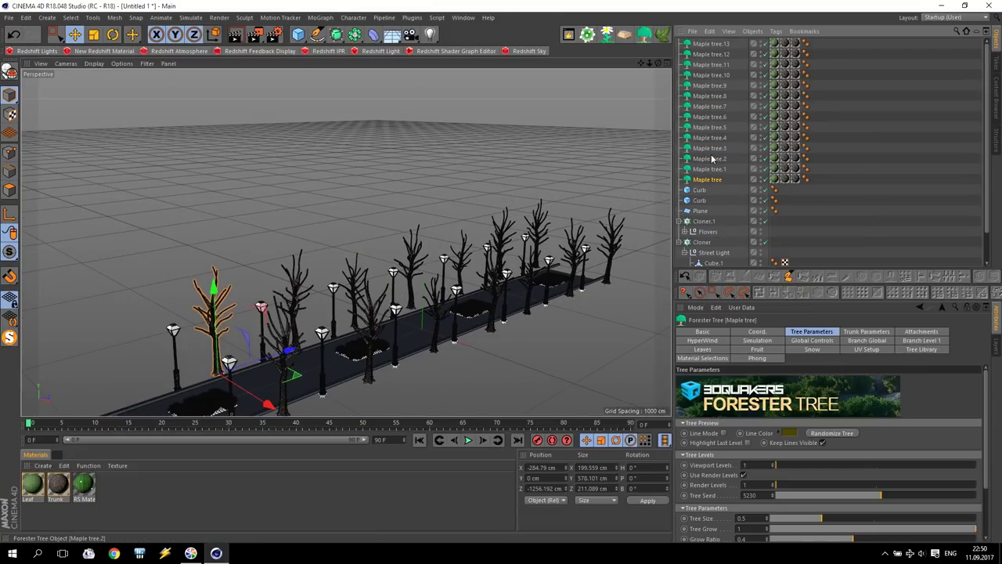
shift+click(718, 47)
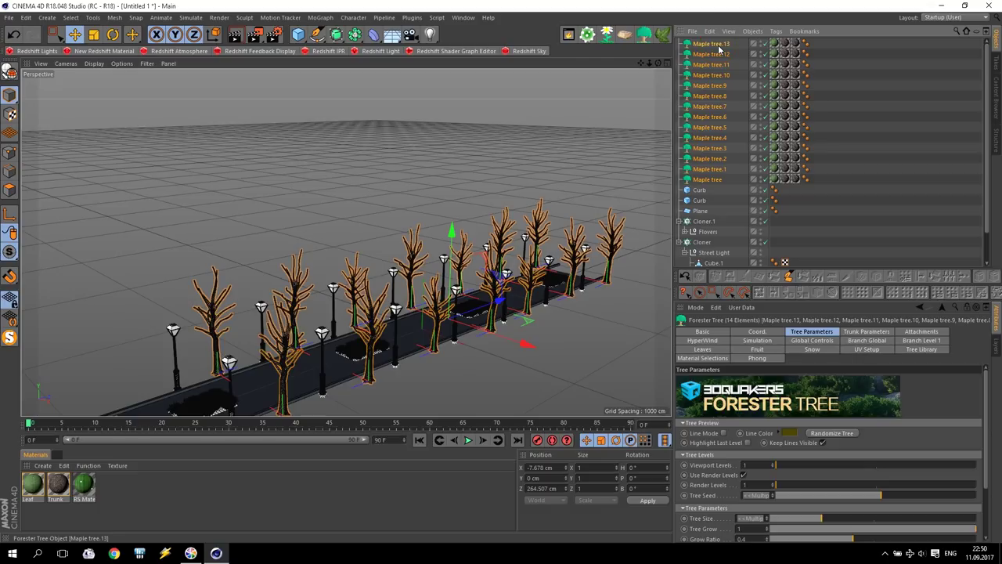
click(718, 181)
shift+click(718, 97)
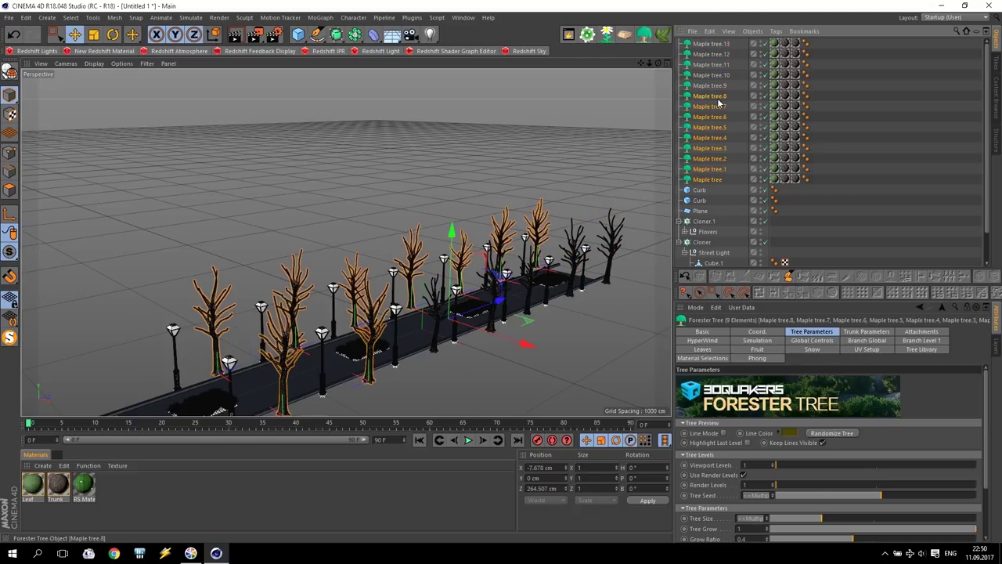
shift+click(719, 108)
shift+click(719, 117)
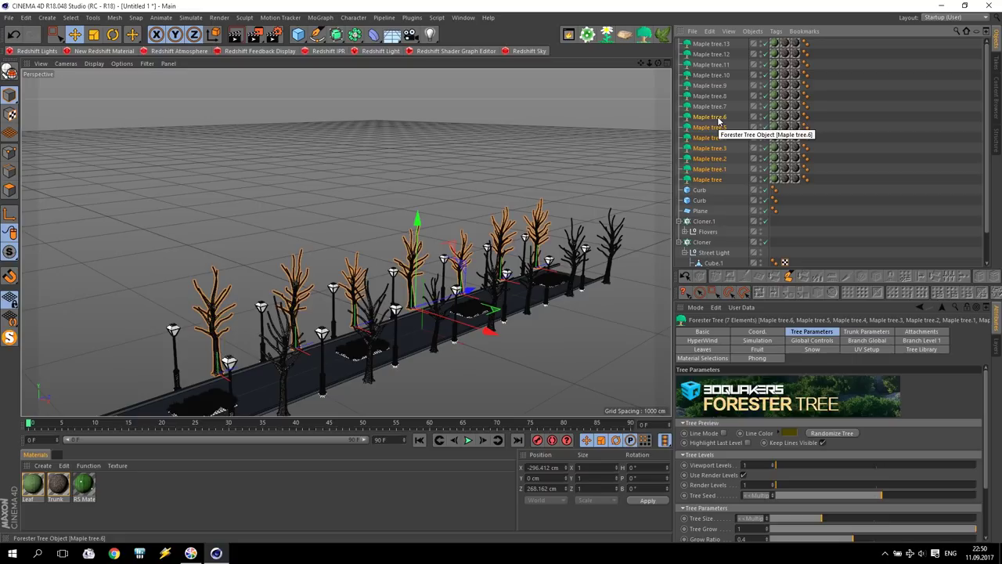
ctrl+drag(486, 332, 581, 387)
In the top view, shift the duplicated row along the walkway so its trees stand between those of the inner right row.
middle_click(401, 298)
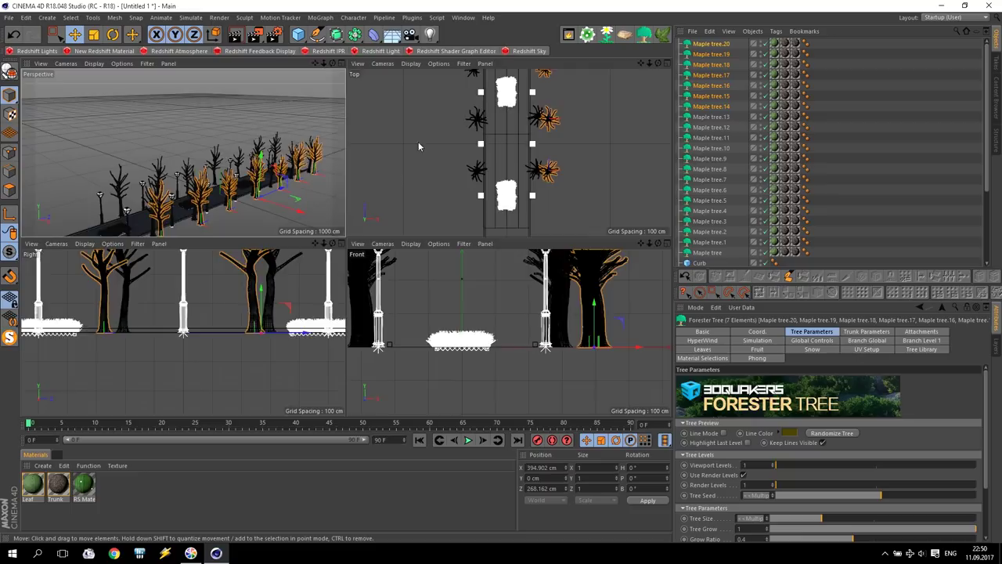
middle_click(439, 138)
scroll(462, 133, down, 4)
drag(640, 64, 610, 170)
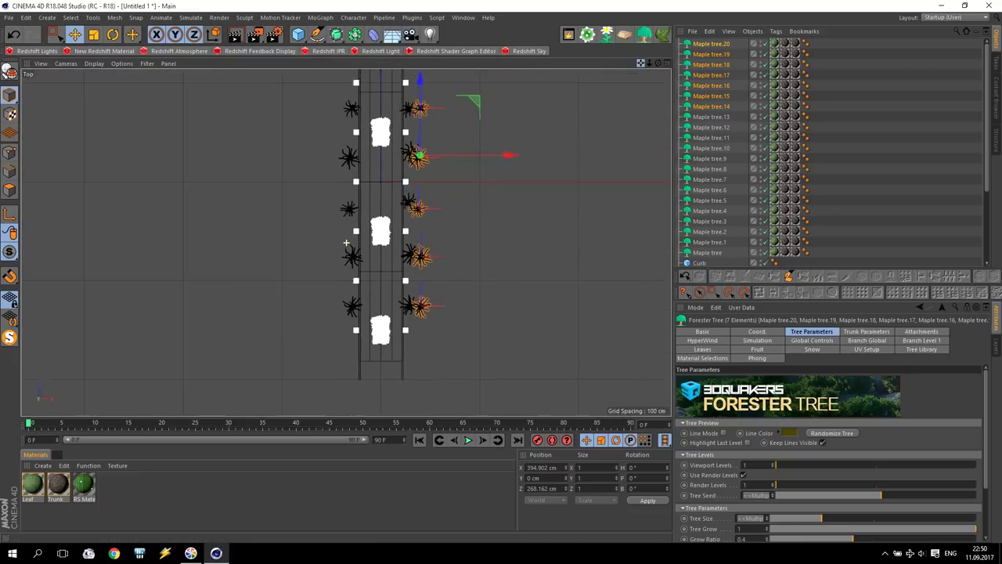
alt+middle_drag(467, 126, 446, 158)
drag(457, 137, 490, 82)
Add a third right-hand maple row from copies of the second, rotated to 180° heading and centred at about X 638 cm, Z 843 cm.
click(112, 33)
drag(458, 161, 429, 178)
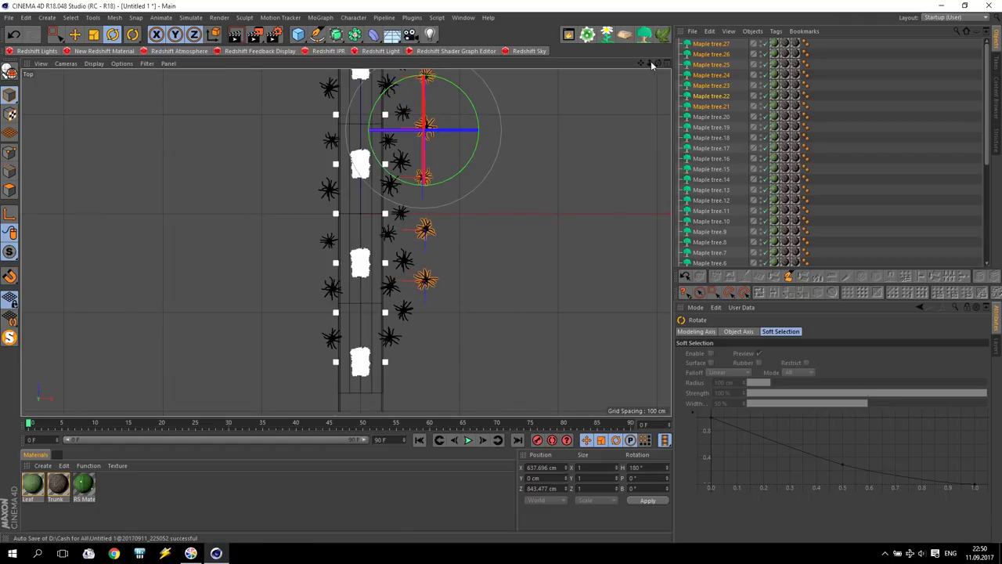
drag(641, 64, 675, 142)
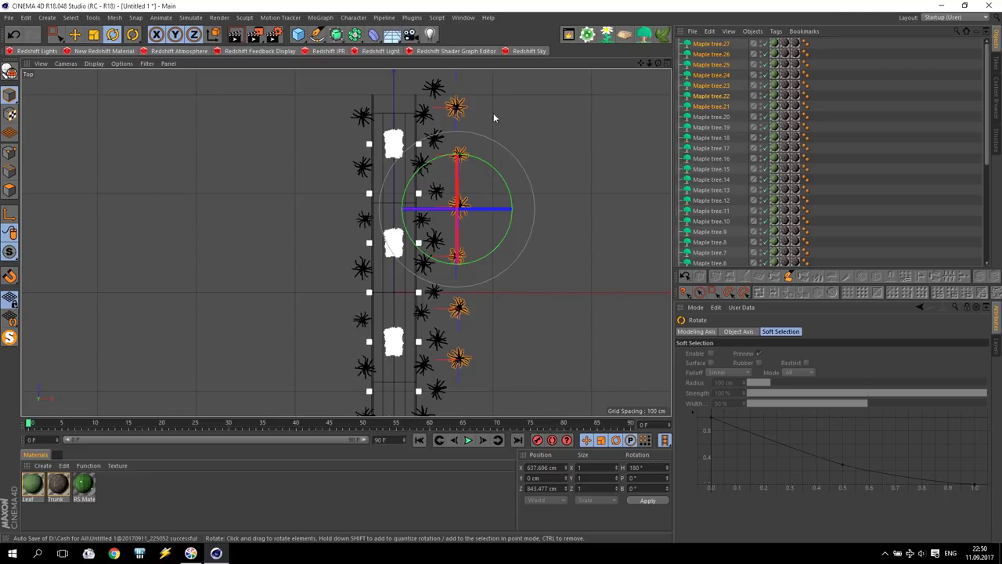
Duplicate Maple tree.7 through Maple tree.13 along X to the left side of the walkway, at about X -452 cm.
click(716, 243)
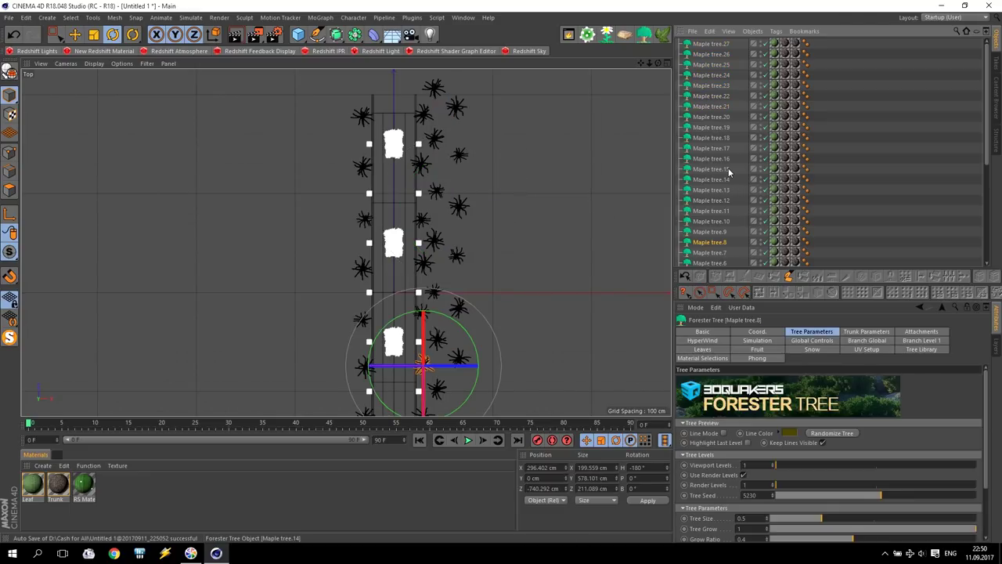
shift+click(720, 191)
click(716, 253)
shift+click(720, 191)
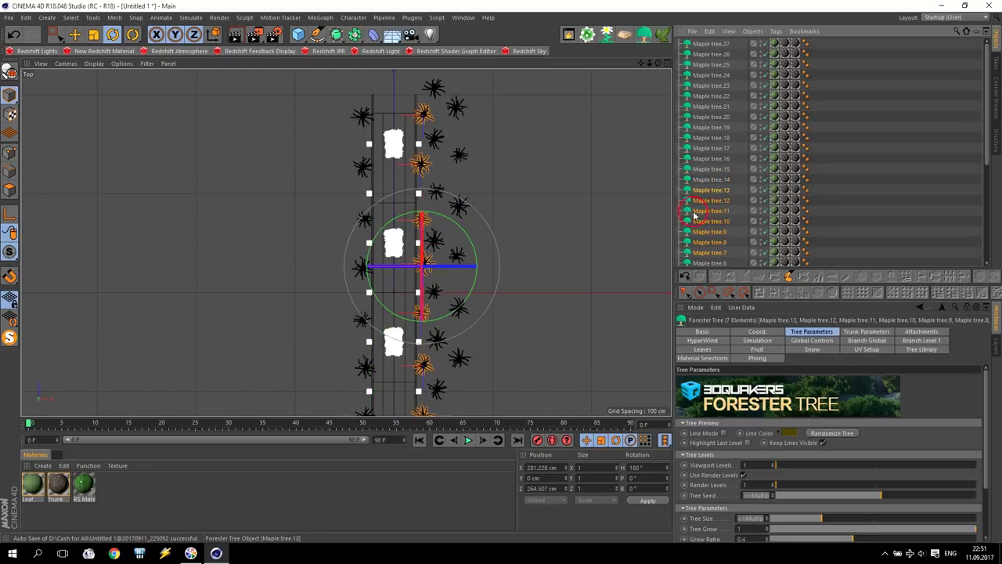
click(73, 36)
drag(331, 269, 268, 271)
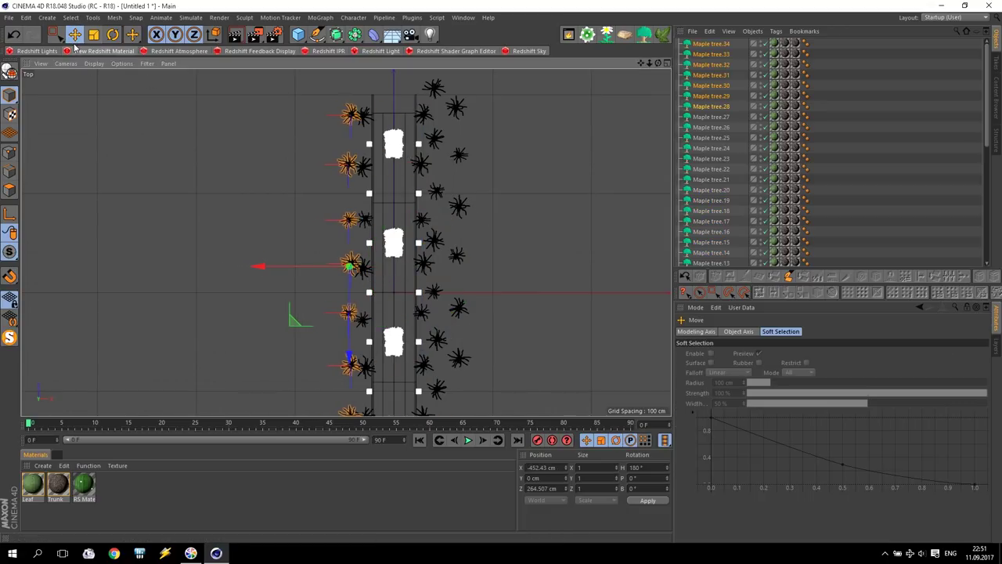
Stagger the new left row along the walkway and add a rotated outer copy of it at about X -584 cm, Z 792 cm.
drag(361, 357, 474, 357)
click(114, 35)
click(74, 34)
drag(388, 196, 394, 164)
middle_click(478, 224)
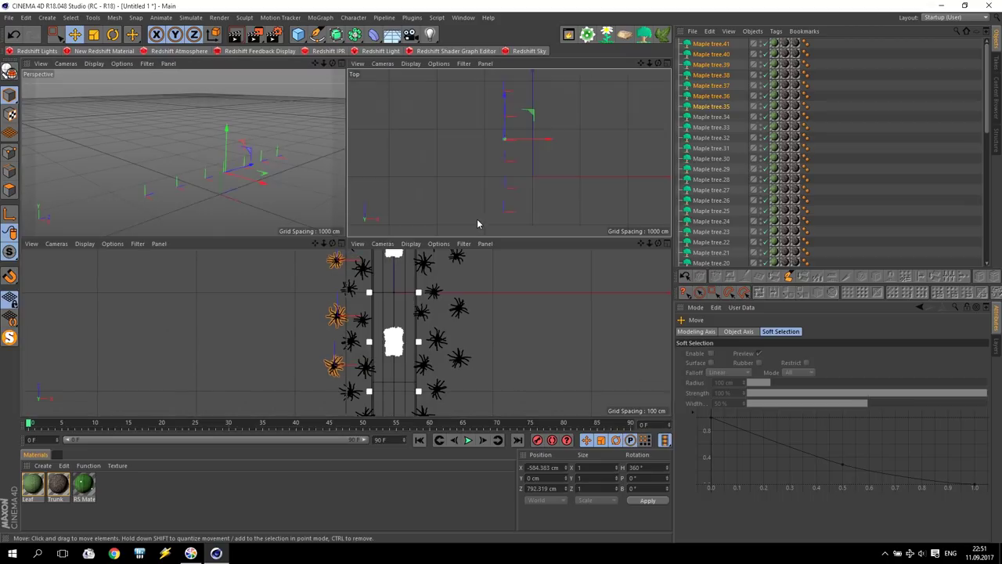
middle_click(252, 196)
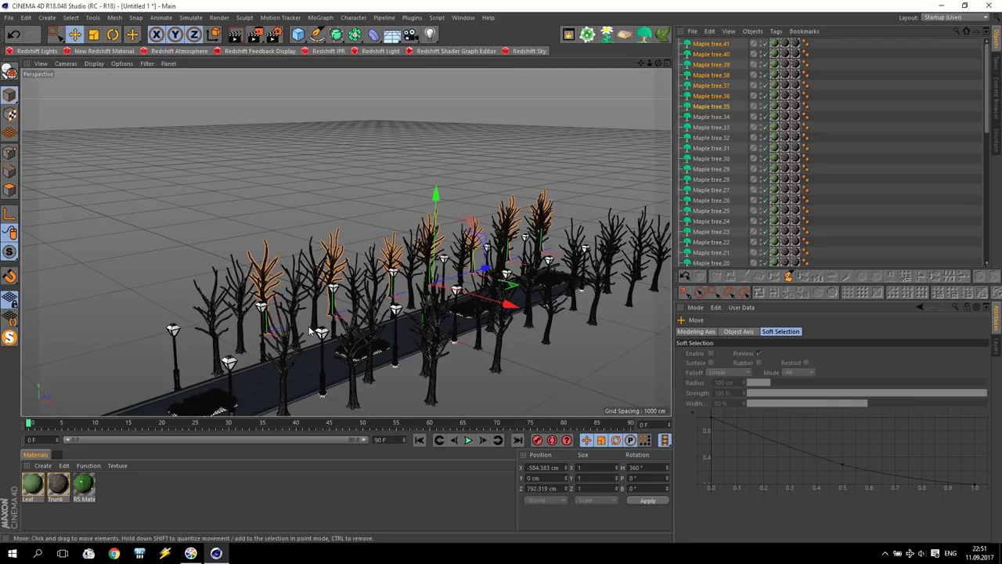
Add a camera framed from a low viewpoint down the walkway between the tree rows and look through it.
alt+drag(282, 336, 546, 134)
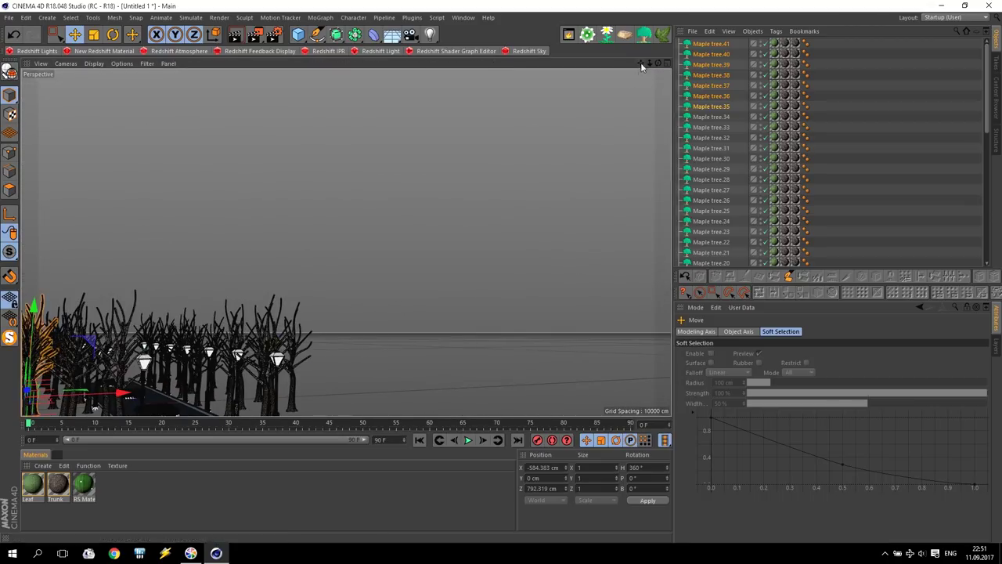
drag(640, 63, 637, 63)
alt+drag(279, 287, 327, 254)
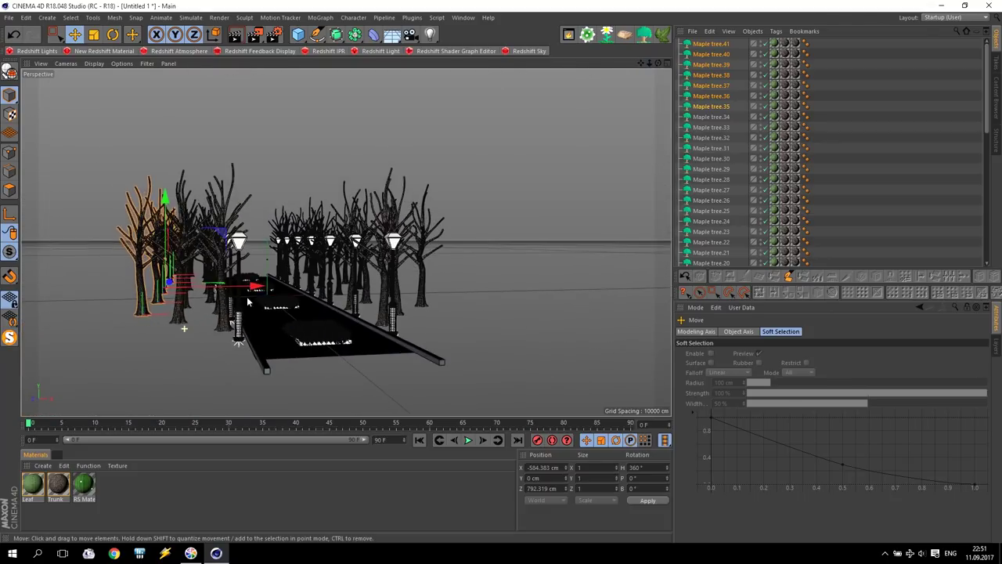
scroll(327, 254, up, 2)
scroll(327, 254, up, 5)
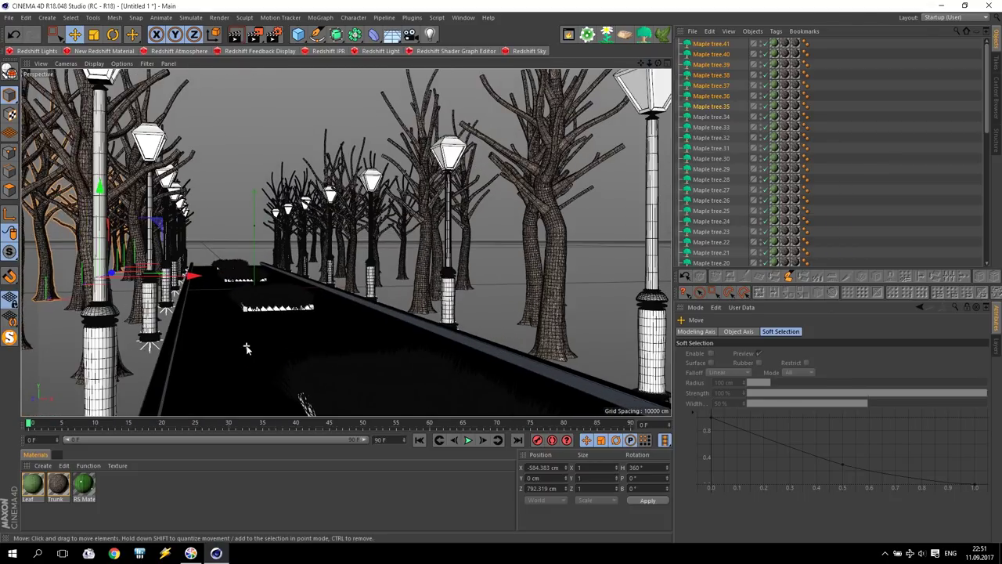
scroll(294, 347, up, 2)
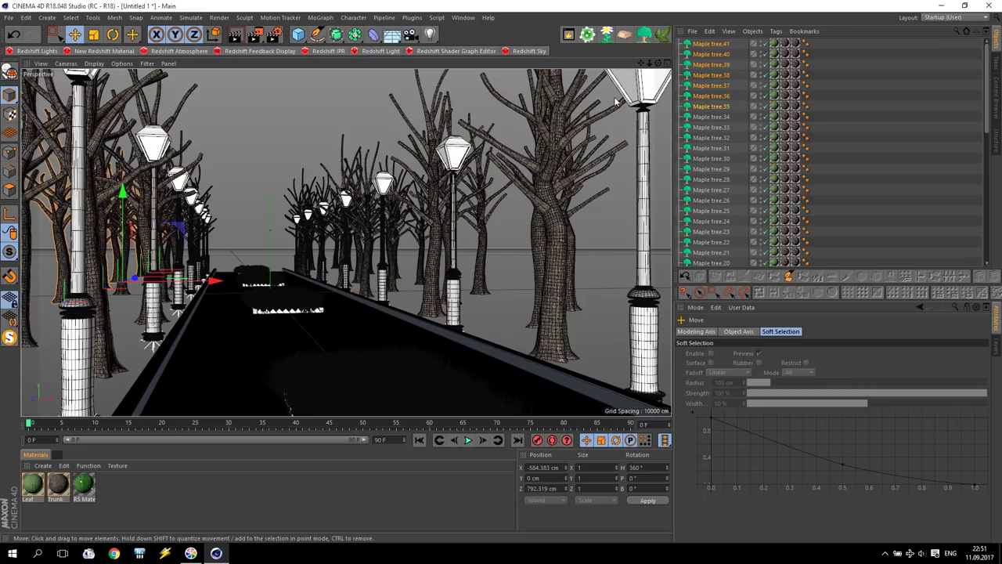
mouse_move(649, 62)
mouse_down()
mouse_move(666, 63)
mouse_move(626, 63)
mouse_move(646, 63)
mouse_up()
click(410, 35)
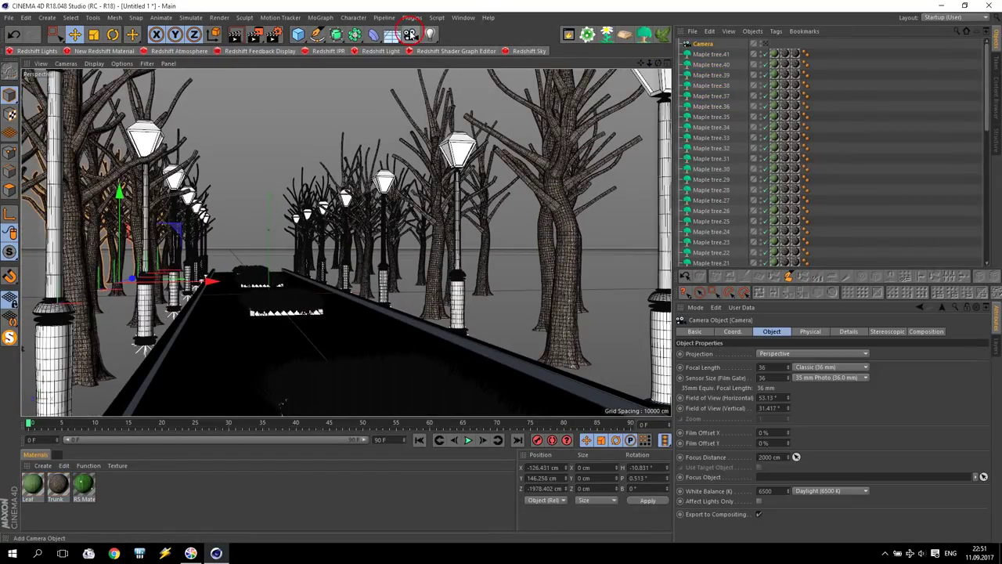
click(765, 45)
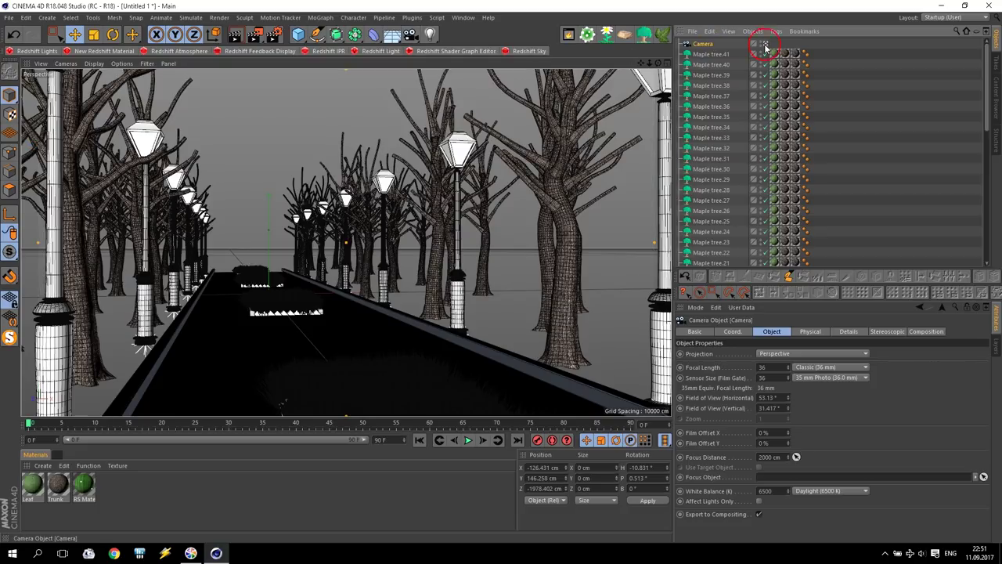
Set the camera's Y position to 150 cm, its heading to -4.831° and its pitch to -2.487°.
click(734, 332)
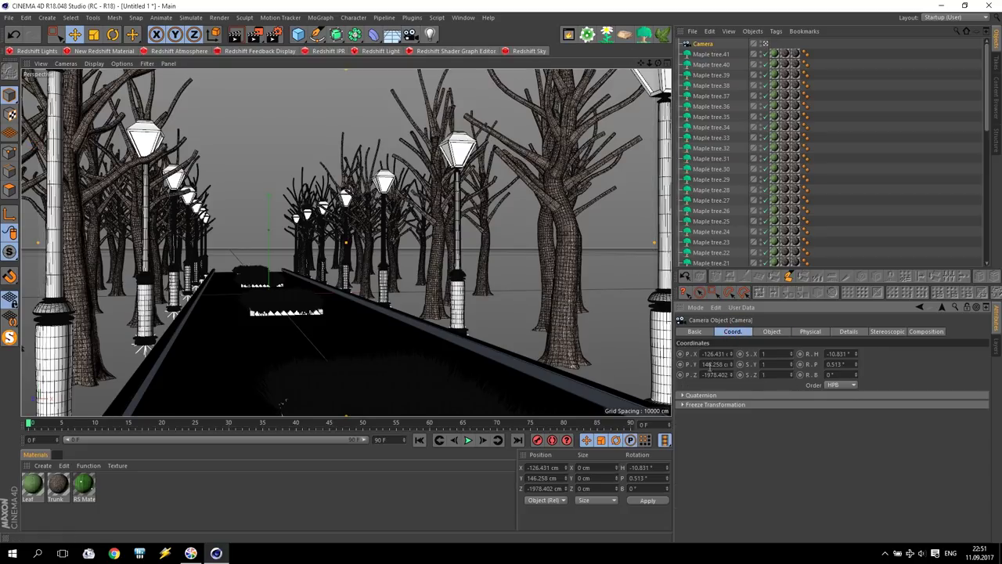
double_click(713, 364)
text(150)
key(Return)
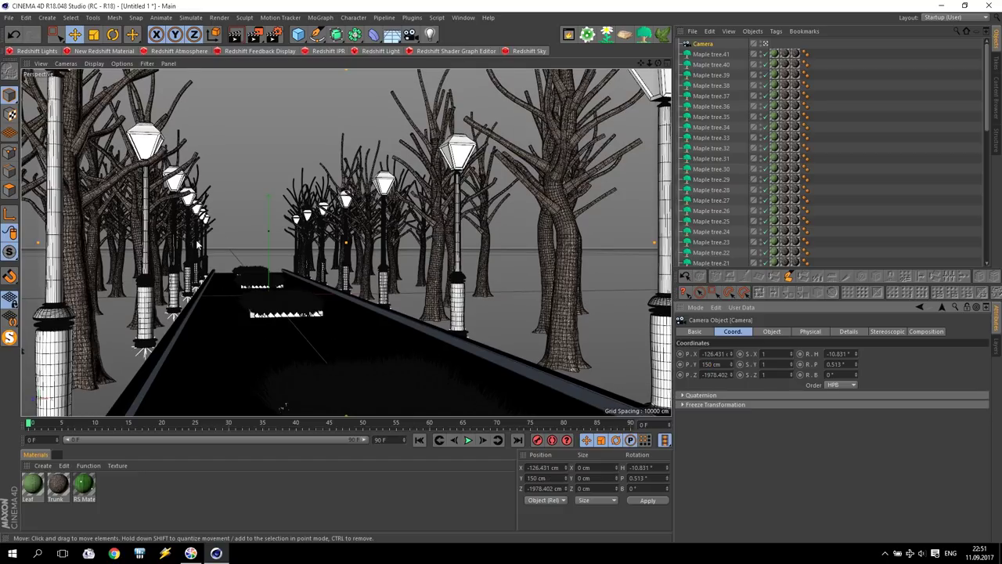
drag(856, 369, 856, 345)
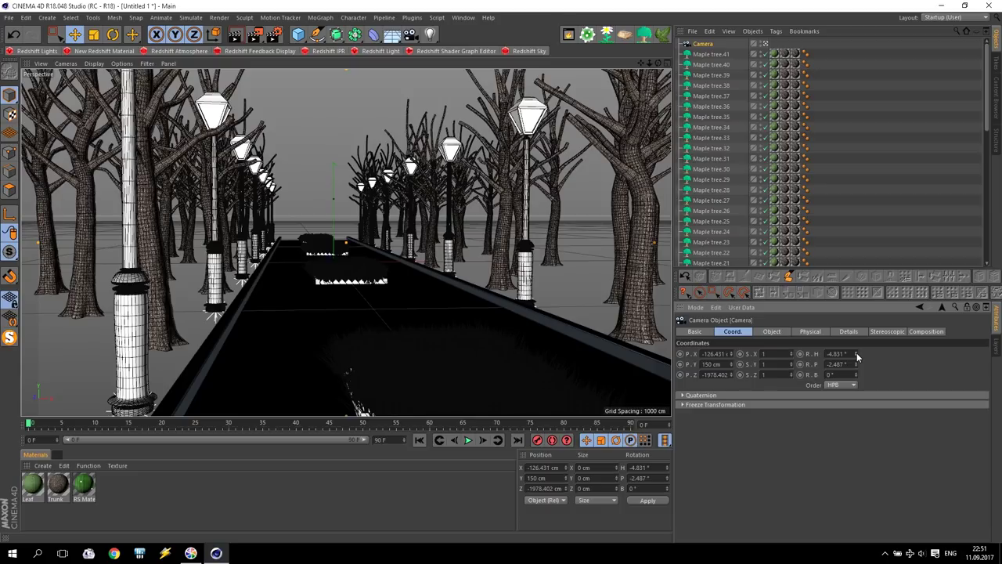
Move Maple tree.27 to about X 467 cm, tree.41 to X -600 cm and tree.40 to X -569 cm, and nudge tree.18 along X.
click(652, 278)
drag(657, 287, 492, 287)
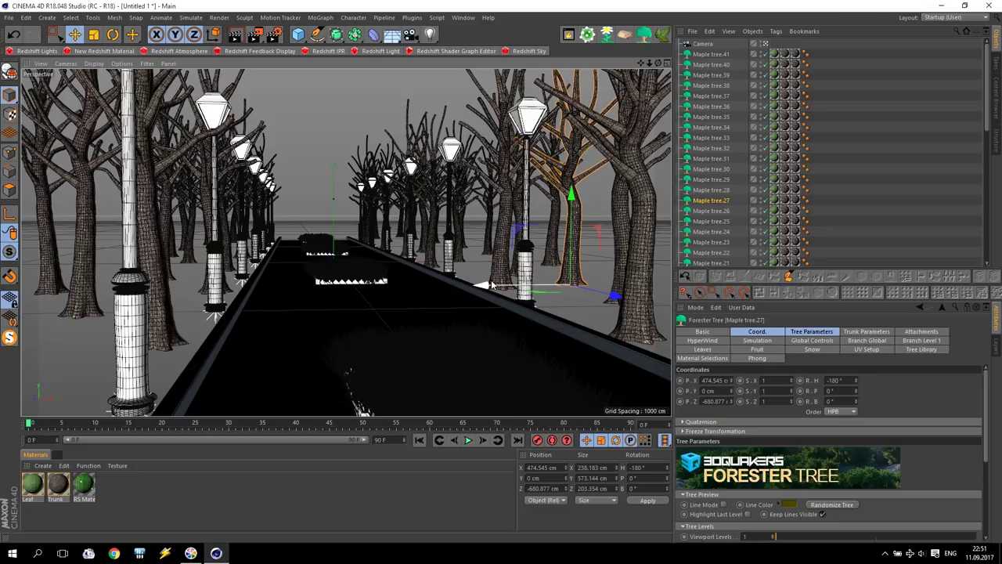
click(51, 293)
mouse_move(80, 283)
mouse_down()
mouse_move(168, 283)
mouse_move(79, 294)
mouse_up()
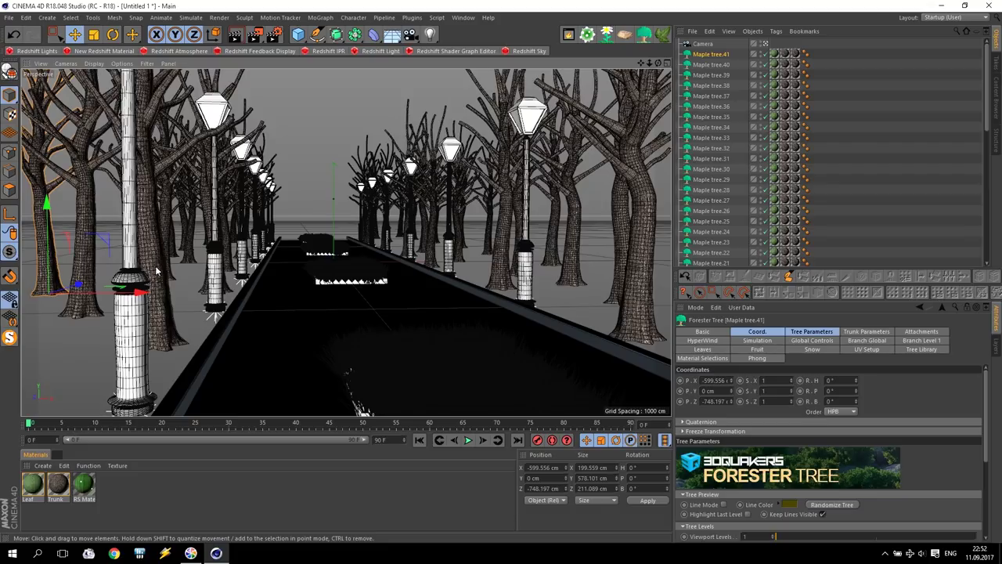
click(112, 182)
drag(154, 263, 129, 274)
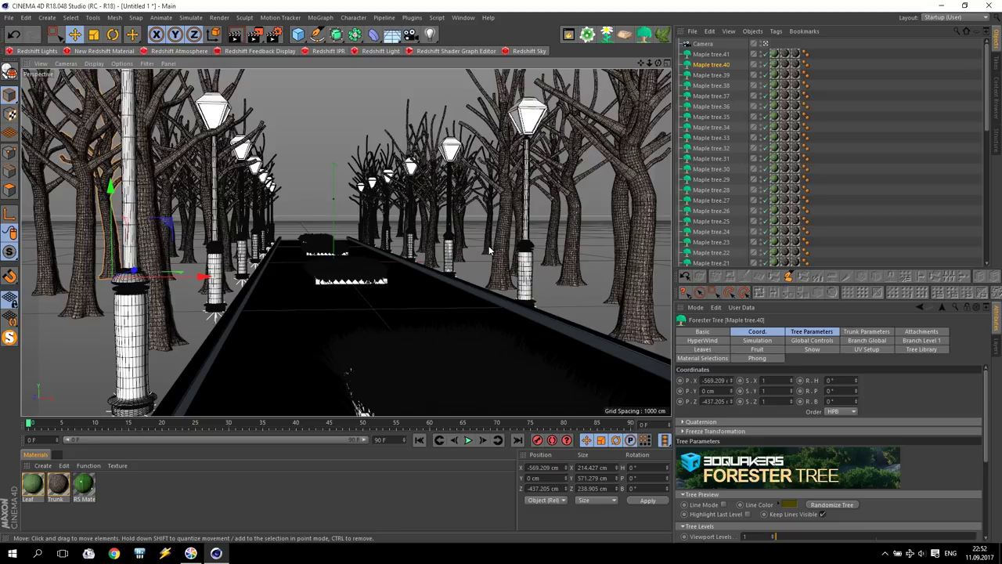
click(464, 257)
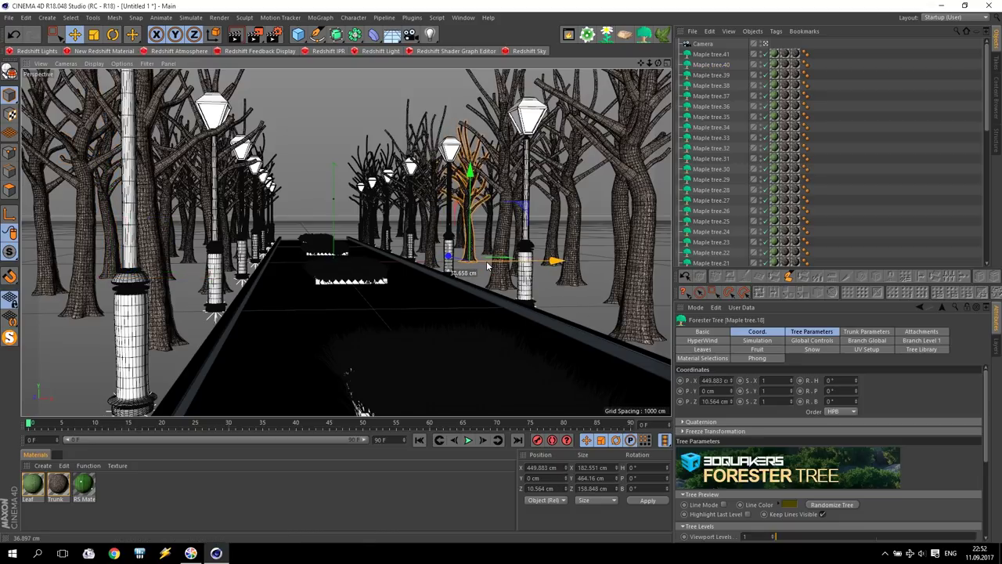
click(573, 280)
drag(538, 294, 522, 292)
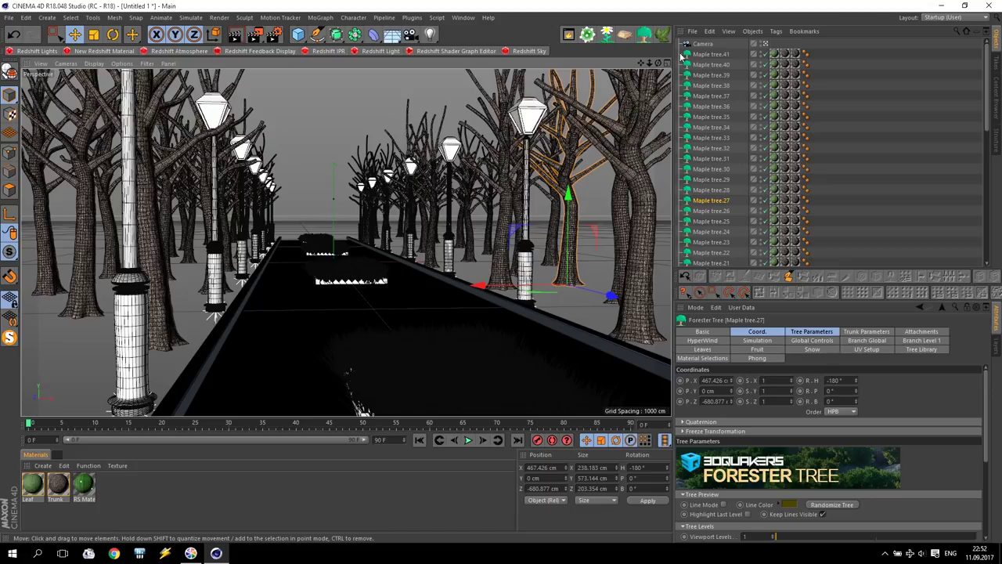
Add a Protection tag to the camera to lock its framing.
click(703, 45)
click(775, 32)
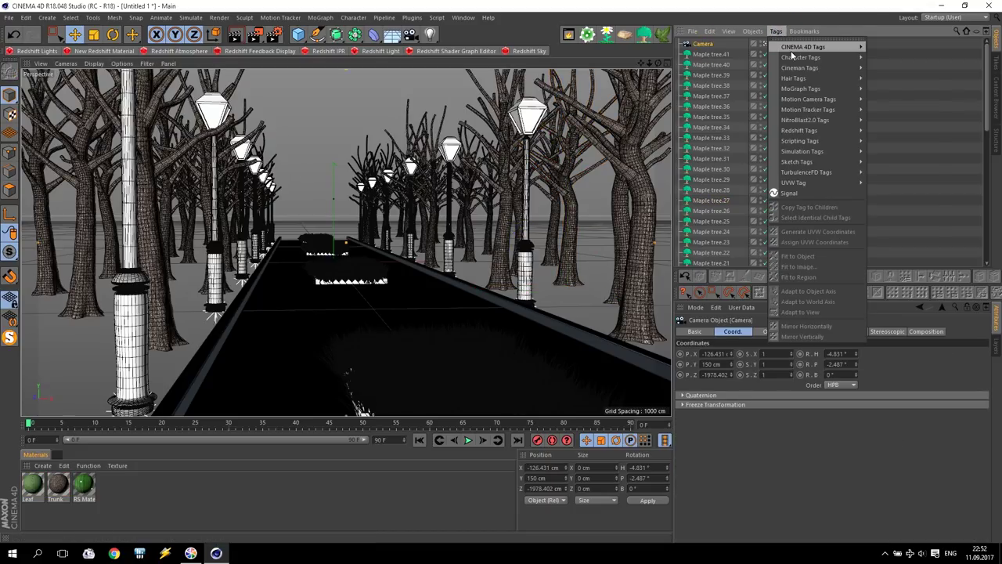
mouse_move(806, 47)
click(890, 213)
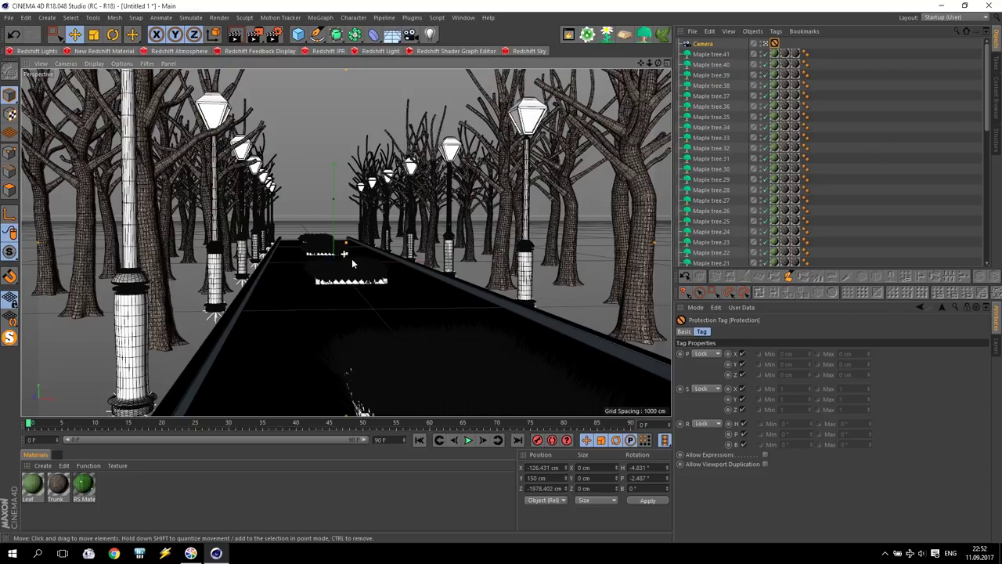
Preview the camera view in the Redshift IPR and close the preview.
click(333, 162)
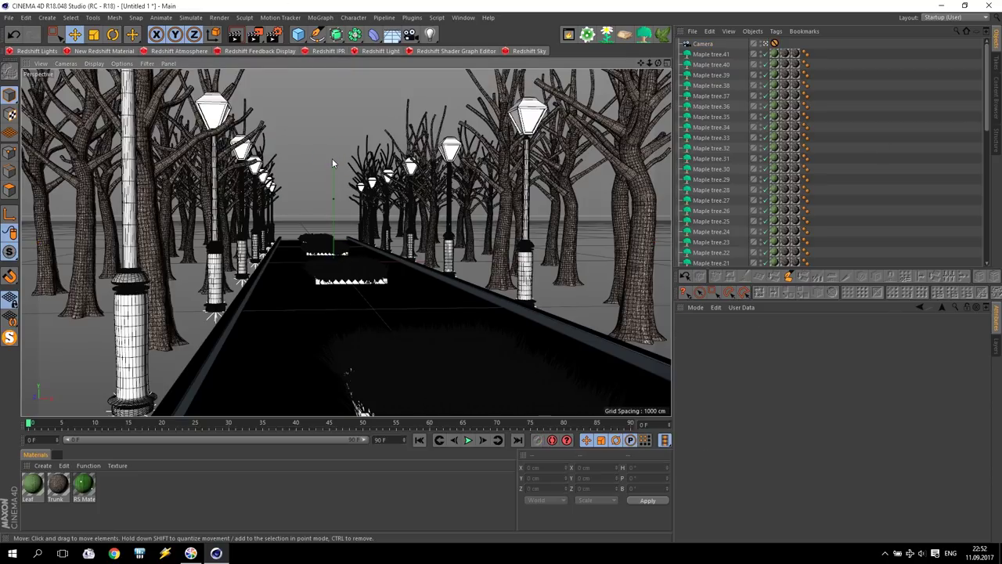
click(328, 51)
click(86, 154)
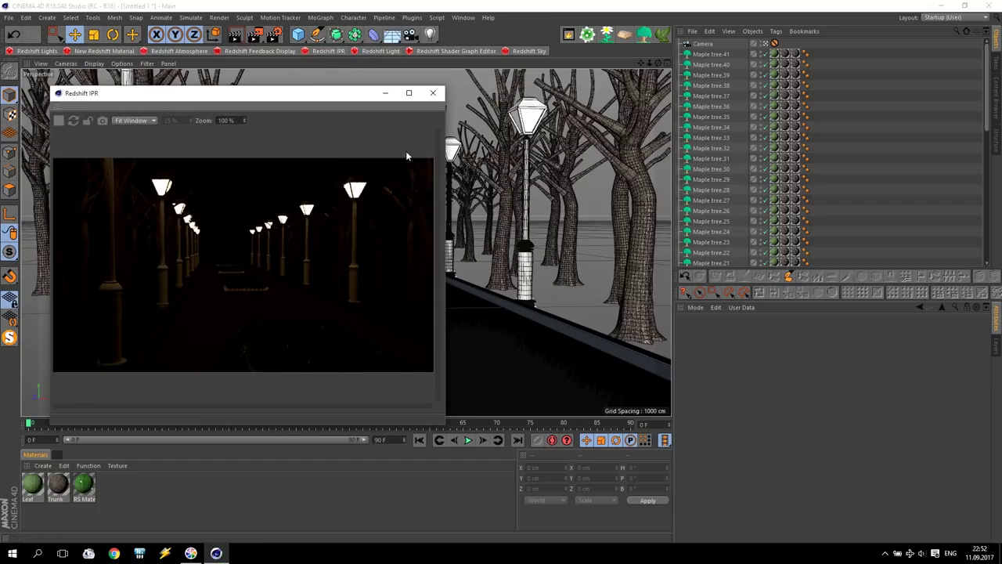
click(433, 94)
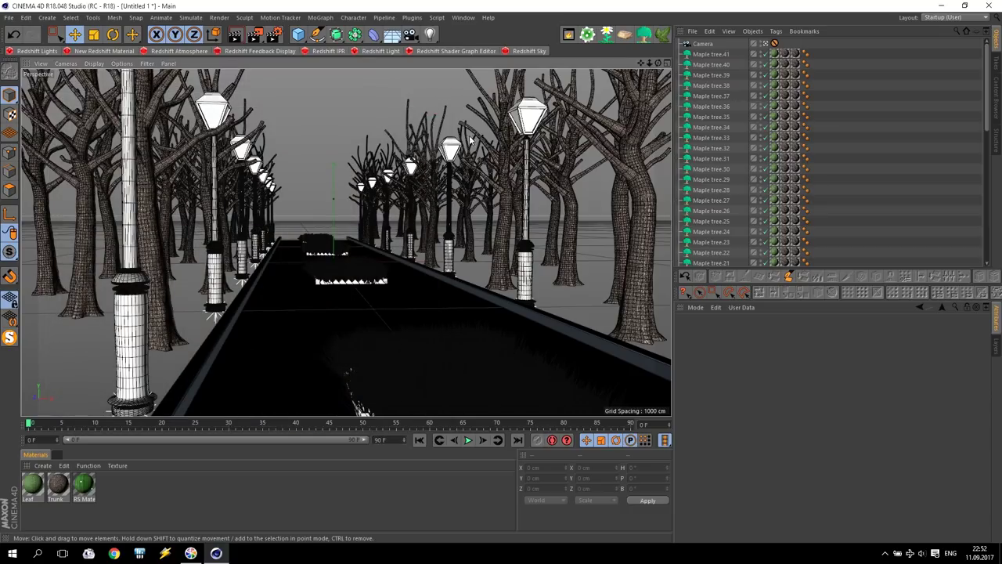
Create a Redshift Atmosphere in the Environment section of the Redshift render settings and select the new object.
click(274, 34)
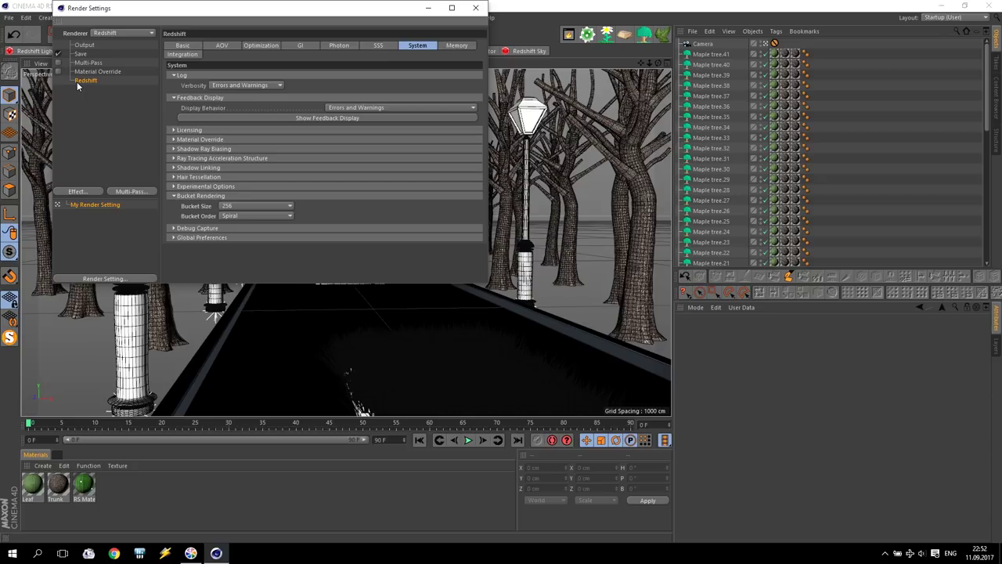
click(182, 45)
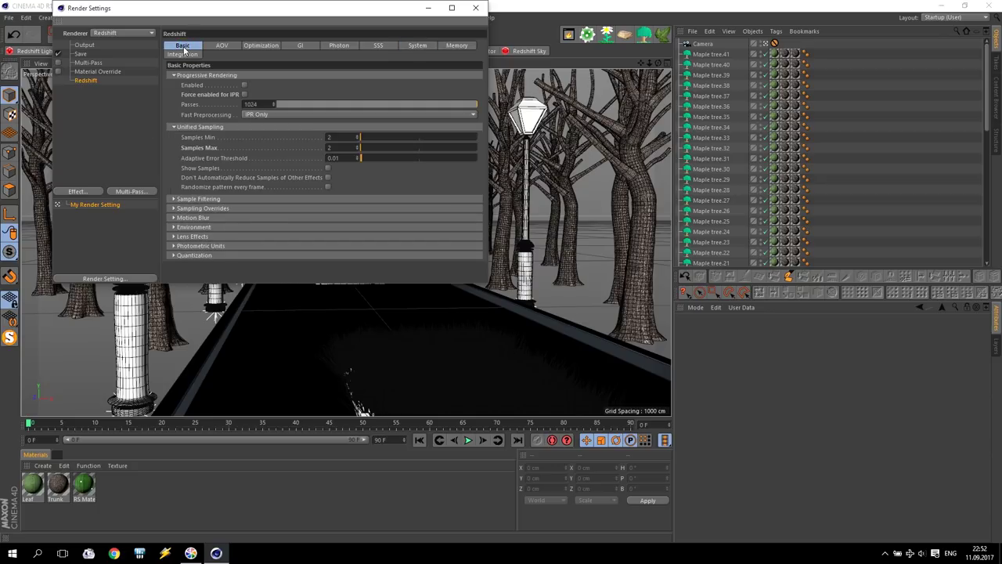
click(174, 227)
click(240, 265)
click(721, 44)
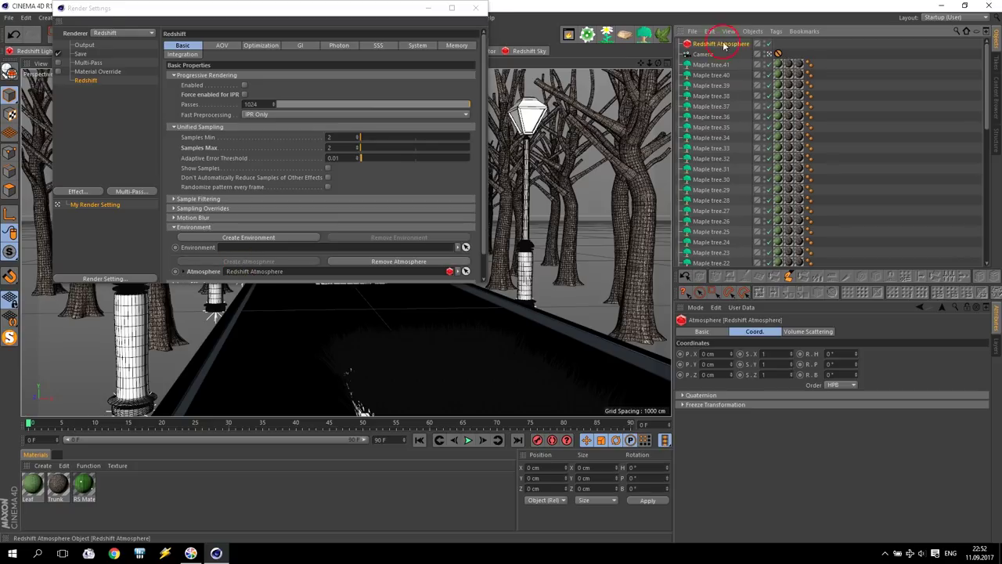
click(476, 7)
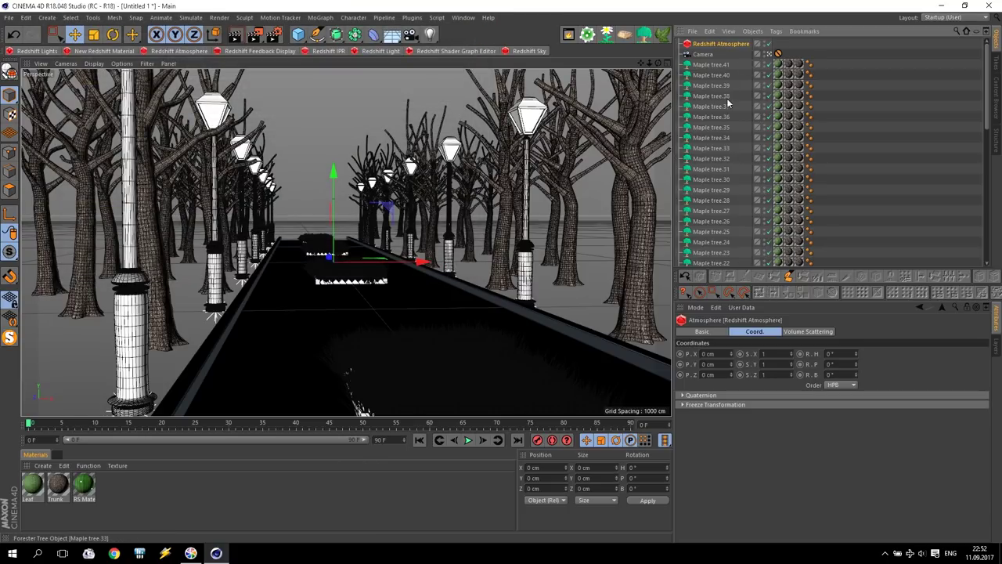
Start the Redshift IPR again and enlarge its window to inspect the lit alley.
click(319, 54)
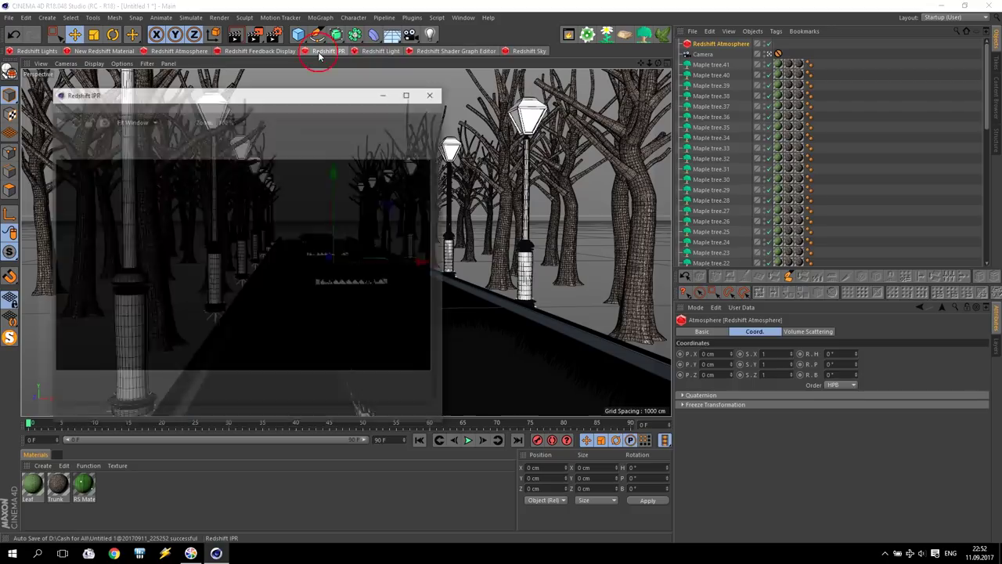
drag(91, 93, 68, 81)
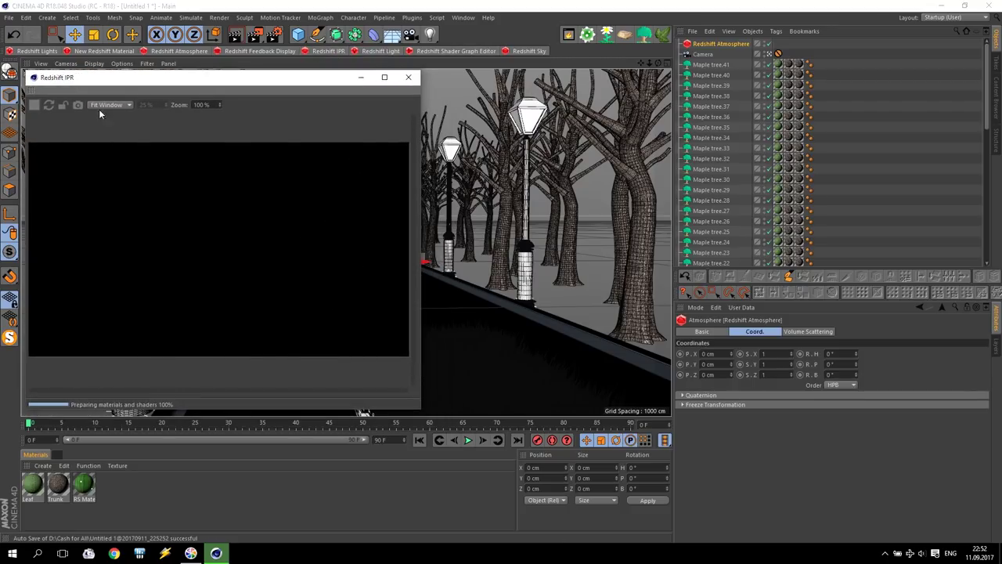
drag(430, 396, 669, 394)
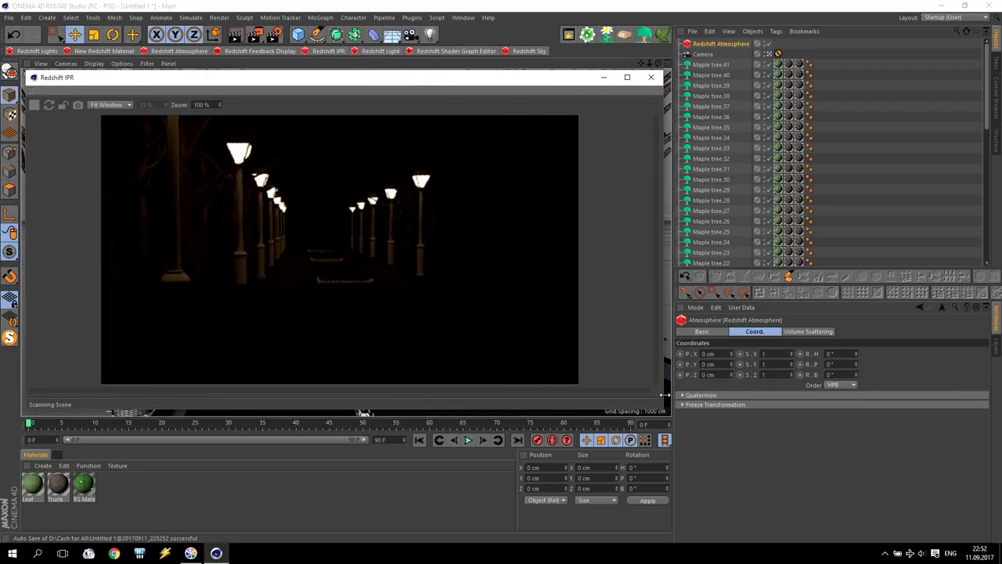
scroll(385, 257, up, 2)
scroll(388, 258, down, 2)
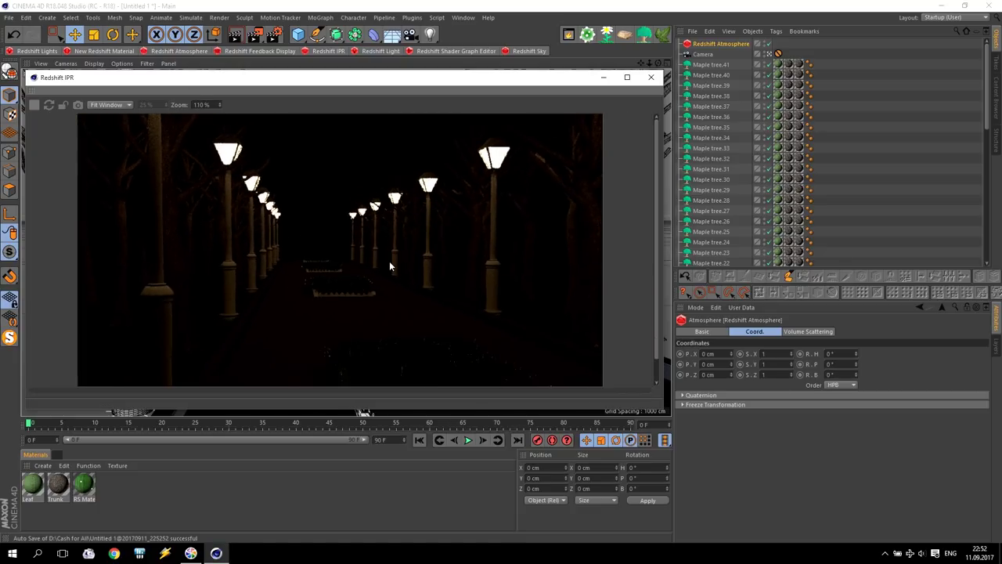
Set the render output resolution to 1280 x 576 pixels.
key(ctrl+b)
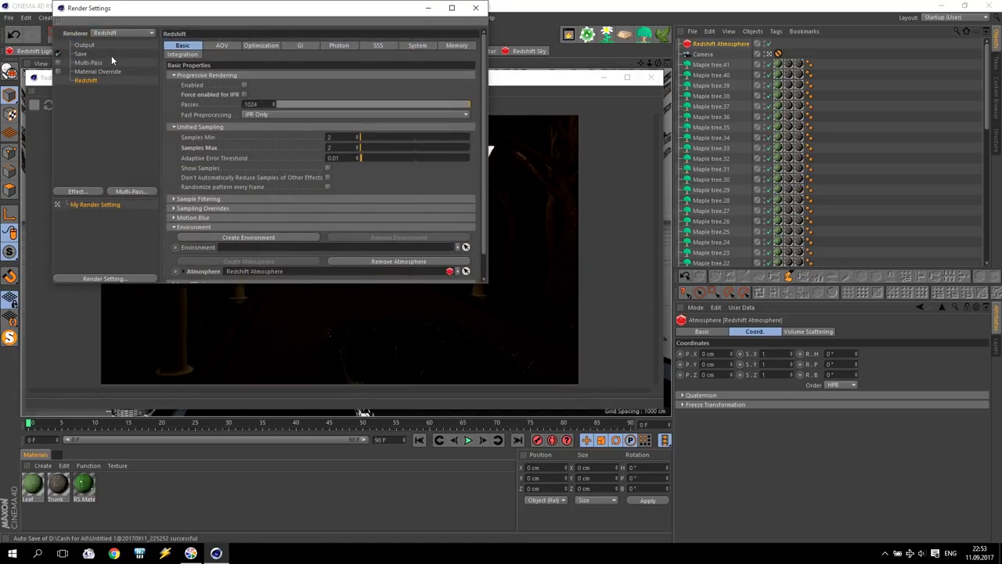
click(79, 46)
drag(237, 65, 170, 55)
text(5776)
key(Return)
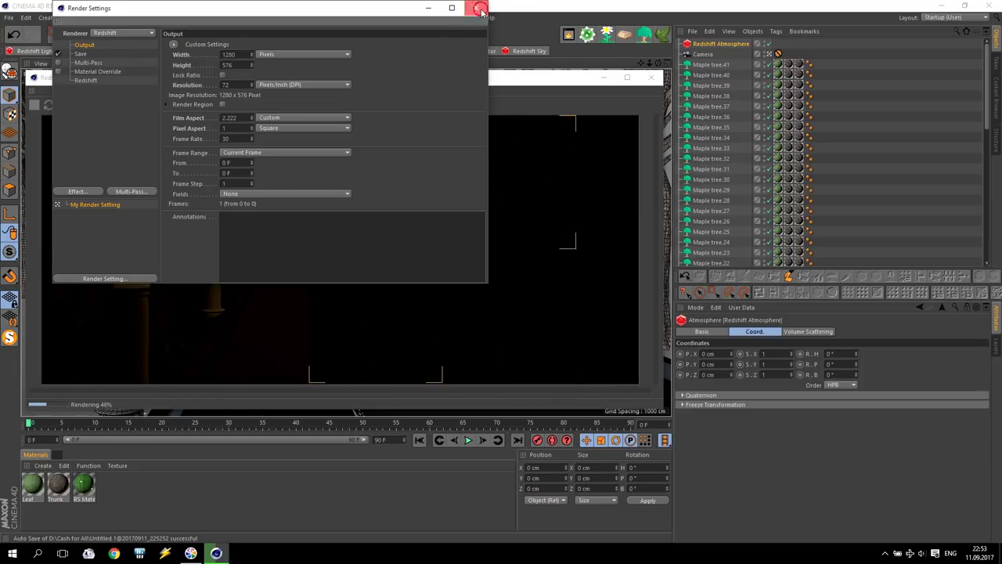
click(475, 8)
click(297, 271)
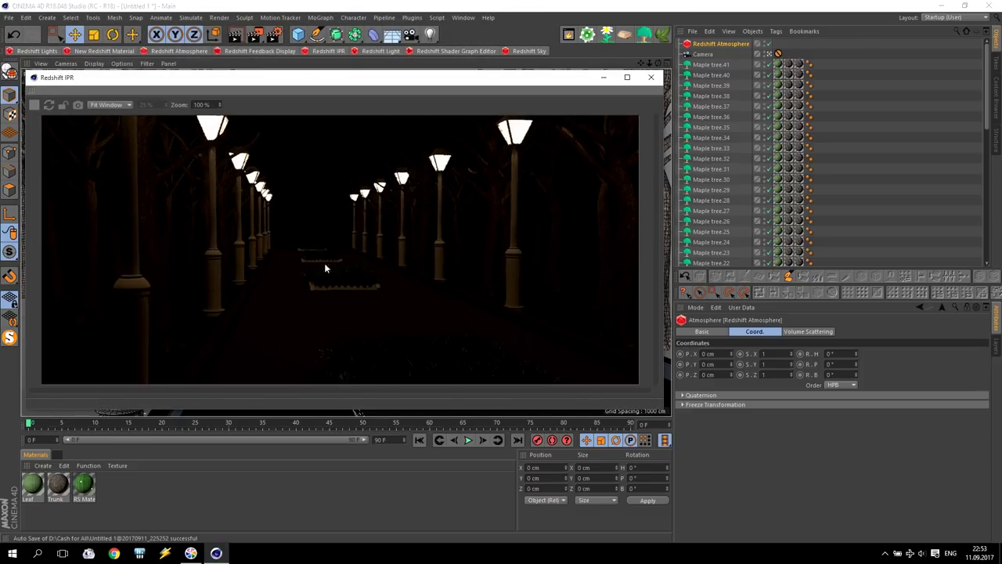
Set the volume Contribution Scale of the street light's RS Area Light to 0.01.
drag(986, 107, 986, 242)
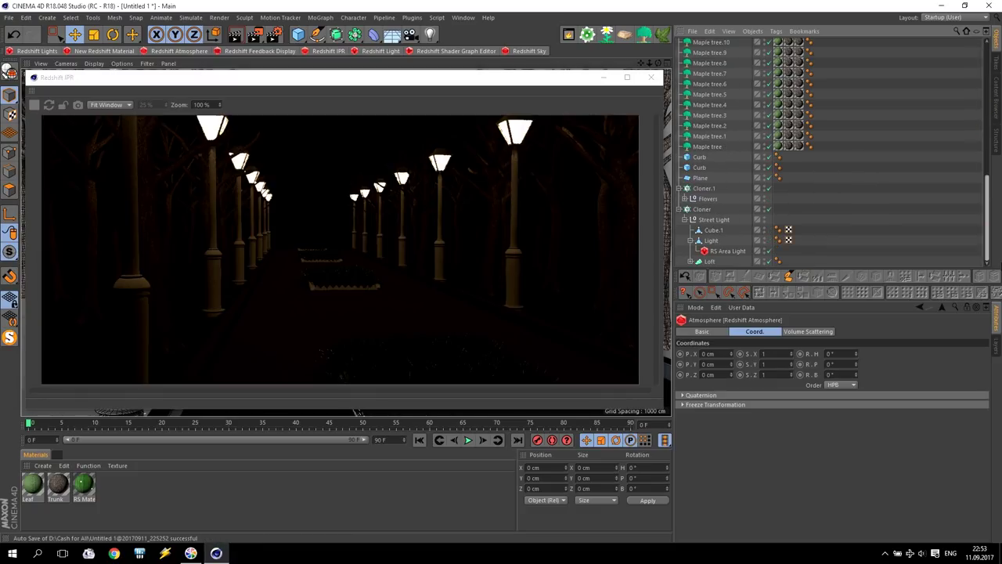
click(727, 251)
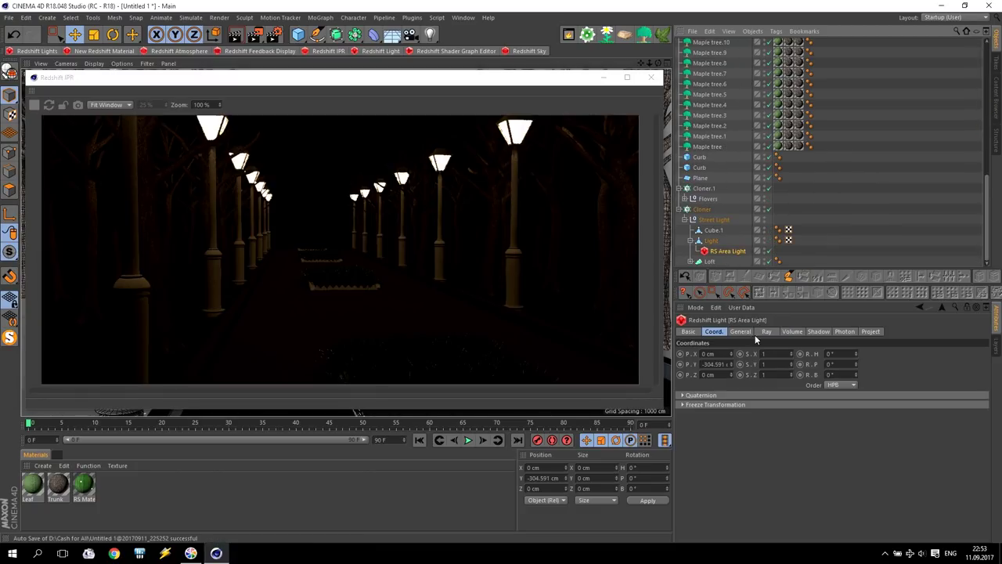
click(791, 331)
click(758, 354)
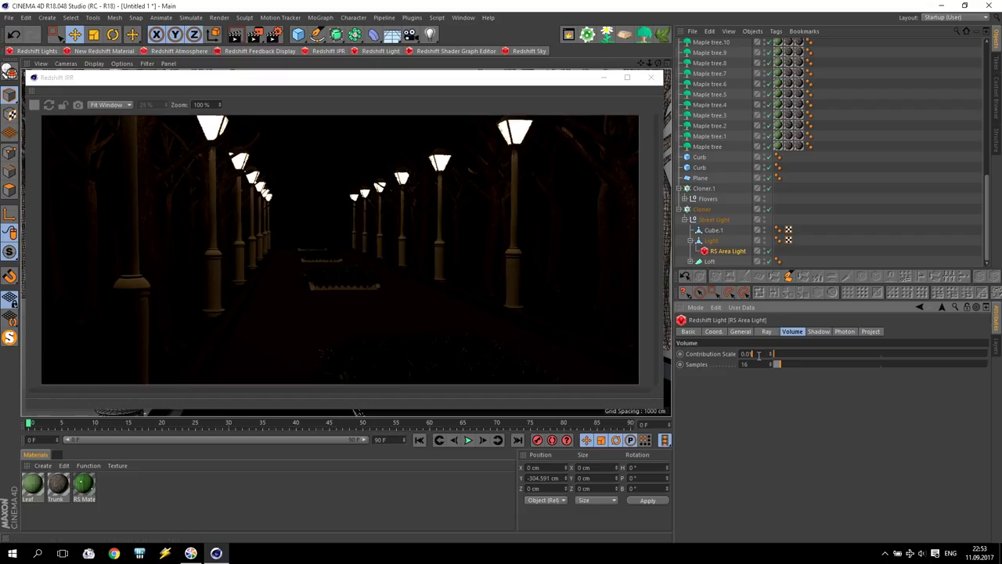
text(.01)
key(Return)
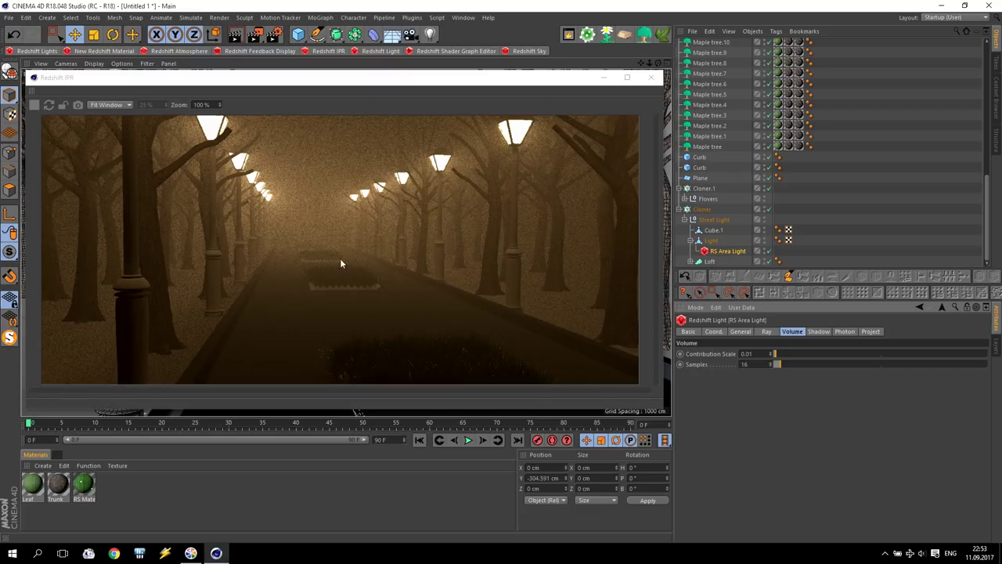
Try Phase values of 0.514 and -0.379 for the Redshift Atmosphere's volume scattering, and reset Phase to 0.
drag(987, 222, 987, 84)
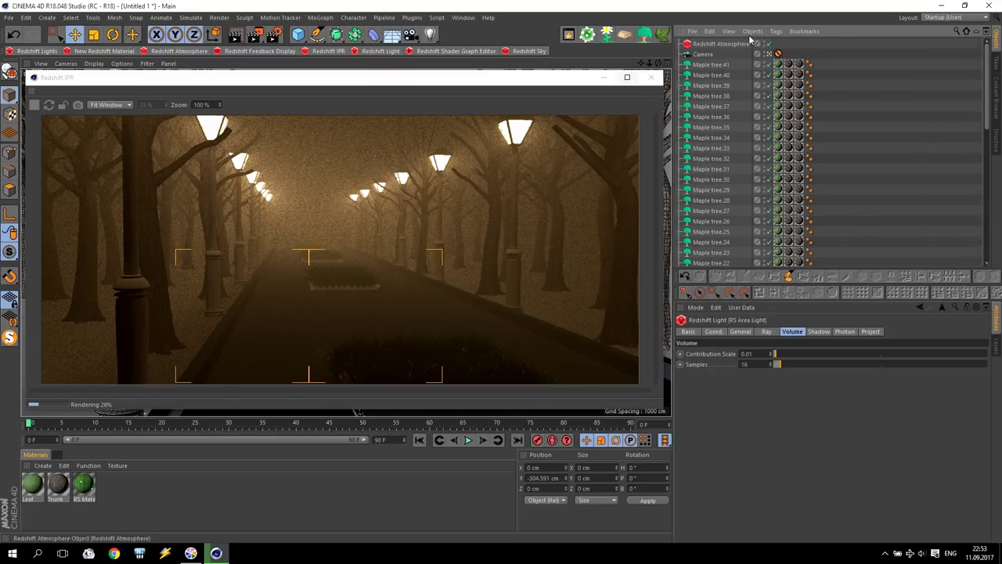
click(723, 44)
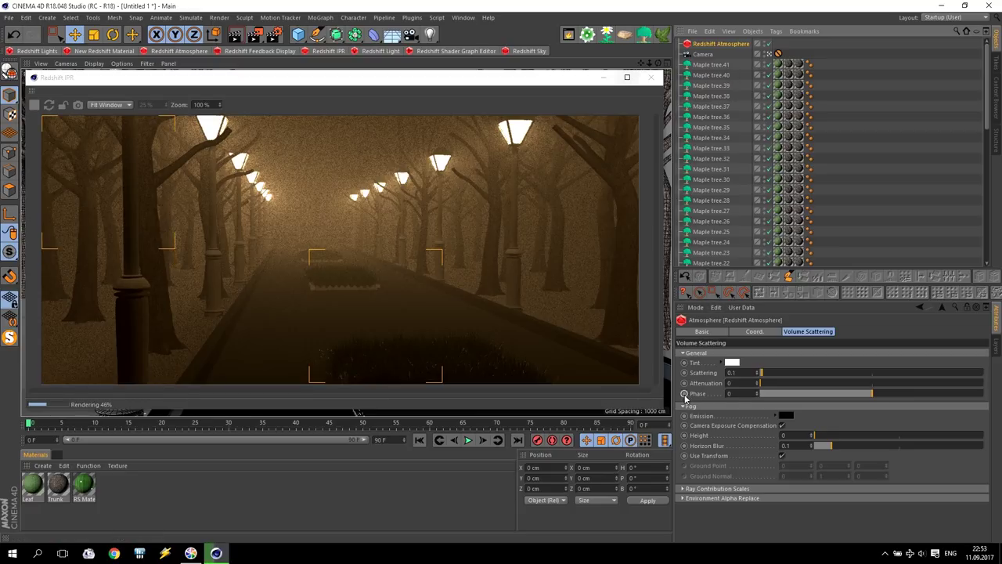
drag(872, 393, 931, 398)
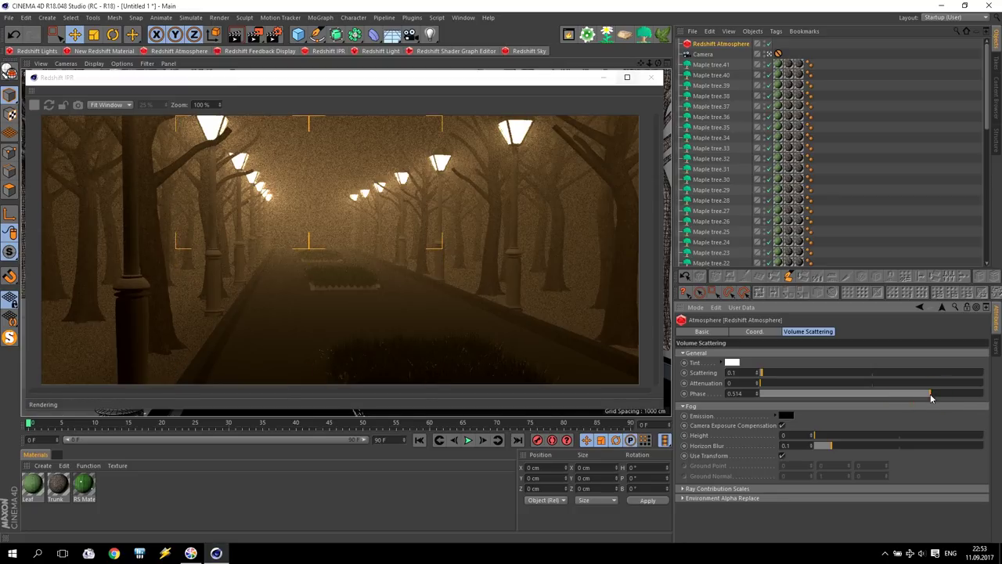
click(830, 397)
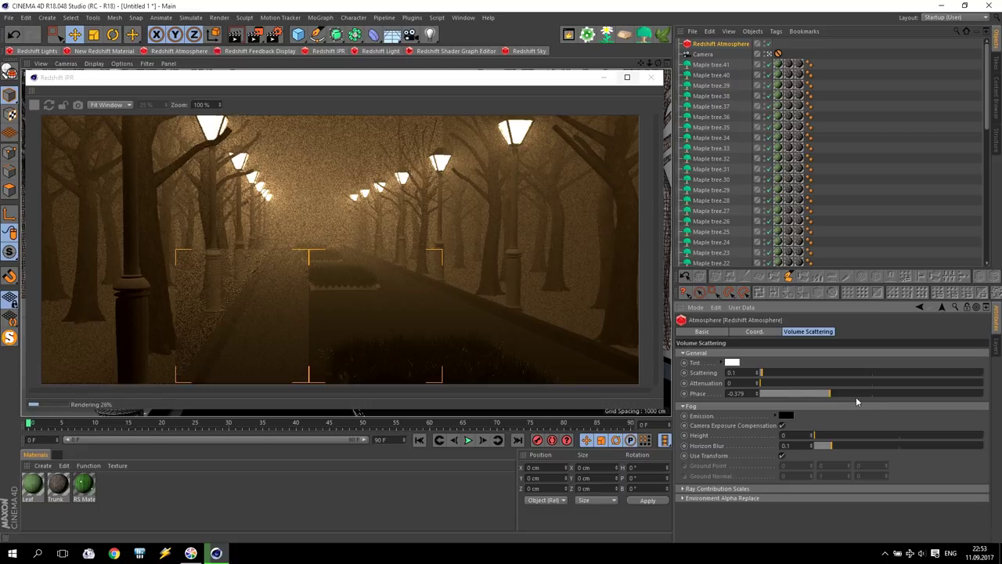
text(0)
key(Return)
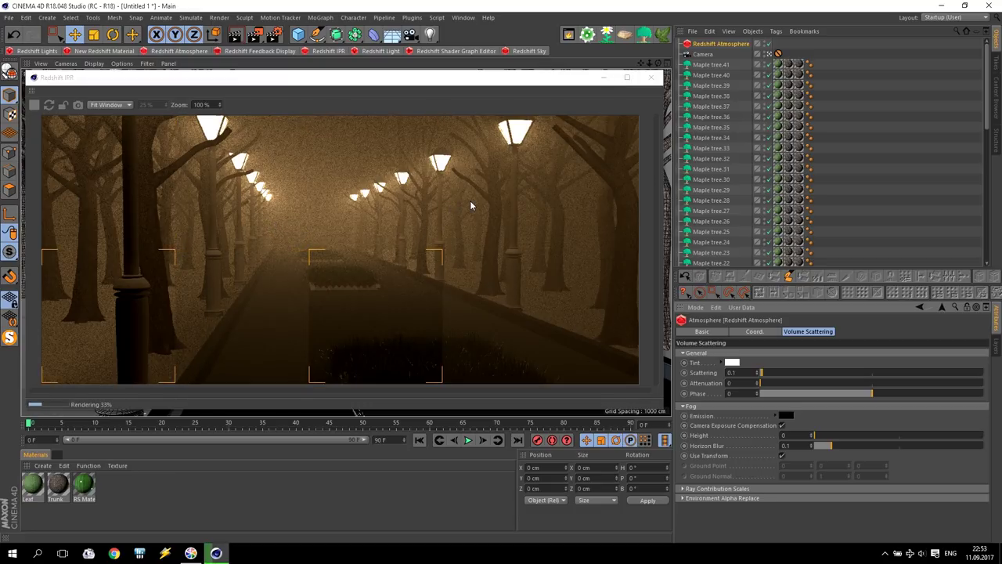
Set the Redshift Unified Sampling values Samples Min and Samples Max to 1 in the render settings.
key(ctrl+b)
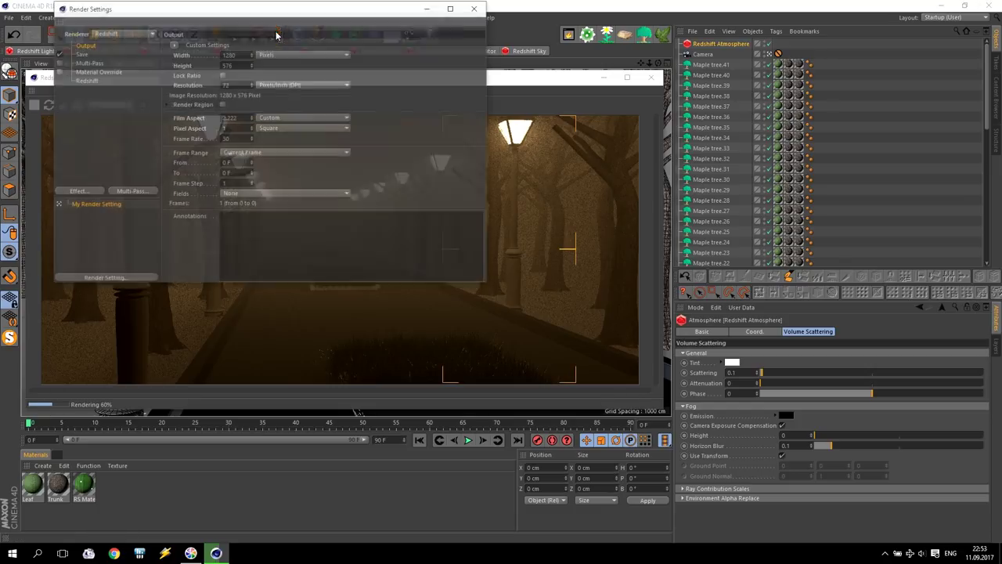
click(86, 80)
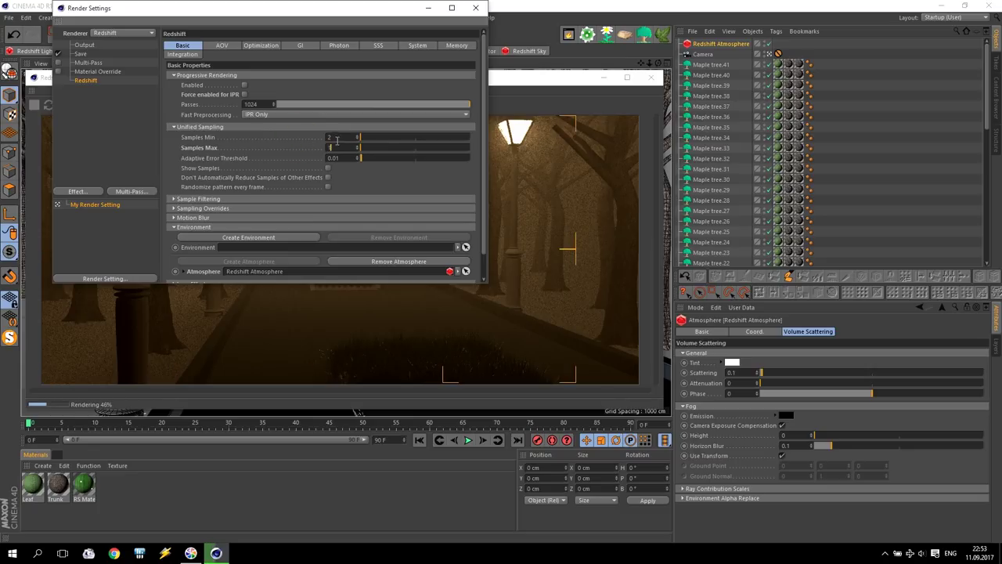
click(297, 141)
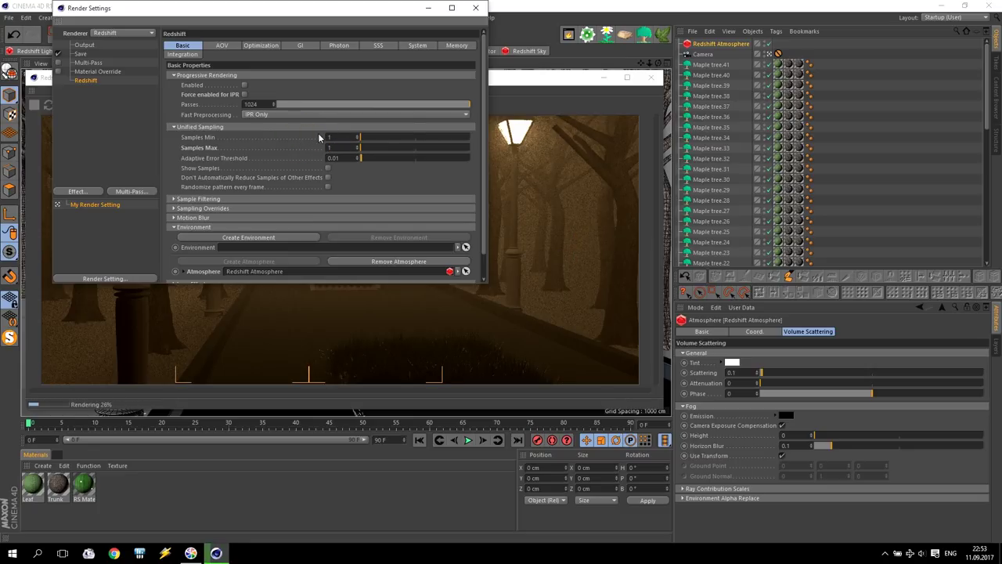
click(475, 8)
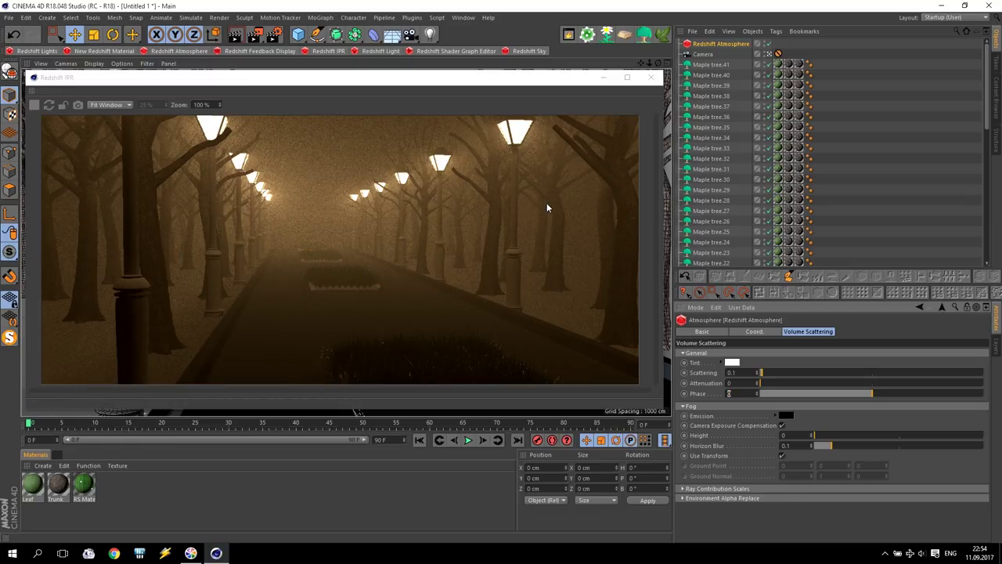
Close the Redshift IPR and render the foggy alley to the Picture Viewer to inspect the image up close.
click(652, 78)
click(652, 78)
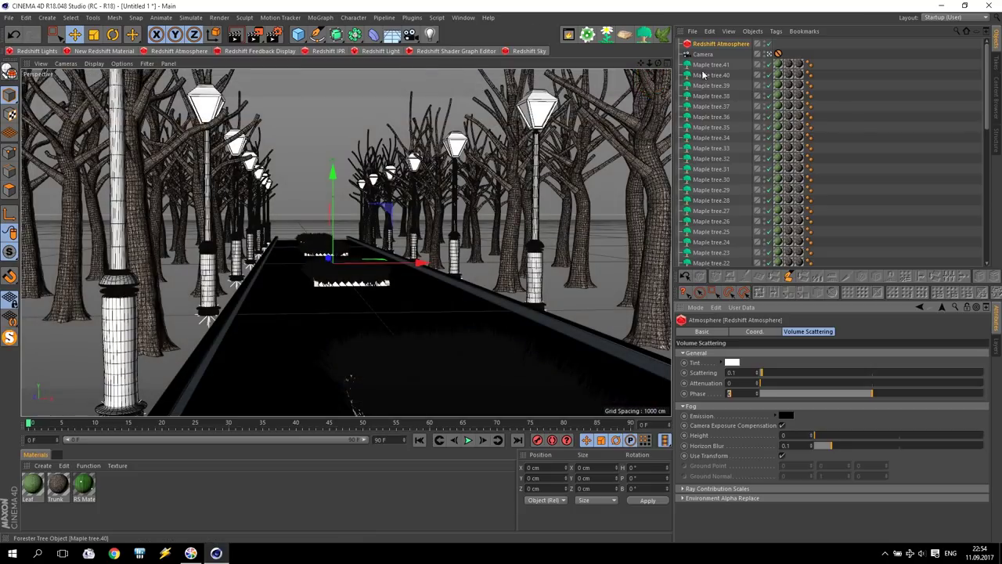
click(707, 65)
scroll(729, 171, down, 10)
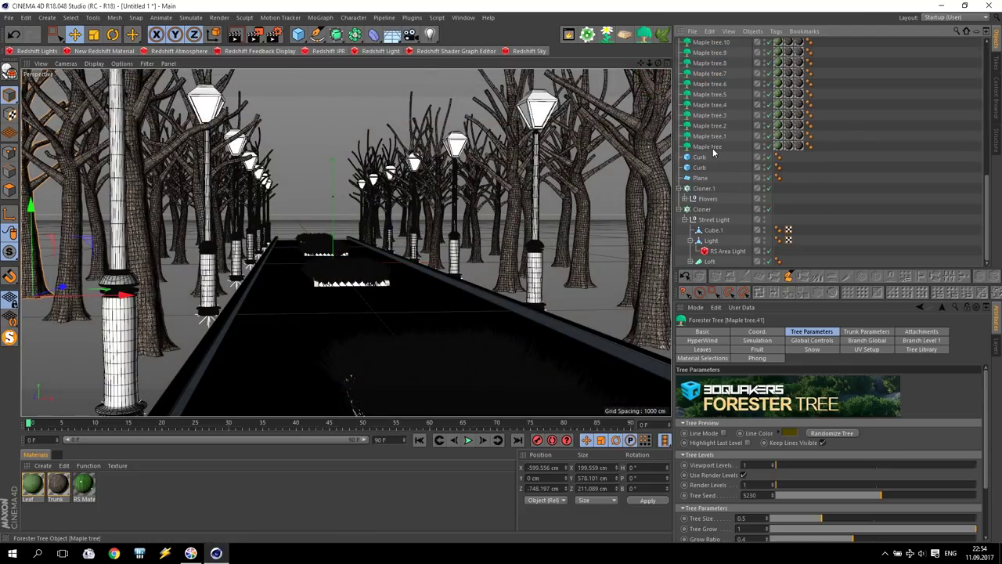
click(255, 37)
click(611, 104)
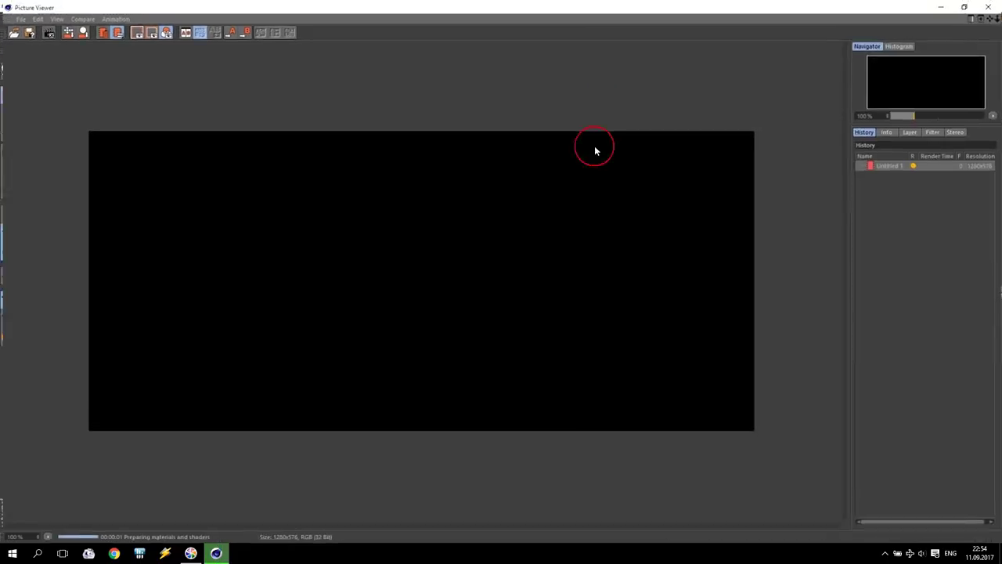
scroll(523, 235, up, 1)
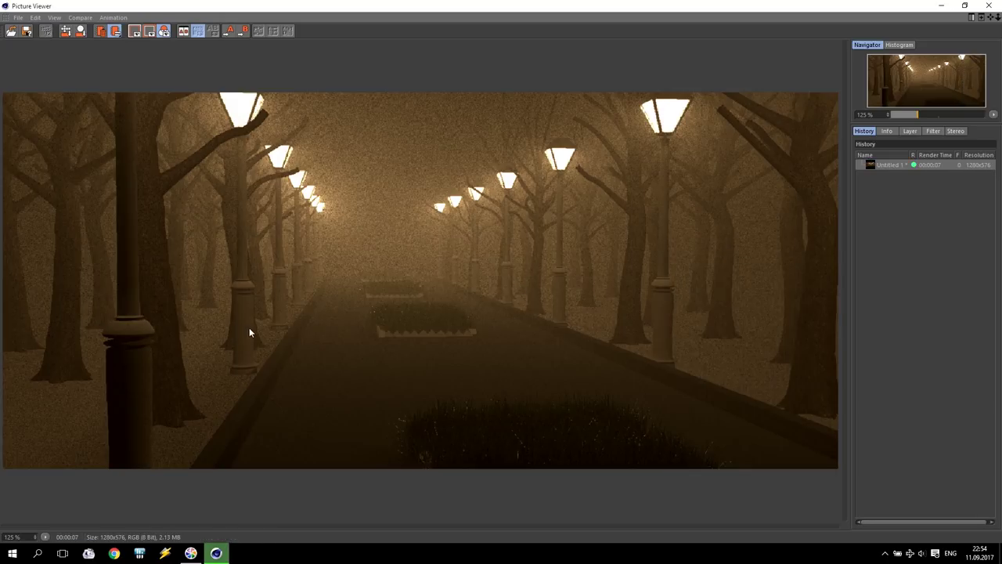
click(995, 7)
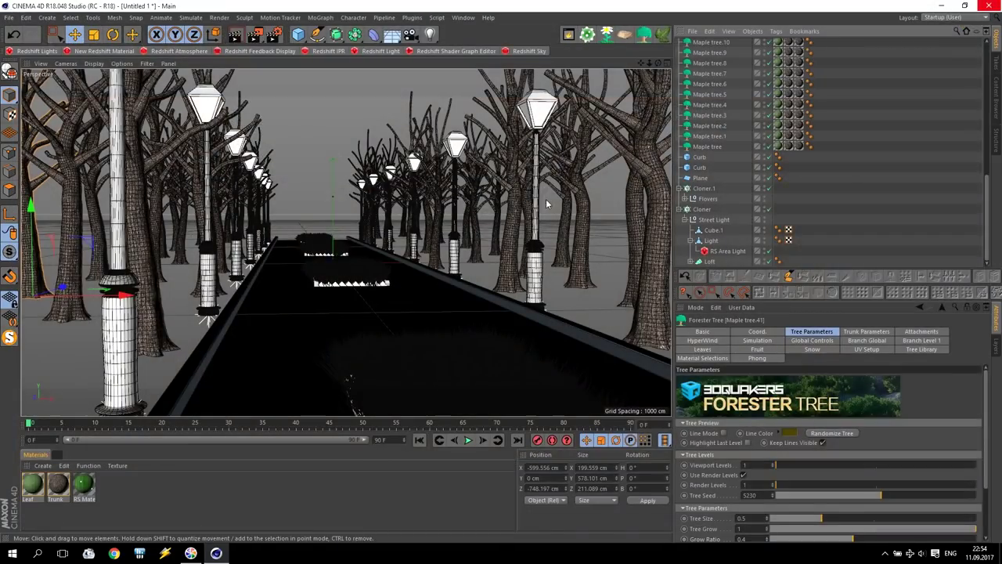
Open the Content Browser and undock it into its own maximized window.
click(363, 125)
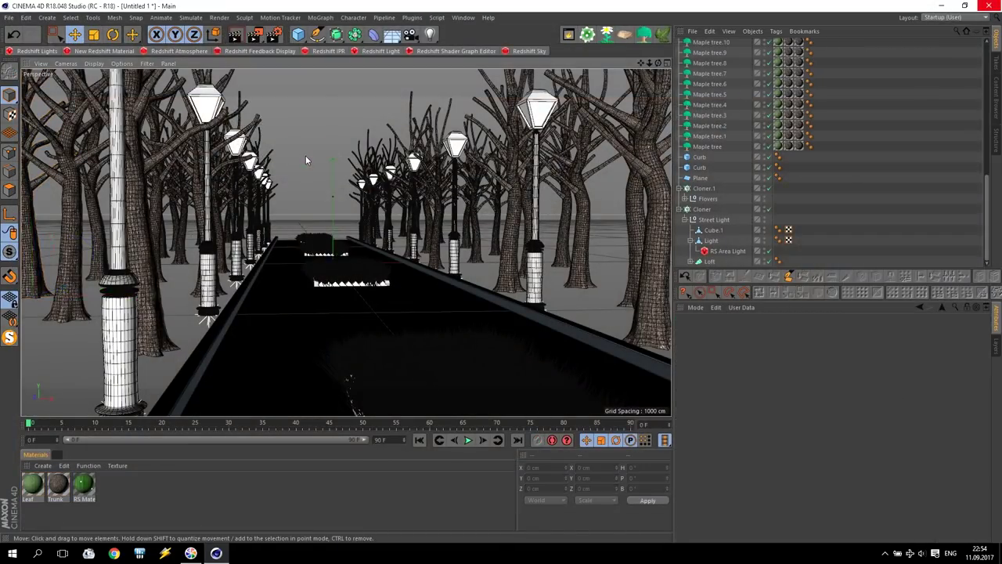
click(997, 101)
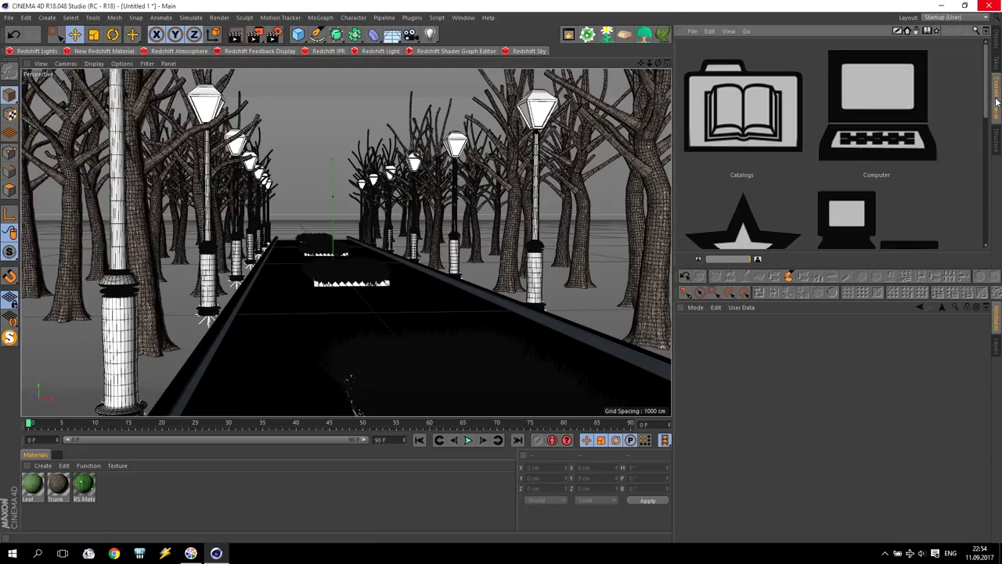
click(987, 33)
drag(898, 7, 866, 25)
click(995, 37)
click(925, 26)
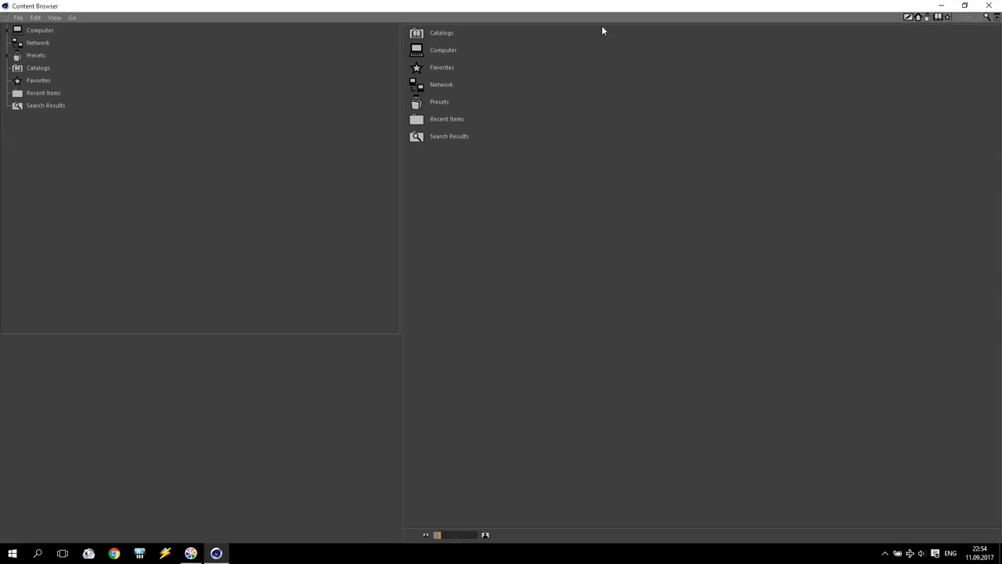
Load Park Bench 01 into the scene from the Visualize presets under 3D Objects, Seating, Benches.
click(9, 55)
click(35, 55)
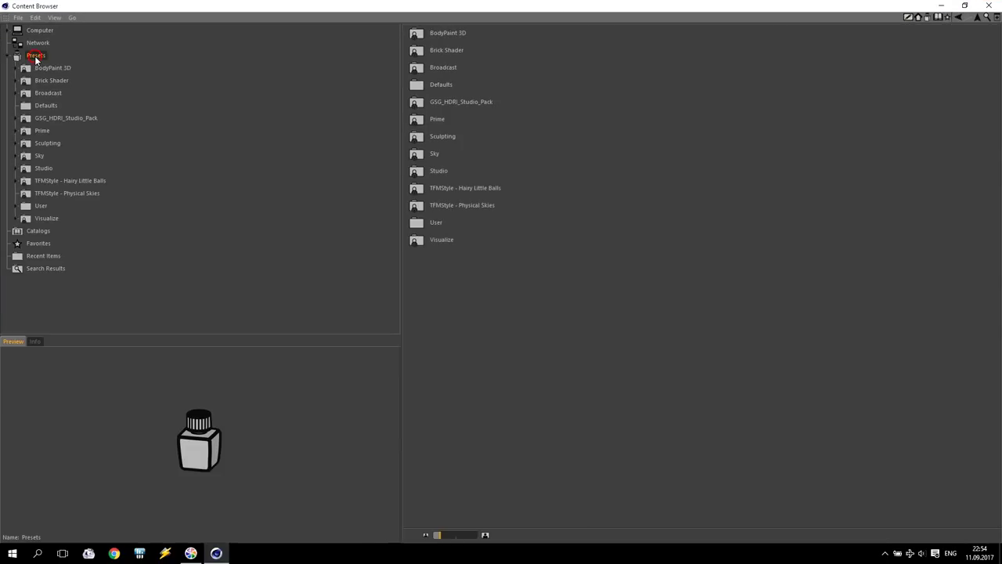
click(47, 220)
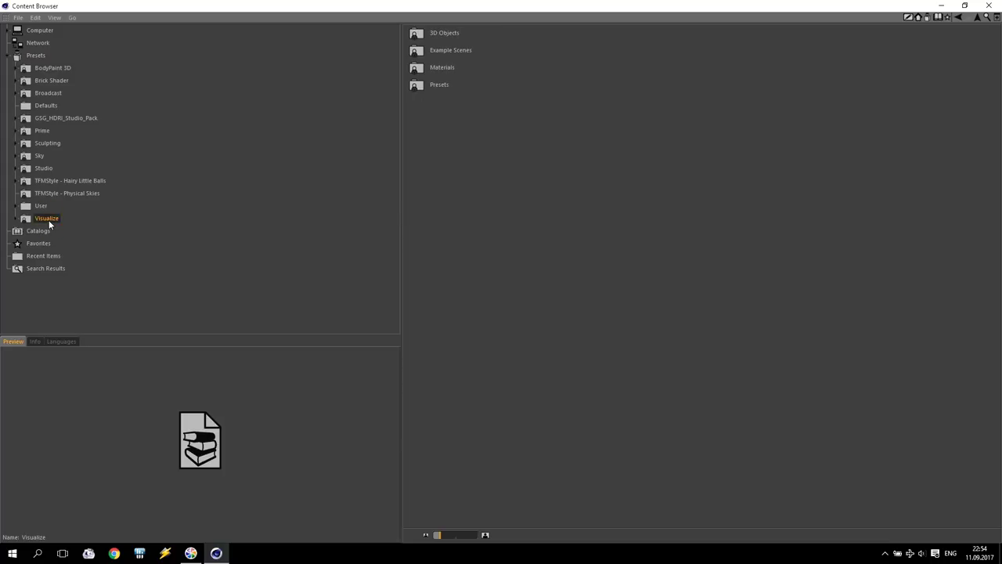
double_click(454, 36)
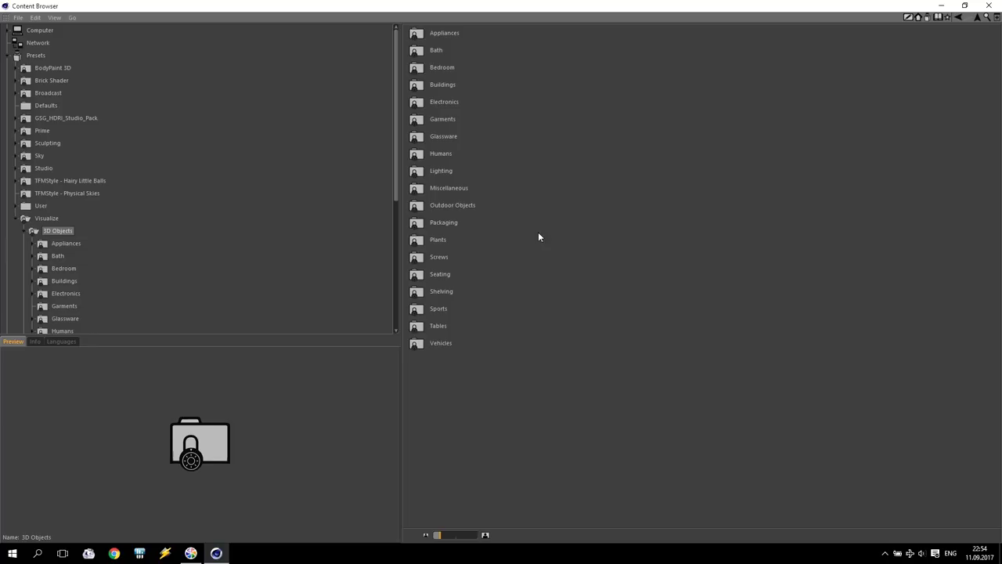
double_click(439, 275)
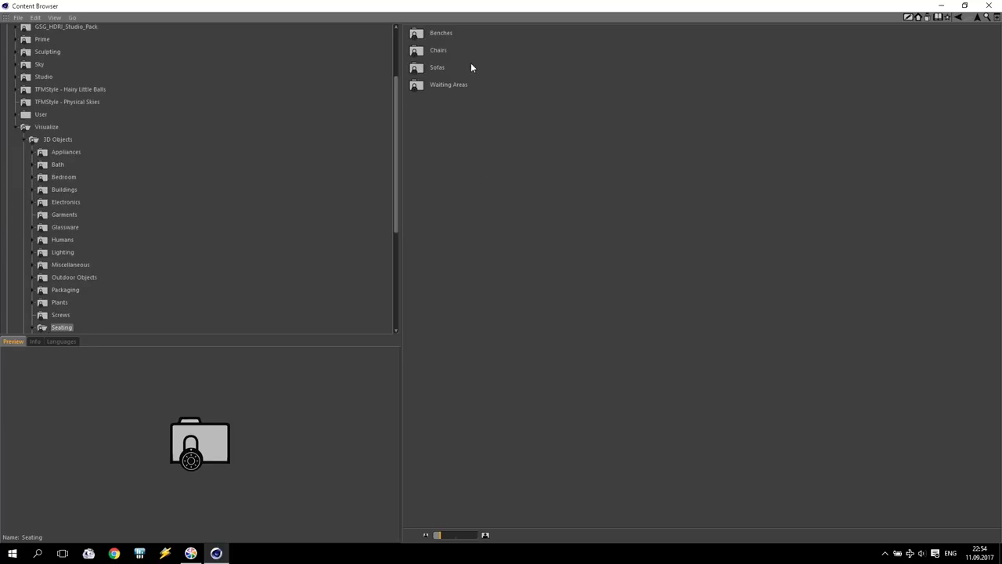
double_click(452, 34)
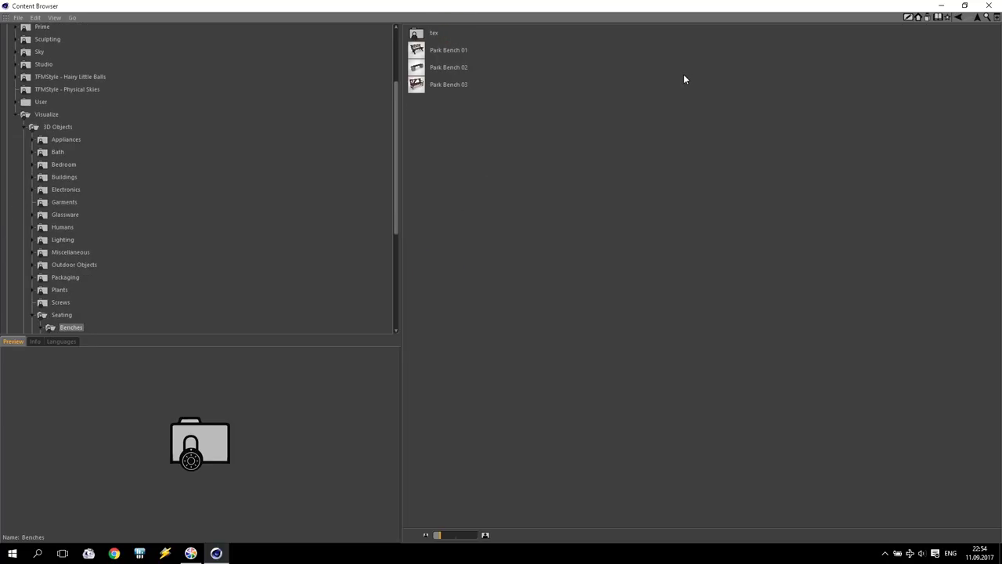
click(455, 52)
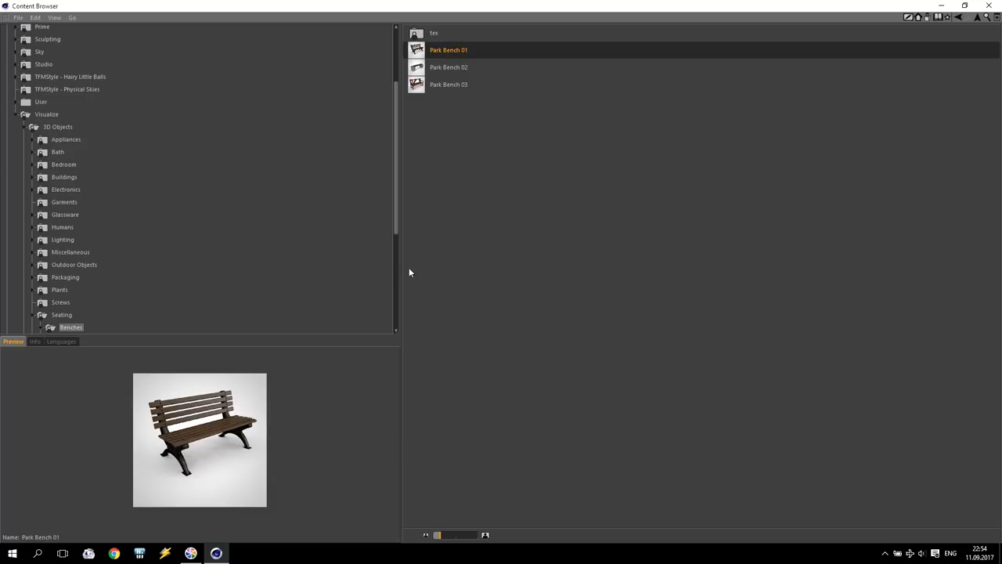
click(452, 53)
click(943, 6)
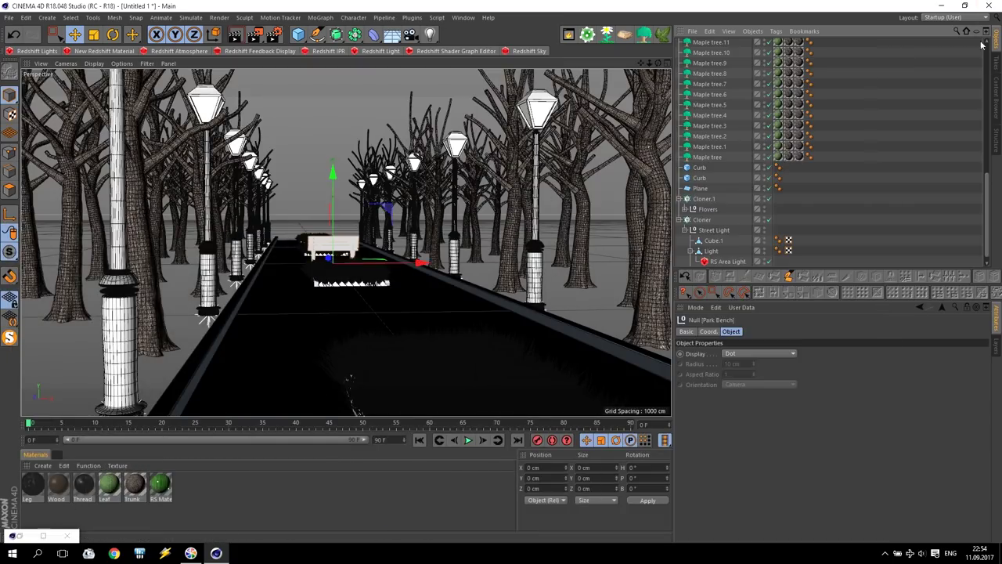
Browse the Visualize 3D Objects presets to Humans, 3D People [Medium Resolution], and enlarge the thumbnails to compare the models.
click(20, 535)
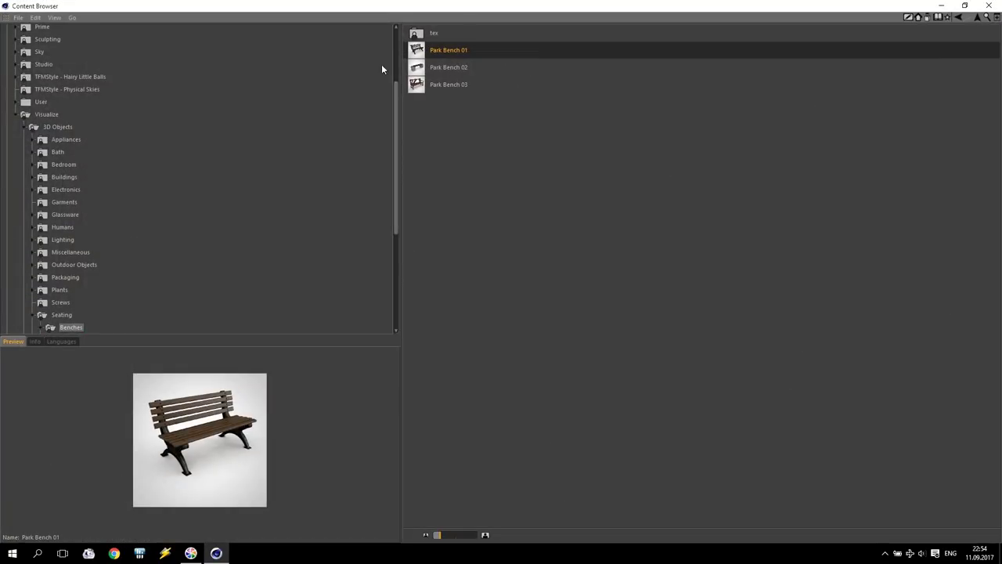
click(57, 127)
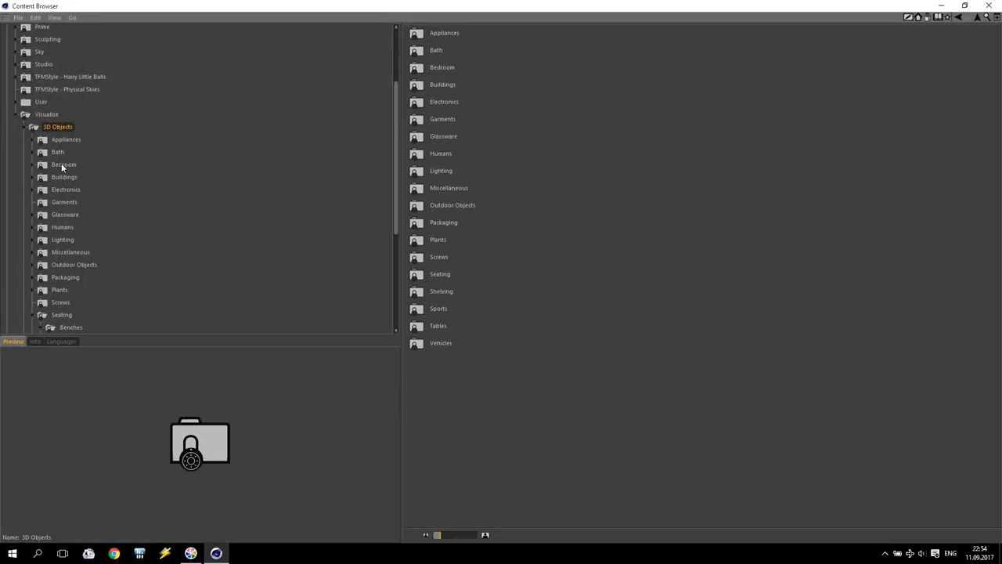
click(64, 227)
double_click(61, 227)
click(475, 52)
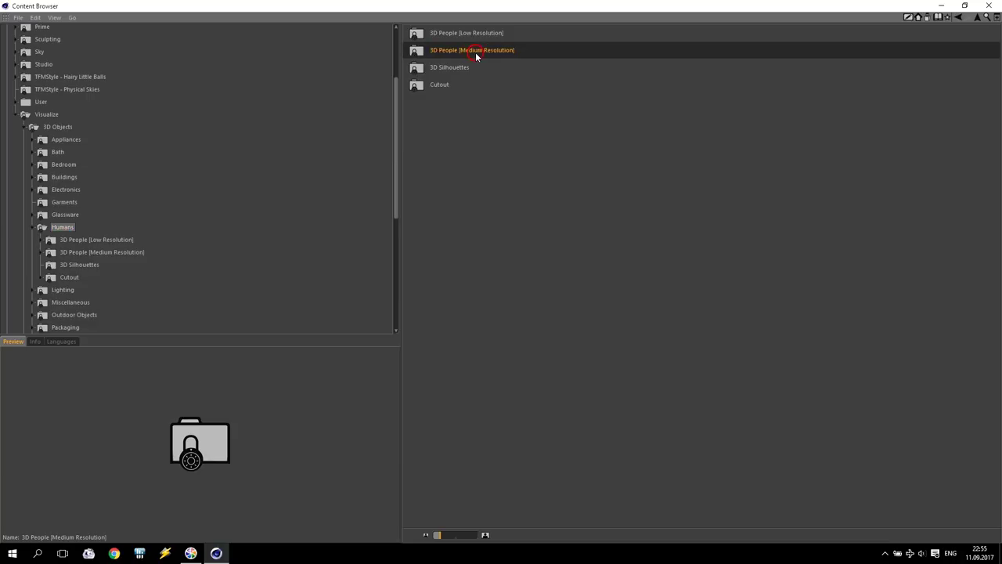
double_click(472, 51)
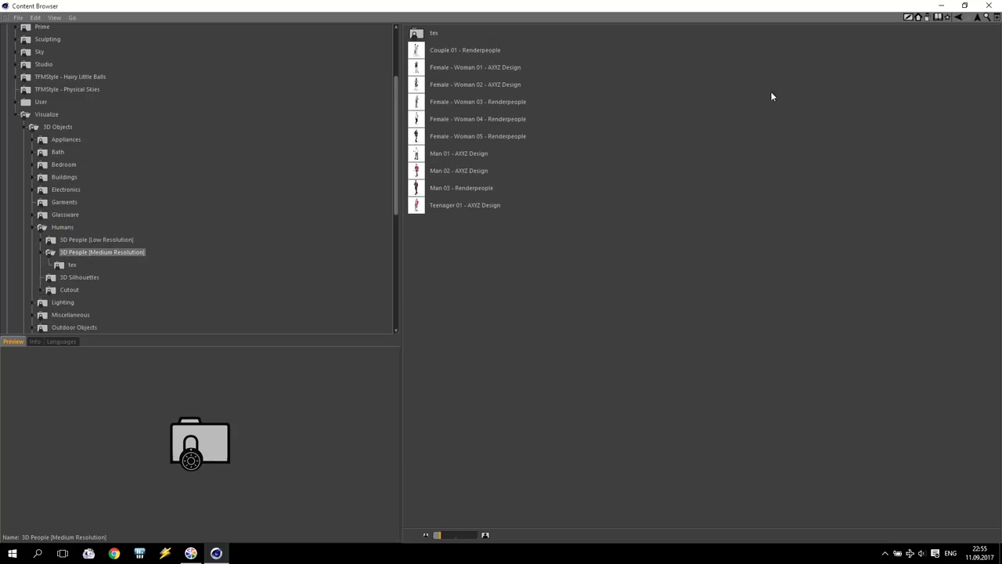
drag(436, 534, 447, 535)
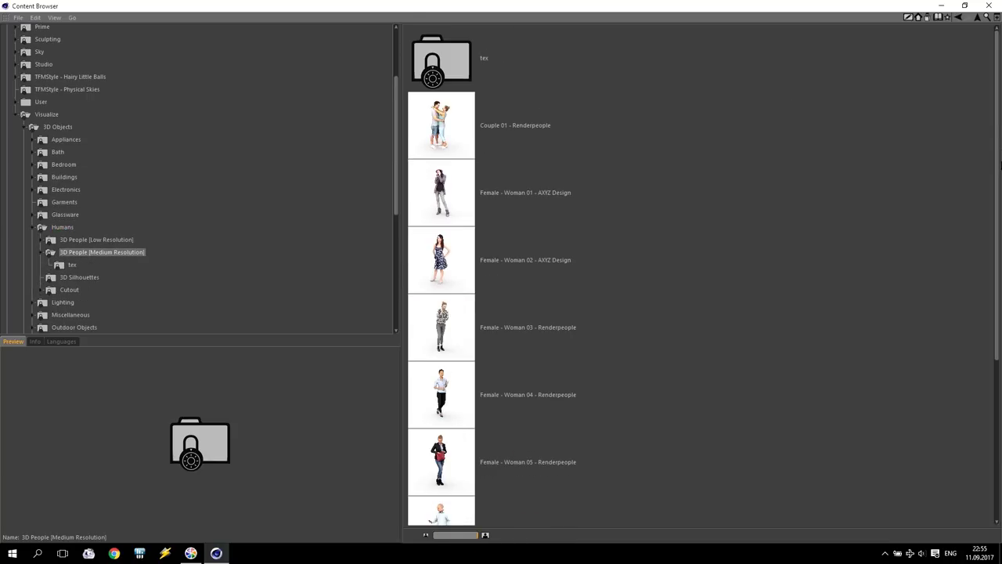
drag(995, 111, 1000, 90)
Load the Couple 01 - Renderpeople model into the scene and close the Content Browser.
click(453, 182)
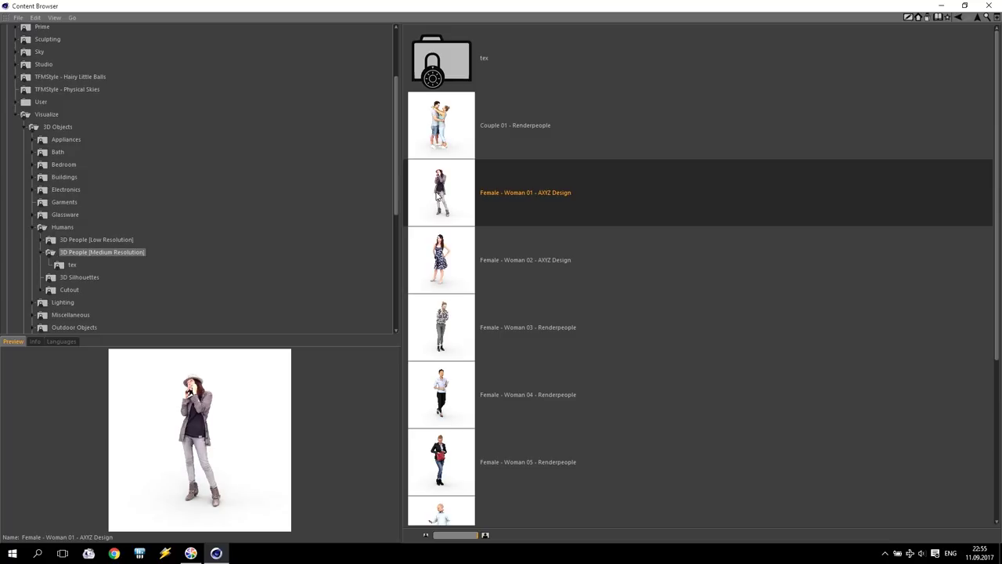
click(444, 119)
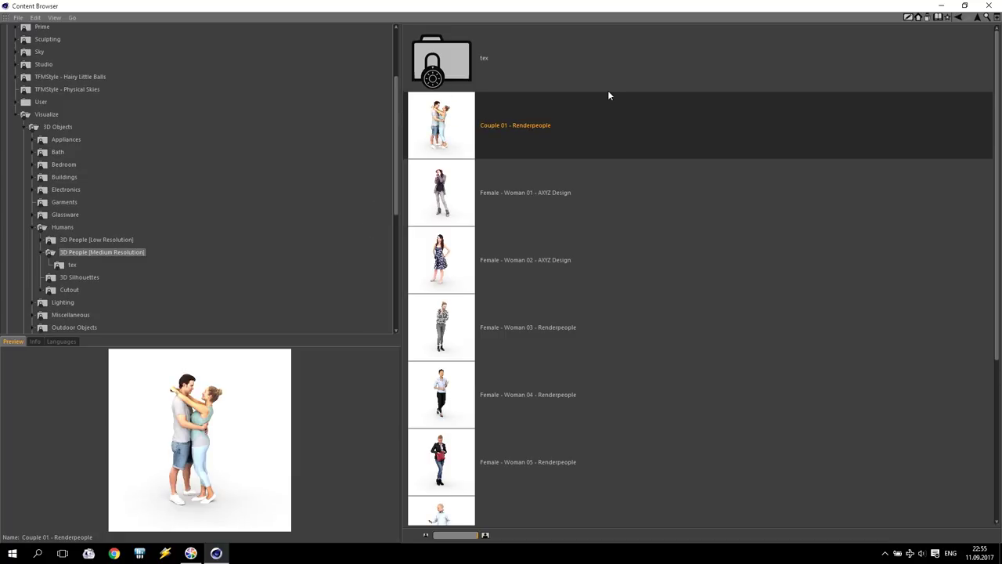
click(988, 6)
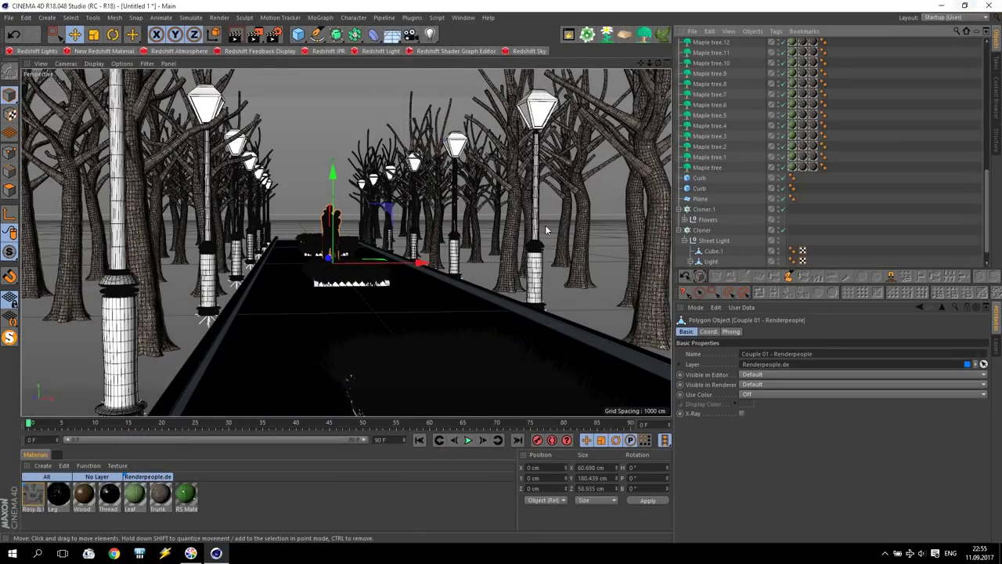
Move the couple forward along the alley to about Z -978 cm and the park bench to about X -118 cm, Z -1110 cm.
drag(328, 260, 353, 309)
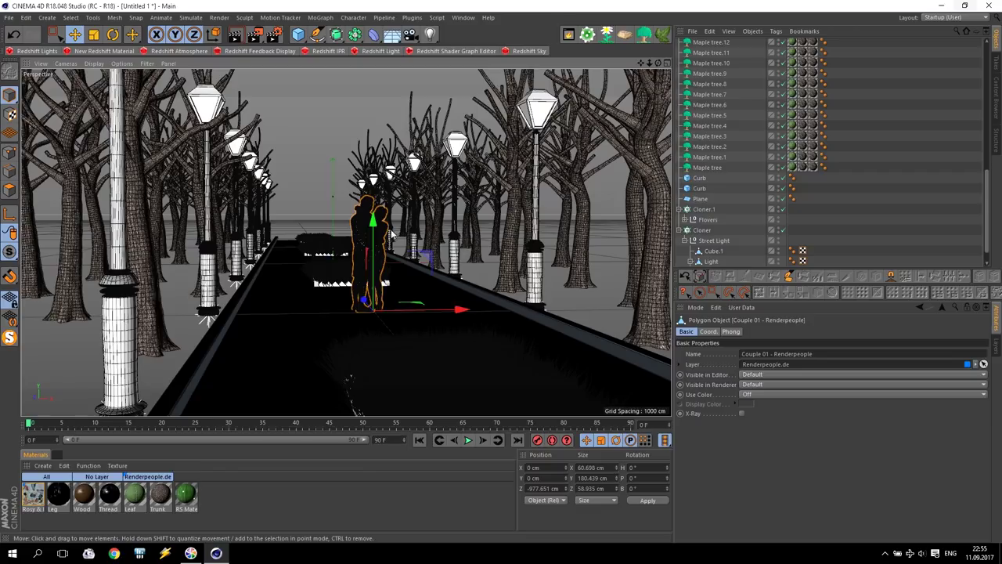
scroll(707, 61, up, 10)
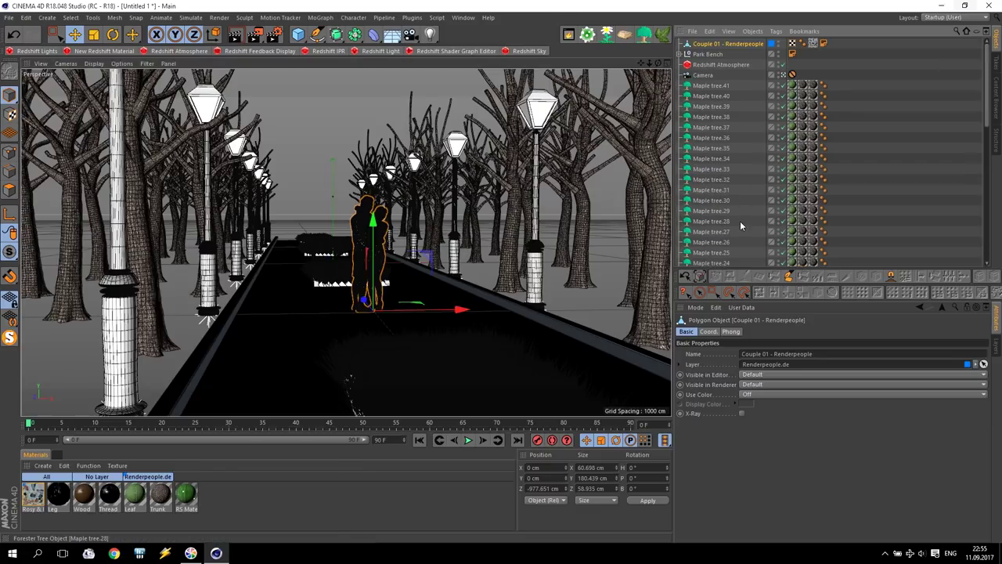
click(707, 54)
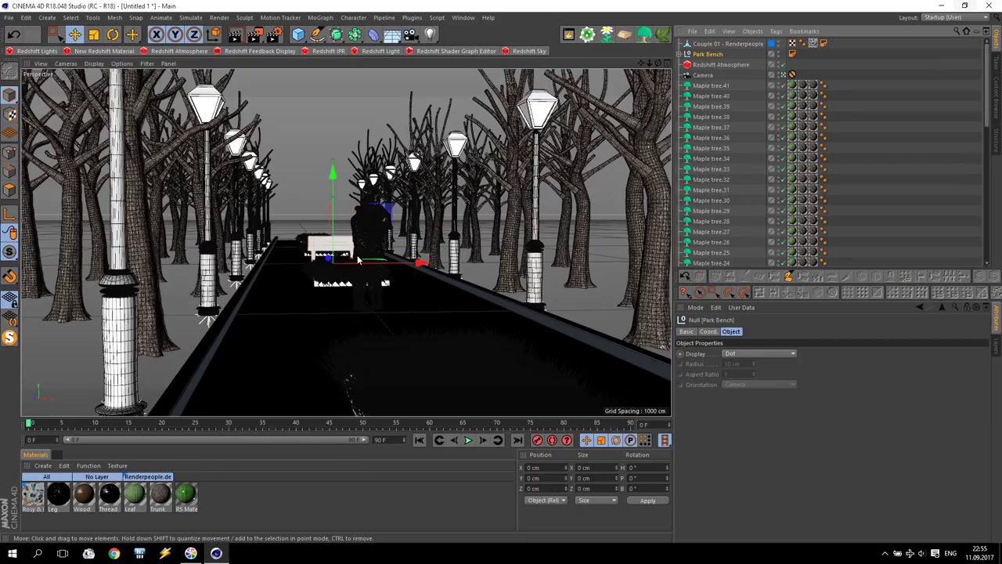
drag(329, 265, 334, 324)
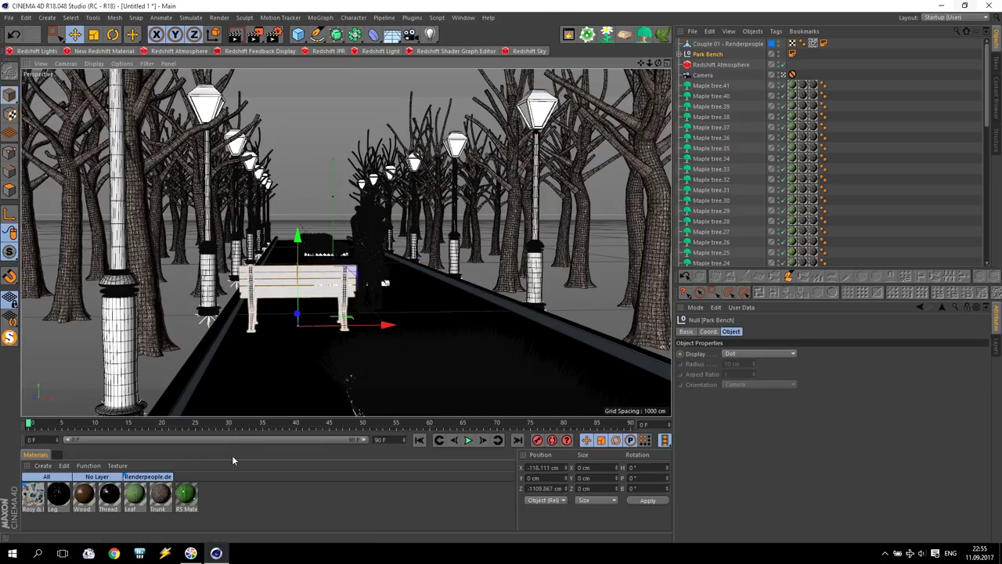
Make two copies of the green RS Material and open the first copy for editing.
drag(28, 520, 161, 493)
click(186, 505)
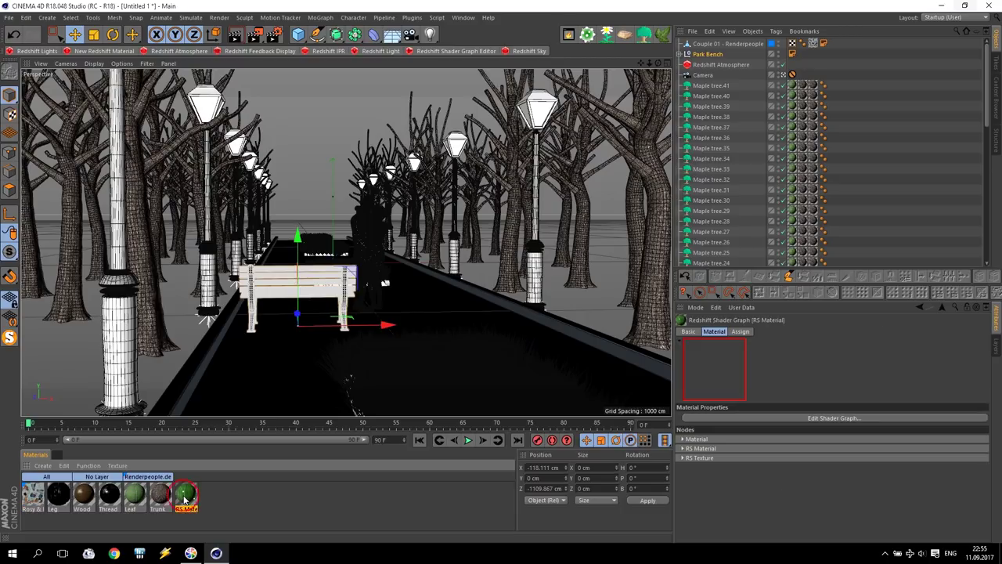
click(247, 494)
drag(130, 523, 169, 507)
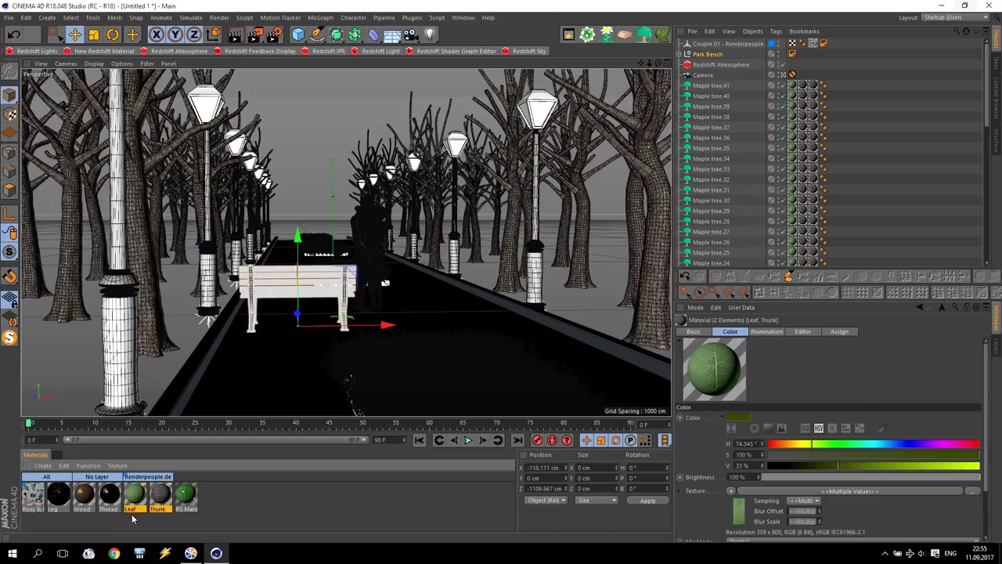
click(159, 495)
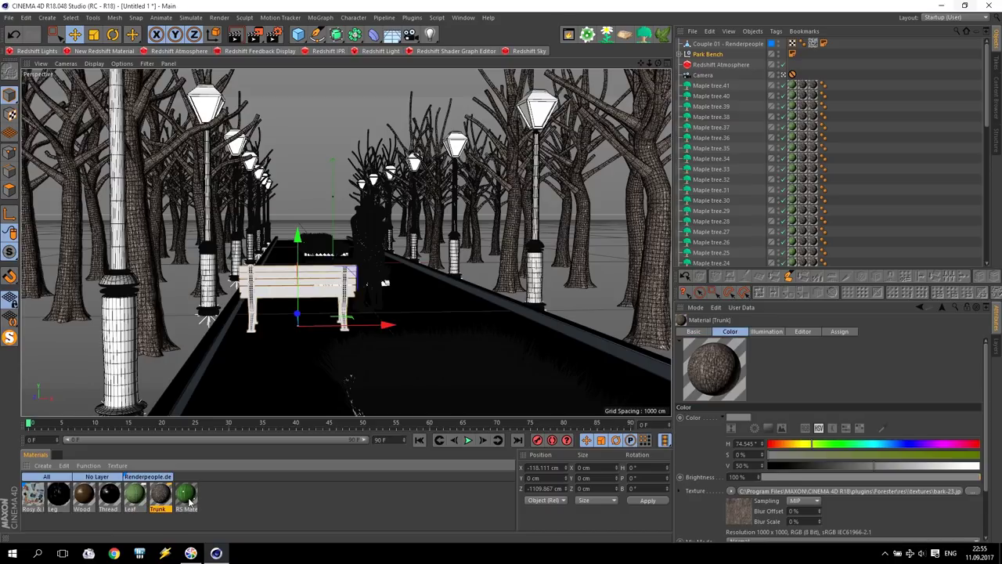
ctrl+drag(225, 499, 243, 497)
click(214, 495)
click(236, 496)
double_click(211, 495)
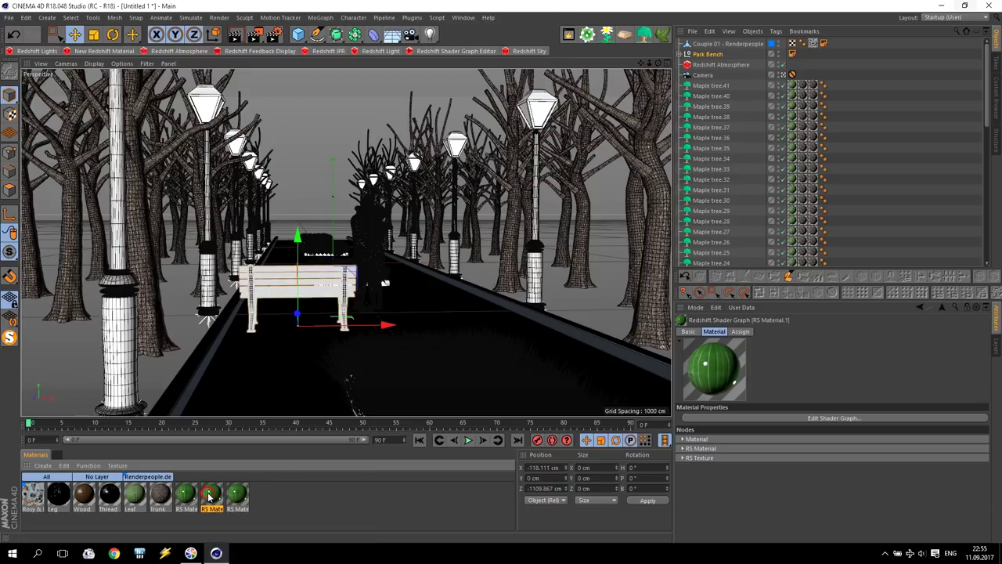
Reuse the Trunk material's bark-23.jpg image path in the RS Texture node of RS Material.1.
click(259, 109)
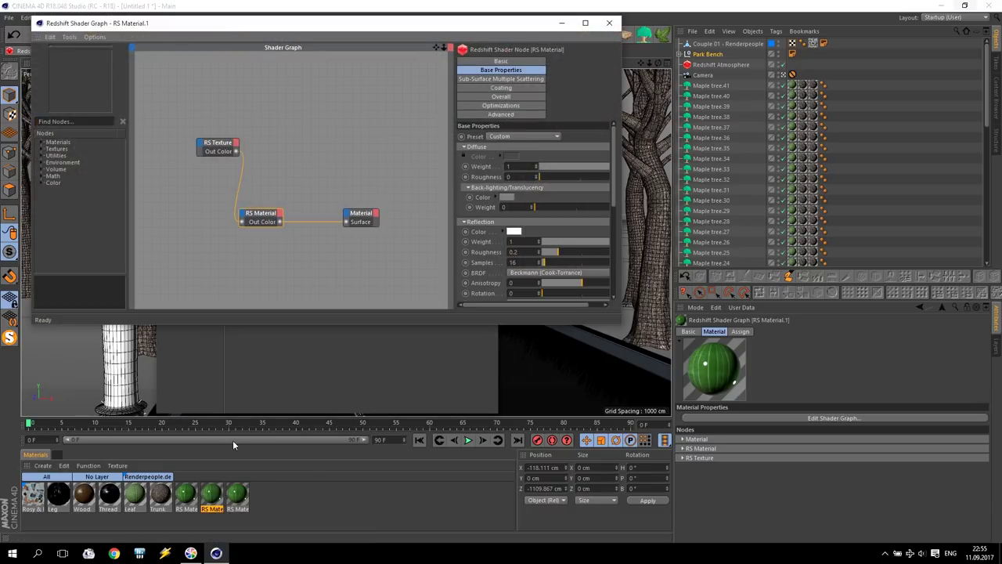
click(163, 495)
double_click(163, 494)
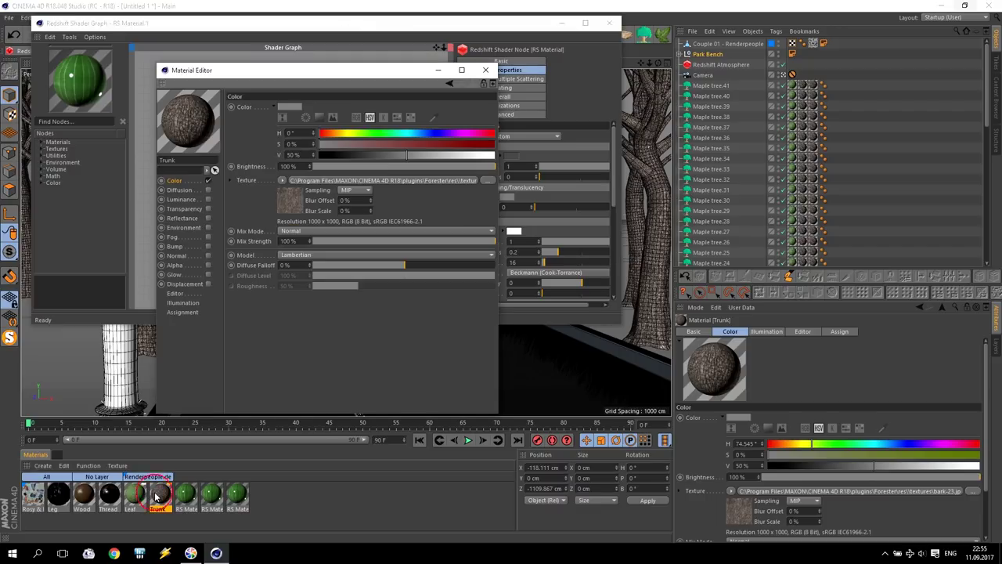
drag(277, 68, 669, 88)
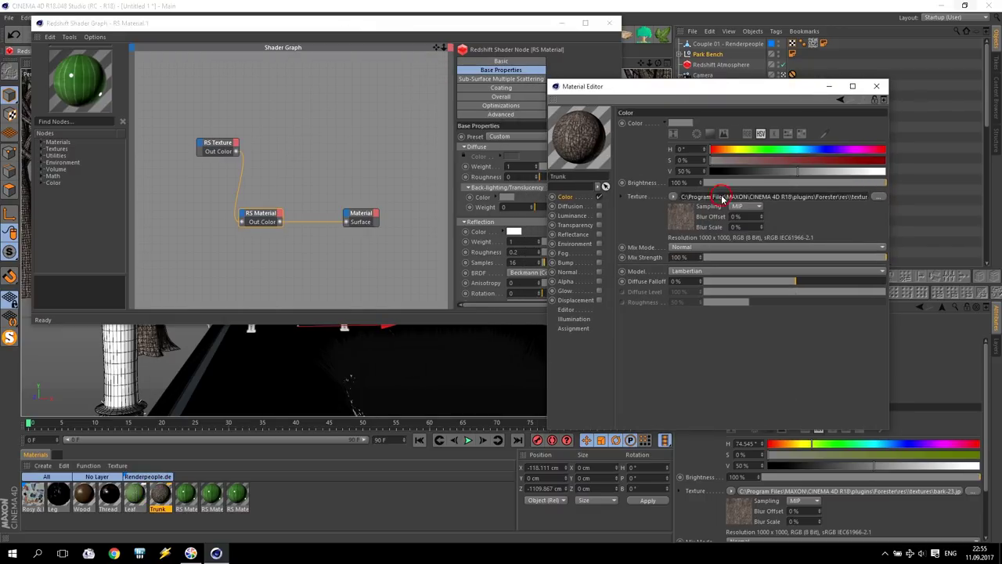
click(716, 198)
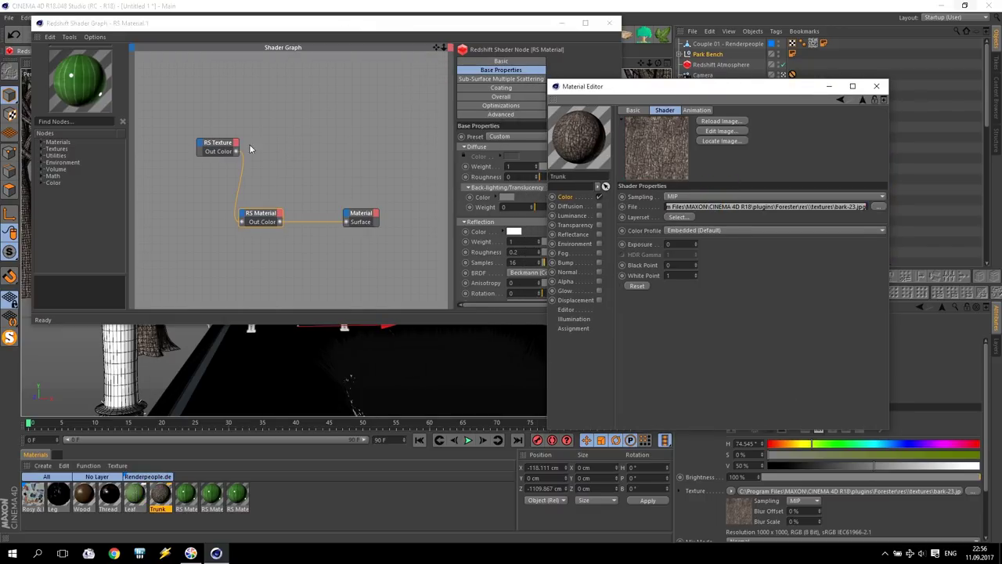
click(213, 146)
click(562, 142)
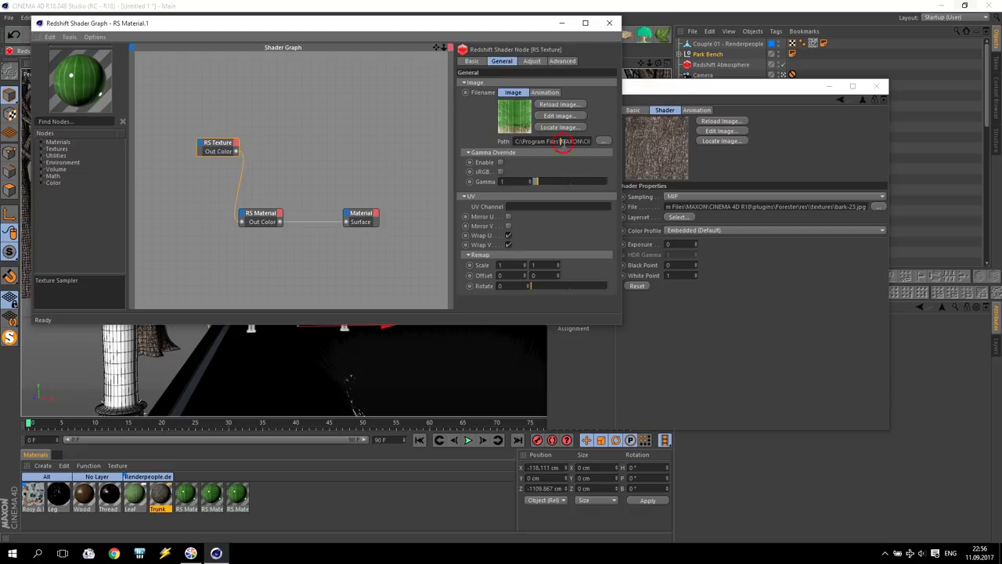
key(ctrl+a)
text(C:\Program Files\MAXON\CINEMA 4D R18\plugins\Forester\res\\textures\bark-23.jpg)
key(Return)
click(264, 141)
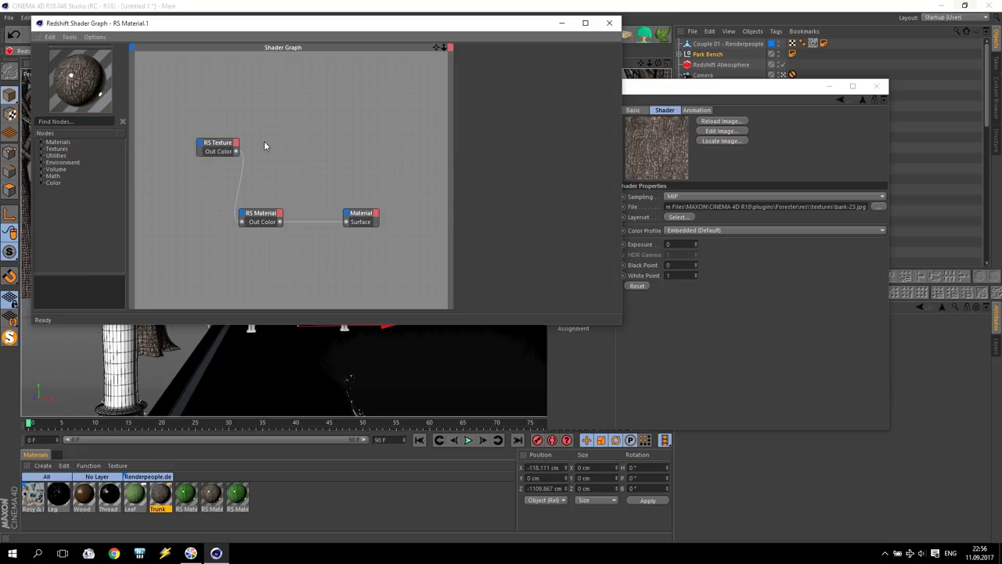
Set the bark material's reflection roughness to 0.6 and close its shader graph.
click(257, 214)
drag(516, 253, 539, 255)
text(0.8)
key(Return)
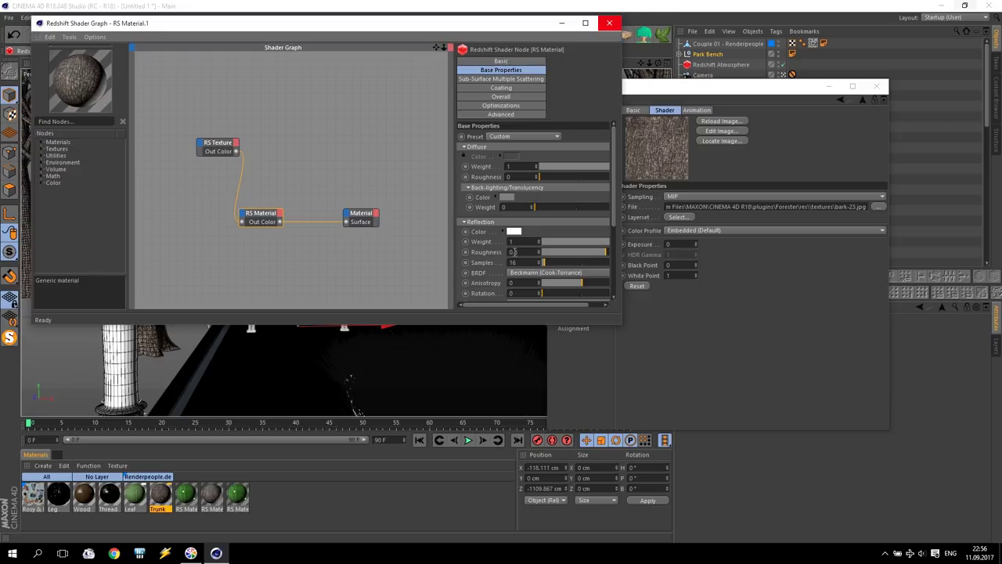
text(6)
key(Return)
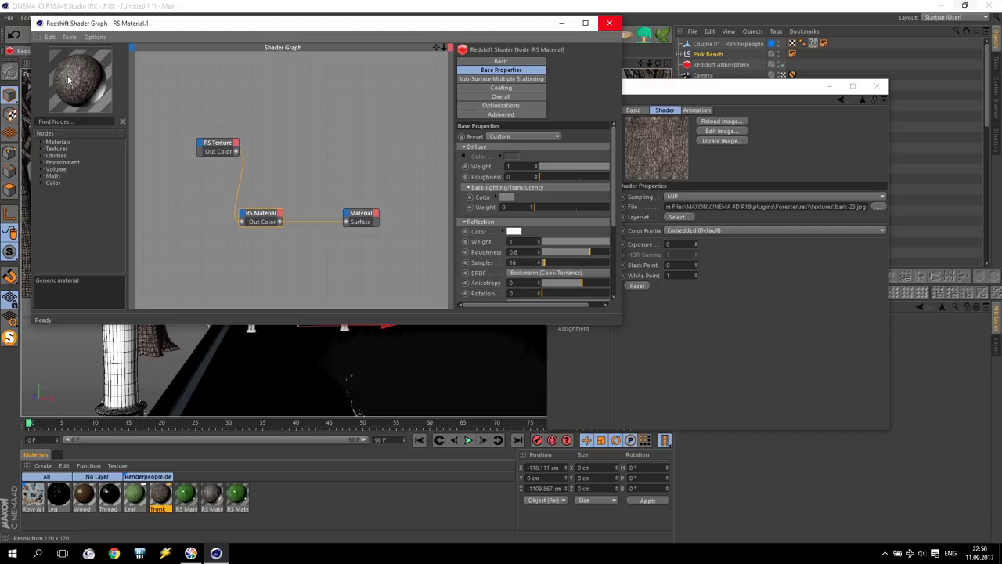
click(610, 23)
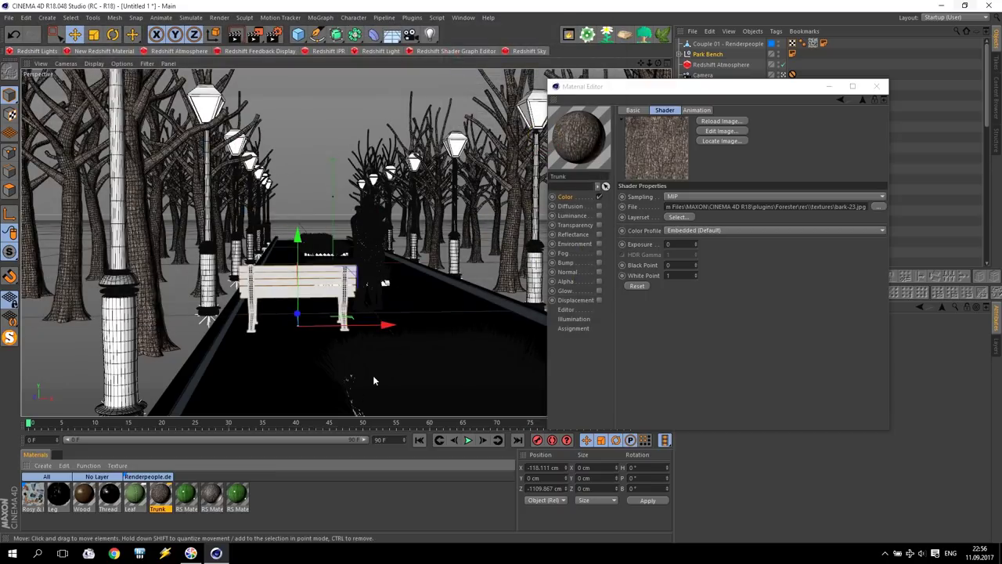
Open the shader graph of RS Material.2 and copy the Leaf material's leaf-22.jpg texture path.
click(236, 496)
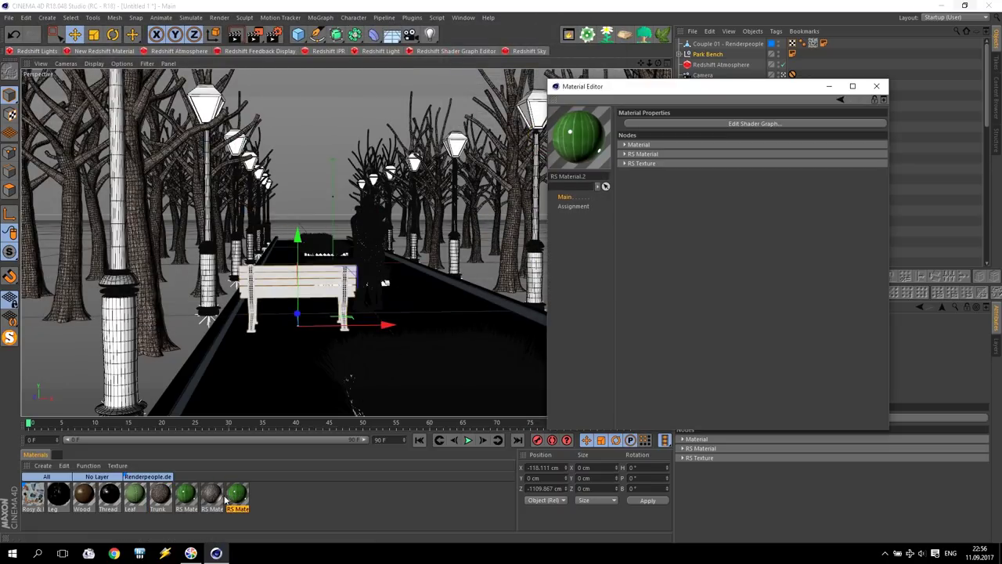
click(135, 496)
click(235, 496)
click(658, 125)
double_click(135, 496)
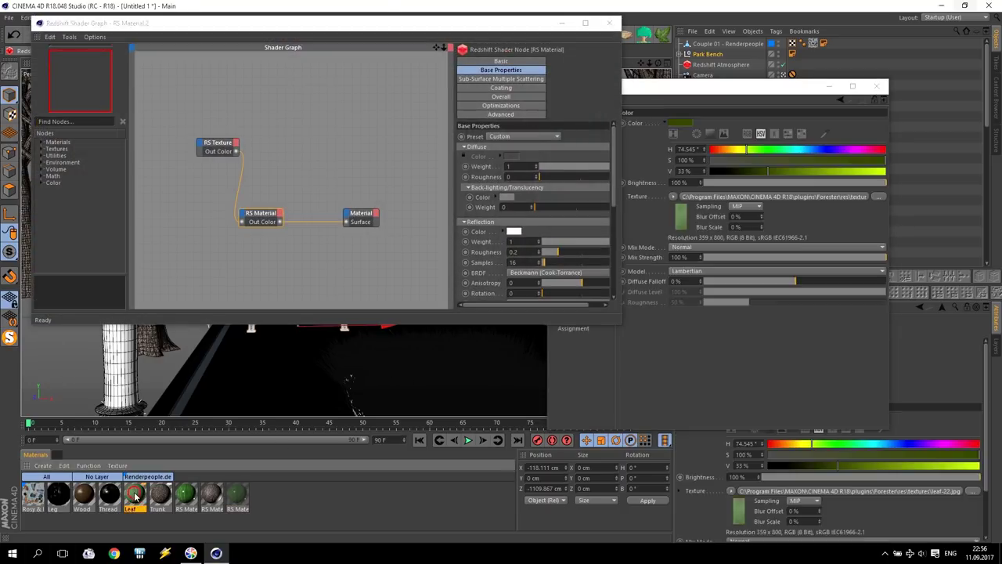
click(743, 196)
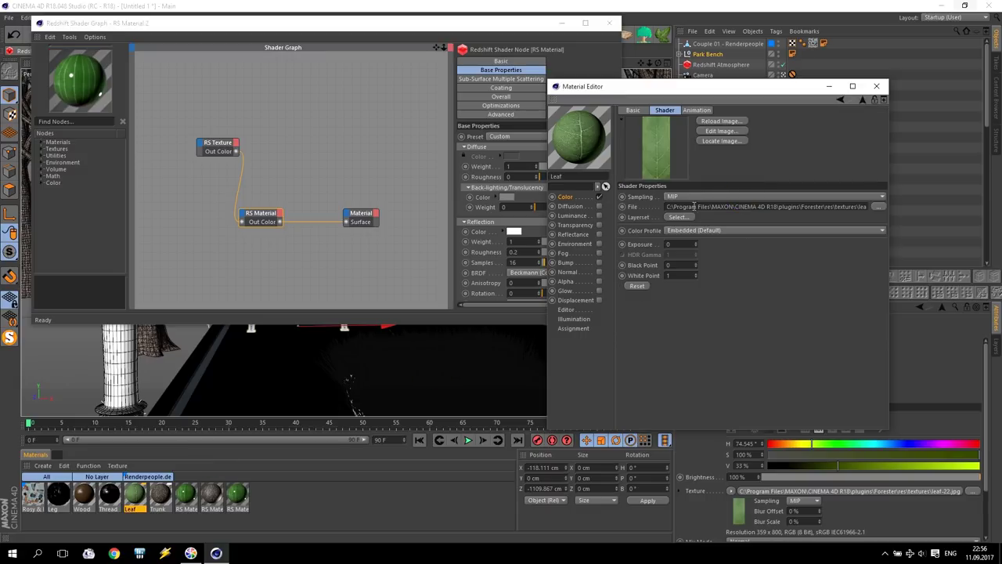
click(694, 206)
key(ctrl+c)
Paste the leaf-22.jpg path into the RS Texture node of RS Material.2 and close both editors.
click(213, 145)
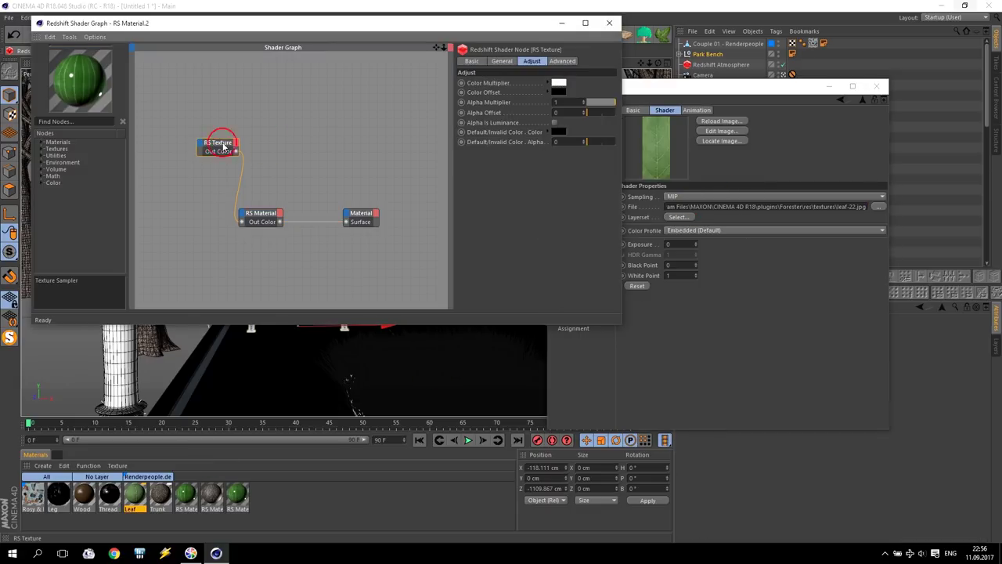
click(555, 140)
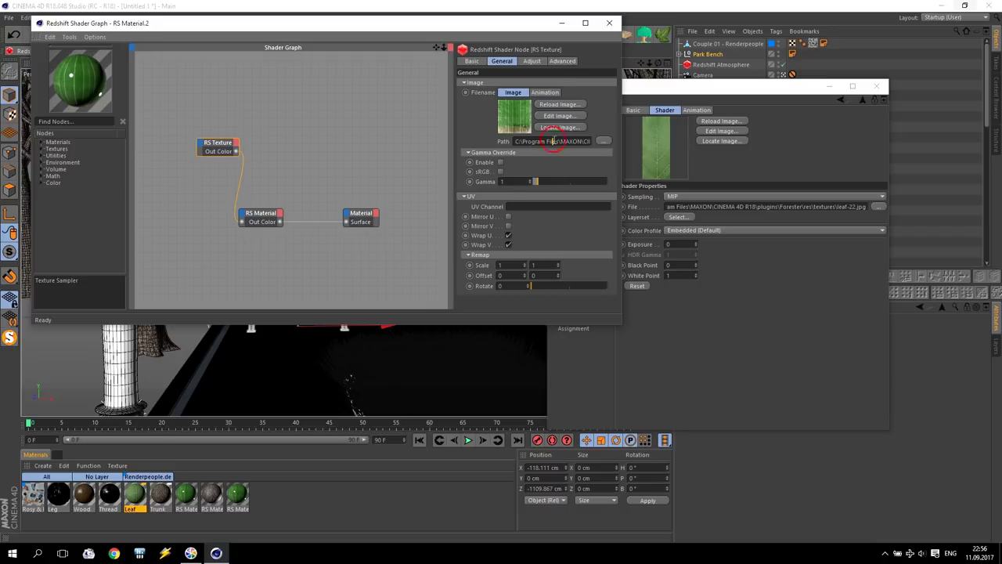
key(ctrl+a)
key(ctrl+v)
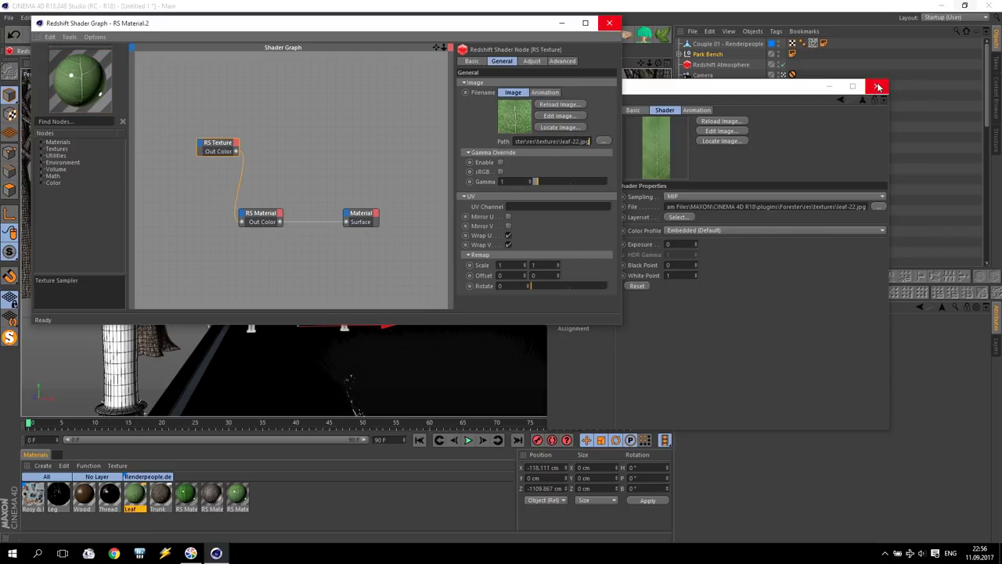
click(878, 87)
click(609, 23)
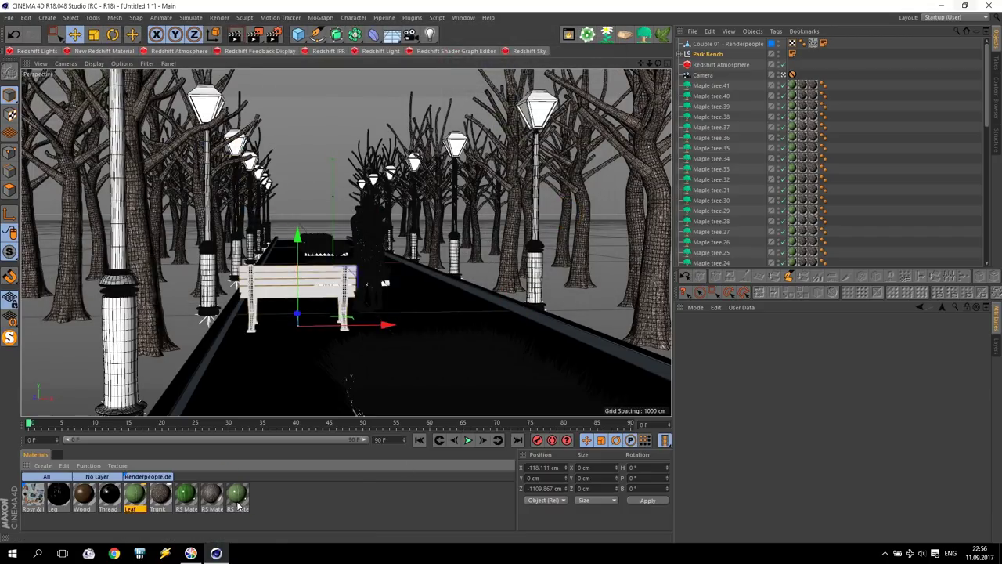
Replace the original Trunk and Leaf materials with their bark and leaf Redshift versions throughout the scene.
click(210, 496)
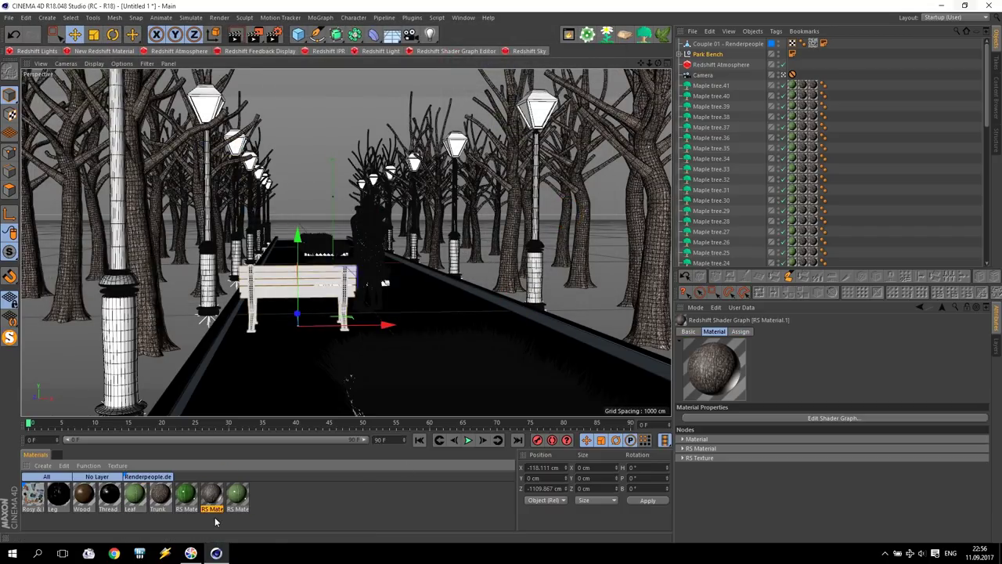
drag(210, 493, 136, 501)
click(208, 495)
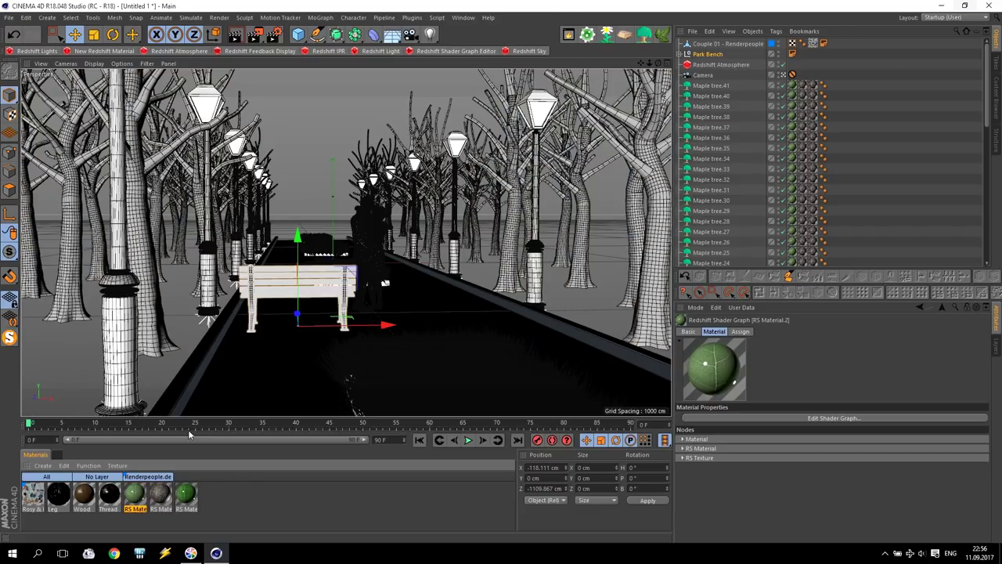
drag(29, 526, 103, 498)
click(82, 523)
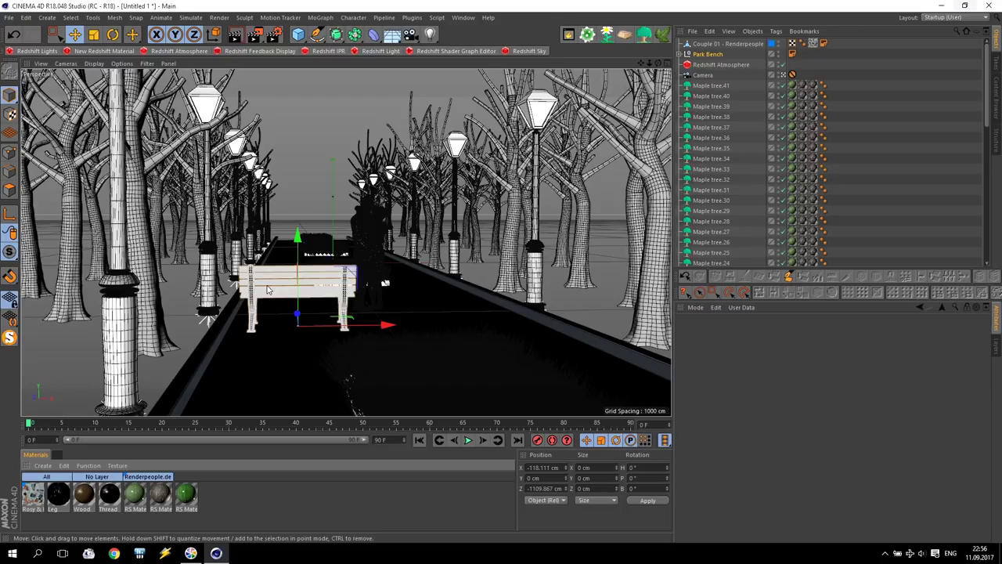
Check the bench materials, then create a new Redshift material and add an RS Texture node to its shader graph.
click(55, 494)
click(84, 495)
click(110, 495)
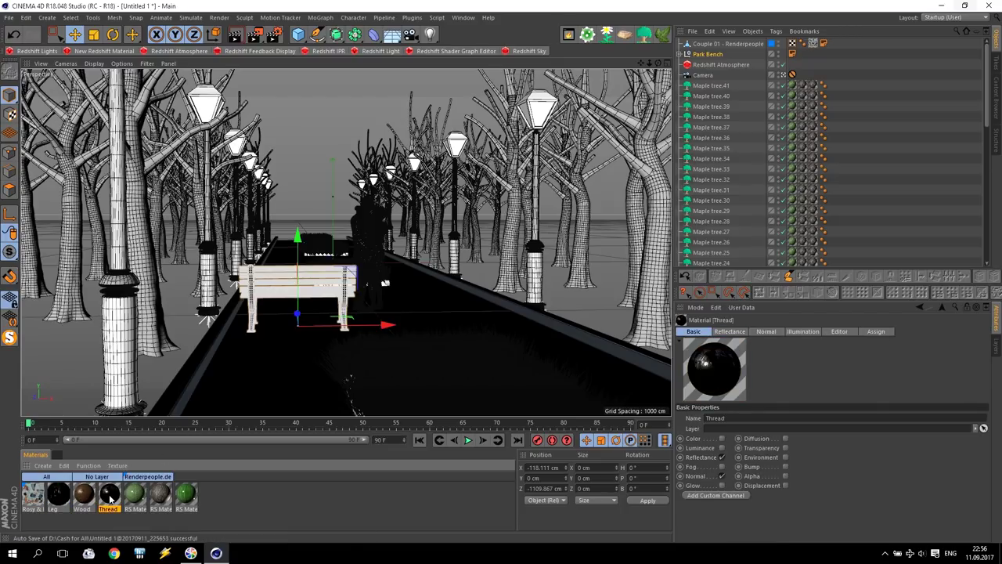
click(105, 50)
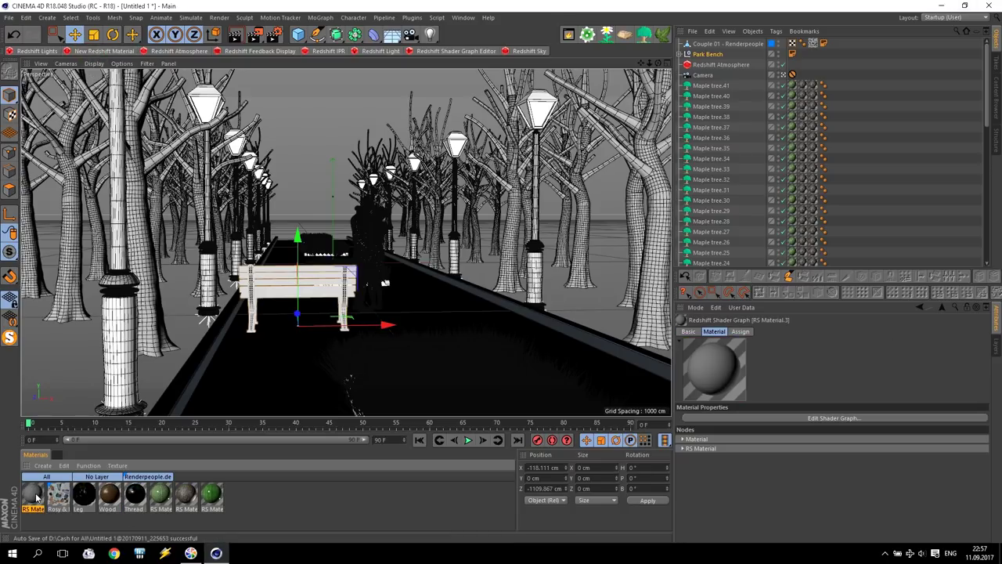
double_click(33, 493)
click(279, 107)
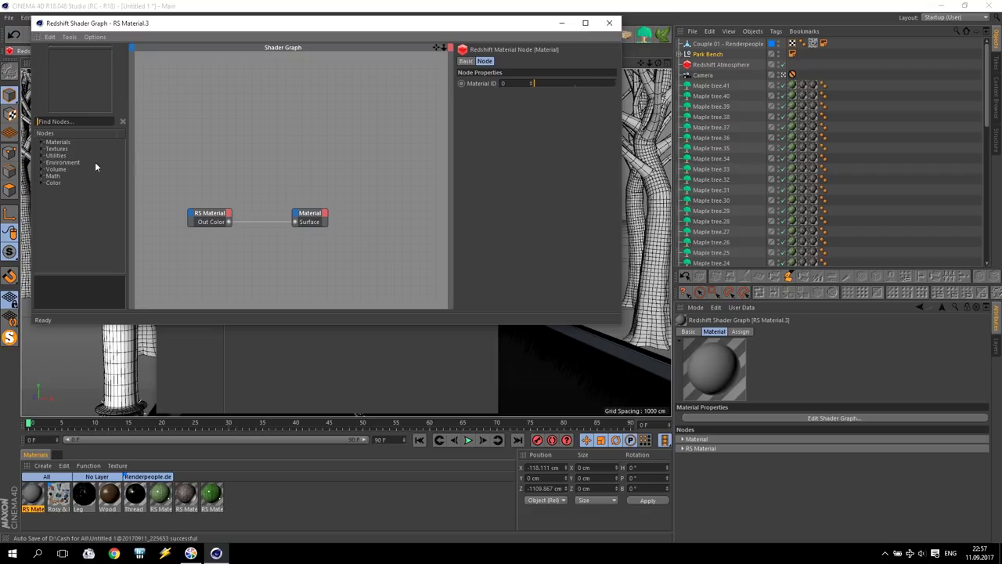
click(42, 149)
drag(64, 189, 172, 151)
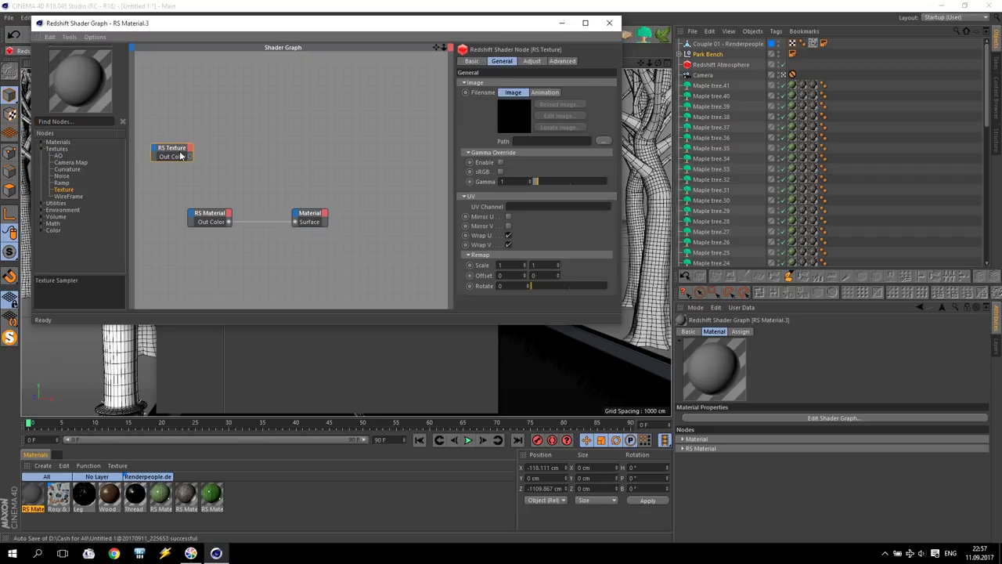
Load wood_1_28.jpg into the RS Texture node and connect its Out Color to the RS Material's diffuse color.
click(603, 140)
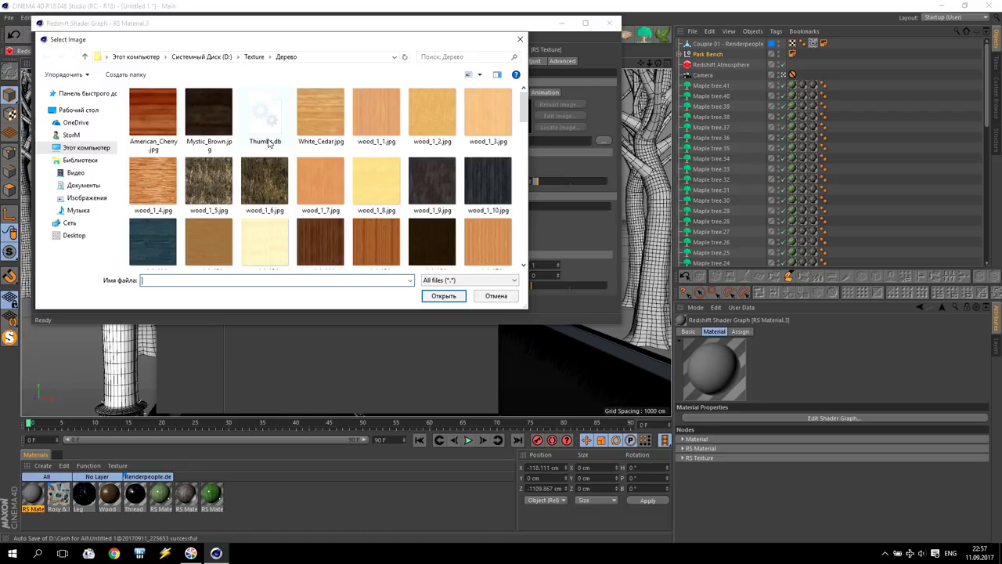
scroll(278, 178, down, 3)
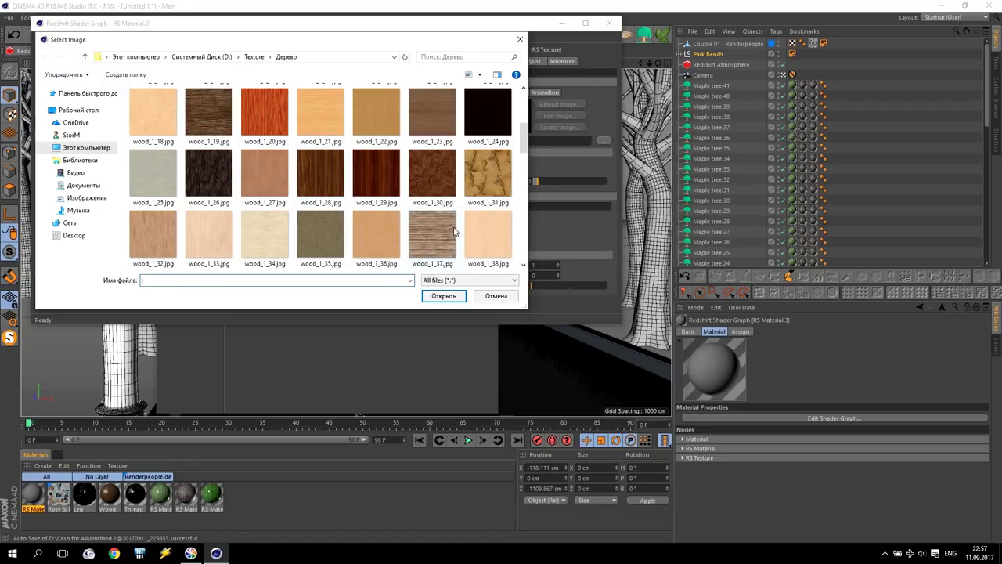
click(321, 173)
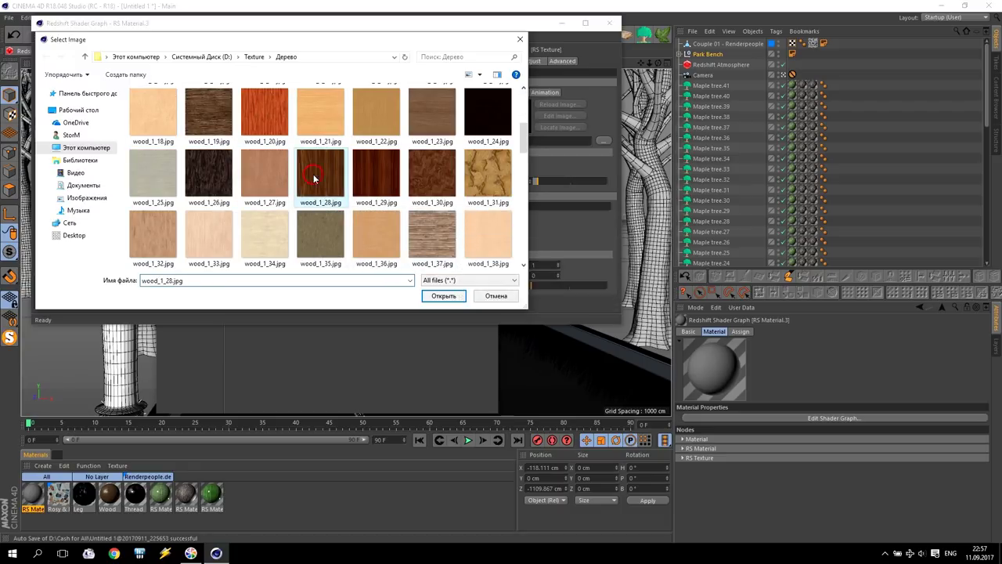
click(443, 295)
drag(190, 156, 196, 217)
mouse_move(277, 218)
click(364, 218)
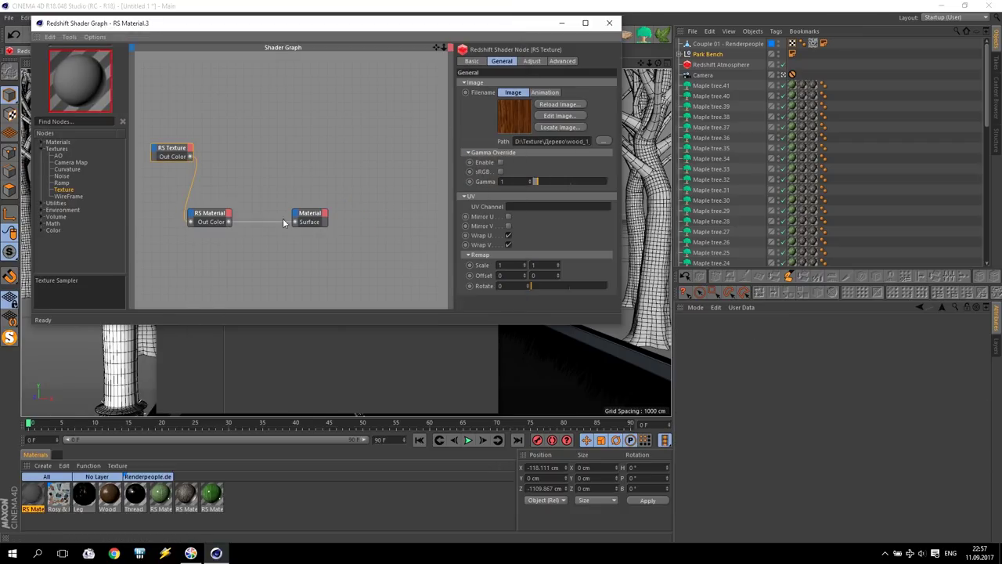
Set the wood material's reflection roughness to 0.6 and replace the original Wood material with it.
click(223, 217)
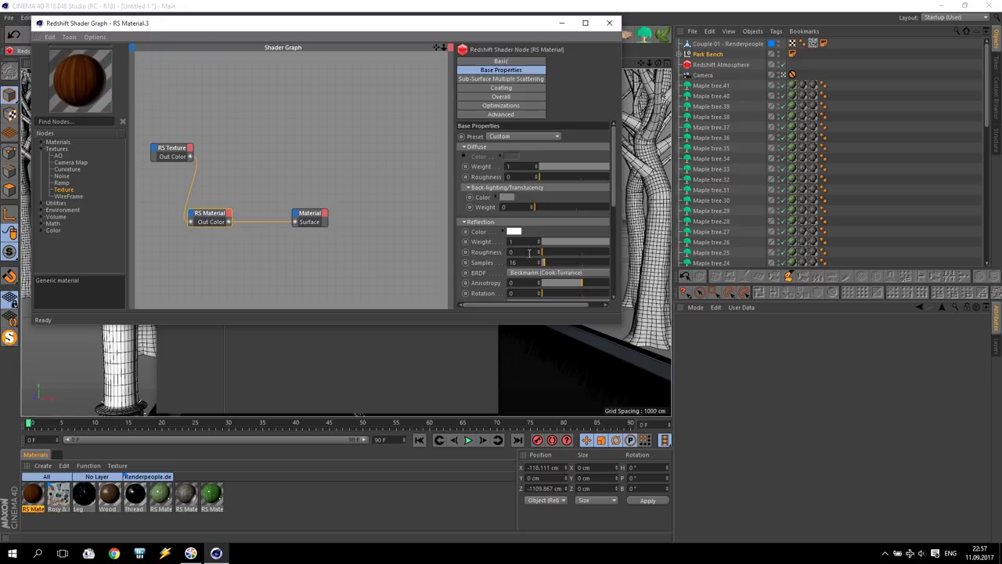
text(.6)
key(Return)
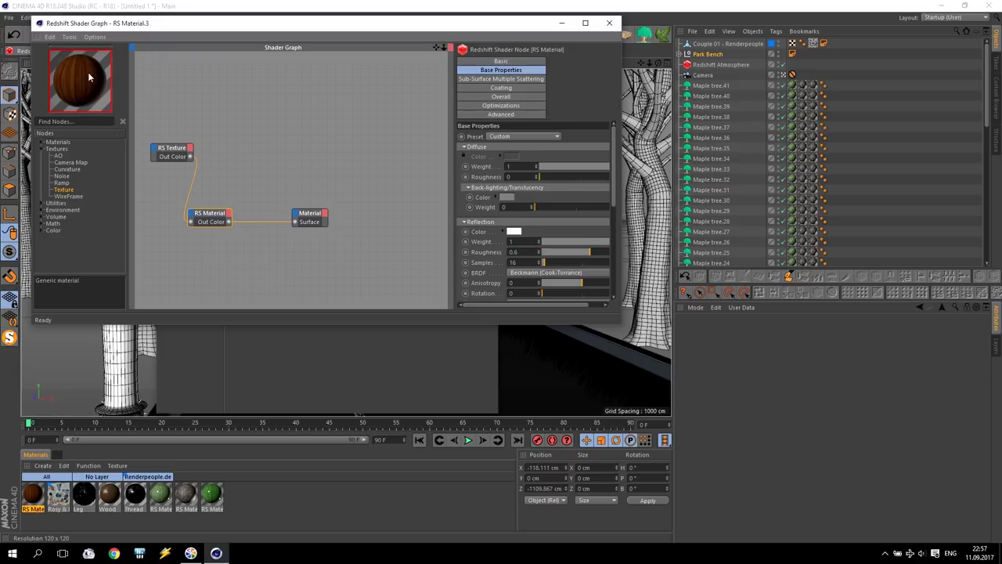
click(608, 24)
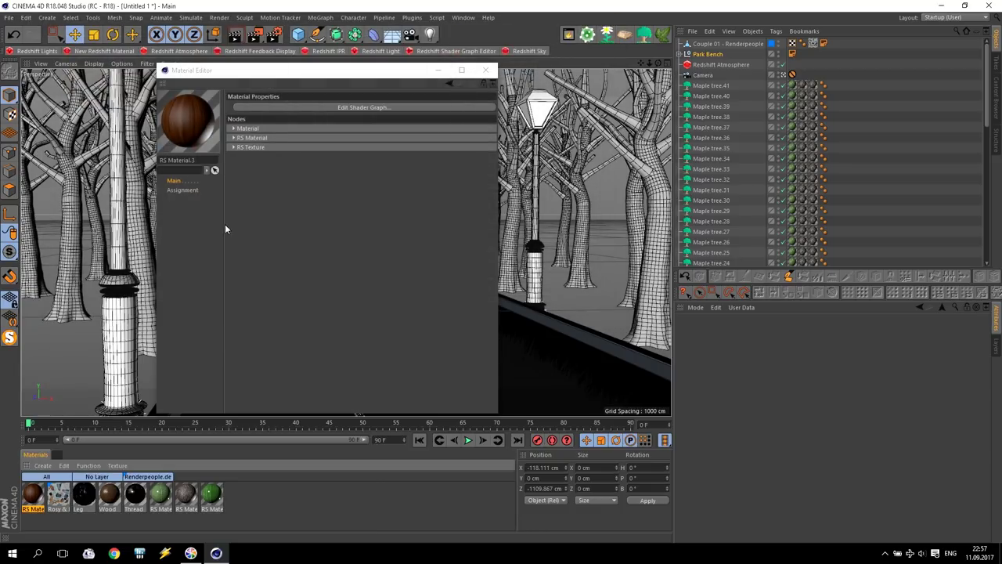
click(485, 73)
drag(37, 497, 109, 498)
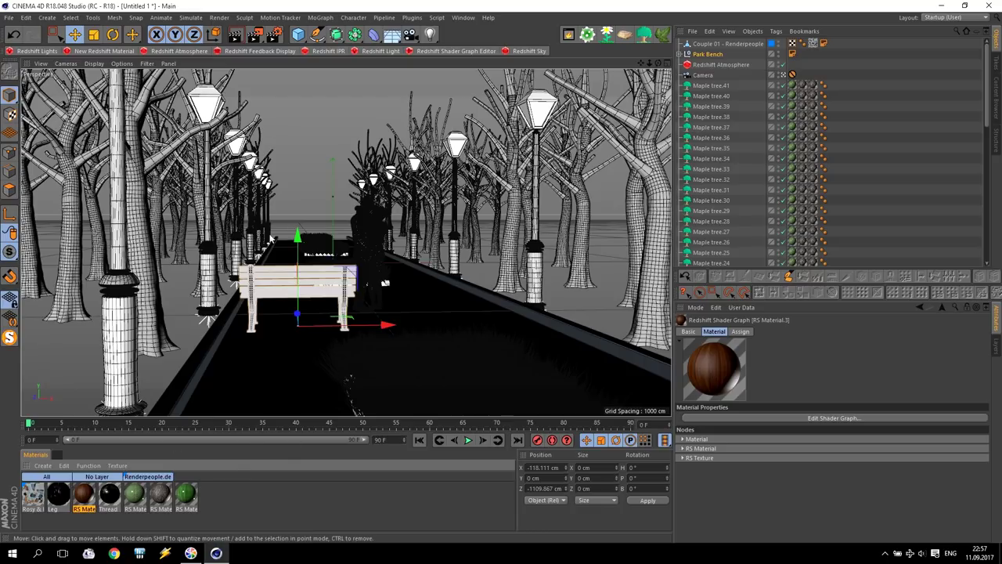
Create a new Redshift material and set its RS Material node's diffuse weight to 0 in the shader graph.
click(100, 51)
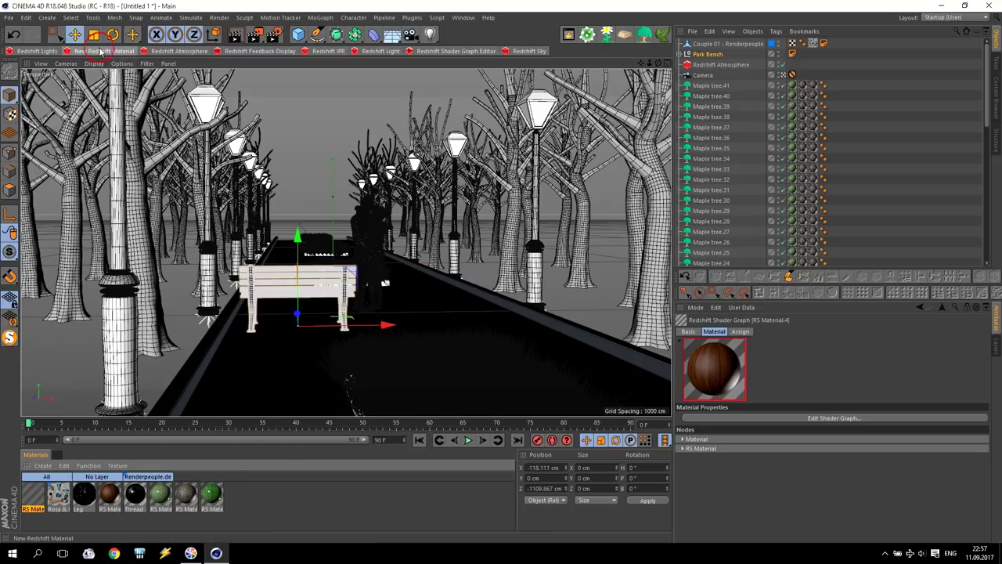
double_click(31, 494)
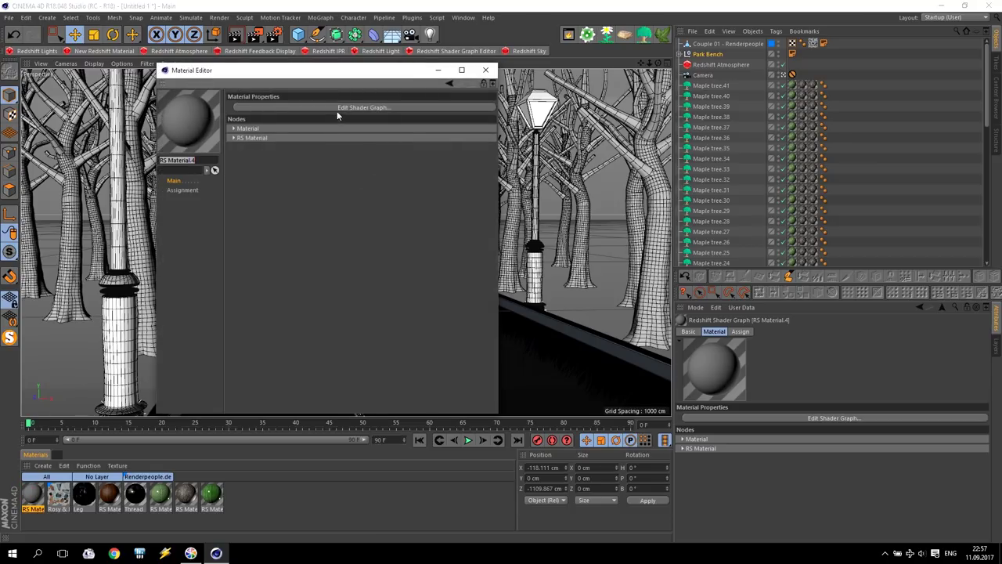
click(337, 110)
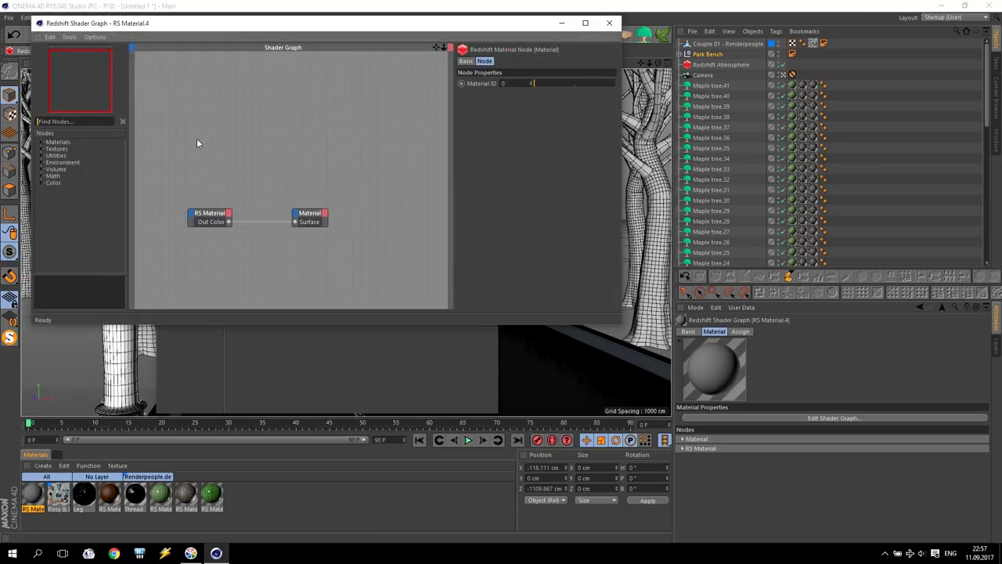
click(209, 213)
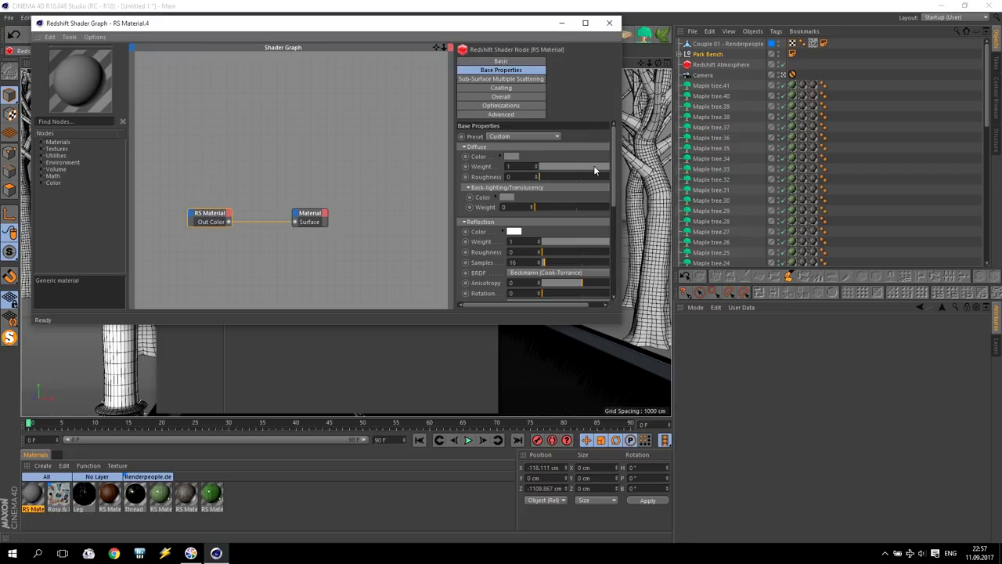
drag(594, 166, 513, 167)
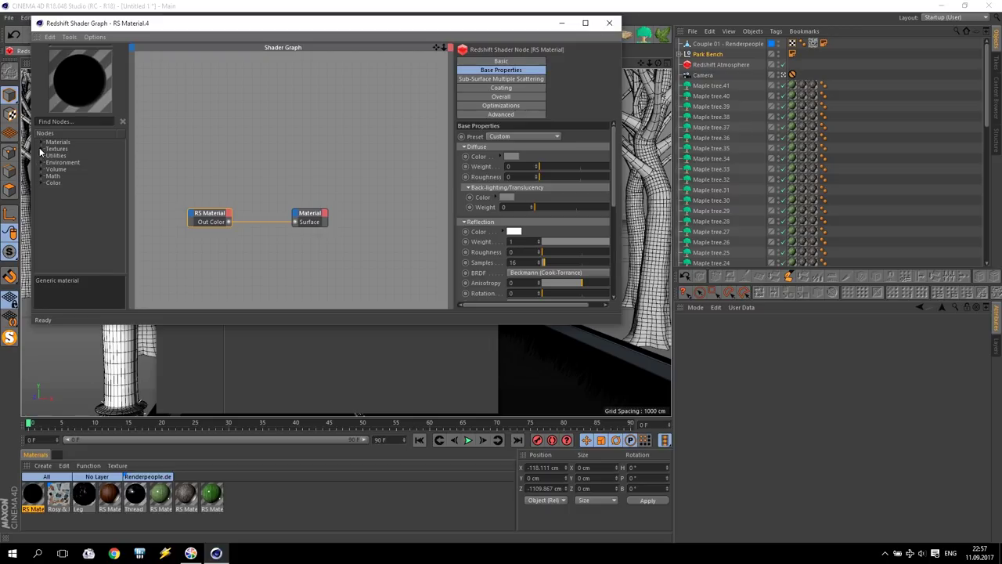
Add an RS Noise node to the shader graph and connect its Out Color to the RS Material's Refl Roughness input.
click(42, 148)
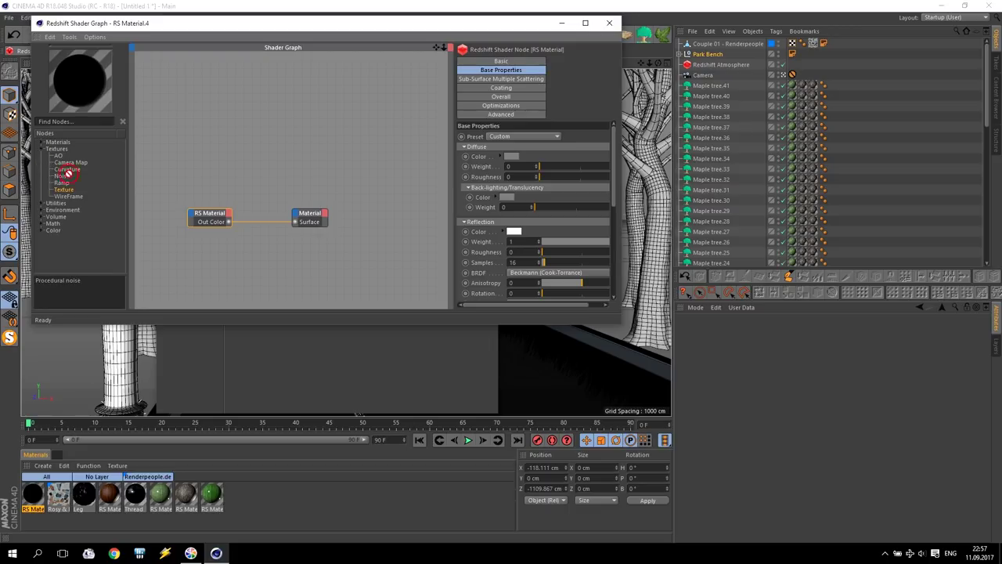
drag(63, 175, 175, 172)
click(165, 162)
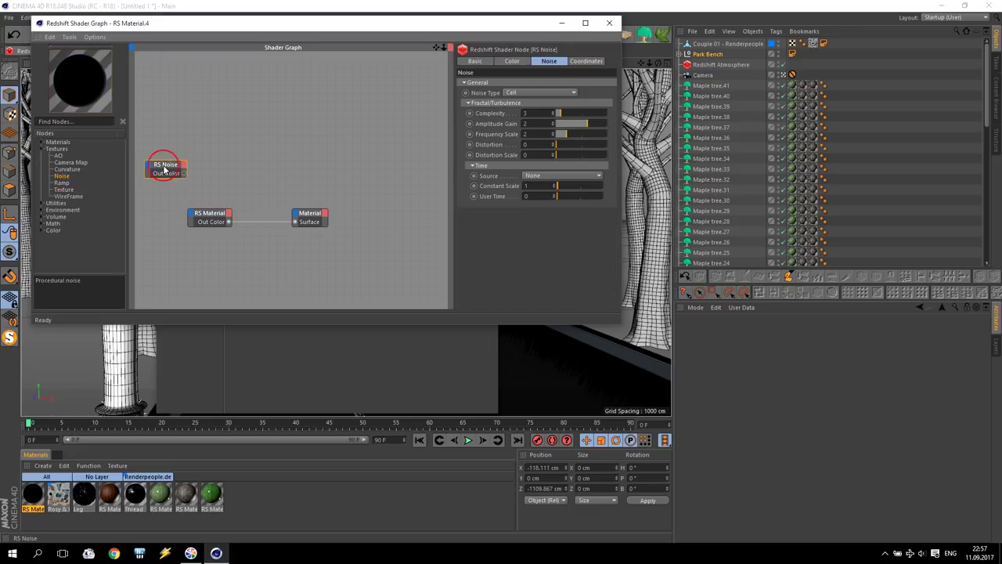
click(205, 213)
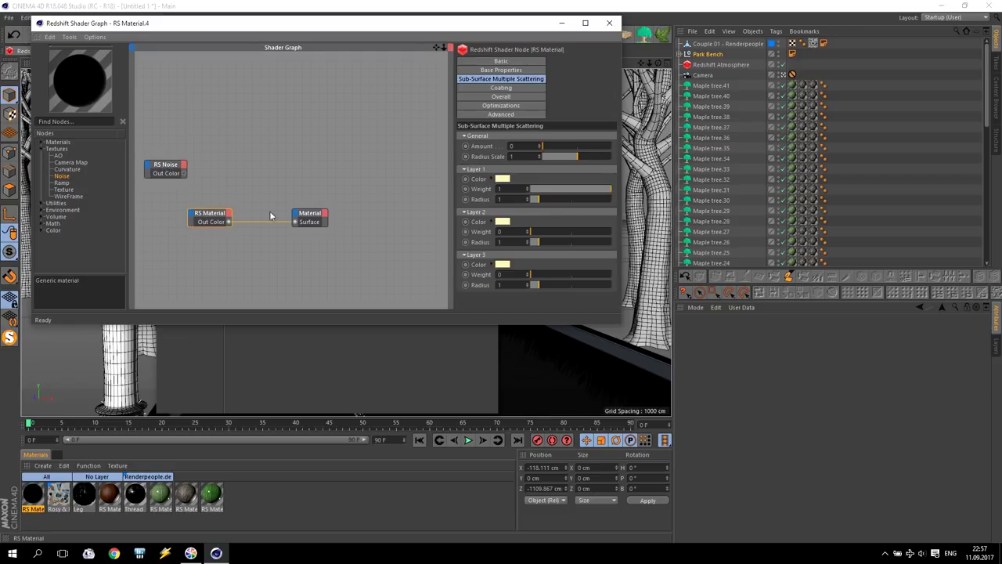
click(510, 71)
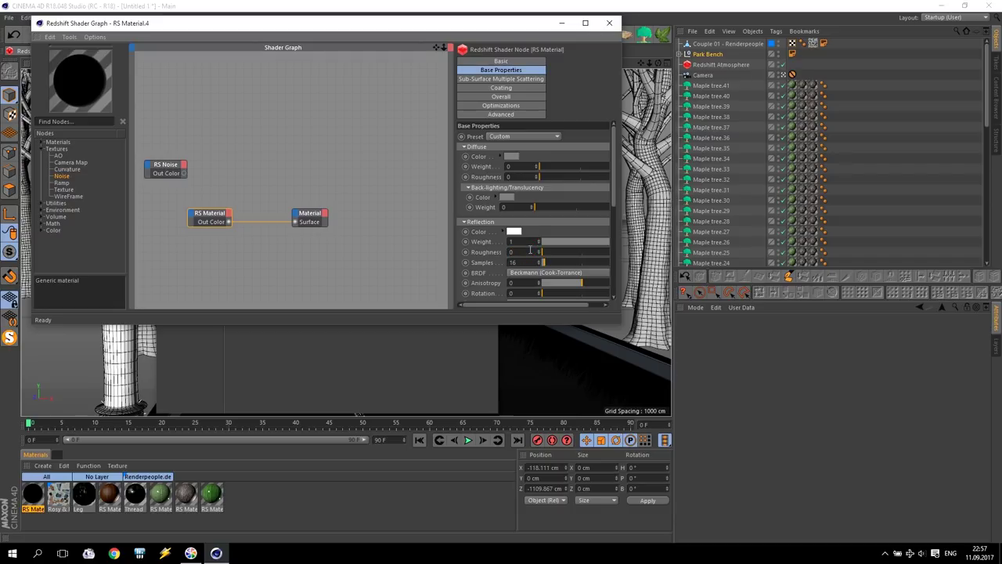
click(430, 241)
text(0)
key(Return)
drag(184, 174, 191, 214)
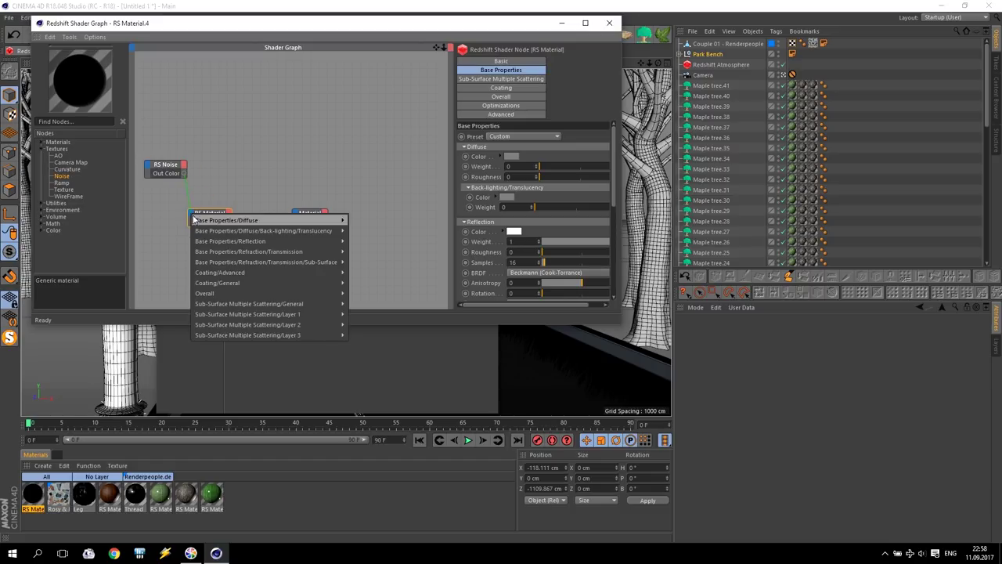
mouse_move(236, 242)
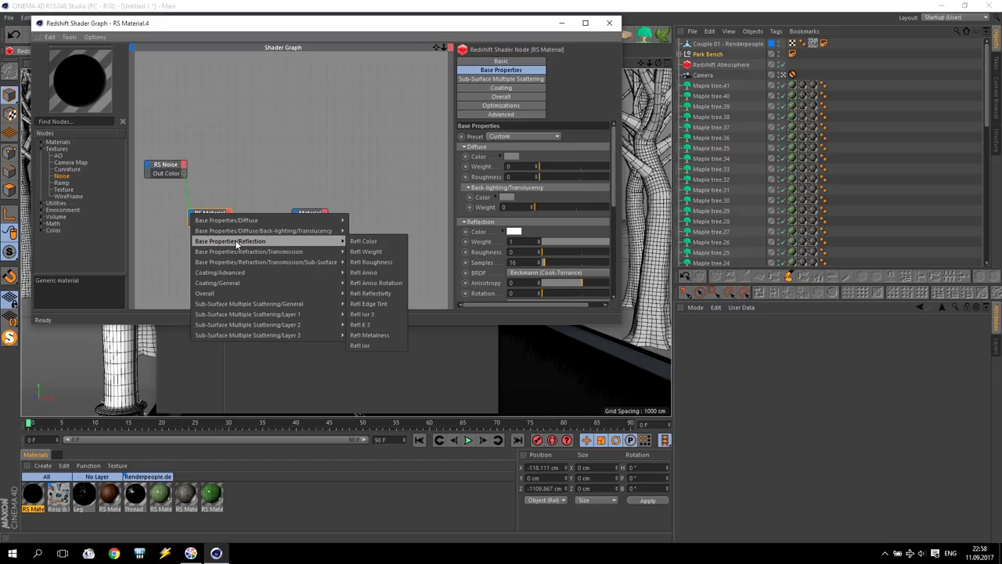
click(371, 261)
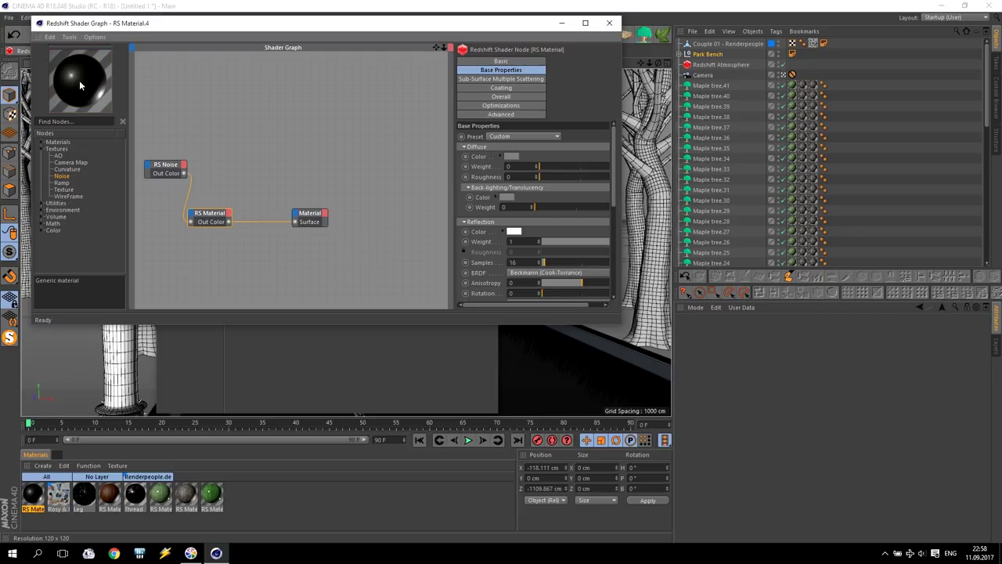
Compare the Turbulence, Cell and Fractal noise types on the RS Noise node and settle on Turbulence.
click(166, 166)
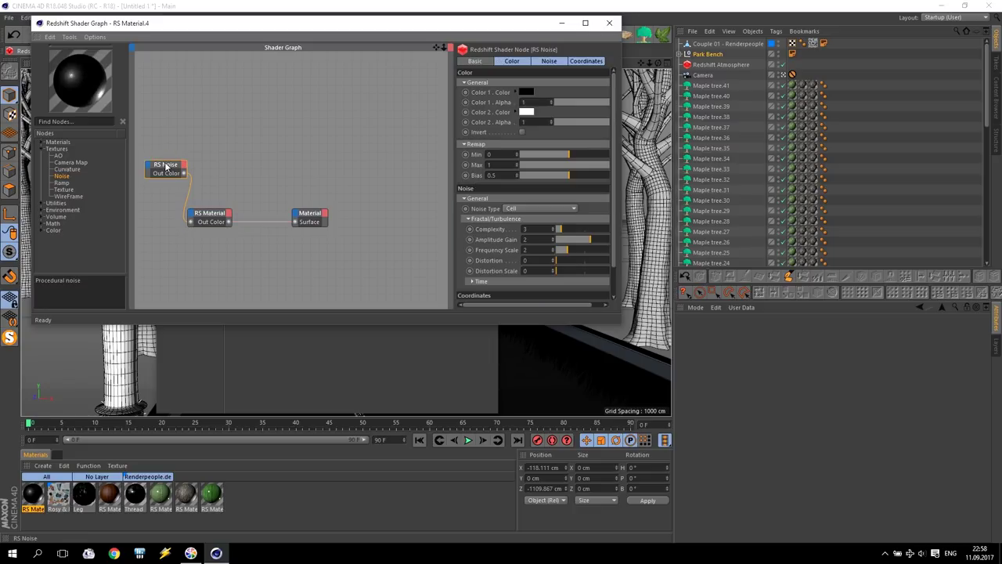
click(549, 61)
click(523, 92)
click(524, 114)
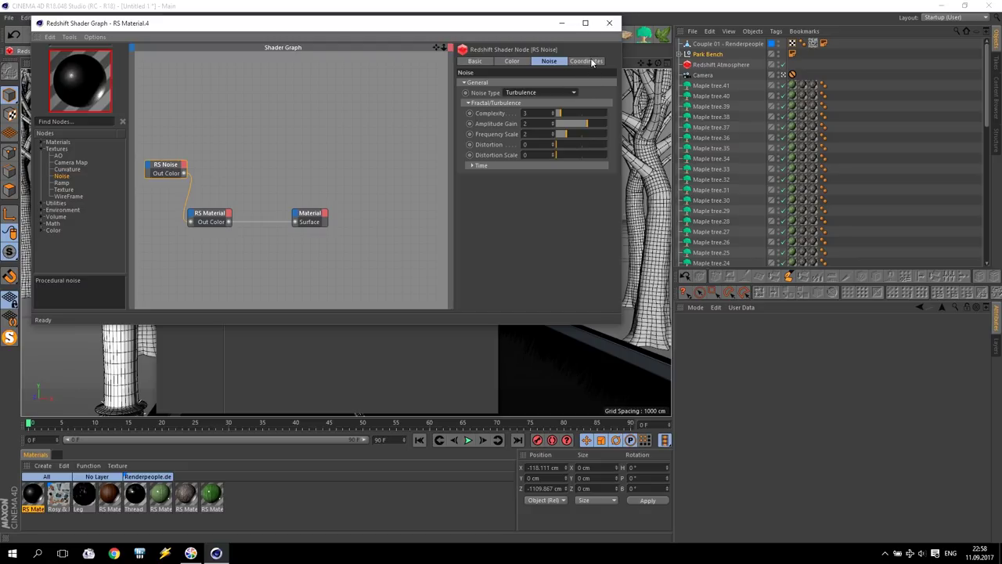
click(545, 94)
click(530, 123)
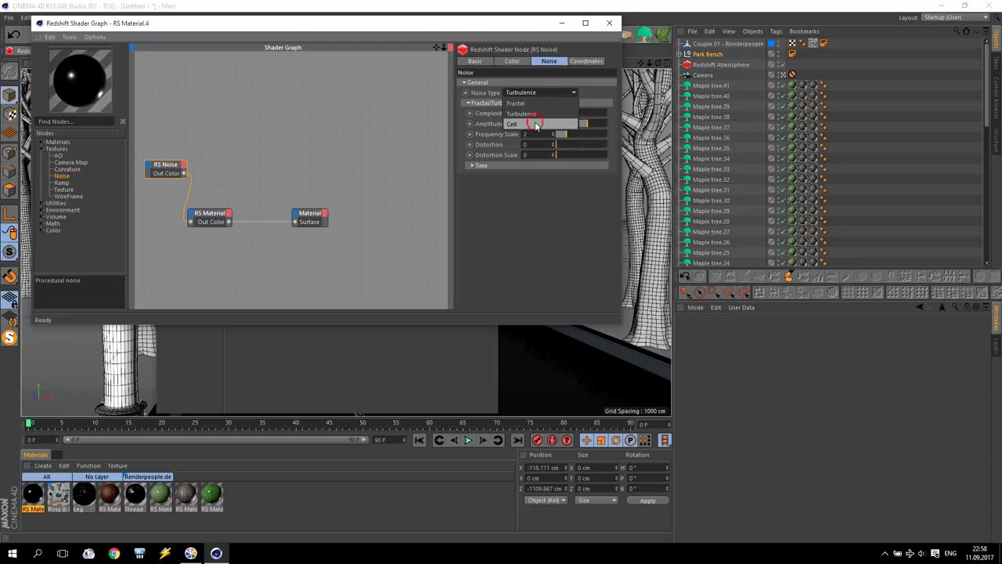
click(527, 93)
click(521, 103)
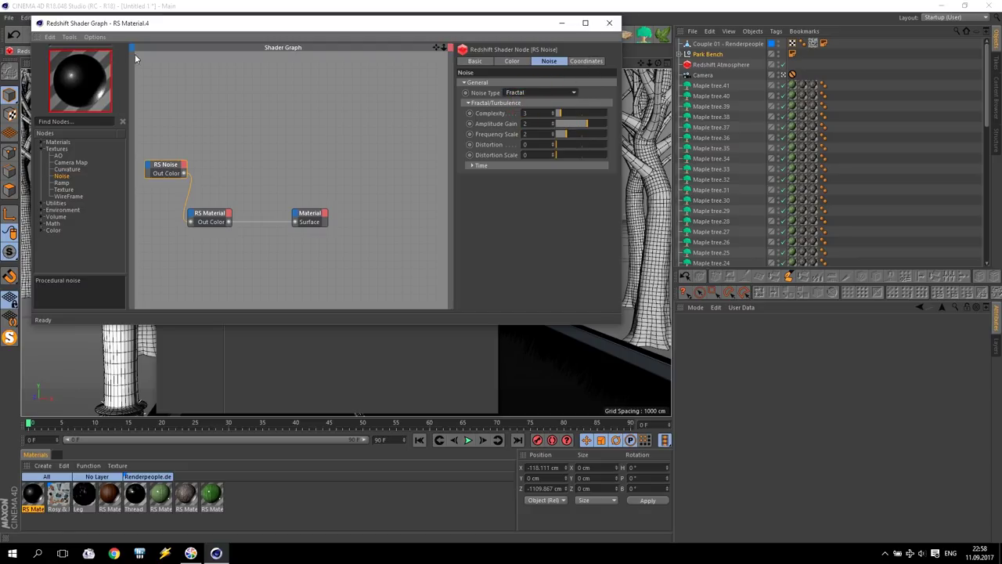
click(540, 92)
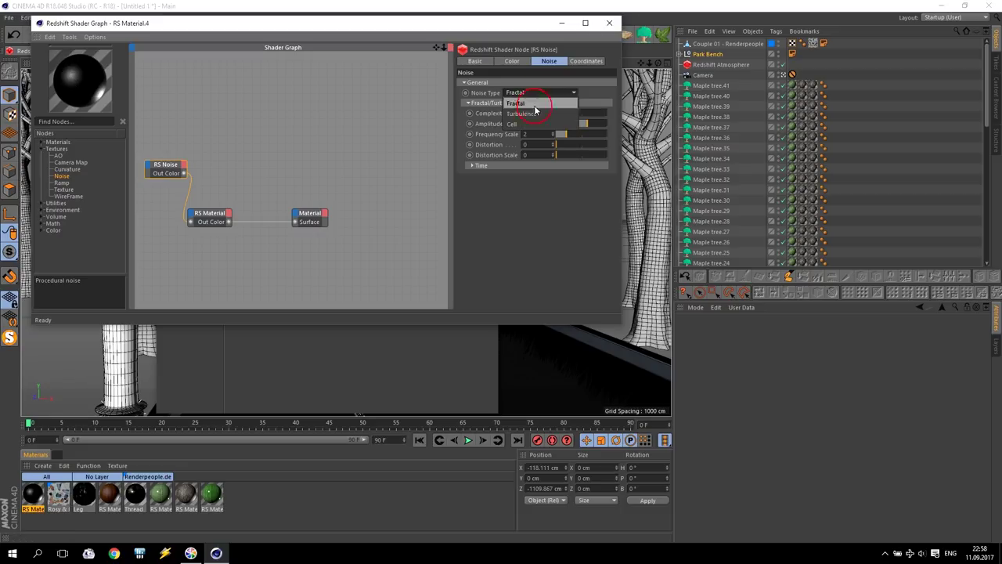
click(533, 113)
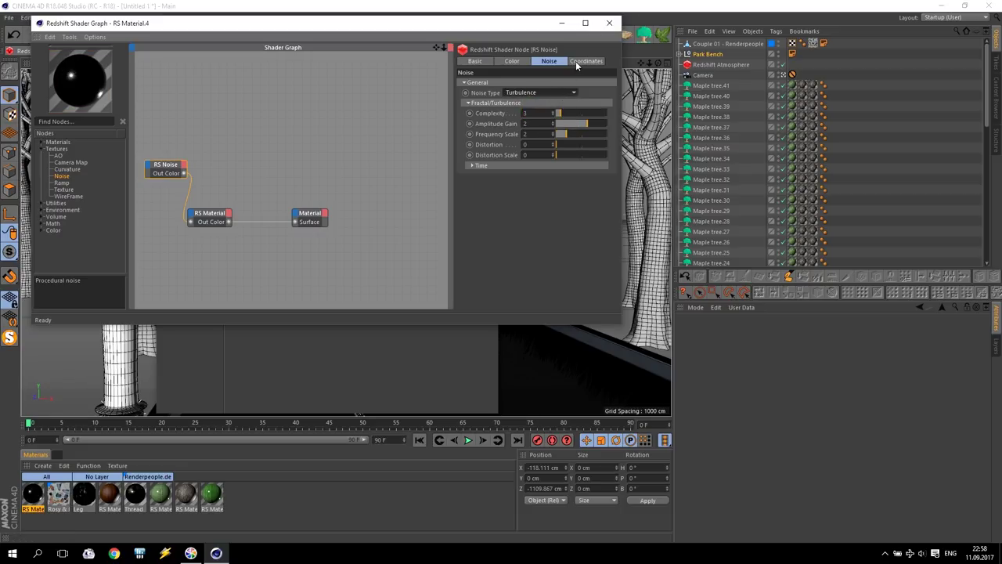
Set the RS Noise node's overall scale to 1 and close the shader graph and material editor.
click(577, 62)
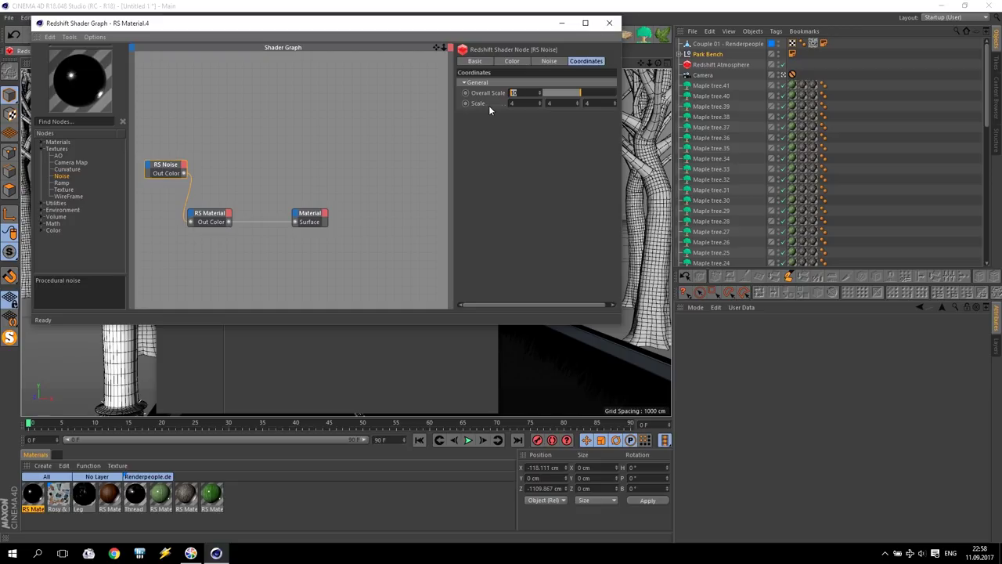
text(1)
key(Return)
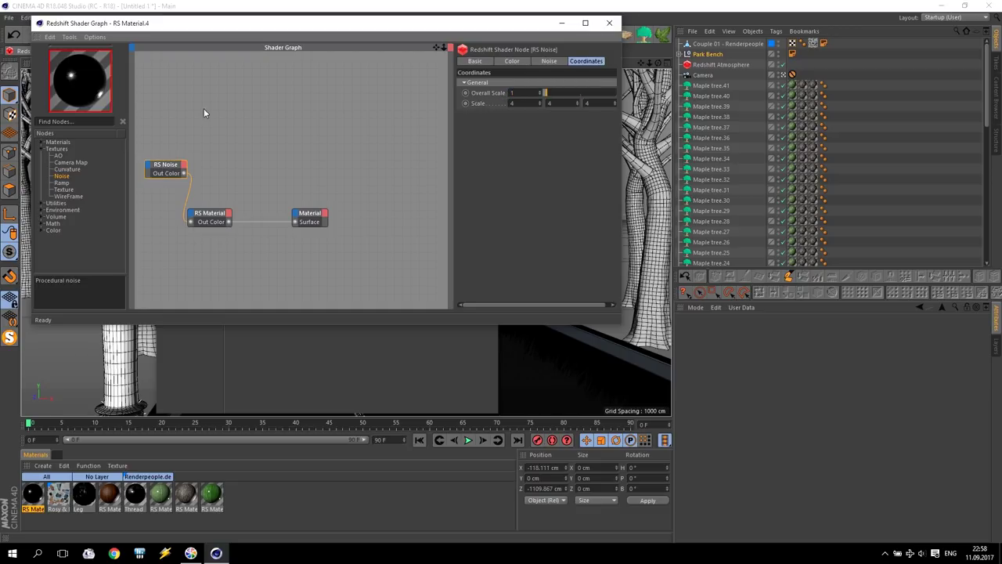
click(609, 22)
click(483, 73)
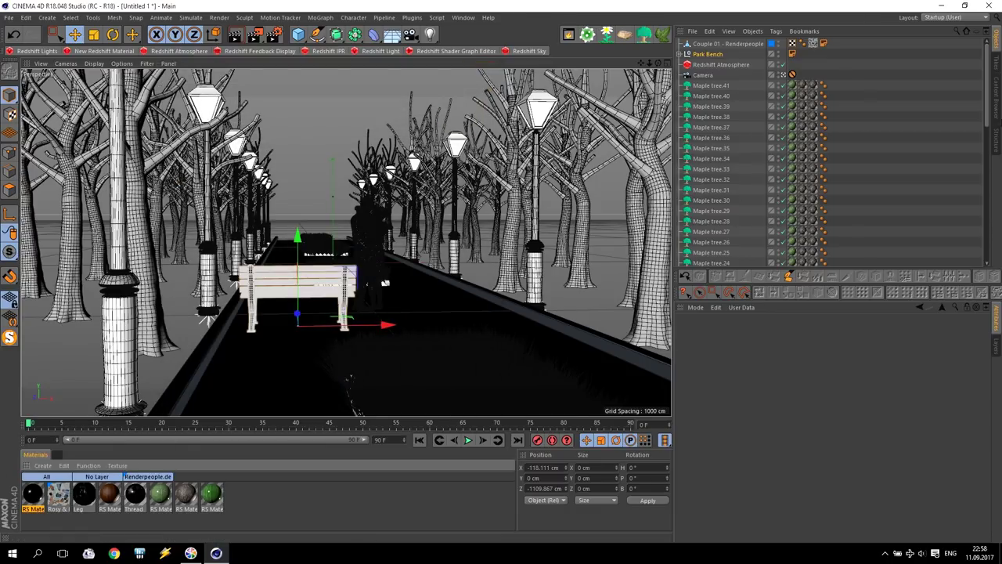
Assign the new black reflective Redshift material to the Street Light object inside the Cloner.
drag(986, 78, 985, 228)
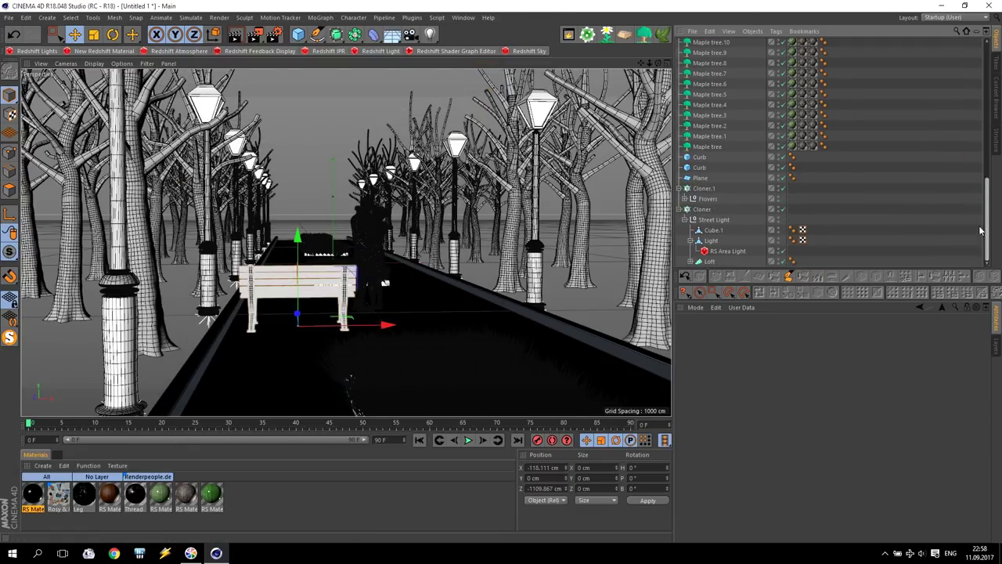
click(710, 221)
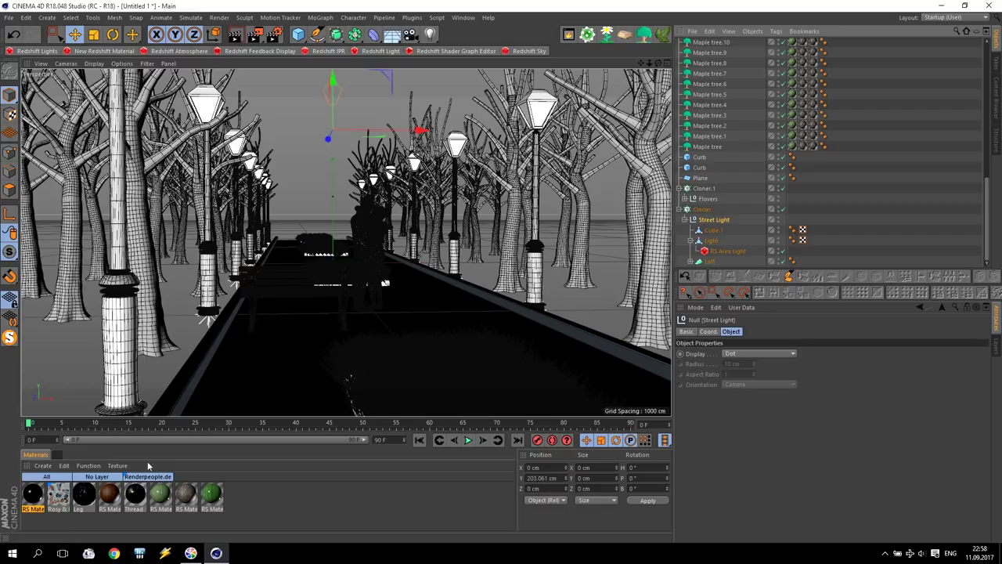
drag(43, 505, 724, 223)
Render the scene in the Picture Viewer to check the street light material, and close the viewer.
click(255, 34)
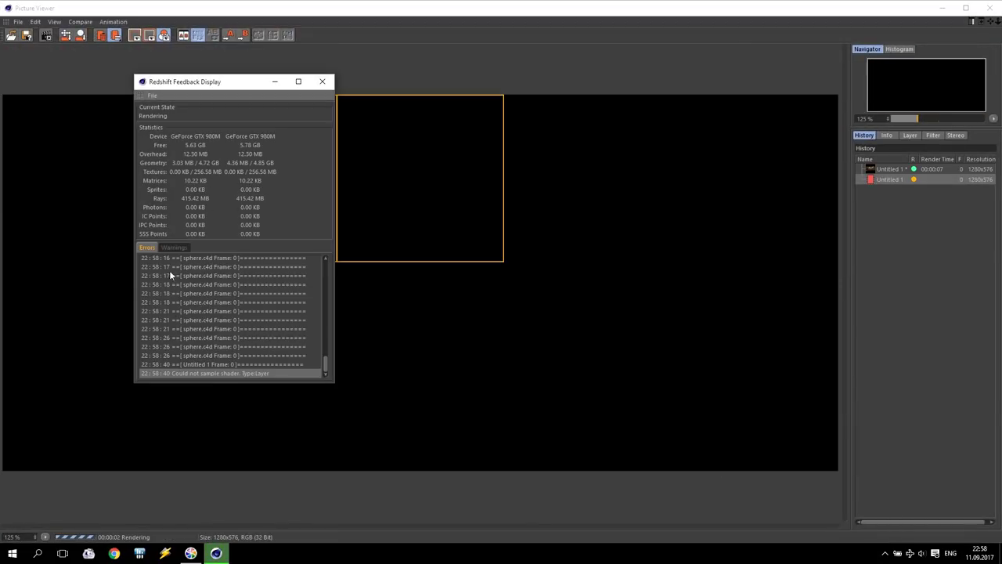
drag(232, 90, 821, 174)
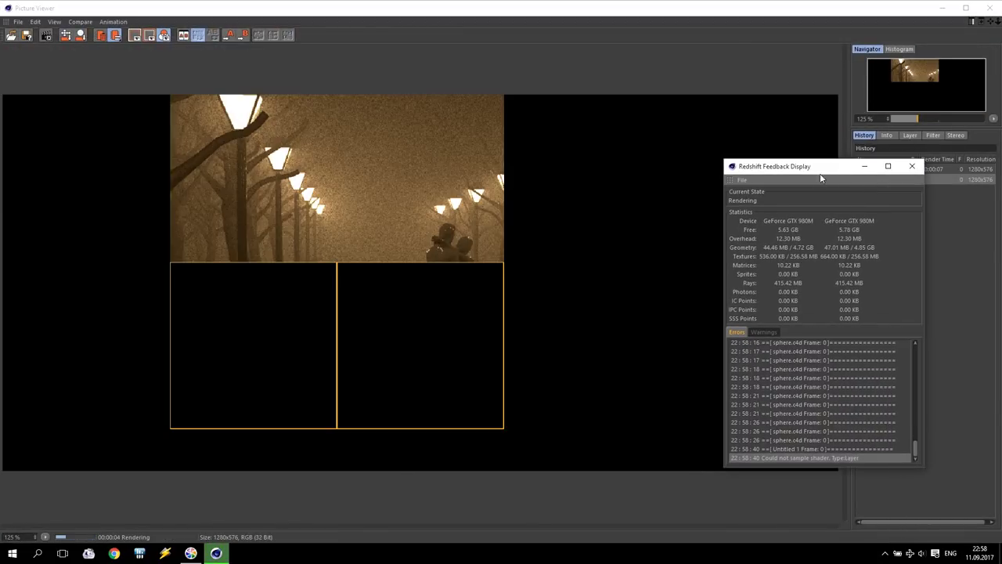
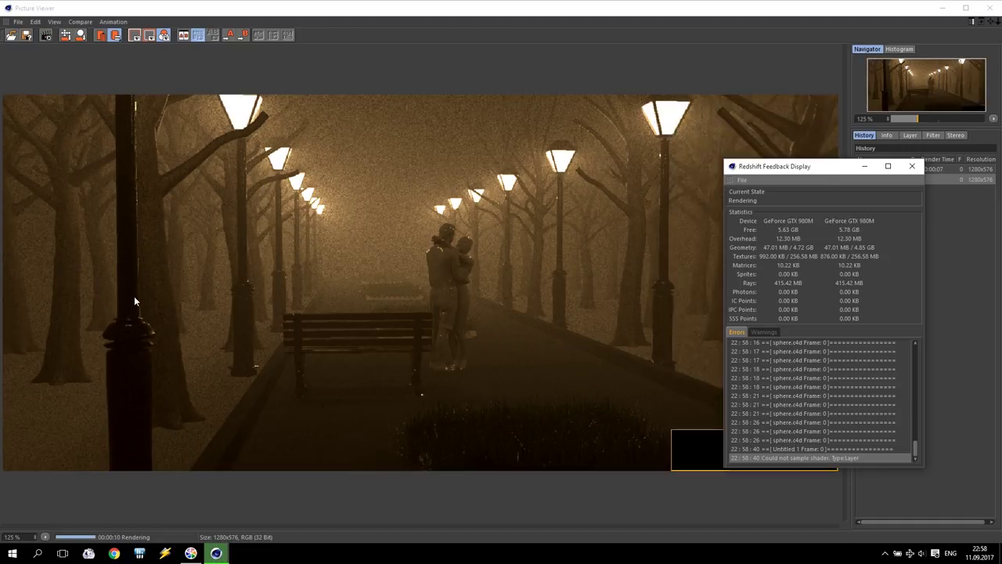
click(911, 166)
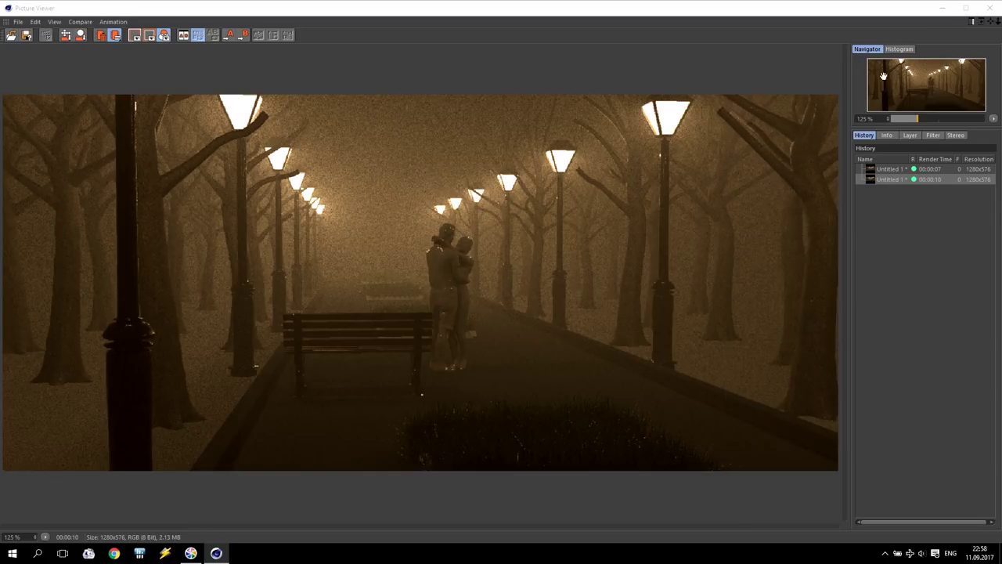
click(990, 7)
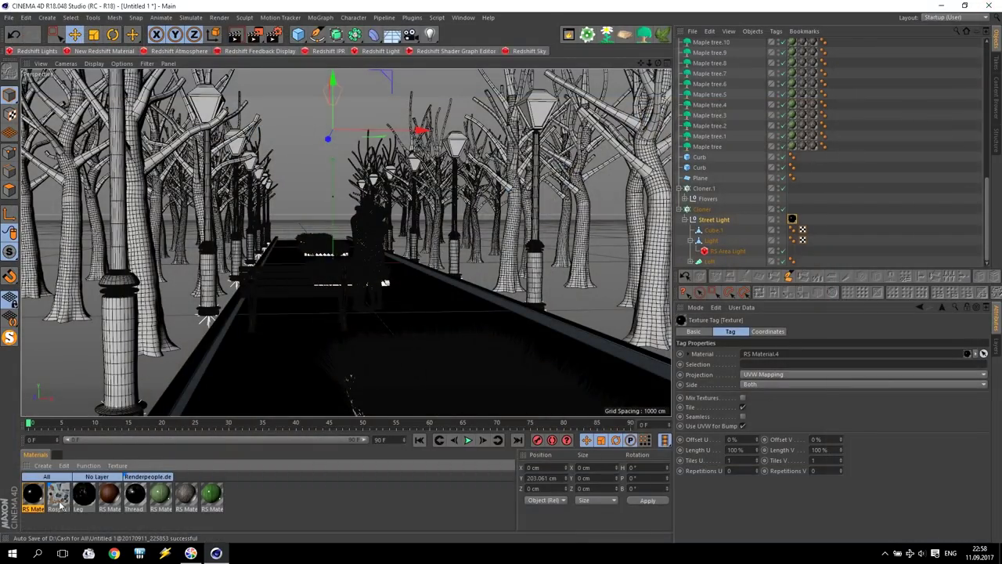
Replace the bench's Leg and Thread materials with the black Redshift material.
click(32, 496)
ctrl+drag(33, 497, 148, 510)
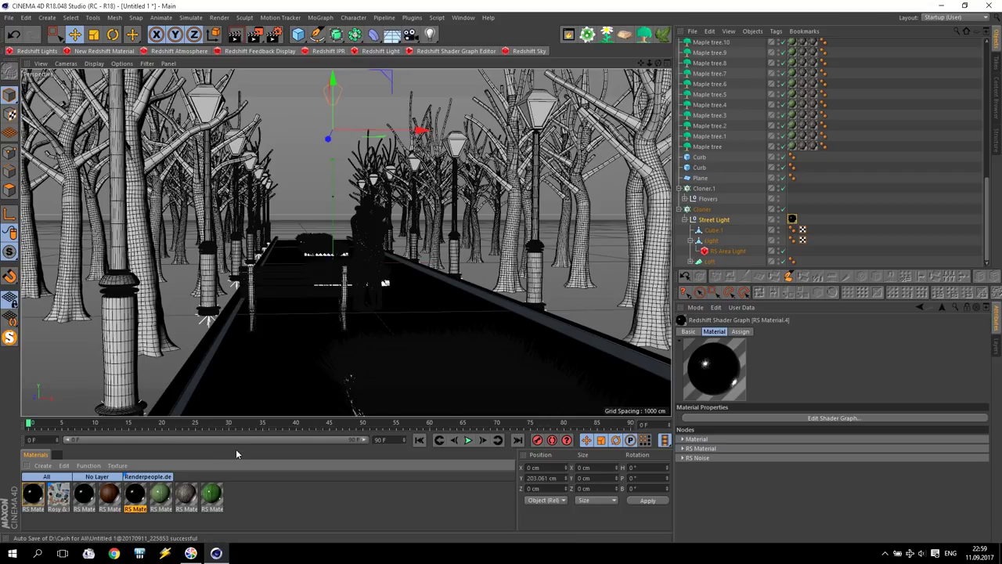
Open the couple's original material for reference, create a new Redshift material and open its shader graph.
double_click(57, 492)
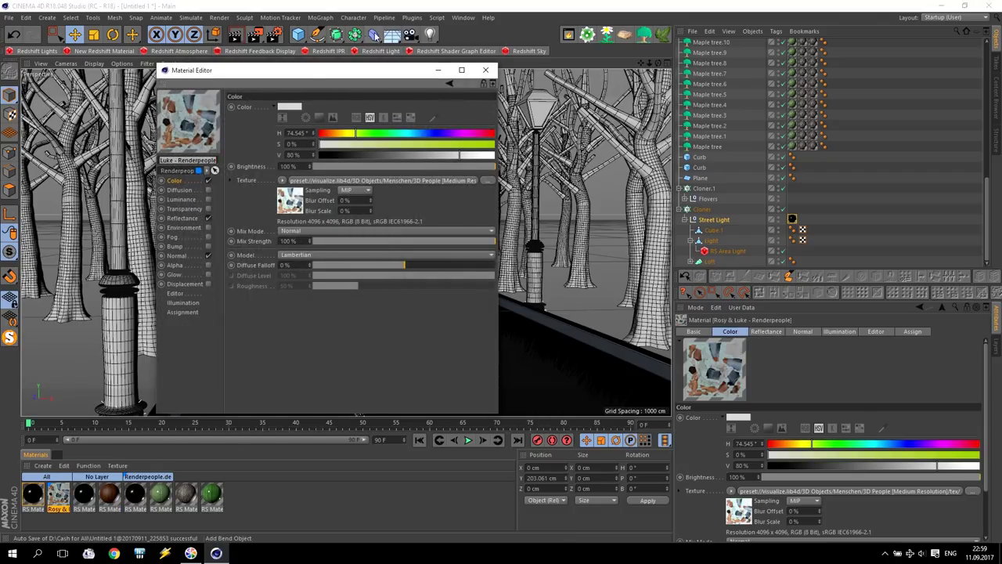
drag(304, 73, 781, 143)
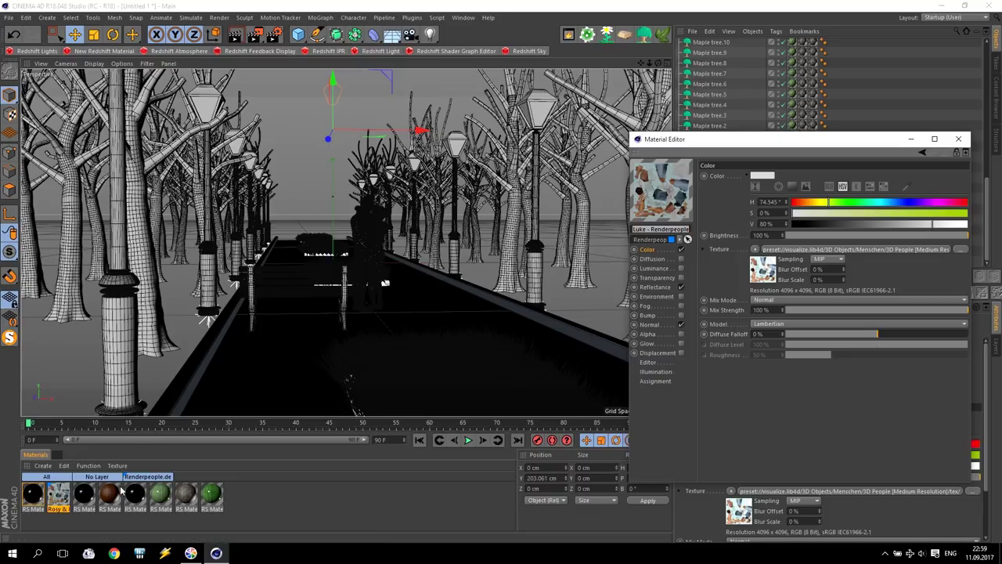
click(104, 51)
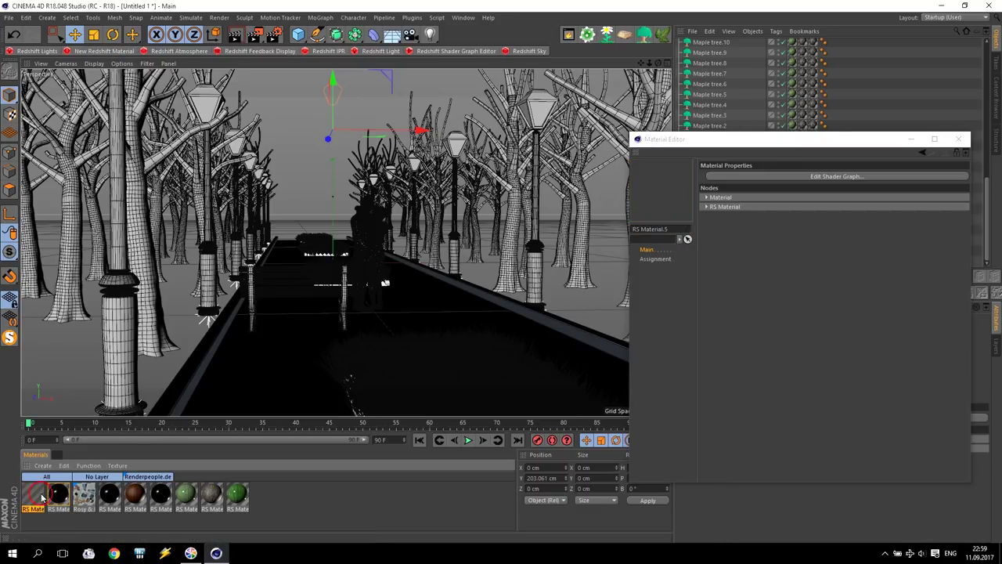
click(754, 177)
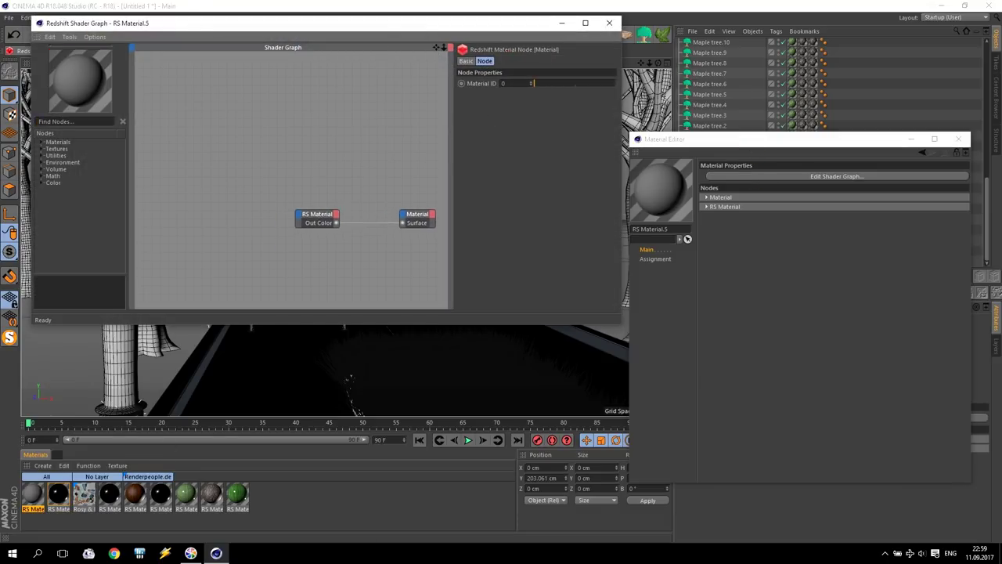
Inspect the reflectance layers of the couple's original material beside the new shader graph.
click(84, 501)
double_click(85, 502)
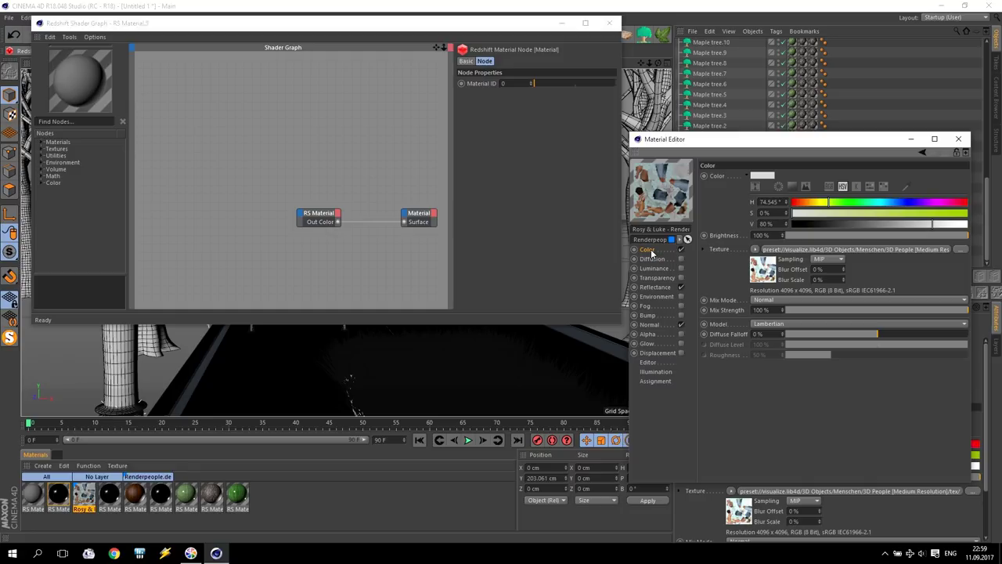
click(656, 287)
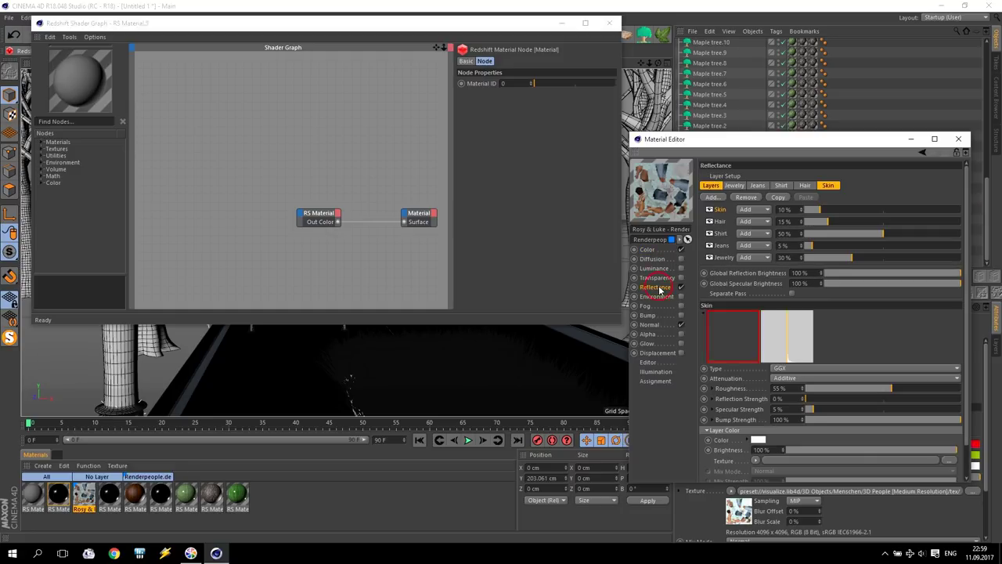
Check the normal and colour channels of the couple's original material and the file path of its colour texture.
click(650, 324)
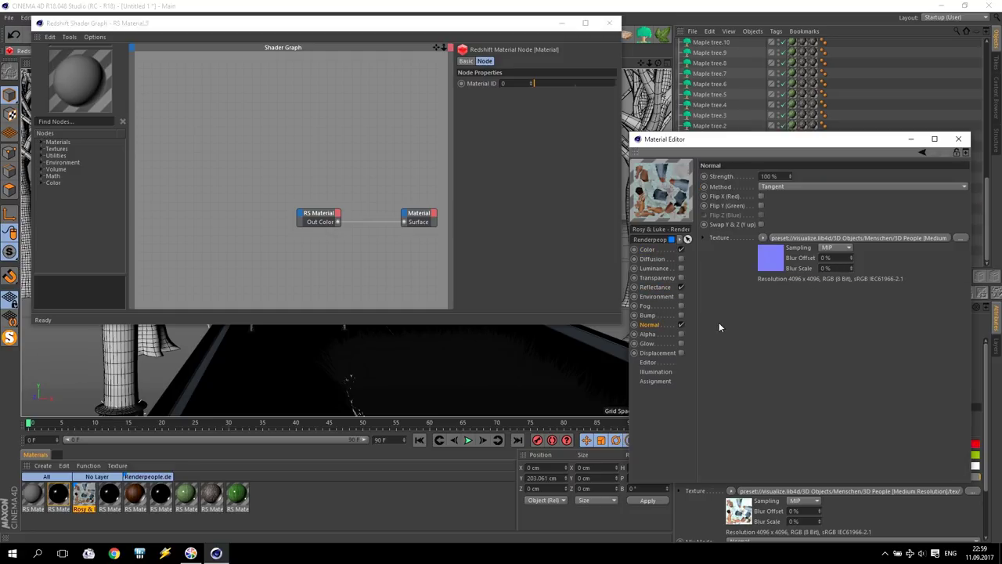
click(646, 249)
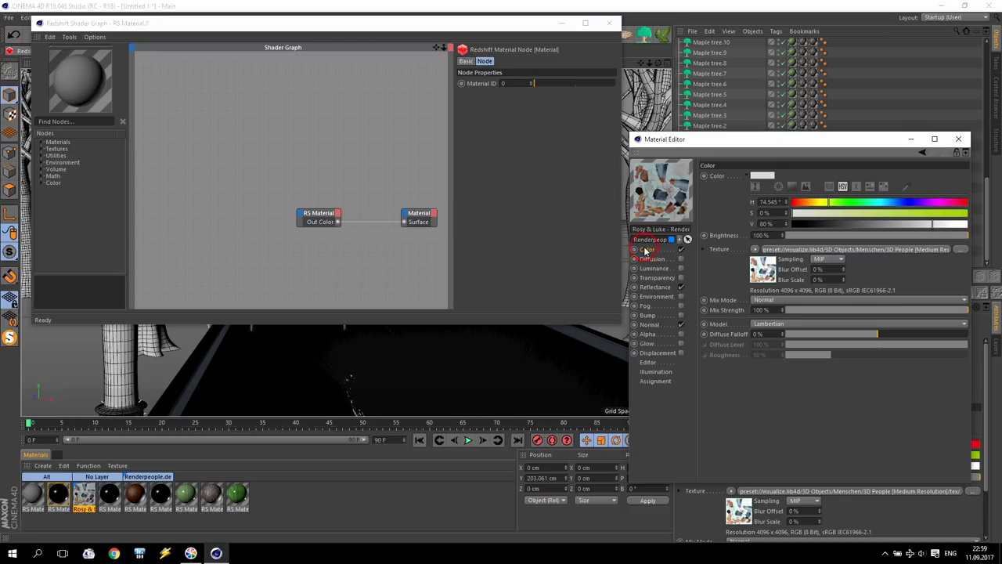
click(801, 250)
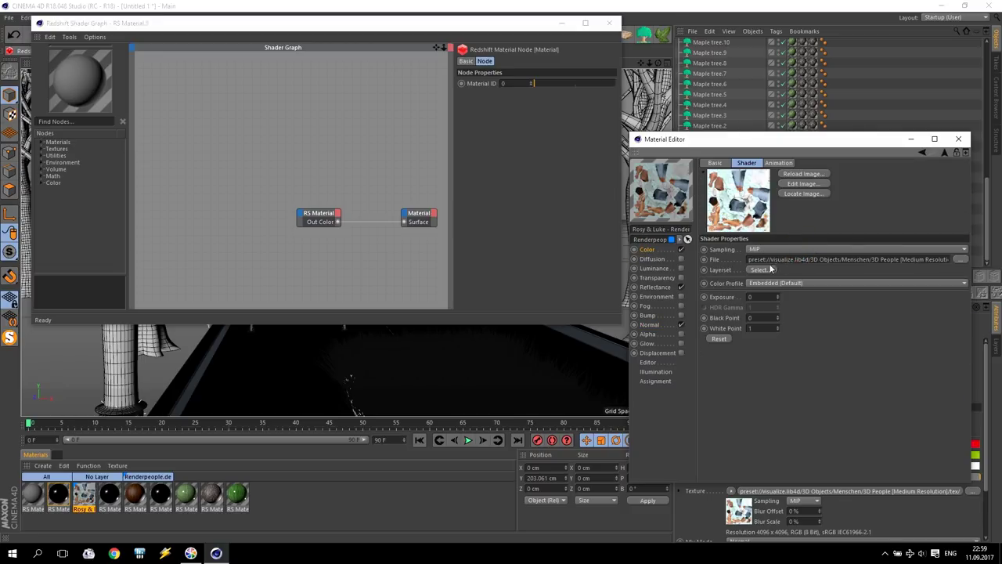
drag(750, 259, 871, 269)
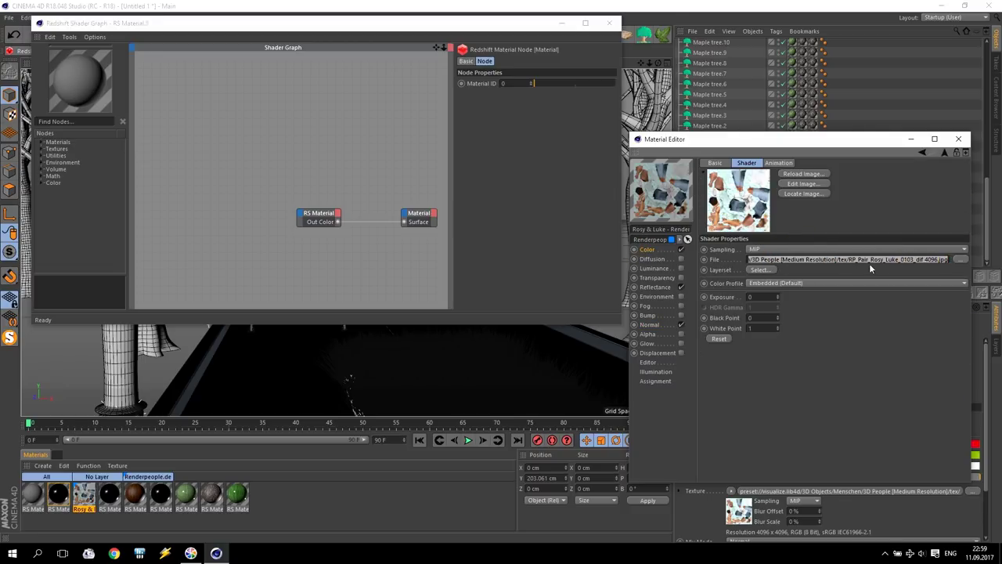
drag(782, 260, 648, 271)
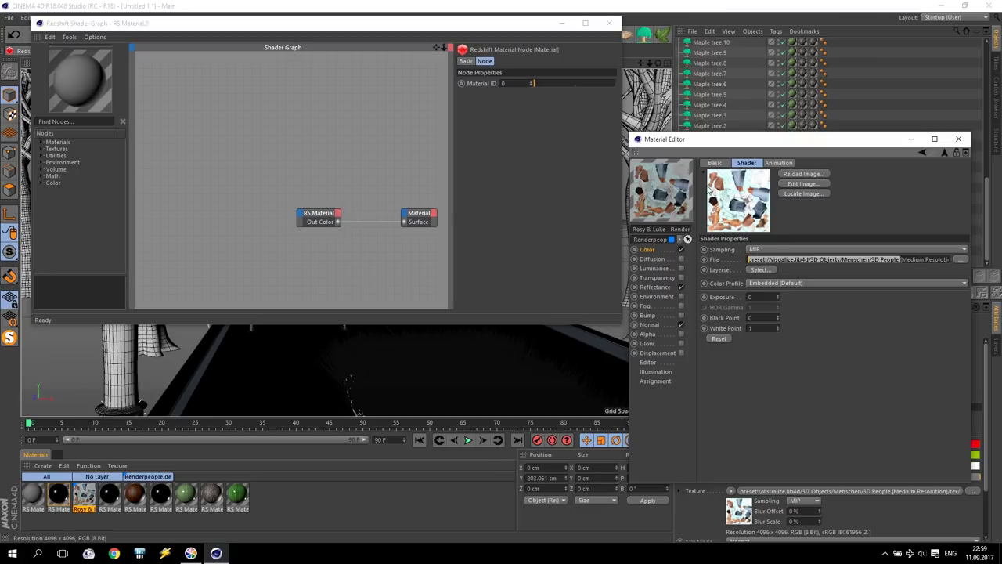
Open the couple's colour texture in the Picture Viewer and save it as the JPEG RP_Pair_Rosy_Luke_0103_dif 4096.jpg on the Desktop.
click(800, 183)
scroll(392, 269, down, 6)
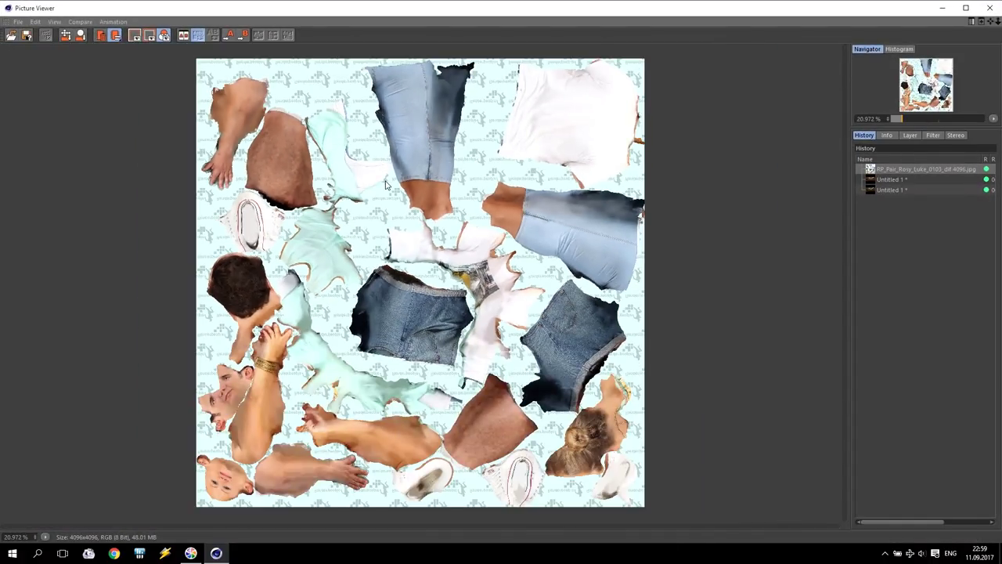
click(26, 35)
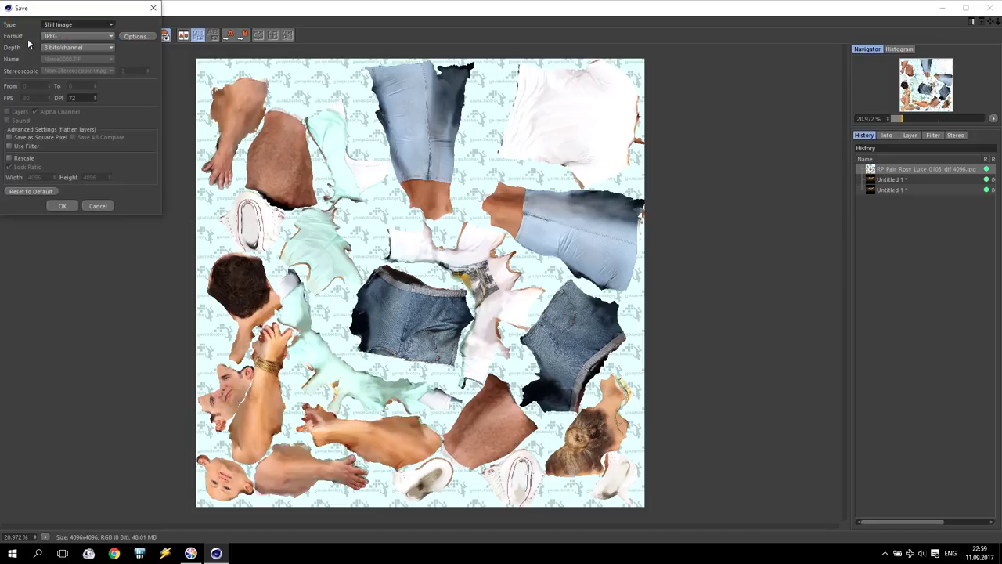
click(134, 36)
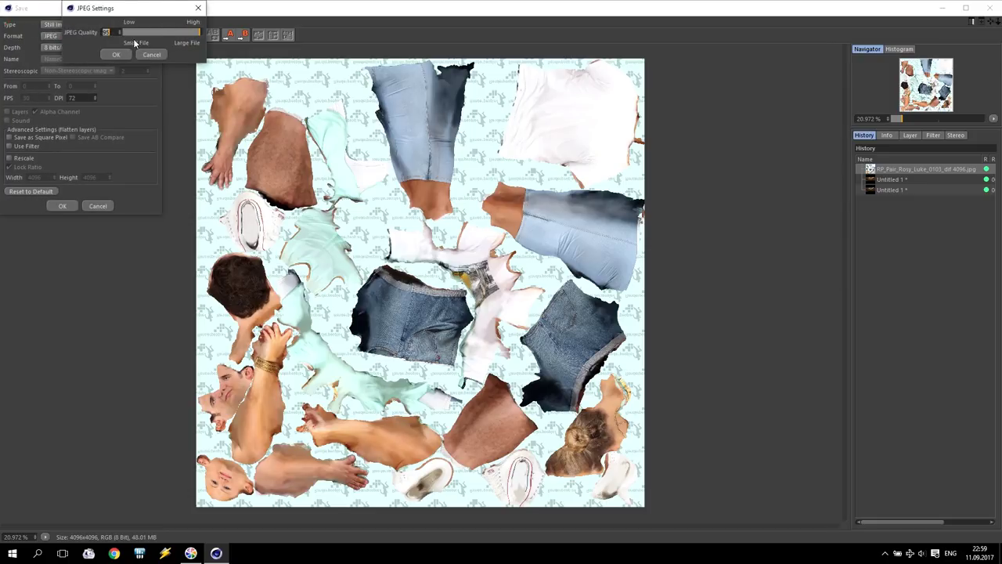
click(104, 56)
click(62, 206)
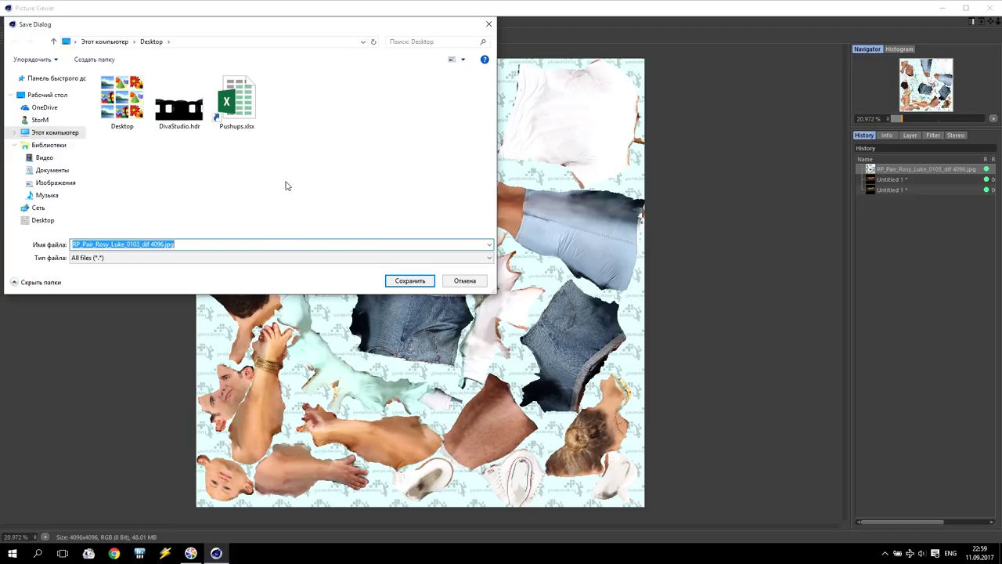
click(409, 282)
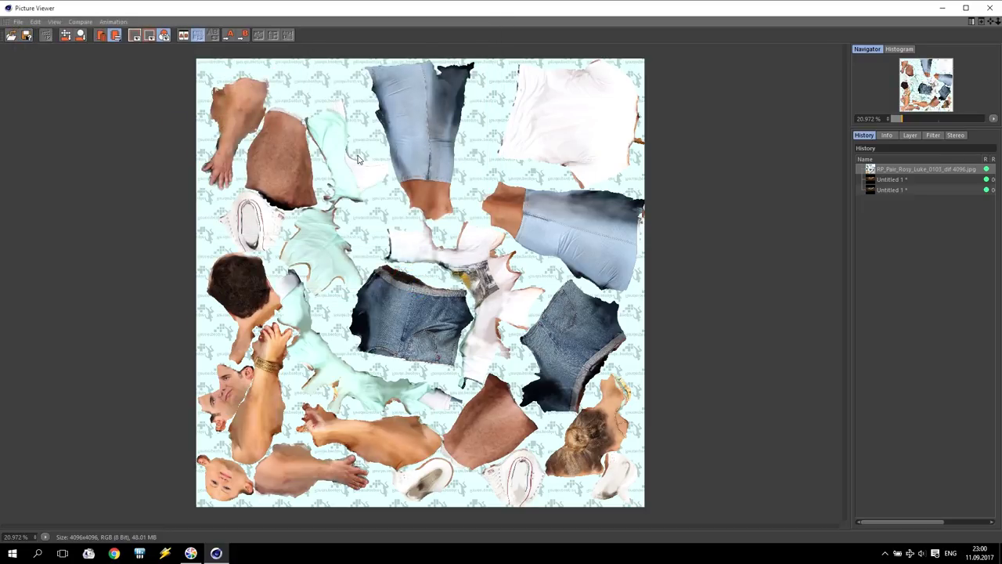
click(991, 8)
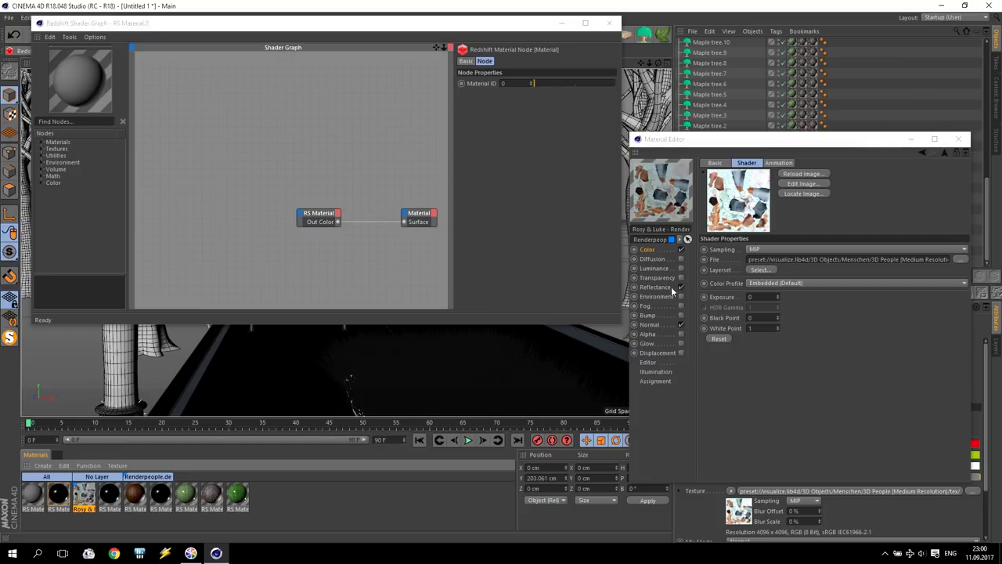
Open the layer mask texture of the couple material's Skin reflectance layer in the Picture Viewer.
click(654, 288)
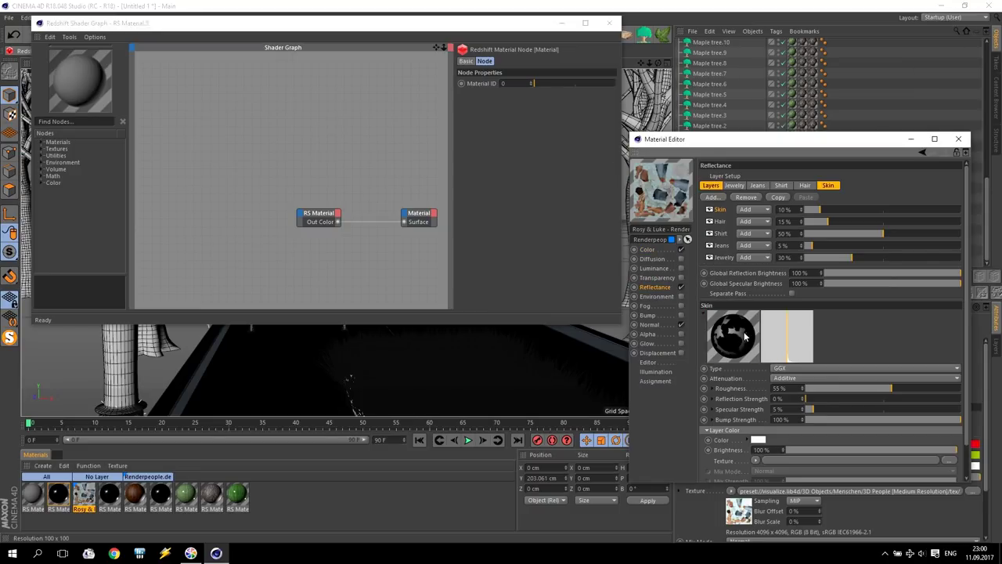
drag(967, 338, 967, 367)
click(737, 461)
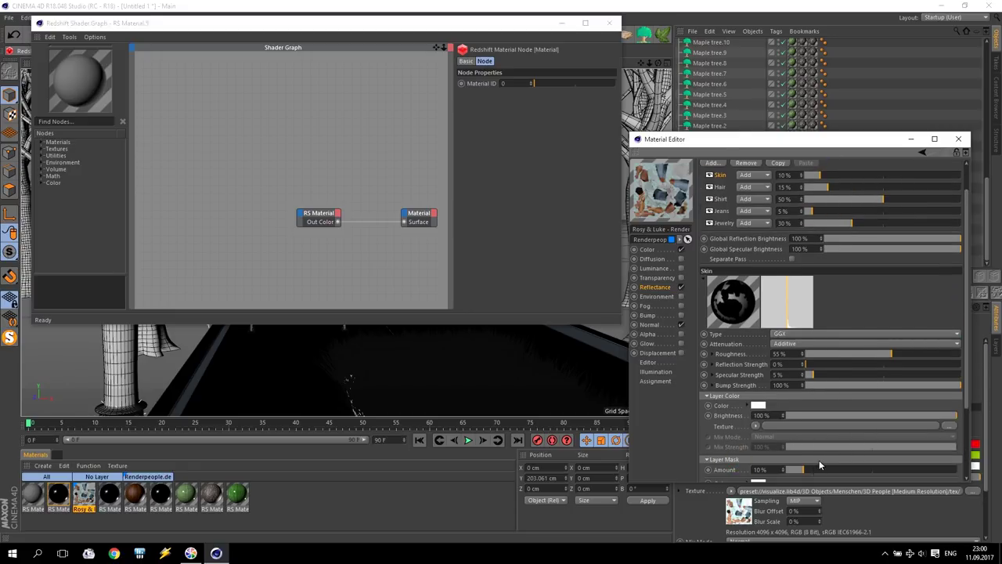
scroll(818, 466, down, 3)
click(809, 400)
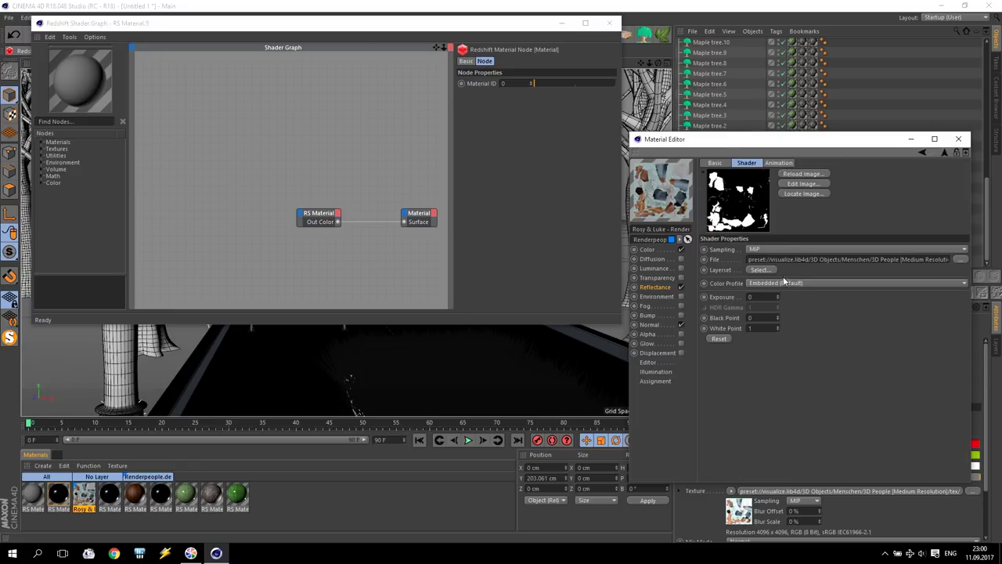
click(803, 184)
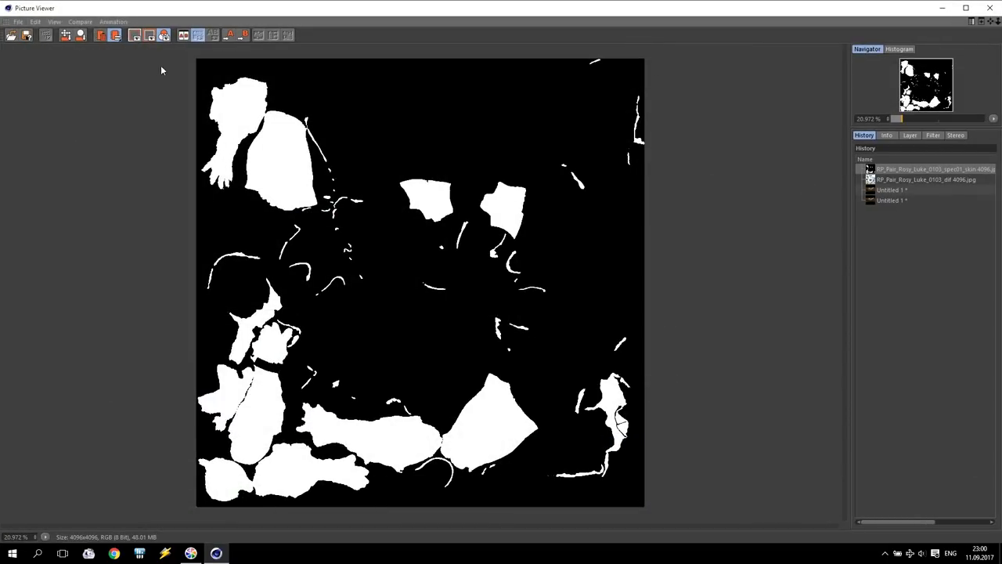
Save the skin specular mask as a JPEG on the Desktop and close the Picture Viewer.
click(26, 36)
click(133, 36)
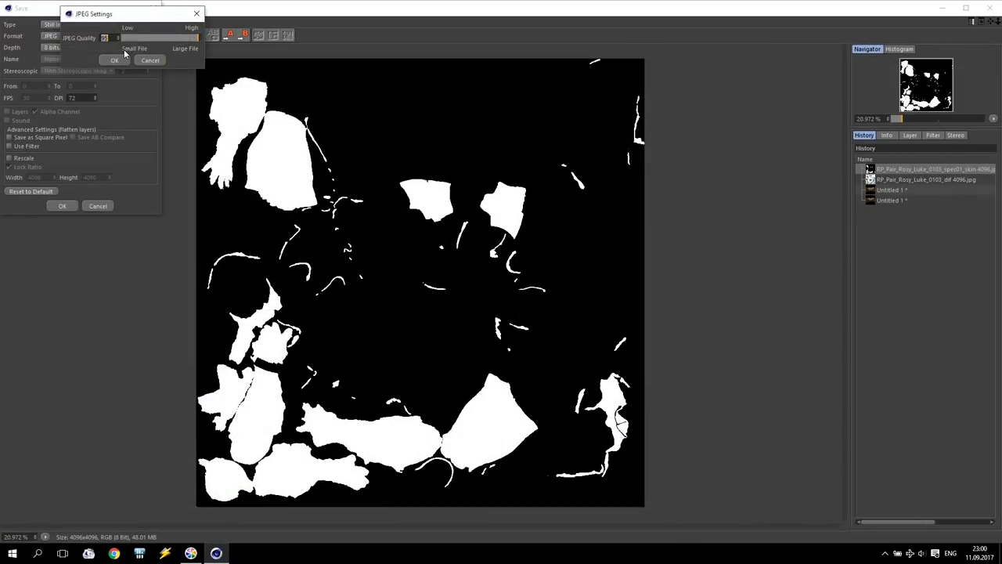
click(115, 61)
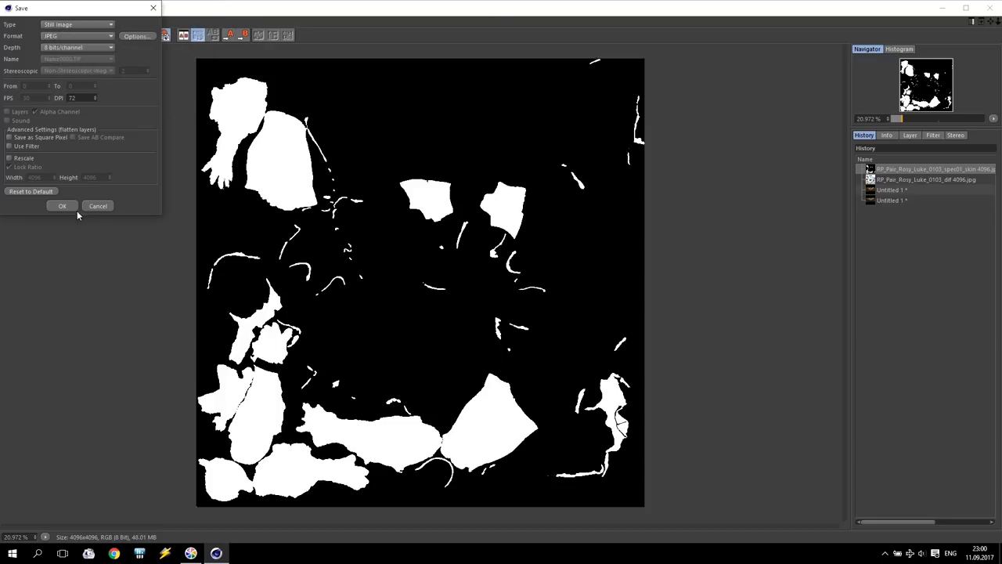
click(62, 206)
click(409, 280)
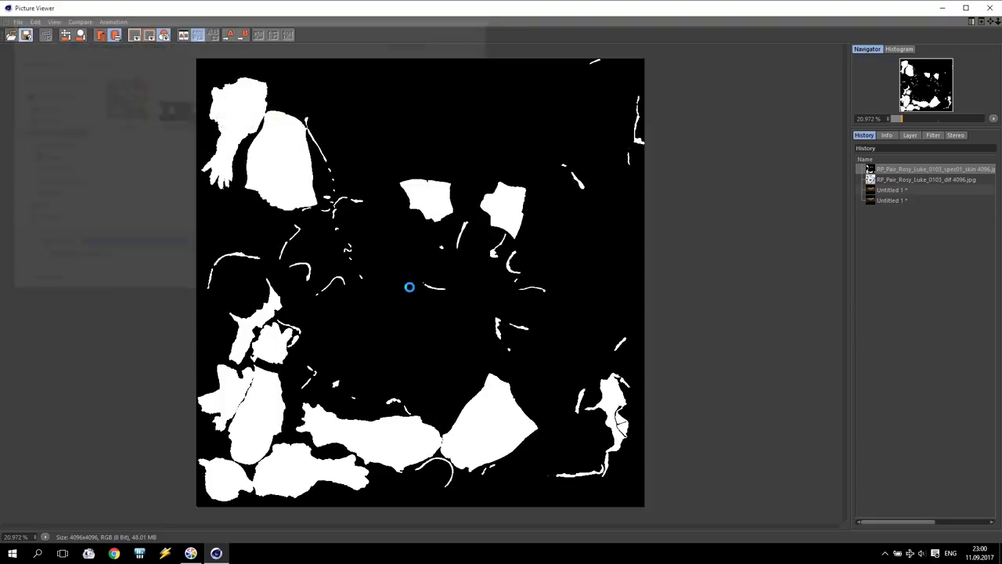
click(990, 9)
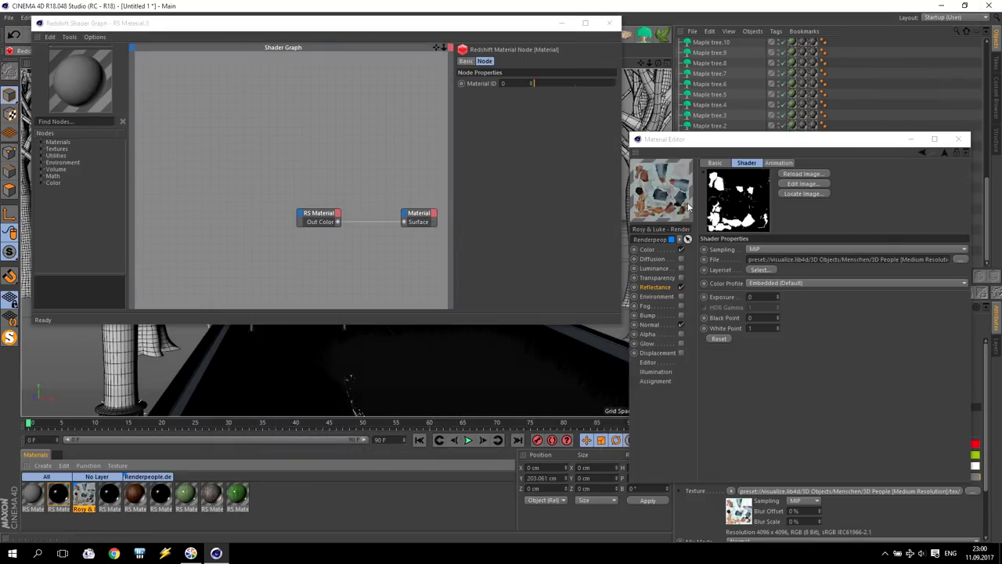
Open the couple's normal map in the Picture Viewer and save it to the Desktop as a JPEG with quality 99.
click(650, 324)
click(810, 239)
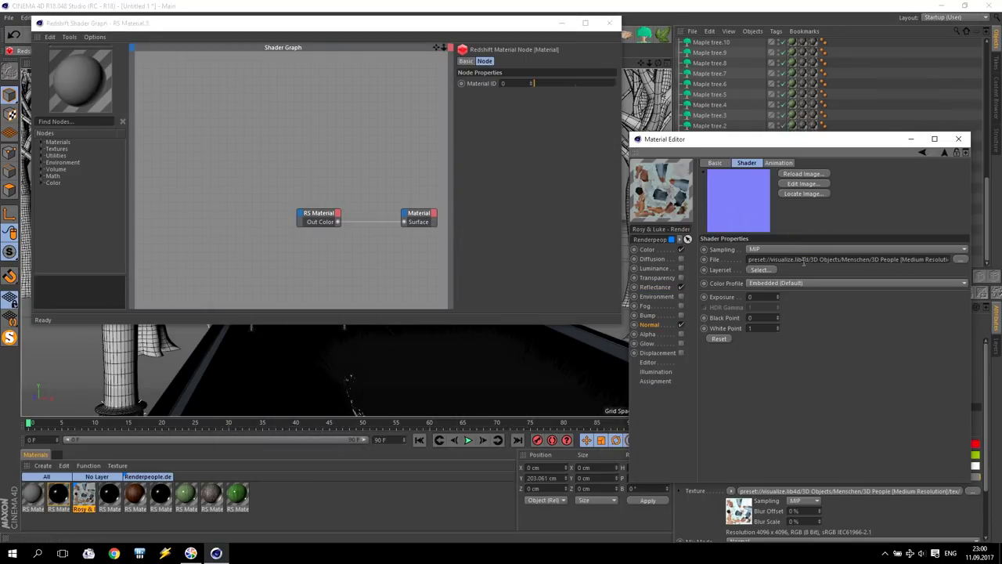
click(804, 185)
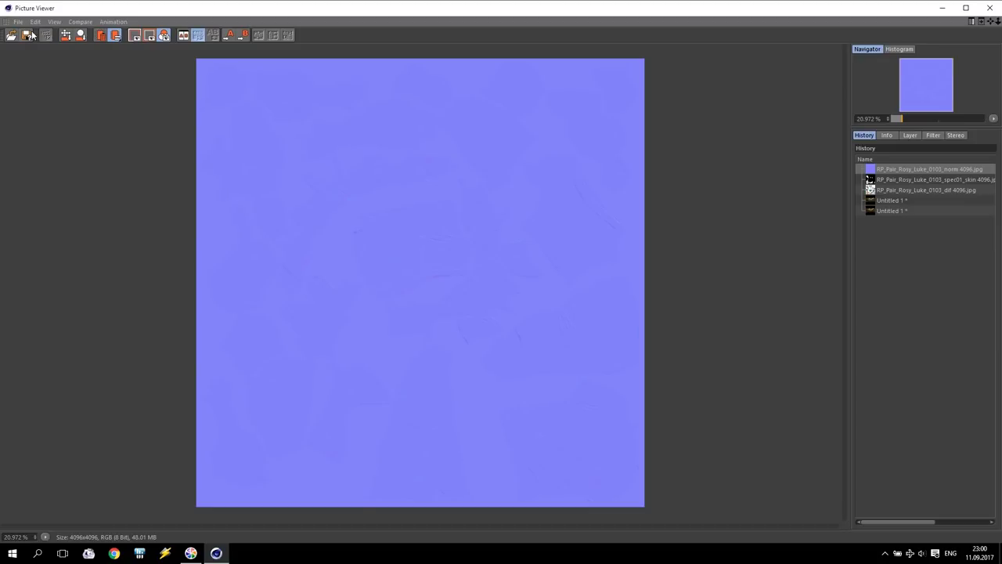
click(29, 35)
click(129, 36)
drag(176, 36, 205, 39)
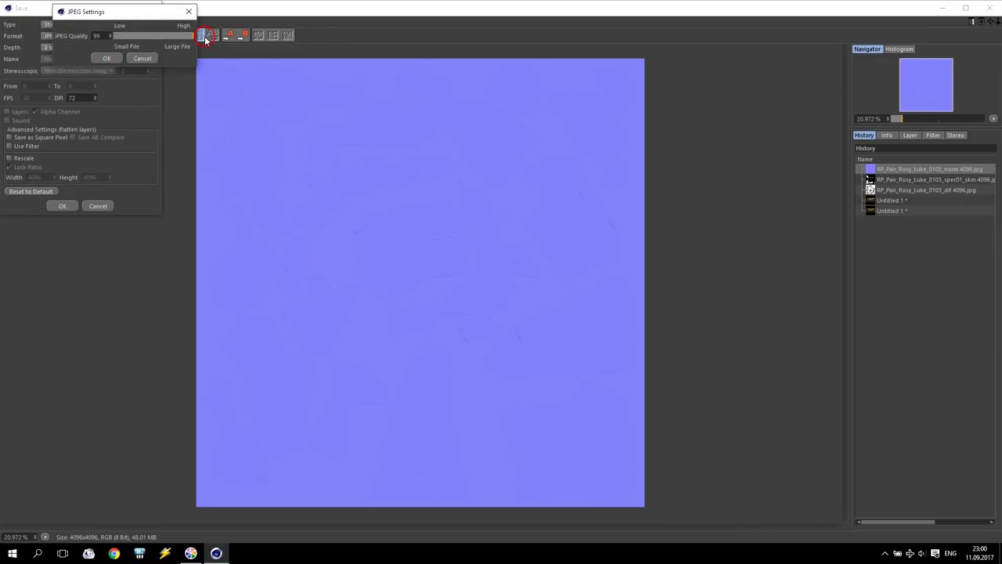
click(99, 58)
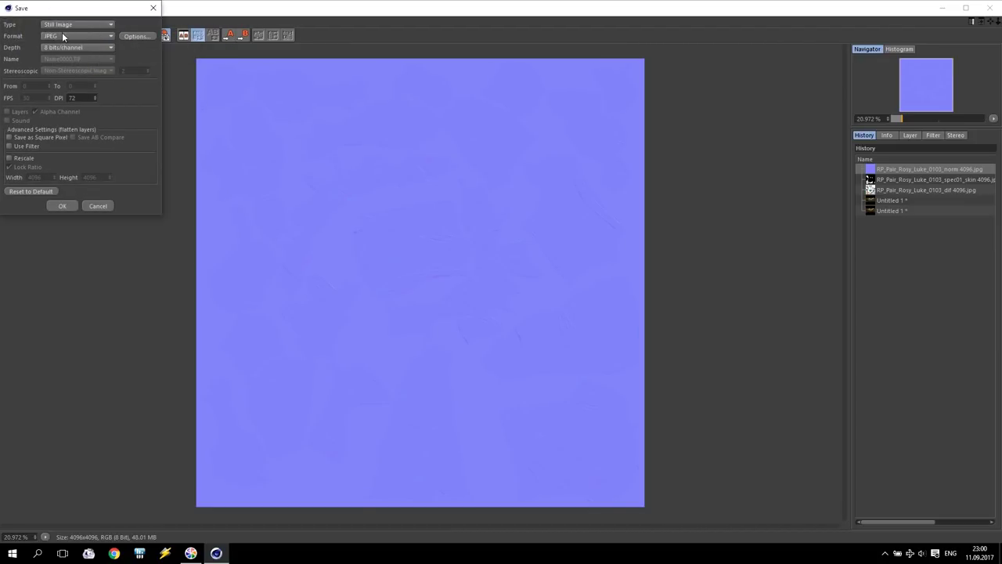
click(61, 206)
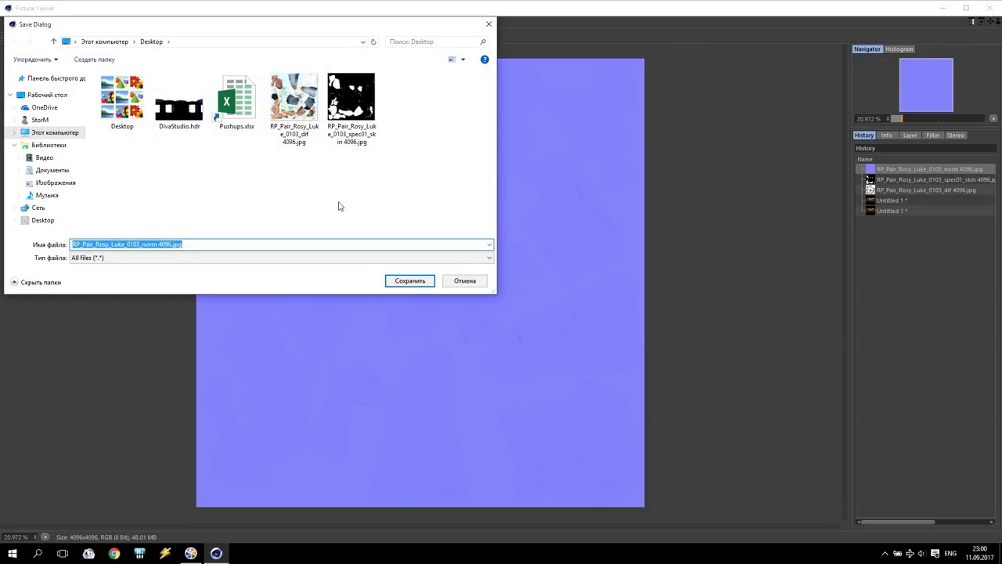
click(410, 280)
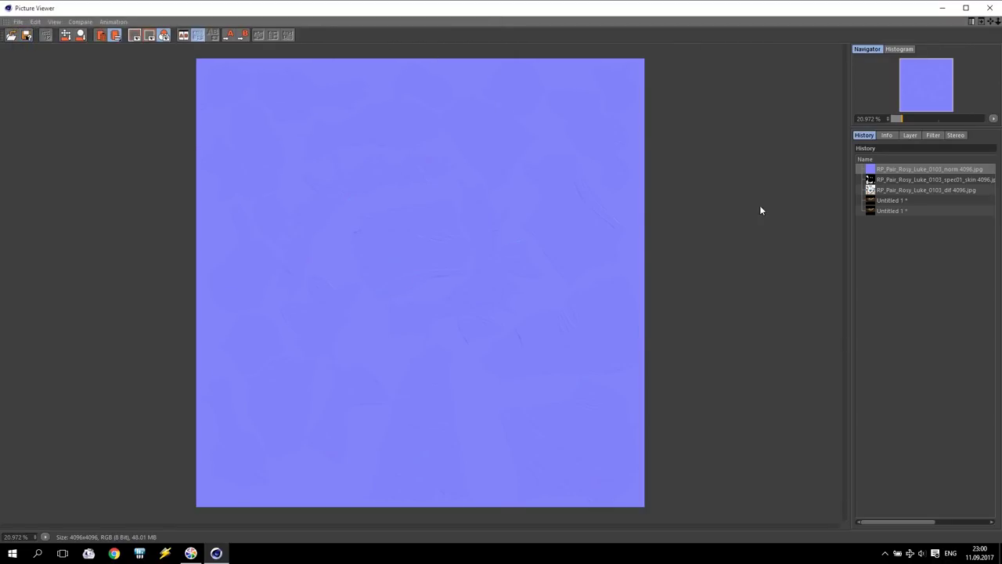
click(989, 8)
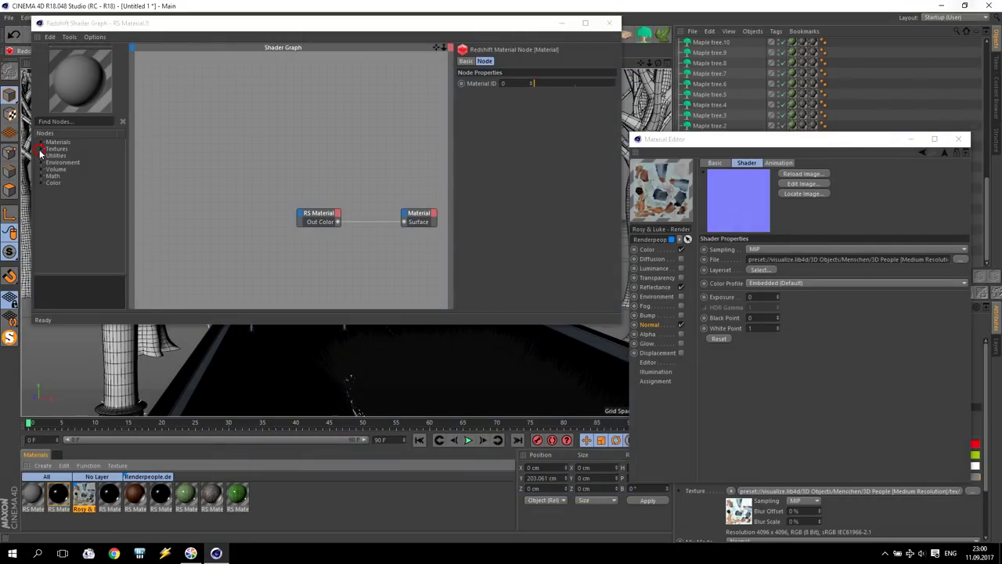
Close the original material's editor and add three RS Texture nodes, stacked ahead of RS Material in the shader graph.
click(41, 149)
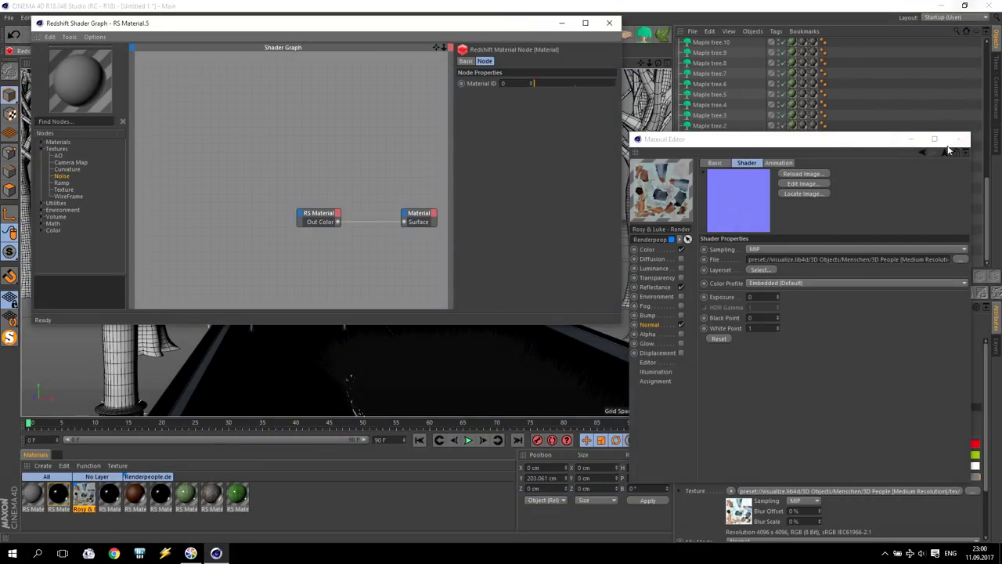
click(959, 140)
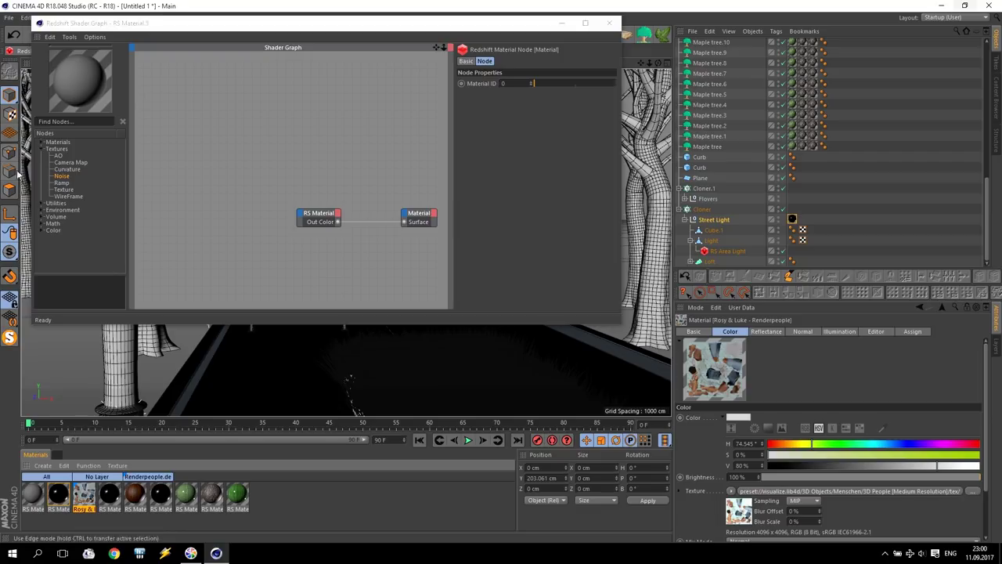
drag(63, 190, 208, 140)
drag(60, 190, 160, 170)
drag(66, 192, 176, 205)
drag(160, 166, 181, 164)
Load RP_Pair_Rosy_Luke_0103_dif 4096.jpg from the Desktop into the uppermost RS Texture node.
click(202, 135)
click(605, 141)
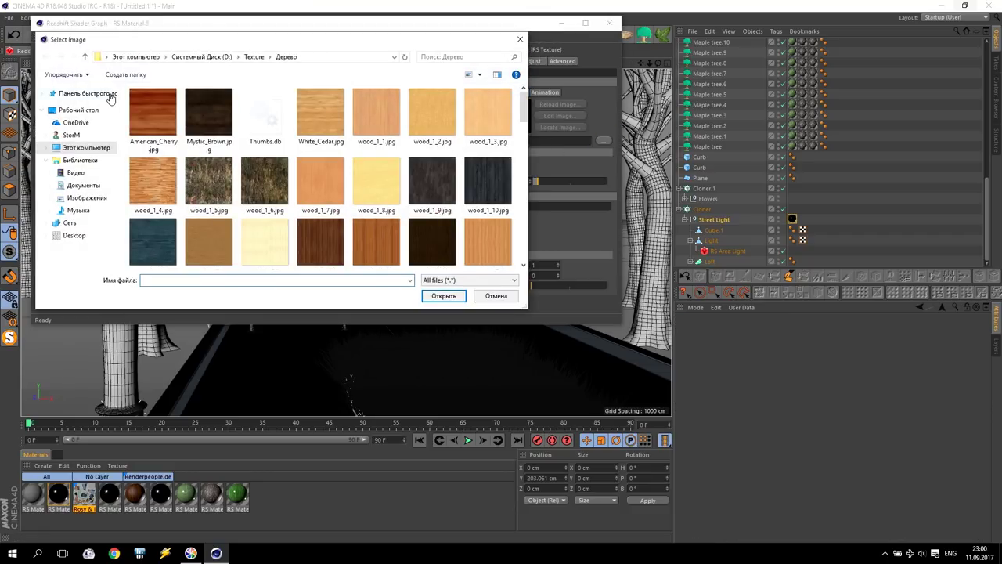
click(85, 112)
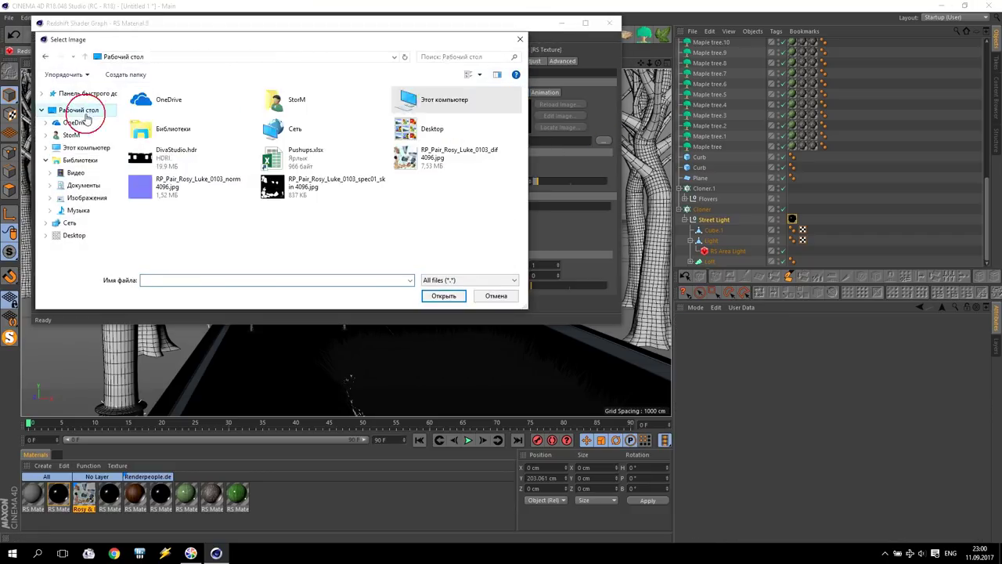
click(461, 160)
click(442, 296)
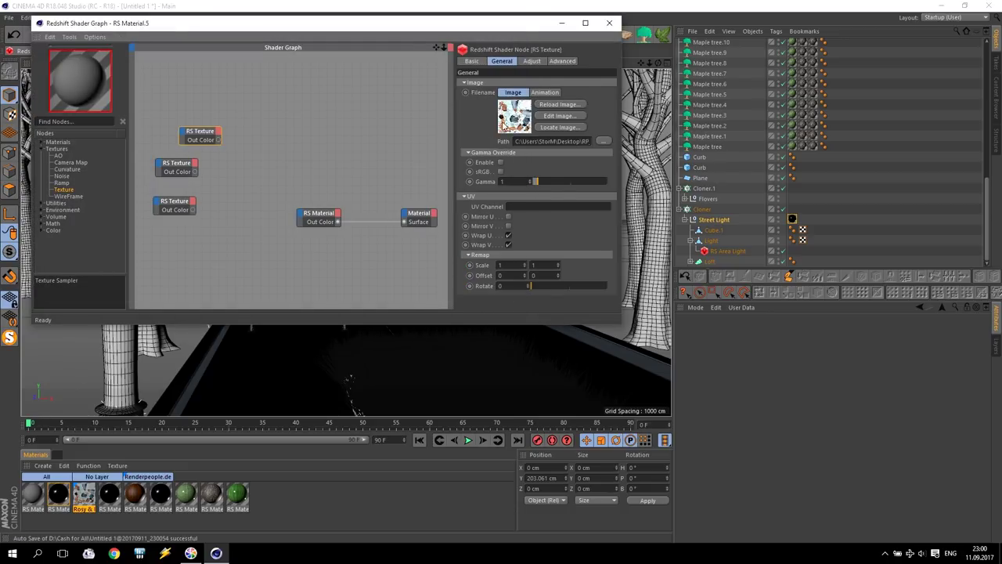
Load the skin specular mask RP_Pair_Rosy_Luke_0103_spec01_skin 4096.jpg into the middle RS Texture node.
click(167, 170)
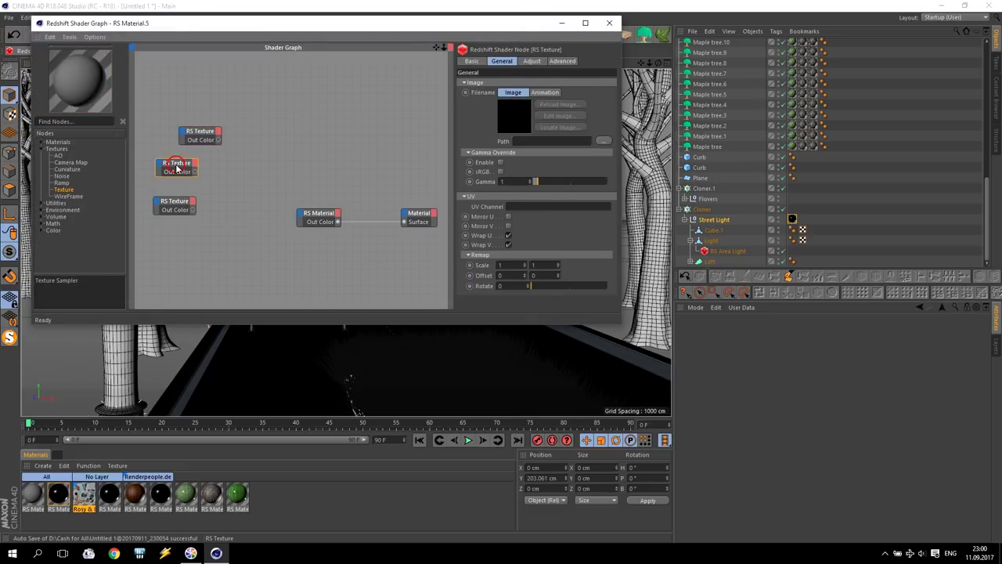
click(603, 140)
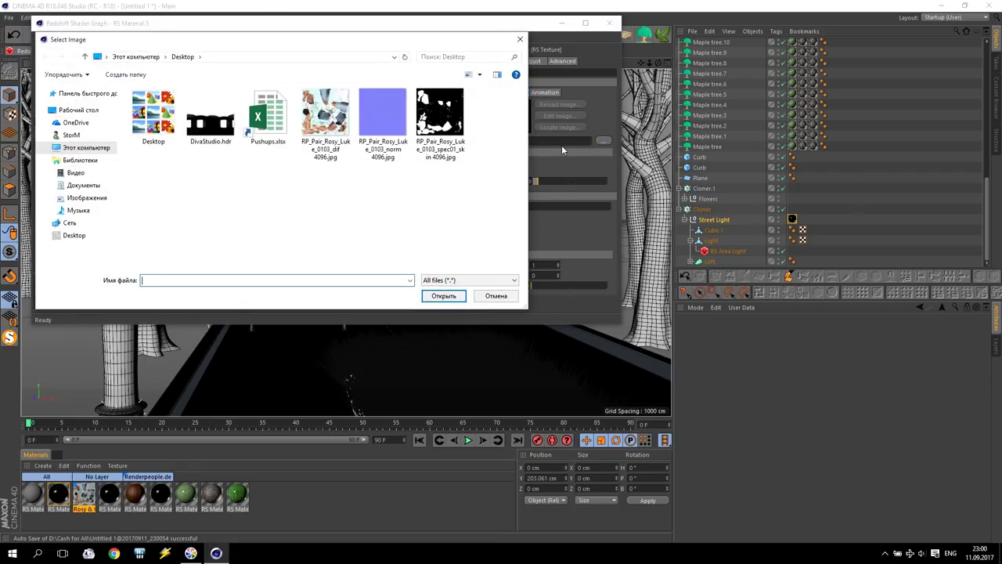
click(447, 118)
click(443, 296)
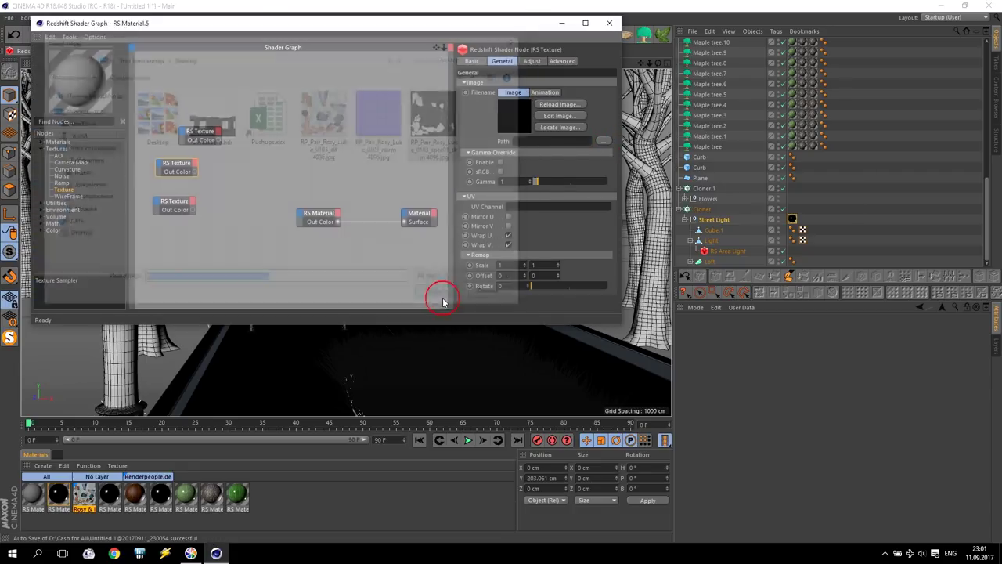
Load the normal map RP_Pair_Rosy_Luke_0103_norm 4096.jpg into the lowest RS Texture node.
click(185, 207)
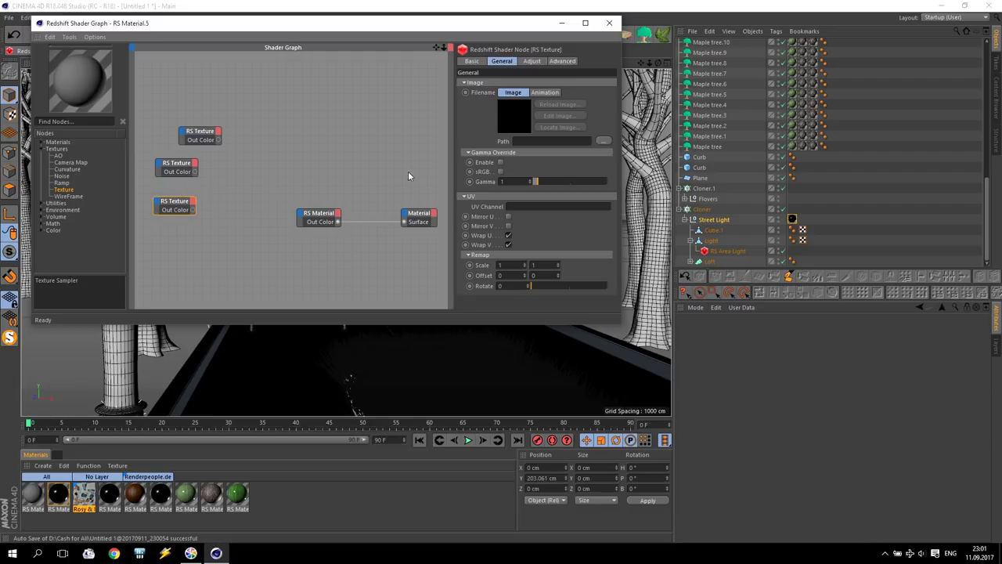
click(602, 140)
click(382, 117)
click(445, 296)
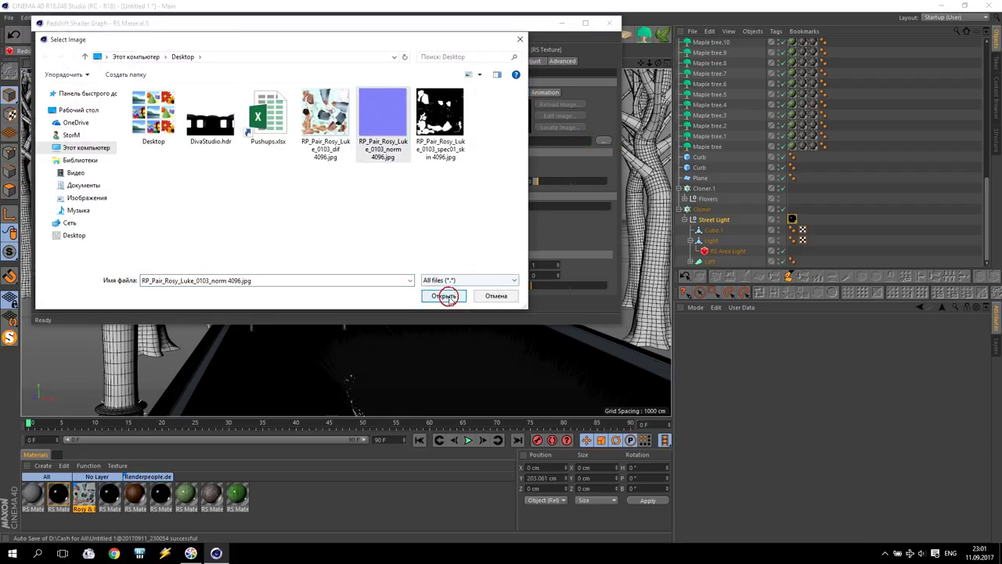
Add a Bump Map node, connect the normal map texture through it to RS Material, and enlarge the RS Material node upward.
drag(170, 201, 159, 207)
click(42, 204)
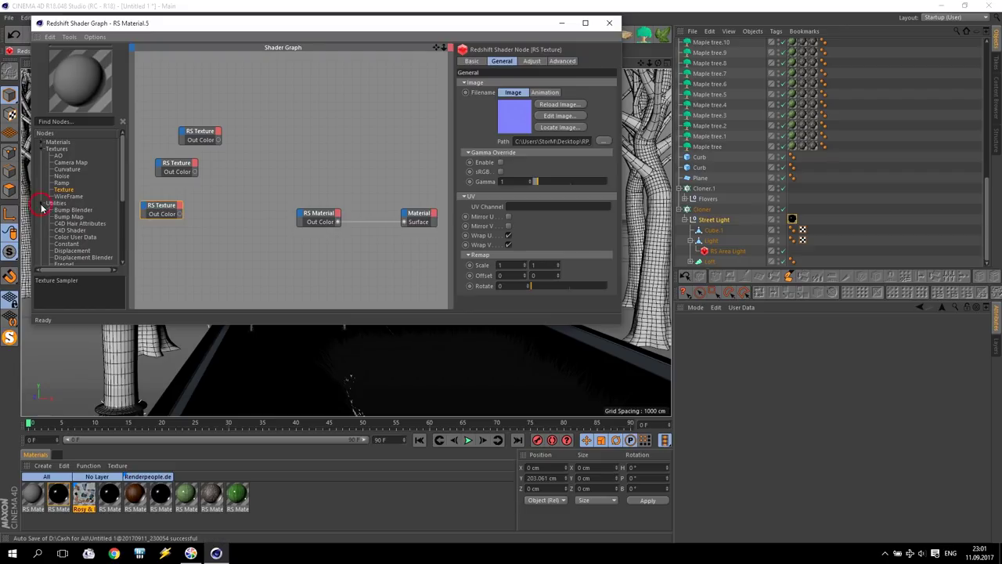
click(64, 217)
drag(68, 221, 478, 324)
drag(316, 208, 318, 152)
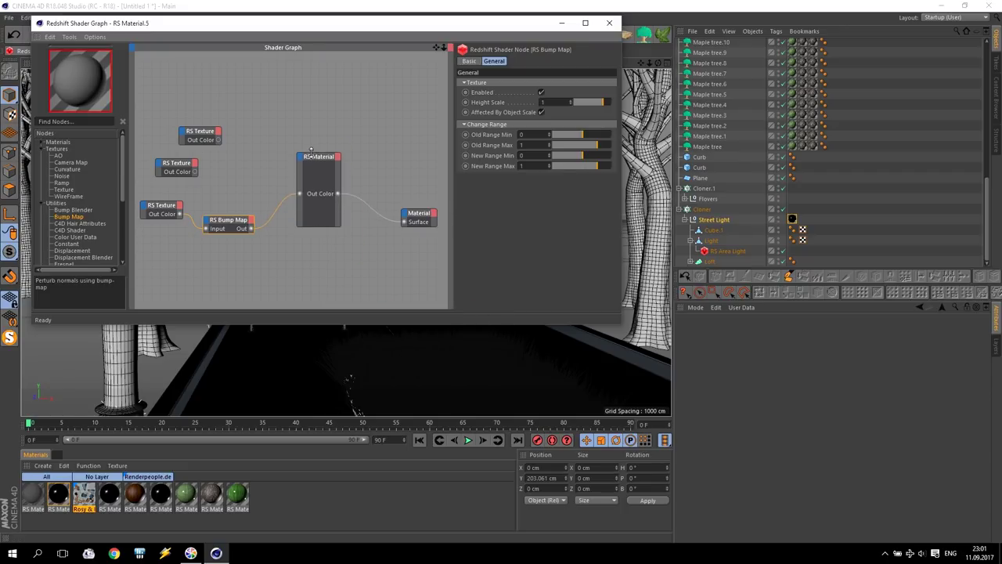
click(284, 148)
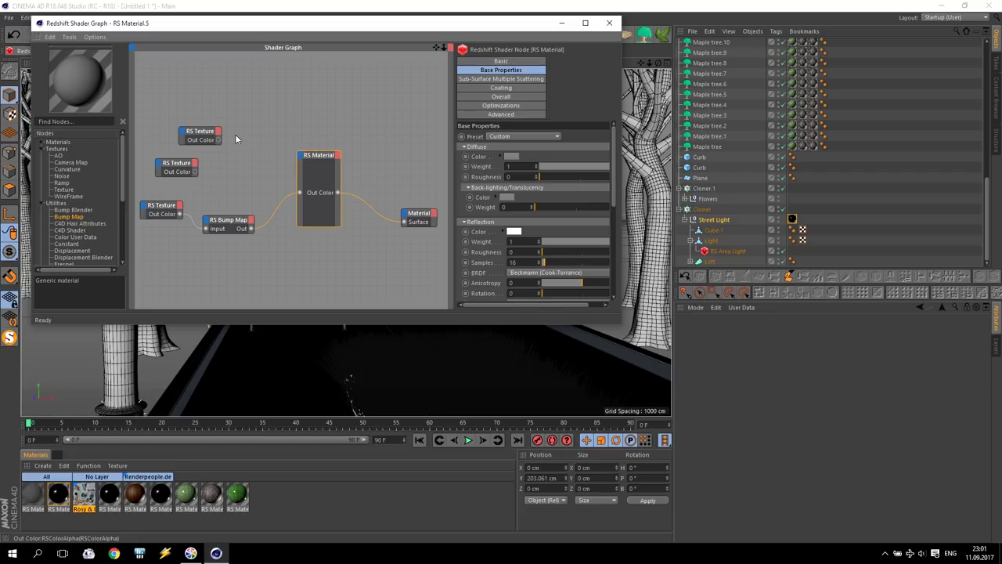
Connect the uppermost RS Texture node to the RS Material's Diffuse Color input.
click(196, 133)
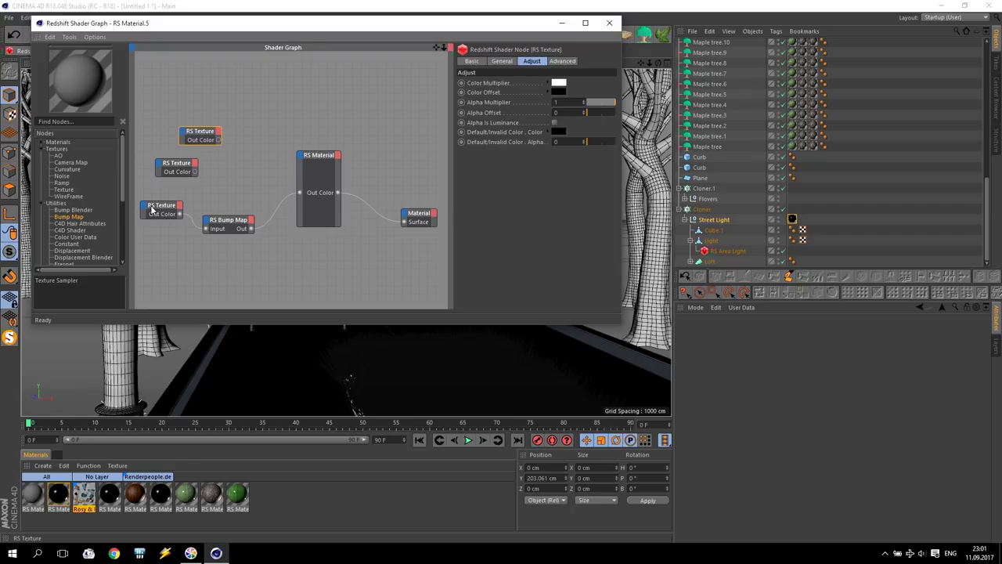
drag(208, 144, 304, 160)
mouse_move(329, 162)
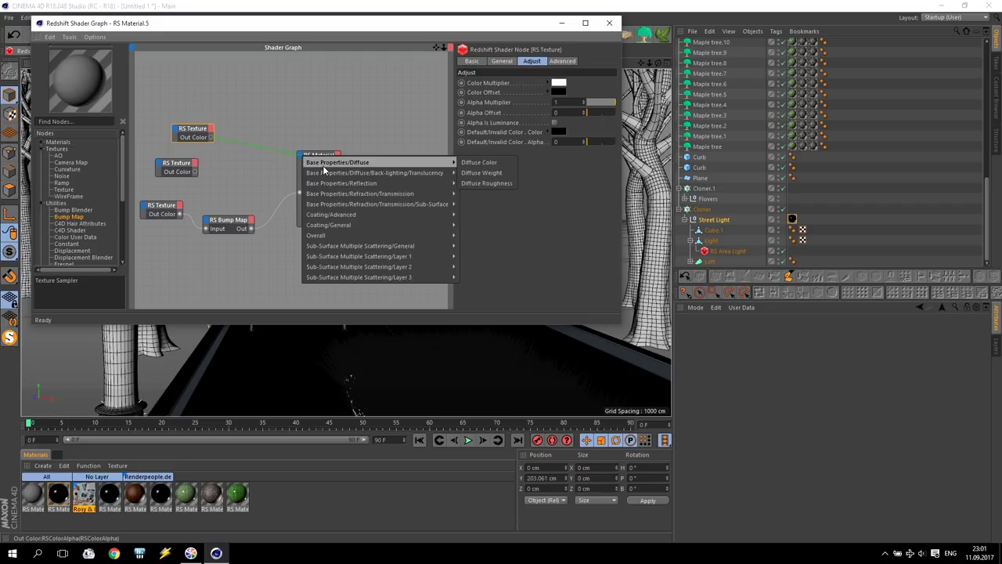
click(471, 163)
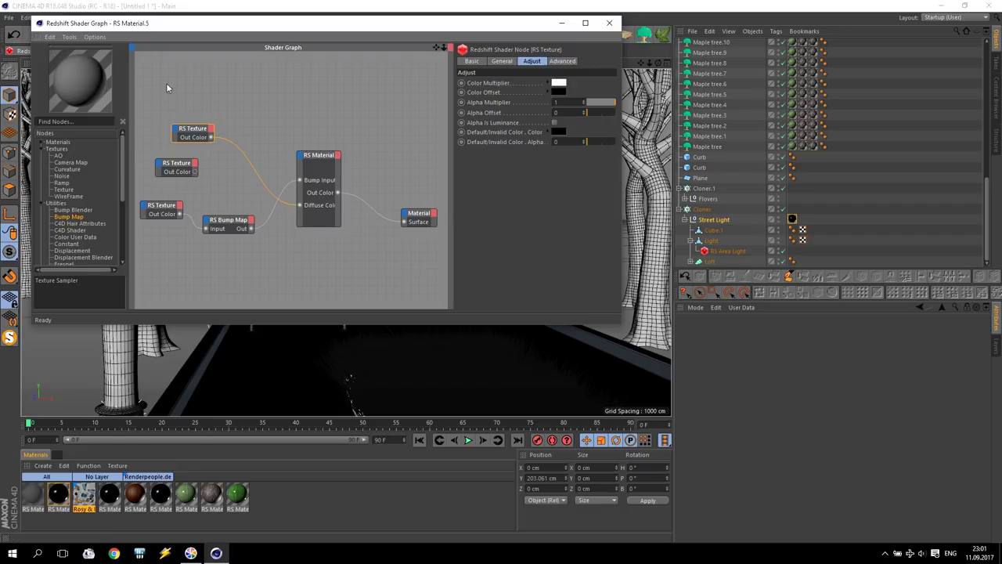
Connect the middle RS Texture node to the RS Material's Refl Weight input under Base Properties/Reflection.
click(175, 166)
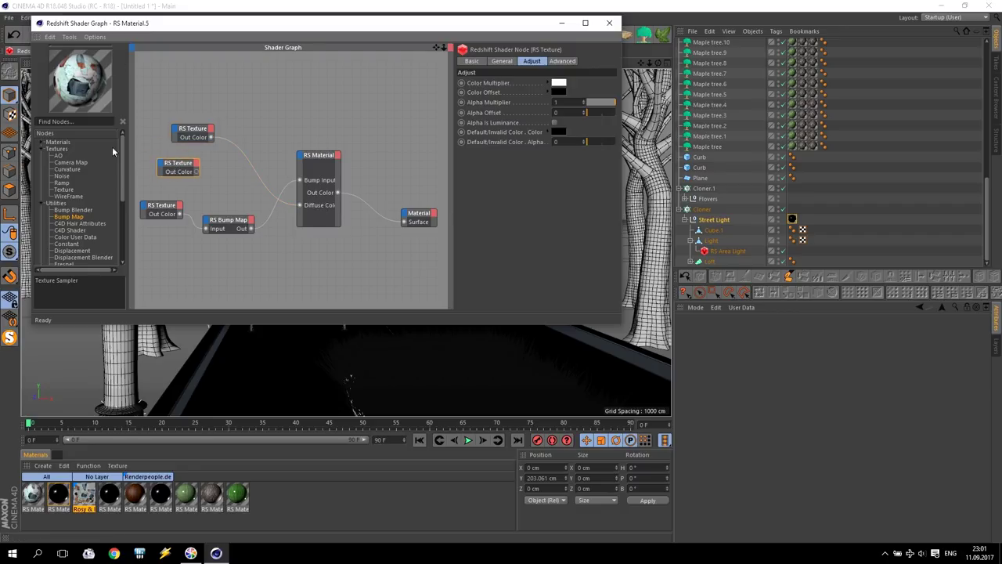
drag(198, 171, 304, 156)
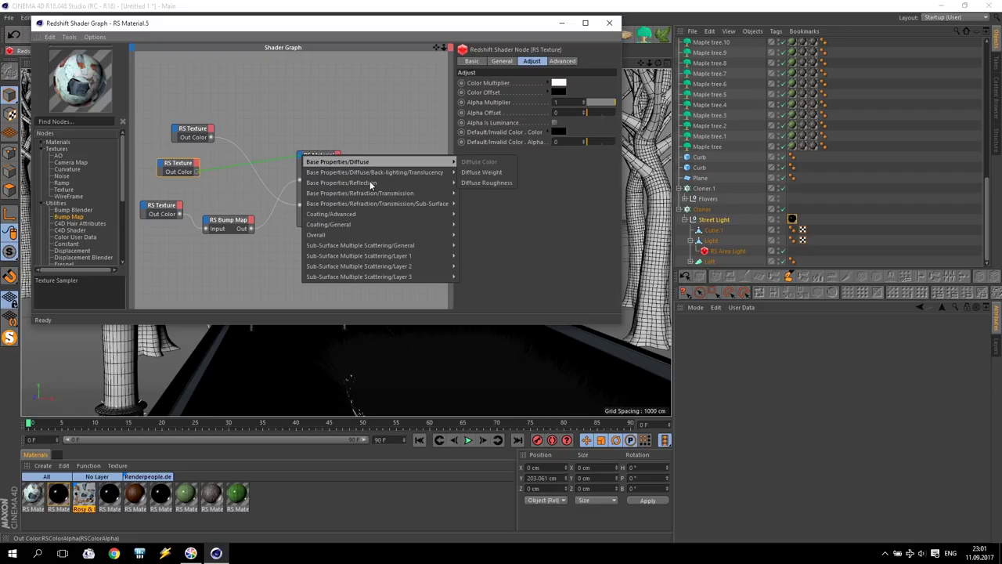
mouse_move(369, 186)
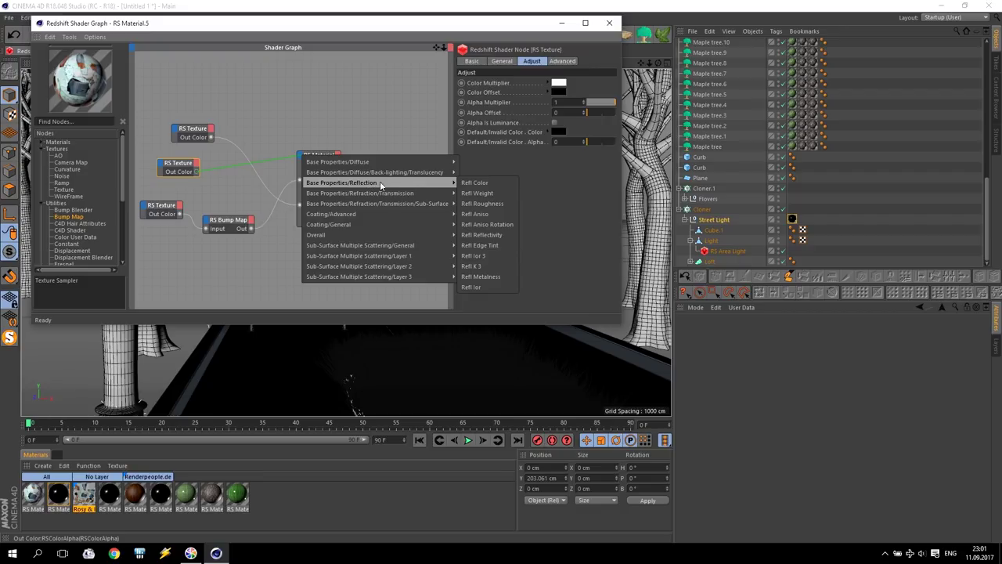
click(503, 196)
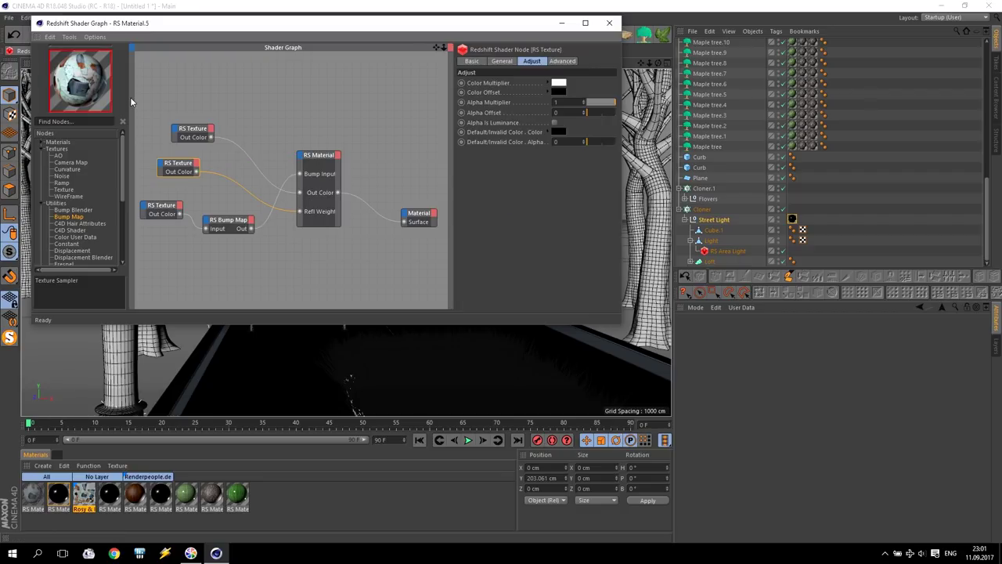
Set the RS Material's reflection roughness to 0.5 and close the shader graph.
click(316, 156)
click(441, 236)
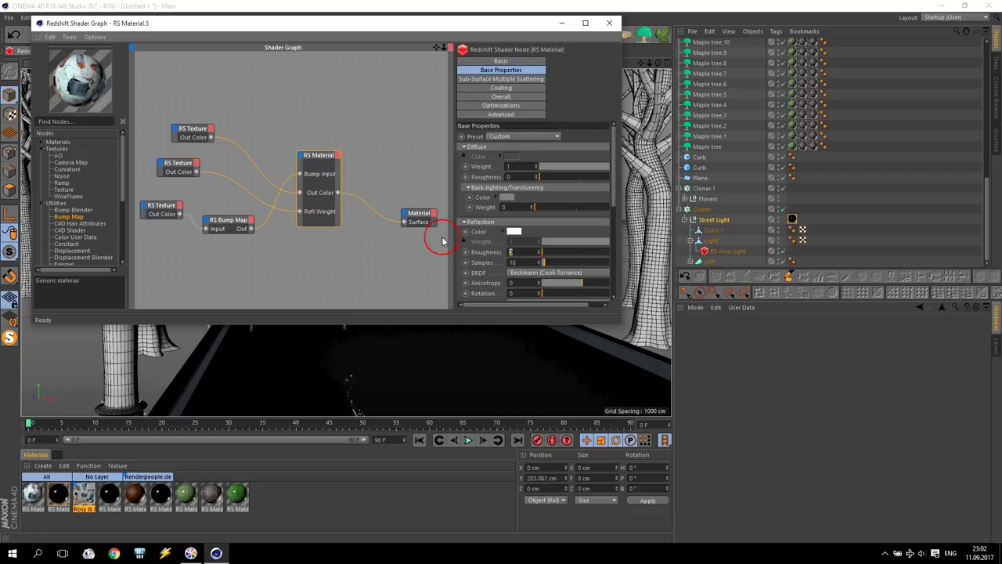
text(.5)
key(Return)
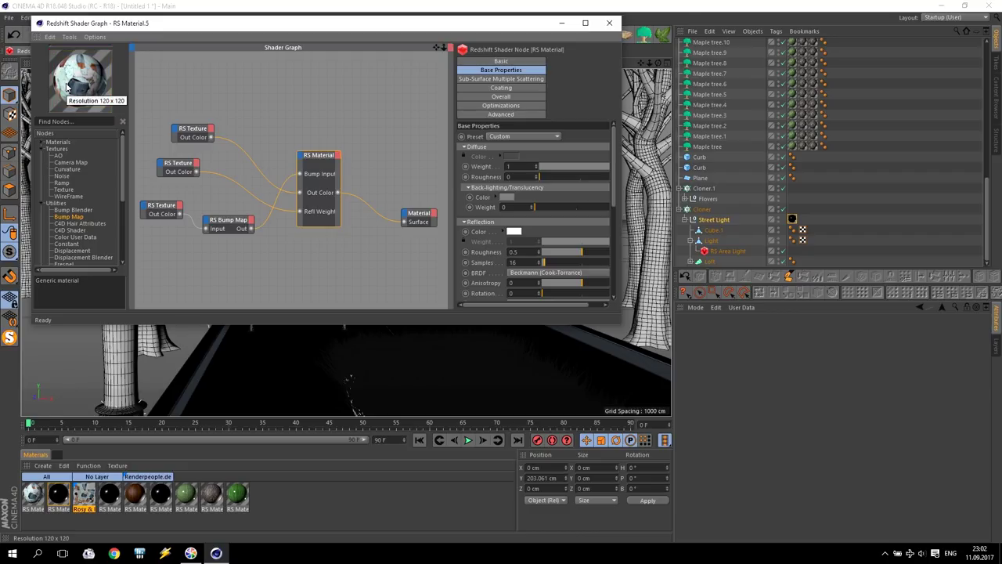
click(609, 23)
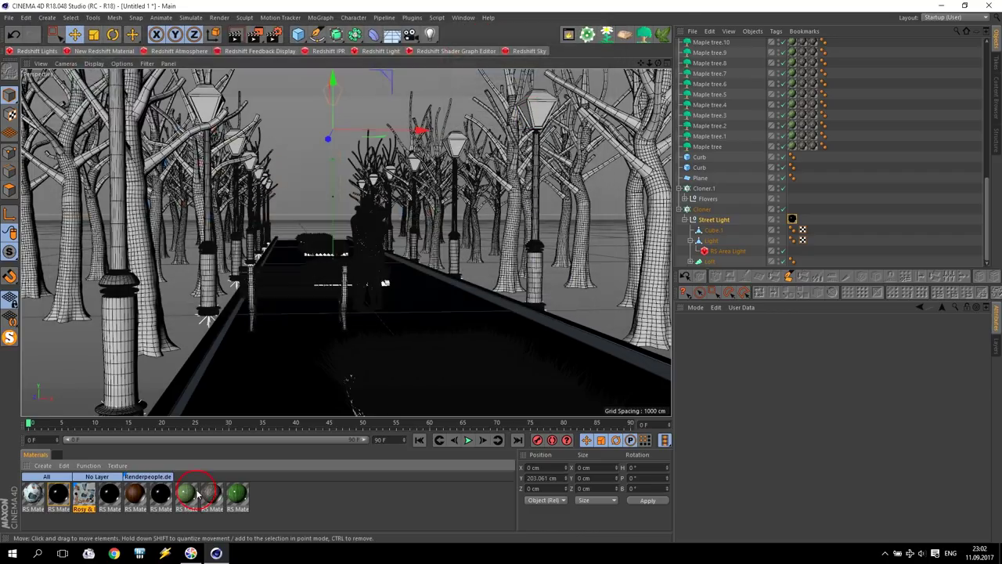
Replace the couple's original material with the new textured Redshift material and check it with a full render of the scene.
click(43, 501)
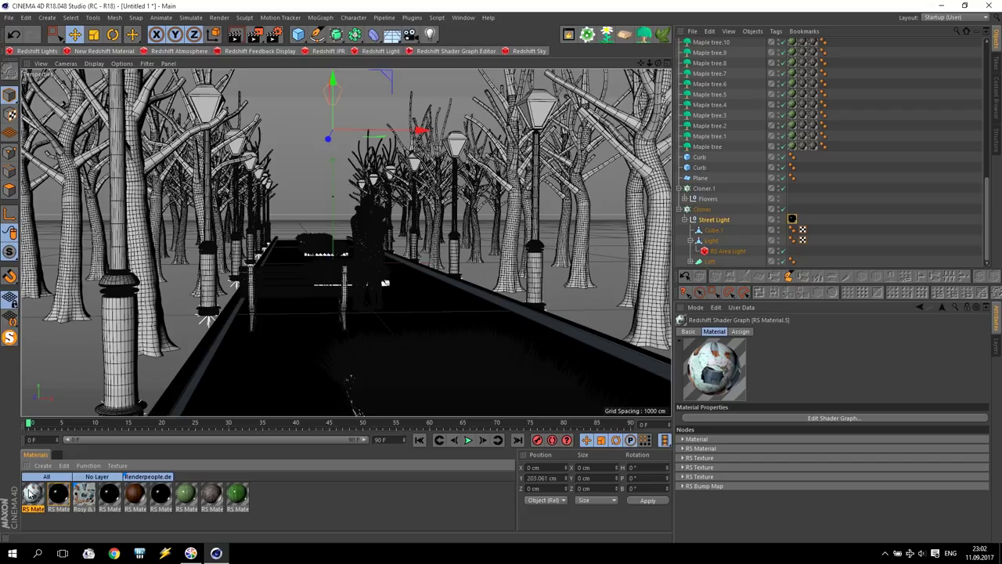
drag(90, 495, 81, 489)
click(255, 34)
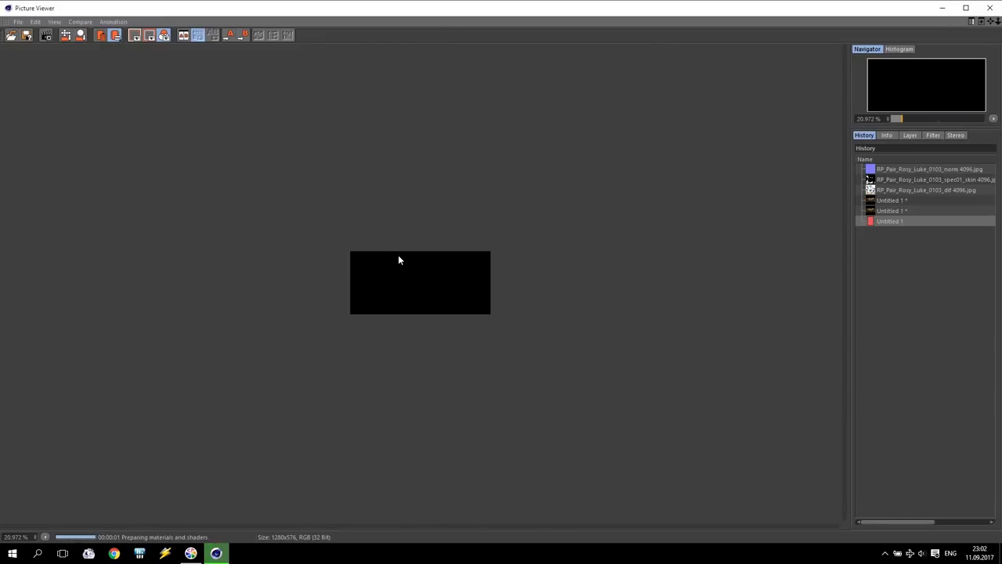
scroll(393, 301, up, 3)
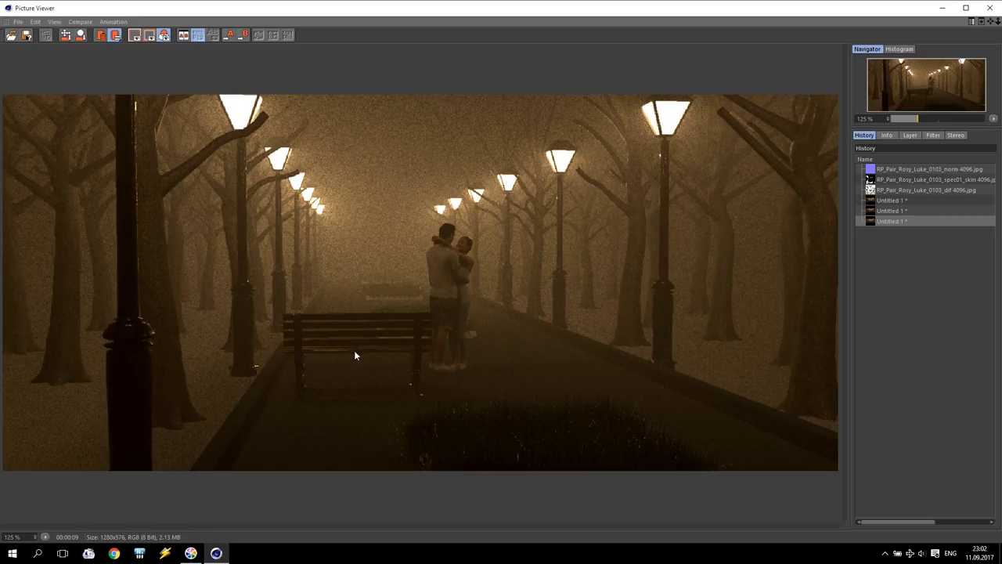
click(990, 8)
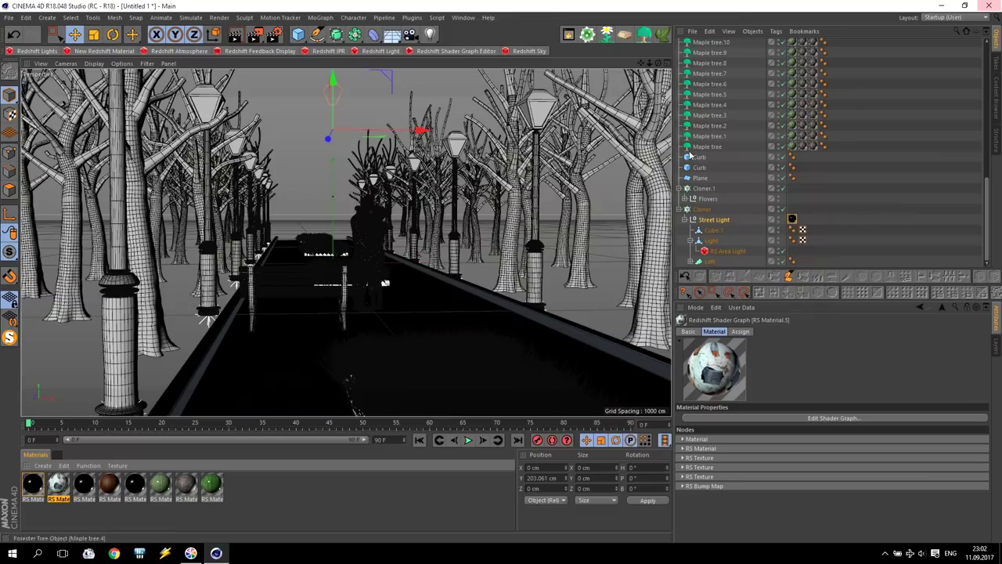
Group all the Maple tree objects under one null and name it Trees.
scroll(705, 211, up, 10)
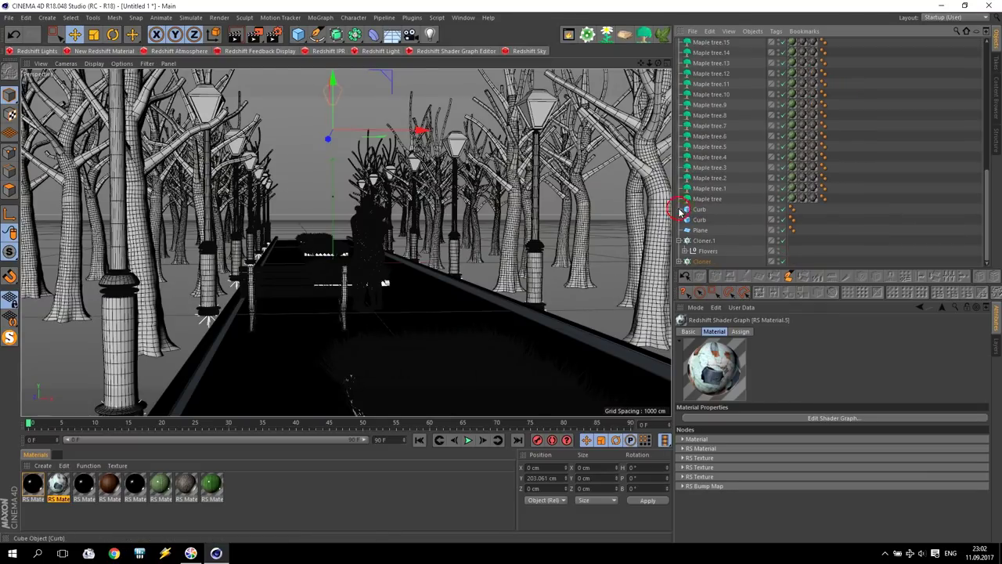
click(722, 233)
scroll(722, 234, down, 10)
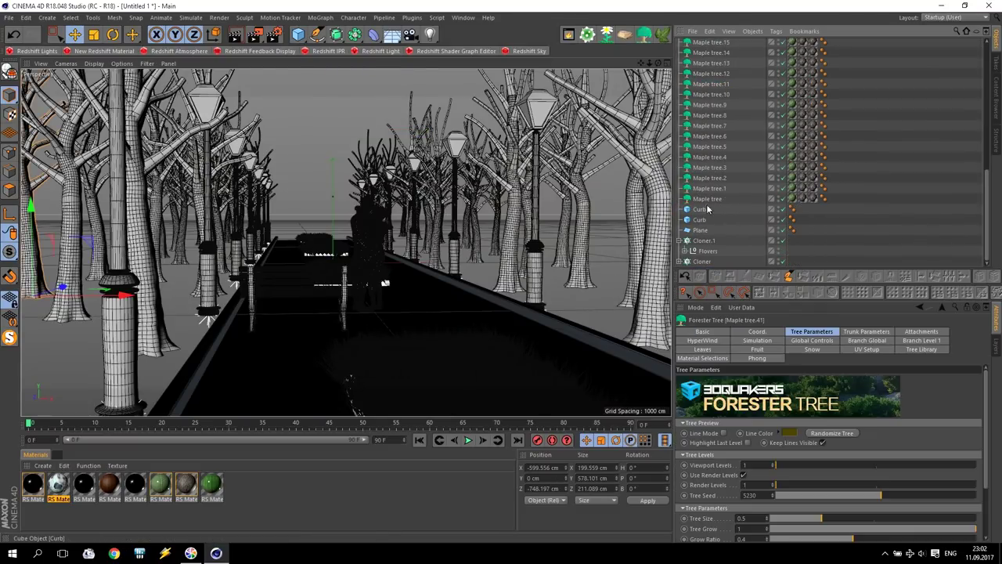
shift+click(708, 201)
key(alt+g)
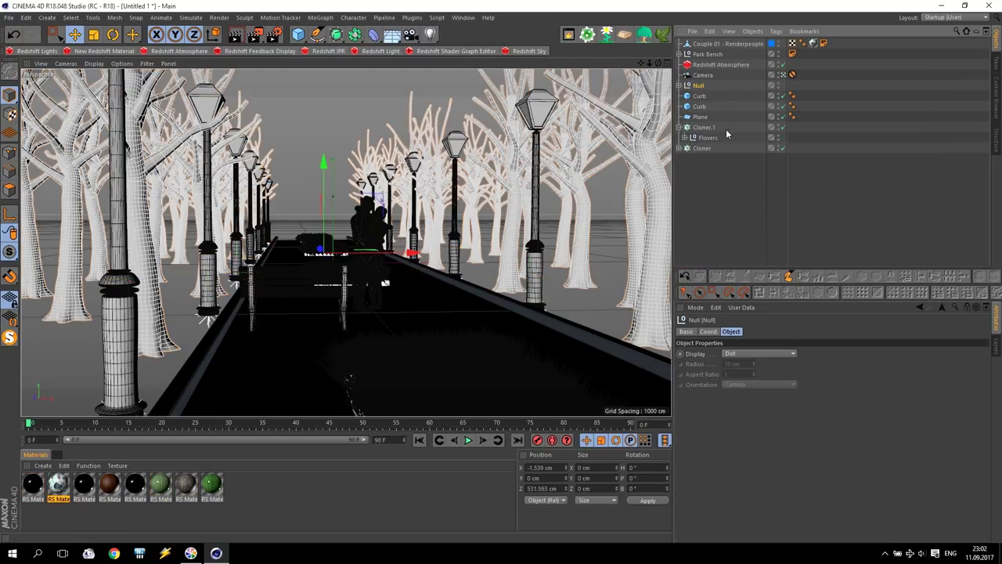
double_click(697, 86)
text(Trees)
key(Return)
Add a MoGraph Cloner and make the Park Bench its child.
click(707, 55)
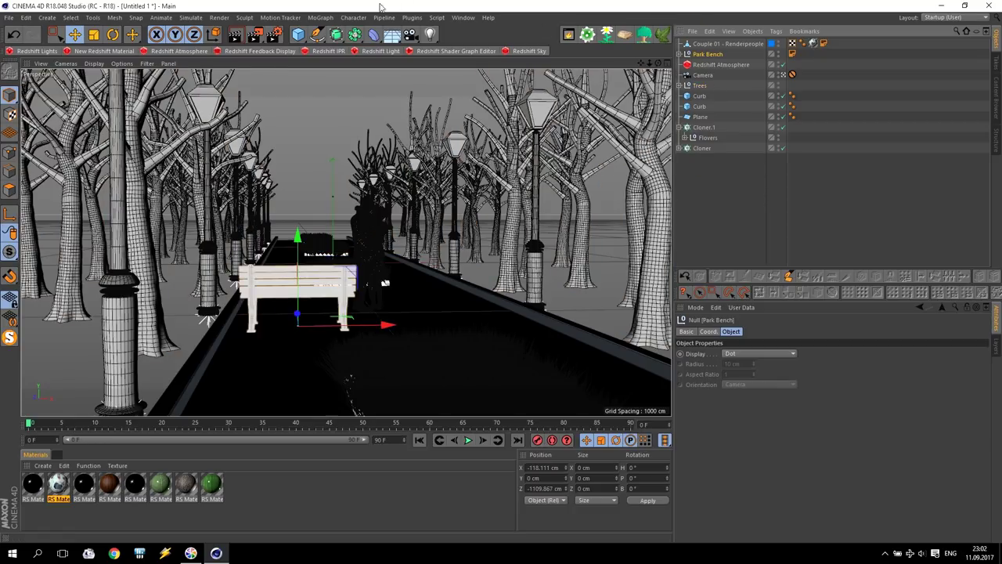
click(344, 17)
mouse_move(320, 17)
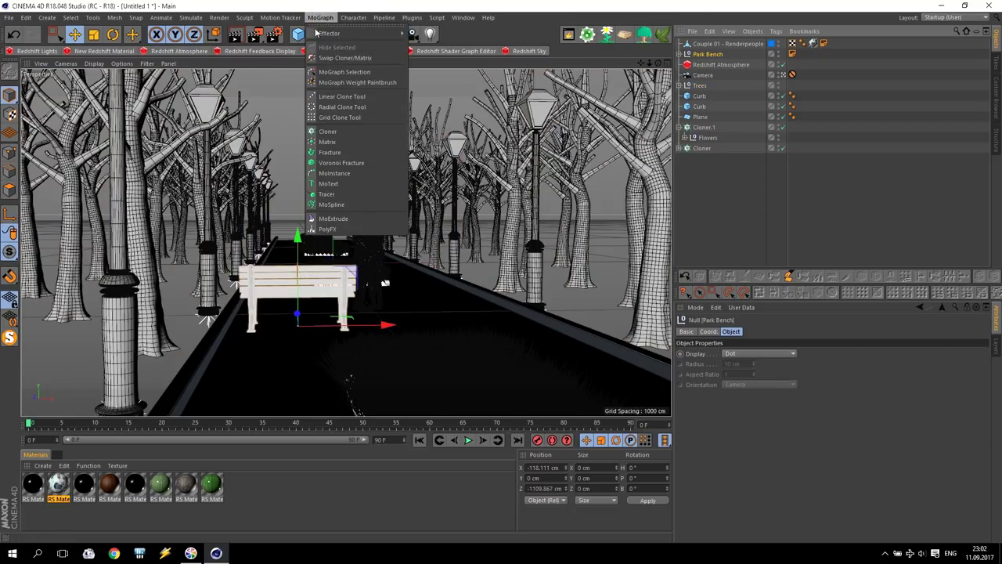
click(328, 131)
drag(707, 44, 704, 47)
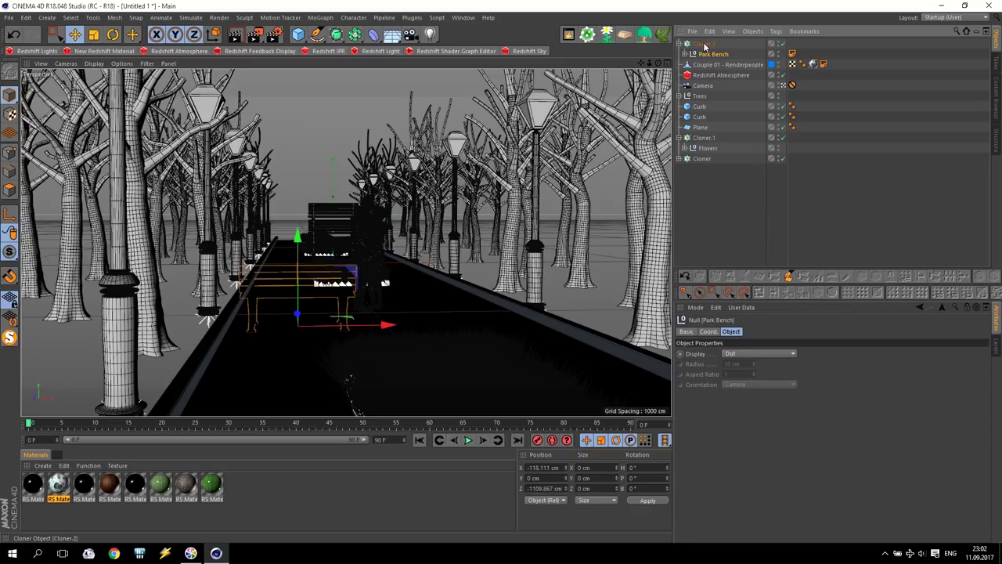
In the top view, turn the bench clones a quarter turn in heading through the new cloner's transform settings.
middle_click(493, 236)
middle_click(553, 203)
scroll(421, 316, up, 3)
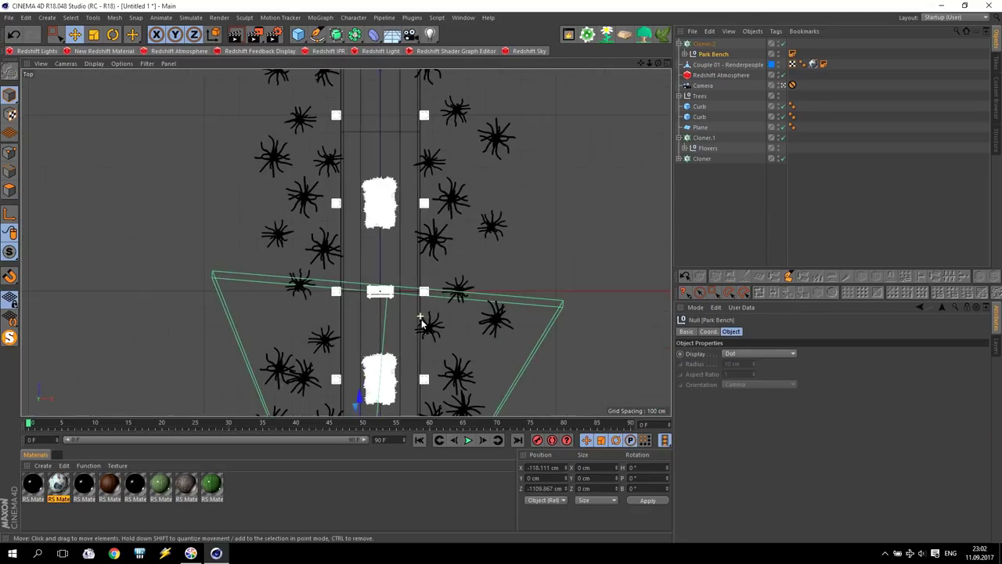
scroll(421, 321, down, 4)
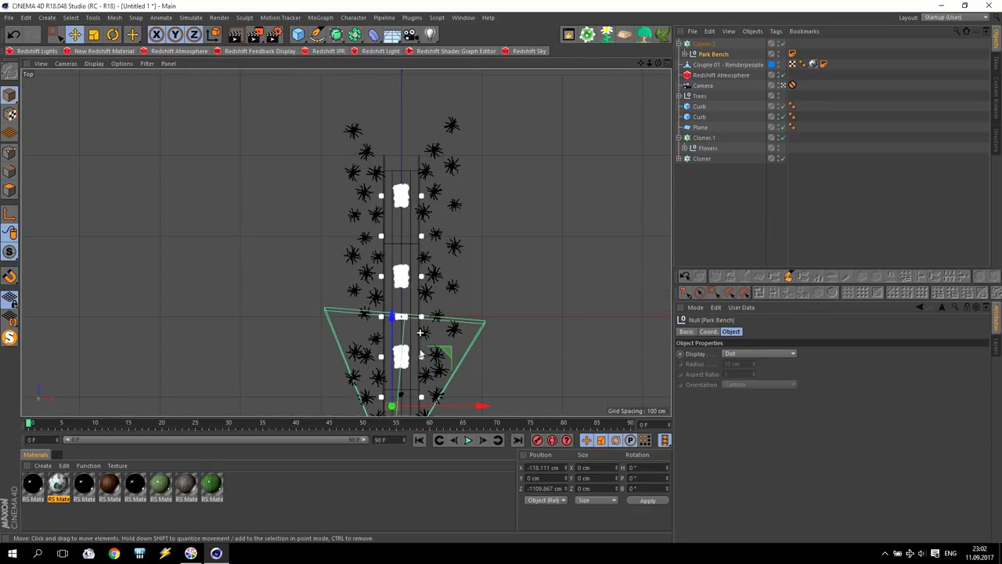
click(708, 44)
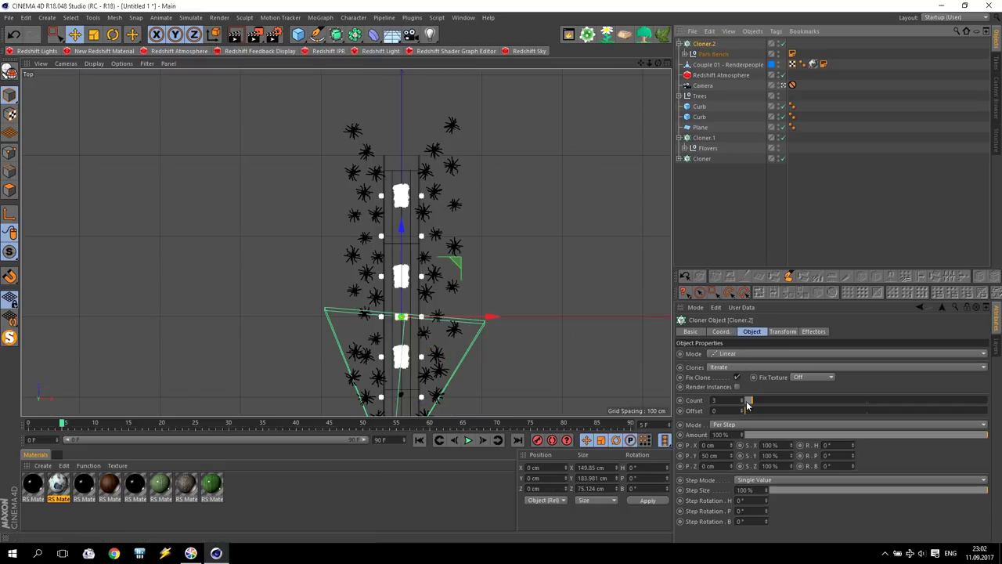
click(783, 331)
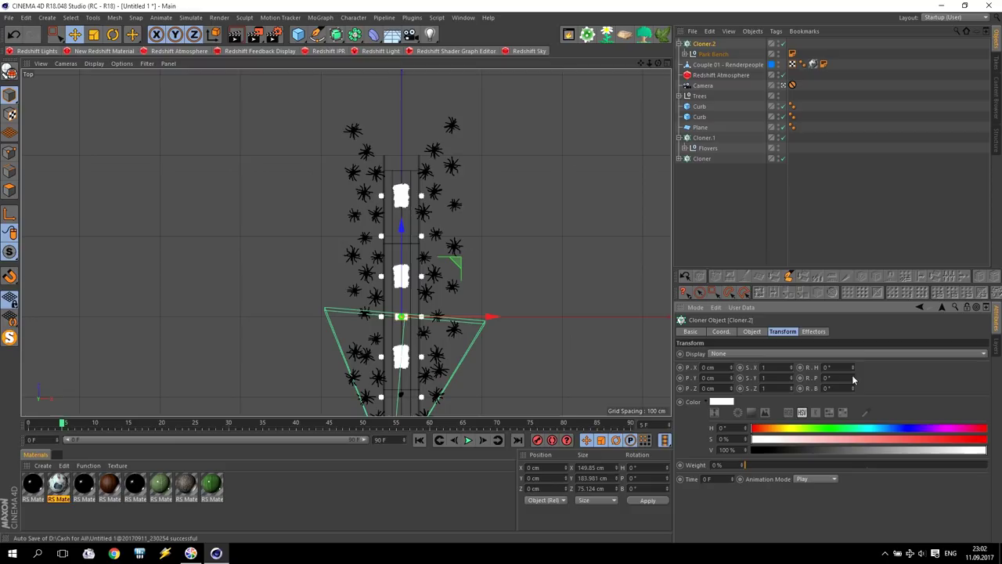
mouse_move(844, 378)
mouse_down()
mouse_move(820, 378)
mouse_move(852, 369)
mouse_up()
Set the bench cloner's per-step offset to 0 cm in Y and 1000 cm in Z.
text(0)
key(Return)
click(752, 332)
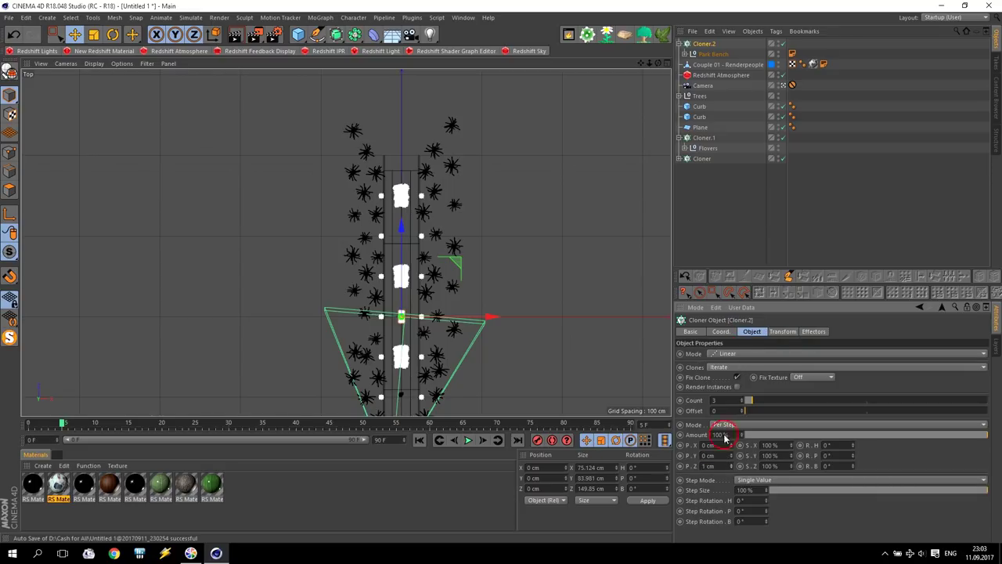
drag(731, 465, 731, 419)
drag(731, 466, 731, 404)
double_click(721, 465)
text(1000)
key(Return)
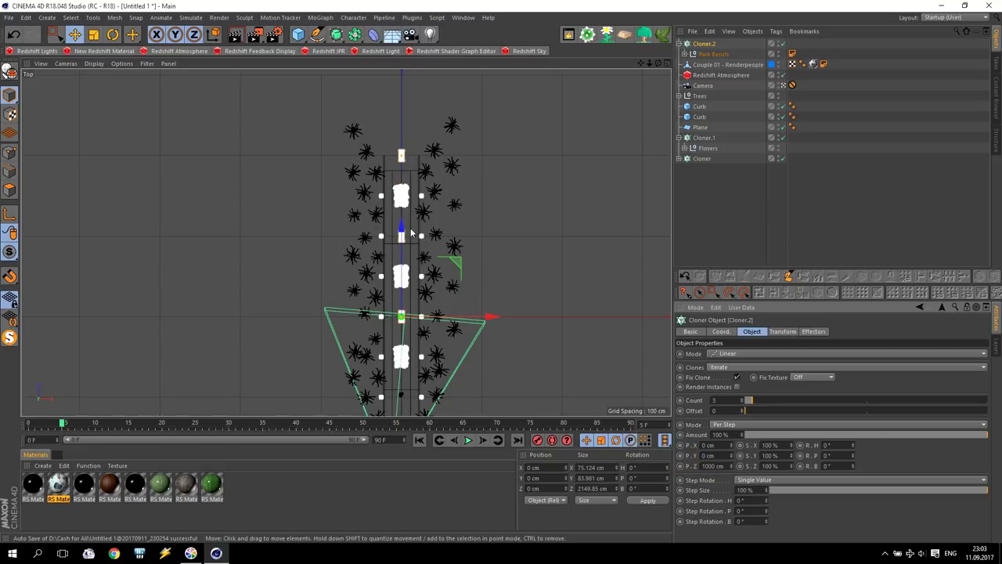
Move the bench cloner to the left curb of the path, at about X -173 cm and Z -741 cm.
drag(484, 315, 481, 391)
drag(641, 62, 716, 62)
drag(429, 252, 400, 208)
scroll(321, 275, up, 8)
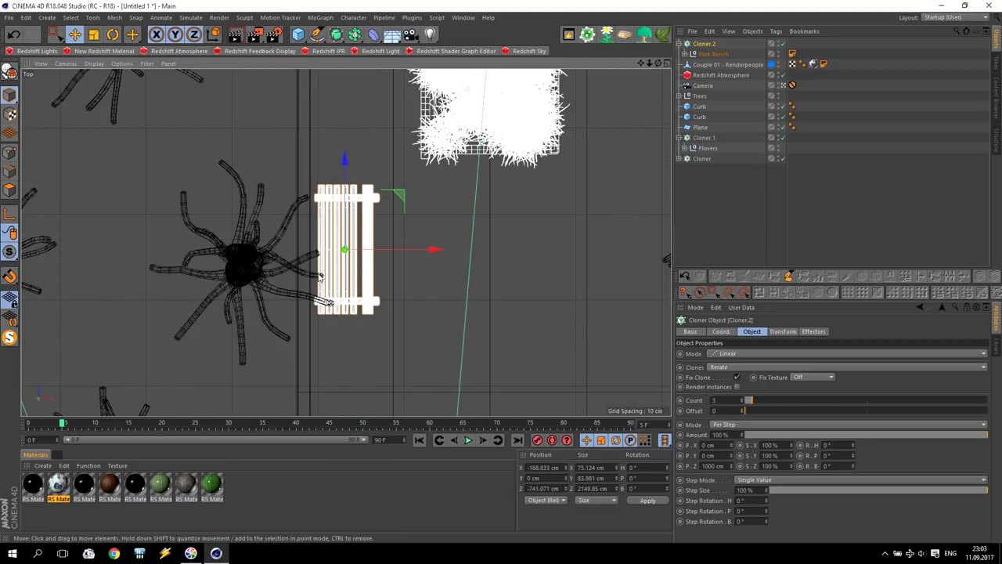
drag(417, 249, 413, 246)
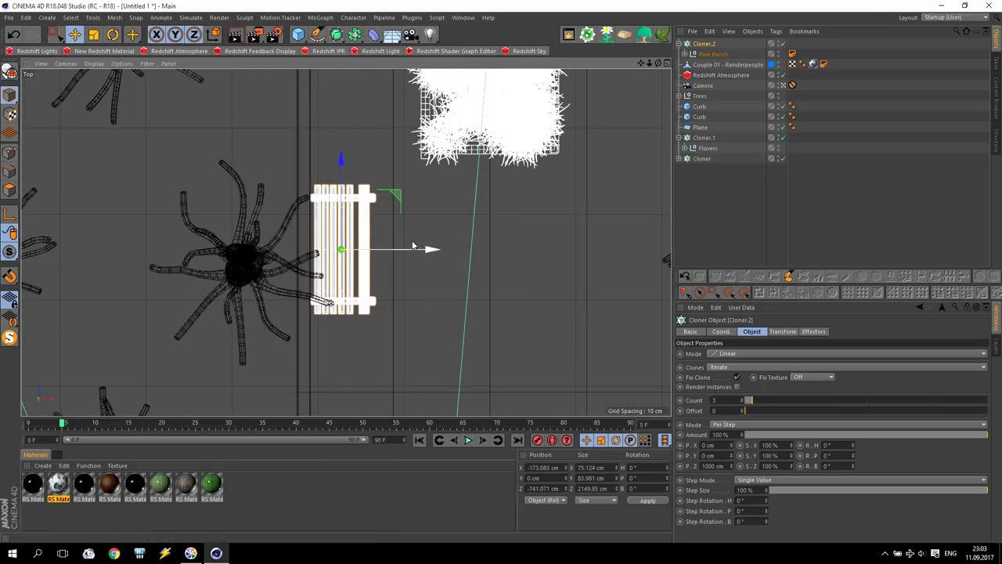
alt+middle_drag(345, 241, 346, 242)
scroll(479, 268, down, 10)
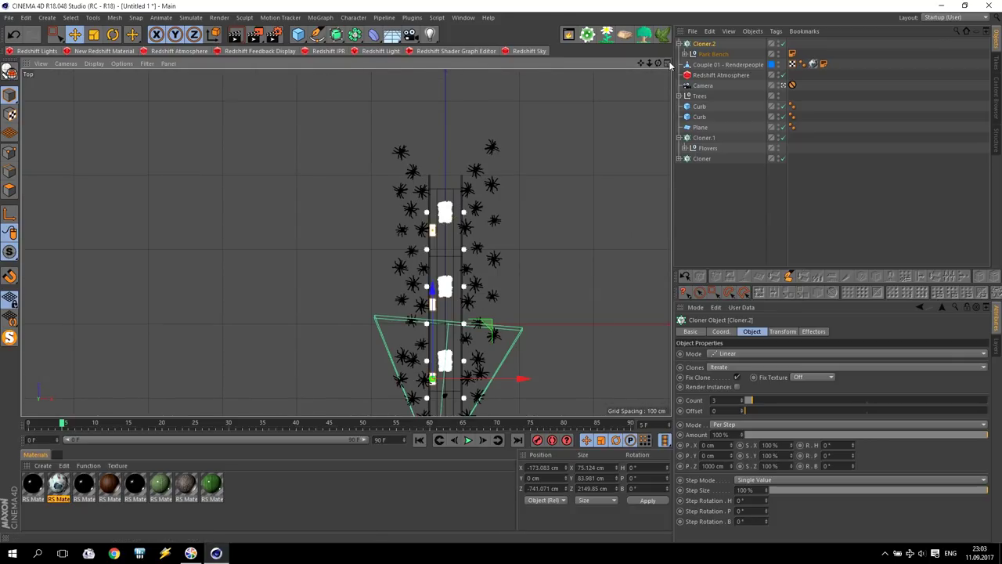
Duplicate the bench cloner and rotate the copy's heading to -180°.
drag(643, 63, 619, 24)
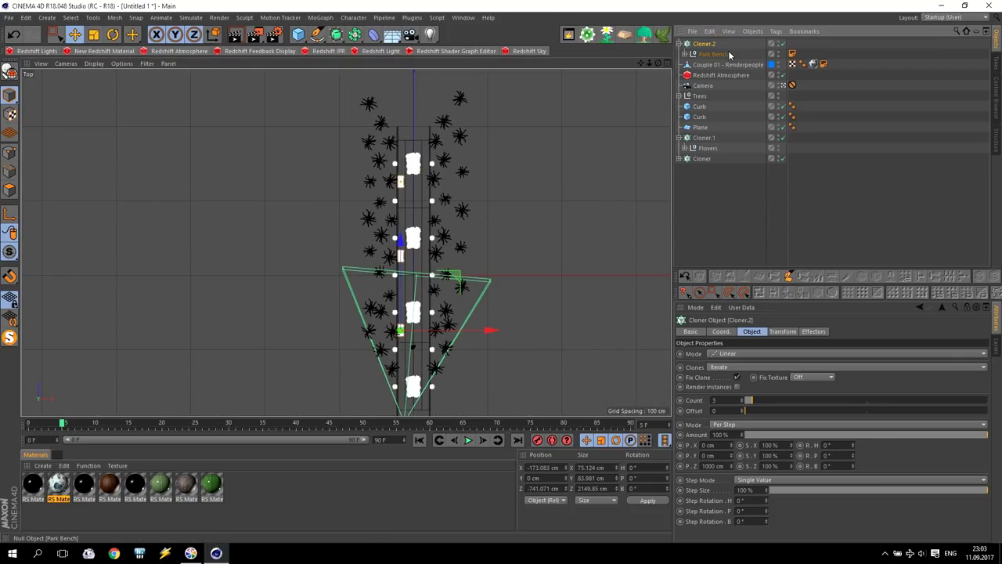
key(ctrl+c)
key(ctrl+v)
click(113, 34)
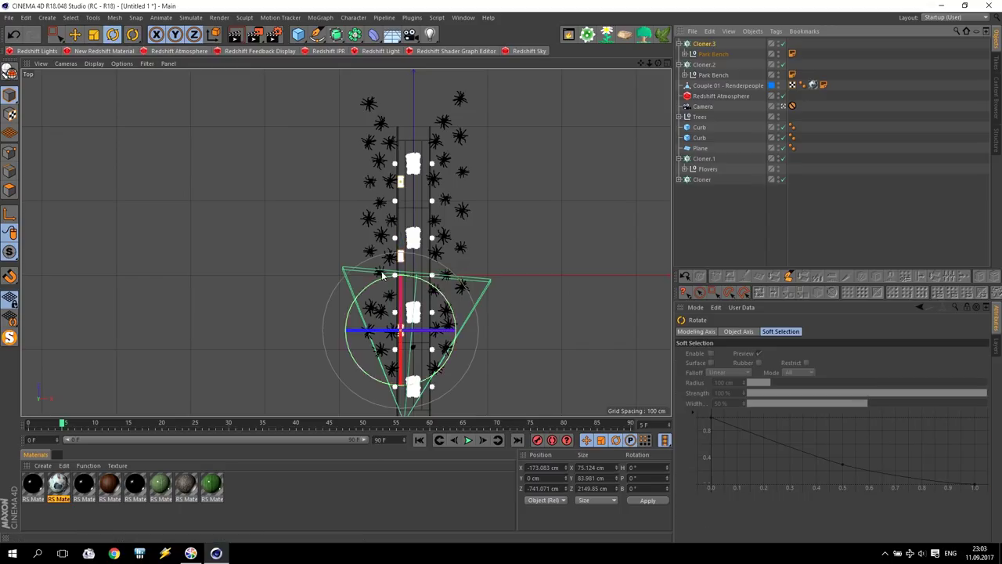
drag(379, 283, 418, 376)
Move the copied bench cloner across the path to about X 164 cm, Z 1720 cm and set its clone count to 4.
key(e)
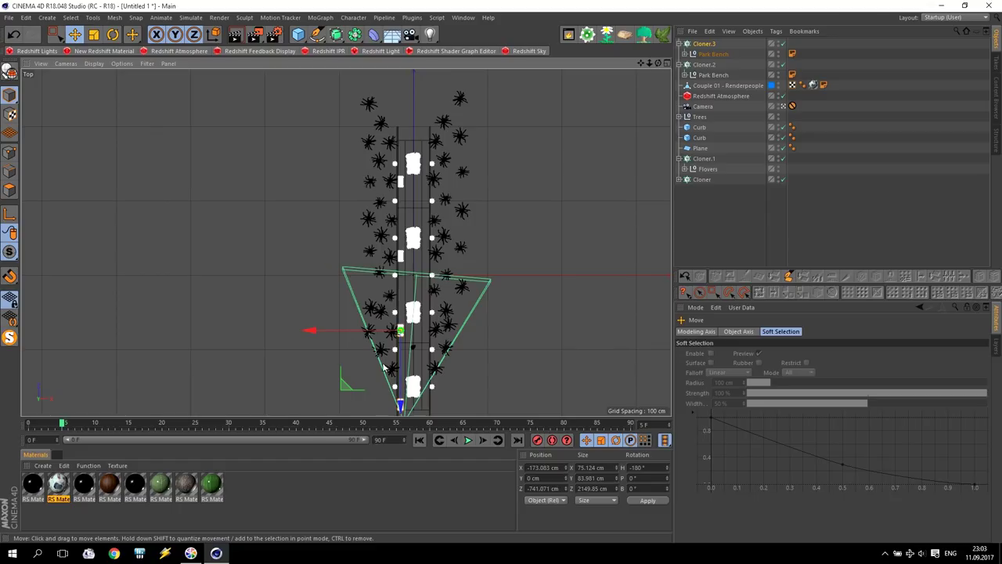
drag(348, 387, 372, 277)
scroll(426, 327, up, 4)
scroll(443, 427, up, 1)
drag(641, 63, 616, 226)
scroll(409, 170, up, 4)
scroll(400, 216, down, 5)
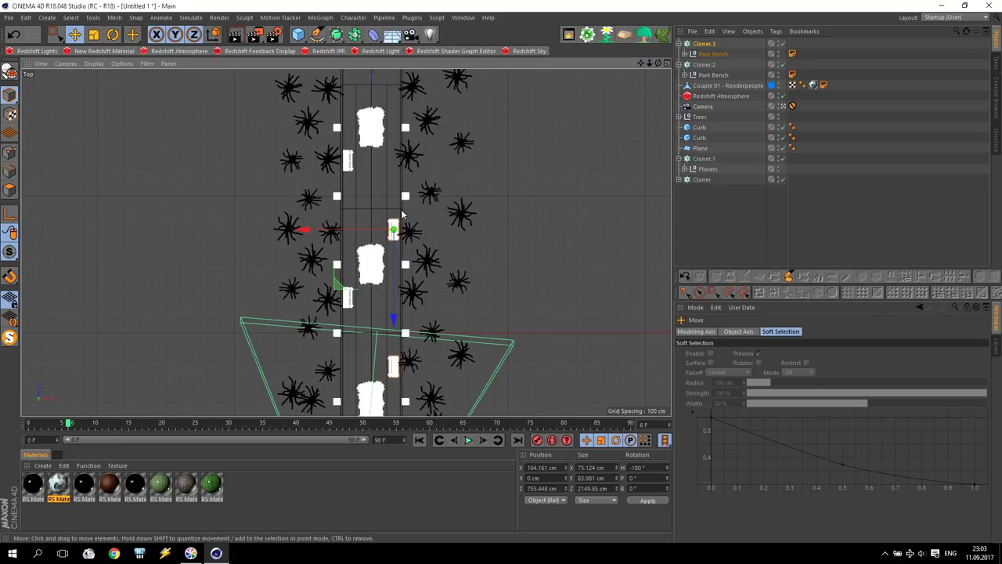
drag(394, 290, 408, 158)
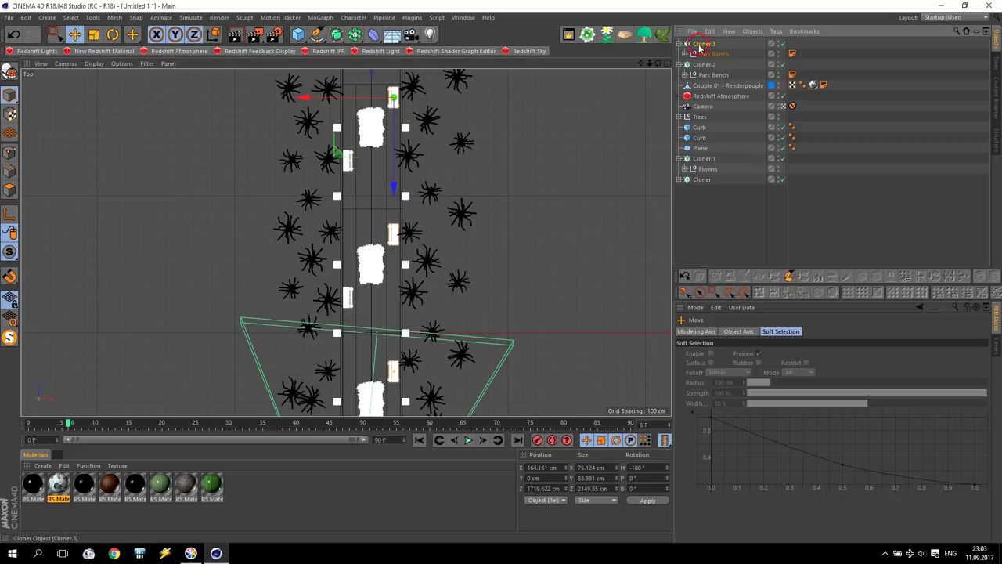
click(700, 45)
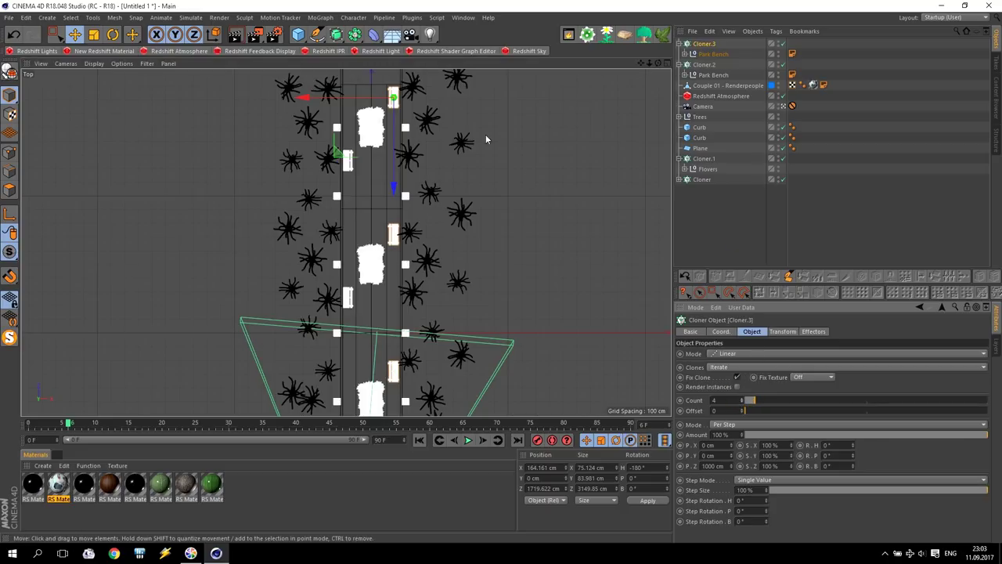
Fine-tune the copied bench cloner's position beside the curb to about X 173 cm and Z 1746 cm.
scroll(342, 150, up, 5)
drag(640, 63, 570, 220)
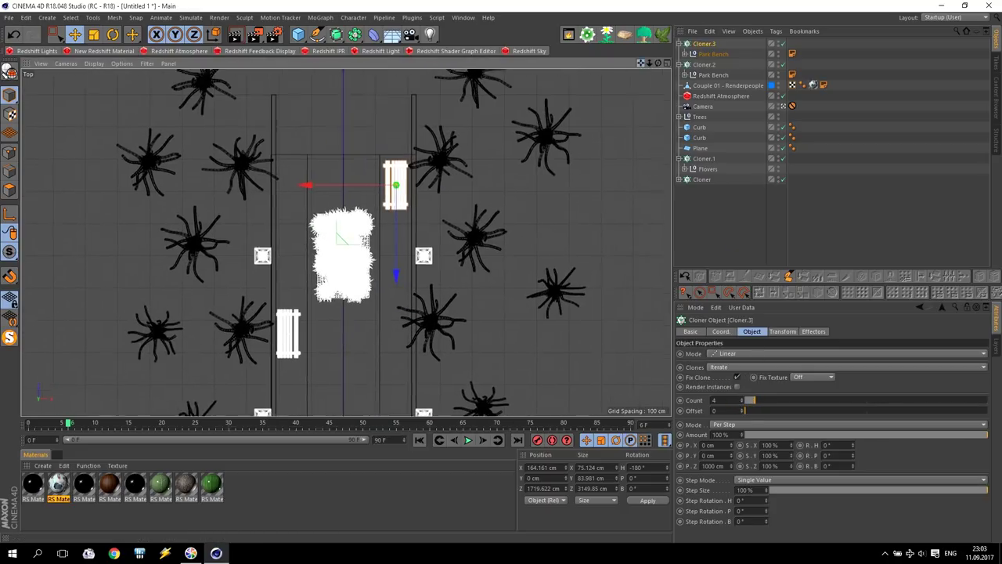
scroll(376, 246, up, 2)
drag(380, 276, 384, 250)
drag(288, 171, 295, 172)
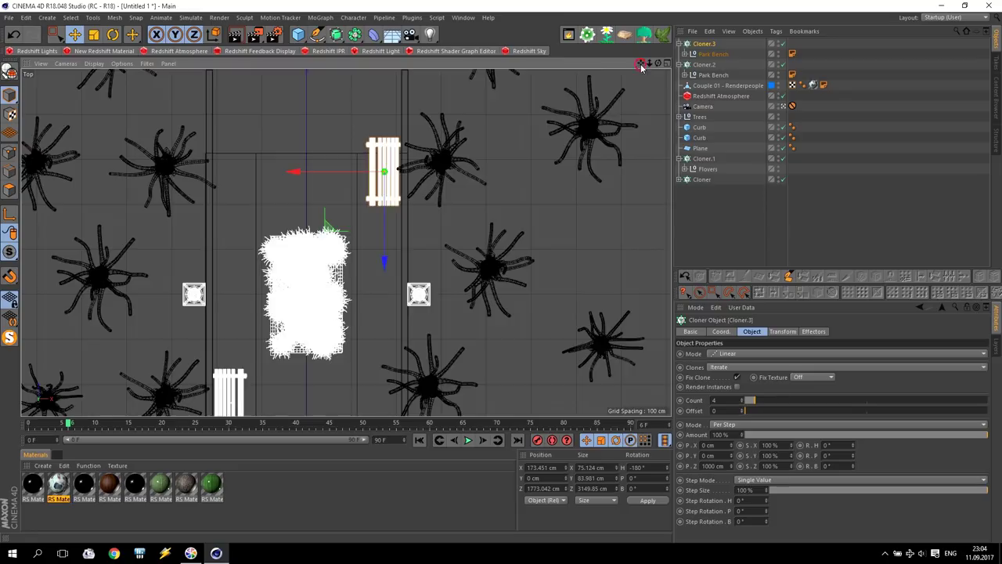
drag(640, 64, 616, 0)
scroll(455, 325, down, 6)
drag(436, 336, 435, 342)
drag(640, 63, 578, 0)
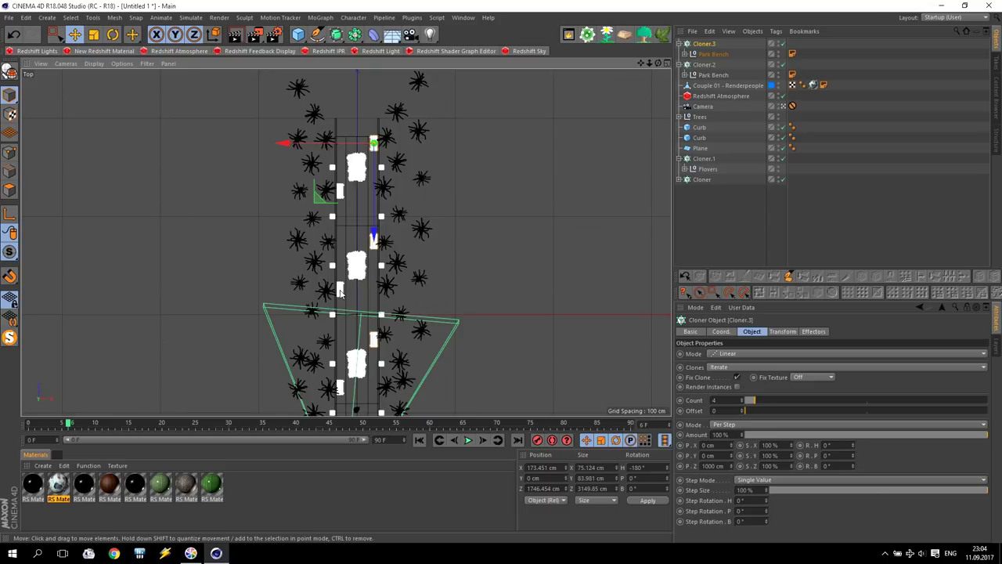
click(475, 387)
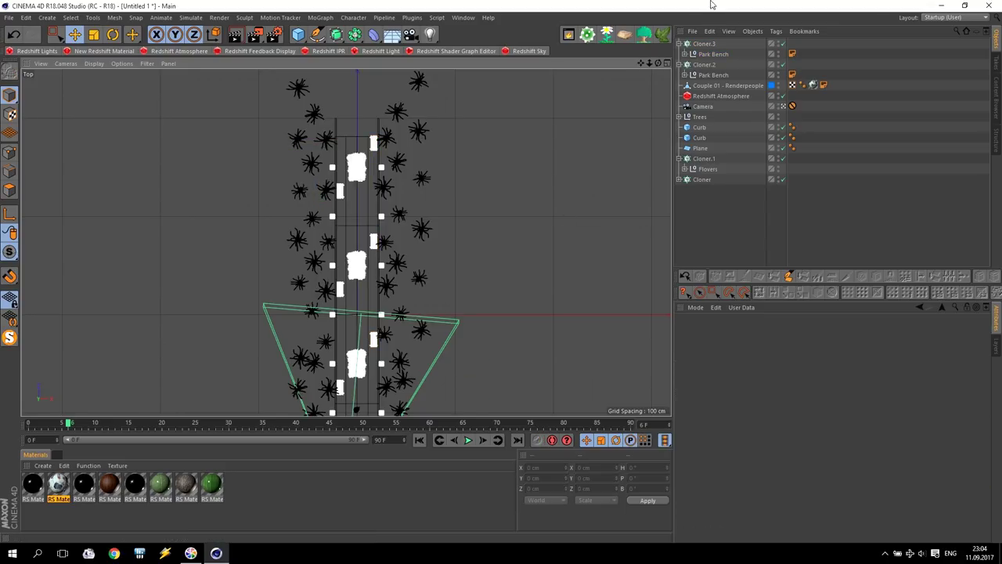
Set the copied bench cloner's clone transform heading to -90° so its benches turn to face the path.
middle_click(225, 181)
middle_click(224, 182)
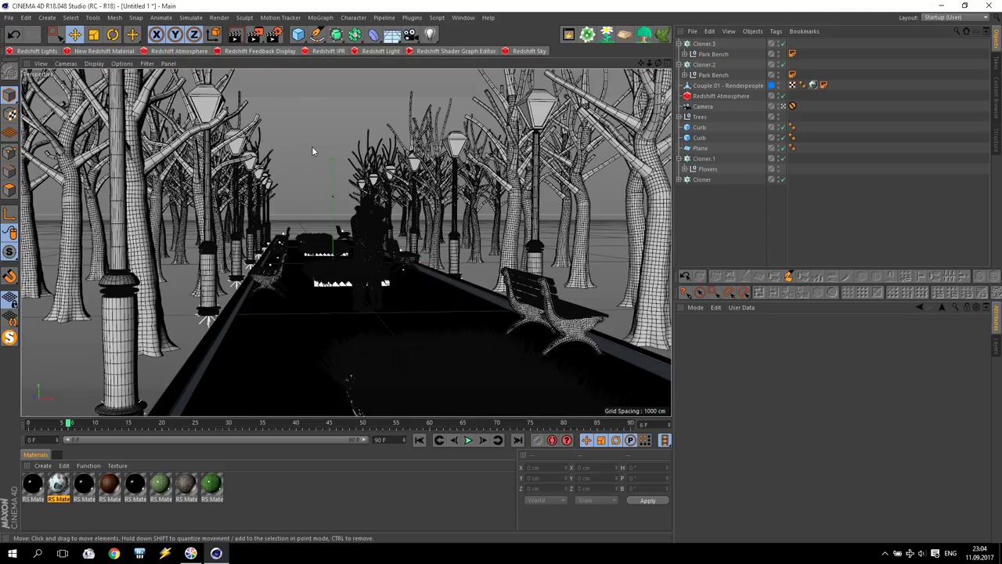
click(579, 334)
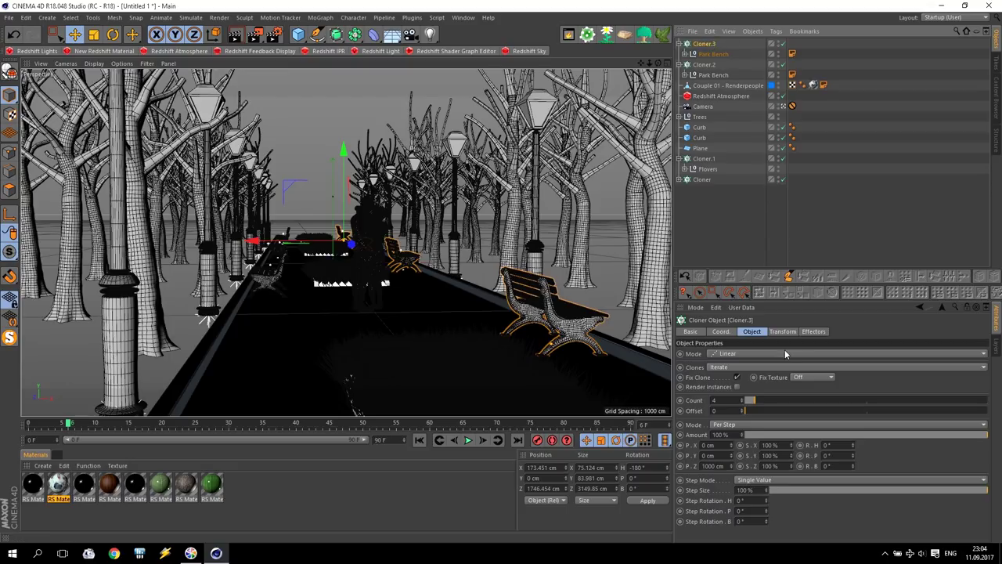
click(818, 333)
click(782, 332)
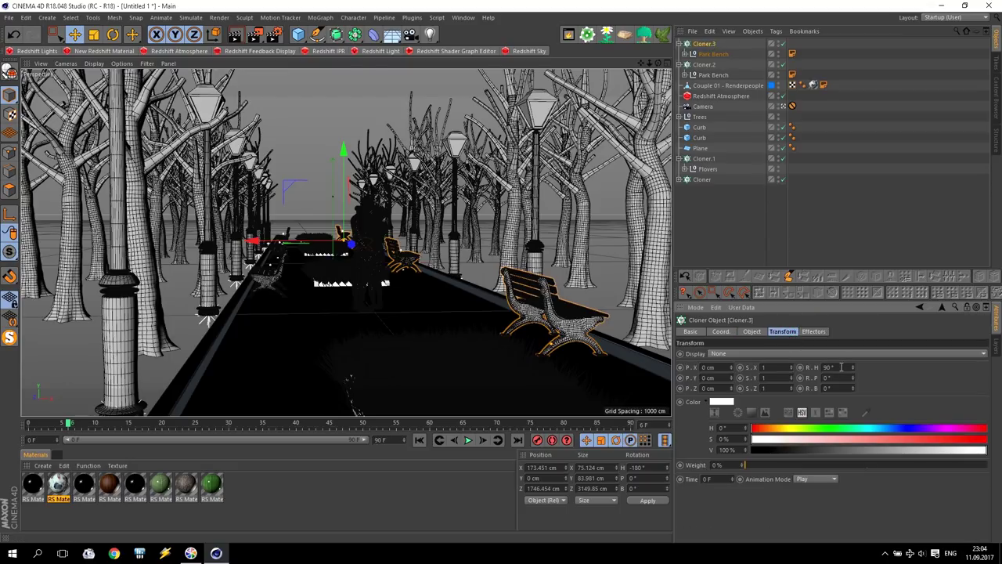
drag(841, 366, 774, 358)
text(0)
key(Return)
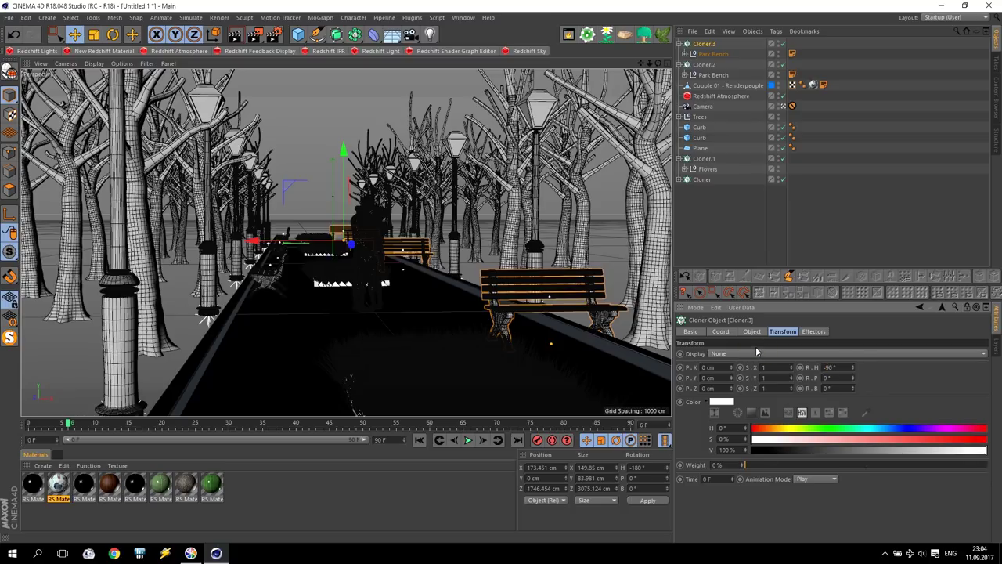
Set the original bench cloner's clone transform heading to -90° as well.
click(711, 64)
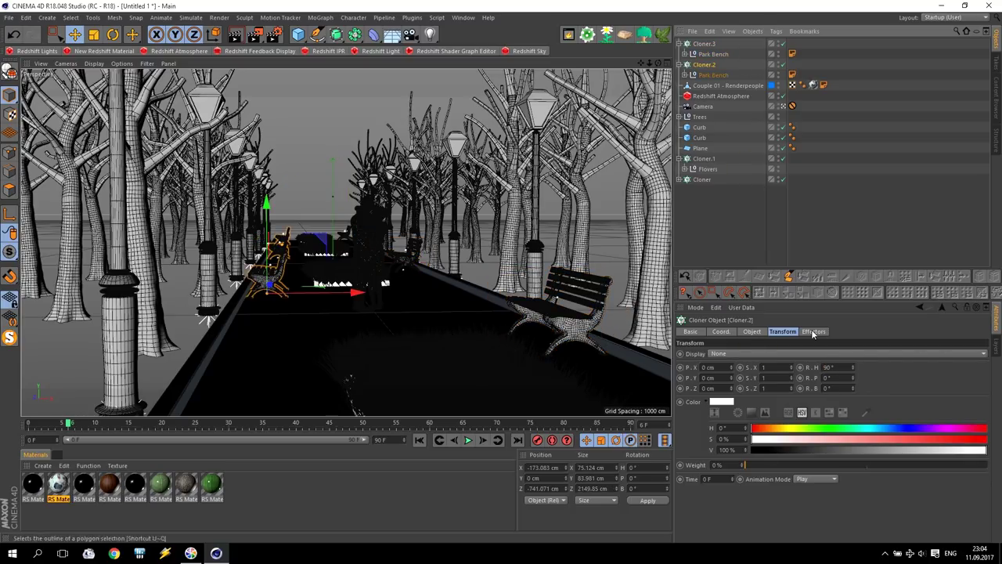
click(827, 368)
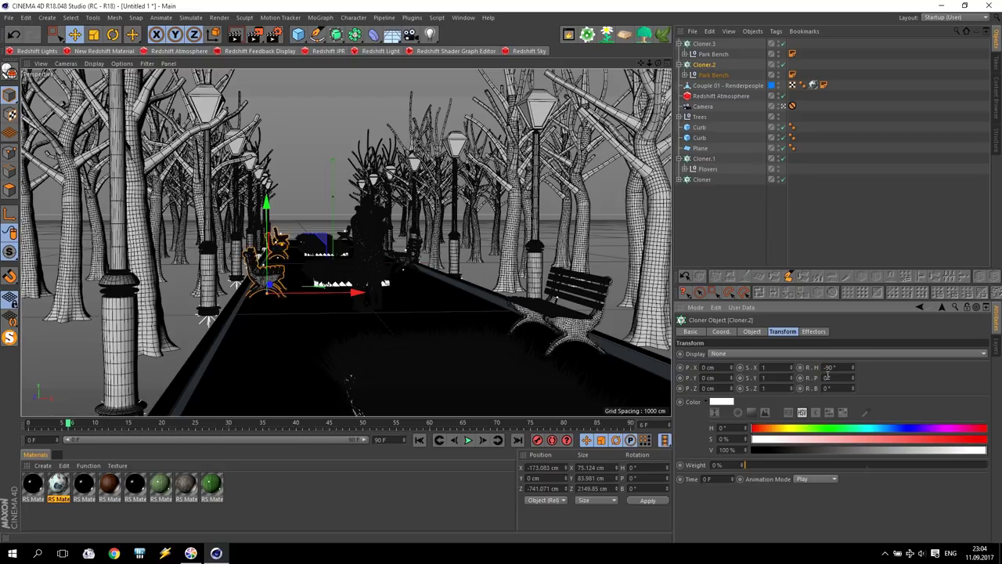
click(317, 153)
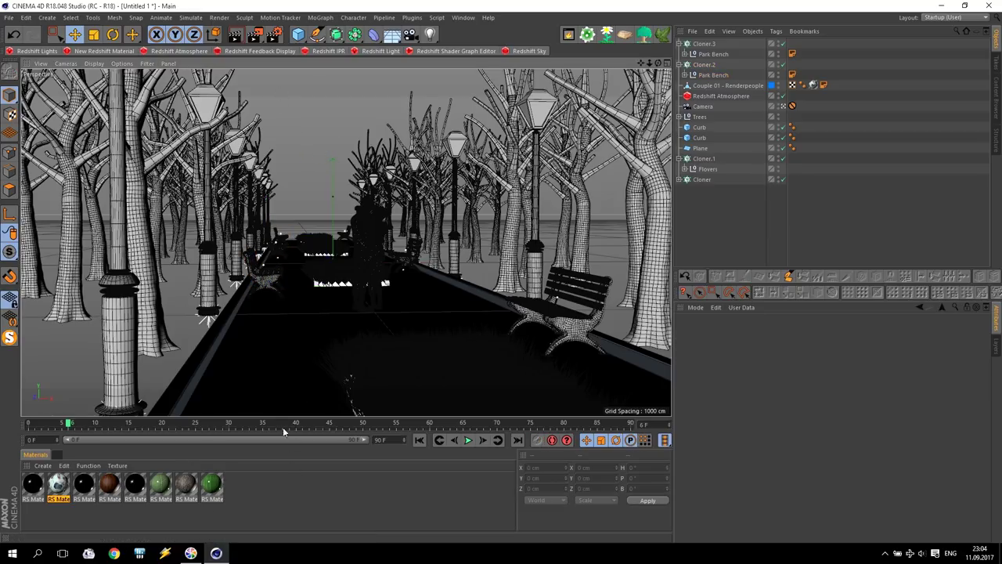
Create a new Redshift material and connect a Noise node to its base reflection roughness in the shader graph.
click(198, 375)
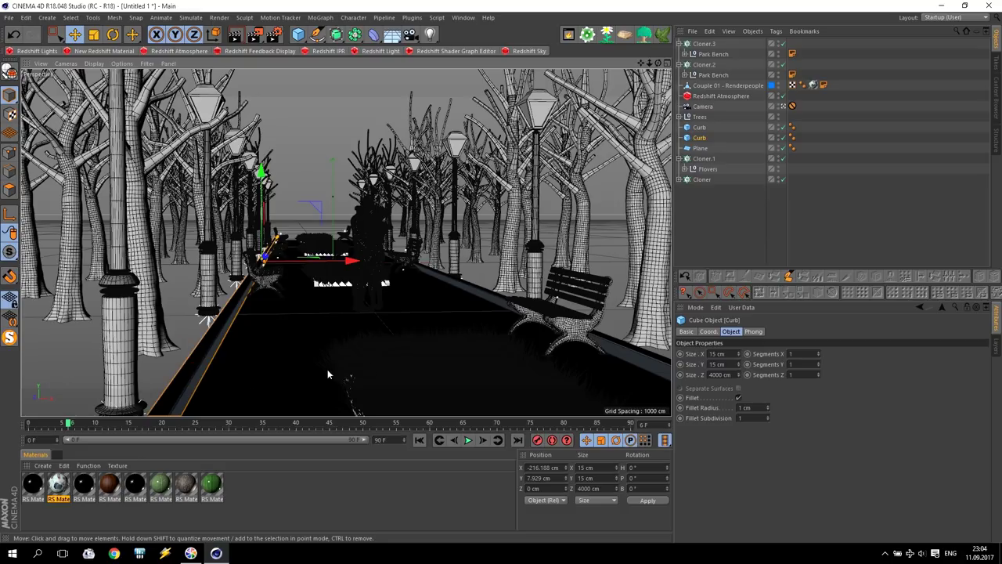
click(333, 289)
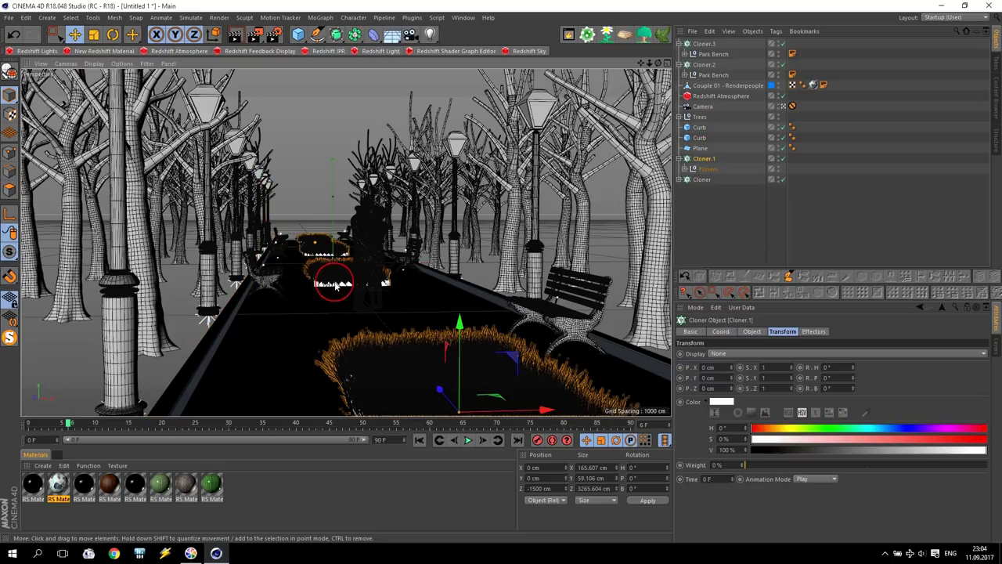
click(98, 52)
double_click(33, 489)
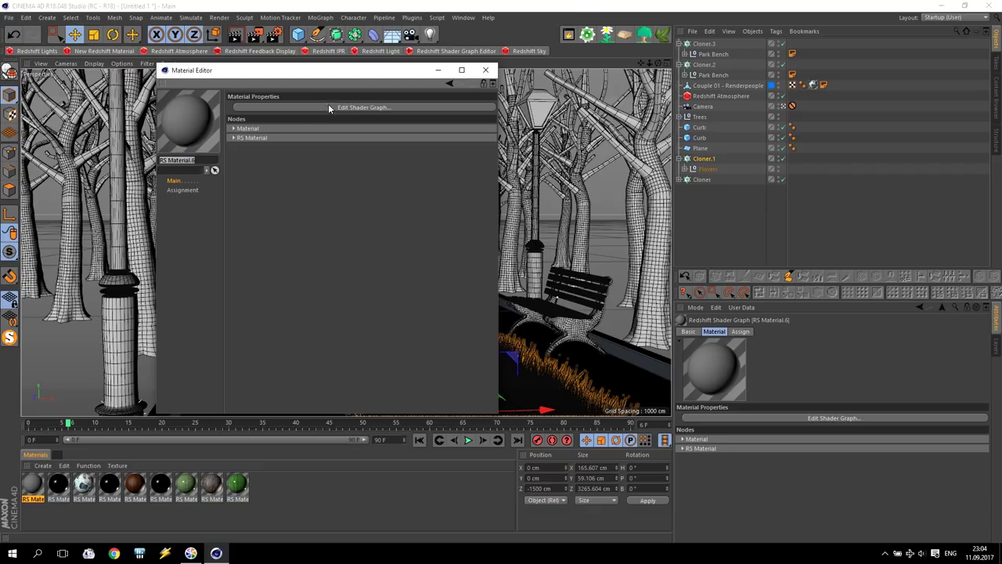
click(330, 111)
click(208, 218)
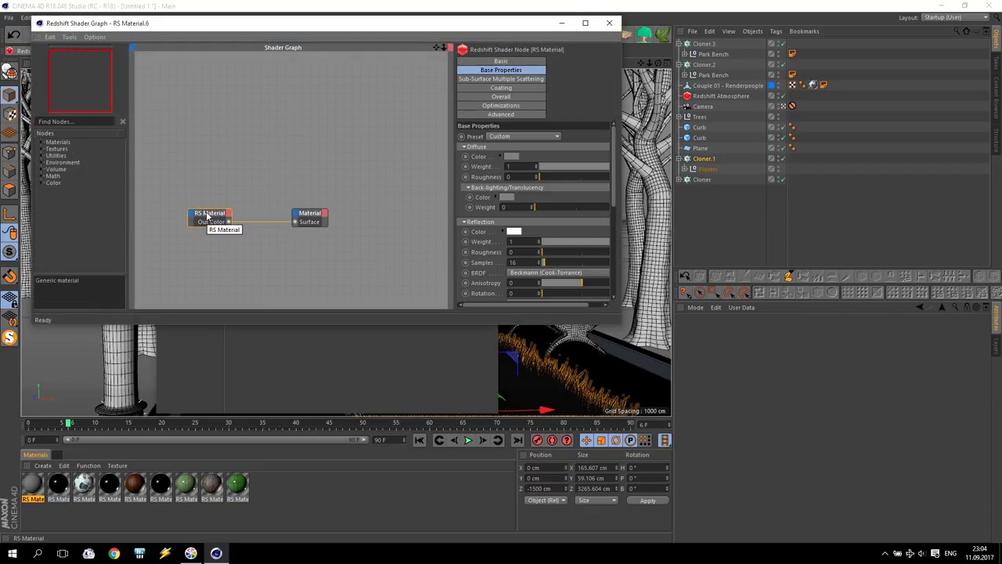
click(42, 150)
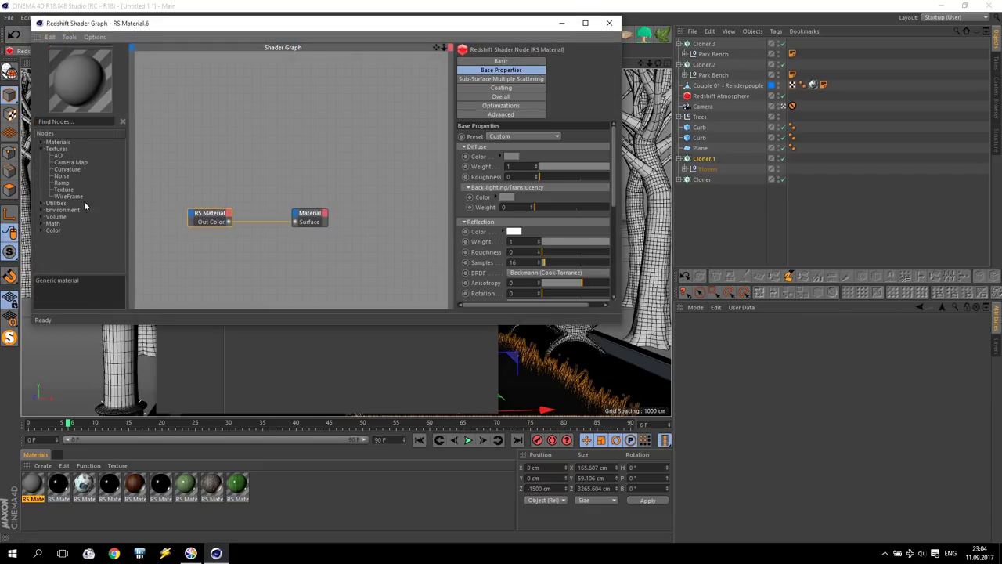
drag(63, 177, 192, 218)
mouse_move(235, 240)
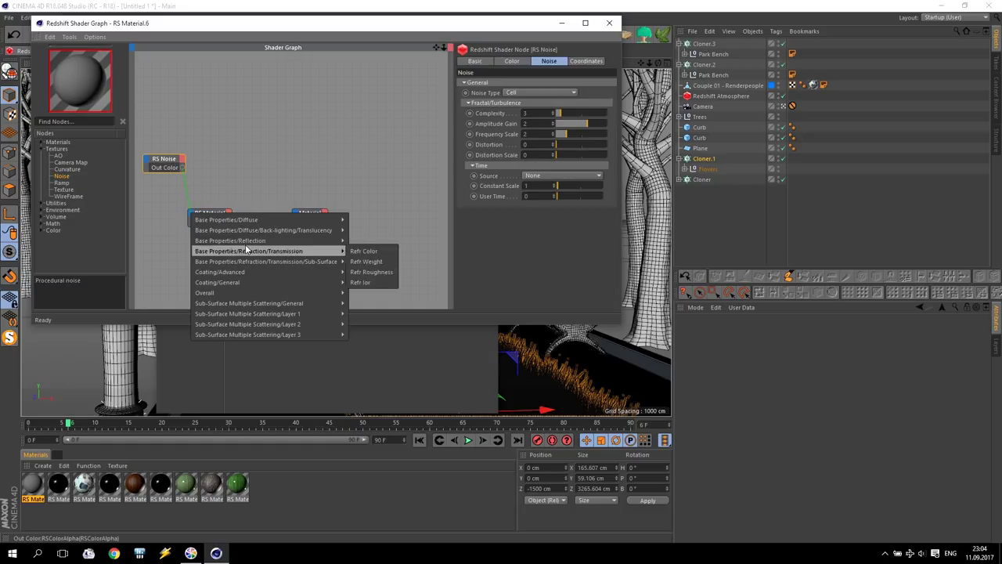
click(383, 262)
Adjust the coordinate scale of the Noise node.
click(174, 154)
click(586, 62)
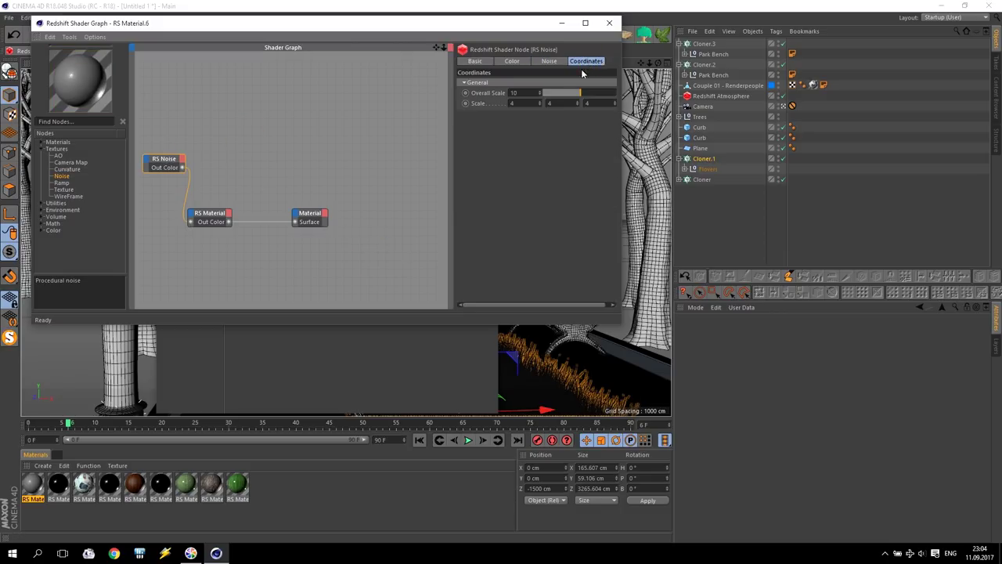
key(Return)
Set the new material's diffuse color to a neutral gray with 56% value and close its editors.
click(216, 219)
click(505, 70)
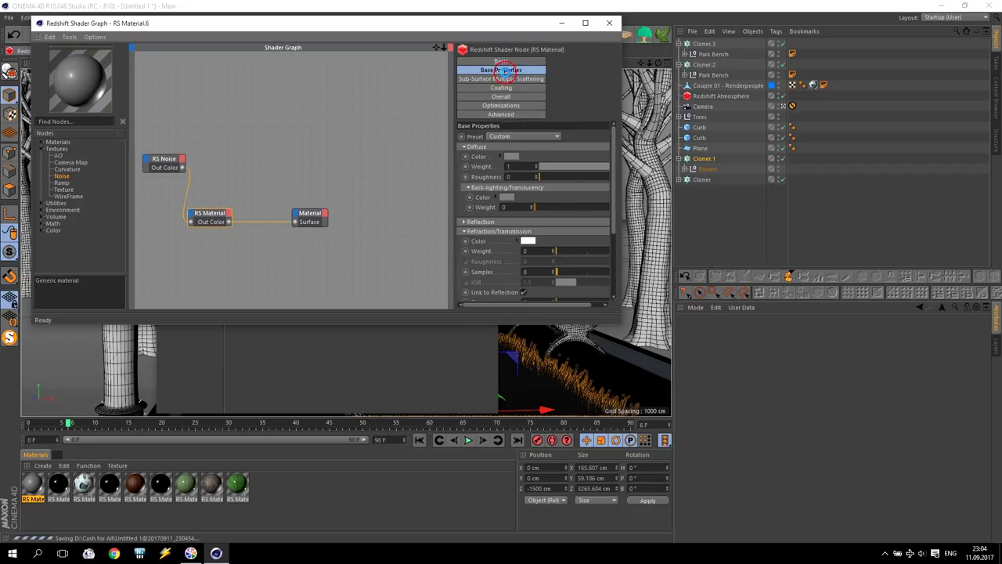
click(463, 223)
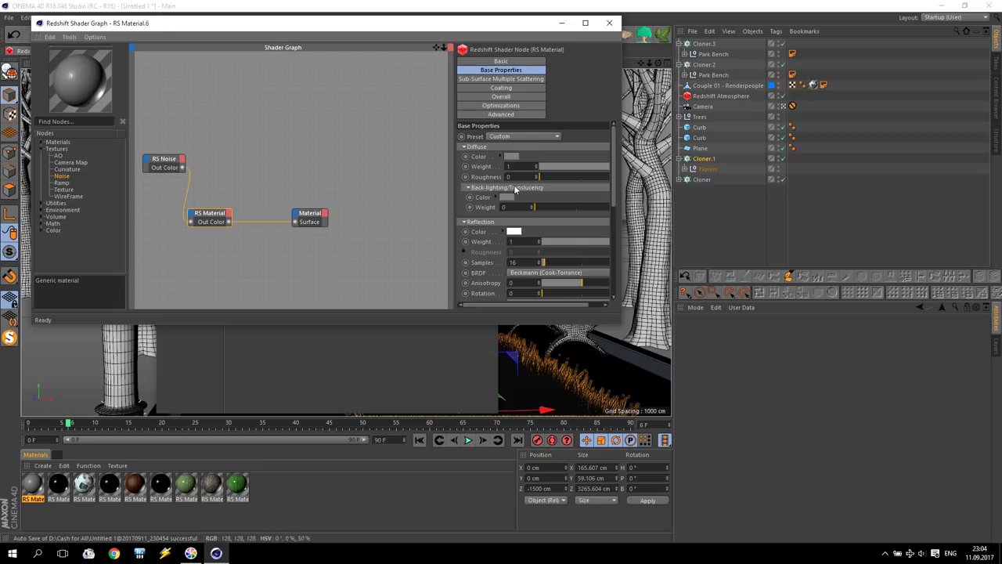
click(608, 23)
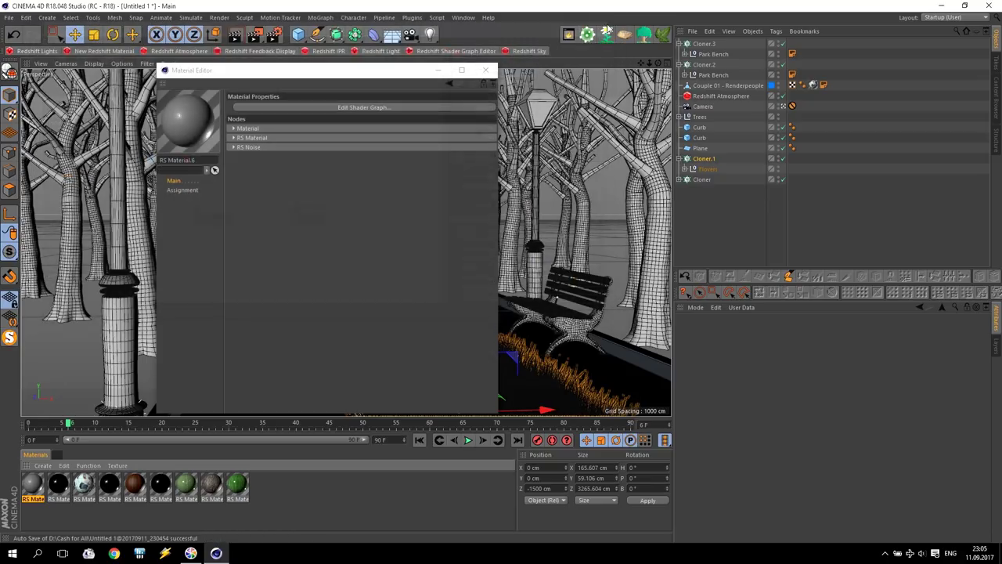
click(305, 109)
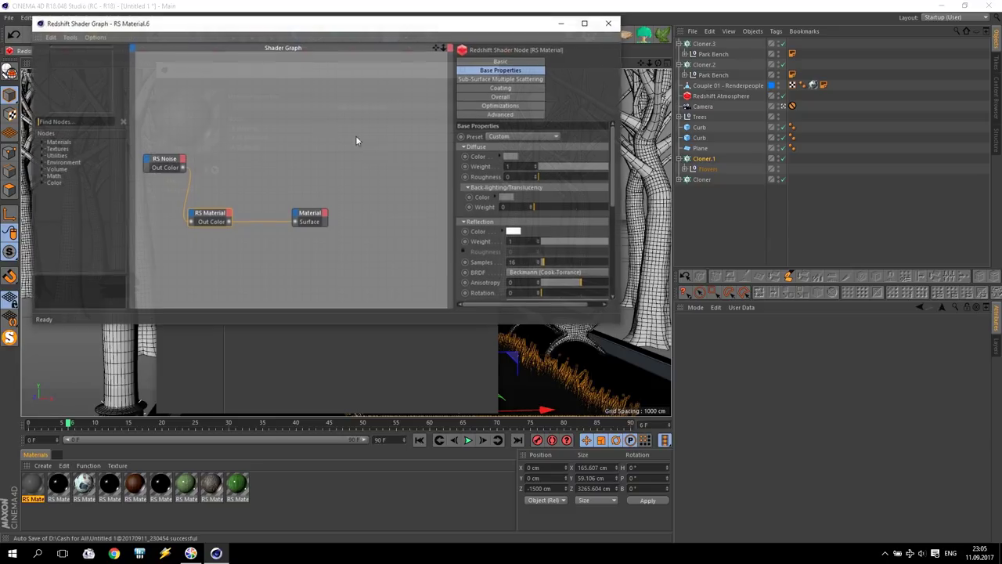
click(513, 158)
click(537, 176)
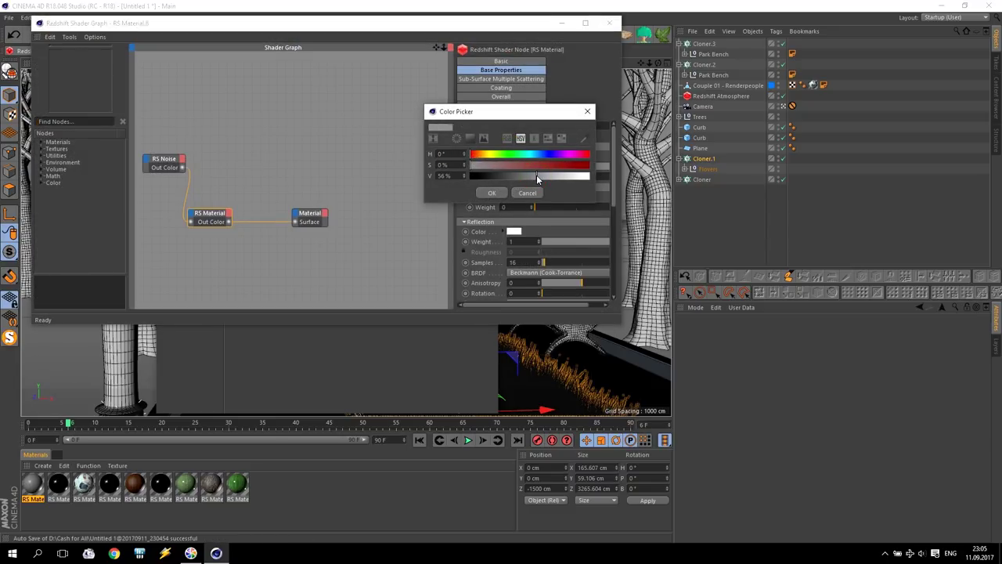
click(487, 193)
click(608, 23)
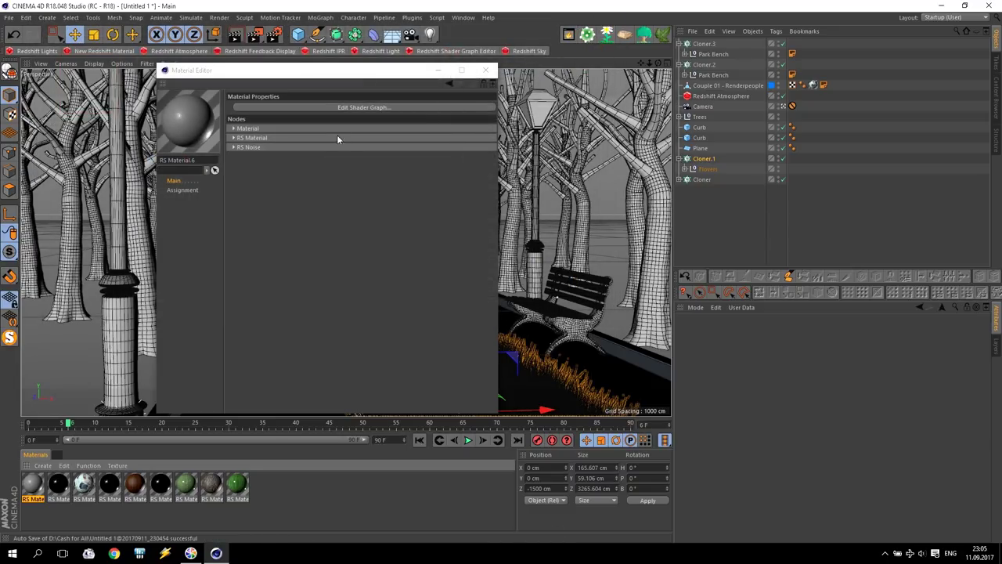
click(490, 71)
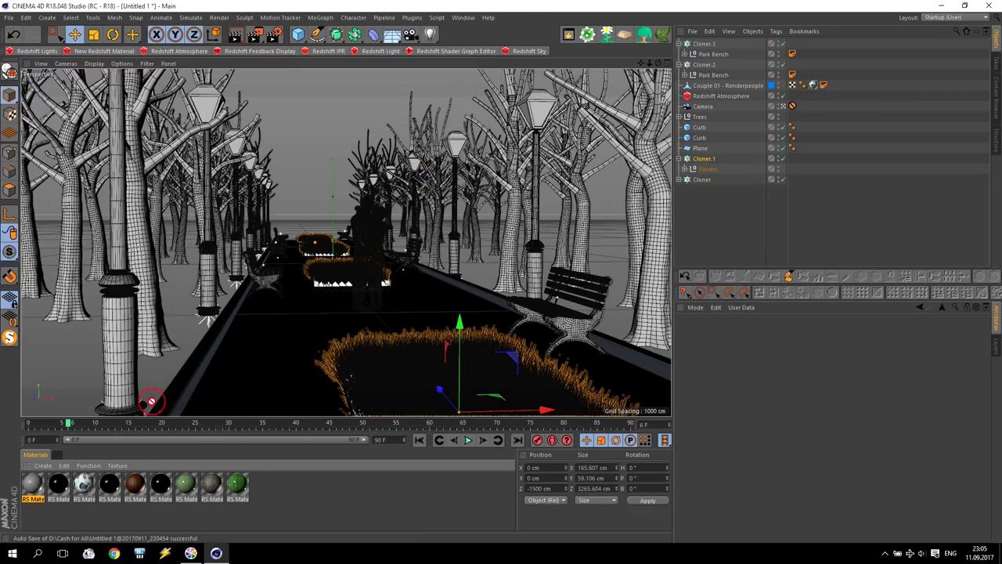
Apply the gray material to both curbs and to the Cube in the flower bed's border cloner.
drag(35, 485, 638, 358)
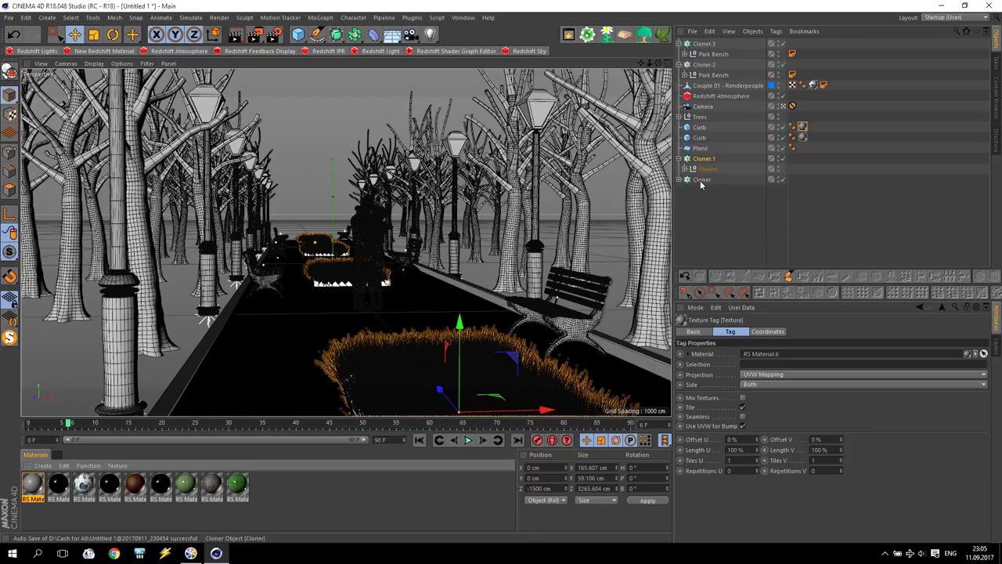
click(692, 169)
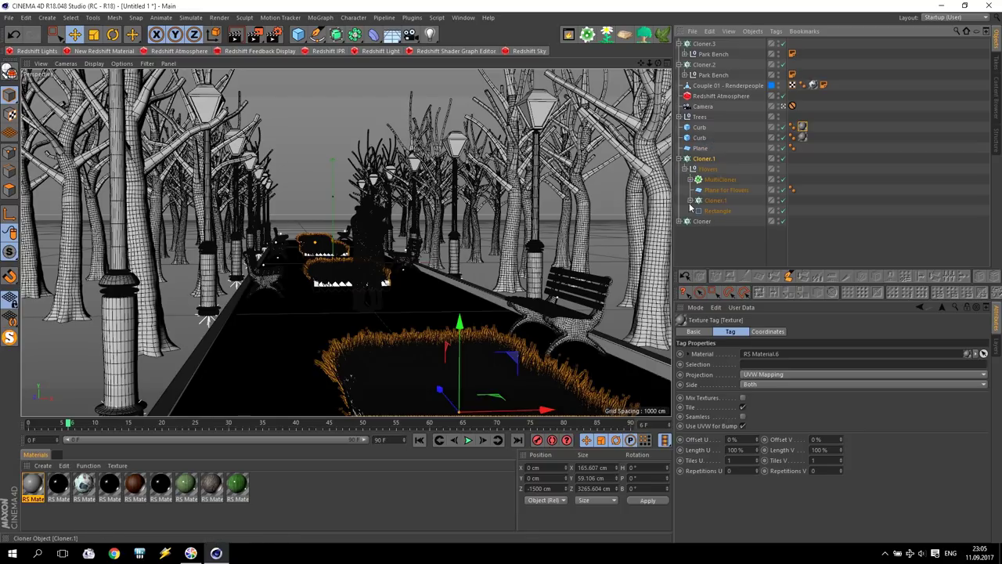
click(716, 203)
click(690, 200)
click(715, 210)
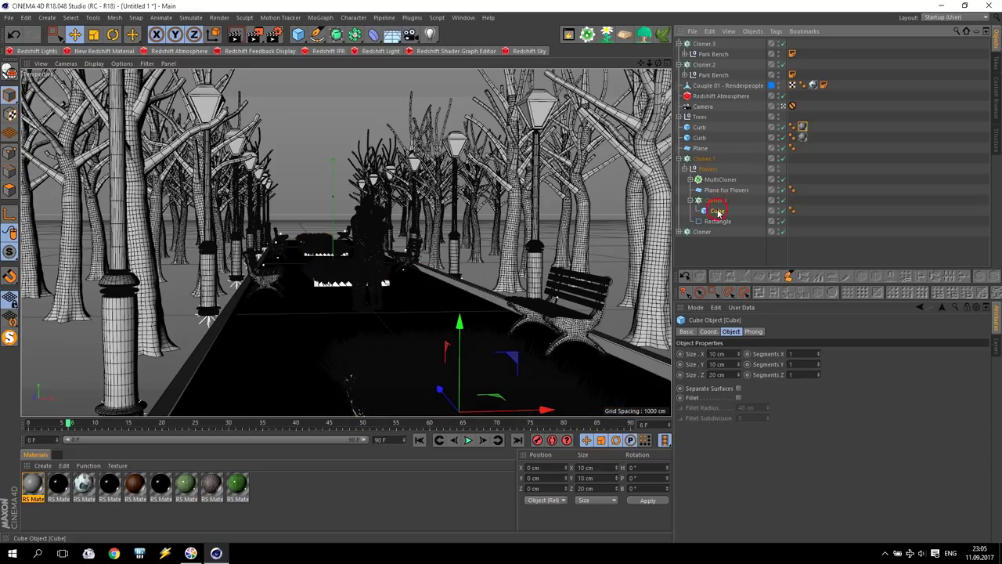
drag(31, 491, 718, 211)
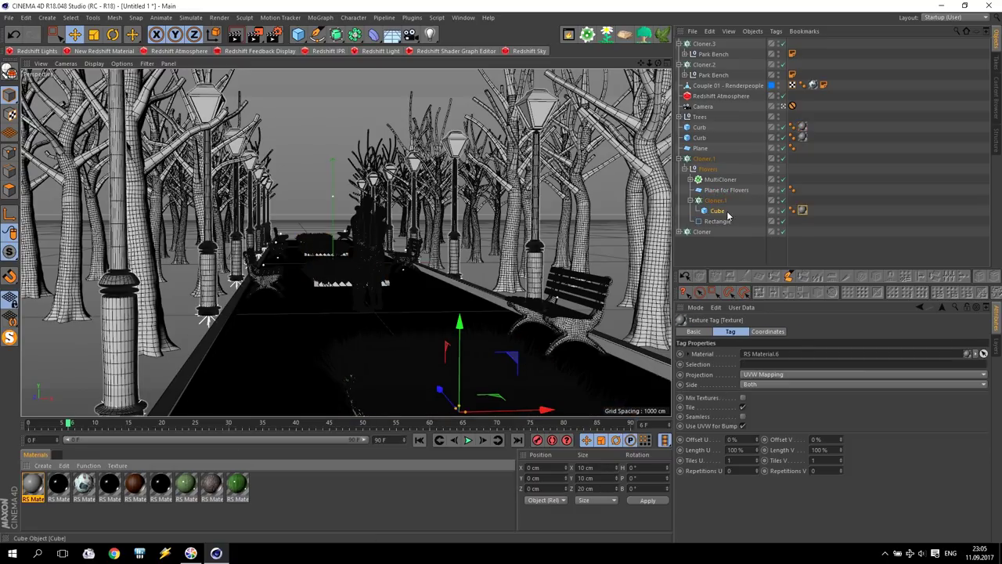
click(680, 159)
Render the alley to the Picture Viewer to check the benches and curbs, and close the render.
click(255, 34)
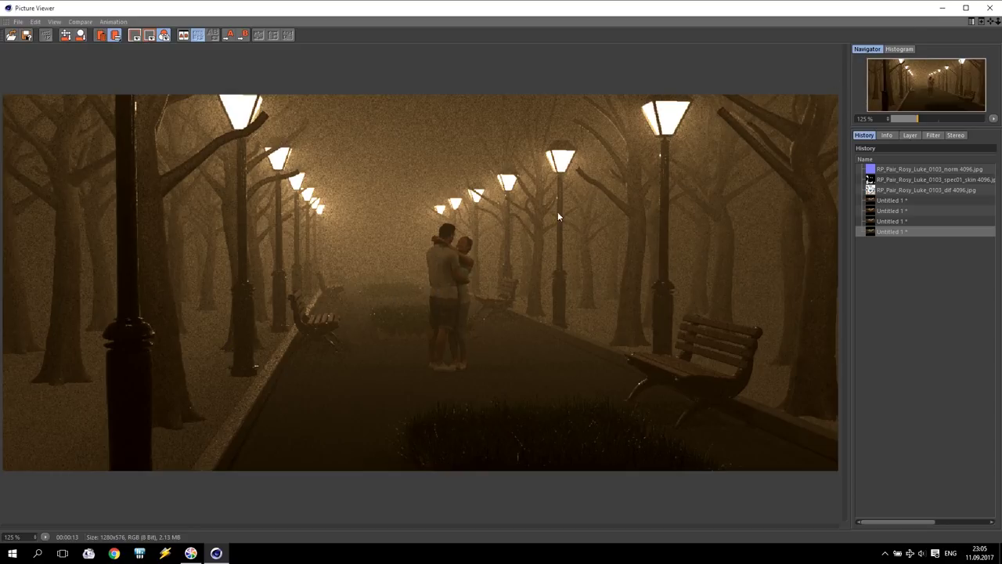
click(990, 7)
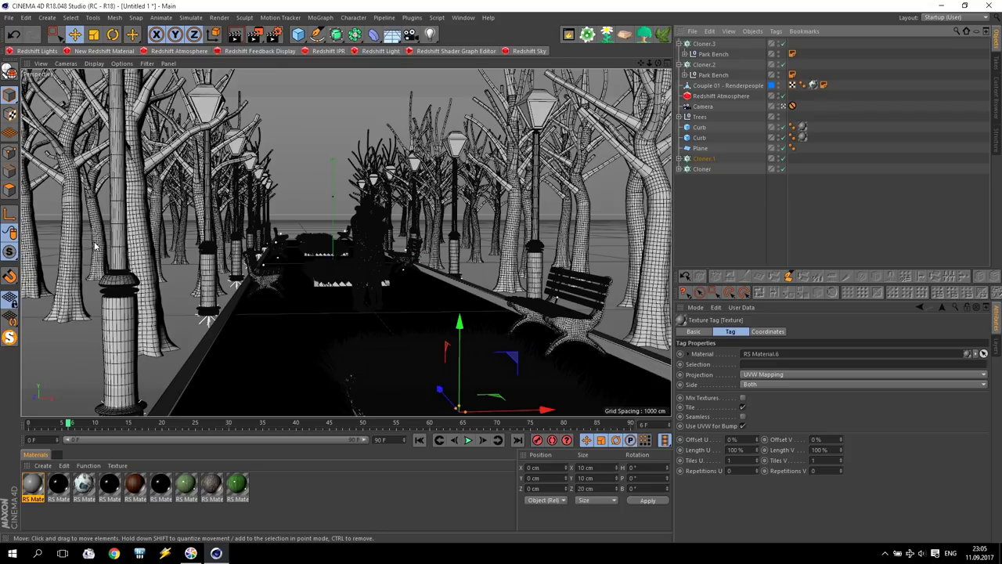
Add a new plane and set its width and height segments to 1.
drag(298, 34, 349, 66)
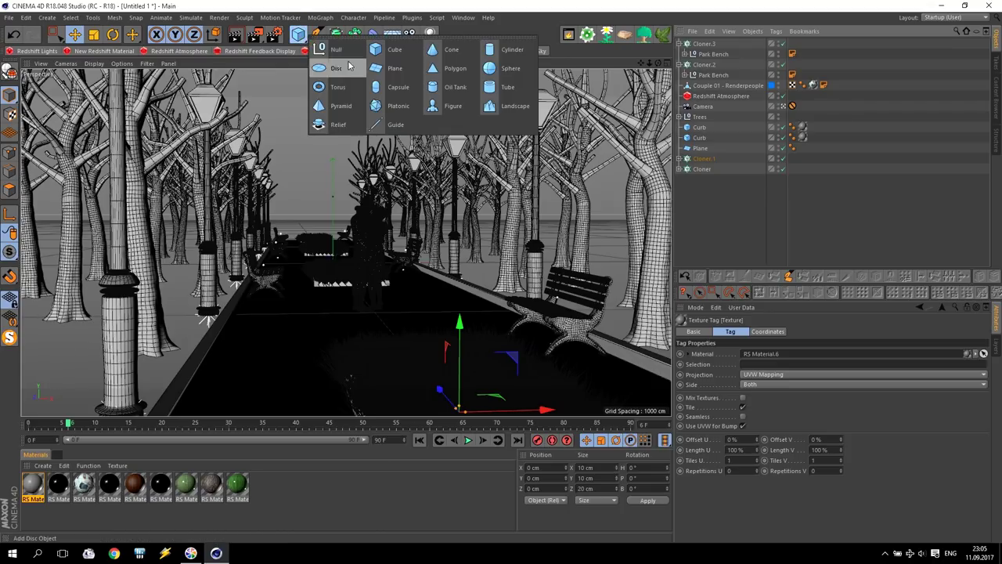
click(389, 68)
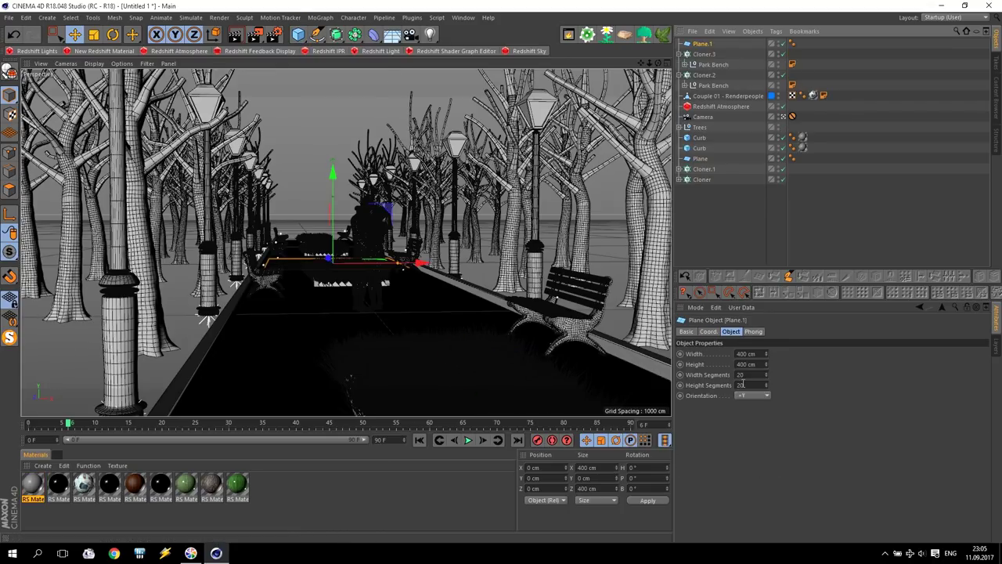
double_click(744, 375)
drag(752, 384, 709, 383)
text(1)
key(Return)
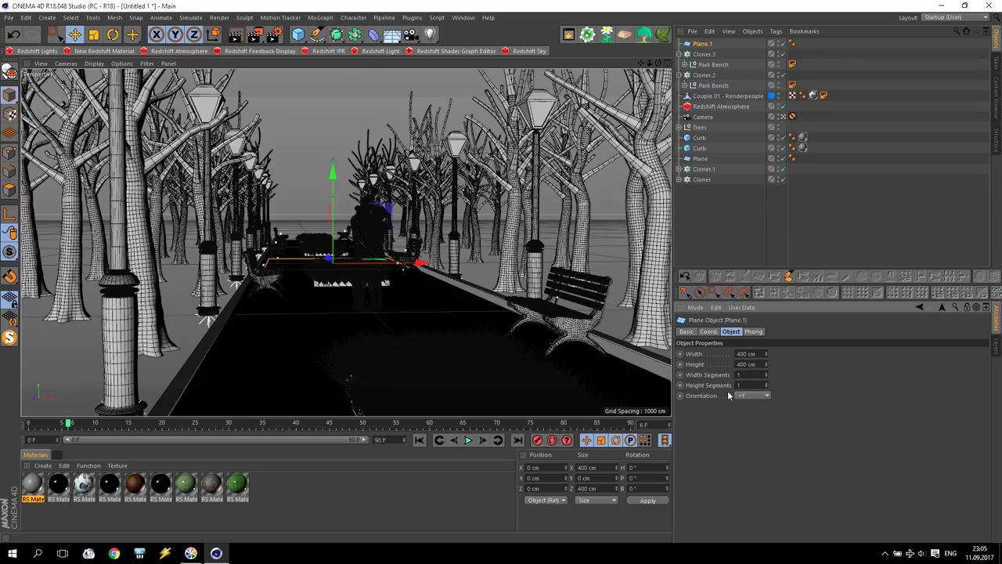
Stretch the new plane over the alley and trees in the top view to about 1728 cm wide and 4022 cm long.
double_click(760, 354)
middle_click(510, 313)
middle_click(507, 183)
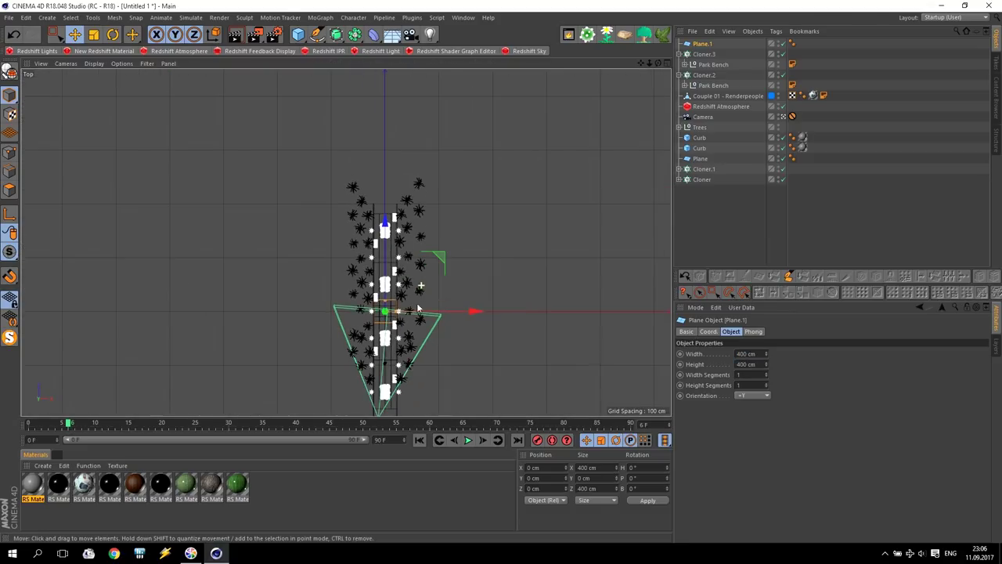
drag(397, 312, 390, 205)
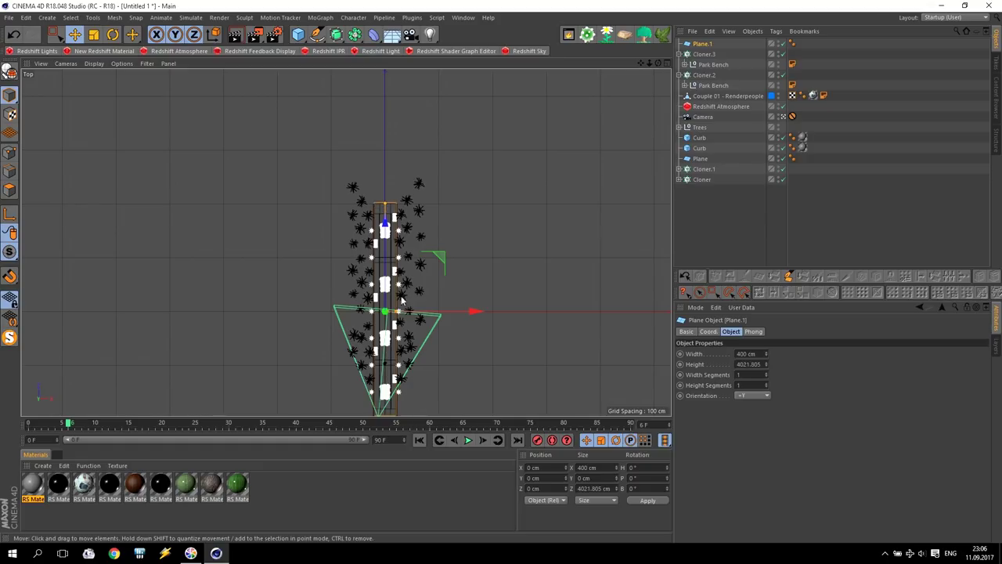
drag(397, 312, 431, 311)
scroll(396, 321, up, 6)
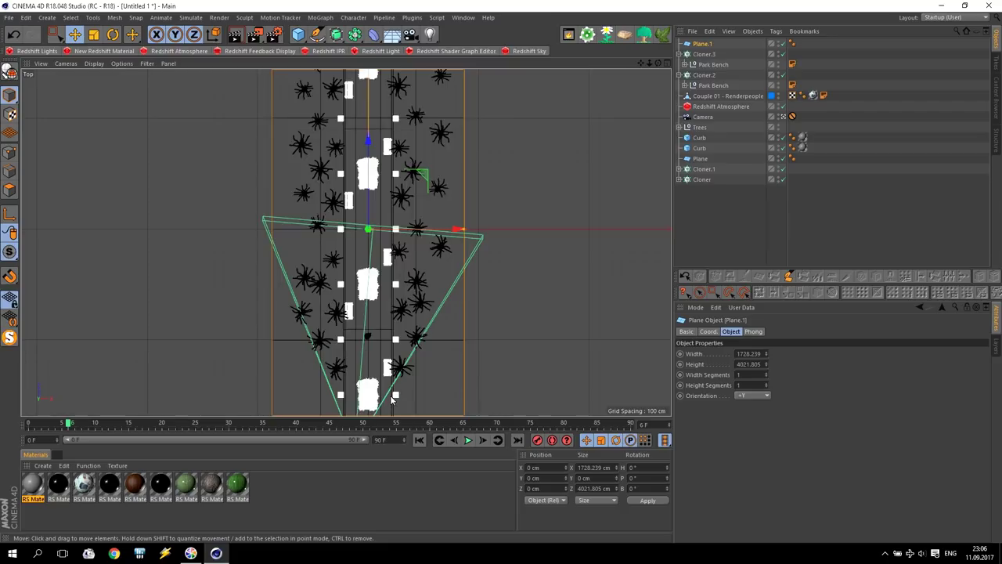
Set the plane's width segments to 3 and rename it Grass.
click(766, 375)
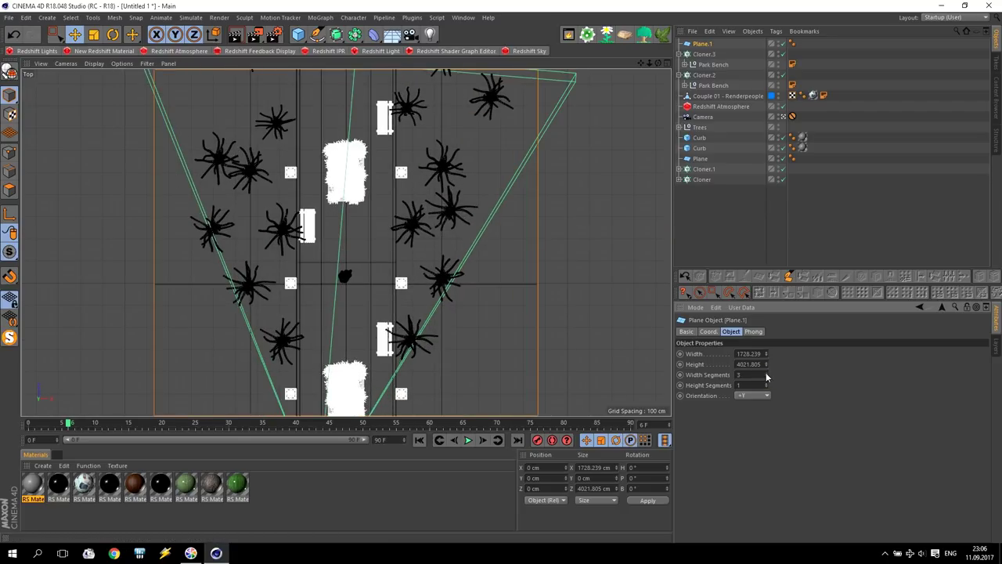
scroll(369, 310, down, 3)
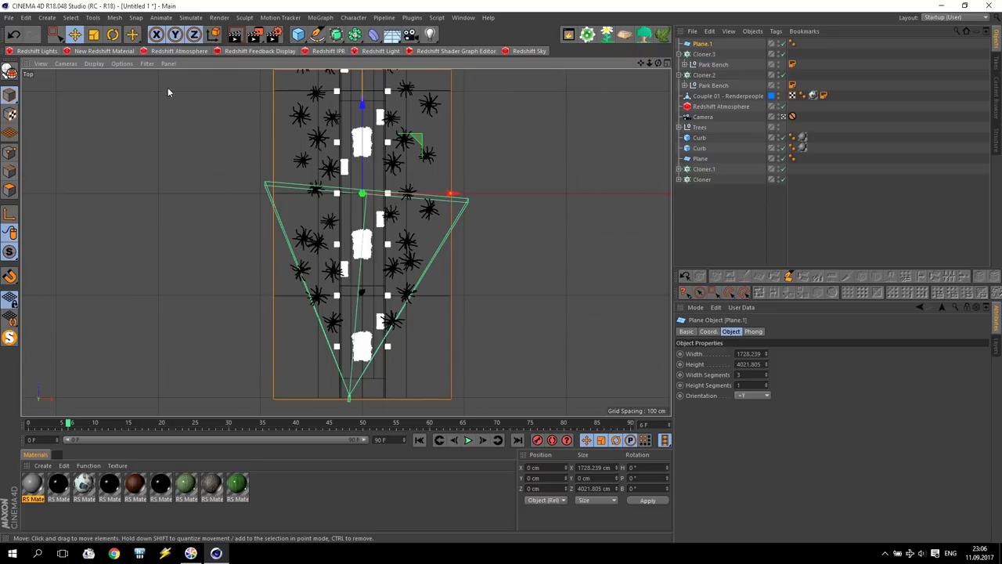
double_click(699, 44)
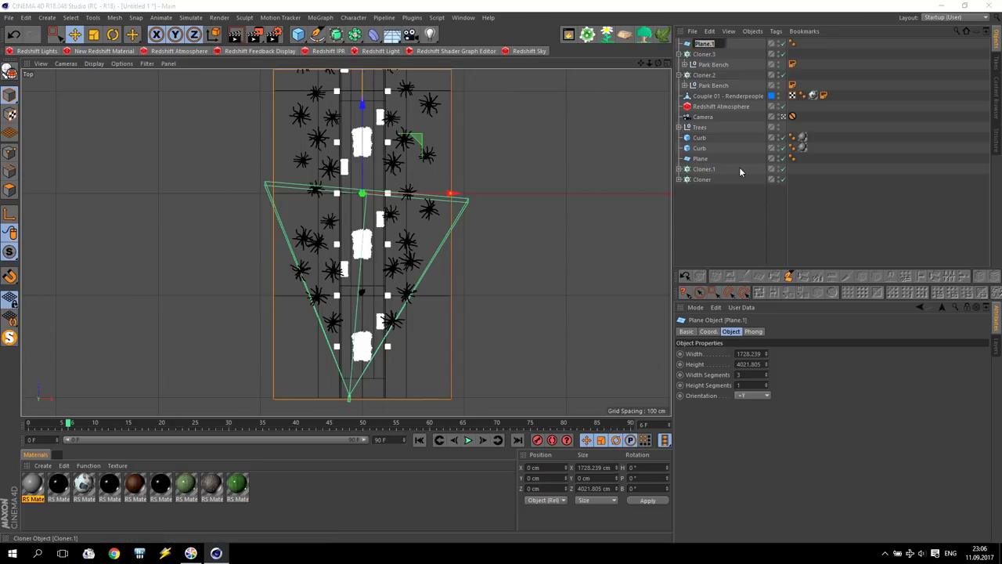
text(Gras)
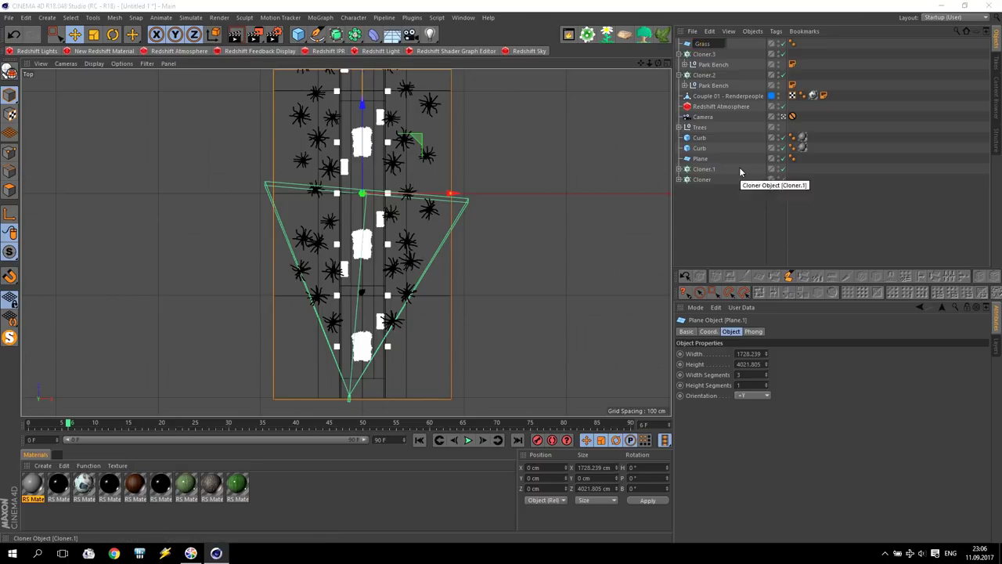
text(s)
key(Return)
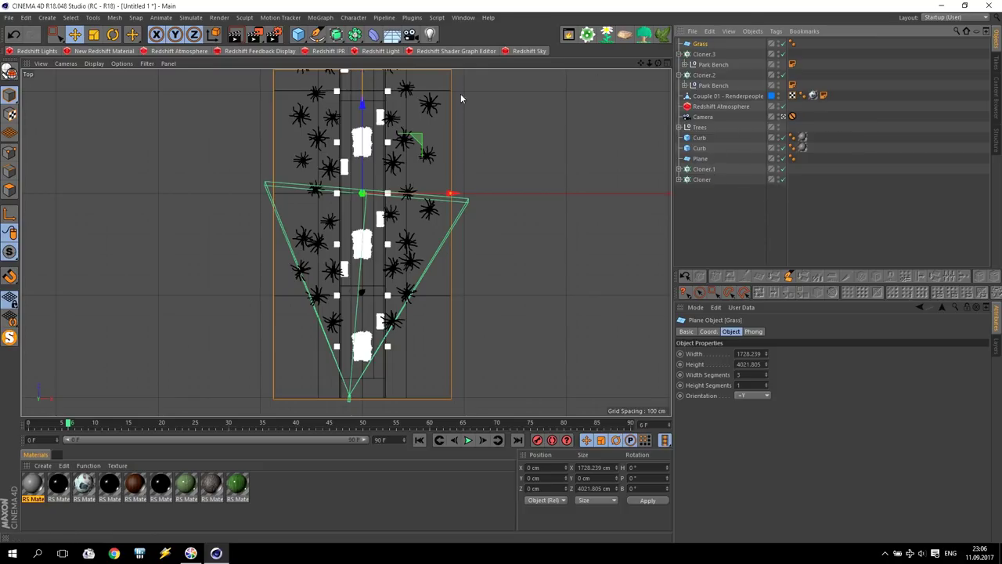
click(9, 70)
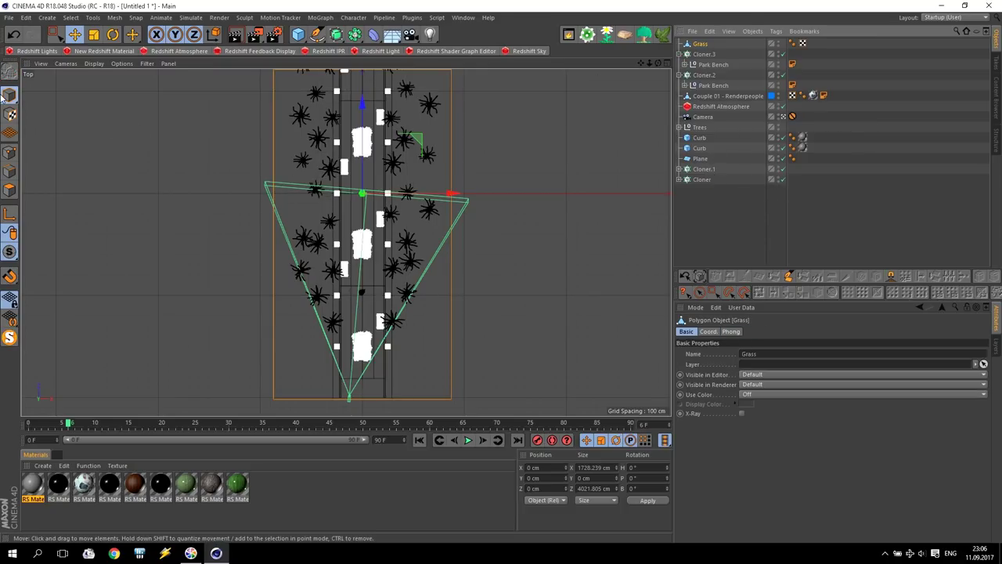
click(11, 172)
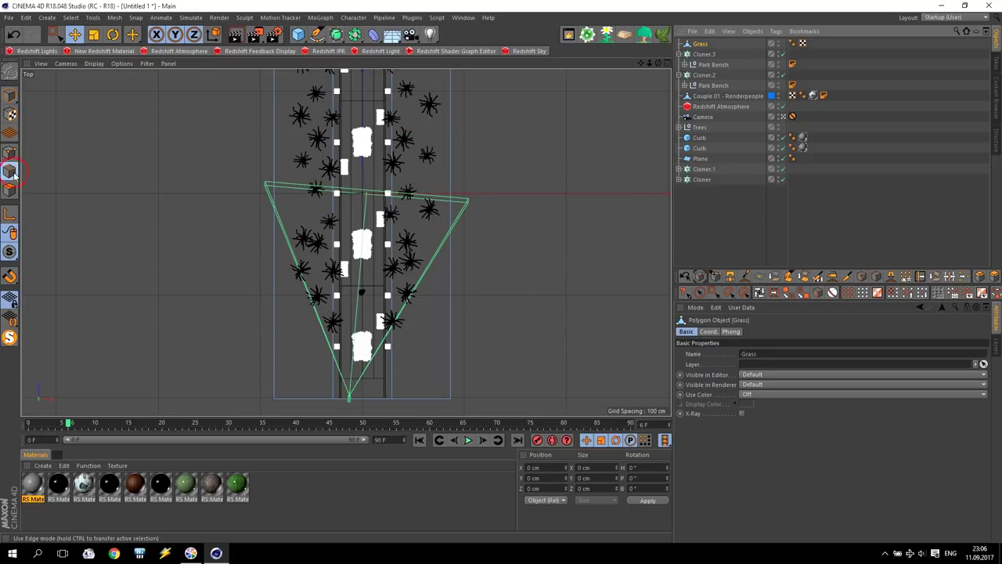
click(327, 217)
scroll(326, 213, up, 6)
drag(225, 142, 236, 141)
click(13, 33)
click(13, 34)
click(12, 34)
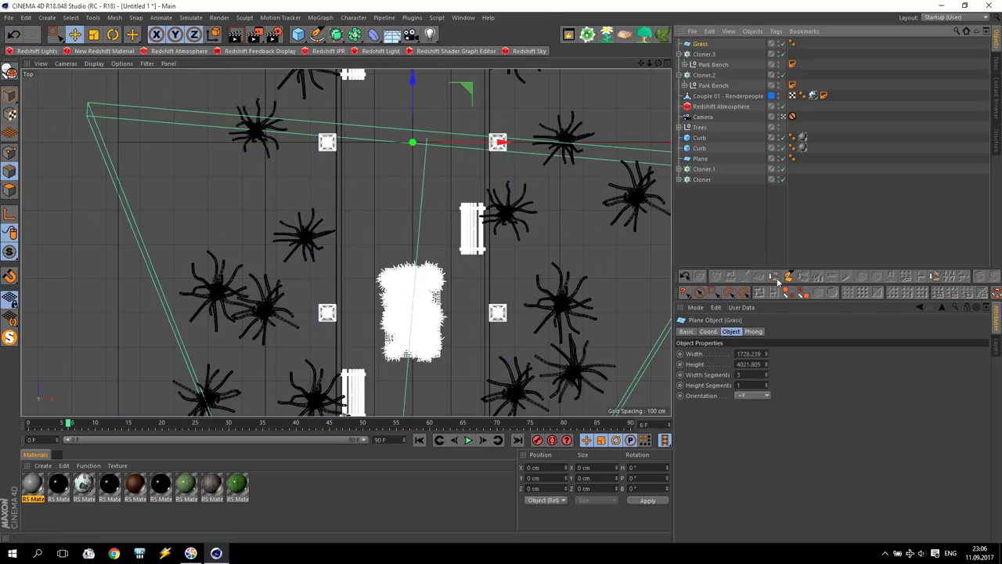
Duplicate the Grass plane, set the copy's width segments to 1, and lower it about 8 cm in the front view.
ctrl+drag(700, 45, 699, 36)
click(741, 375)
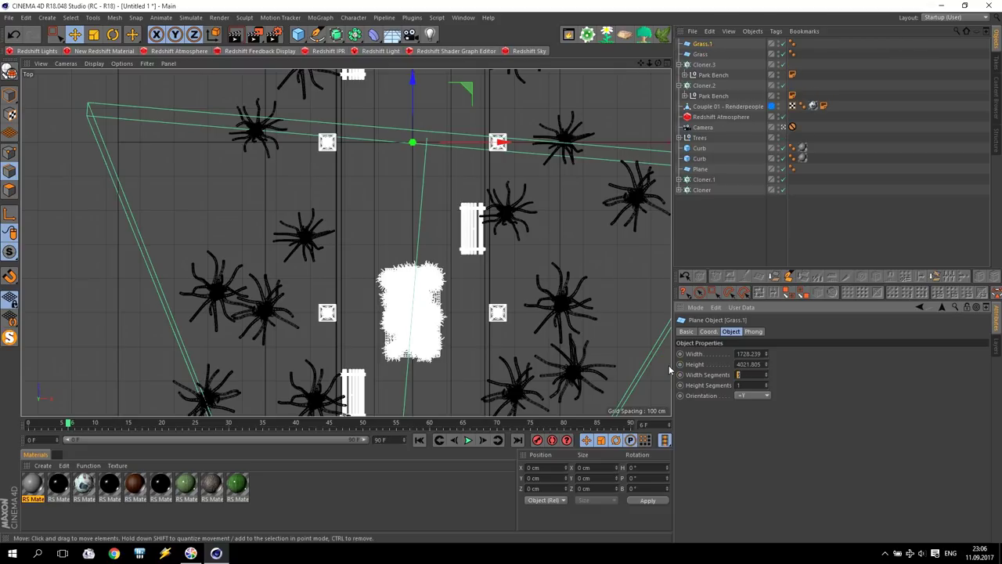
middle_click(570, 311)
middle_click(489, 370)
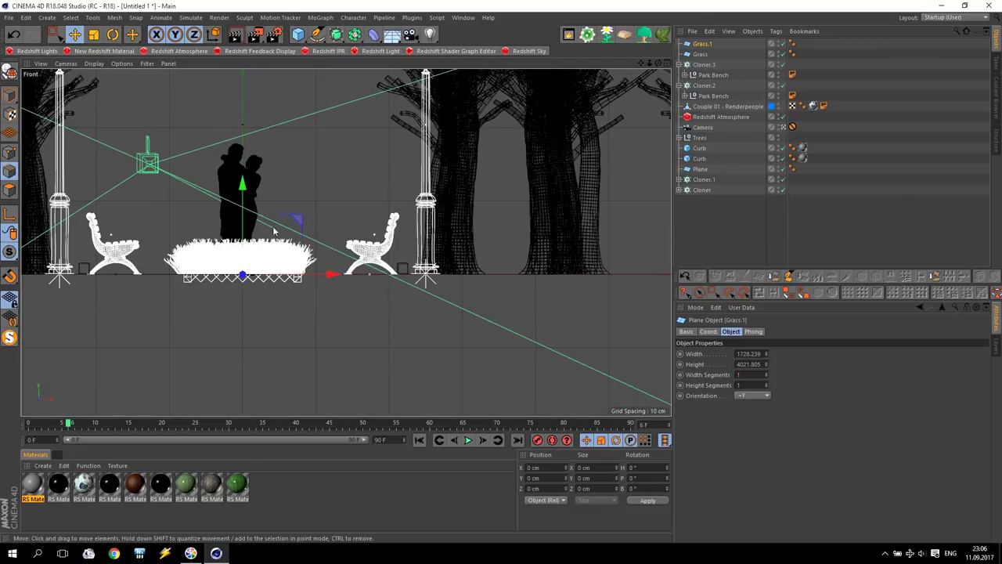
drag(241, 190, 244, 202)
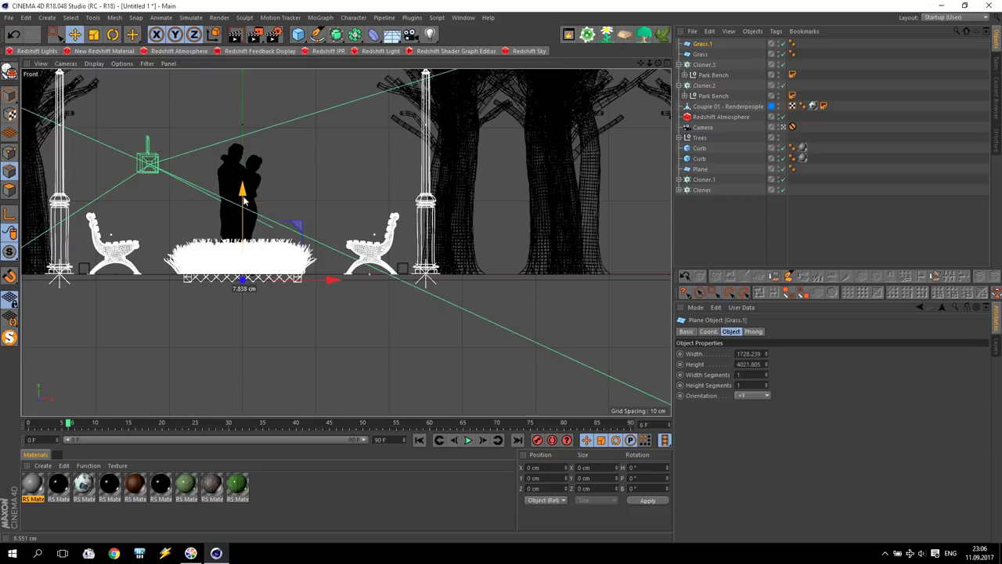
Rename the lowered plane copy as Grass Back.
double_click(704, 44)
drag(715, 44, 709, 44)
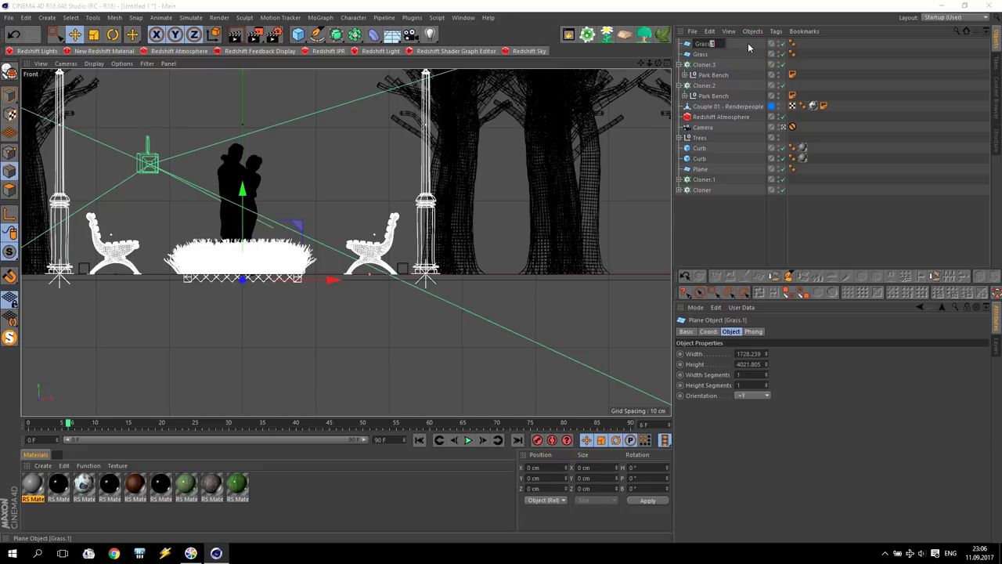
text(Grass Back)
key(Return)
Make the Grass plane editable and move its two inner edges in the top view to line up with the lamp rows beside the curbs.
click(701, 54)
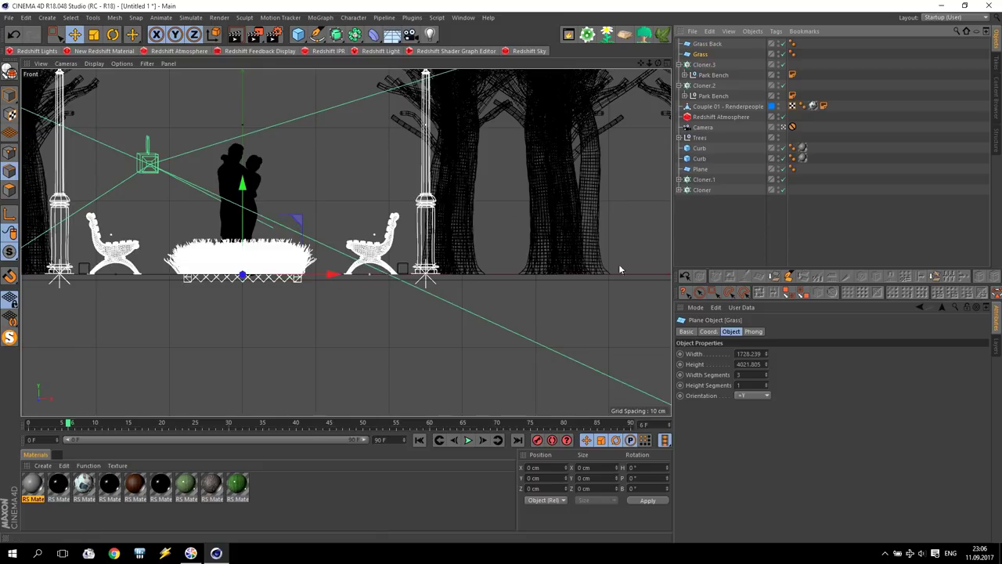
middle_click(388, 179)
middle_click(457, 152)
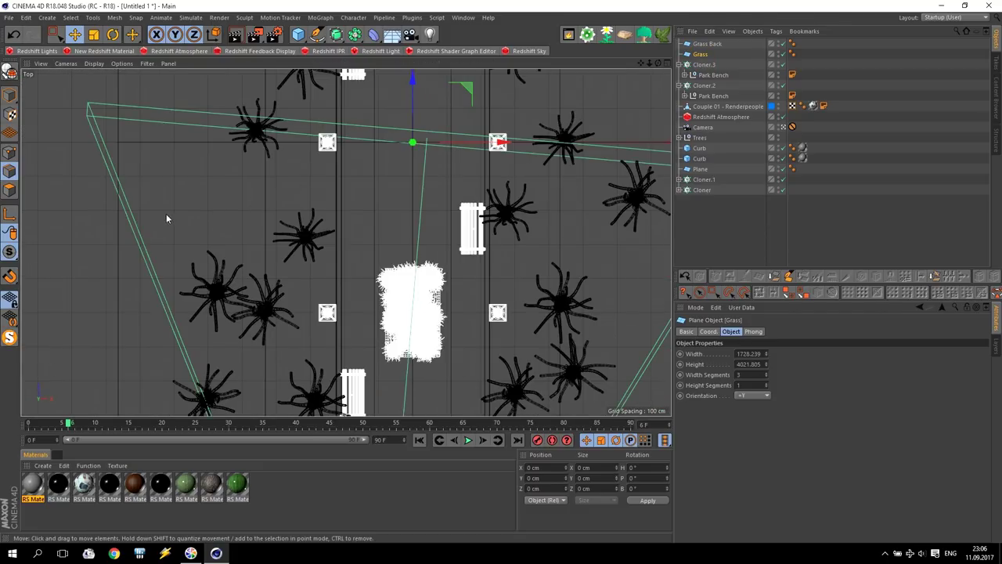
scroll(166, 214, down, 3)
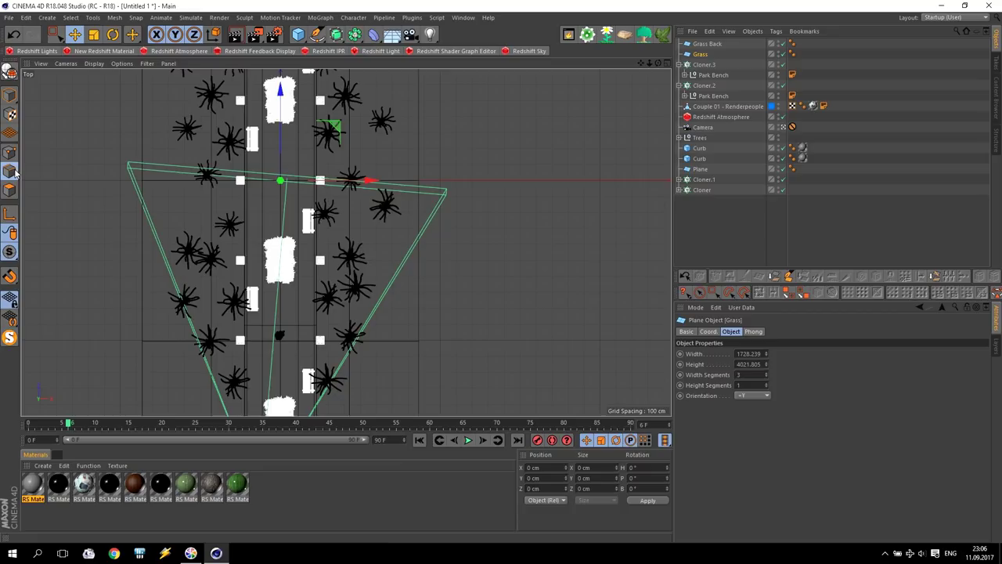
key(c)
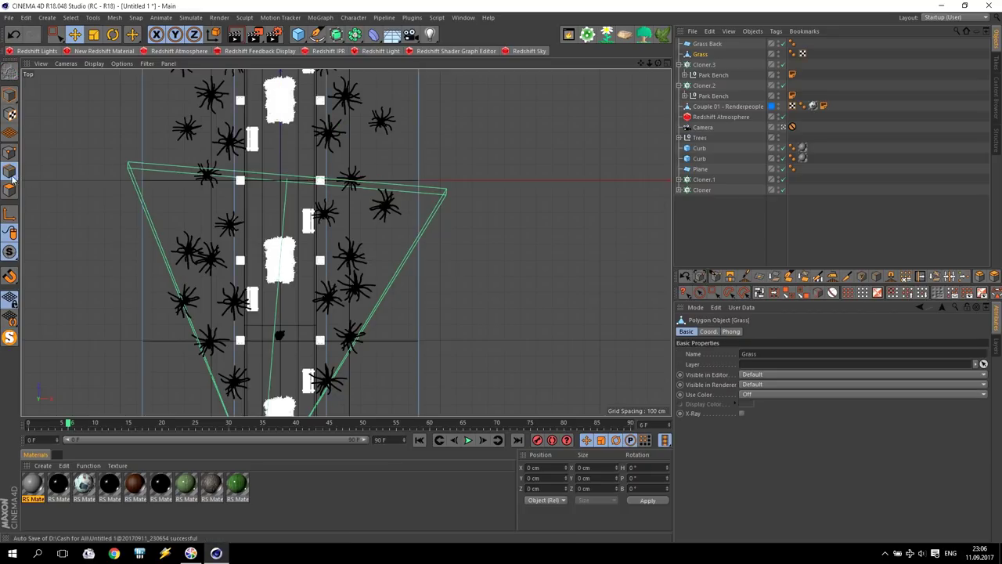
scroll(252, 237, up, 2)
drag(129, 144, 142, 143)
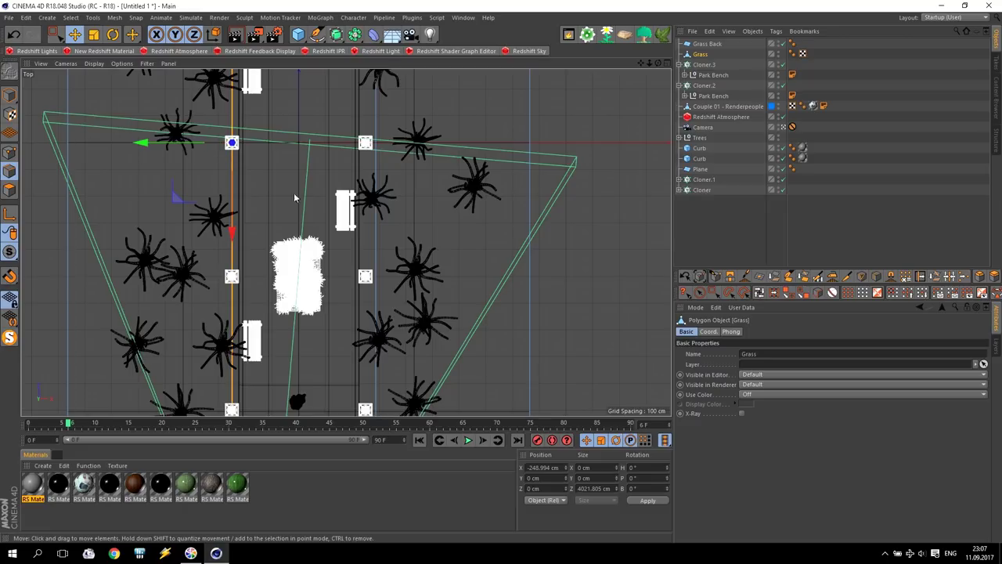
click(375, 167)
drag(287, 144, 276, 143)
Delete the Grass plane's middle polygon over the walkway and return to model mode.
click(10, 190)
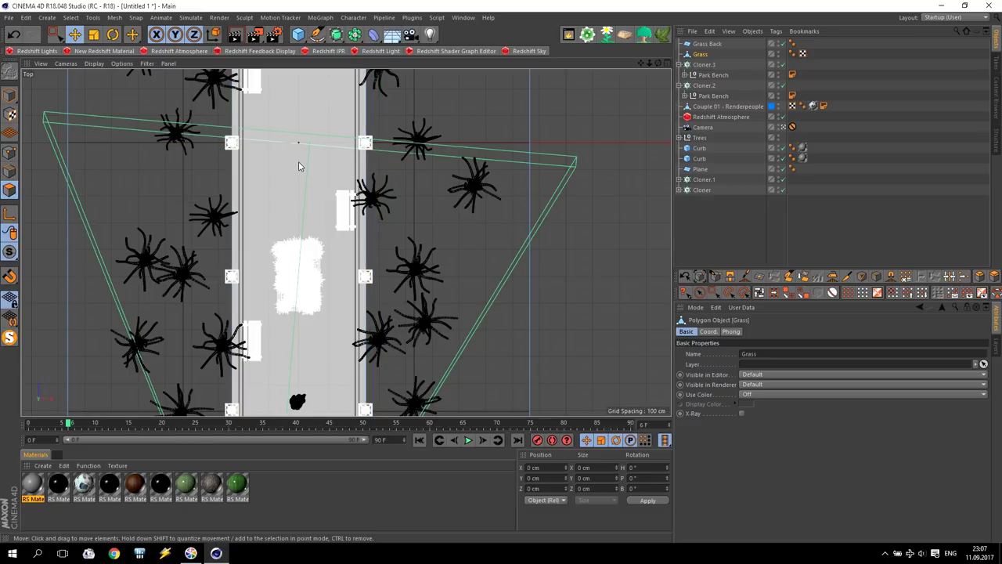
key(Delete)
scroll(335, 220, down, 7)
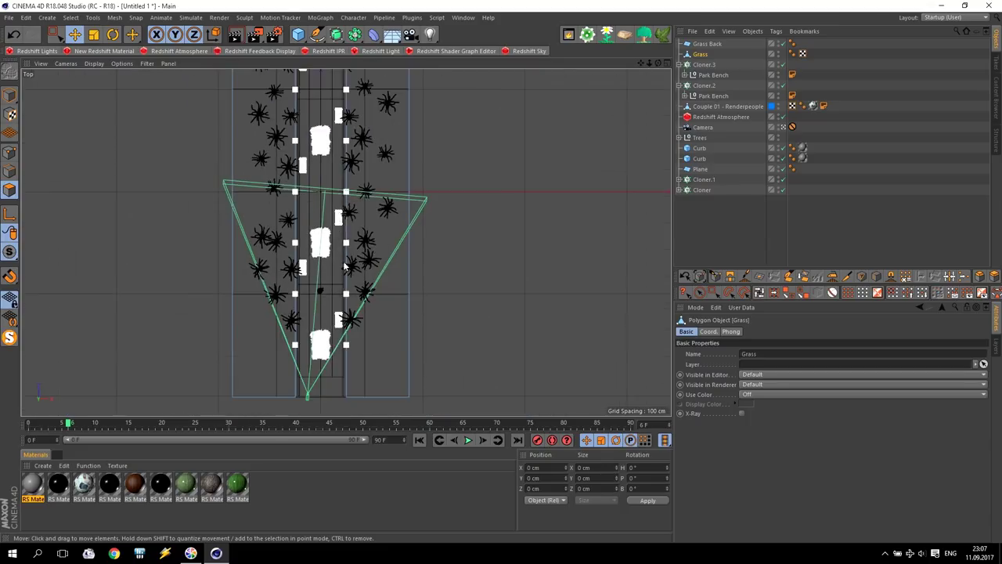
drag(639, 63, 648, 160)
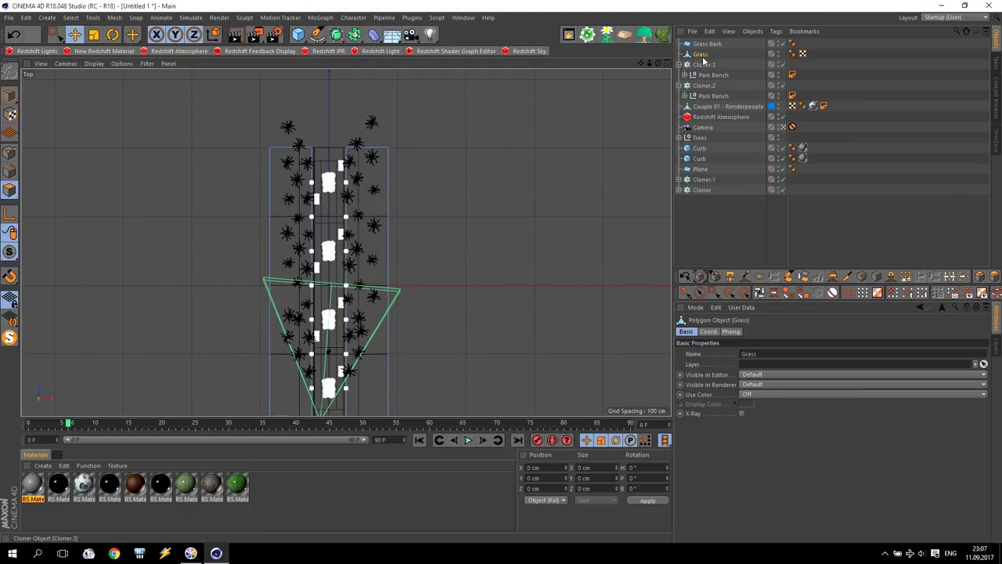
click(10, 95)
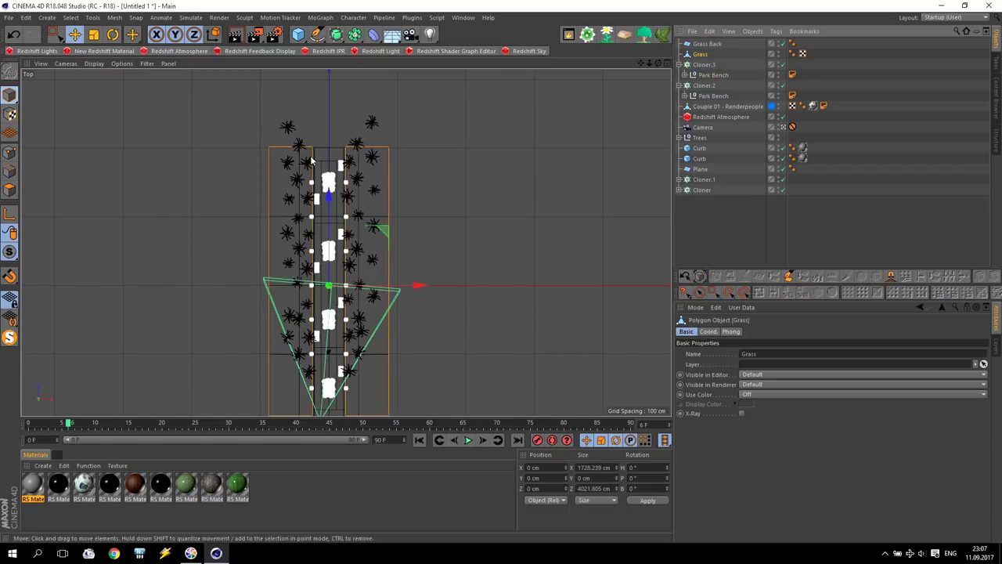
Create a MultiFlora object from the Short Cut Grass preset and nest it under a new MultiCloner.
click(605, 35)
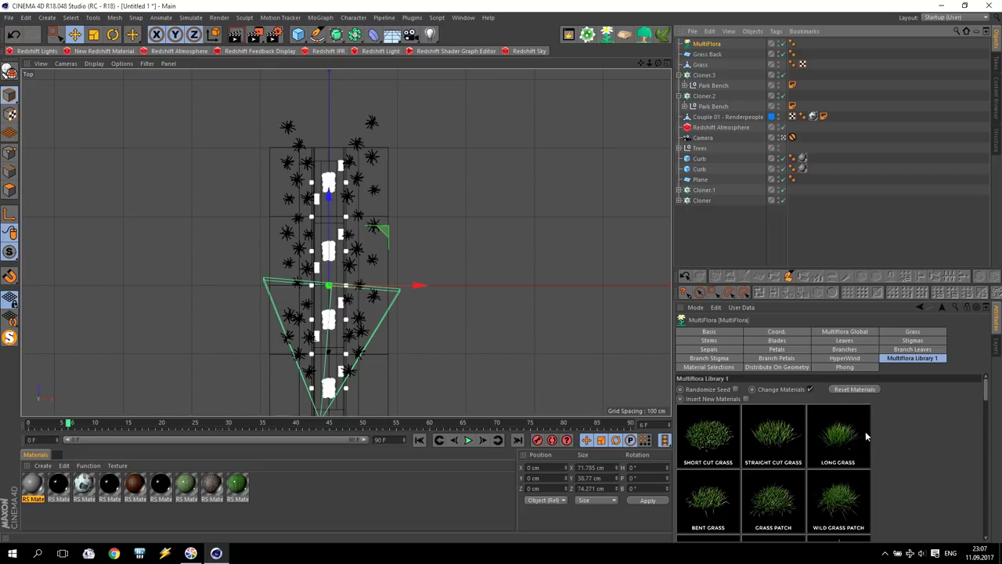
click(713, 431)
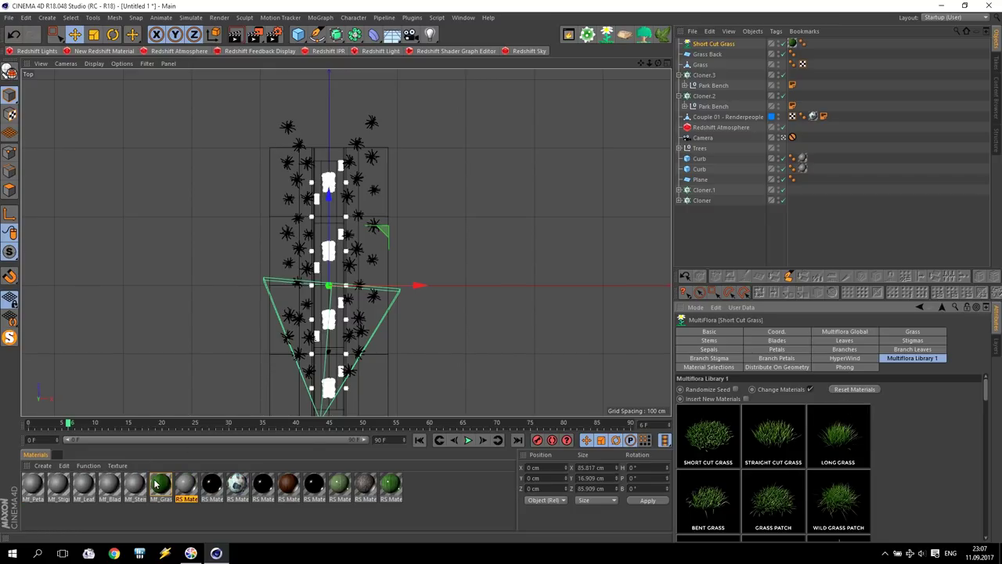
click(587, 35)
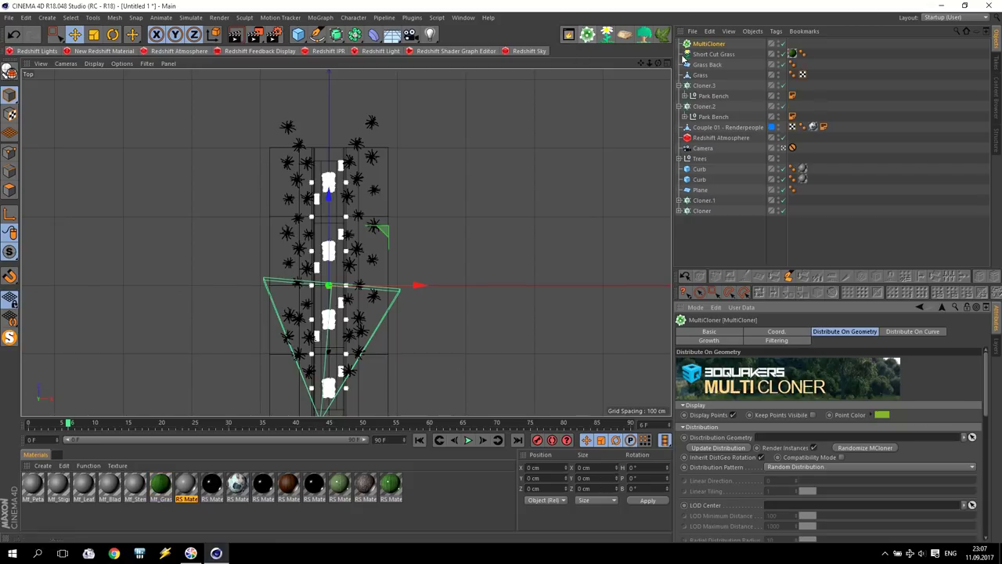
drag(709, 54, 709, 45)
click(708, 43)
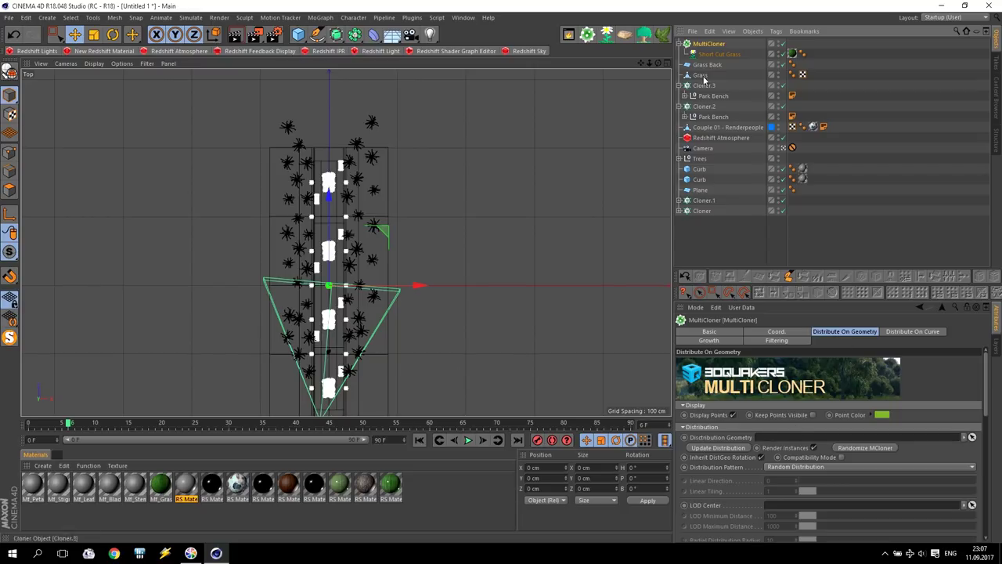
Distribute the MultiCloner on the Grass geometry and clip it to the linked Camera with frustum and far clipping enabled.
drag(703, 75, 775, 436)
scroll(312, 412, up, 3)
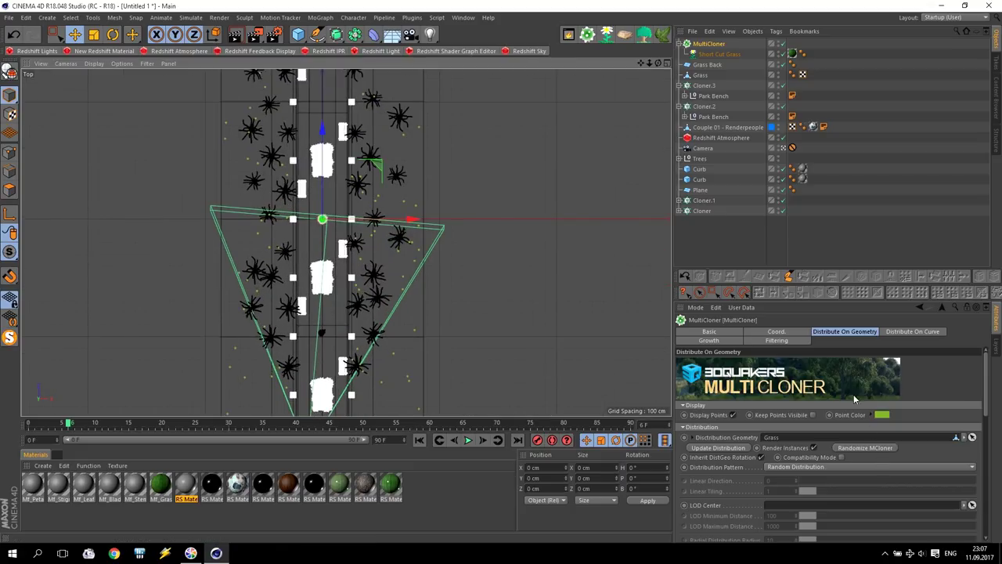
click(787, 342)
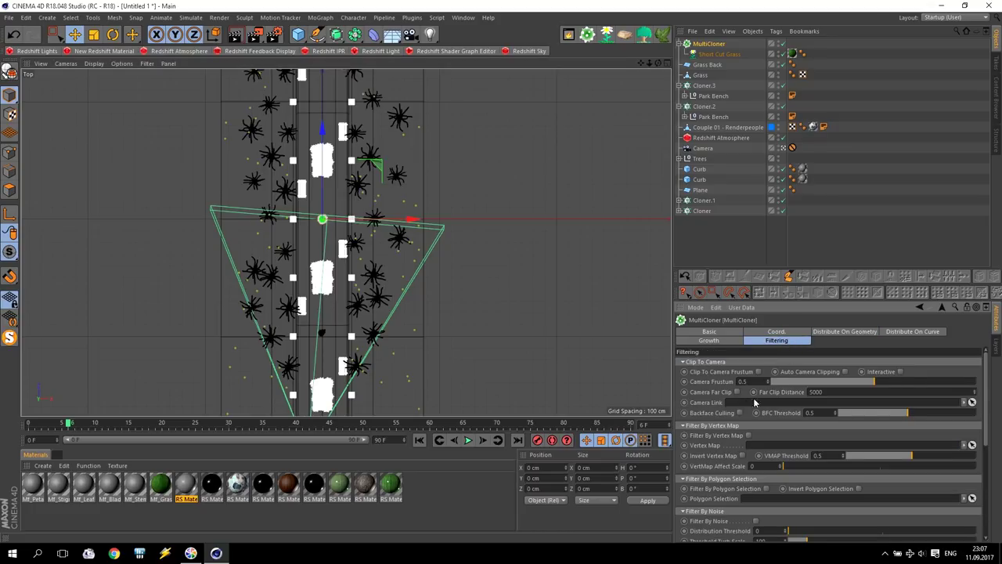
drag(702, 148, 735, 402)
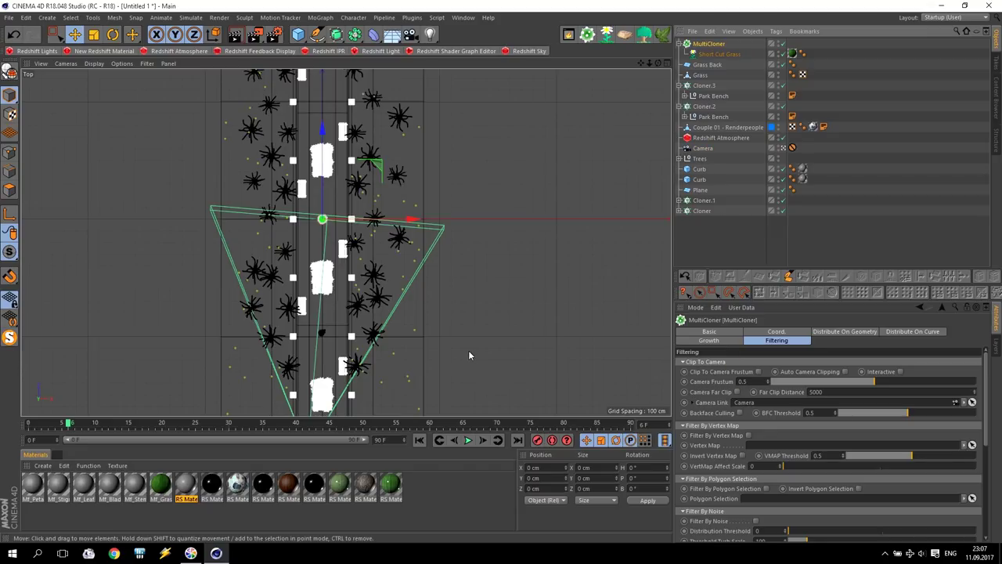
scroll(468, 350, down, 2)
click(736, 391)
click(758, 371)
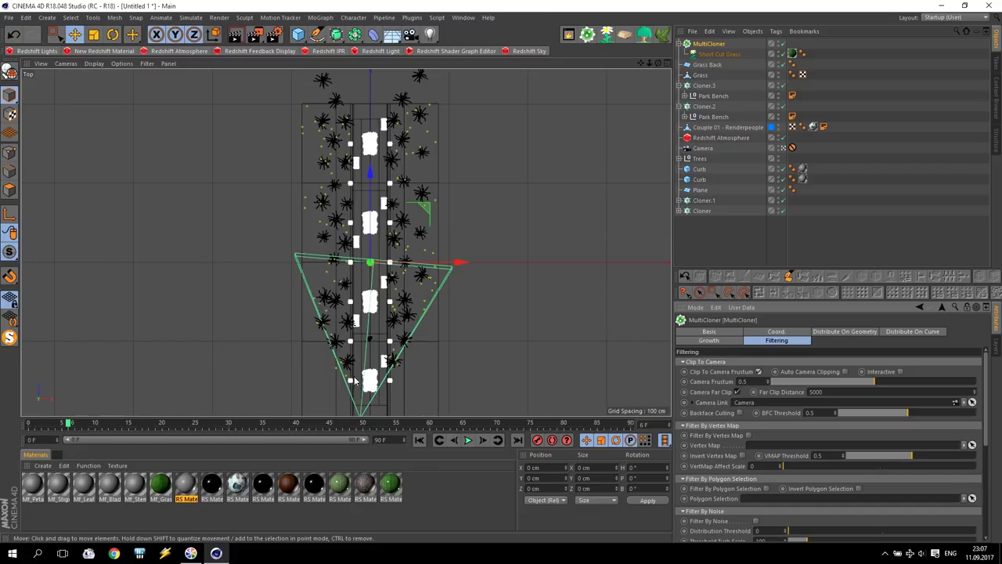
Turn off point display in the MultiCloner so the grass clones are drawn as geometry.
click(713, 46)
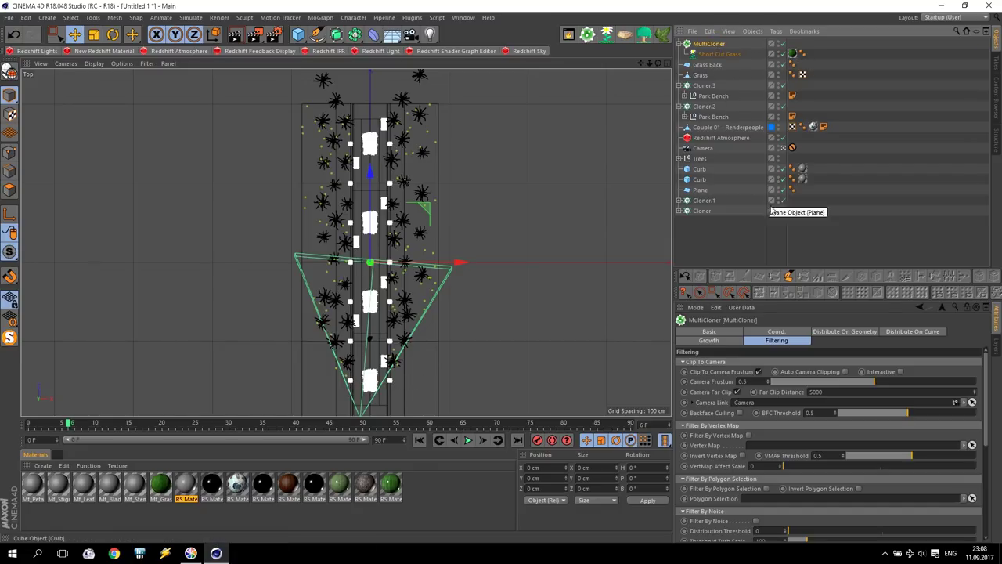
click(838, 332)
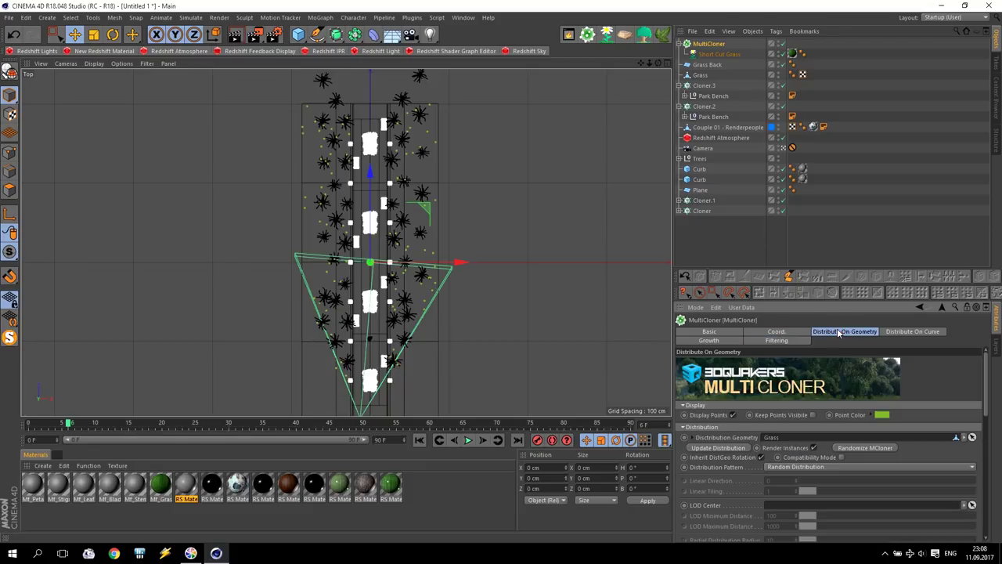
click(733, 414)
scroll(470, 368, up, 3)
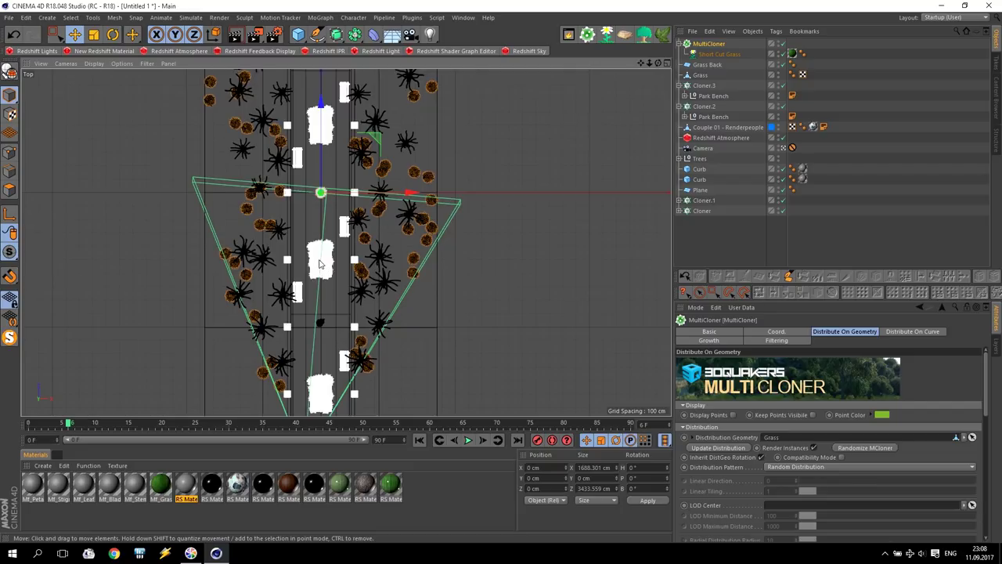
Set the grass MultiCloner's clone count to 1000 and check the coverage along the path from above.
drag(987, 387, 992, 457)
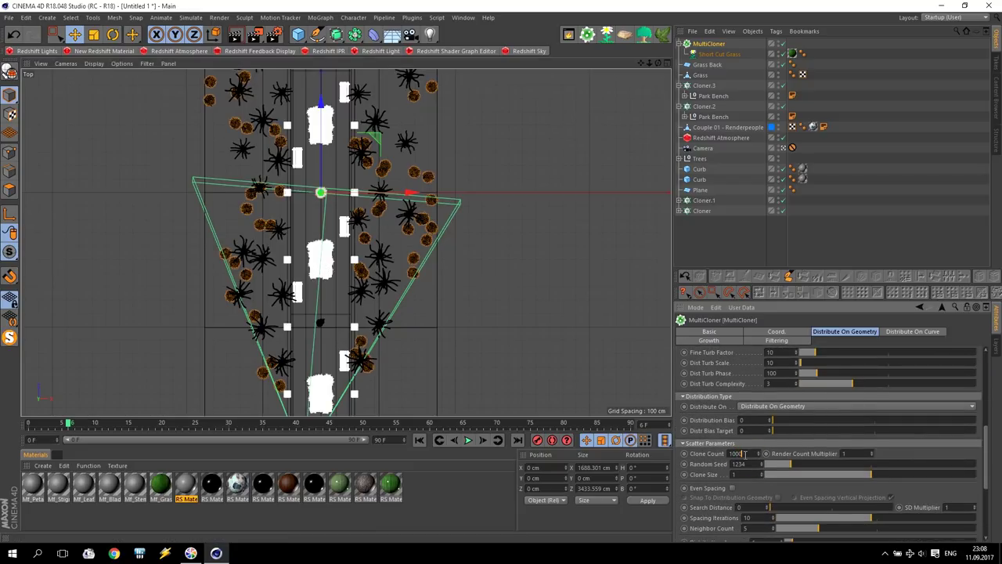
key(Return)
scroll(286, 143, down, 2)
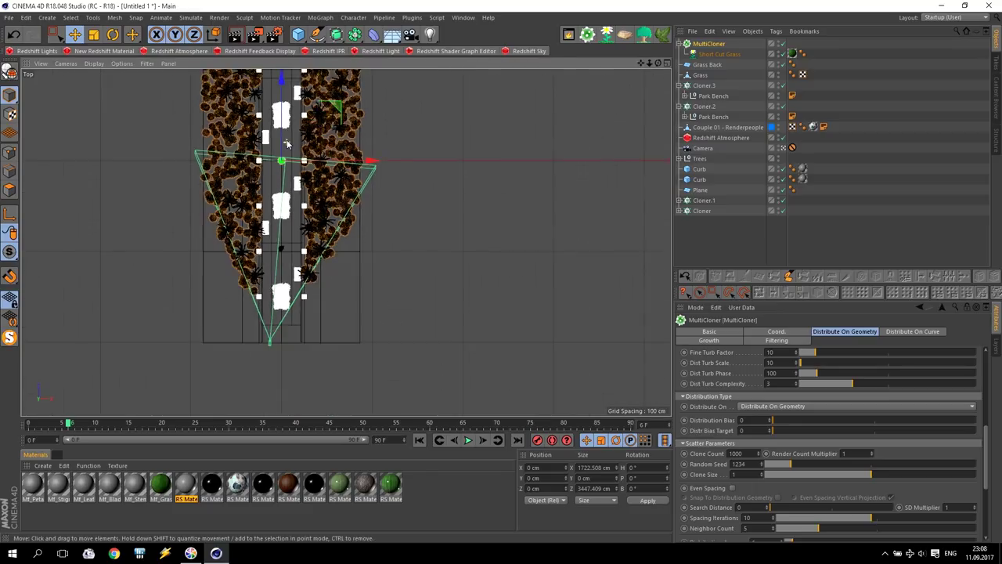
scroll(287, 143, up, 2)
drag(640, 63, 679, 147)
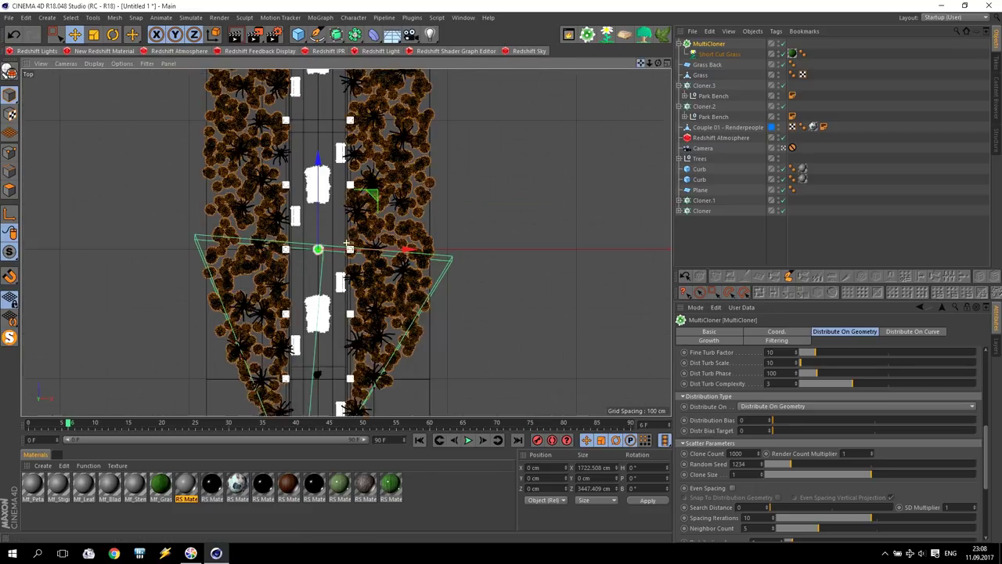
alt+middle_drag(266, 190, 270, 248)
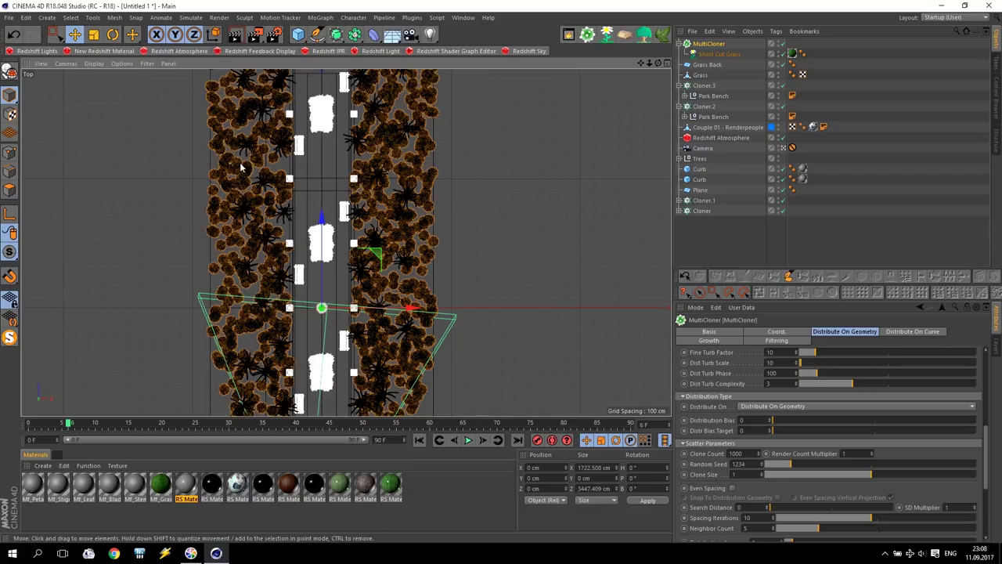
Raise the MultiCloner's clone count in stages through 2000, 3000 and 4000 to 5000 for dense grass coverage.
drag(753, 454, 632, 443)
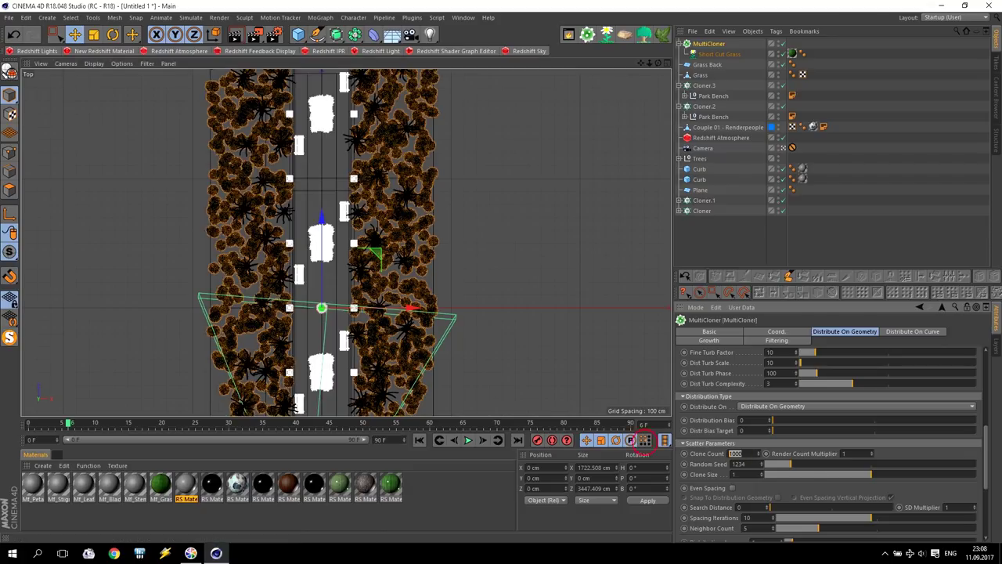
text(2000)
key(Return)
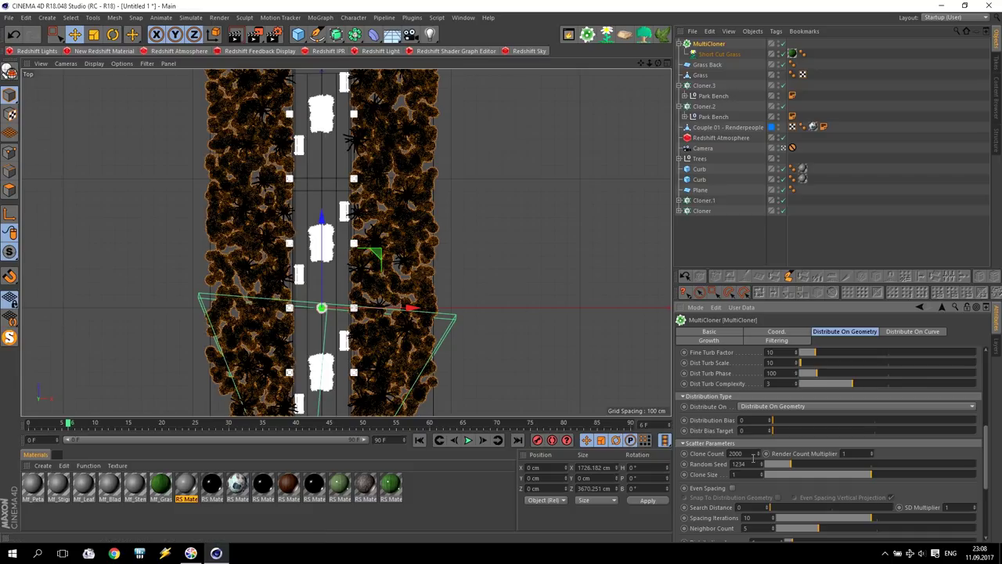
text(3000)
key(Return)
text(400)
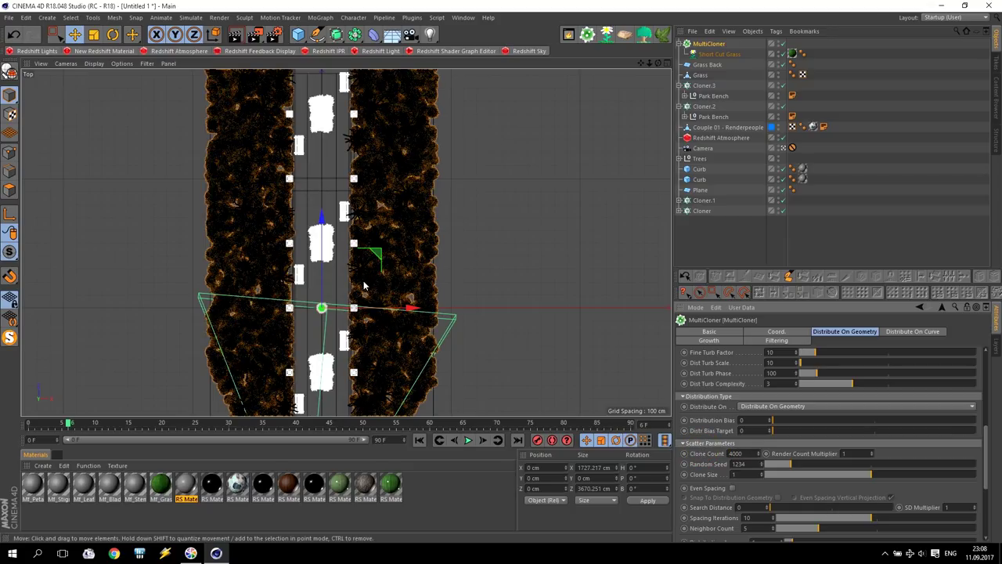
double_click(747, 454)
text(5)
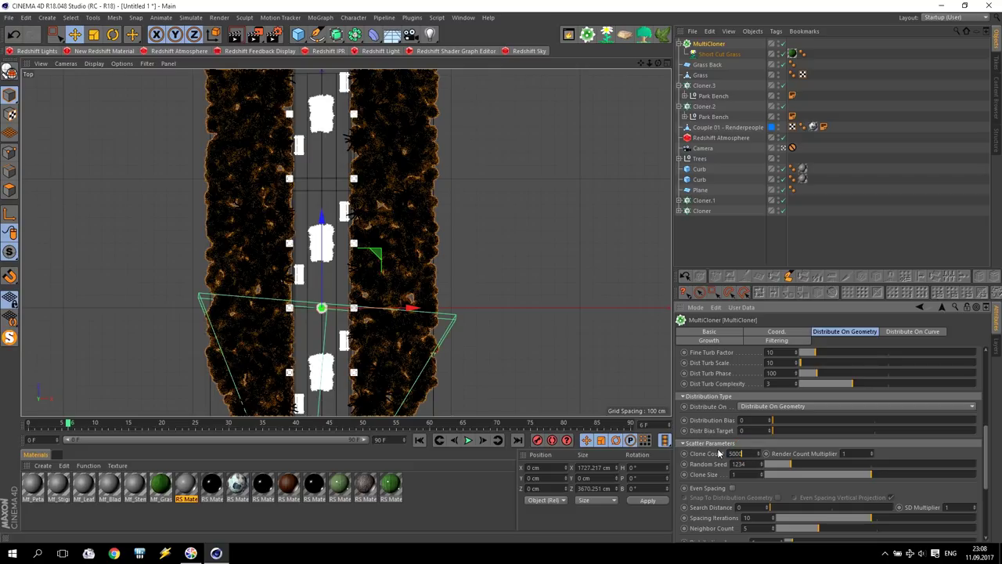
In the perspective view, move the Grass object's two inner edges away from the walkway to about X -257 and 259 cm, then restore model mode.
middle_click(329, 277)
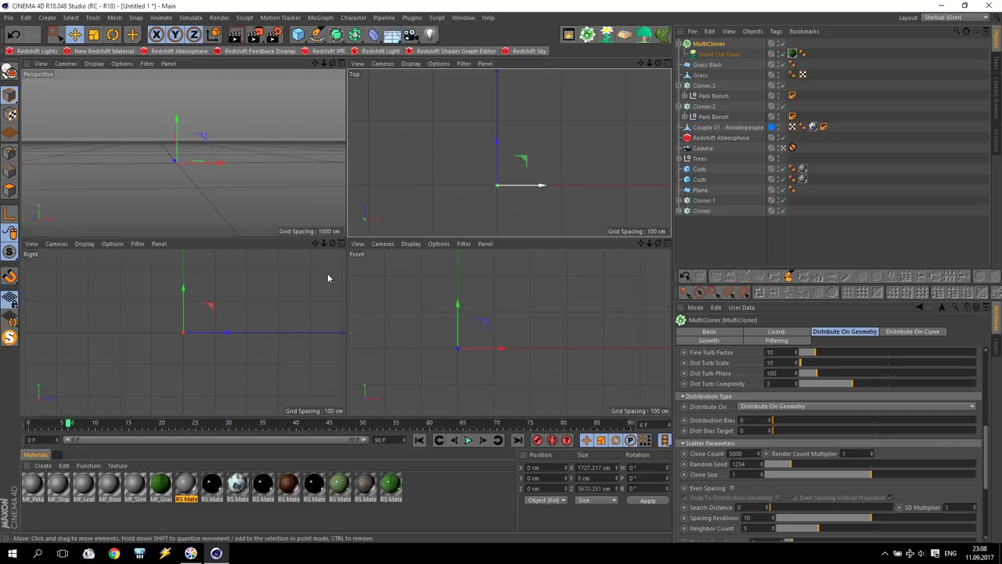
middle_click(216, 199)
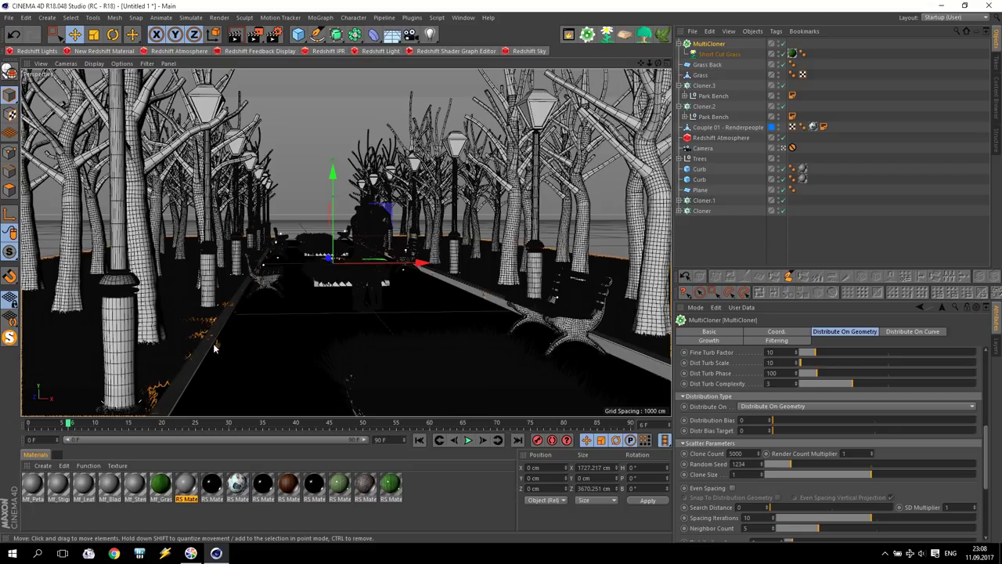
click(701, 75)
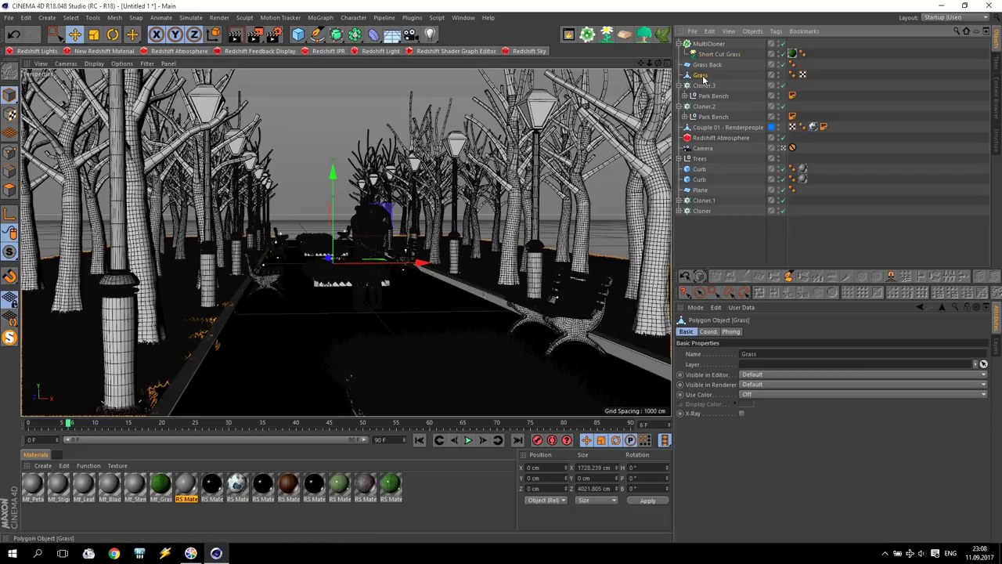
click(9, 173)
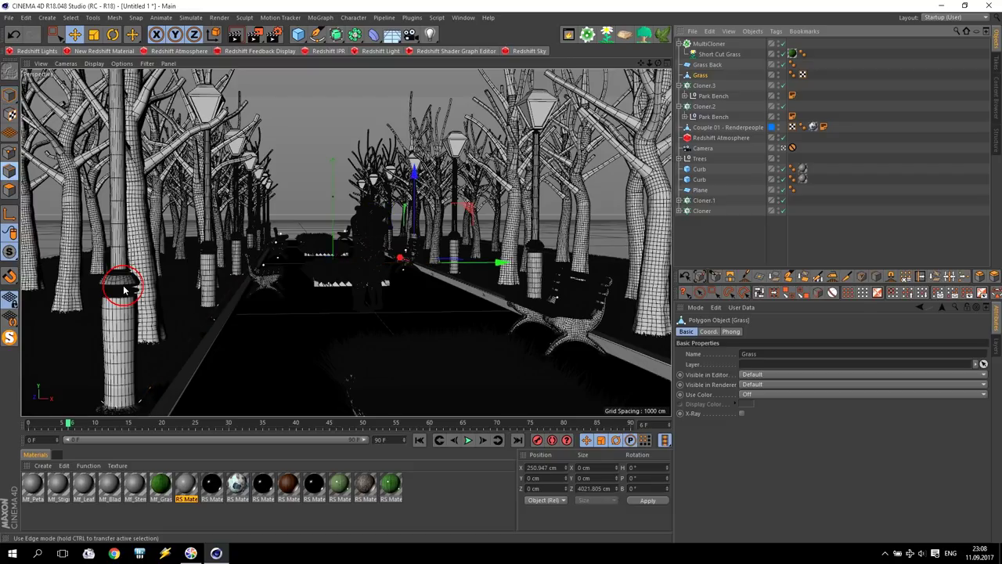
click(190, 342)
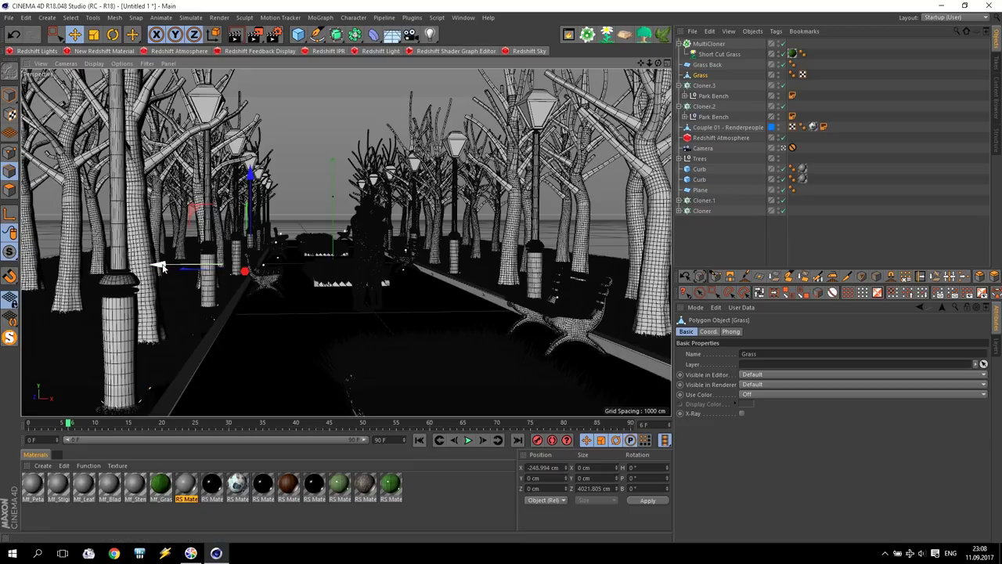
drag(161, 266, 159, 265)
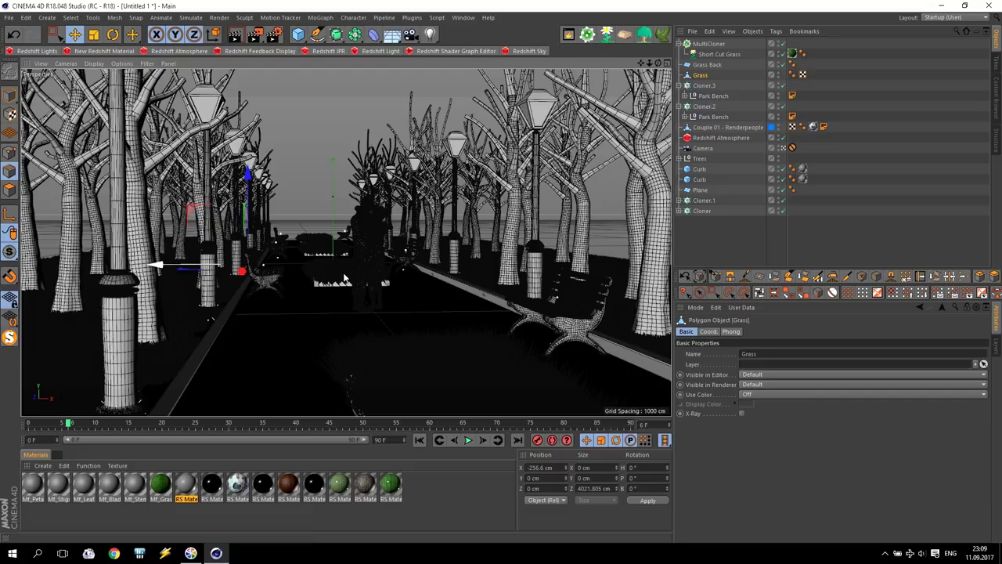
click(485, 289)
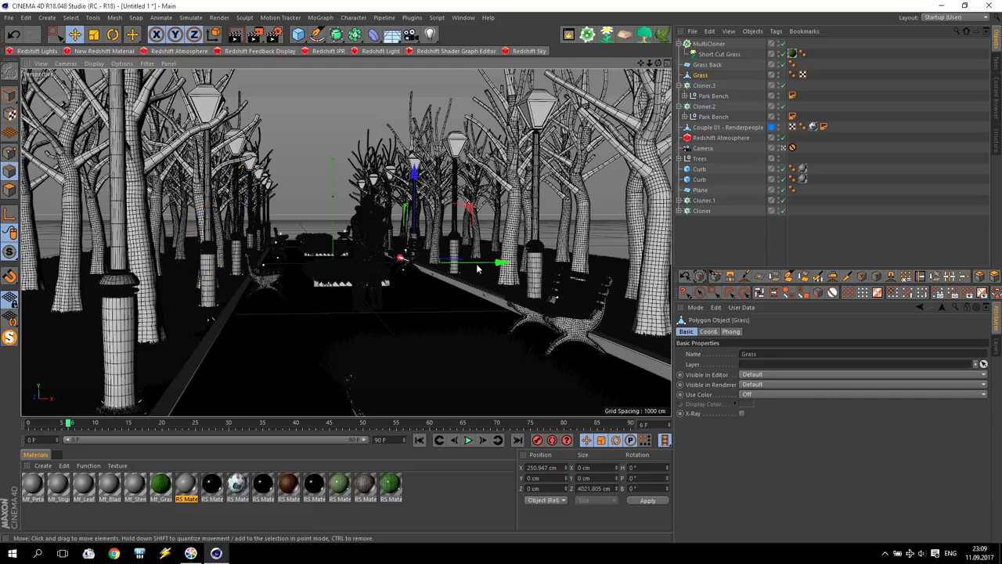
drag(479, 267, 475, 269)
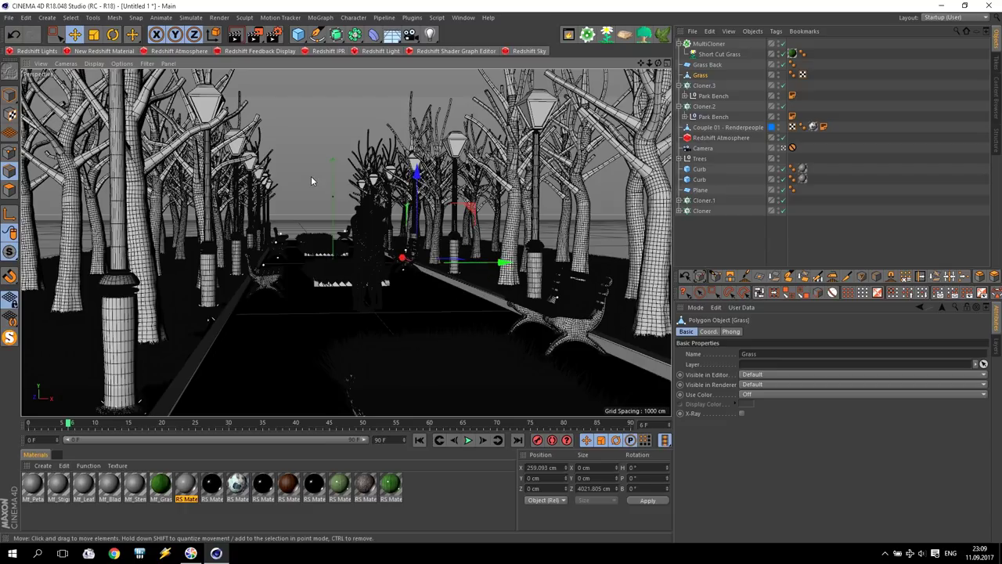
click(10, 94)
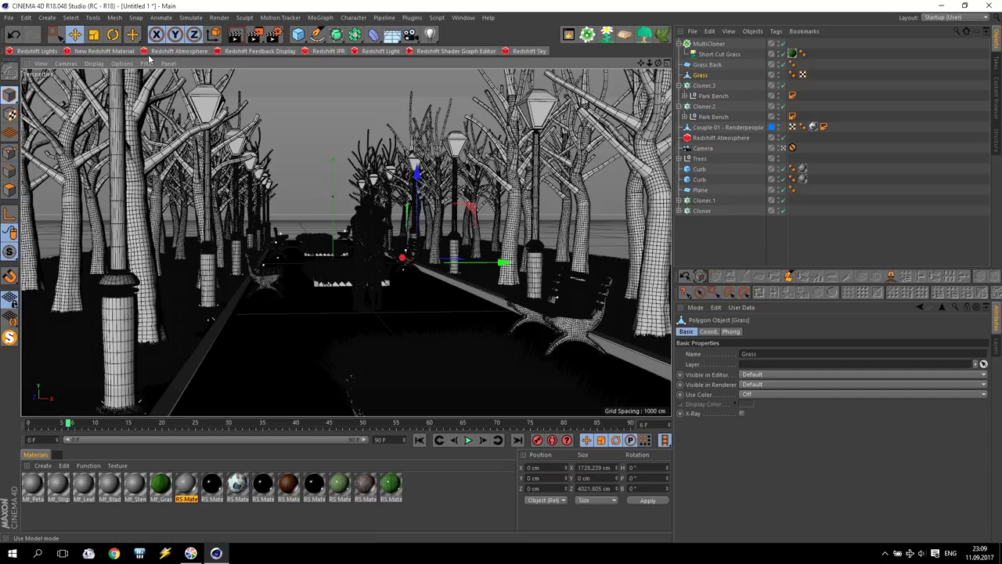
Turn on the MultiCloner's point display and test-render the scene to the Picture Viewer.
click(709, 43)
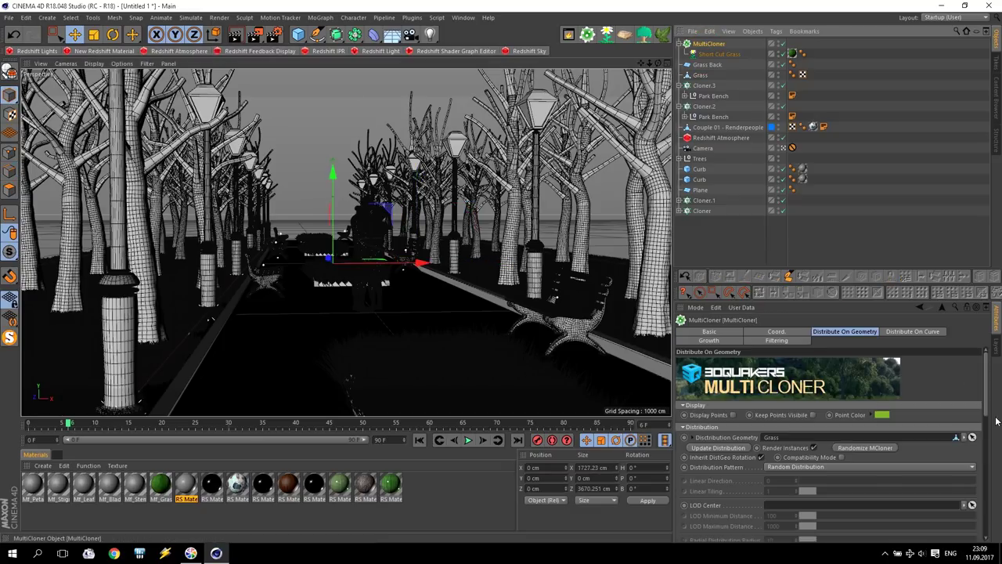
click(732, 416)
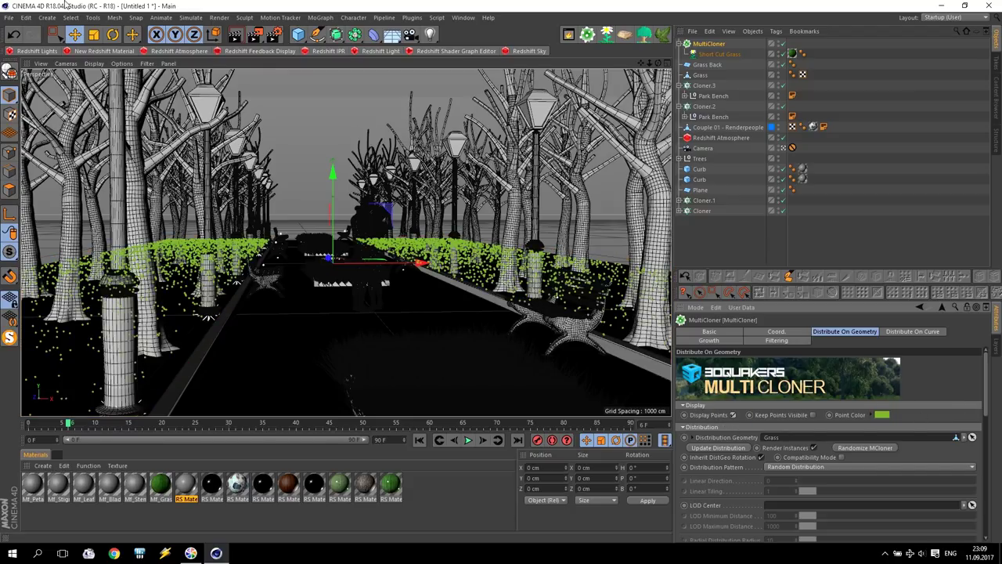
click(254, 33)
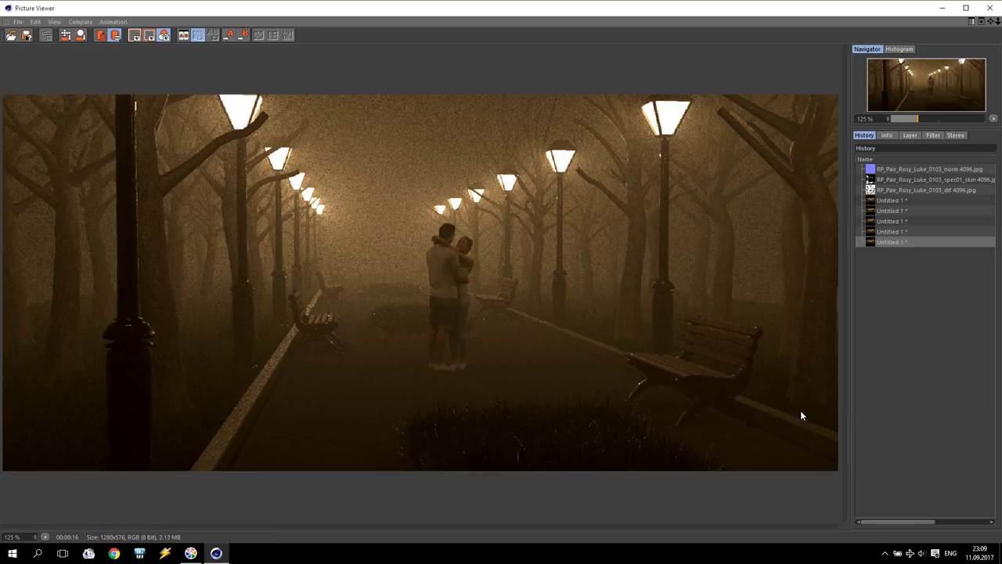
click(990, 8)
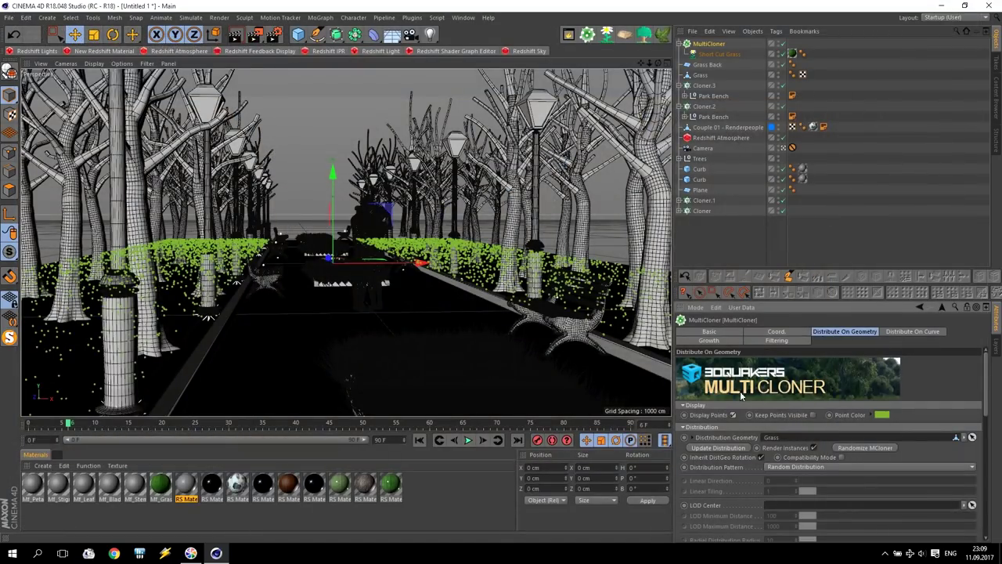
Turn off the MultiCloner's point display, render again and expose the render times in the Picture Viewer history for comparison.
click(733, 415)
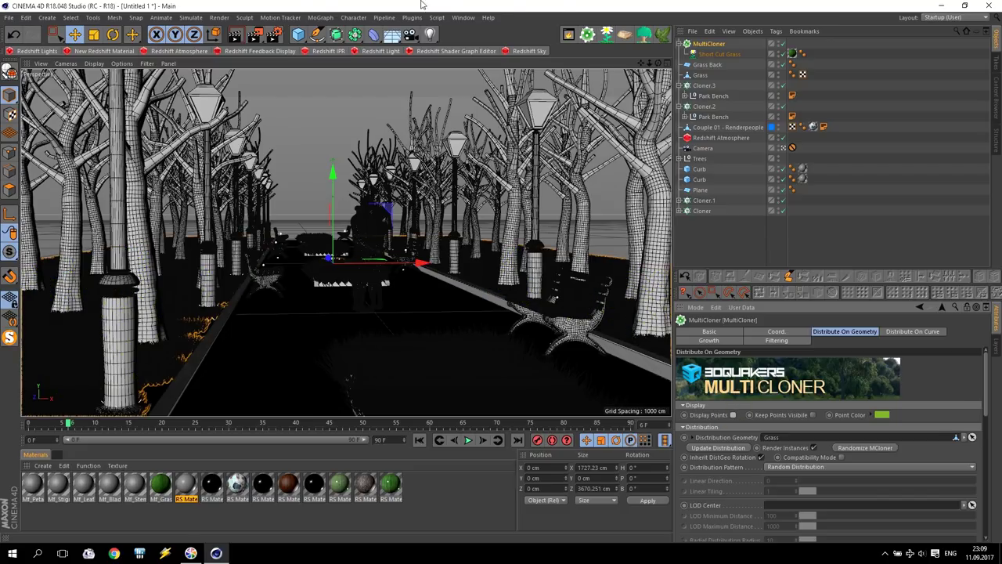
click(254, 34)
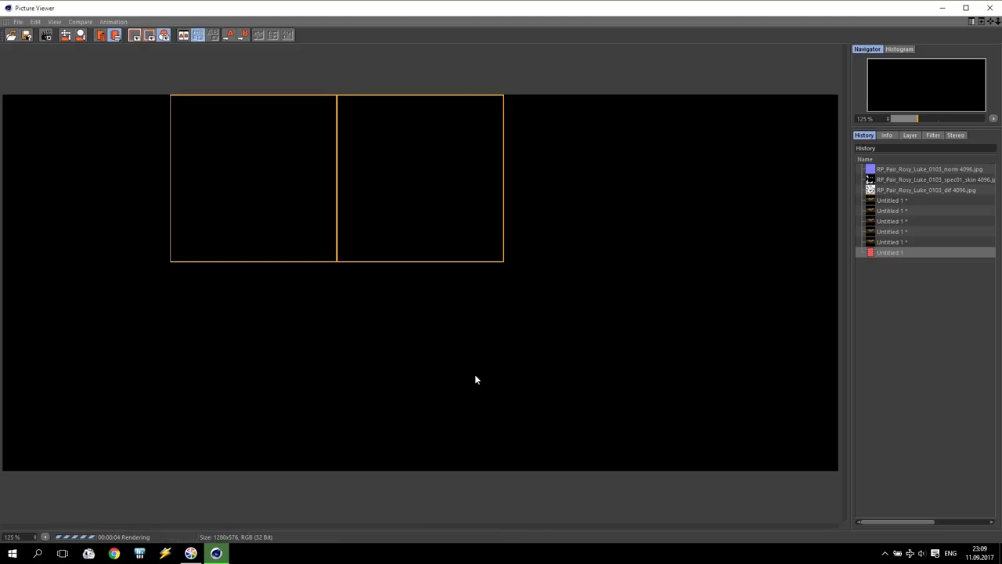
drag(849, 231, 783, 226)
drag(940, 159, 864, 159)
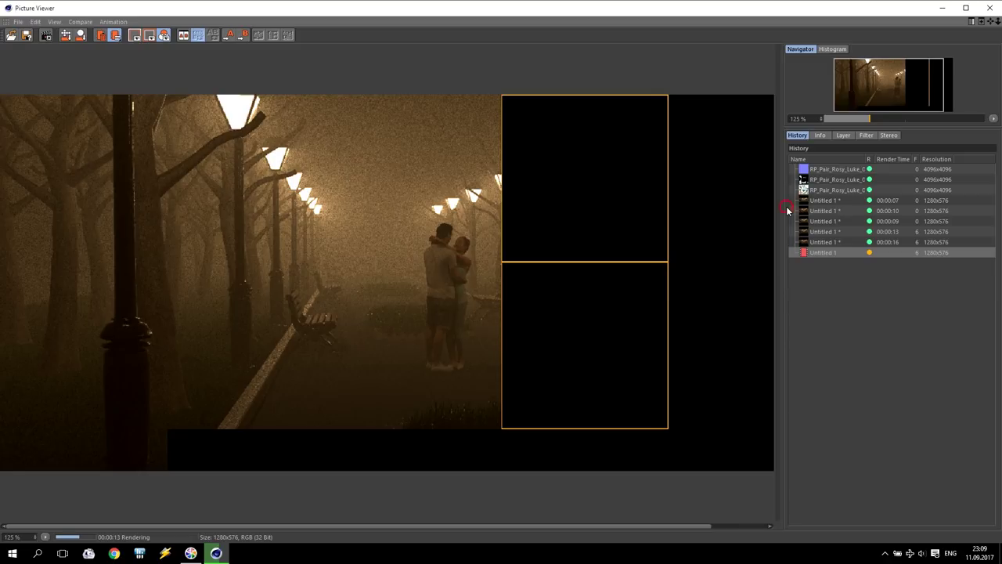
drag(783, 206, 830, 206)
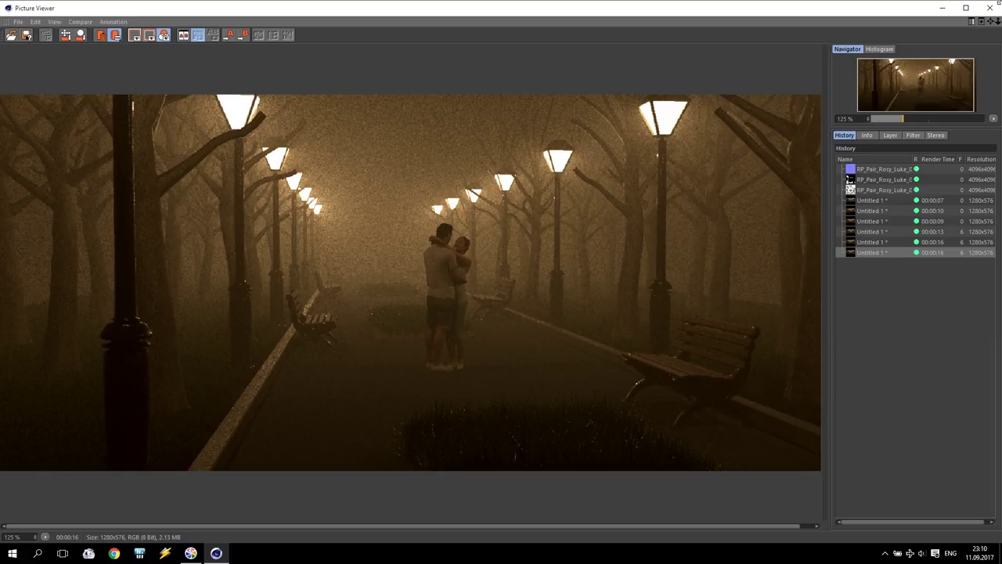
click(989, 8)
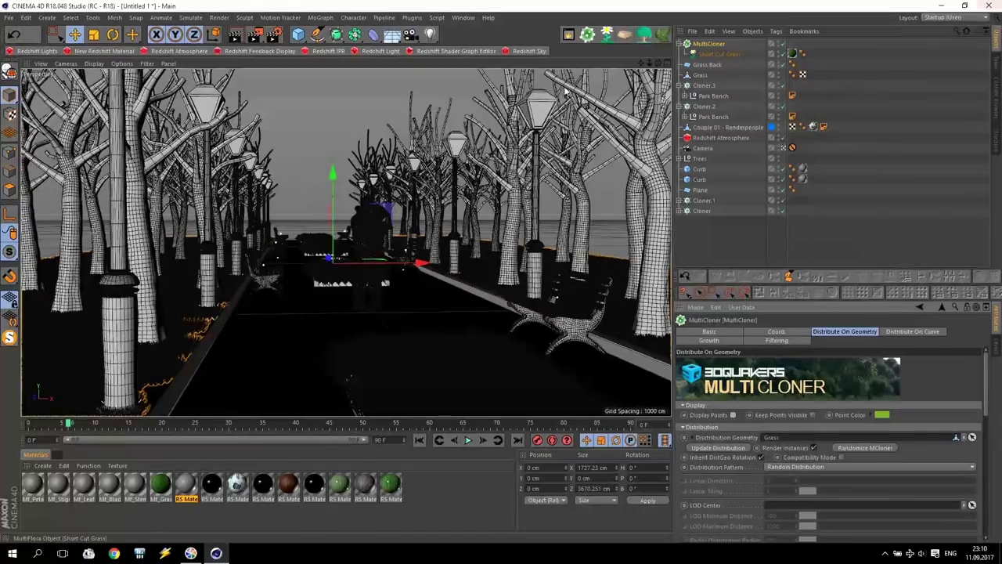
Show the MultiCloner's grass clones as display points again to lighten the viewport.
click(299, 35)
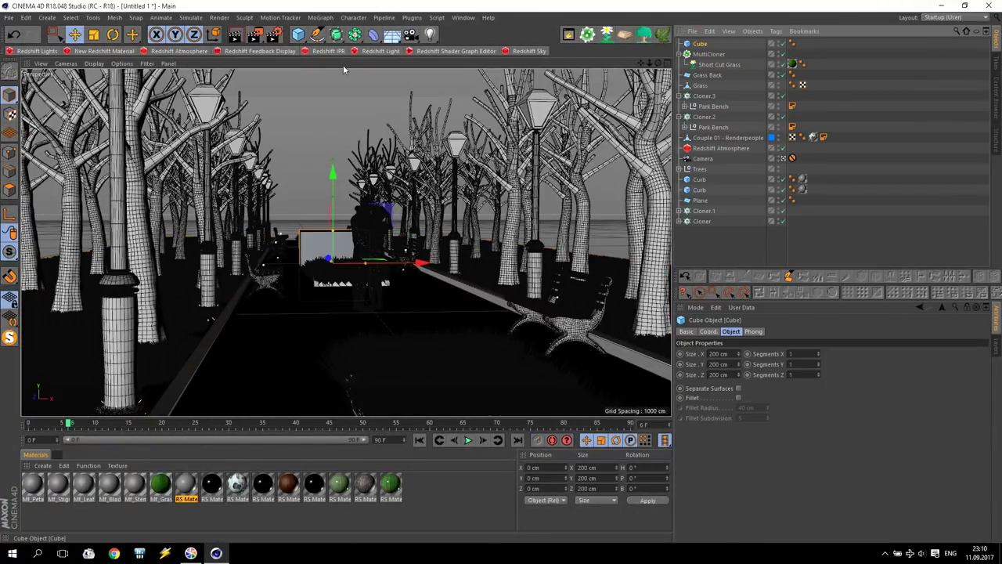
key(ctrl+z)
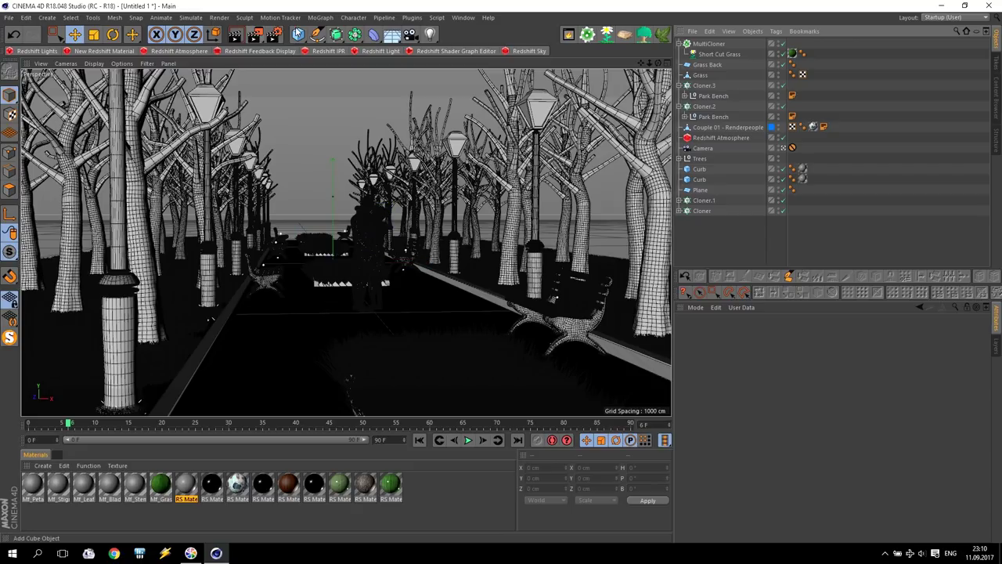
click(708, 45)
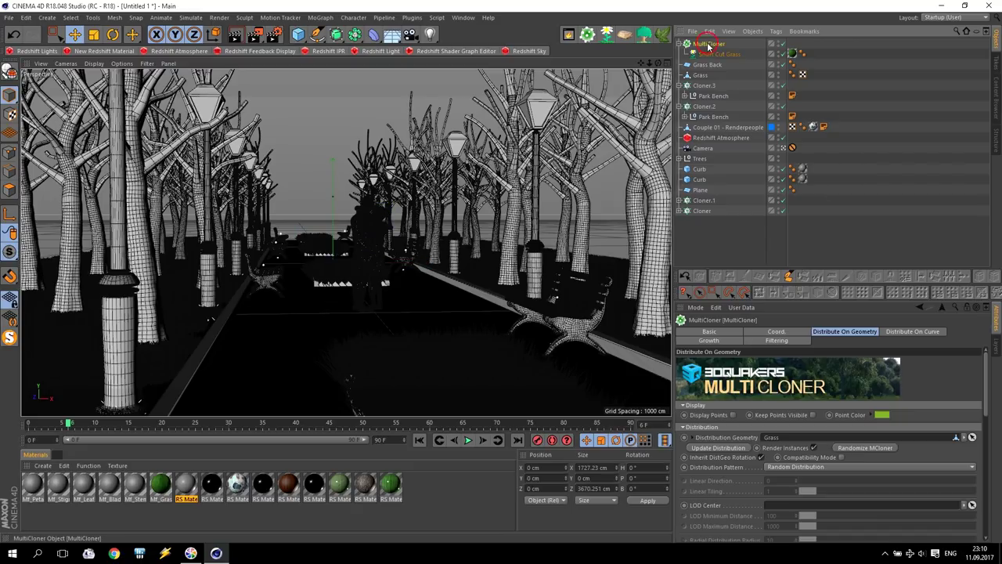
click(733, 415)
click(297, 33)
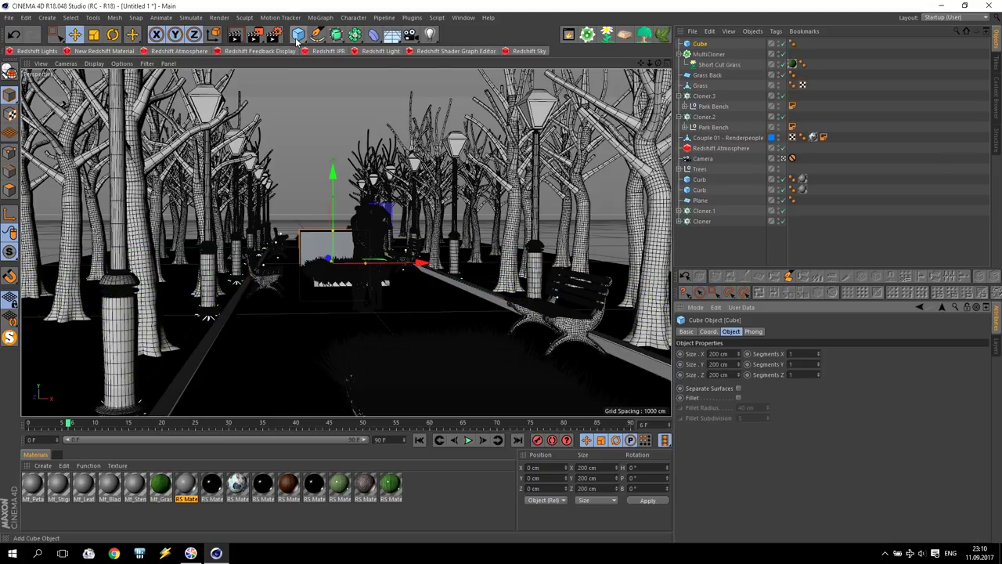
click(702, 44)
key(Delete)
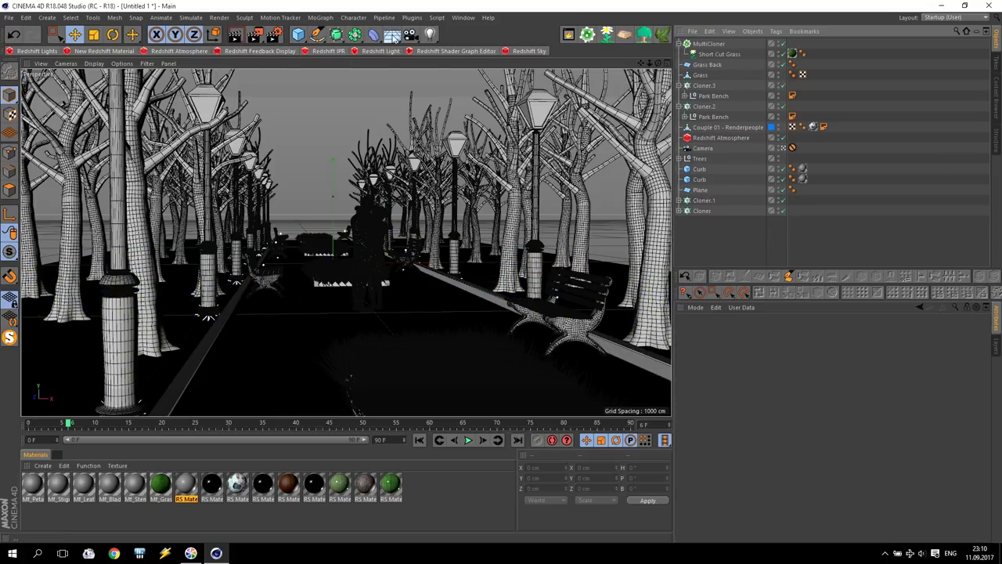
Add a 400 × 400 cm plane at the origin and rotate its bank to 90° so it stands upright.
click(297, 34)
click(395, 68)
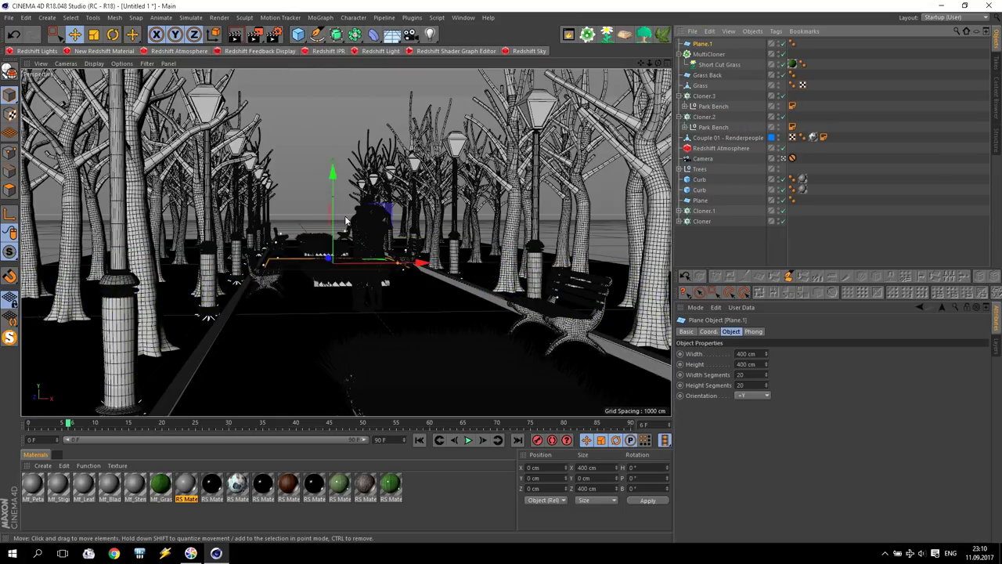
click(113, 33)
drag(297, 229, 369, 219)
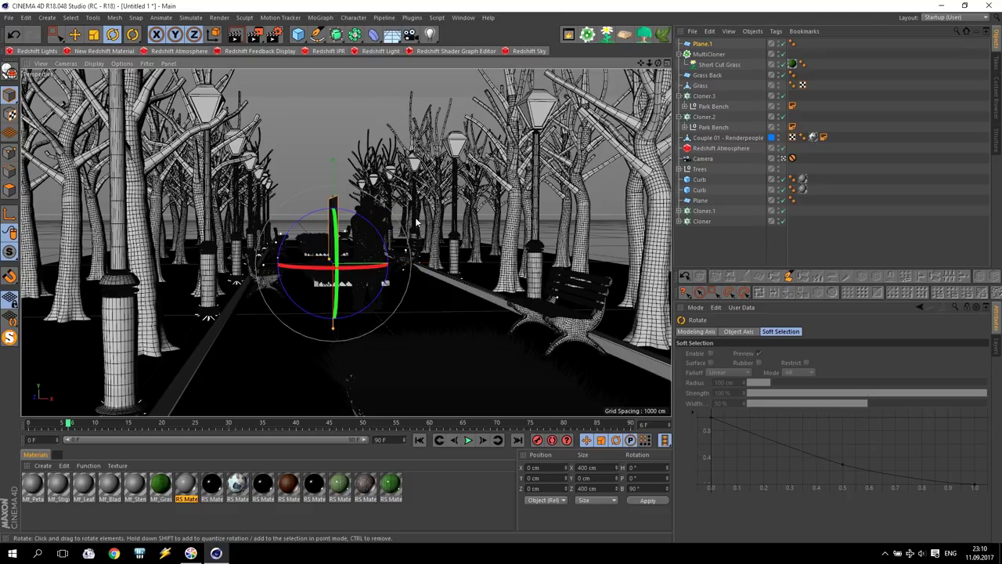
Rename the new upright plane as Back.
click(702, 45)
double_click(701, 45)
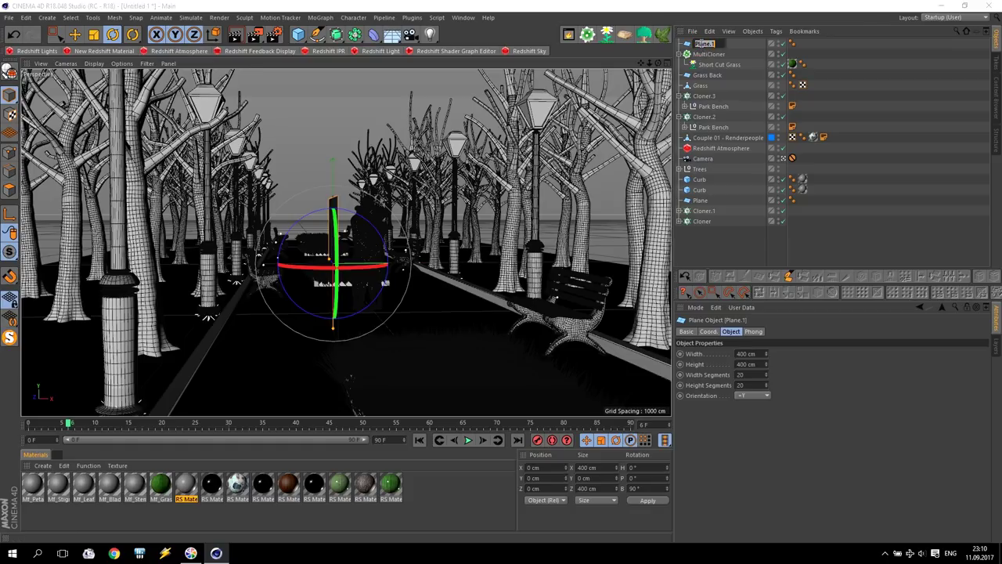
text(B)
click(727, 254)
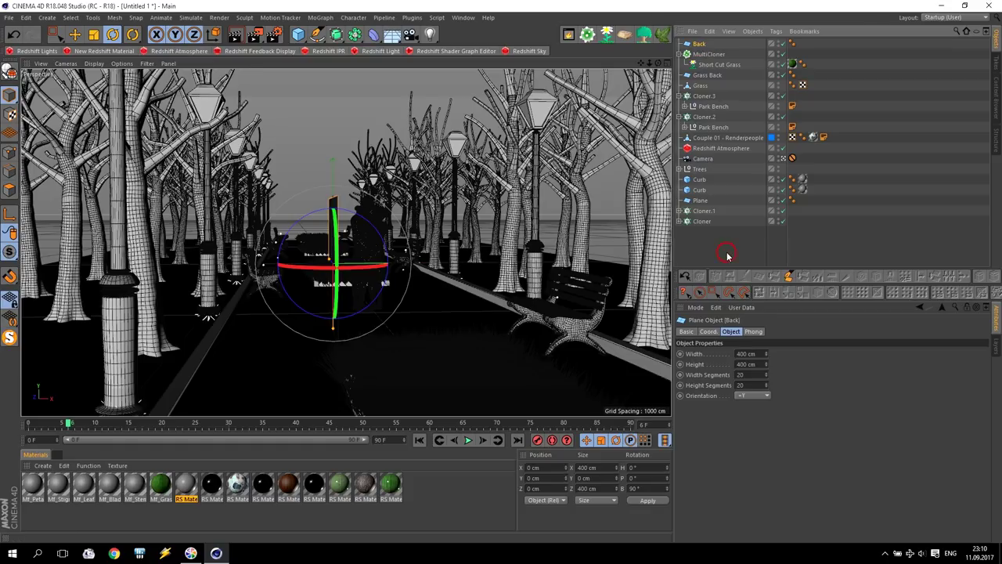
Reduce the upright Back plane's width and height segments to 1 each.
drag(756, 375, 668, 367)
text(1)
drag(743, 385, 683, 385)
text(1)
key(Return)
Resize the upright Back plane to a width of 2000 cm and a height of 5000 cm.
click(759, 354)
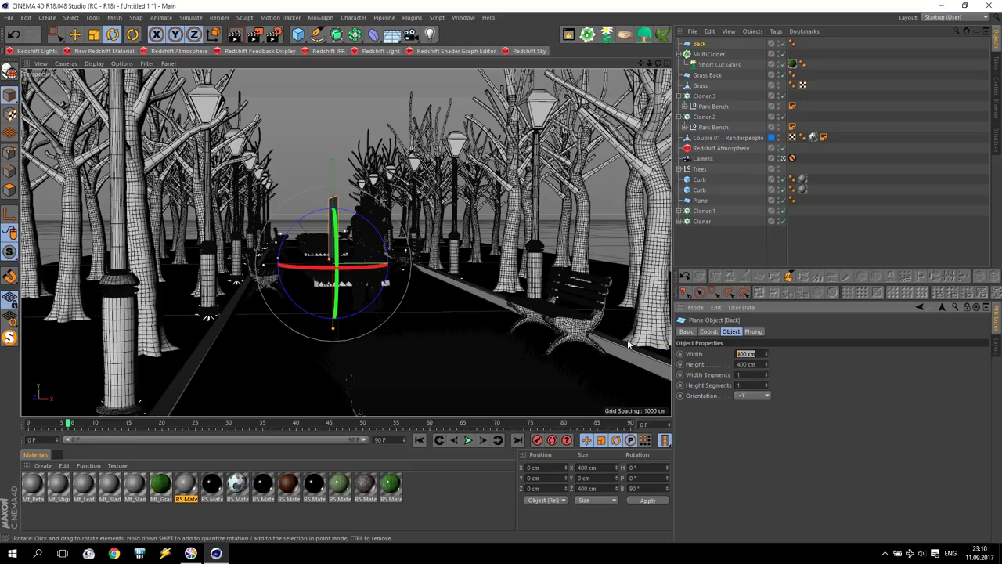
text(500)
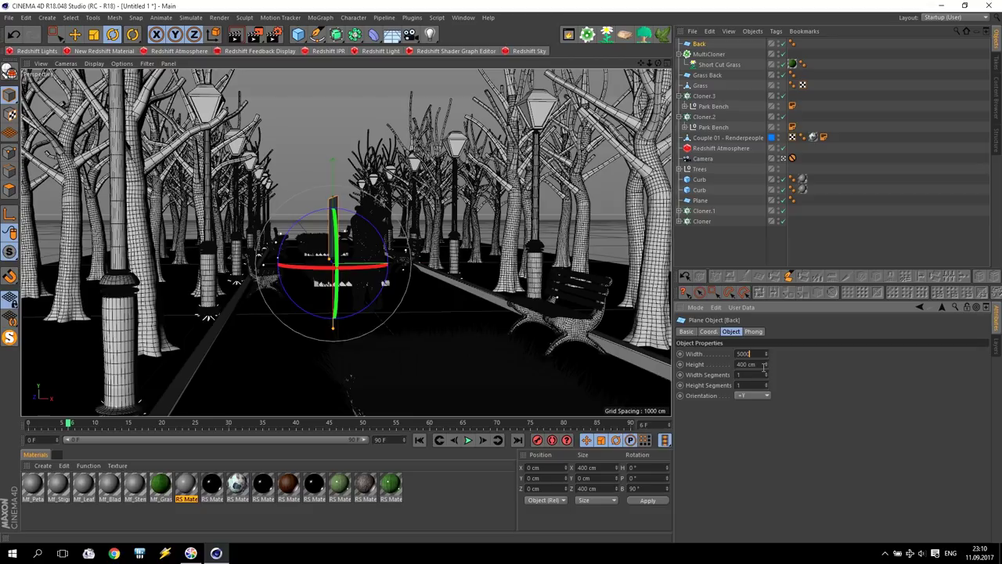
text(0)
key(Tab)
click(759, 354)
text(2000)
key(Tab)
text(5000)
key(Return)
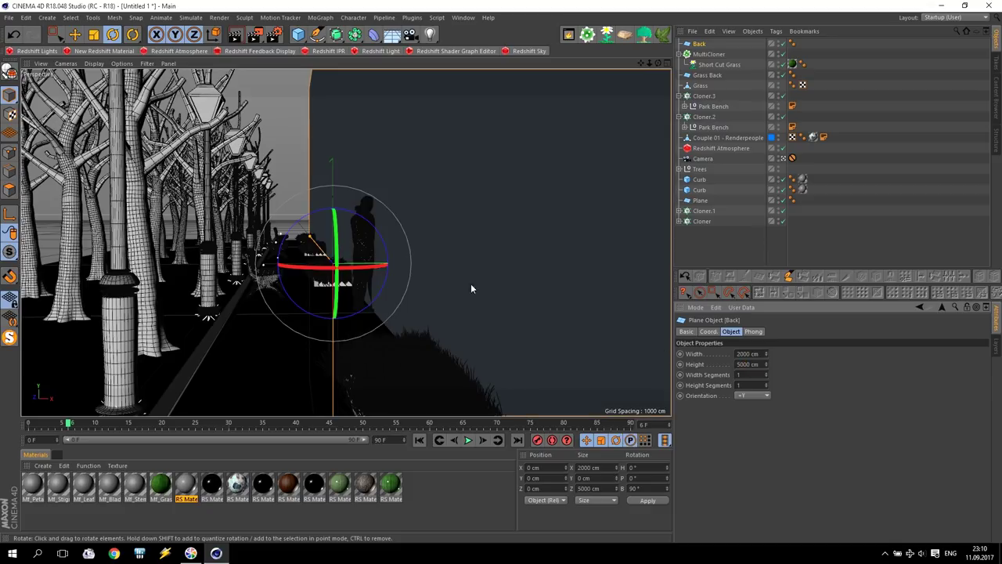
Place the Back plane and a duplicate behind opposite tree rows, with the duplicate at X about 1187 cm.
click(74, 34)
drag(419, 263, 666, 357)
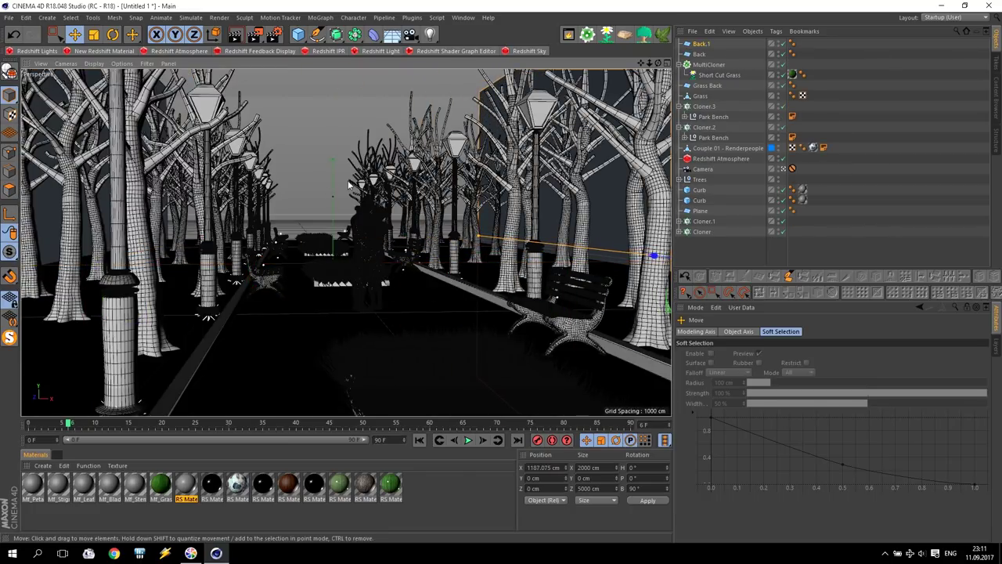
Create a new Redshift material and make it fully black by setting its diffuse and reflection weights to 0.
click(104, 51)
double_click(31, 482)
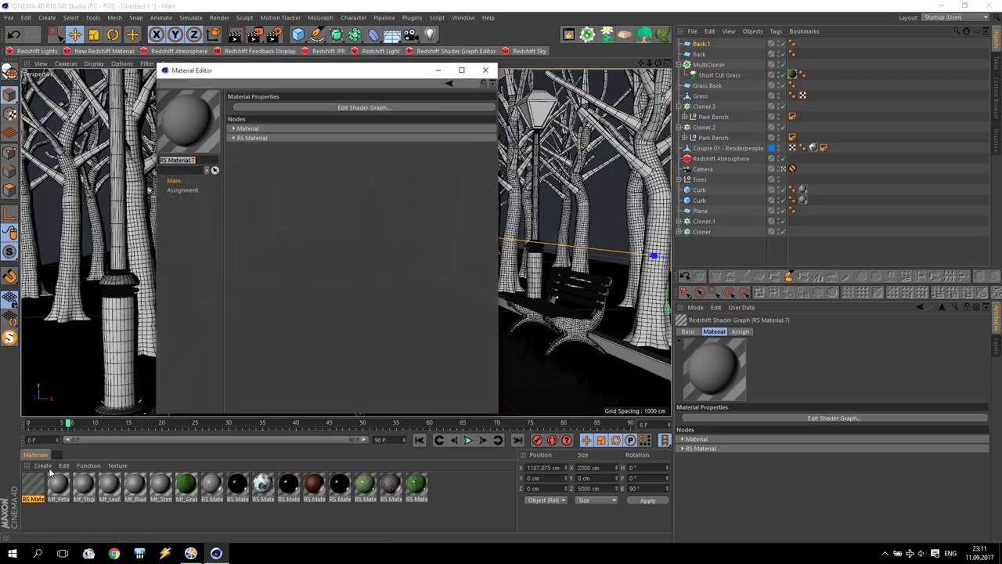
click(352, 108)
click(214, 222)
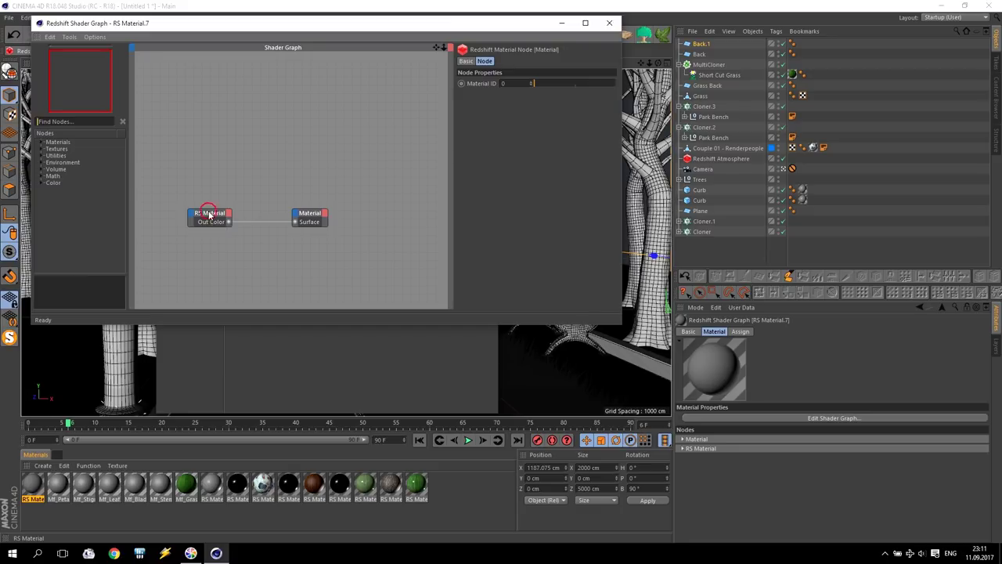
drag(590, 167, 461, 177)
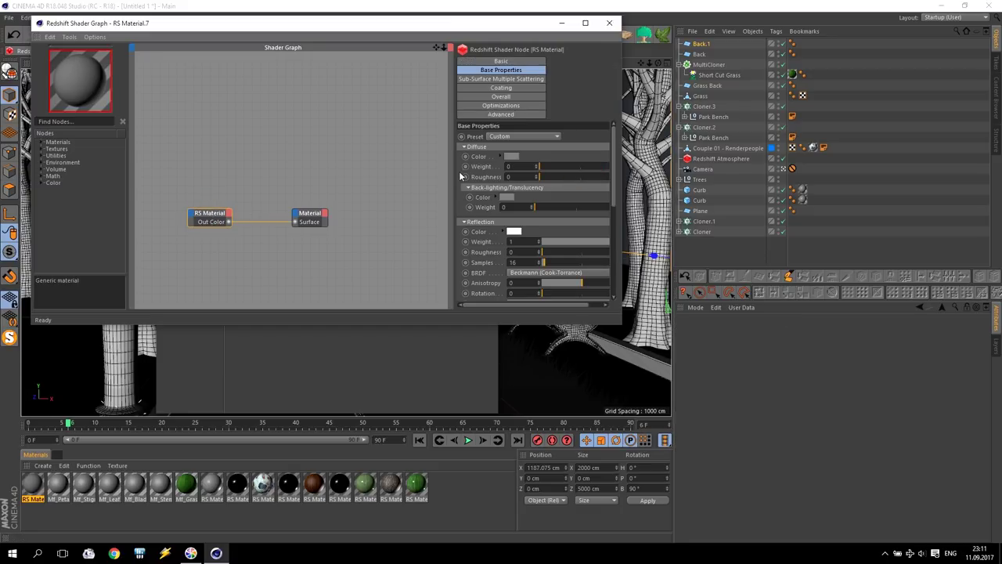
drag(598, 245, 493, 250)
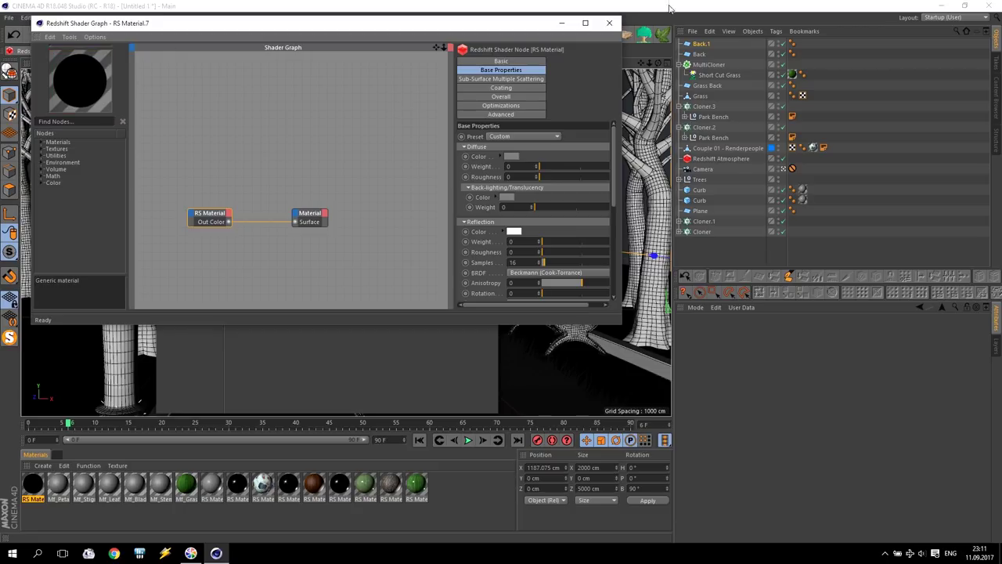
Close the shader graph and assign the new black material to both Back planes.
click(609, 23)
drag(37, 491, 806, 47)
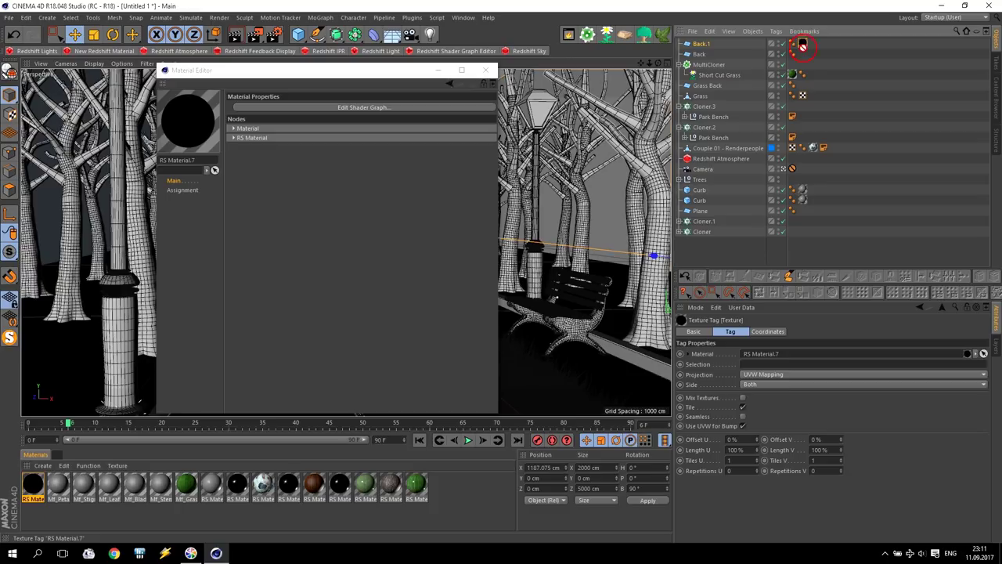
click(486, 70)
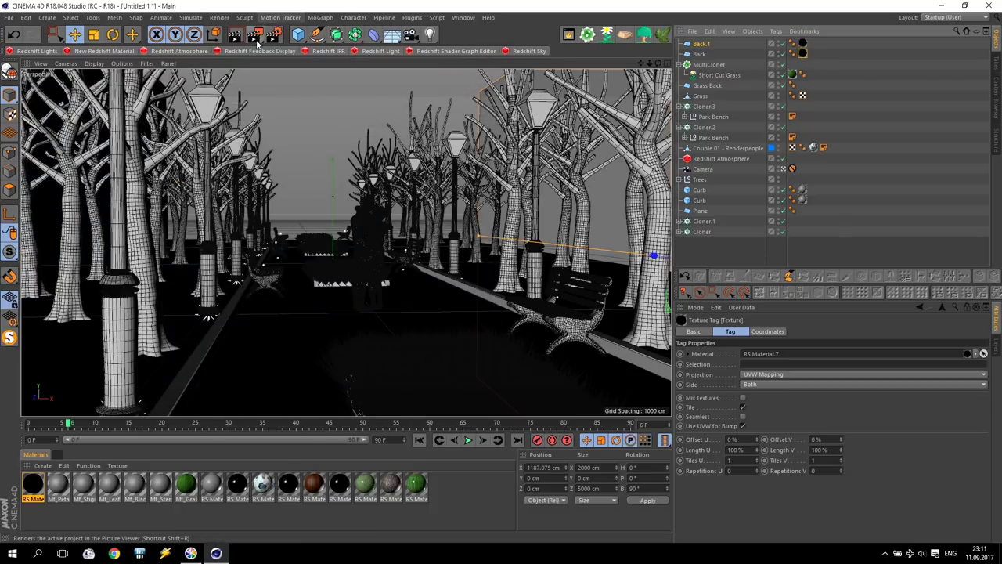
Render the scene to the Picture Viewer and remove the three character texture images from its history.
click(255, 34)
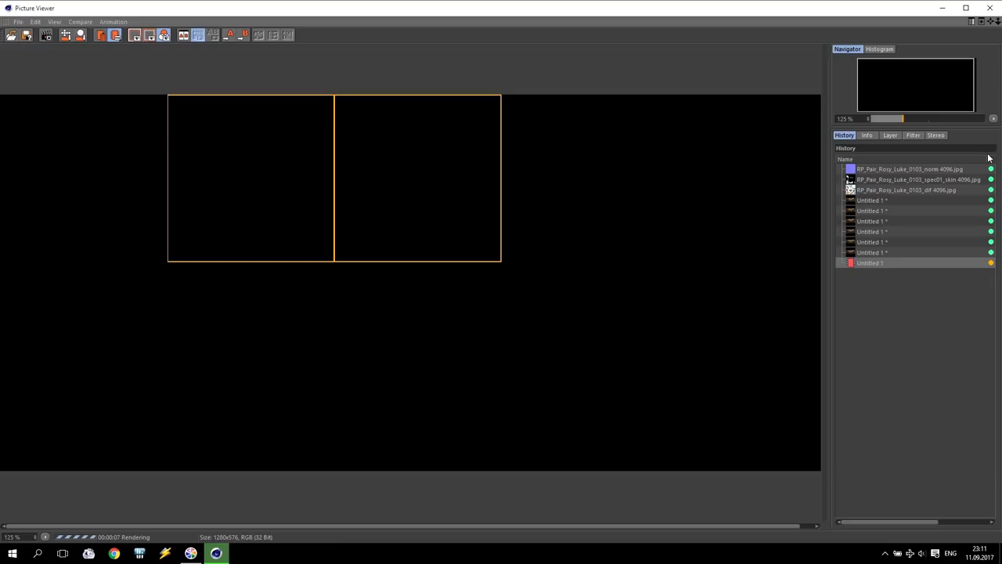
drag(987, 156, 938, 156)
click(881, 169)
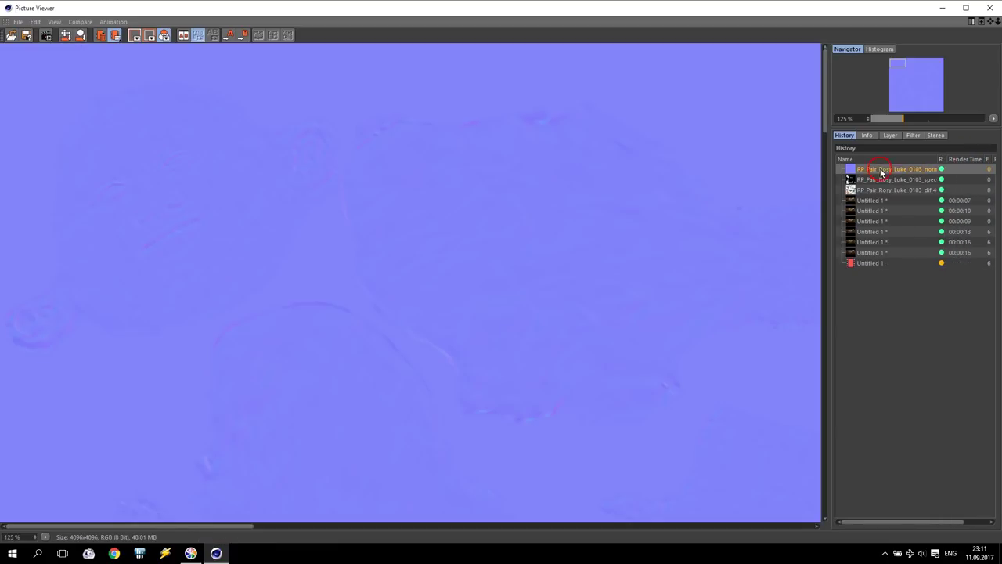
key(Delete)
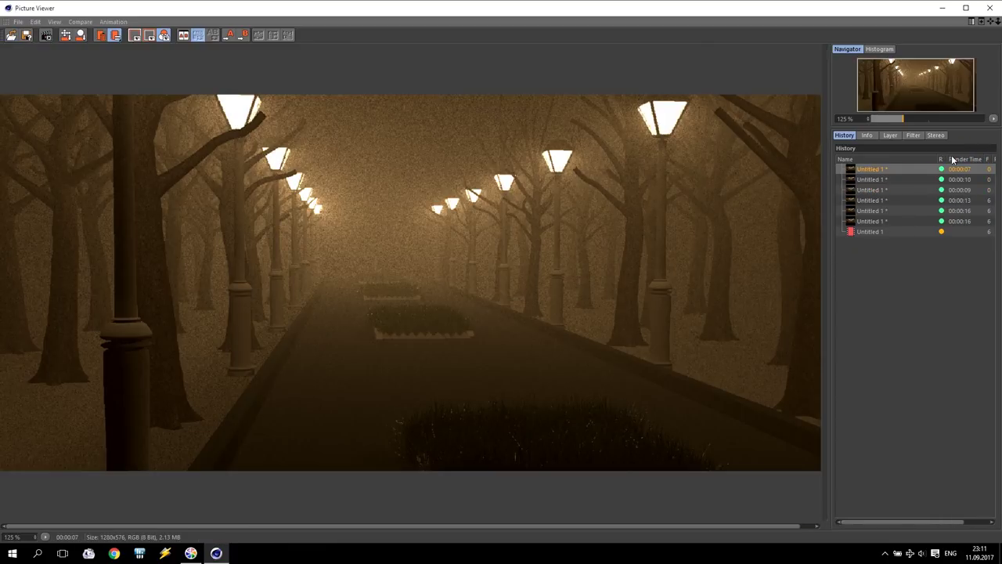
drag(940, 160, 922, 159)
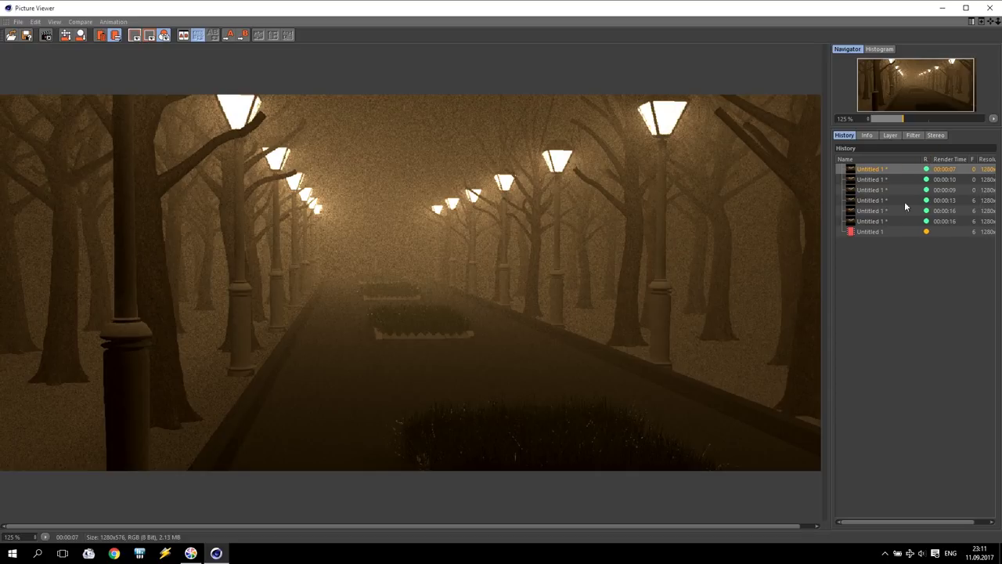
Compare the newest render with the previous one in the history to judge the effect of the background planes.
click(875, 231)
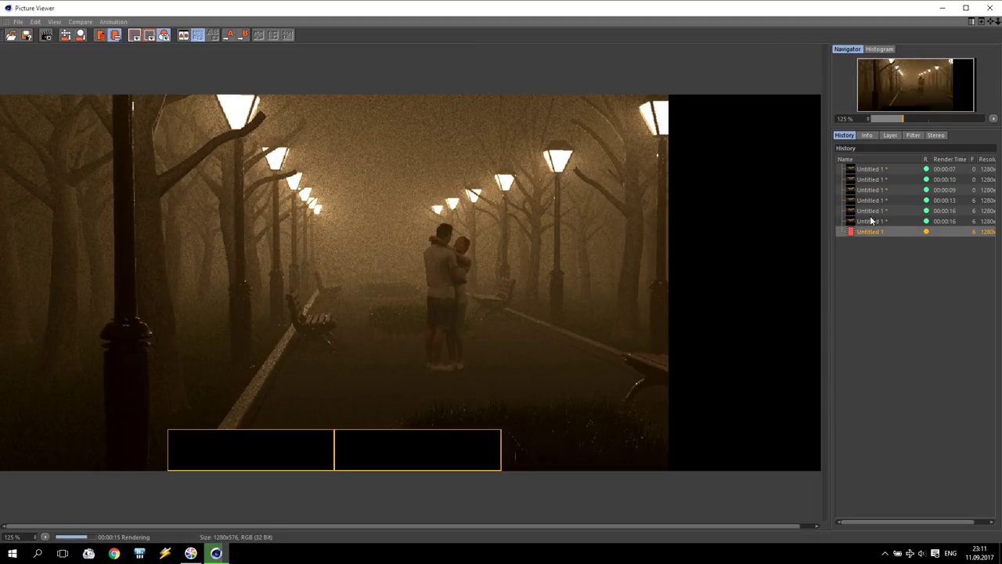
click(870, 221)
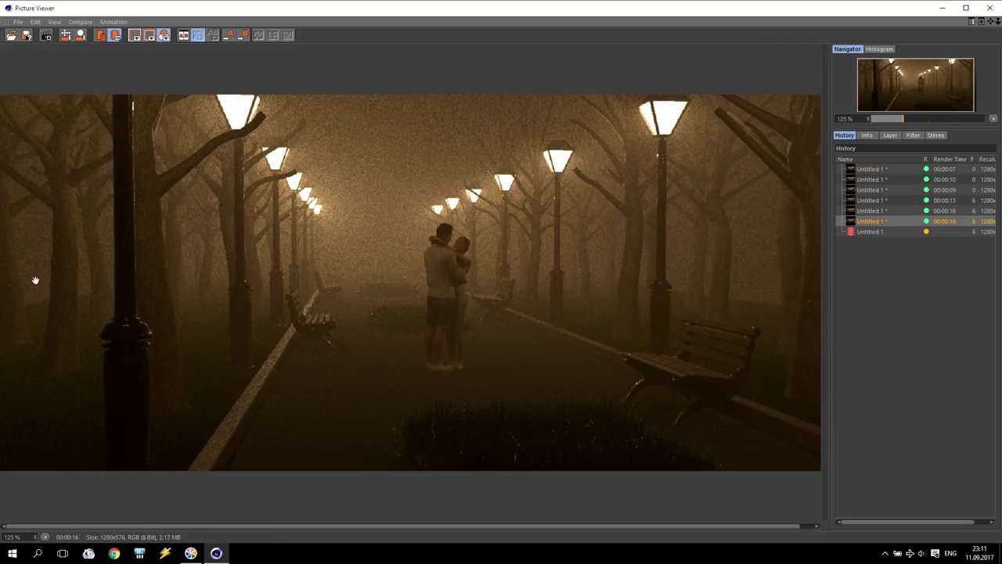
click(863, 231)
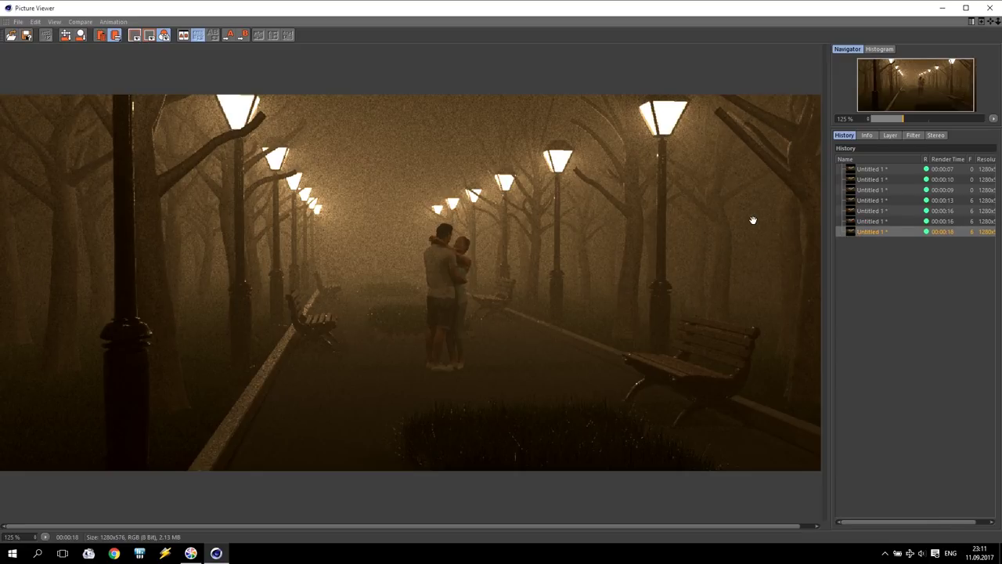
click(880, 223)
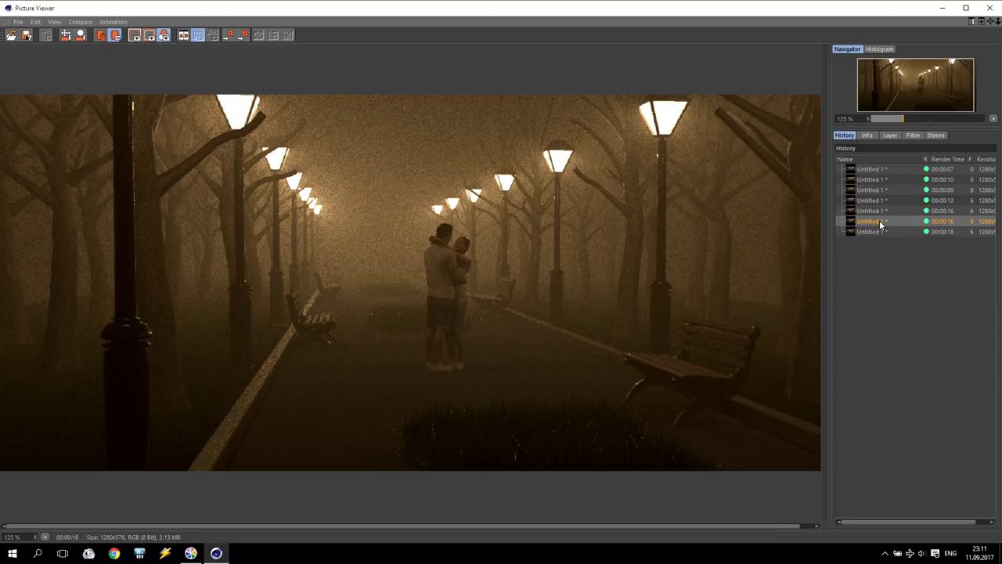
click(878, 233)
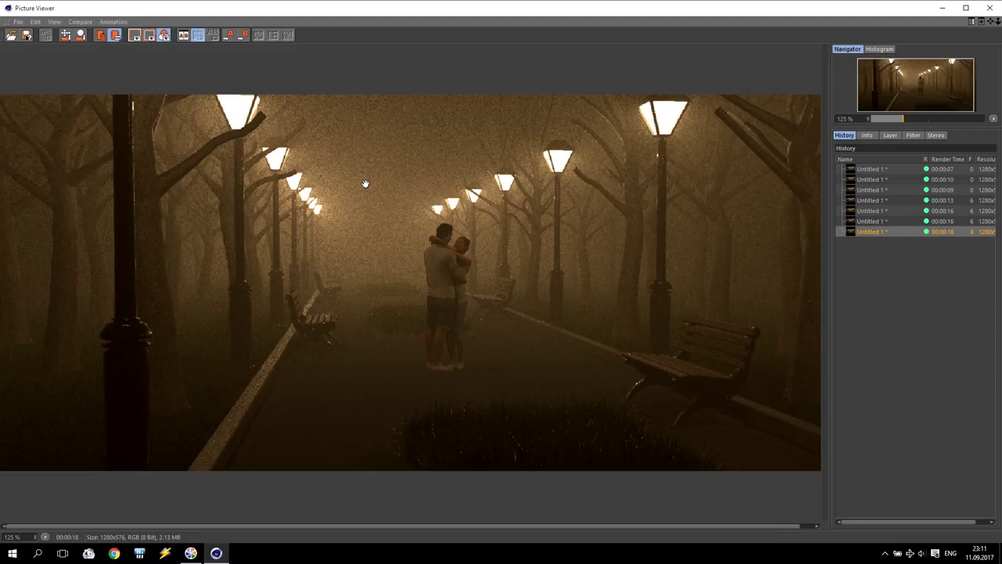
click(990, 10)
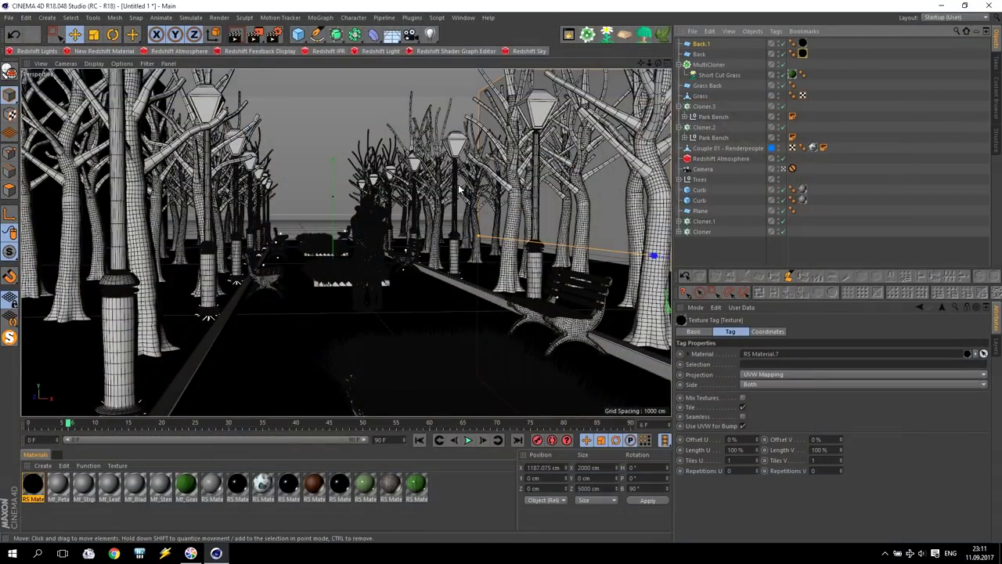
Move the couple about 100 cm farther down the path and assign it as the camera's focus object.
click(724, 148)
drag(415, 262, 357, 295)
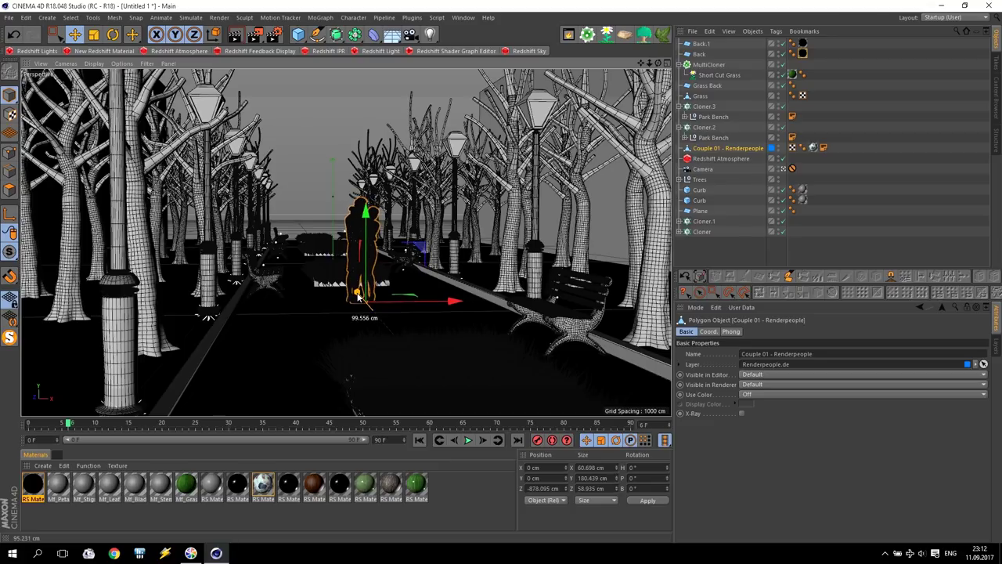
click(702, 168)
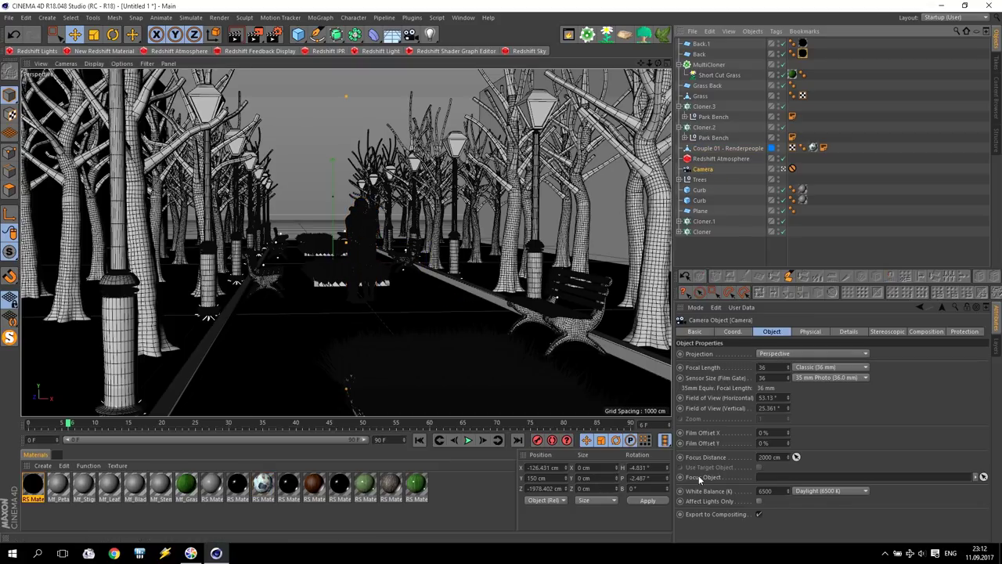
drag(720, 148, 776, 477)
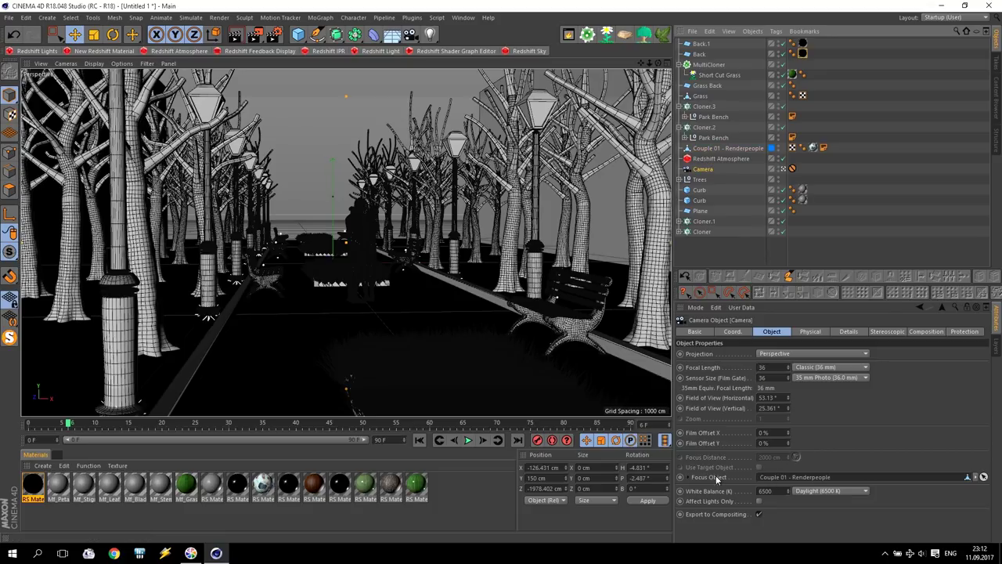
Delete the camera's Protection tag and add a Redshift Camera tag to the camera.
click(792, 169)
key(Delete)
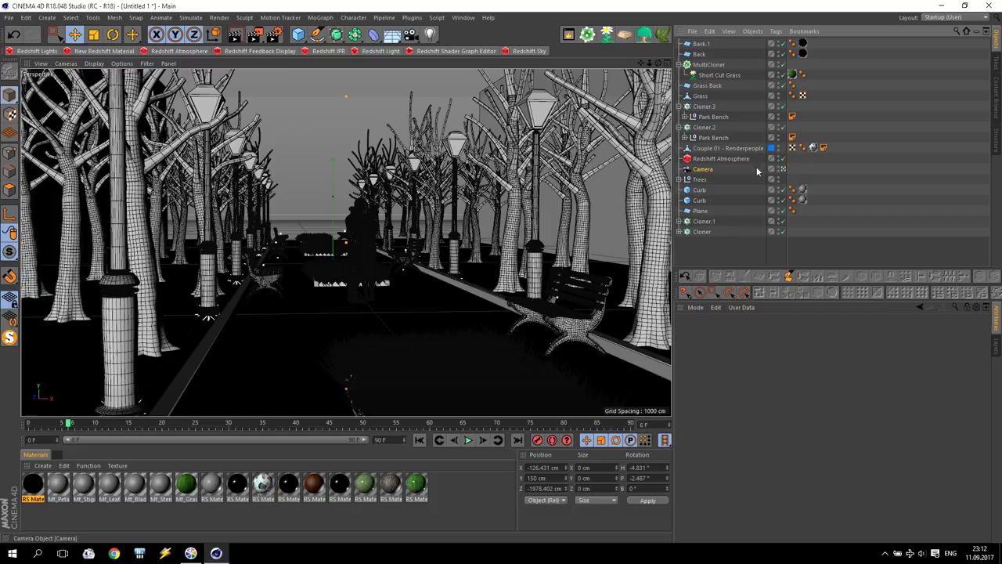
click(704, 172)
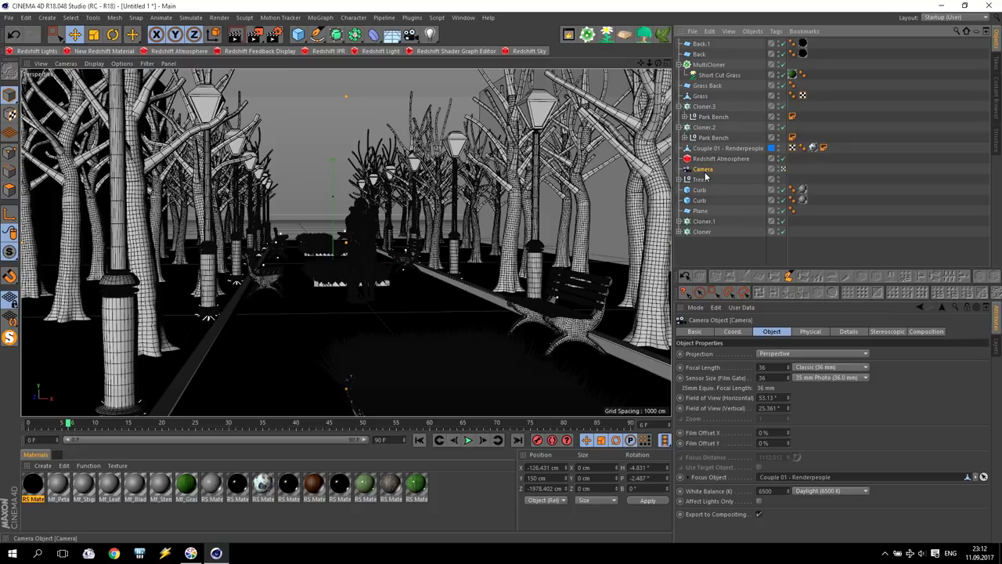
click(775, 31)
mouse_move(807, 144)
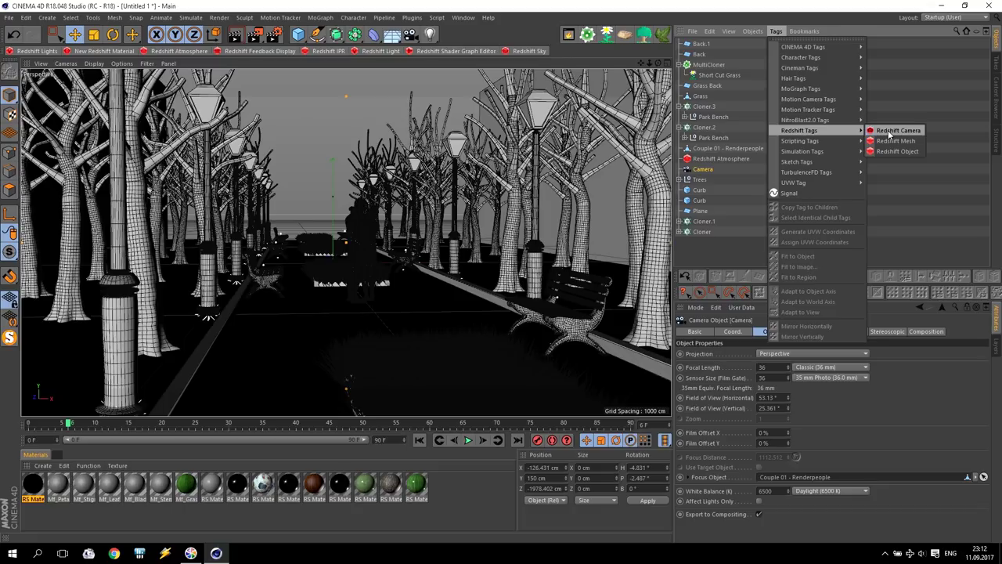
click(893, 131)
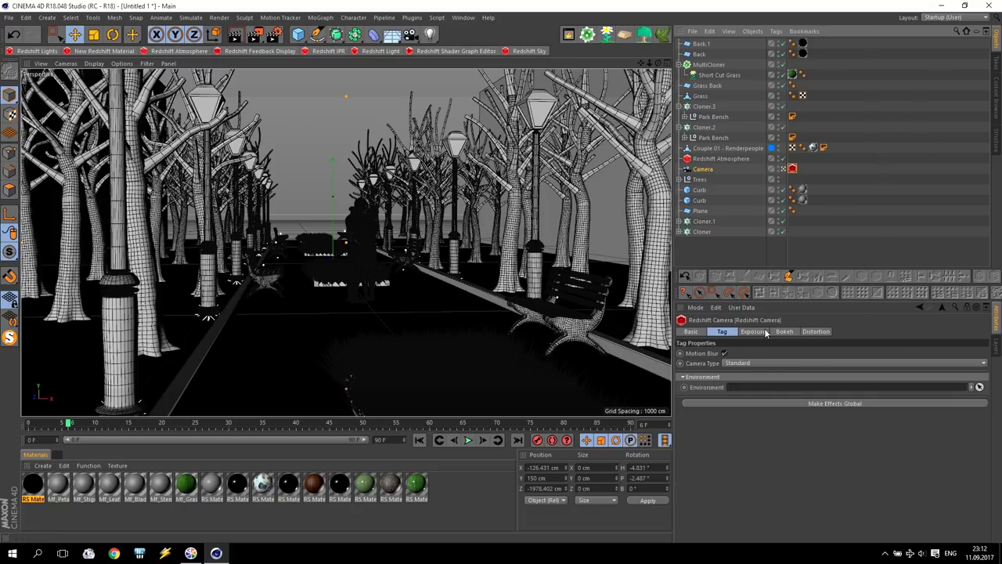
Enable exposure on the Redshift Camera tag with vignetting set to 10, and render the scene to the Picture Viewer.
click(784, 332)
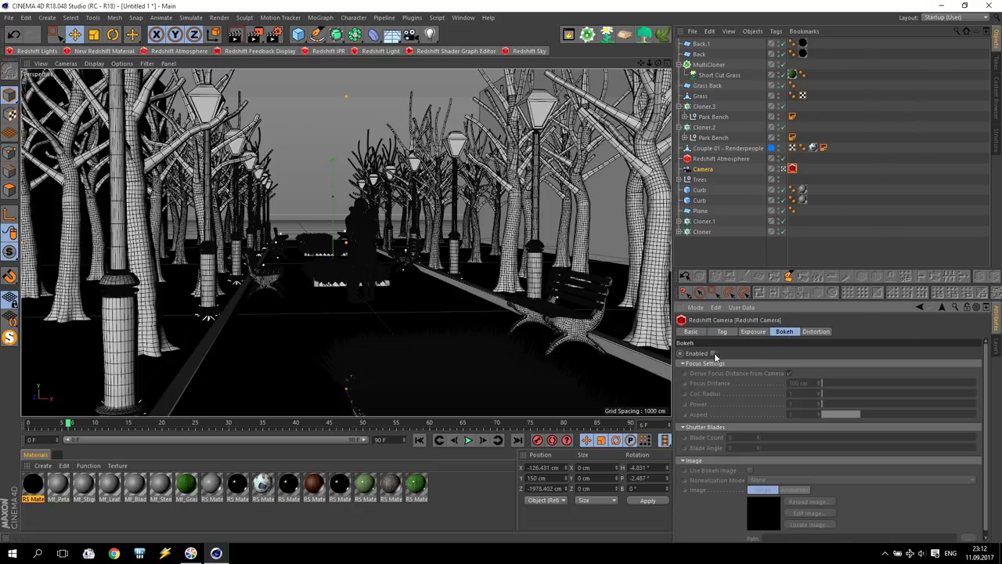
click(761, 335)
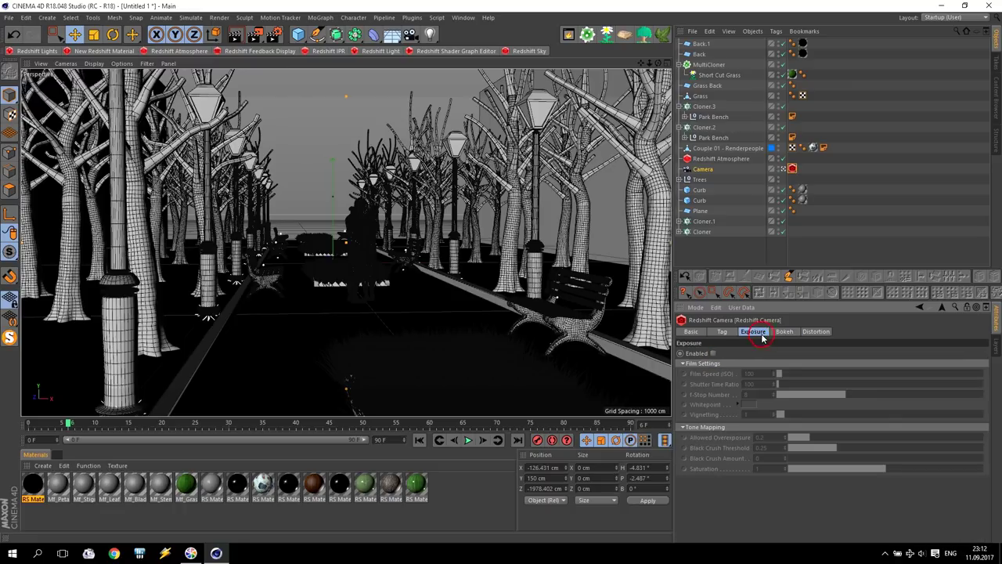
click(713, 354)
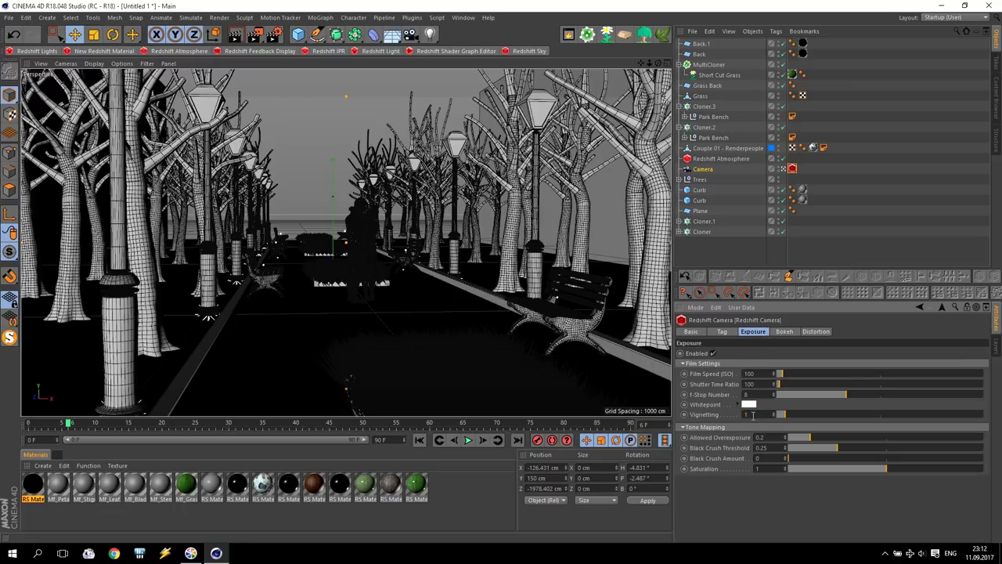
text(0)
key(Return)
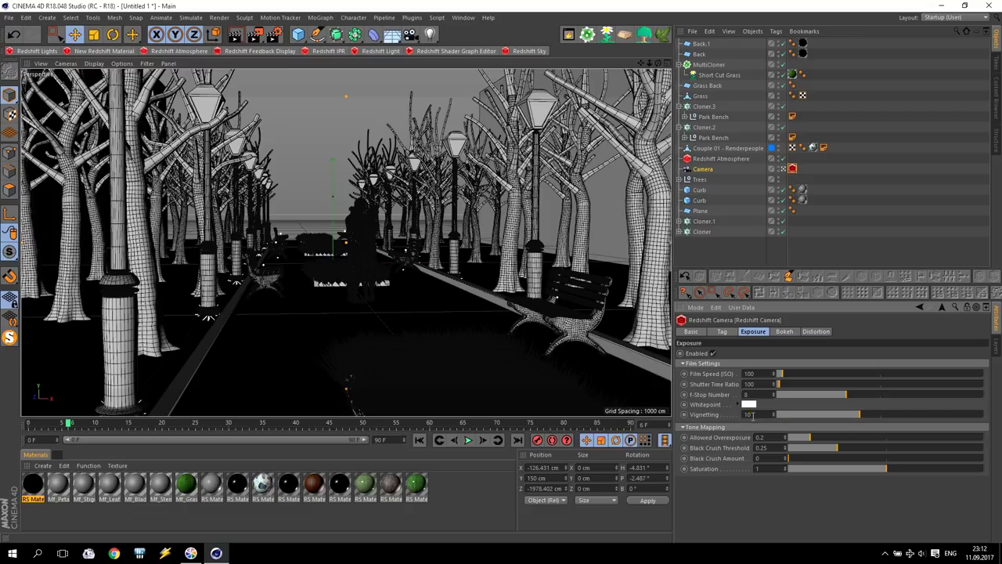
click(256, 36)
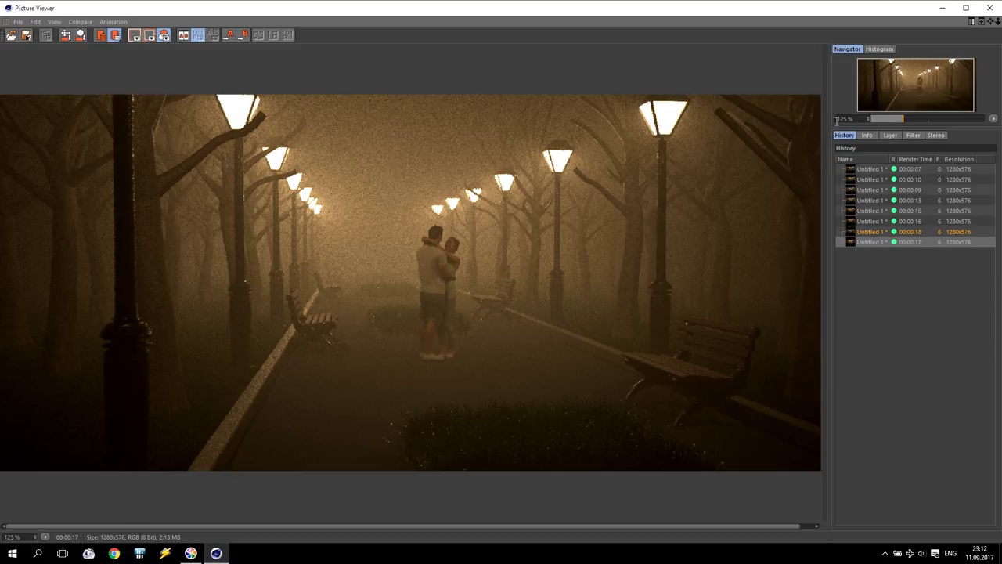
click(943, 8)
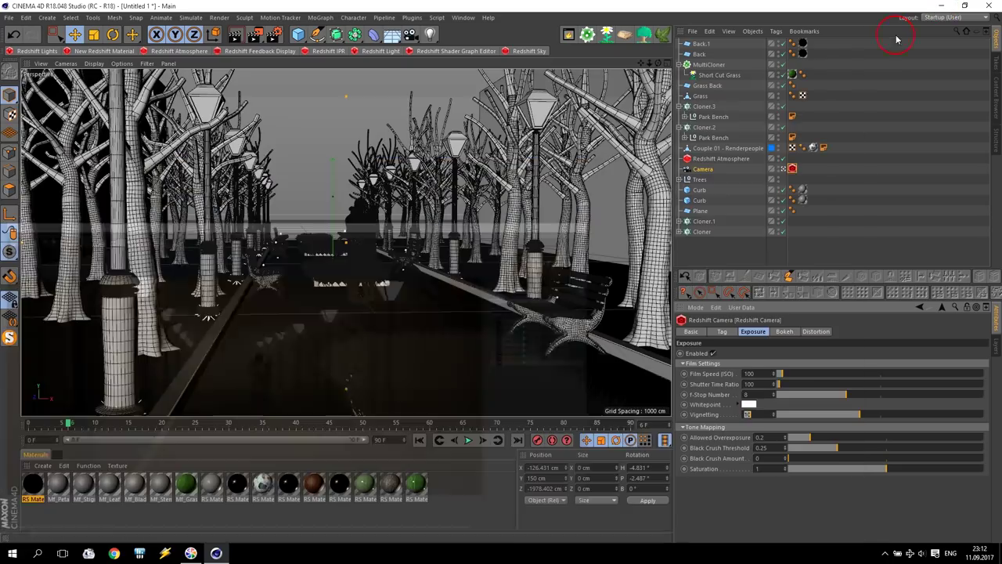
Delete the five unused flower materials whose names start with Mf, keeping Mf_Grass and selecting it.
click(61, 487)
shift+click(160, 486)
key(Delete)
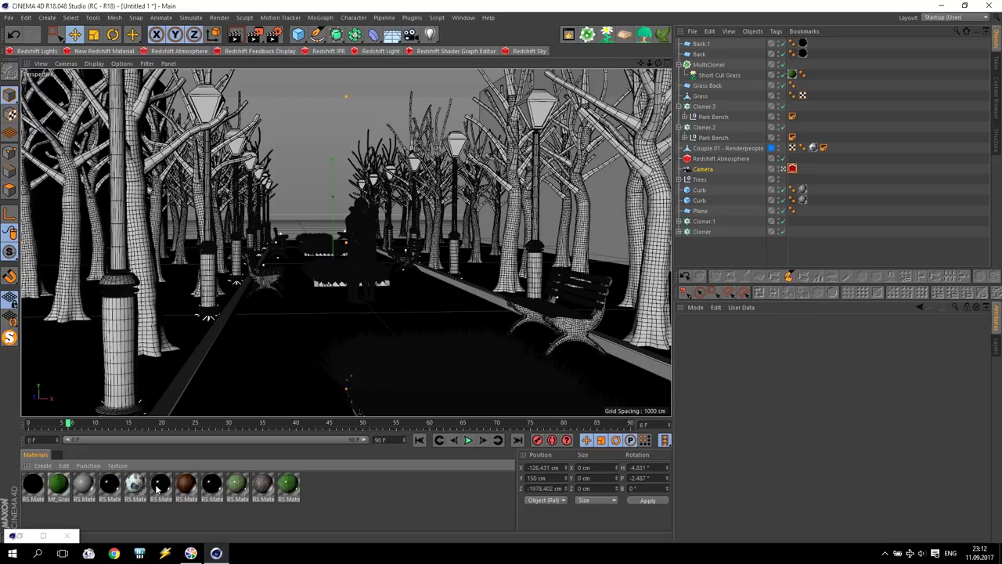
click(59, 485)
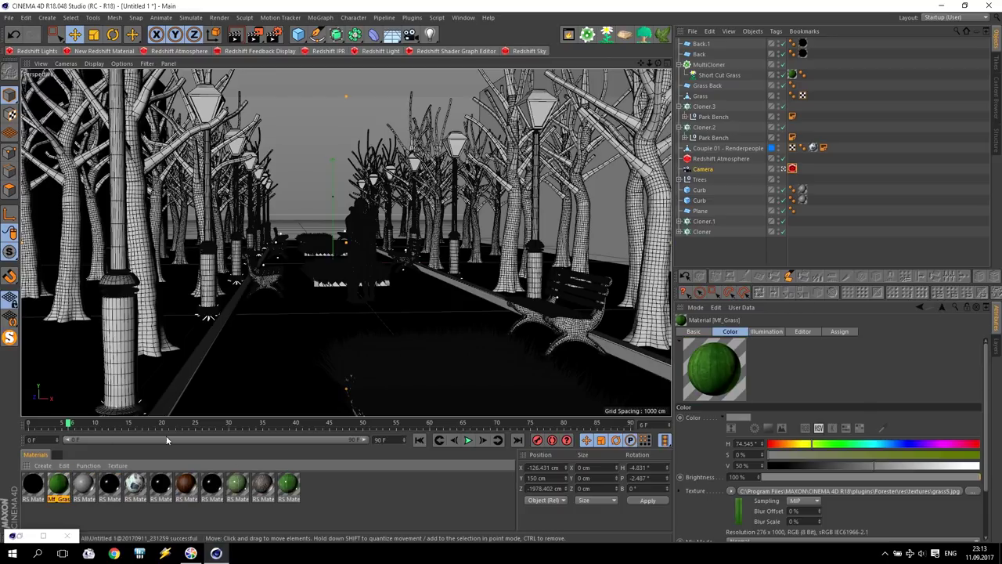
Duplicate the last green Redshift material and open the copy's shader graph.
ctrl+drag(288, 490, 315, 489)
double_click(315, 489)
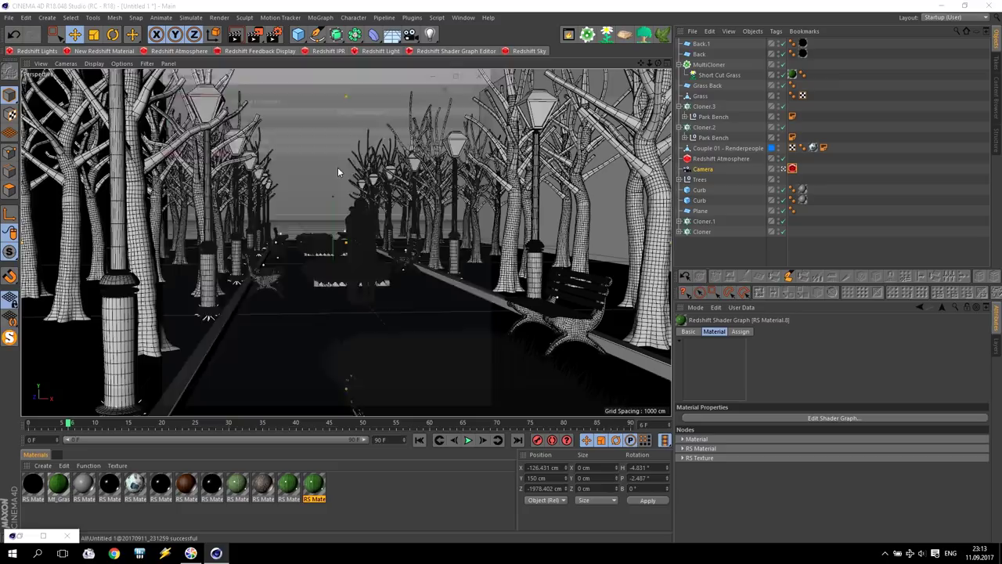
click(338, 108)
Copy the grass5.jpg texture path from Mf_Grass into the duplicated material's RS Texture node and close the shader graph.
click(58, 486)
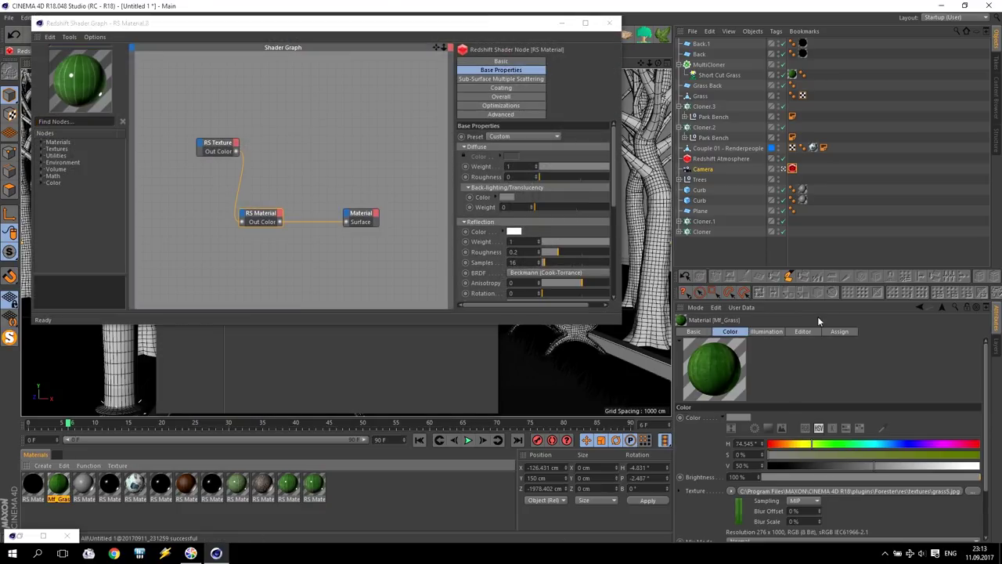
click(373, 379)
click(338, 179)
triple_click(337, 191)
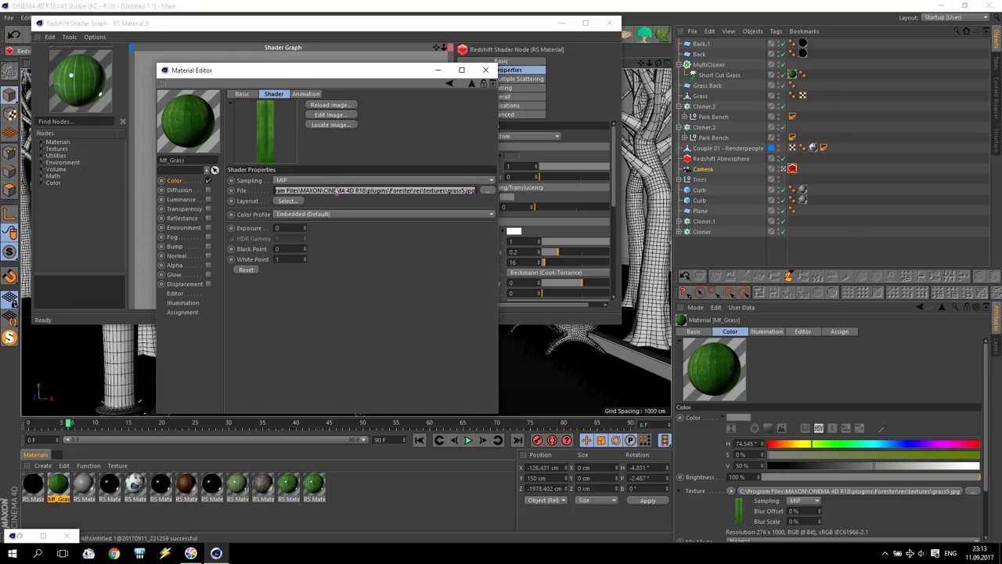
click(186, 25)
click(216, 146)
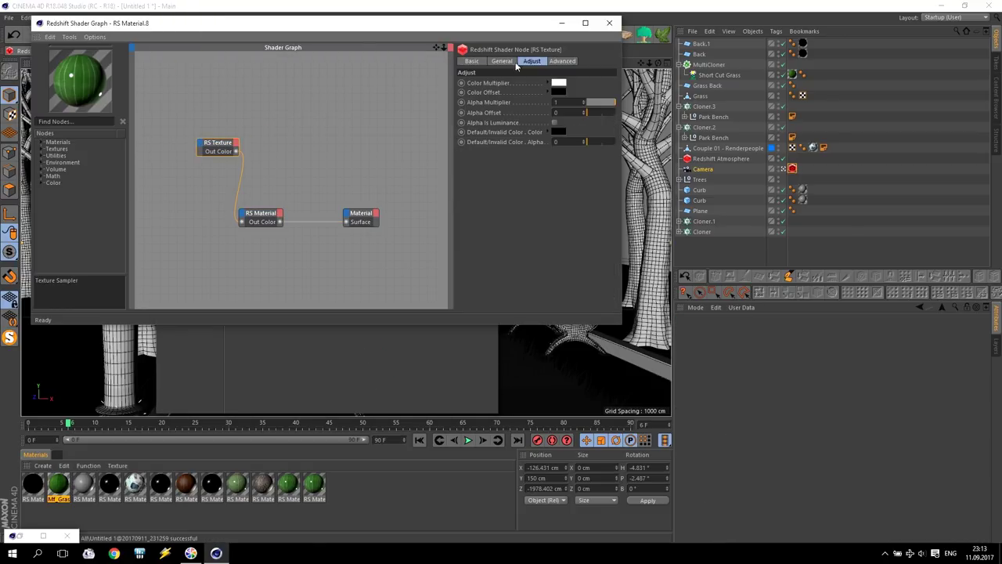
click(509, 61)
click(557, 141)
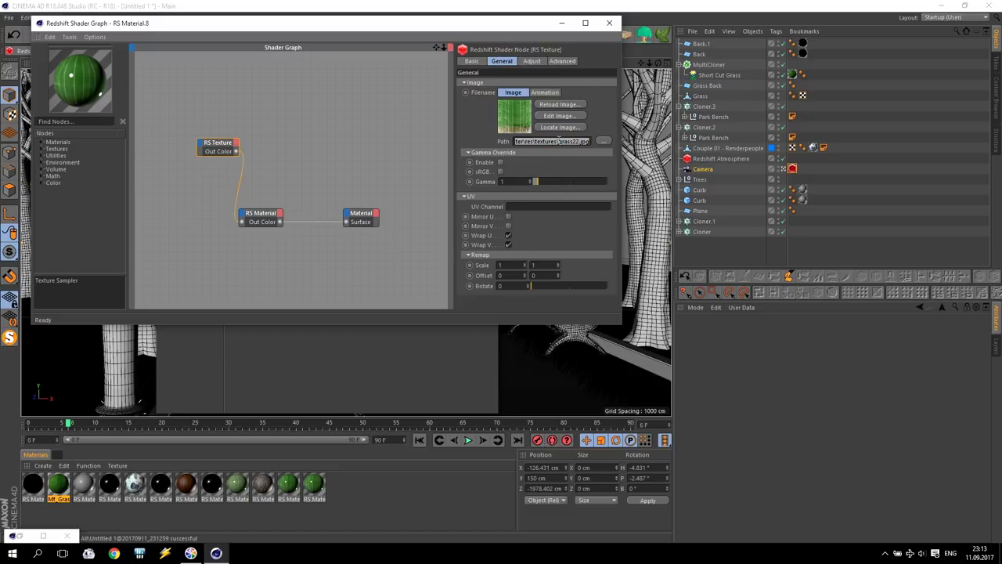
click(275, 155)
click(606, 24)
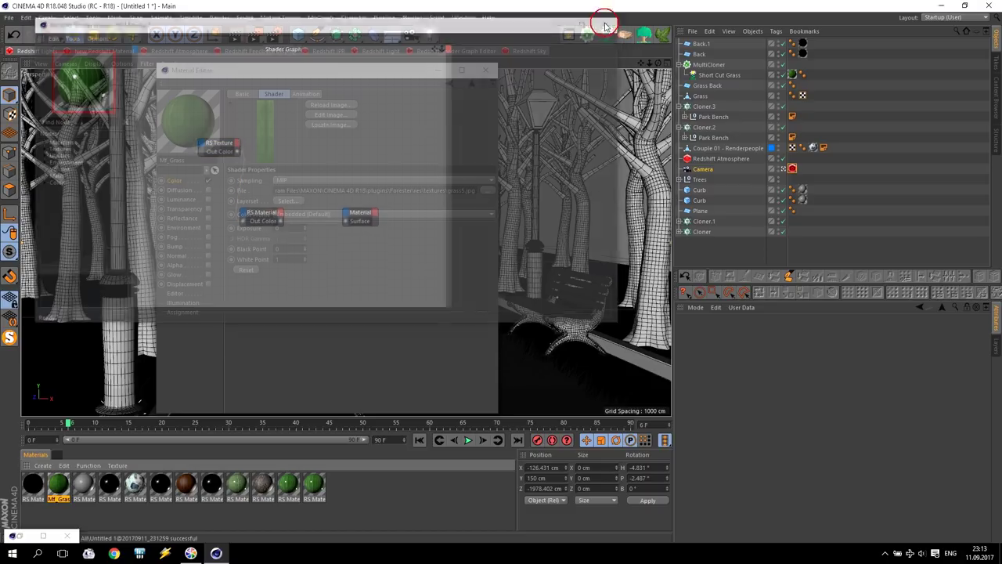
Replace the Mf_Grass material with the duplicated Redshift grass material and close the Material Editor.
click(314, 484)
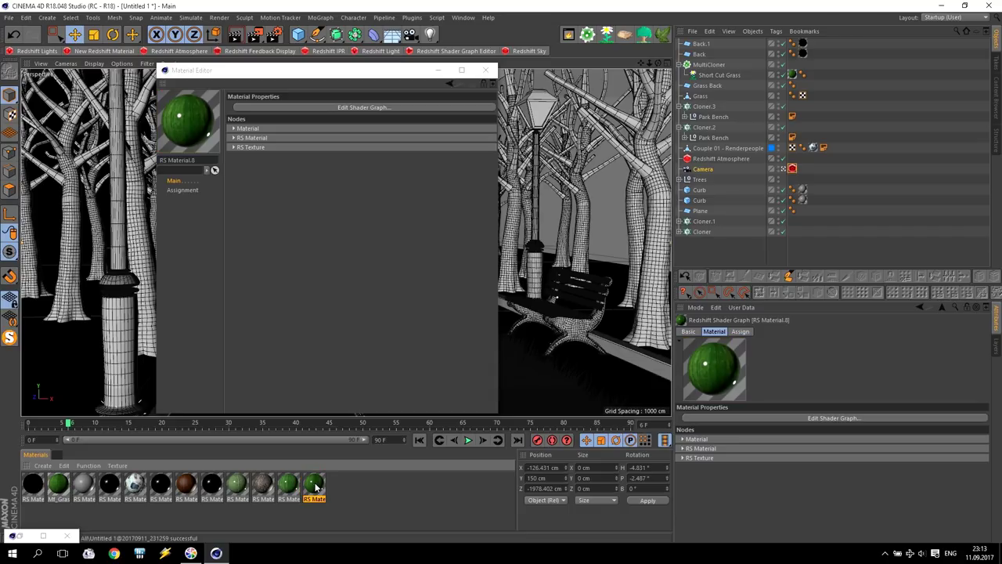
drag(318, 489, 59, 489)
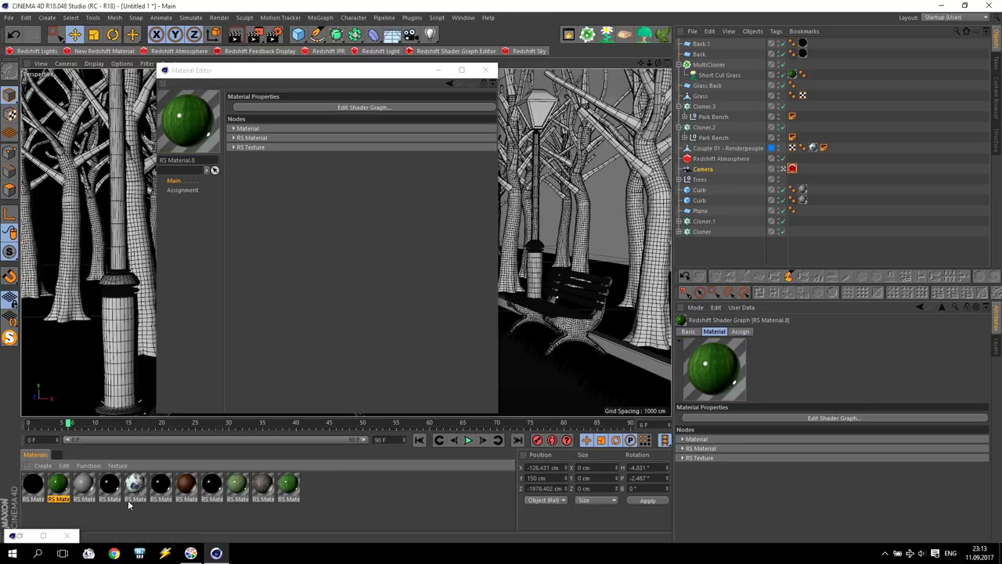
click(486, 70)
click(316, 139)
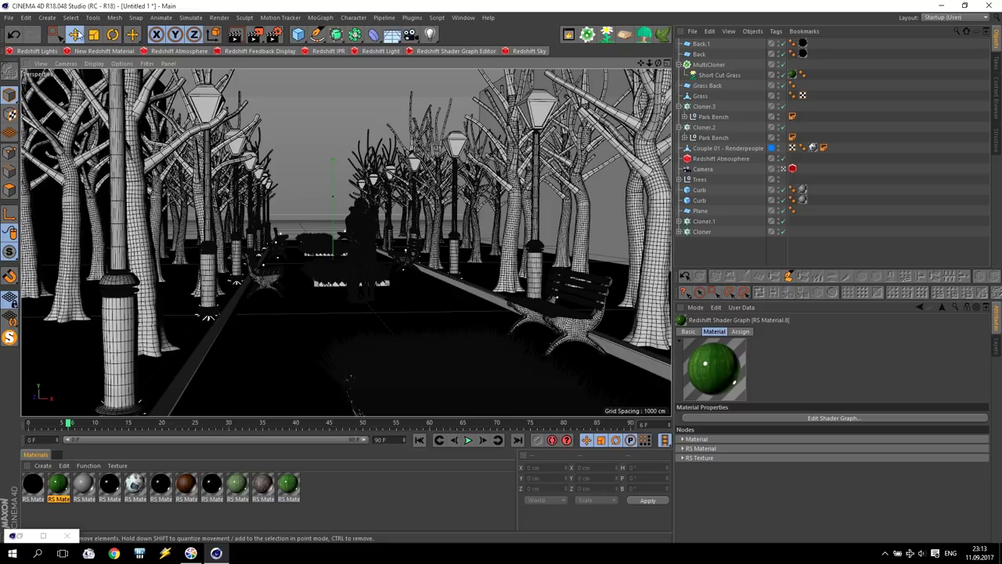
Create a new Redshift material and add two RS Texture nodes to its shader graph.
click(102, 51)
double_click(32, 484)
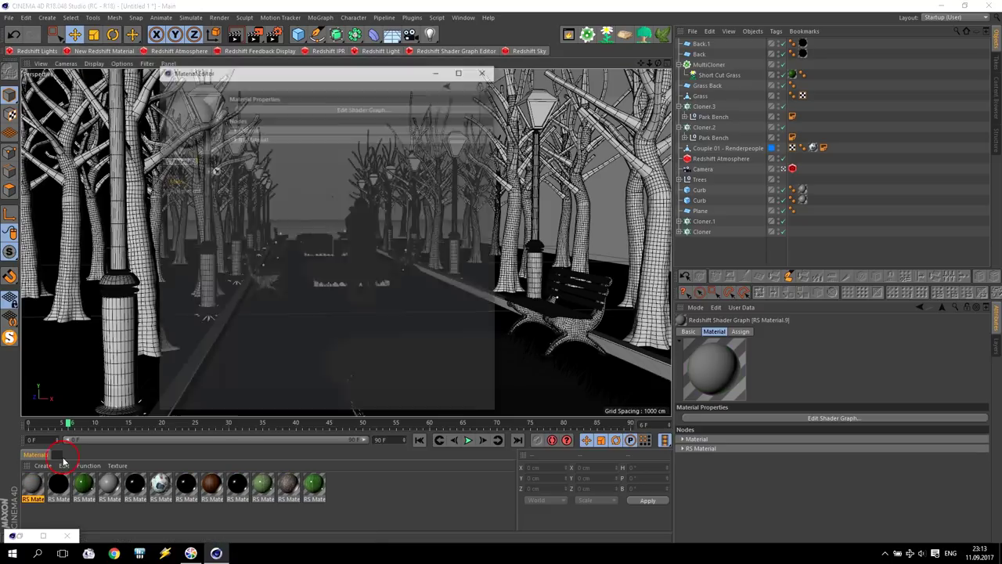
click(297, 111)
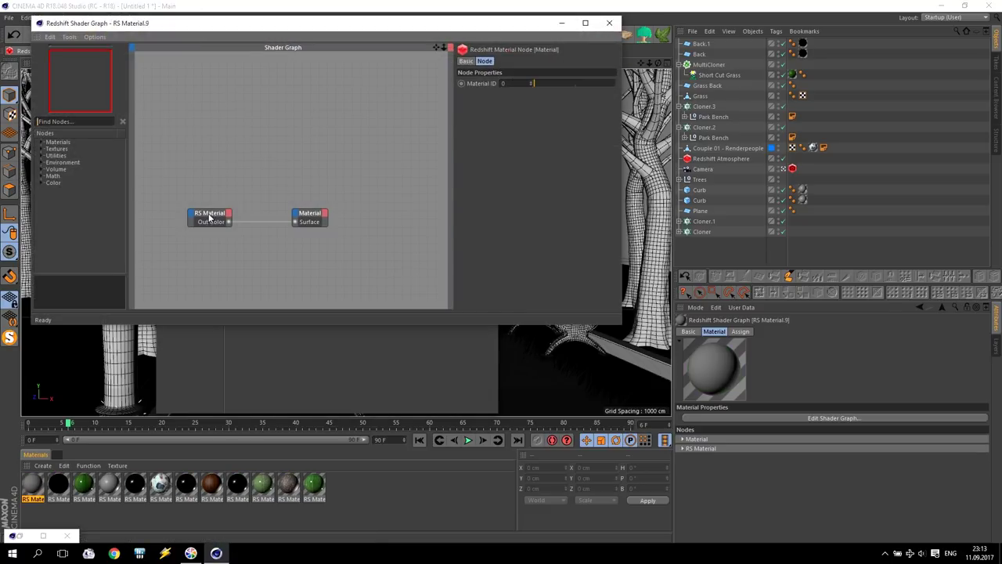
click(210, 218)
click(42, 149)
drag(67, 190, 161, 153)
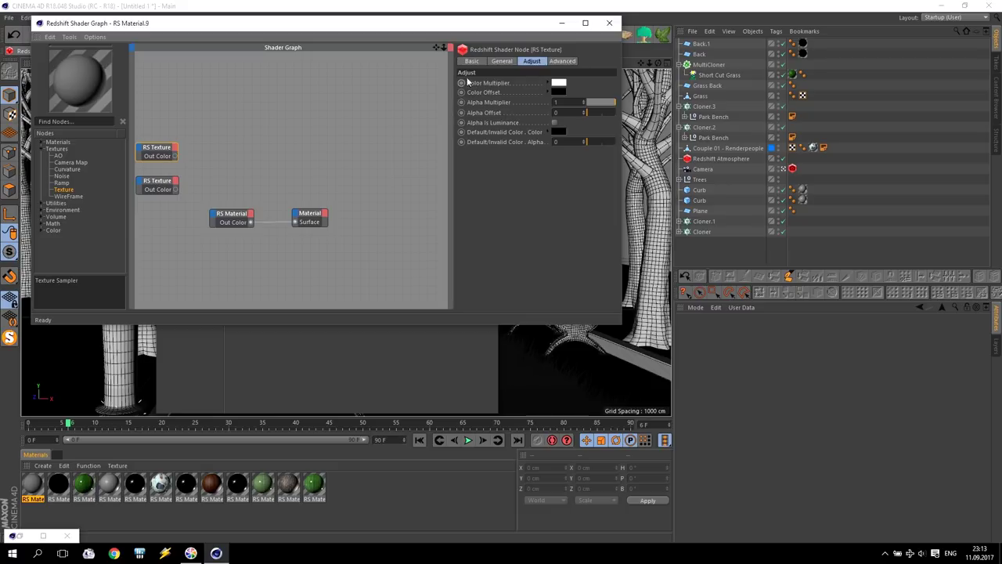
Load road_brick_5.jpg from the Тротуар folder in D:\Texture into the upper RS Texture node.
click(502, 61)
click(602, 141)
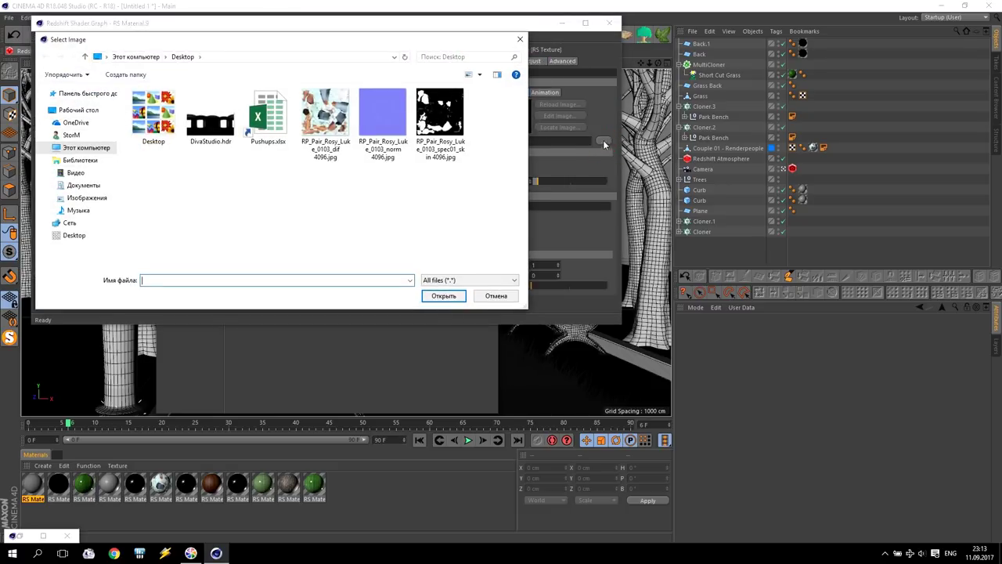
click(84, 148)
click(324, 171)
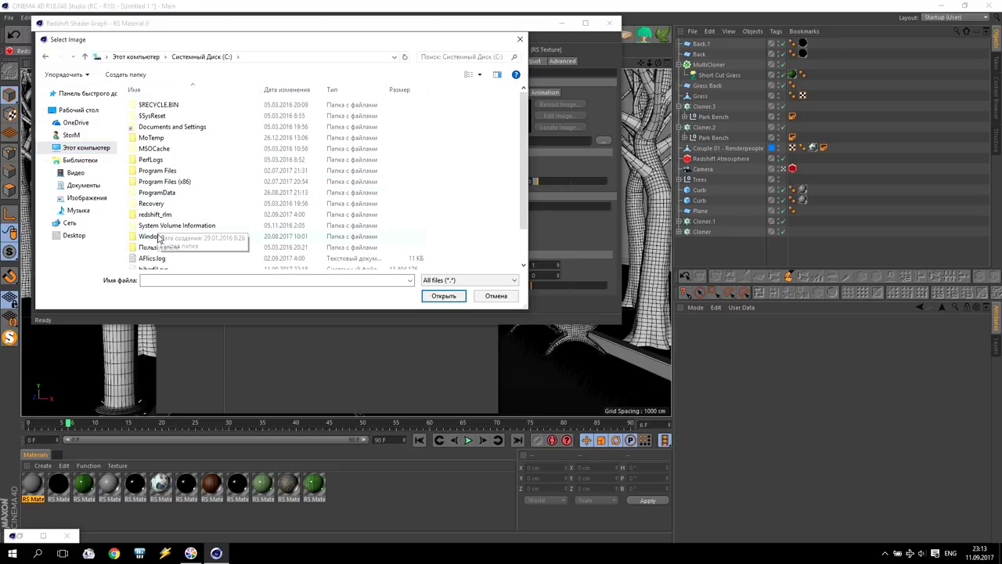
click(86, 147)
double_click(291, 197)
scroll(227, 227, down, 2)
double_click(173, 237)
scroll(320, 184, down, 3)
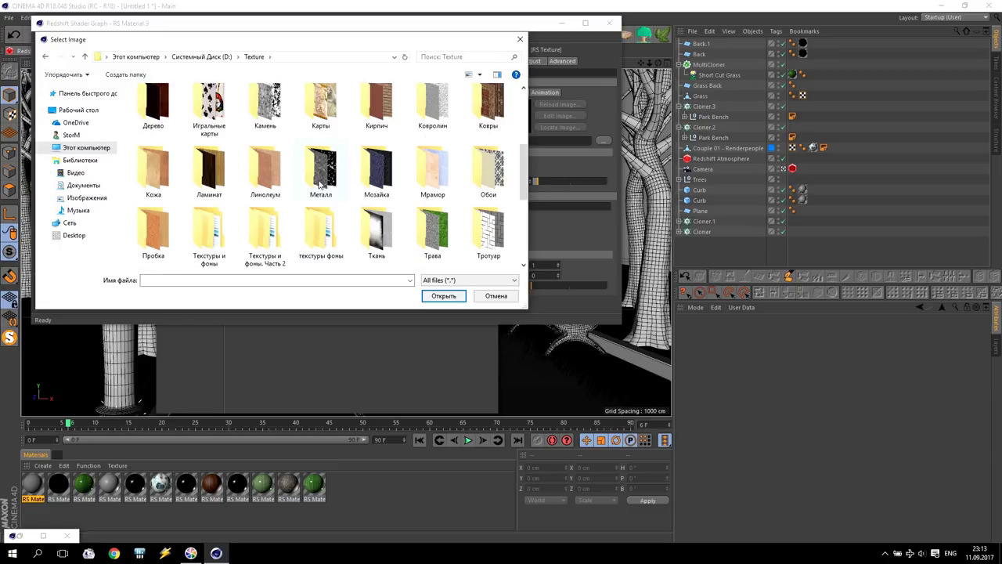
double_click(499, 233)
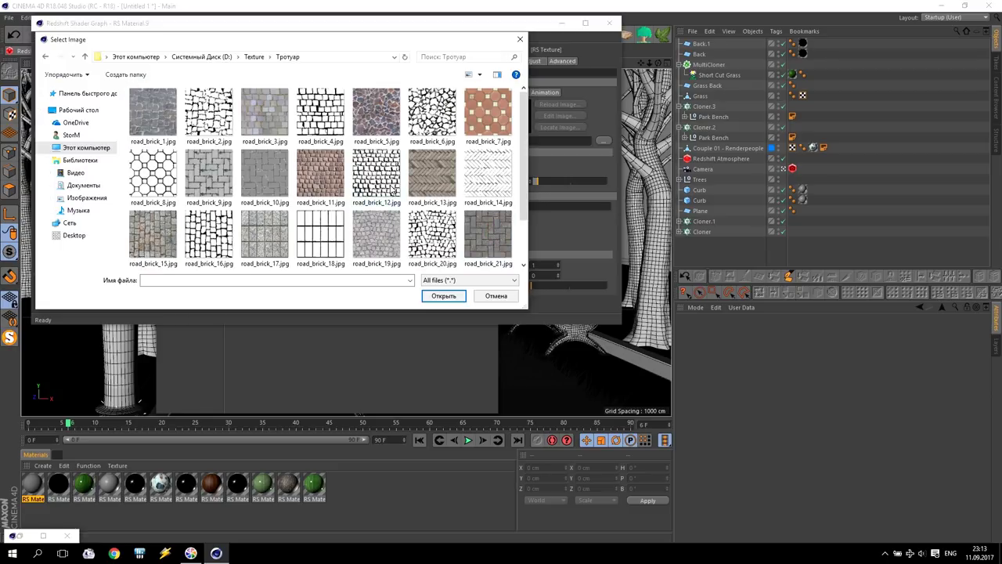
click(377, 113)
click(445, 295)
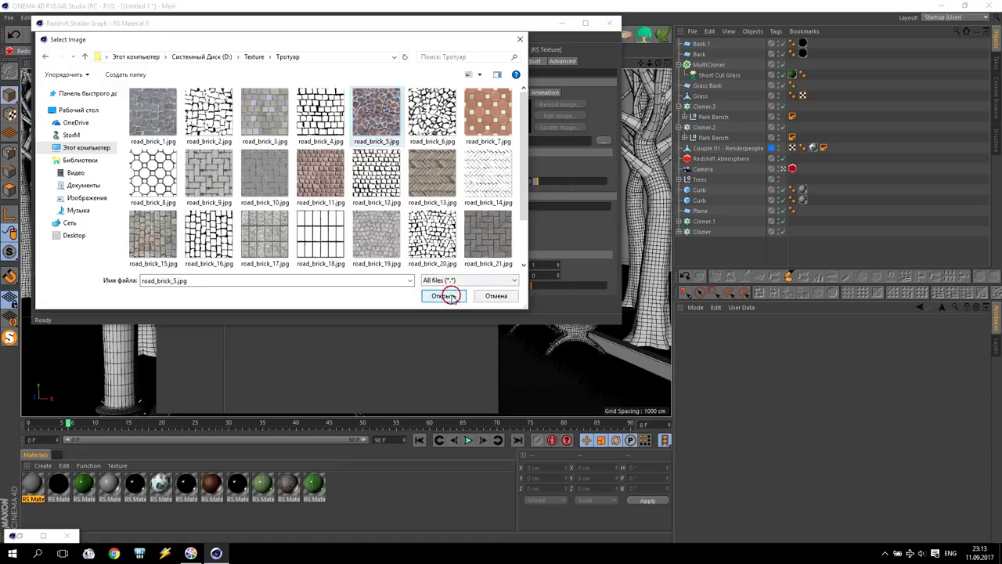
Load road_brick_6.jpg into the lower RS Texture node.
click(158, 183)
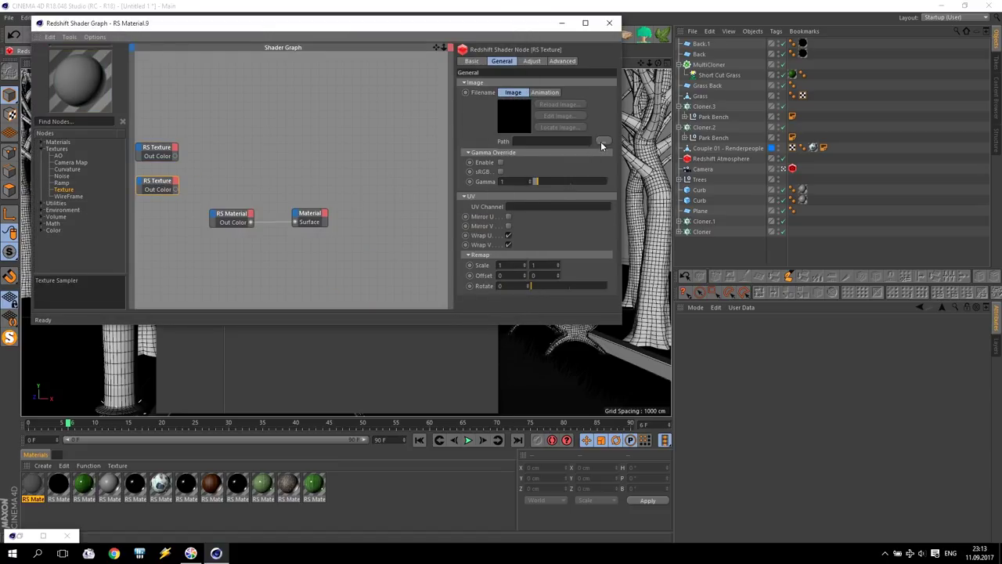
click(603, 142)
click(432, 114)
click(451, 299)
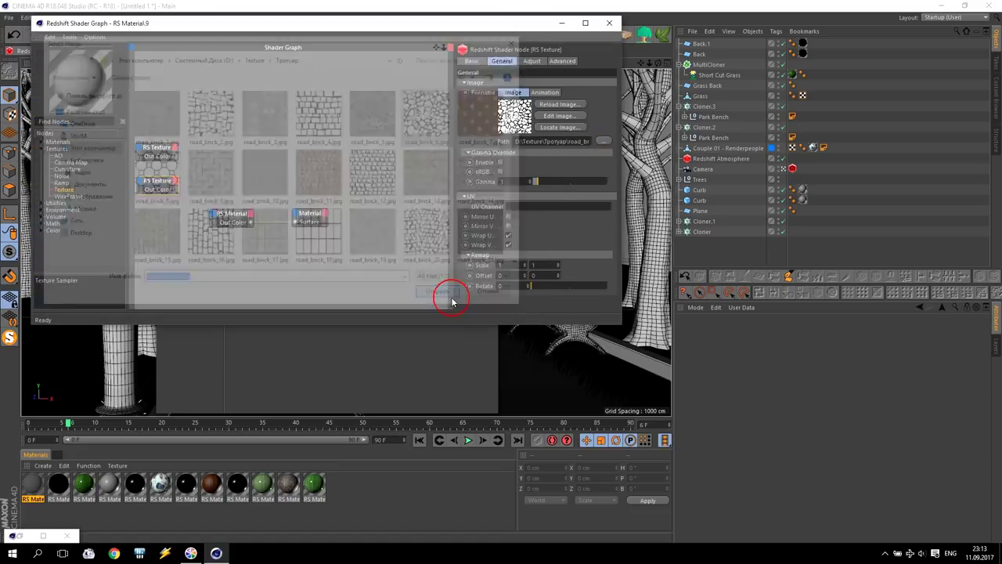
Move the RS Material and output nodes farther from the textures and add an RS Bump Map node between them.
drag(233, 192, 415, 178)
click(41, 203)
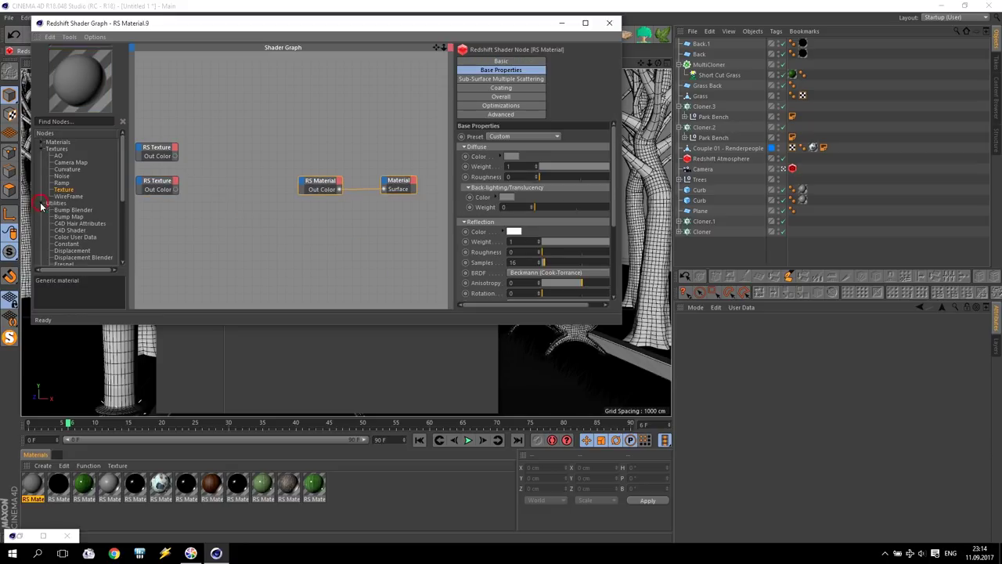
drag(68, 219, 235, 191)
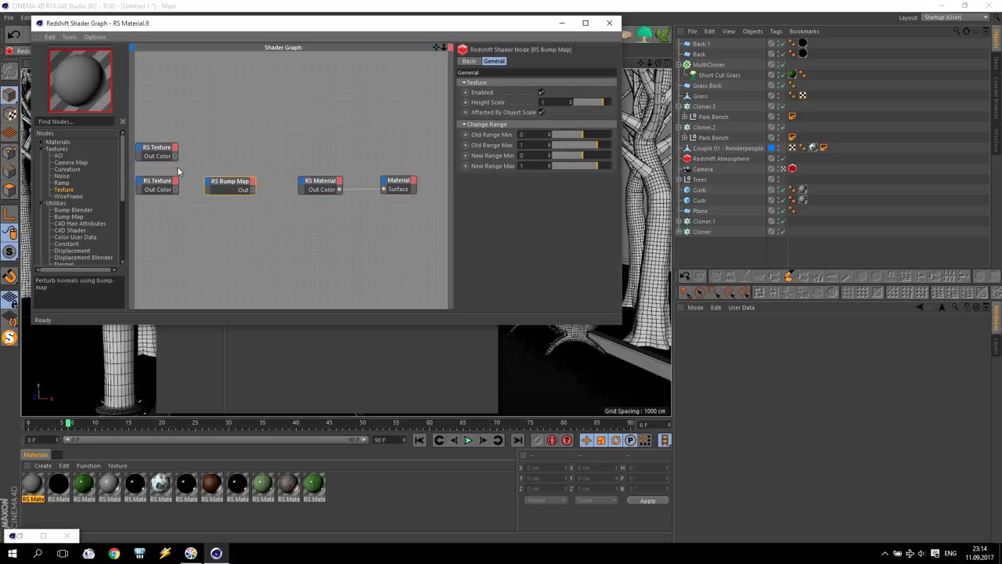
Connect the road_brick_5 texture to the RS Material's diffuse color and the road_brick_6 texture through the Bump Map to its overall bump input.
drag(177, 156, 319, 188)
click(477, 186)
click(188, 189)
drag(189, 189, 305, 188)
click(252, 192)
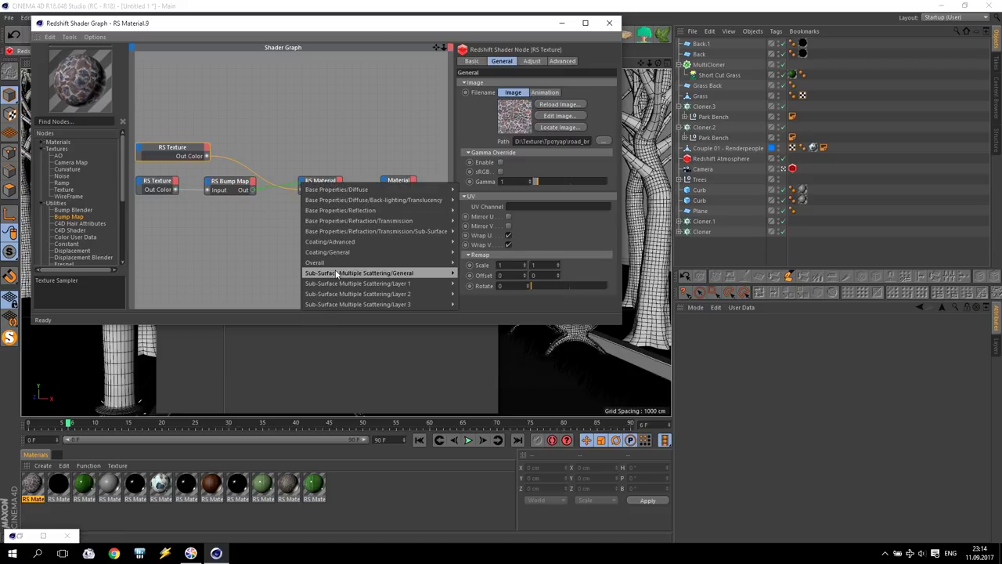
mouse_move(359, 266)
click(476, 294)
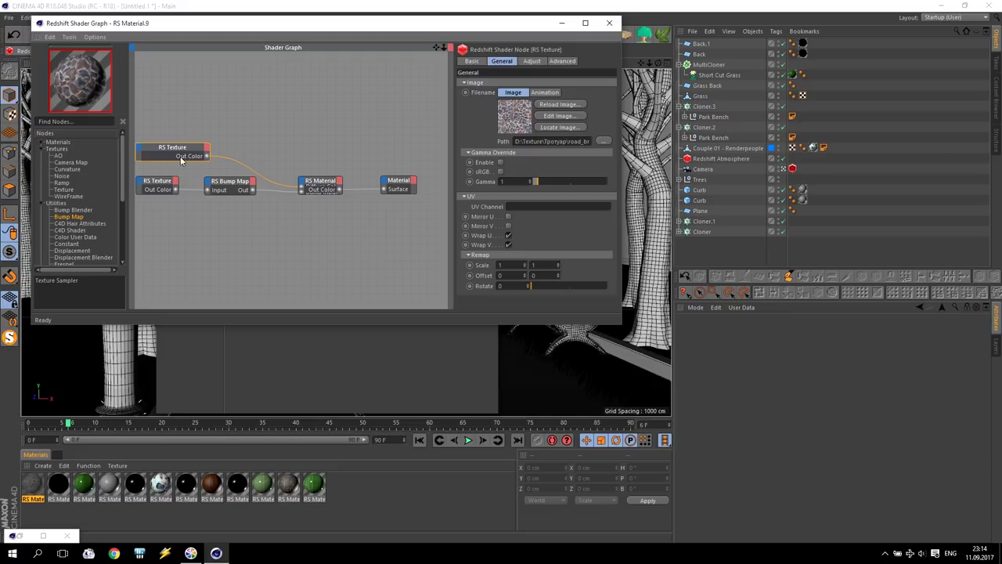
Set the paving RS Material's reflection roughness to 0.3.
click(327, 184)
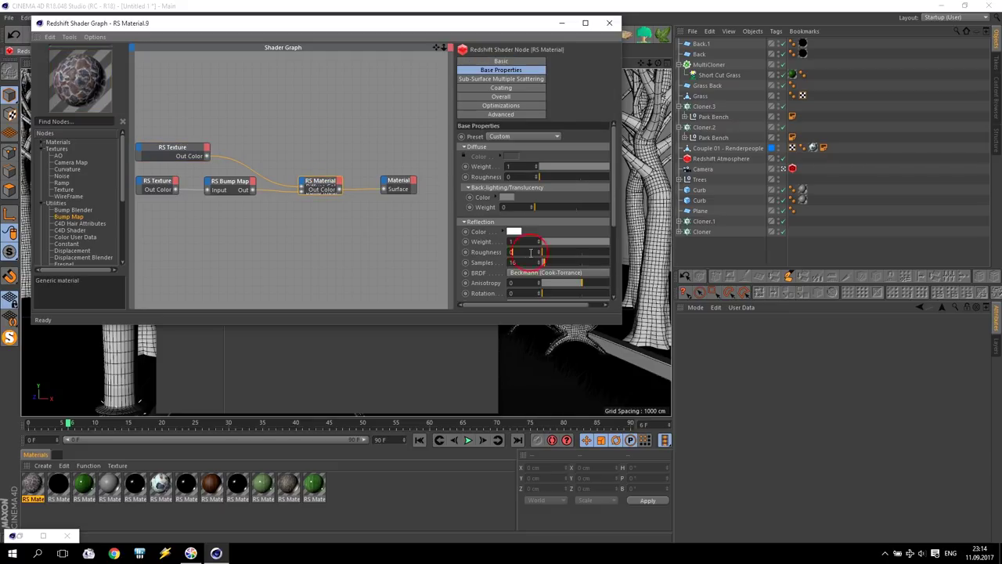
text(.3)
key(Return)
Close the material windows, assign the paving material to the path plane with Cubic projection, and render to the Picture Viewer.
click(609, 23)
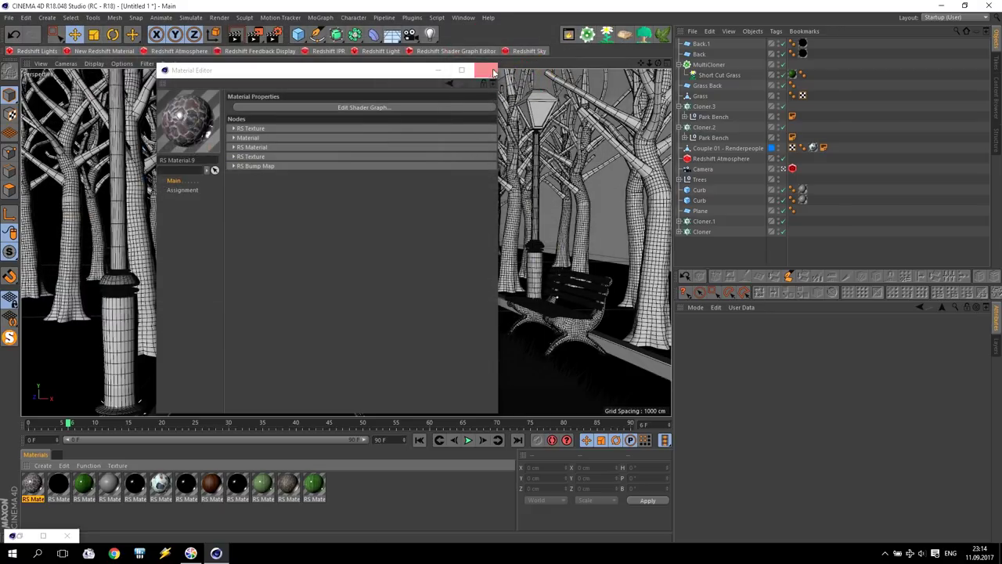
click(487, 70)
drag(33, 482, 265, 362)
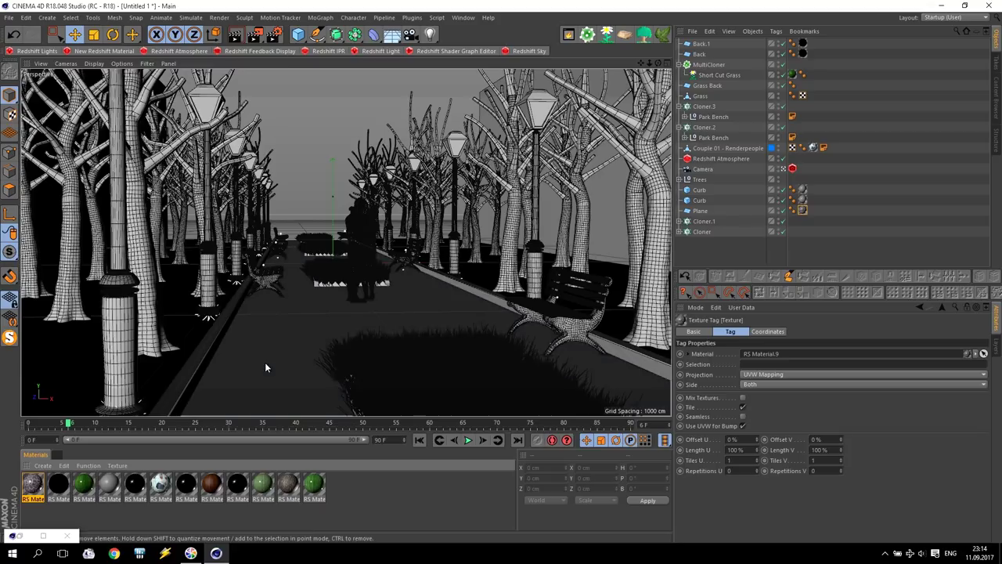
click(763, 375)
click(769, 409)
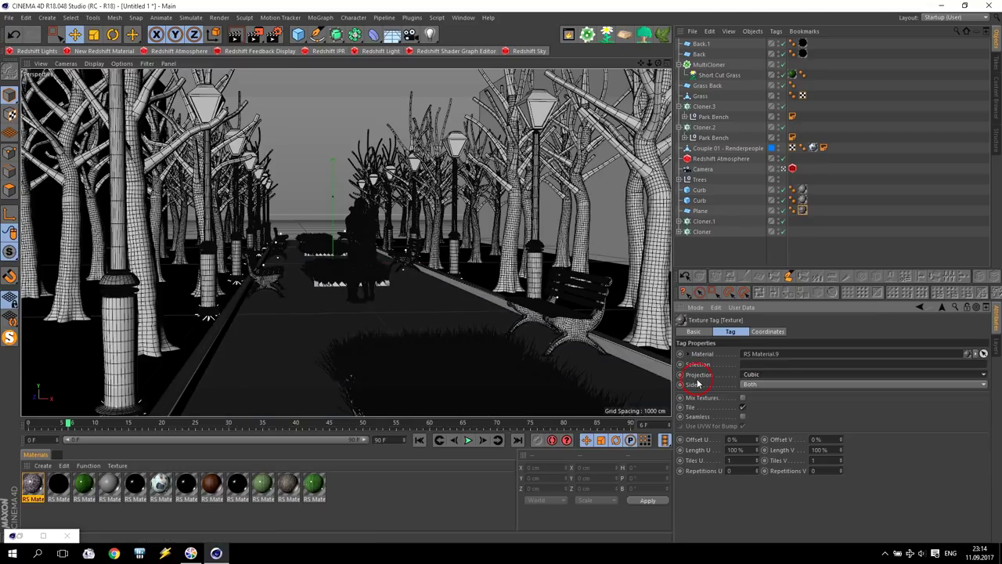
click(253, 34)
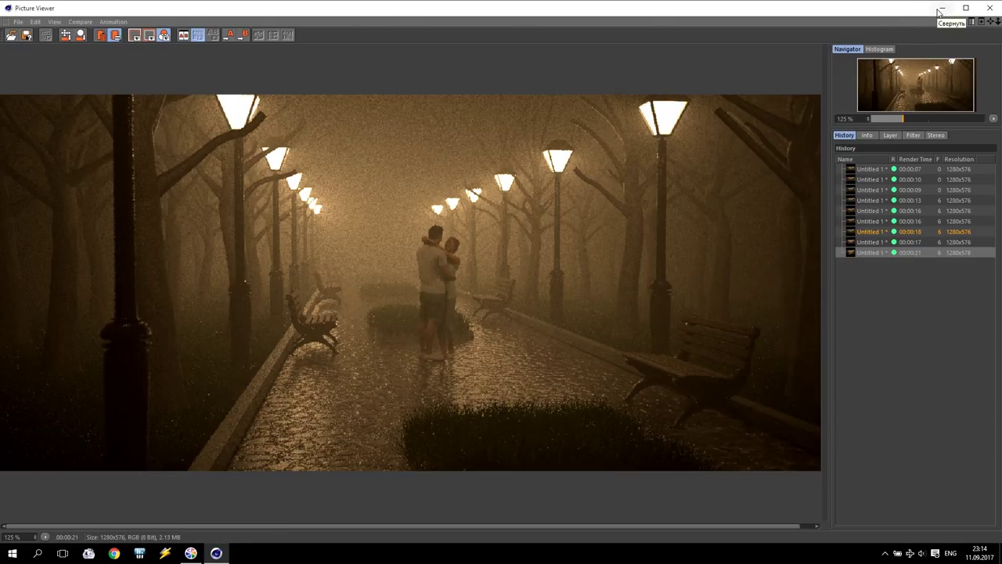
click(940, 8)
Set the paving material's reflection roughness to 0.7 and render the scene to the Picture Viewer again.
double_click(37, 484)
click(340, 106)
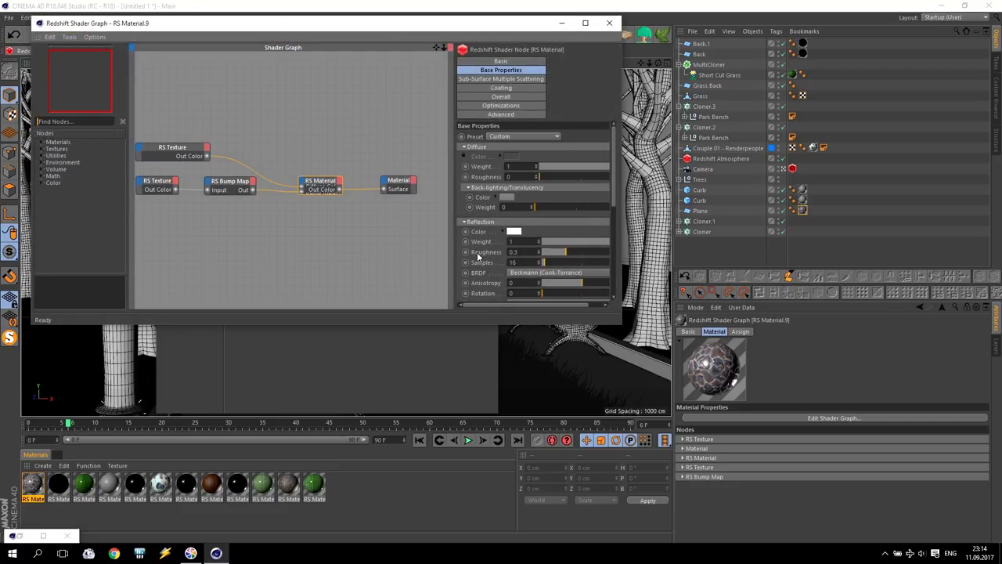
double_click(515, 251)
text(0.7)
key(Return)
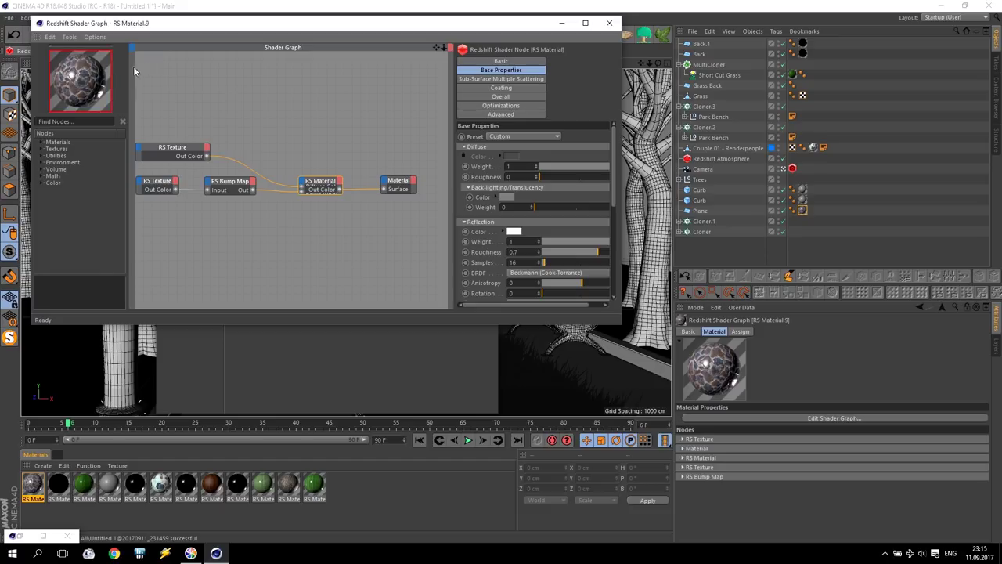
drag(180, 25, 190, 97)
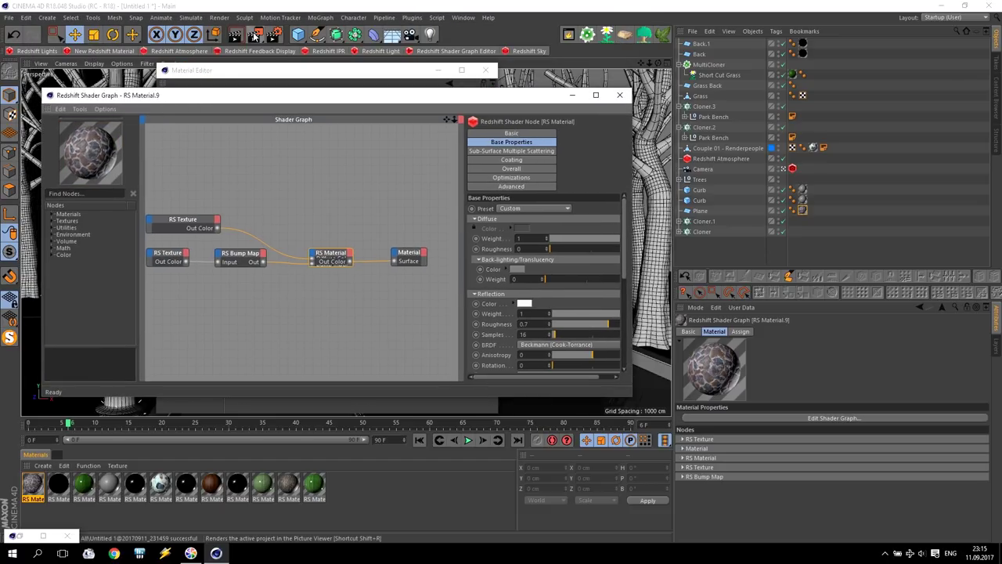
click(254, 34)
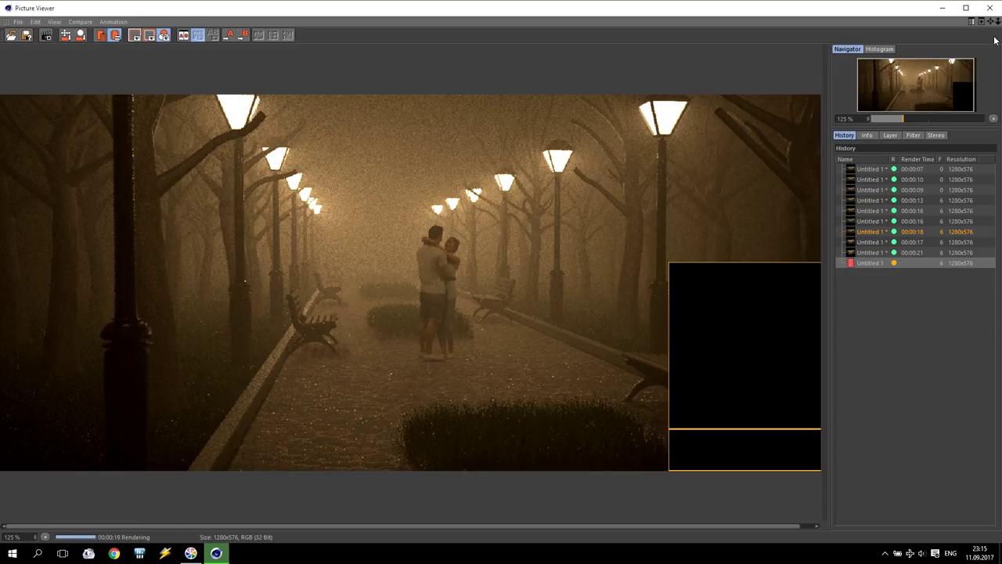
click(990, 8)
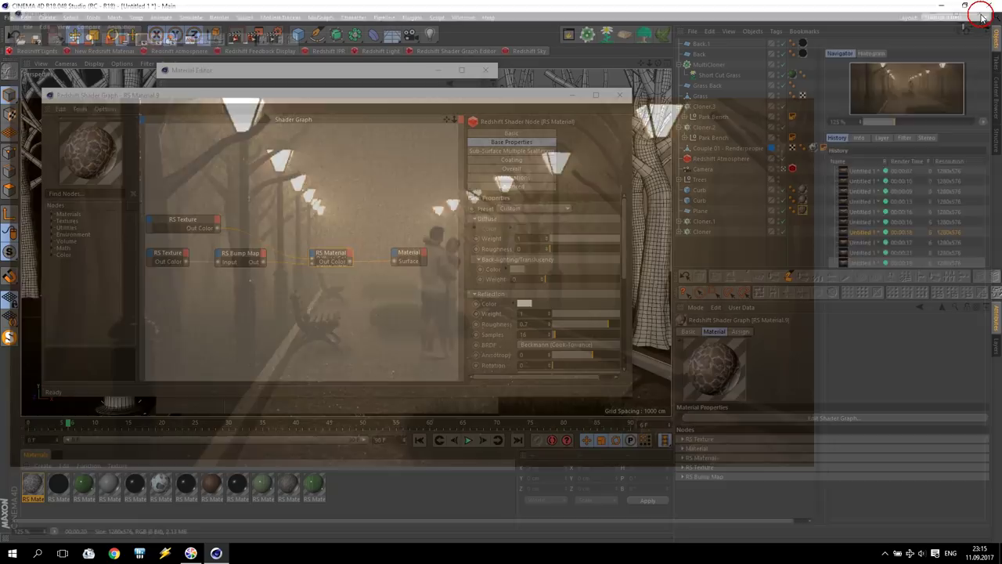
Duplicate the upper RS Texture node below the bump texture and add an RS Color Correct node beside the copy.
drag(192, 228, 191, 291)
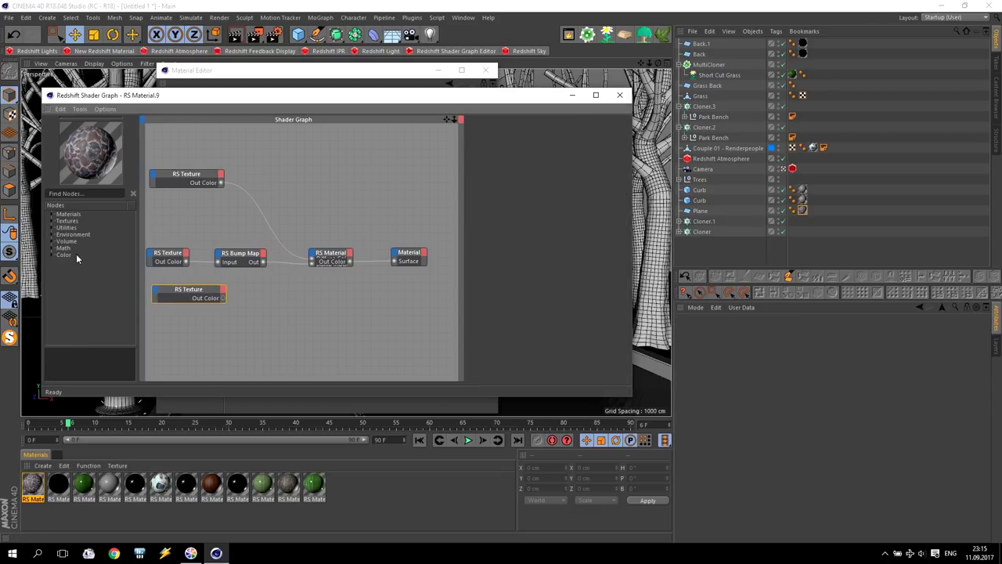
click(50, 255)
drag(141, 296, 288, 315)
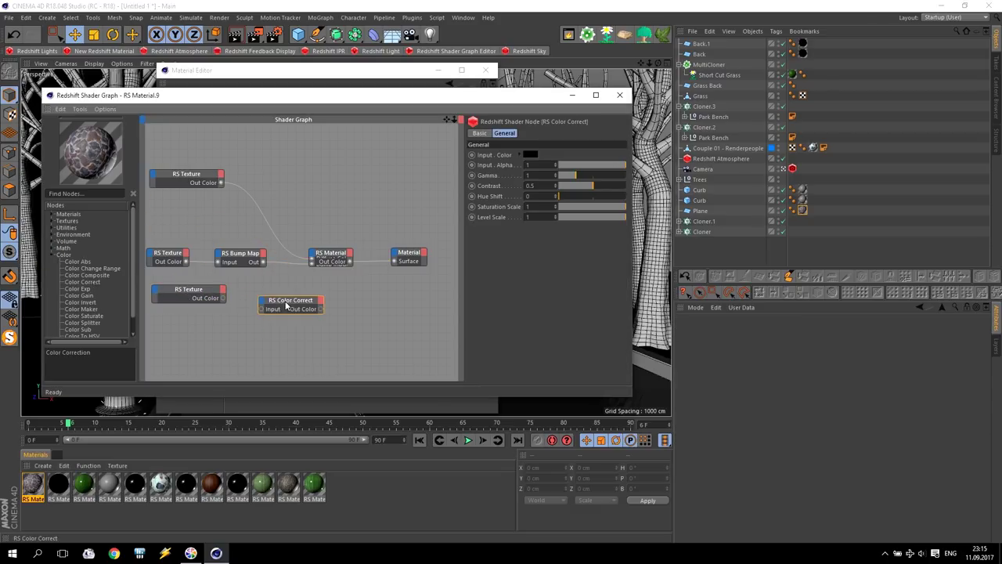
Feed the duplicated RS Texture into the RS Color Correct node and set its Saturation Scale to 0.
drag(223, 298, 390, 265)
click(376, 270)
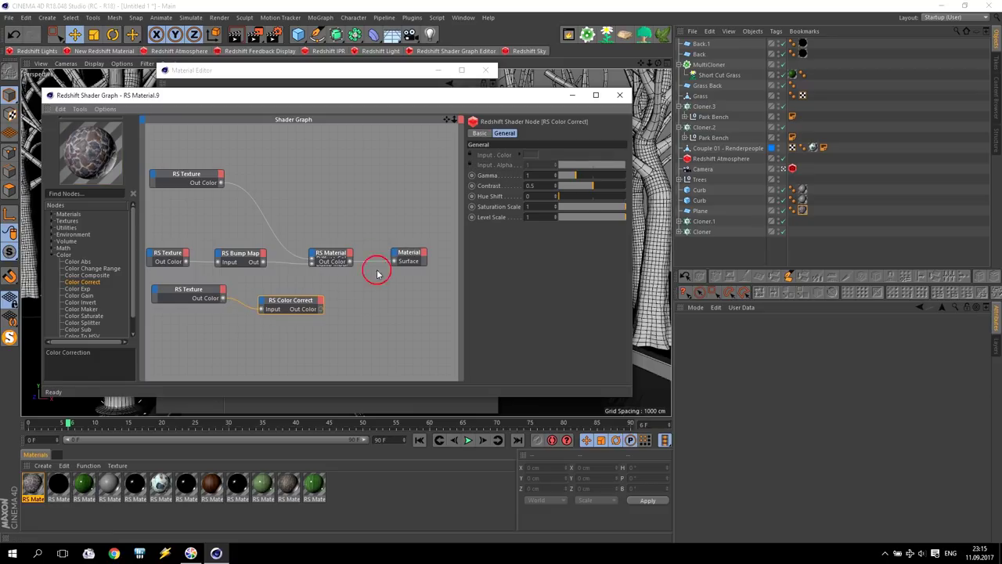
drag(599, 209, 548, 210)
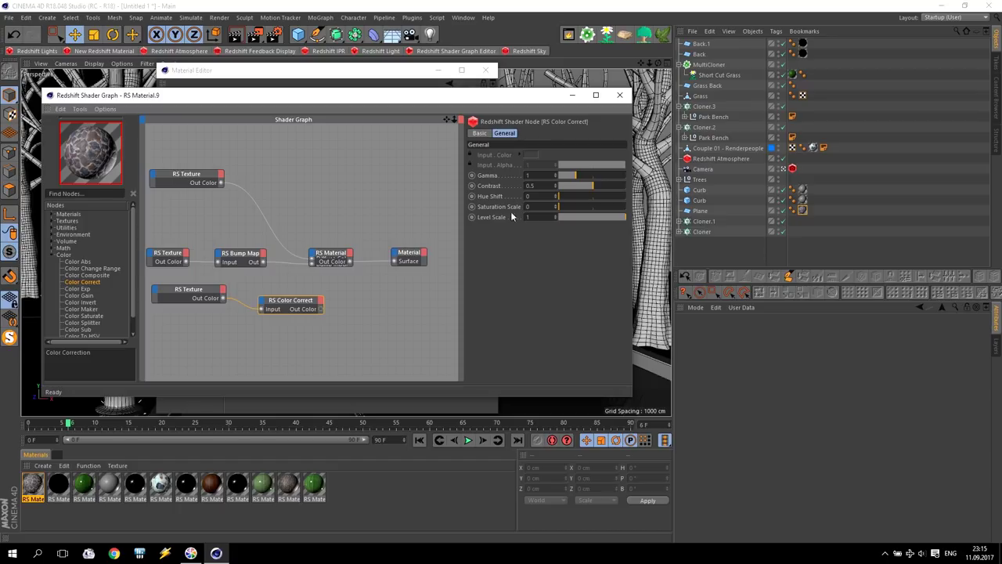
Connect the RS Color Correct output to the RS Material's reflection weight and move the RS Material node up, clear of its neighbours.
mouse_move(327, 267)
mouse_down()
mouse_move(327, 282)
mouse_move(313, 253)
mouse_up()
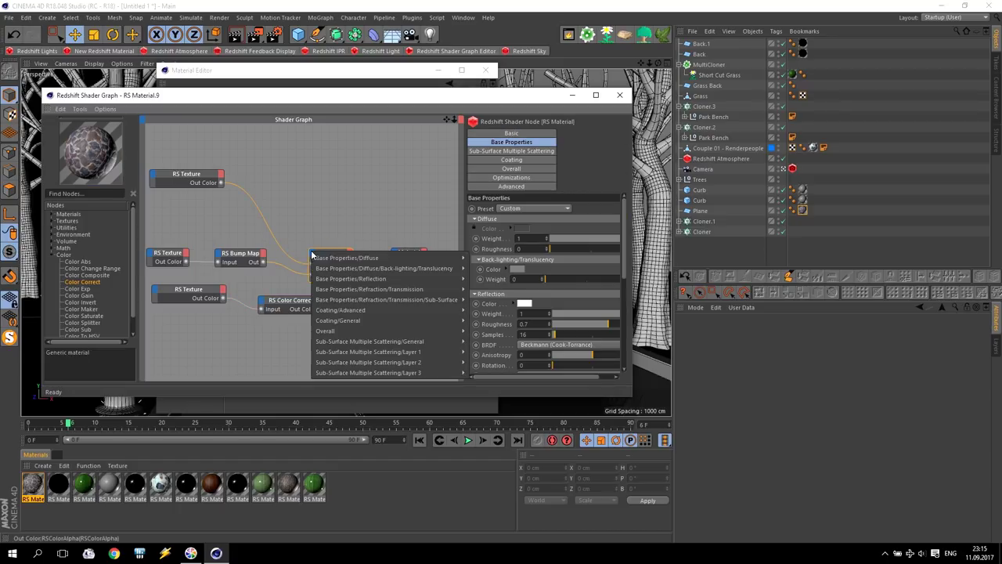
mouse_move(389, 281)
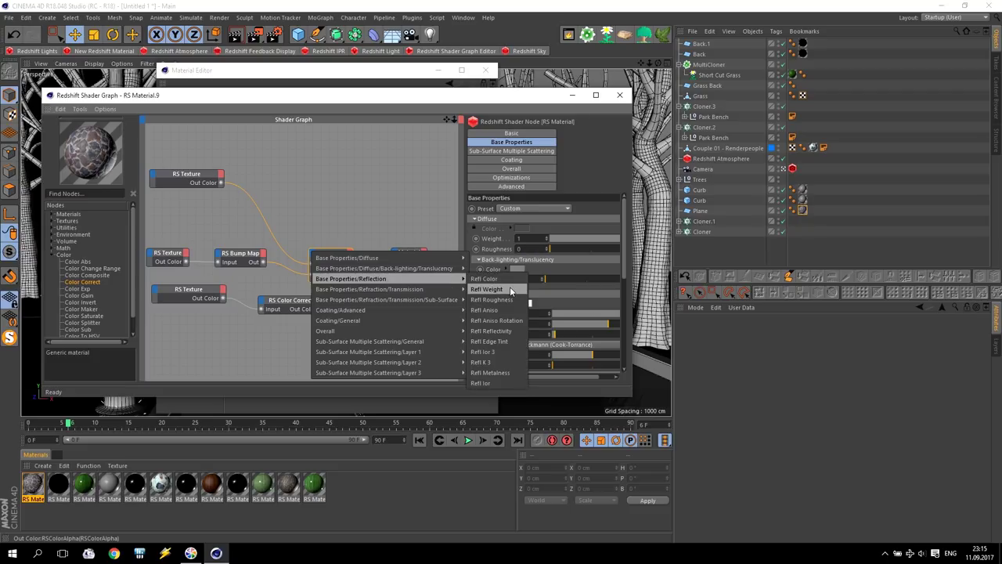
click(487, 289)
drag(334, 253, 359, 223)
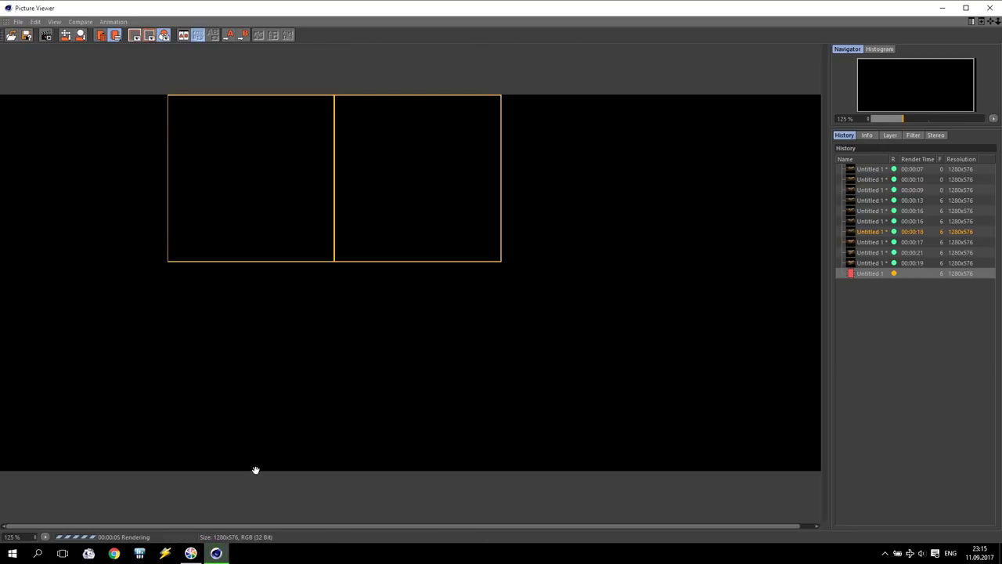
Stop the running render, set the RS Material's reflection roughness to 0.3 and render the scene to the Picture Viewer again.
click(989, 8)
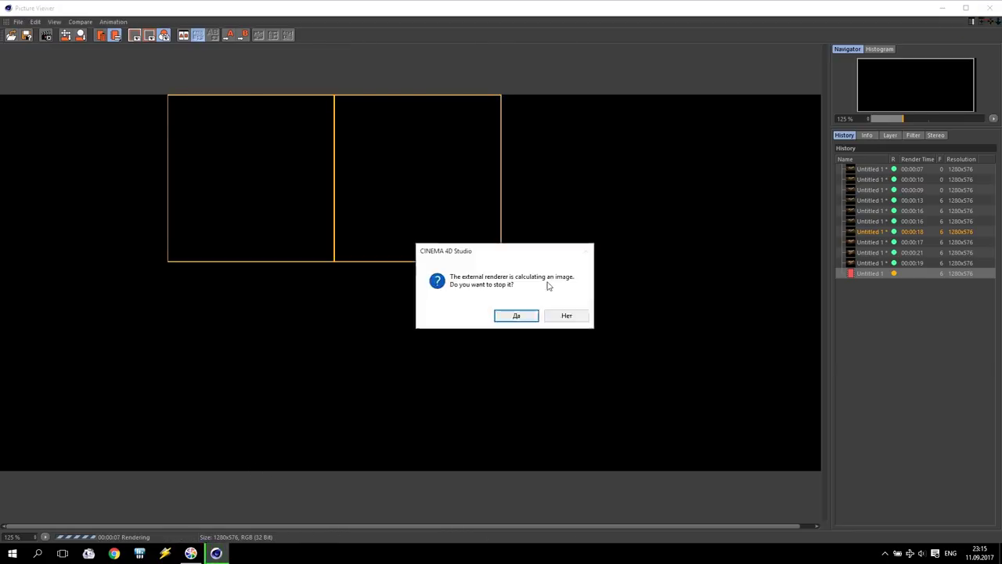
click(514, 316)
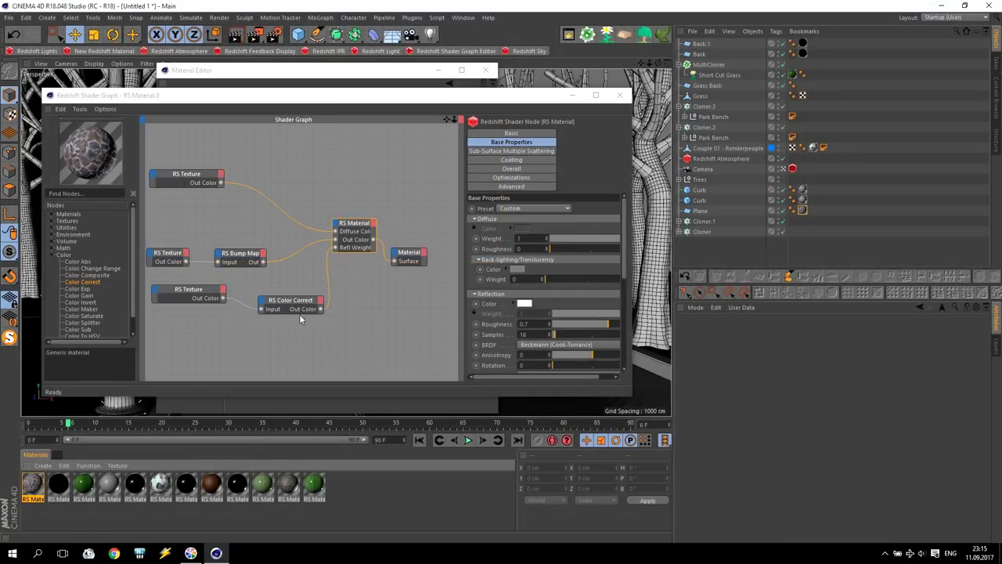
click(355, 224)
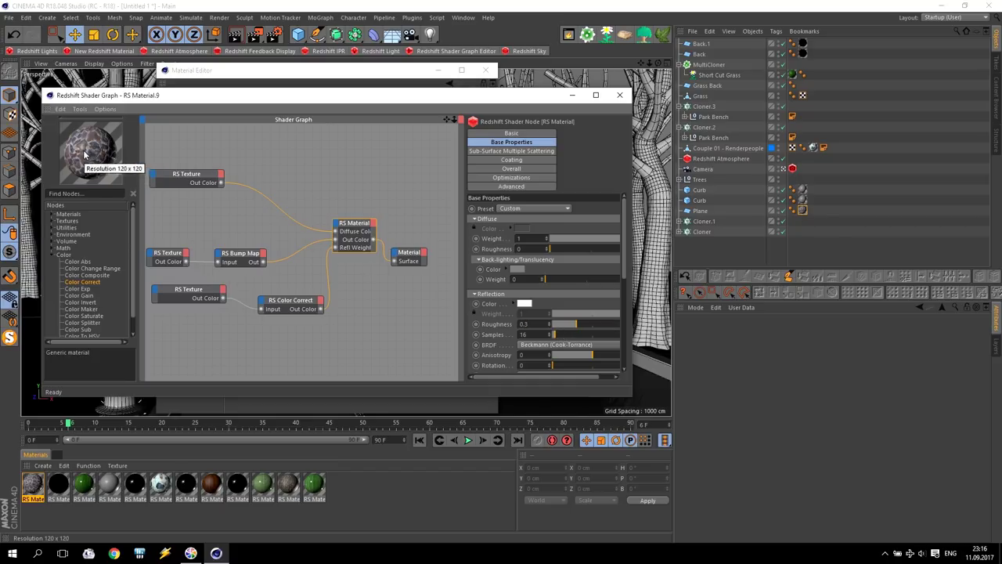
click(619, 94)
click(255, 34)
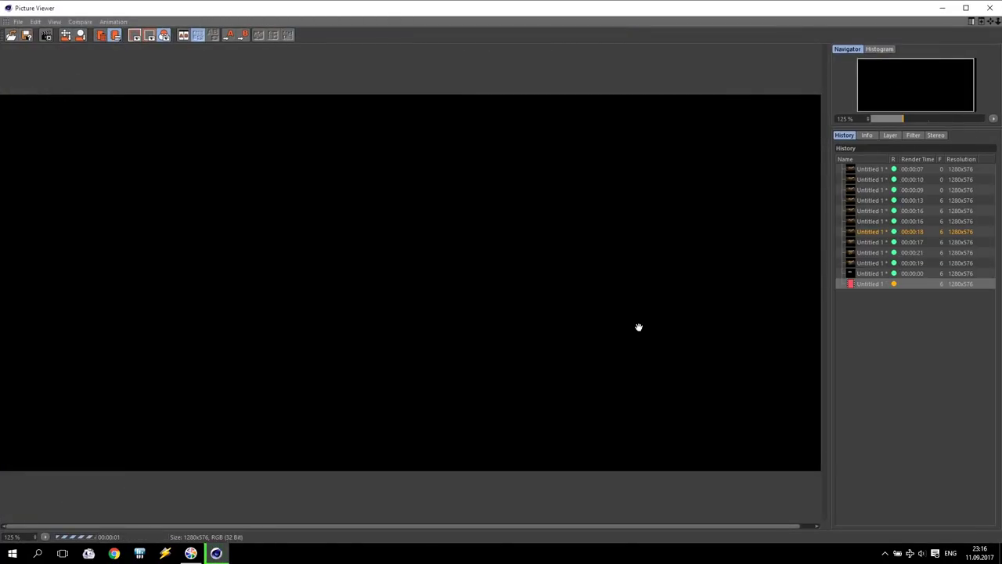
Delete the aborted render from the Picture Viewer history.
click(875, 276)
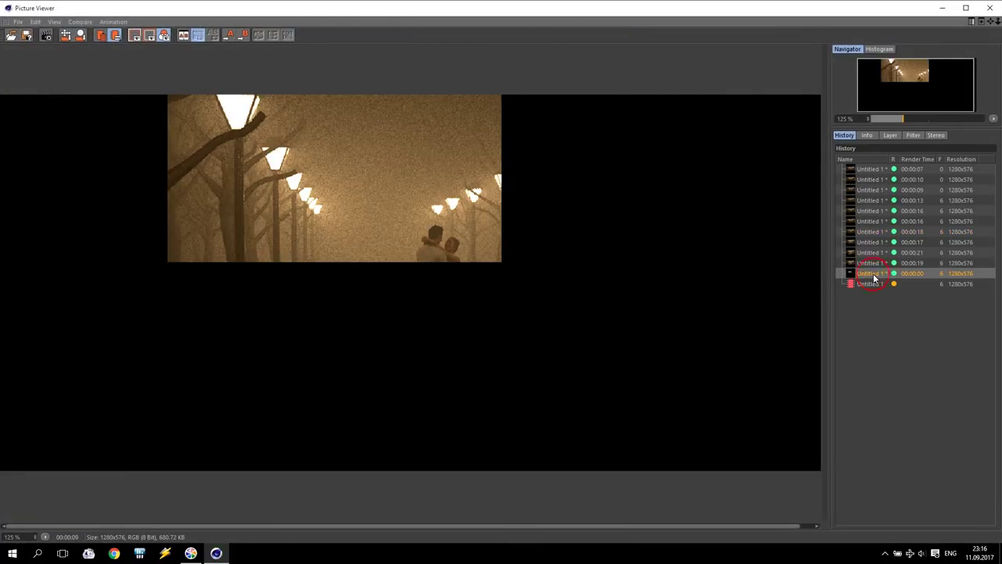
key(Delete)
click(488, 312)
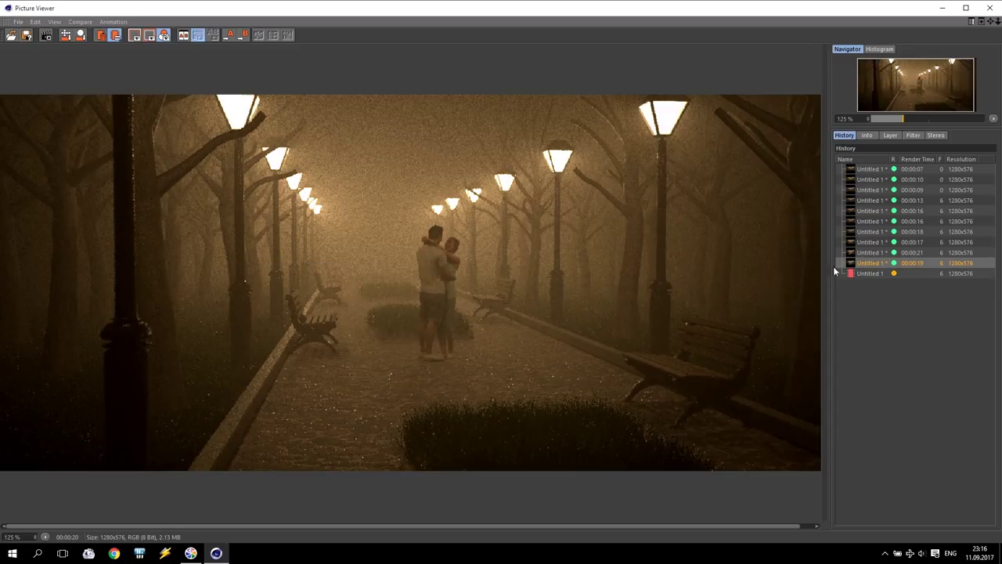
Compare the paving reflections in the two earlier renders with those in the newest render, and minimize the Picture Viewer.
click(874, 253)
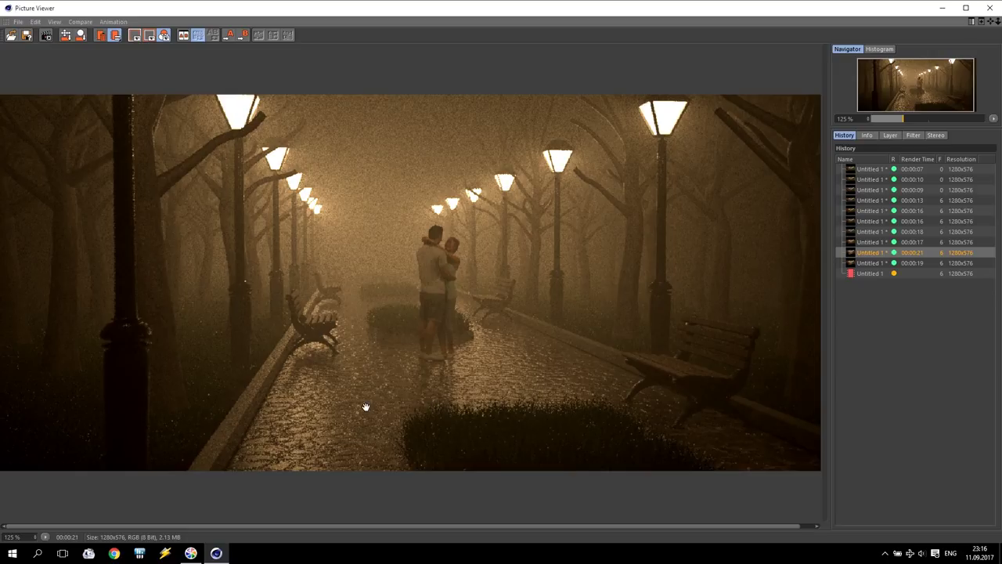
click(869, 263)
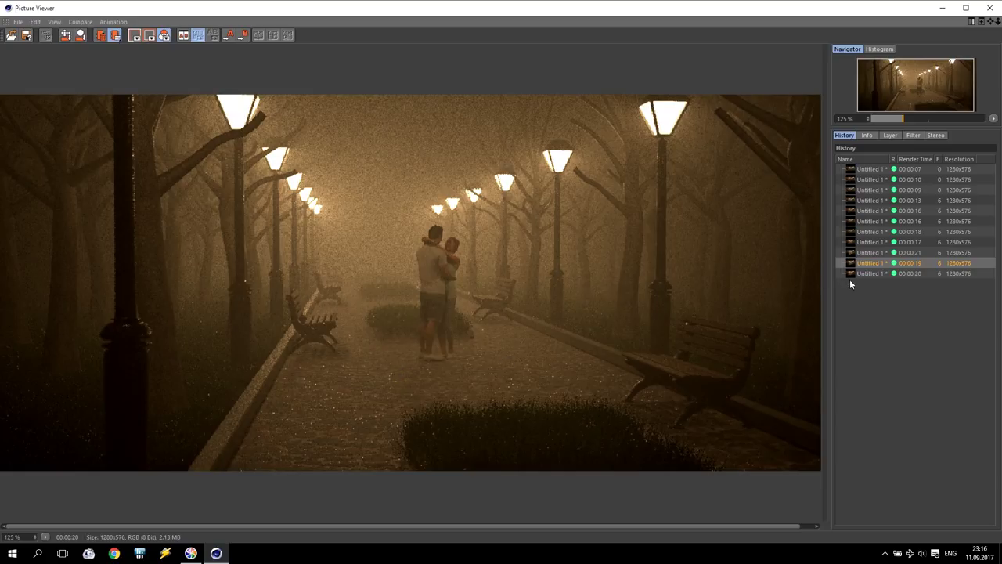
click(869, 274)
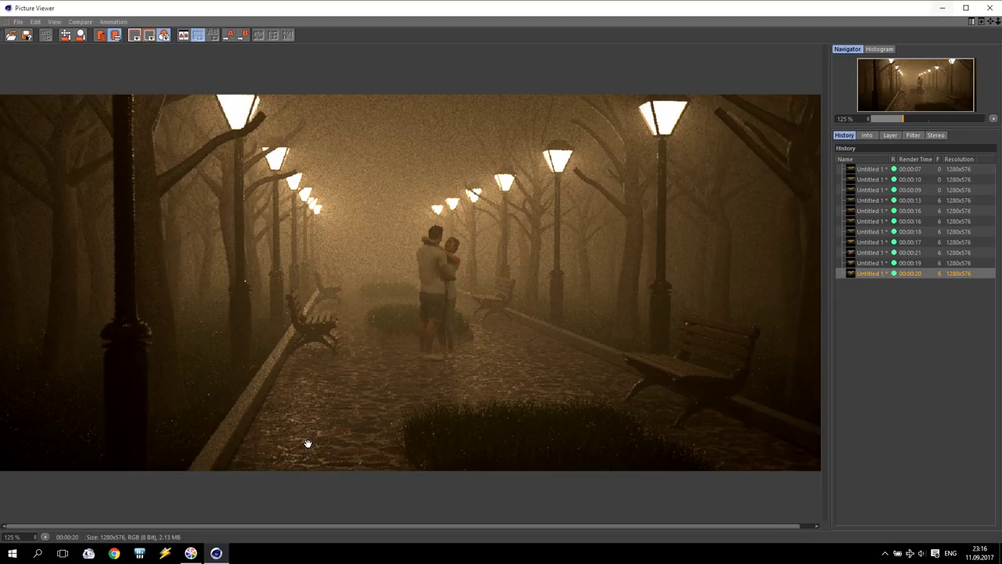
click(945, 6)
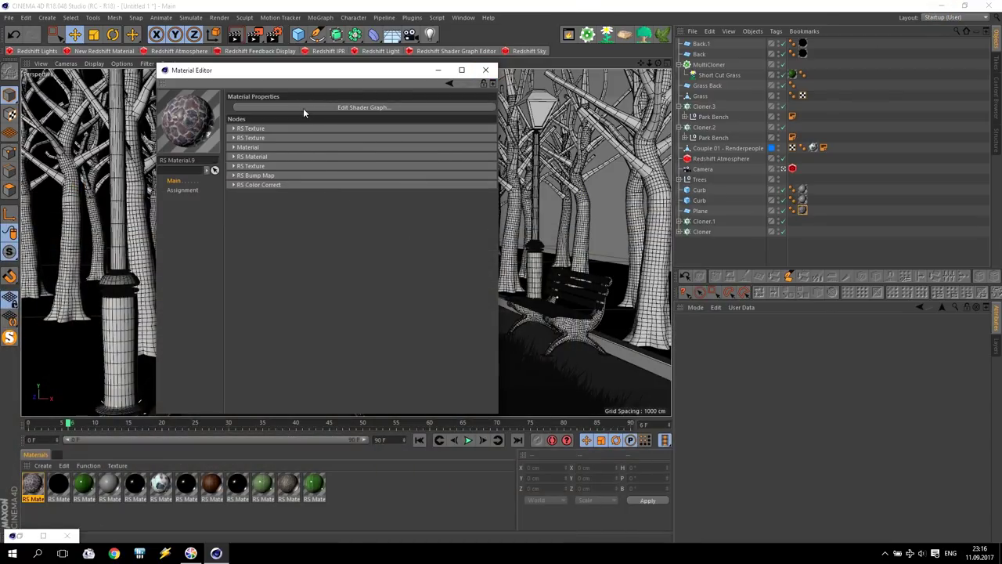
Insert an RS Color Invert node between RS Color Correct and the RS Material's reflection weight, and render to the Picture Viewer.
click(304, 108)
click(258, 221)
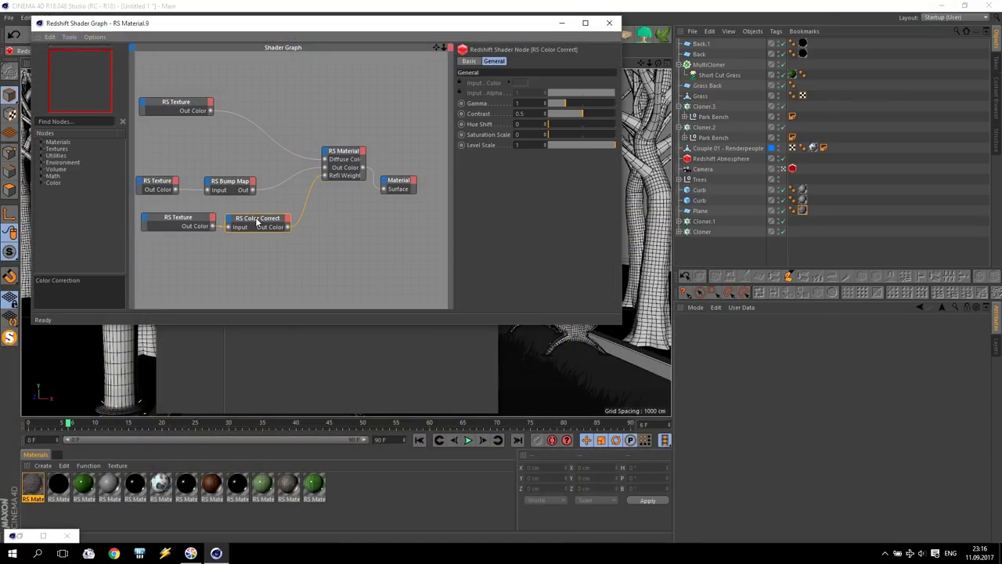
click(41, 183)
drag(79, 232, 325, 177)
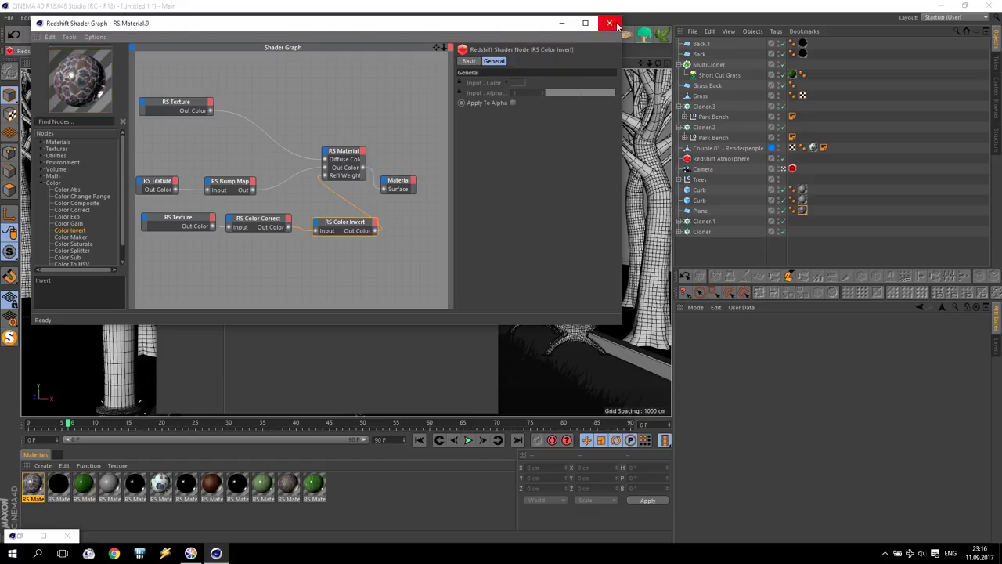
click(609, 23)
click(265, 49)
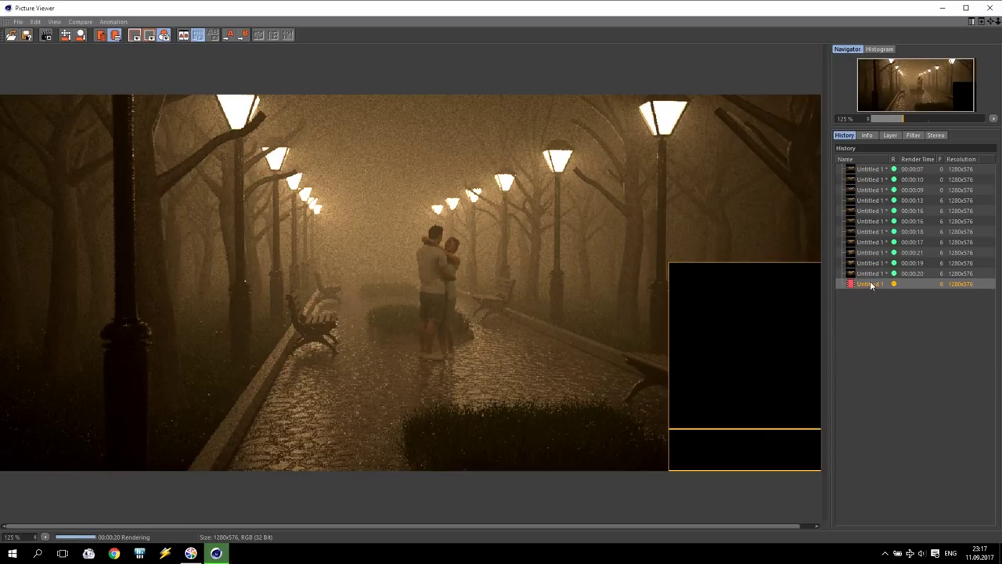
Compare the inverted-reflection render with the previous one and close the Picture Viewer.
click(871, 286)
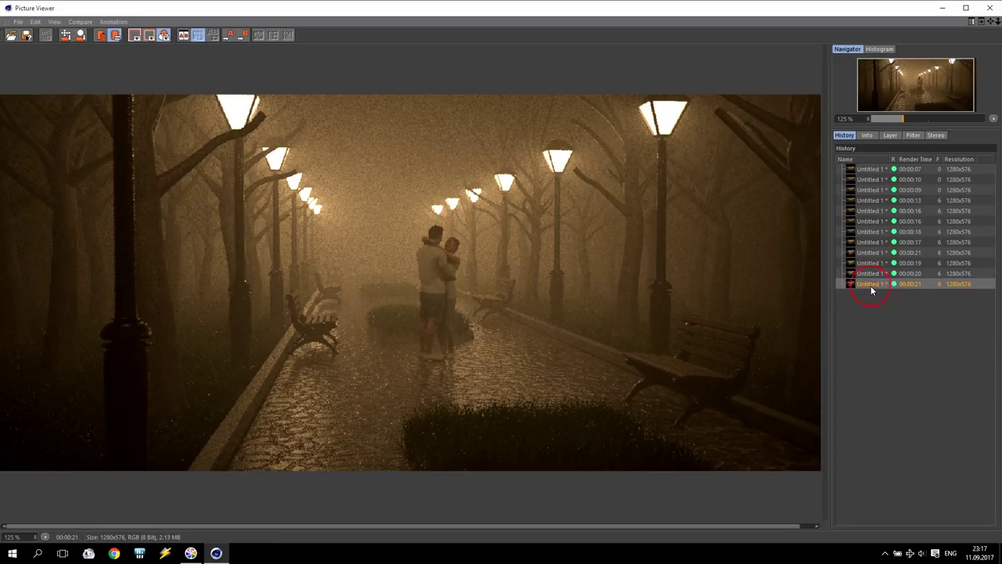
click(870, 275)
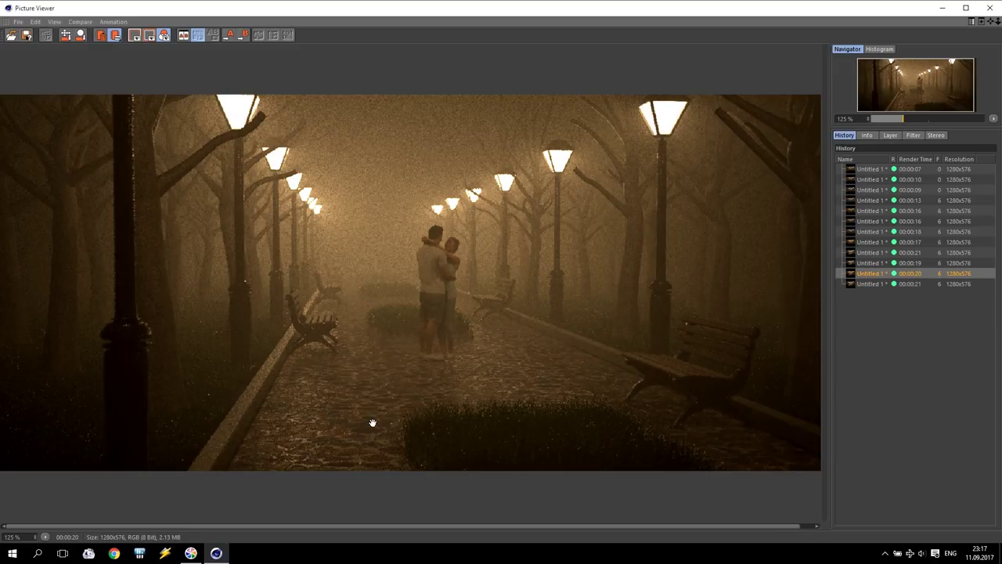
click(990, 8)
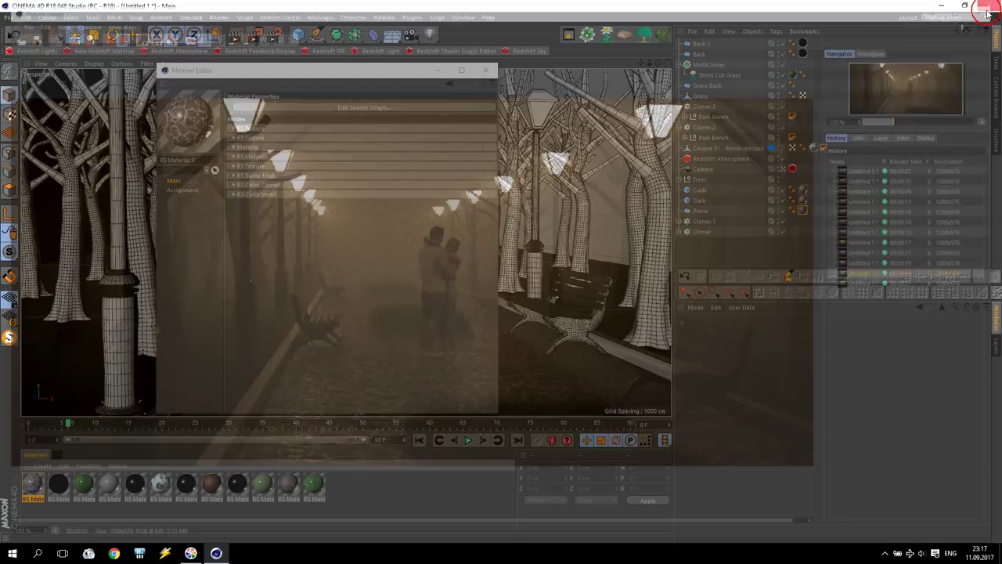
Delete the RS Color Invert node and reconnect RS Color Correct directly to the RS Material's reflection weight.
click(375, 107)
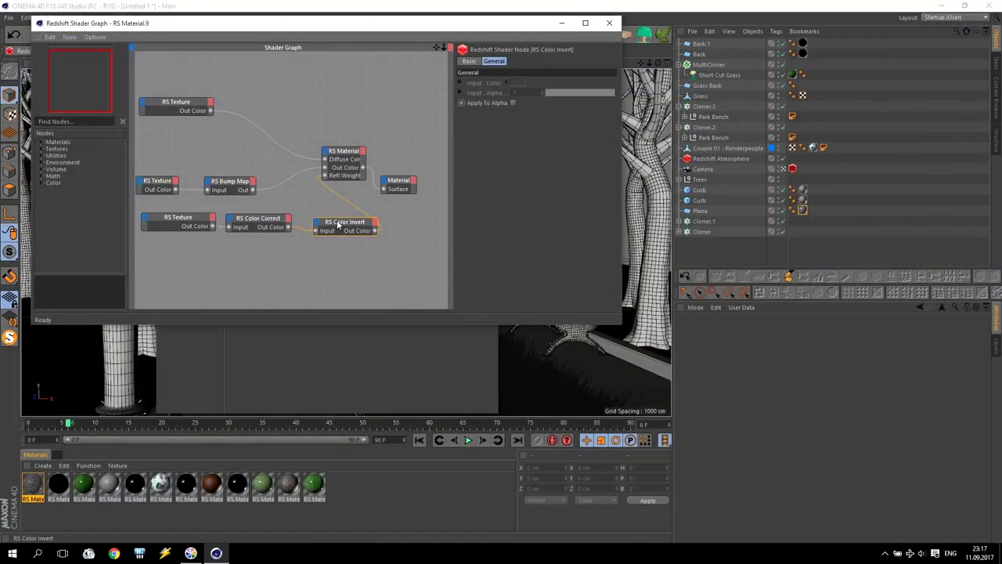
key(Delete)
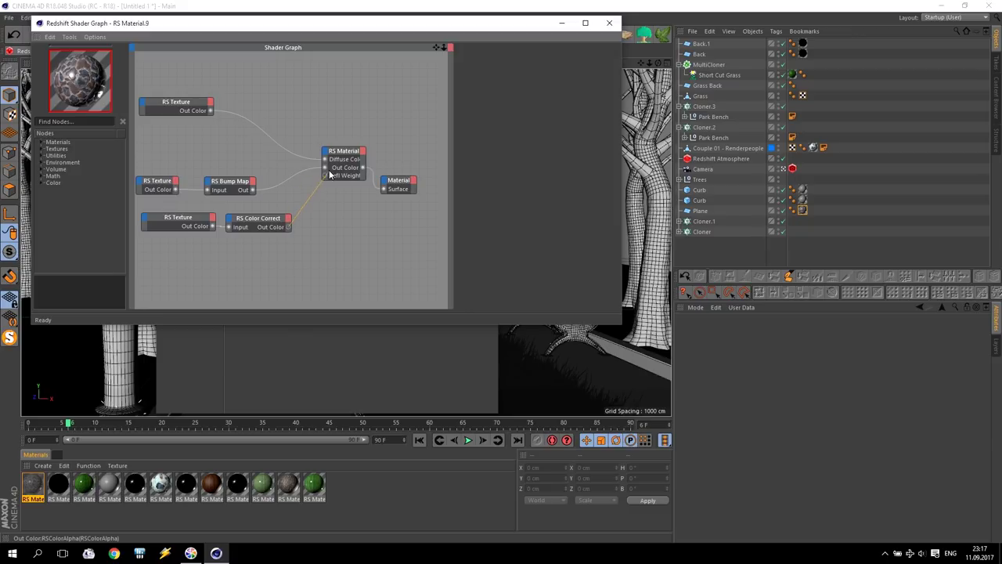
Set the paving RS Material's reflection roughness to 0.2 and render the scene to the Picture Viewer.
click(343, 153)
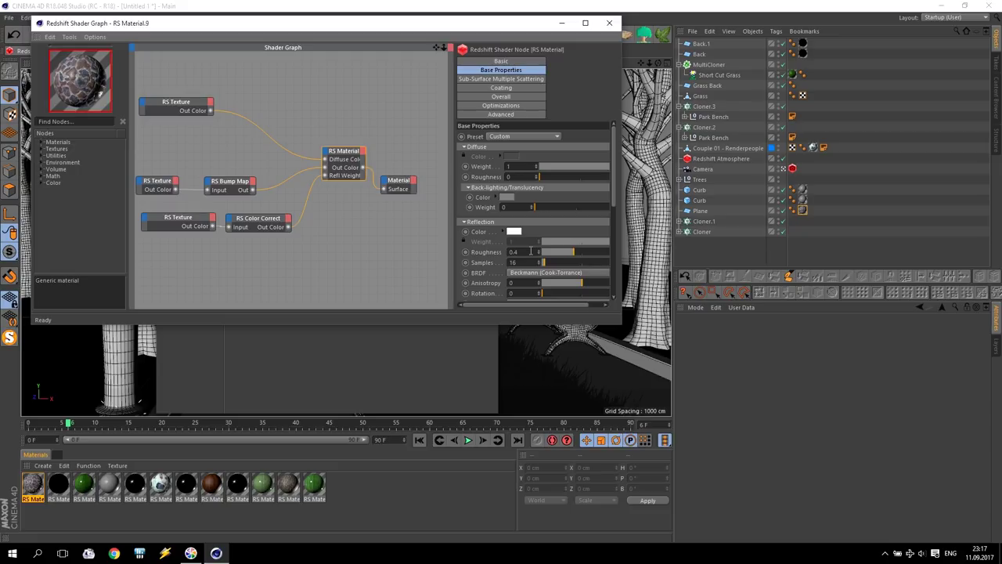
click(529, 251)
key(Return)
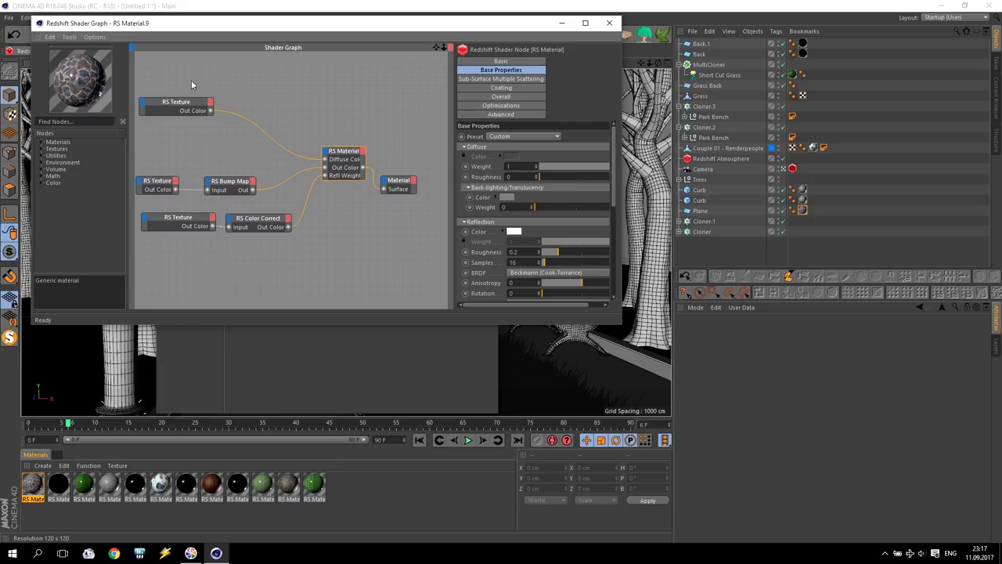
click(607, 23)
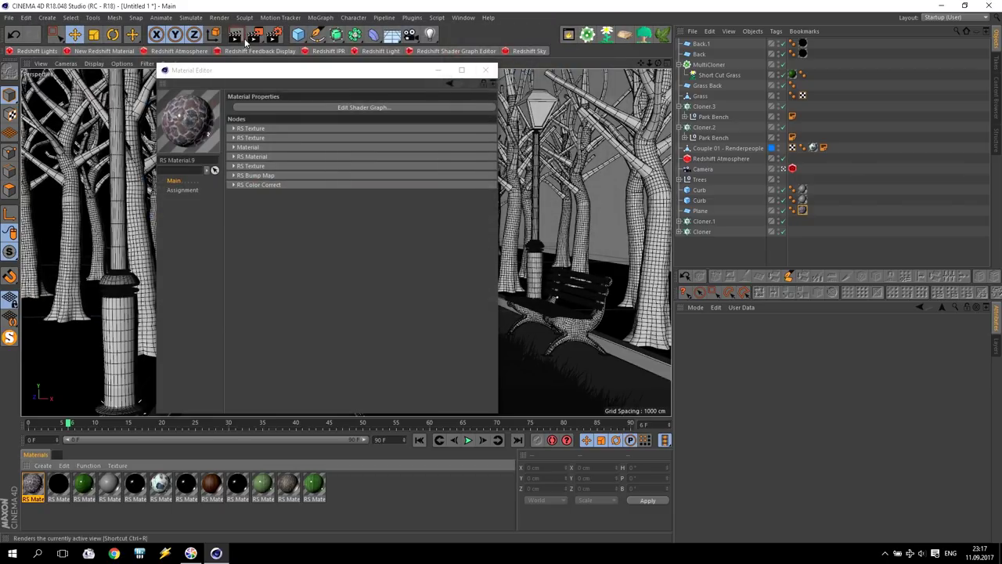
key(shift+r)
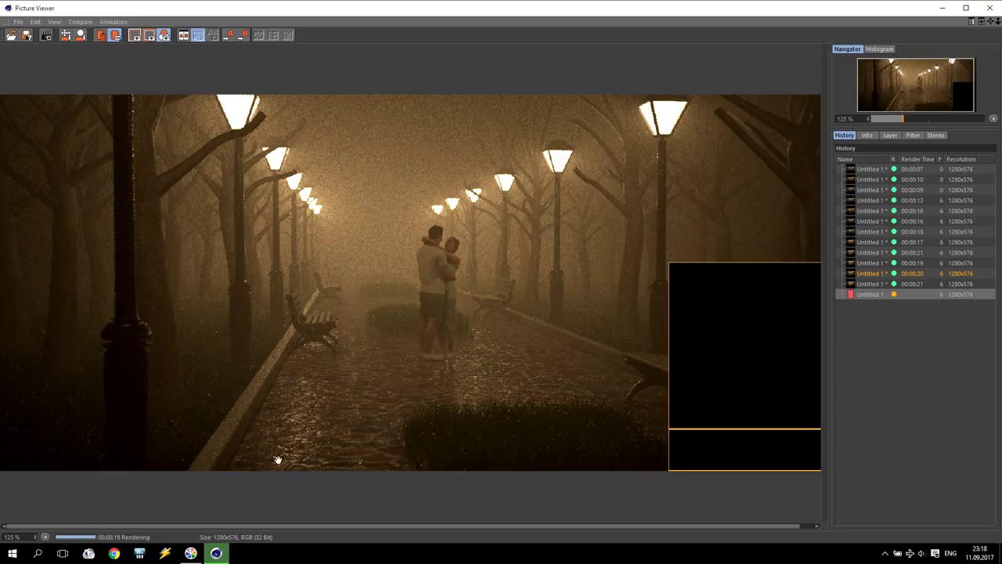
Set the paving RS Material's reflection roughness to 0.5 and render the scene to the Picture Viewer again.
click(988, 9)
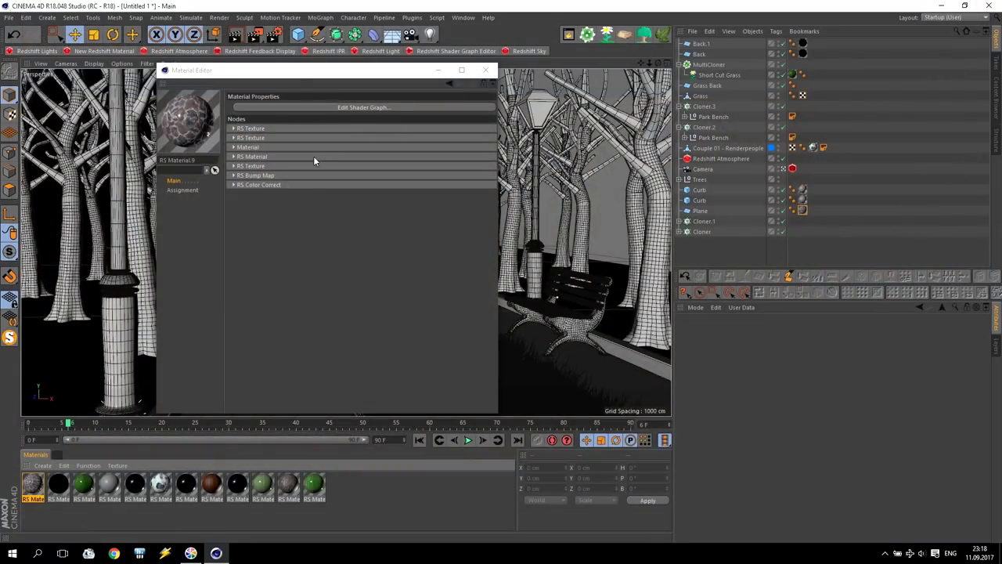
click(305, 106)
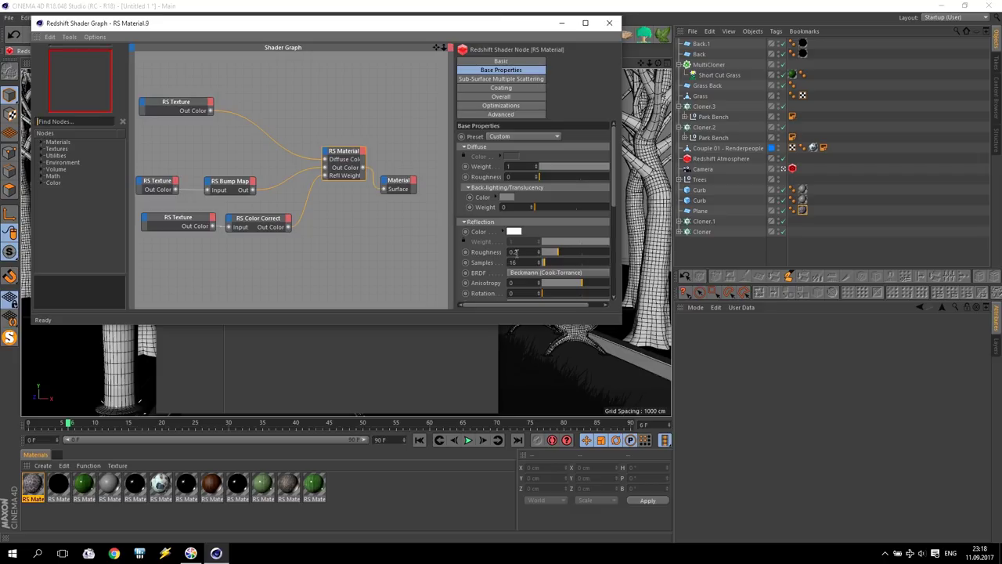
click(609, 23)
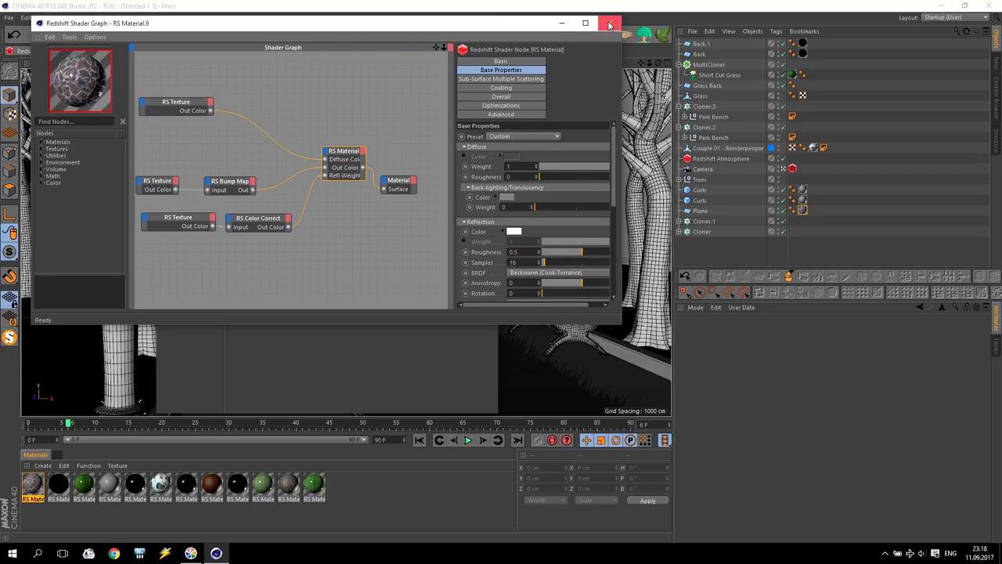
click(255, 34)
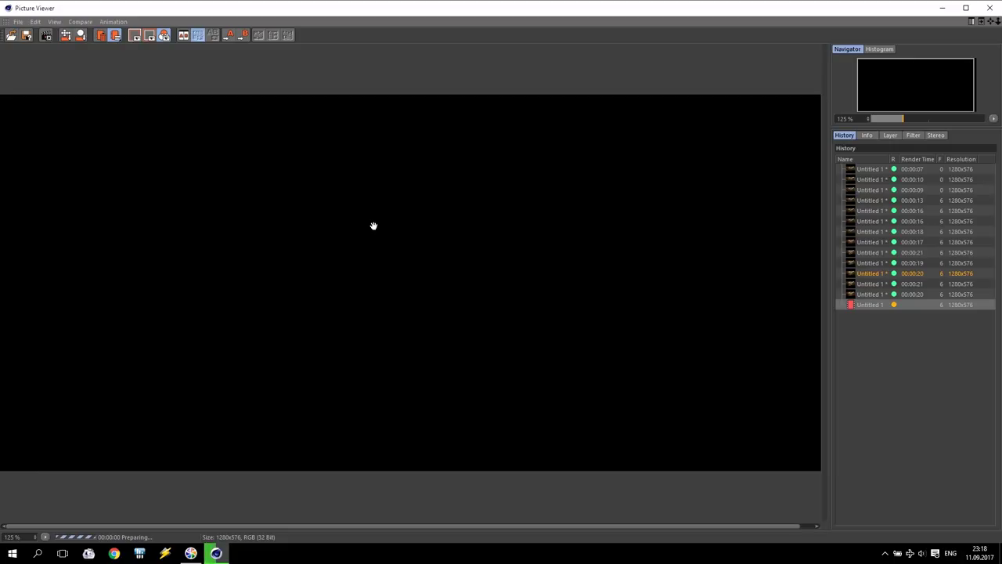
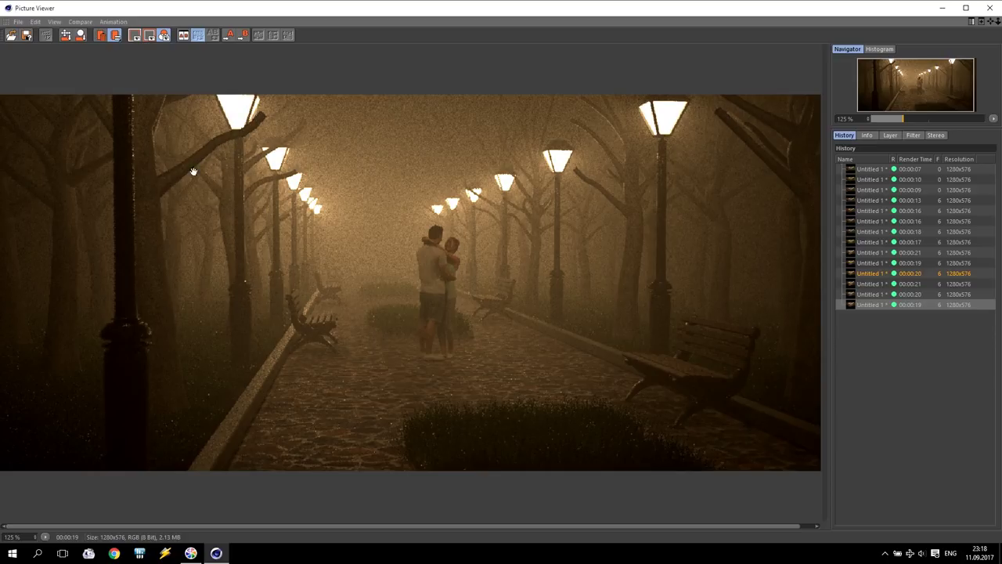
Close the Picture Viewer and the Material Editor, and save the project under the file name Untitled 1.c4d.
click(990, 7)
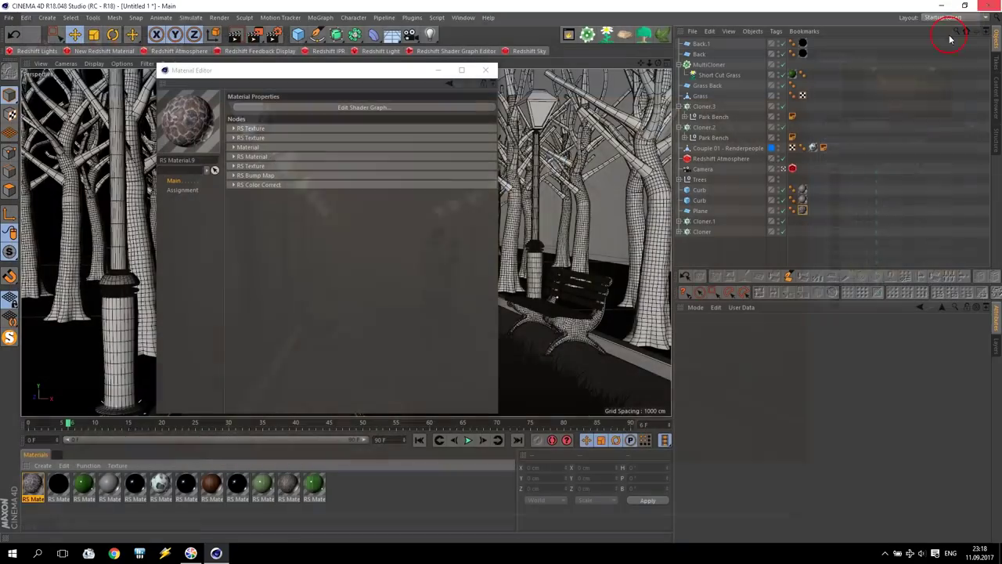
click(486, 71)
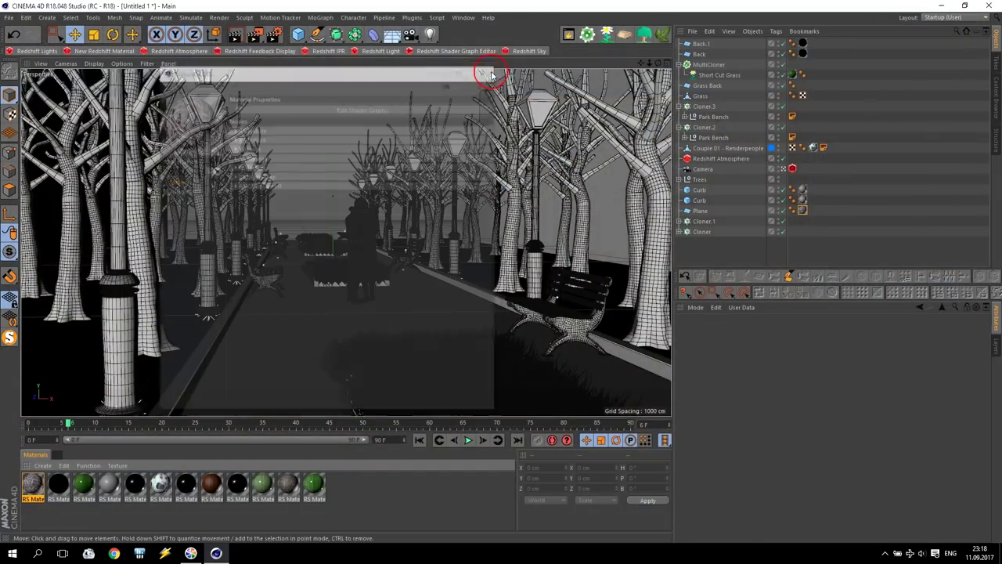
click(8, 17)
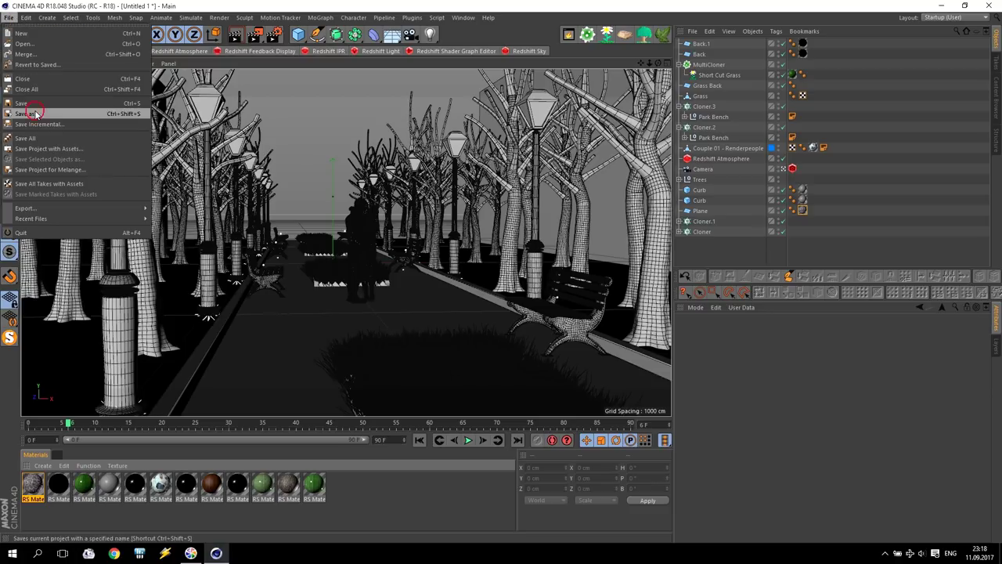
click(35, 114)
click(409, 276)
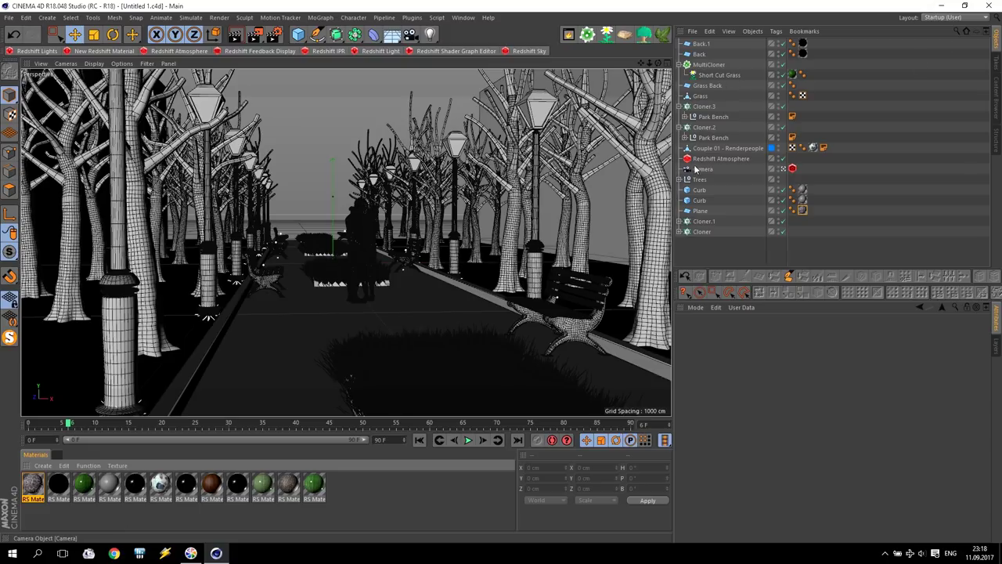
Select all the maple trees in the Trees group, set their render levels to 6 and render the scene to the Picture Viewer.
click(680, 179)
click(706, 190)
scroll(729, 215, down, 6)
scroll(728, 217, down, 5)
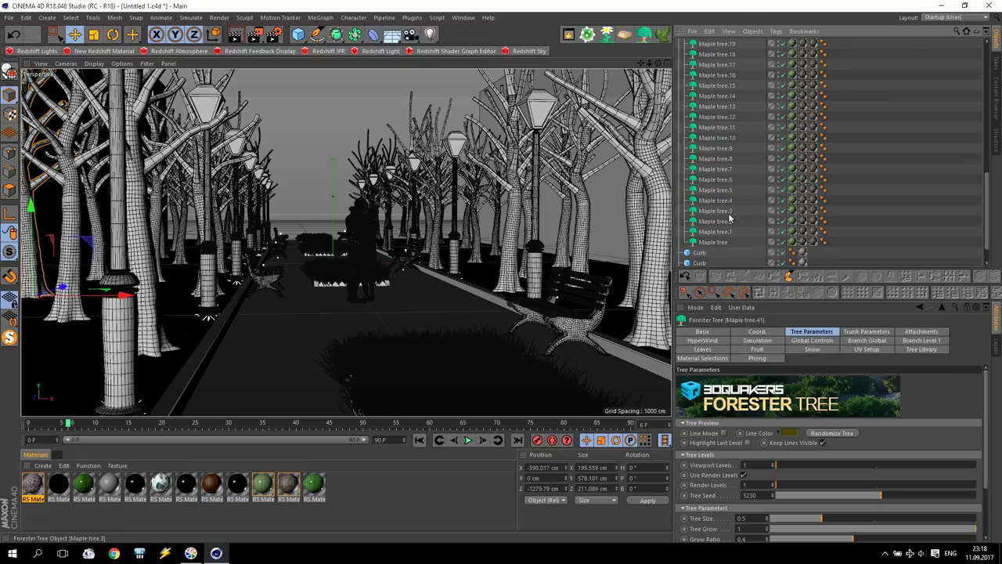
shift+click(711, 242)
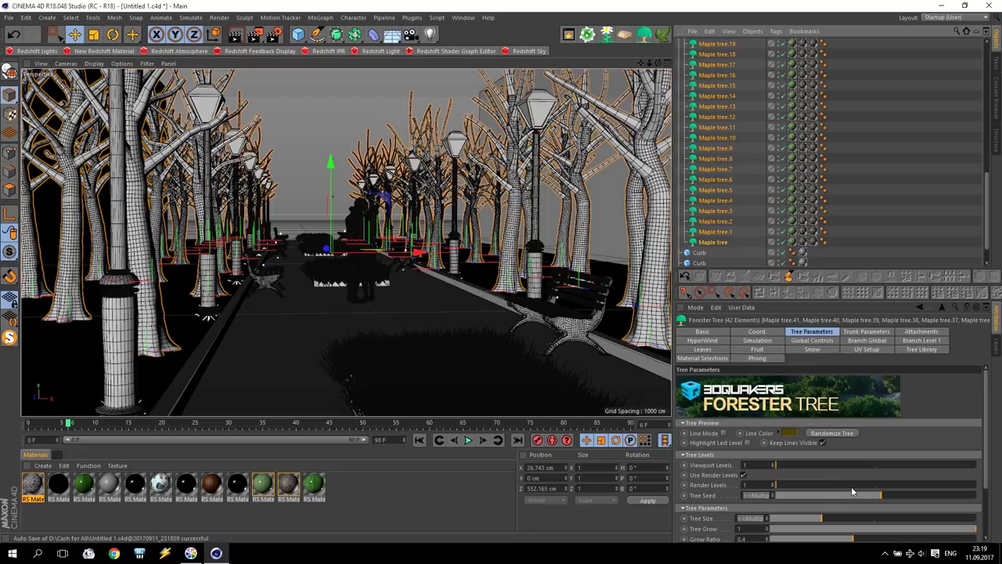
click(974, 490)
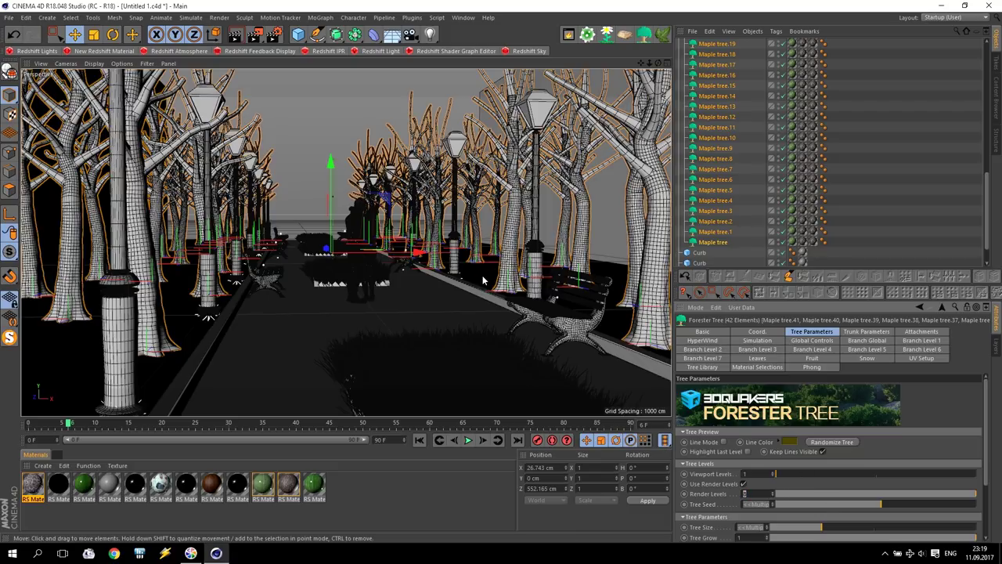
click(944, 493)
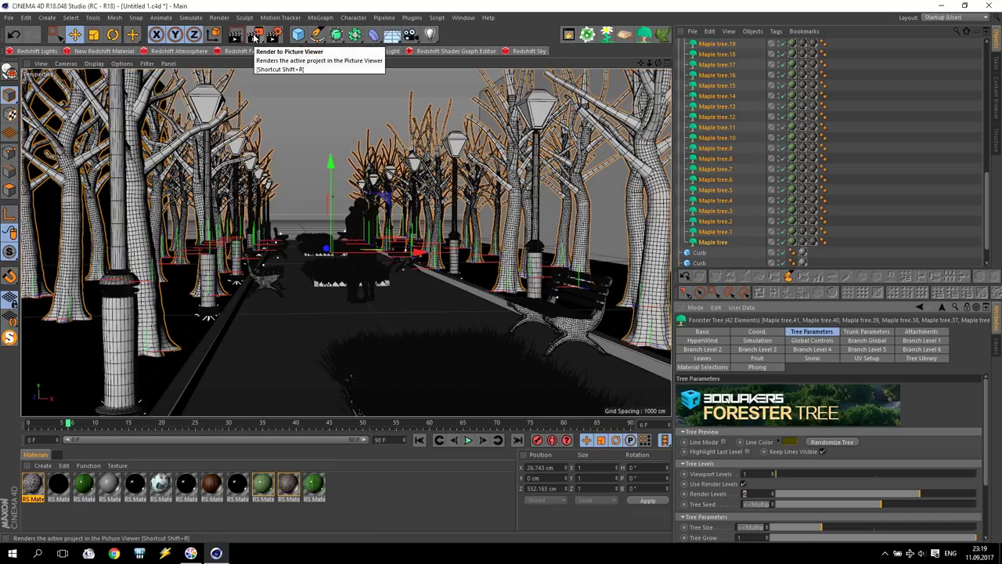
click(254, 35)
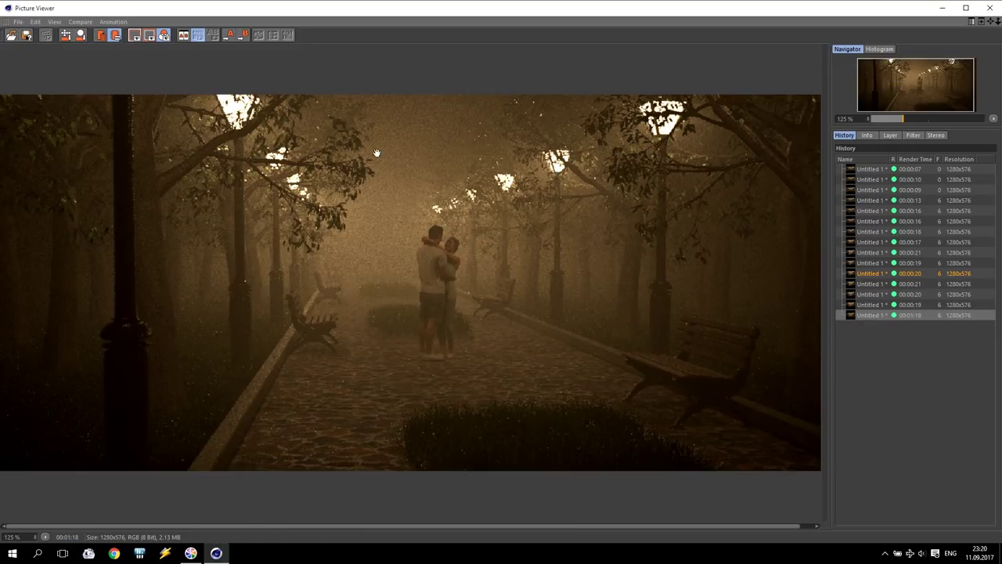
Compare the render with leafy trees against the previous bare-tree render and close the Picture Viewer.
click(886, 308)
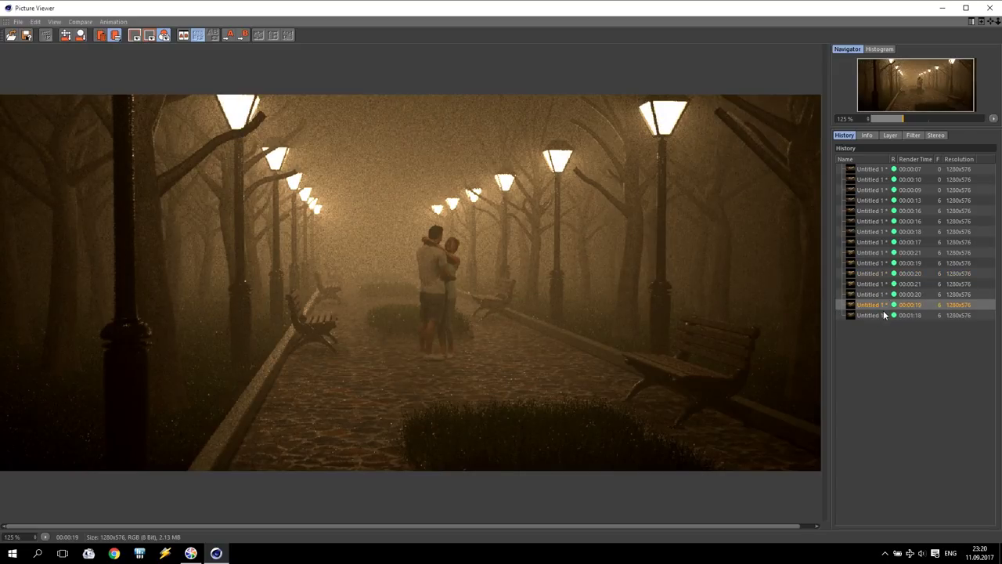
click(882, 316)
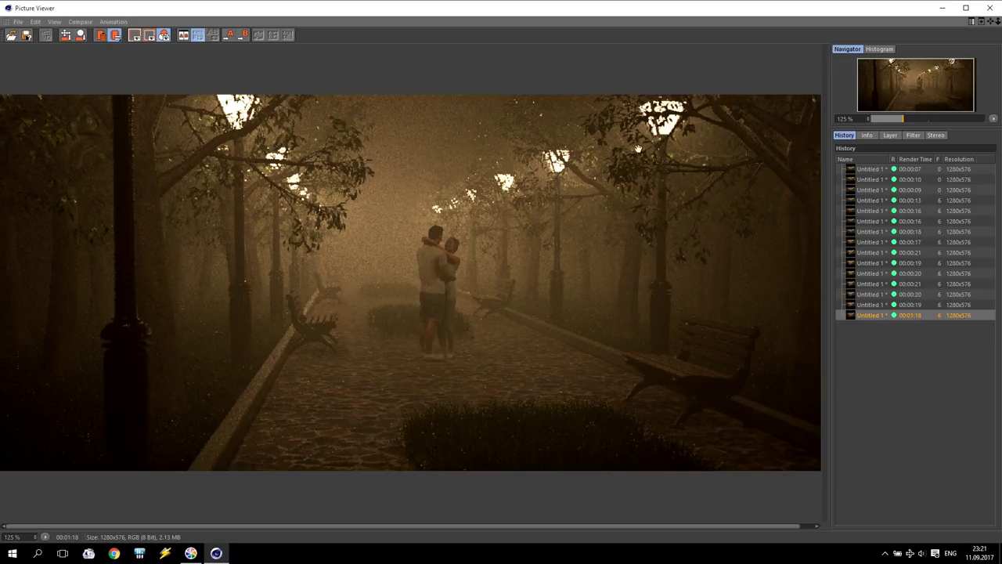
click(990, 7)
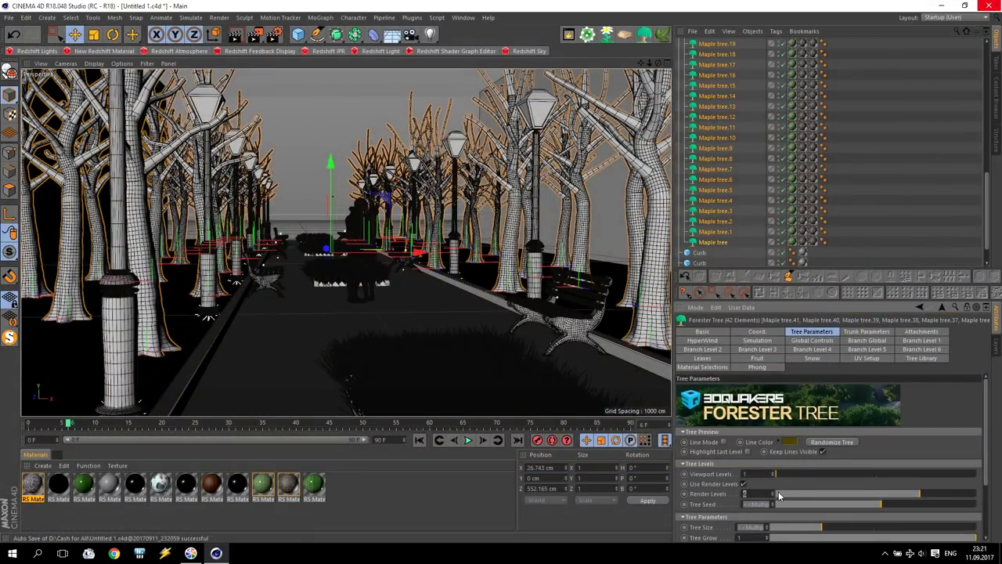
Set the render levels of the selected maple trees to 7 and save the project.
click(948, 494)
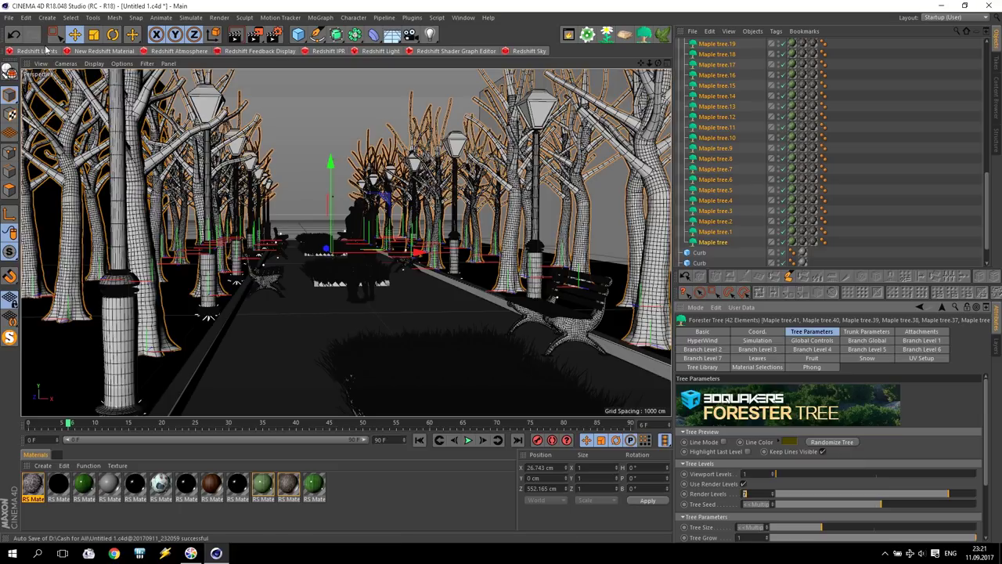
click(9, 17)
click(22, 102)
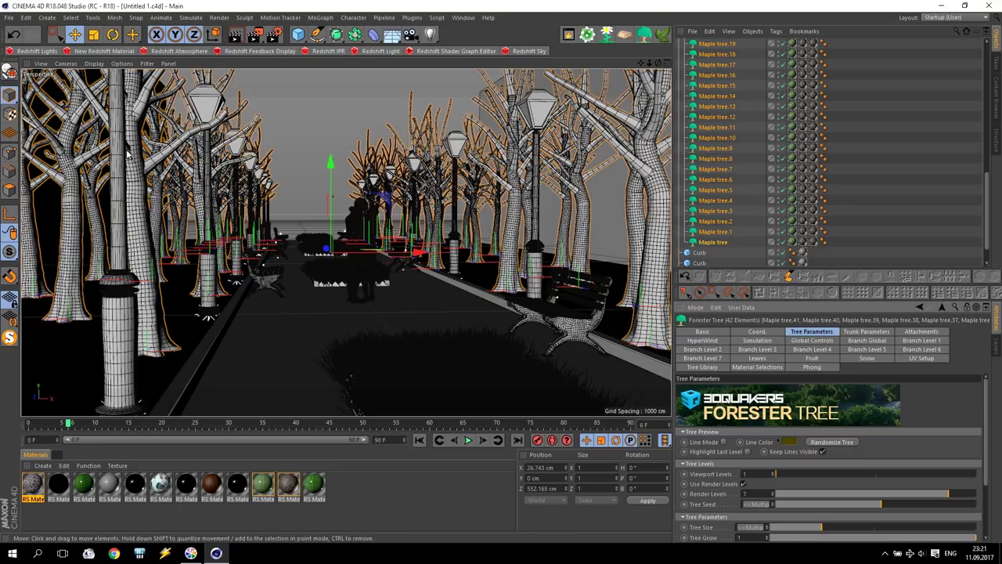
Try render levels of 8 on the selected maple trees with a render to the Picture Viewer.
click(973, 495)
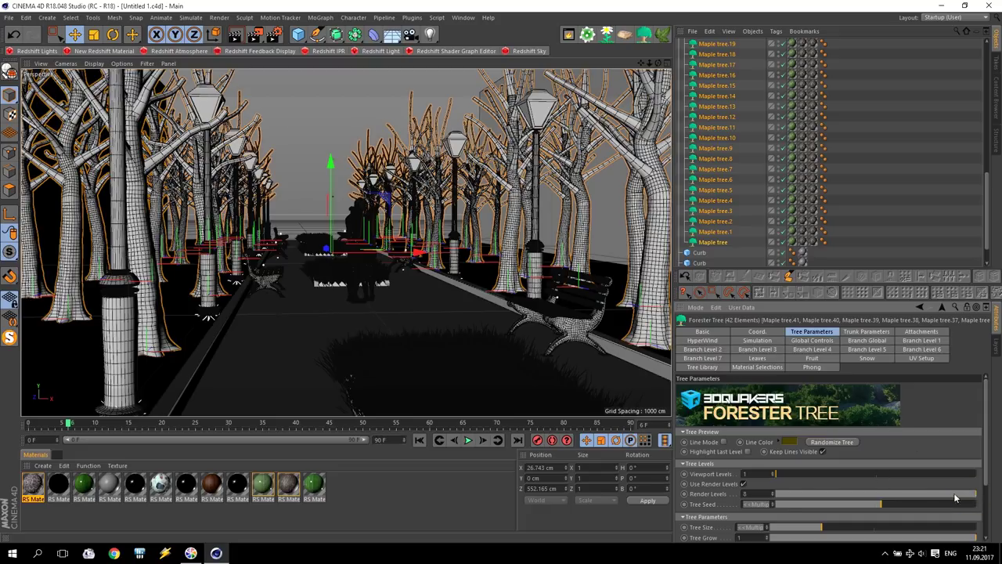
click(257, 36)
drag(959, 498, 951, 498)
Collapse the Trees group in the object hierarchy.
click(382, 489)
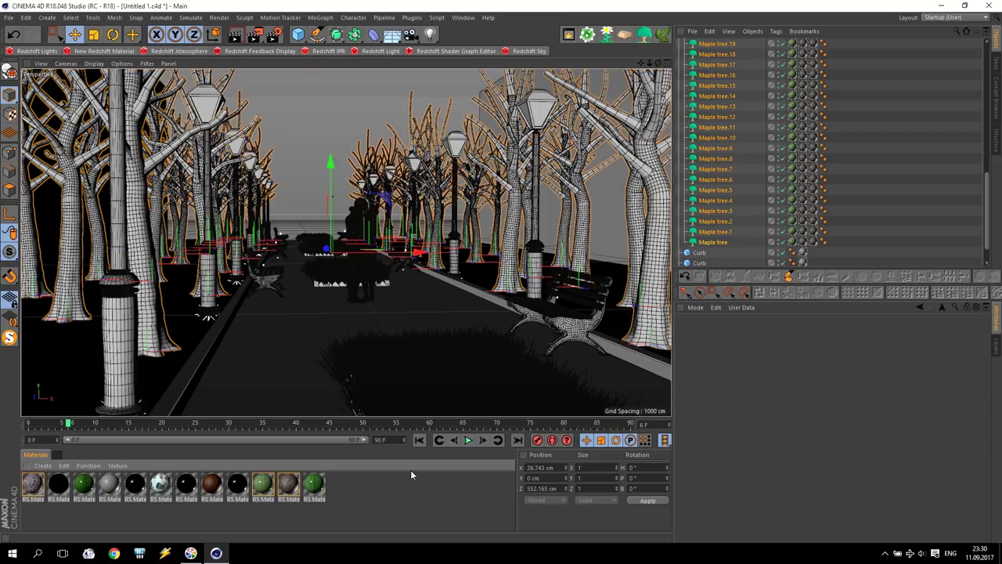
drag(986, 201, 986, 61)
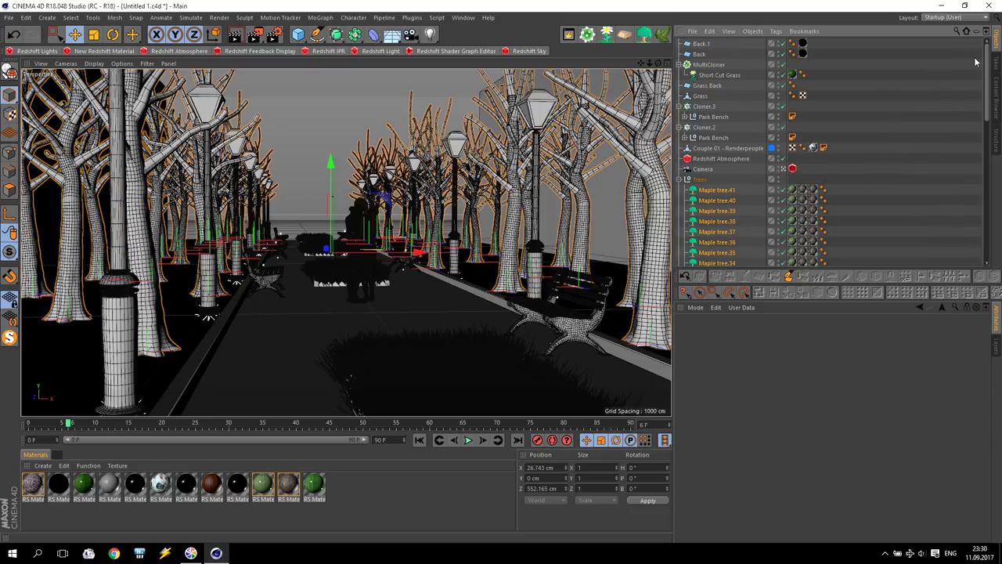
click(679, 179)
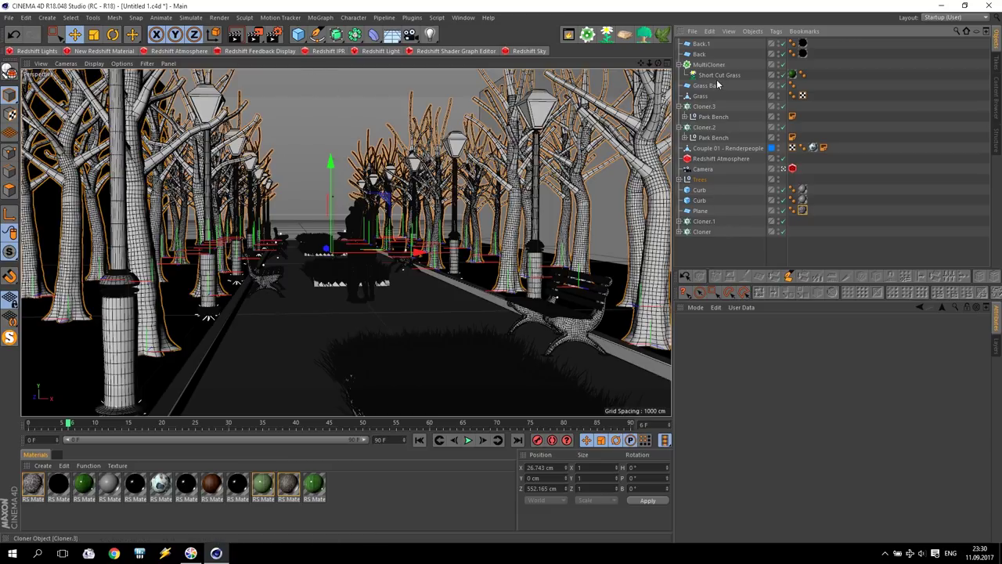
Set both the minimum and maximum unified sampling samples to 64 in the Redshift render settings.
click(273, 35)
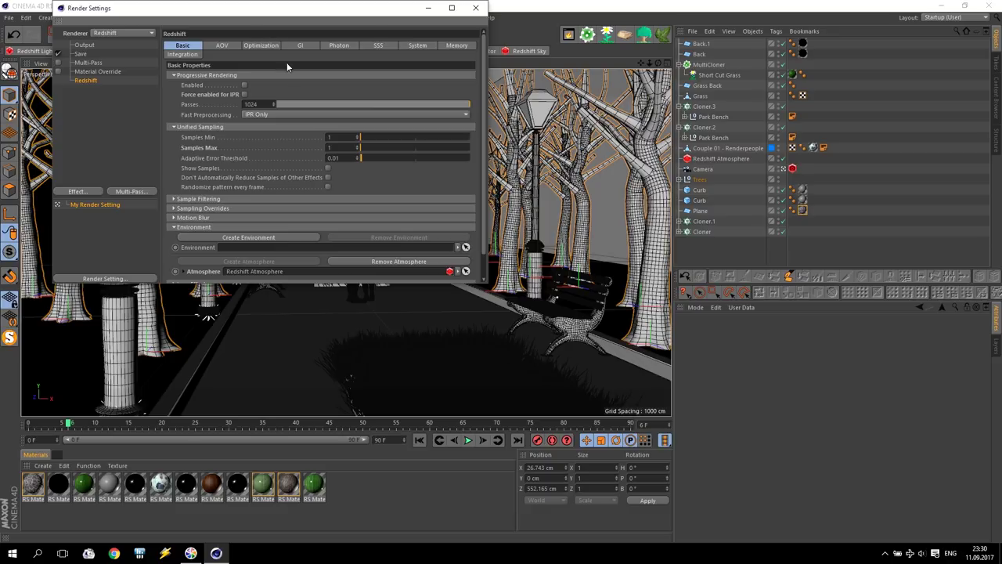
drag(345, 138, 313, 138)
text(16)
key(Return)
text(64)
key(Return)
Override the volume samples with 256 in Replace mode in the sampling overrides and close the render settings.
click(175, 226)
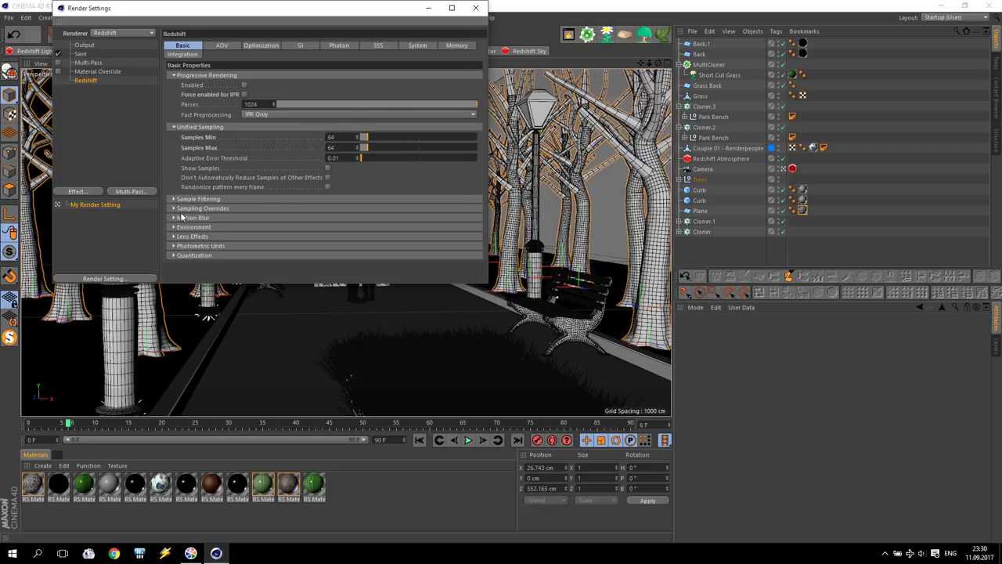
click(174, 208)
drag(483, 126, 494, 260)
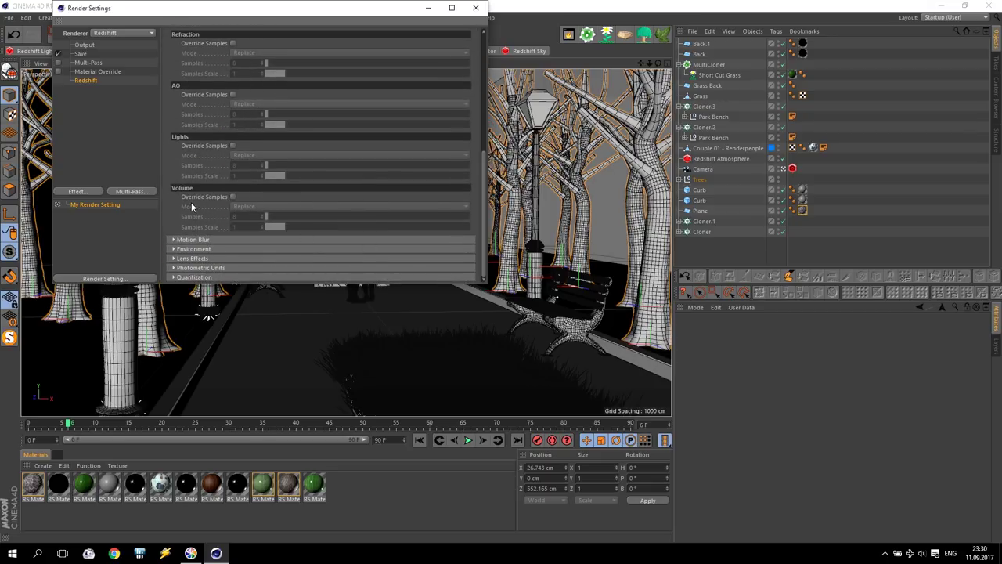
click(232, 196)
click(236, 216)
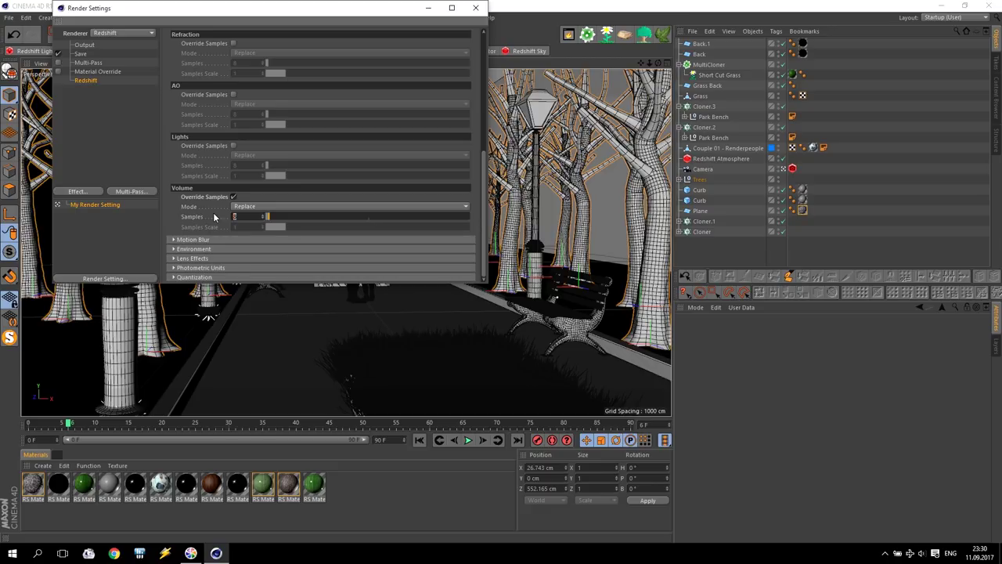
key(Return)
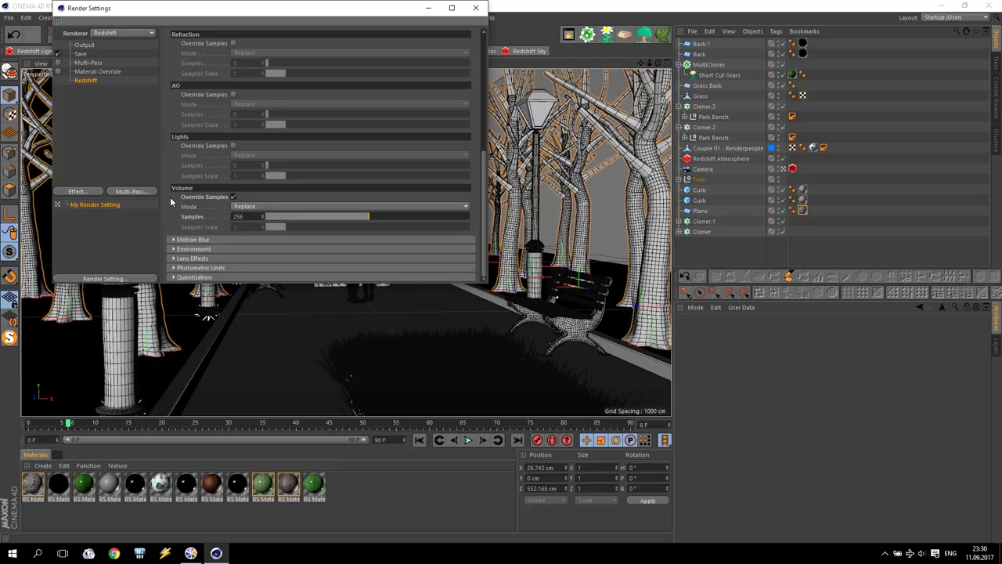
click(475, 7)
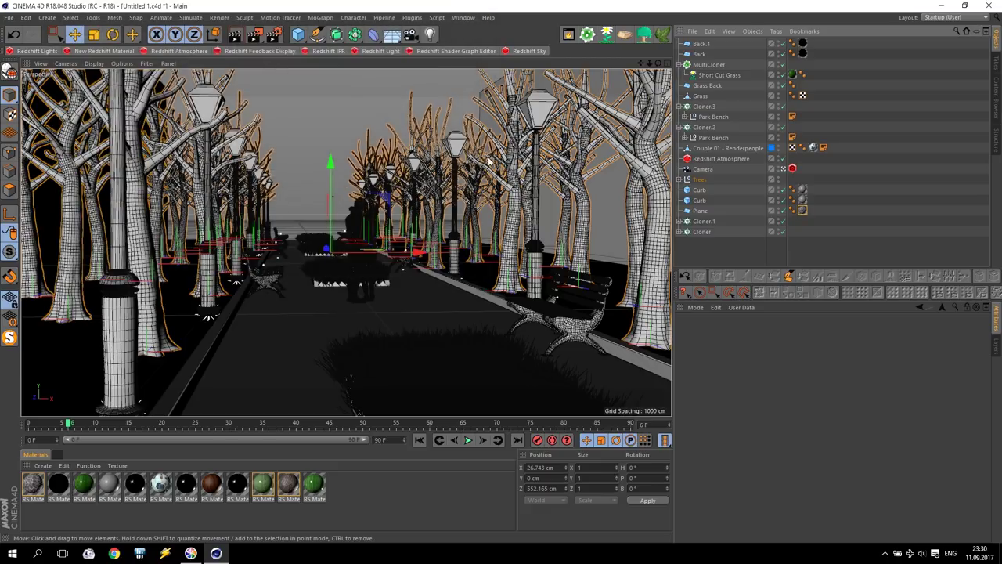
Check the couple's placement by enabling the Grid composition helper on the Camera.
click(725, 148)
drag(357, 294, 356, 292)
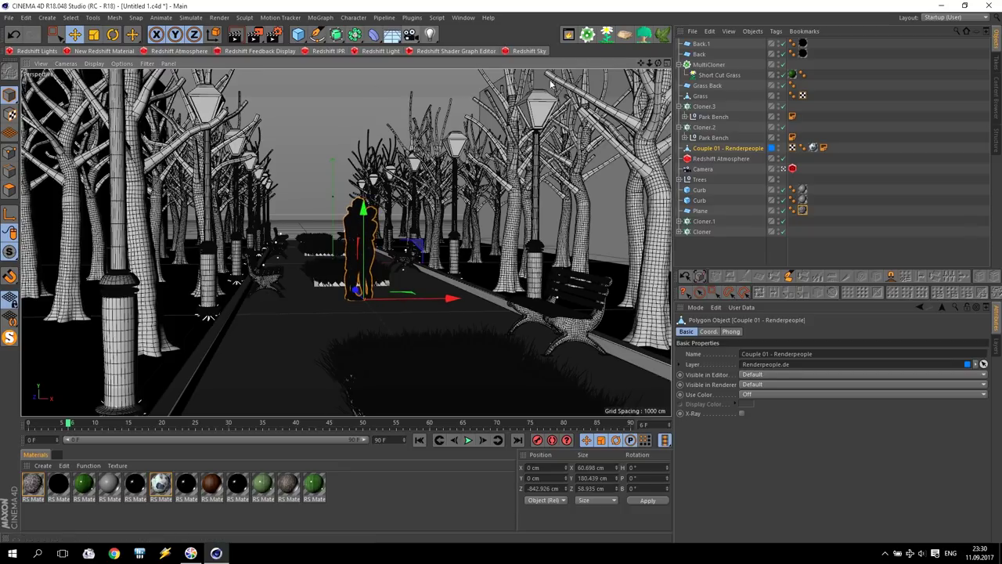
click(705, 169)
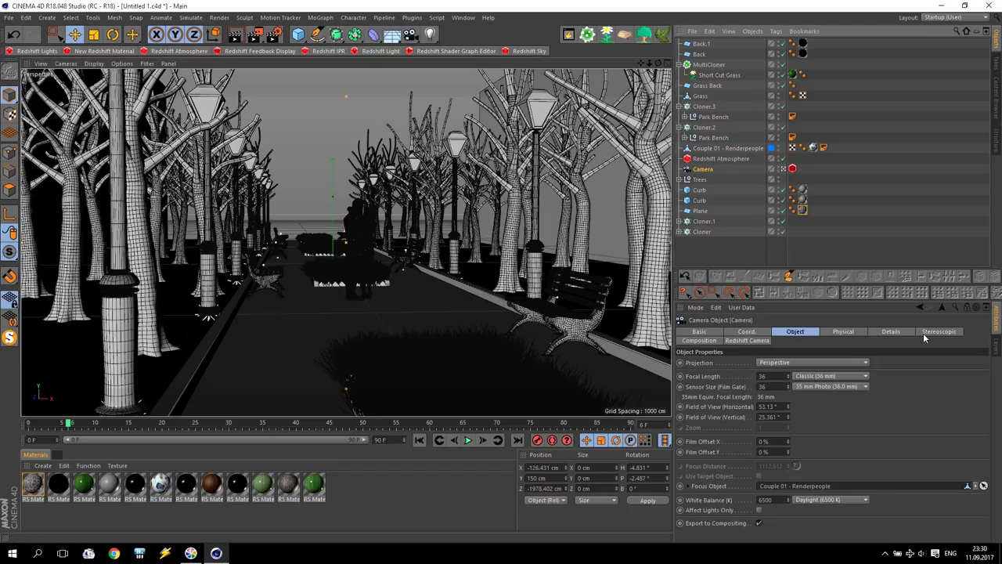
click(735, 342)
click(704, 342)
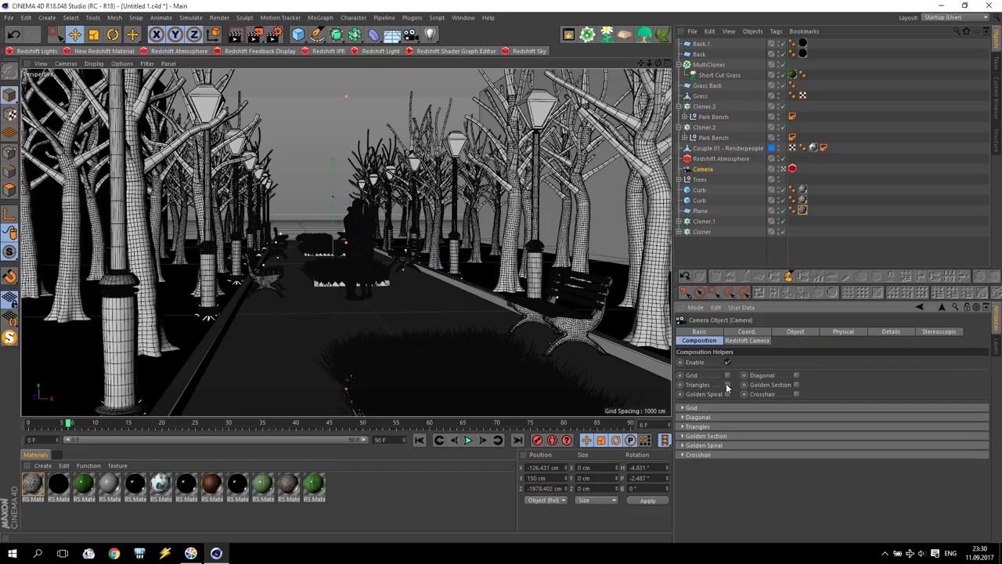
click(728, 375)
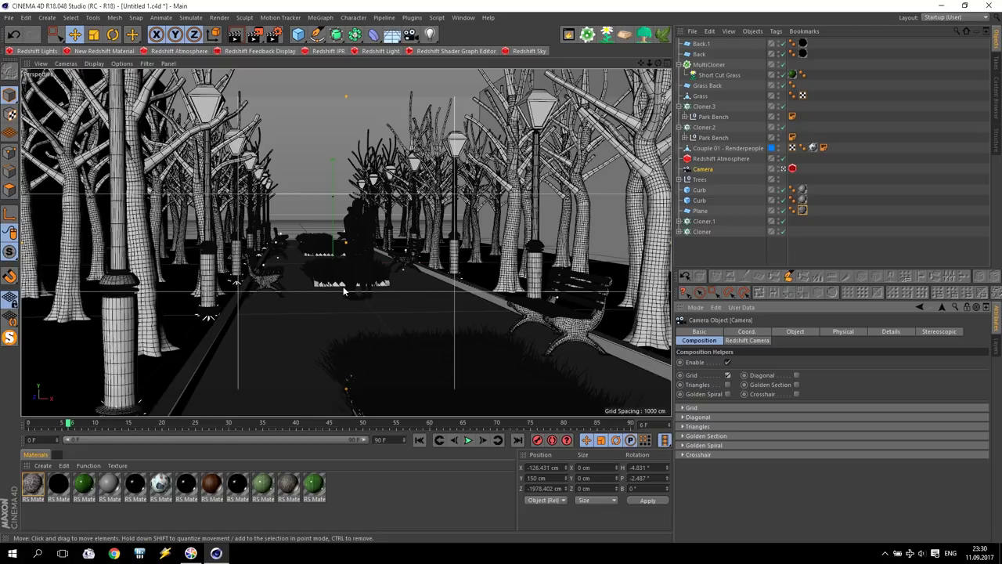
click(302, 146)
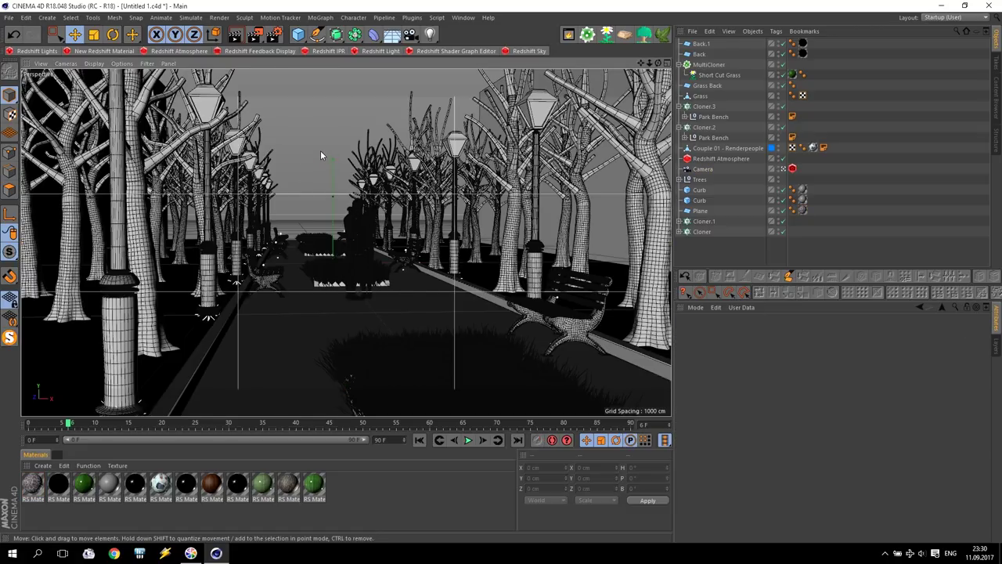
click(8, 17)
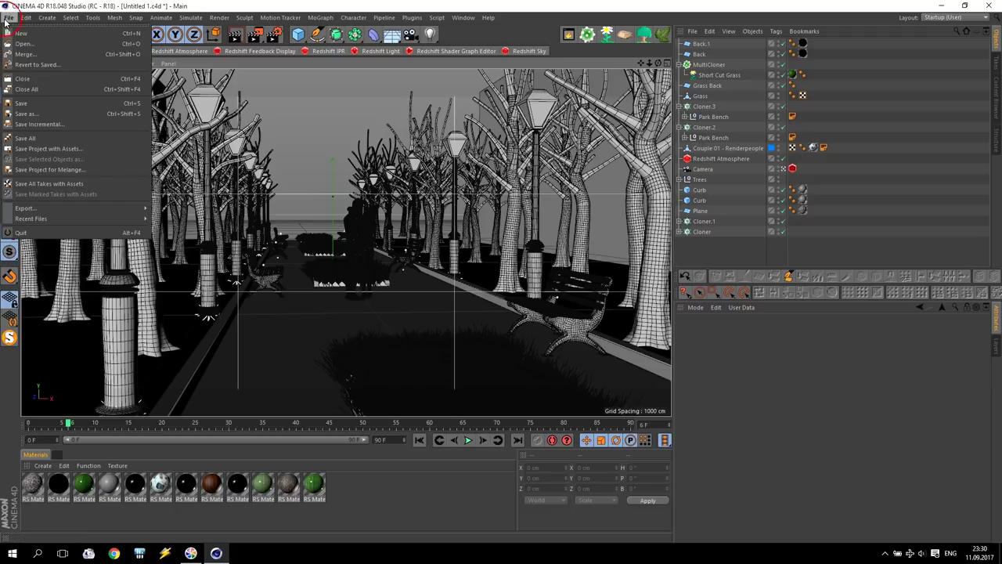
click(43, 114)
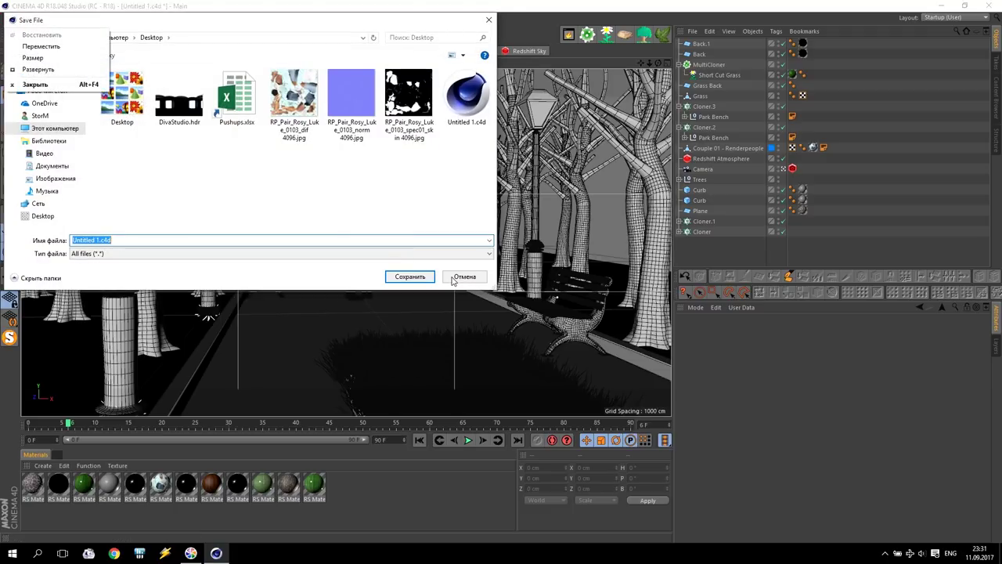
click(463, 276)
Save the project under its existing name and start a render of the scene in the Picture Viewer.
click(9, 18)
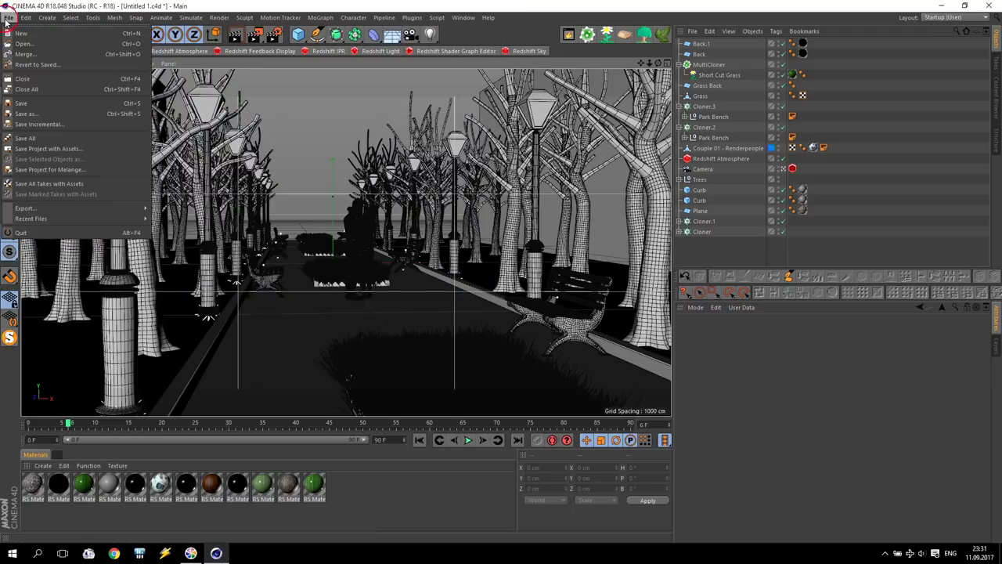
click(37, 103)
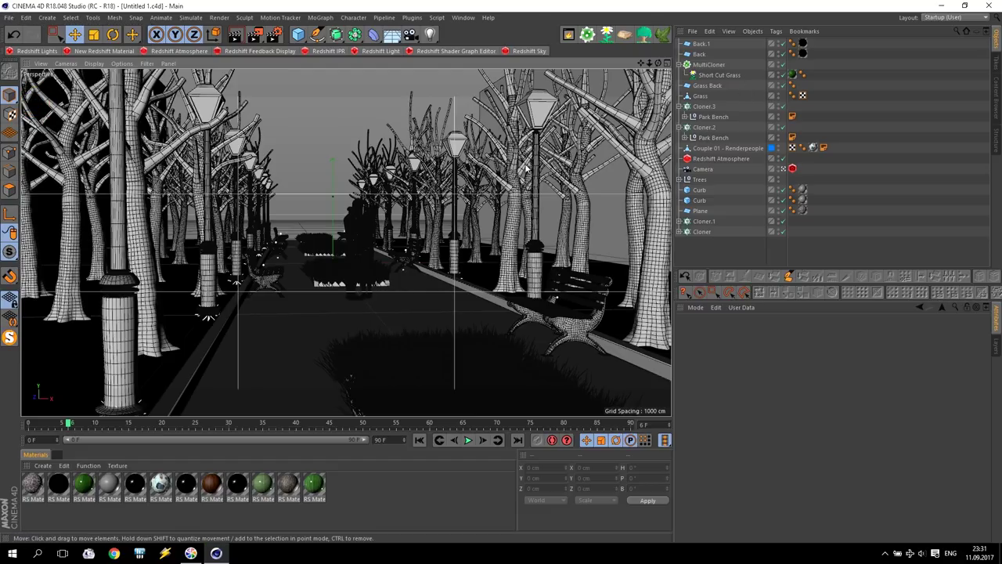
click(255, 35)
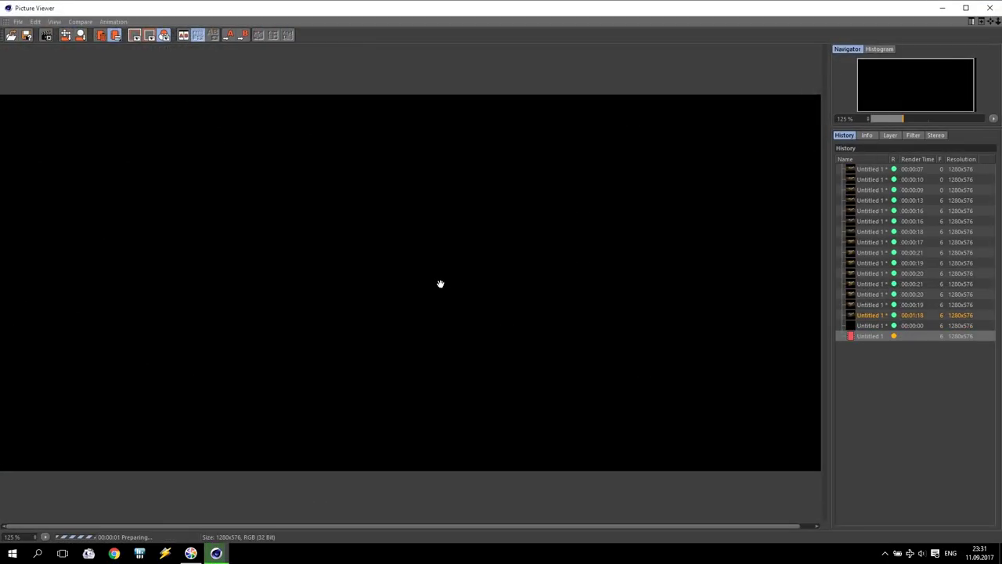
scroll(440, 284, down, 1)
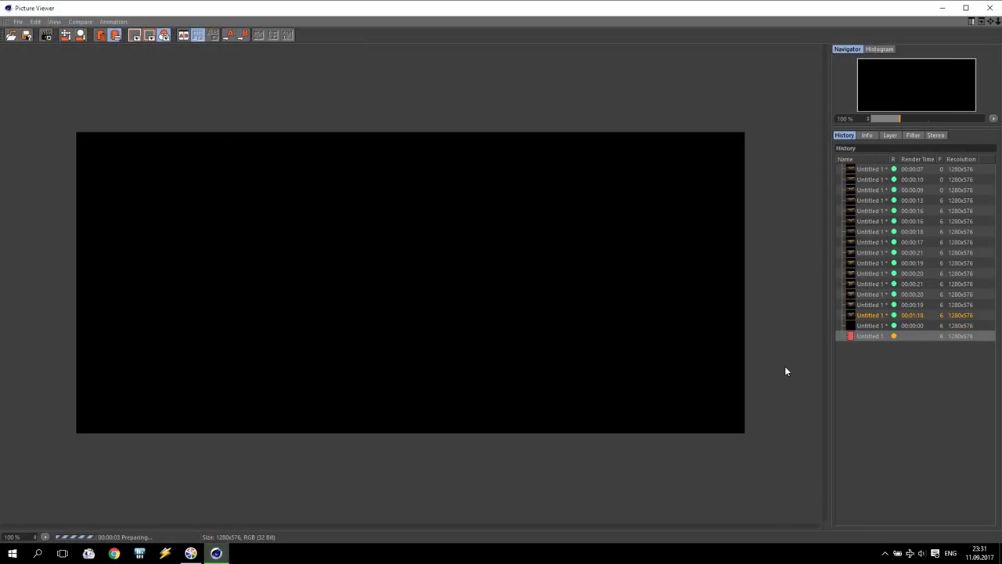